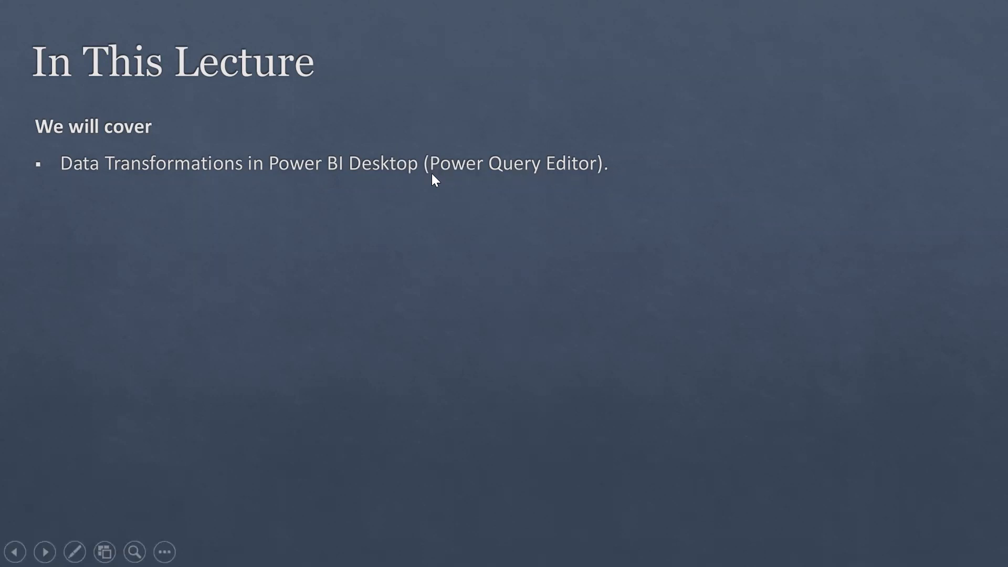
Step: Exit the lecture slideshow and switch to the empty Power BI Desktop report
{"action": "key", "text": "Escape"}
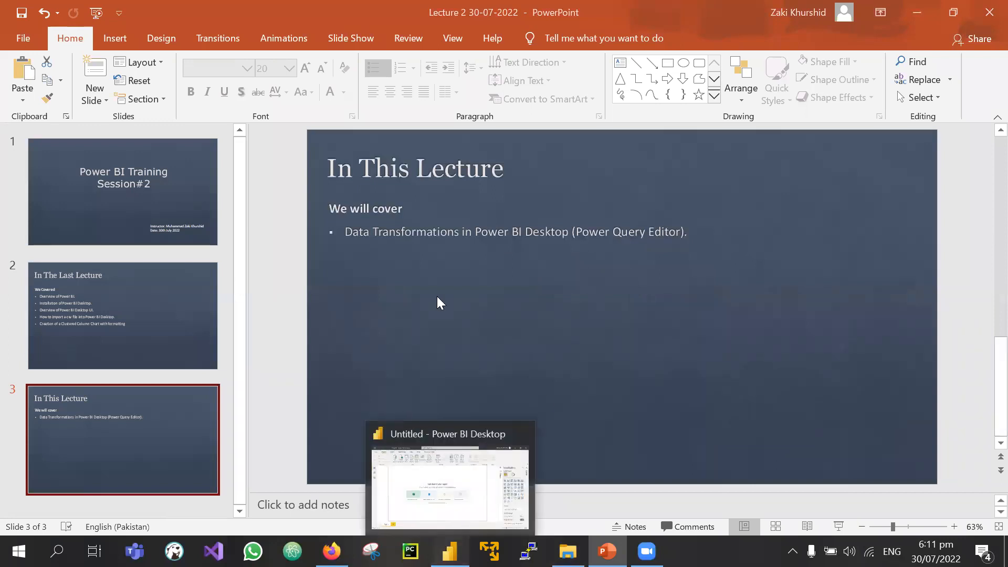
{"action": "left_click", "coordinate": [450, 551]}
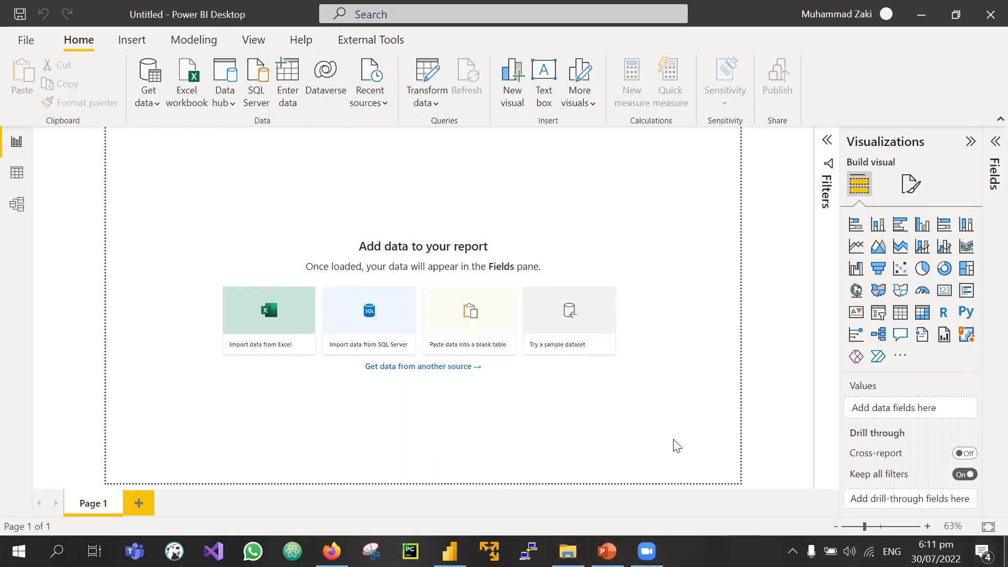
Step: Show the Windows desktop and open the 'Adventure Works Dataset for BI' folder
{"action": "key", "text": "super+d"}
{"action": "mouse_move", "coordinate": [558, 380]}
{"action": "left_mouse_down"}
{"action": "mouse_move", "coordinate": [525, 465]}
{"action": "mouse_move", "coordinate": [557, 382]}
{"action": "left_mouse_up"}
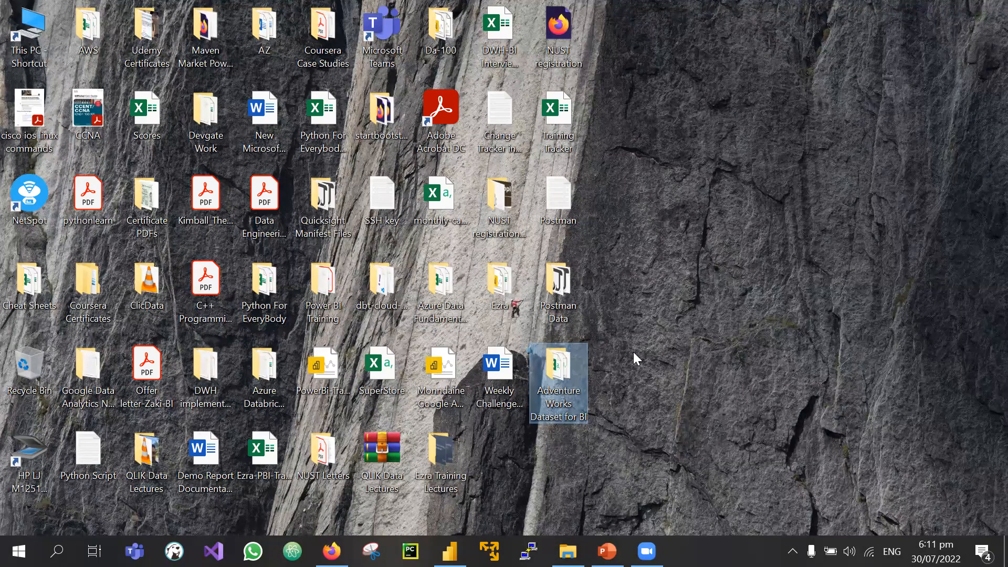
{"action": "left_click", "coordinate": [586, 432]}
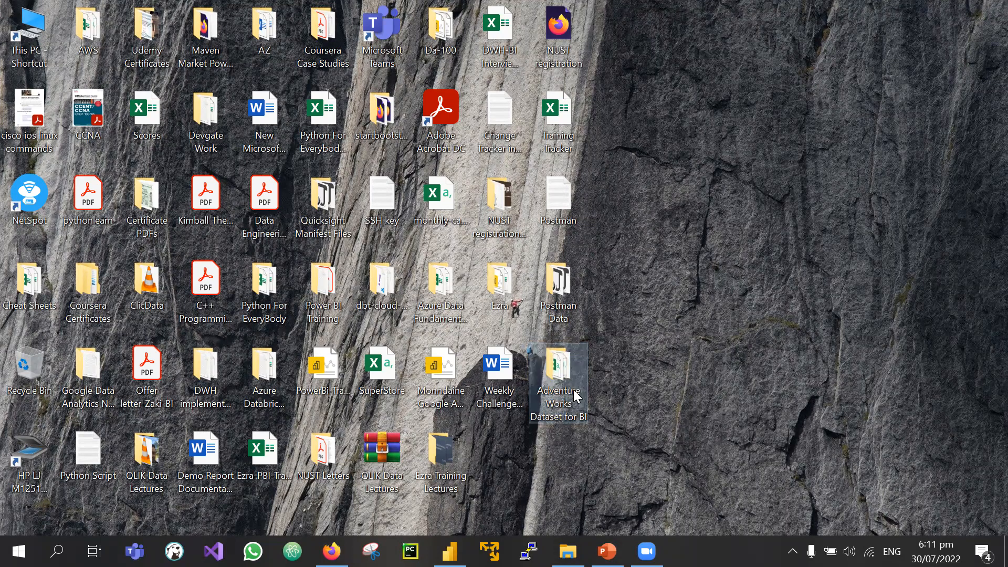
{"action": "mouse_move", "coordinate": [576, 397]}
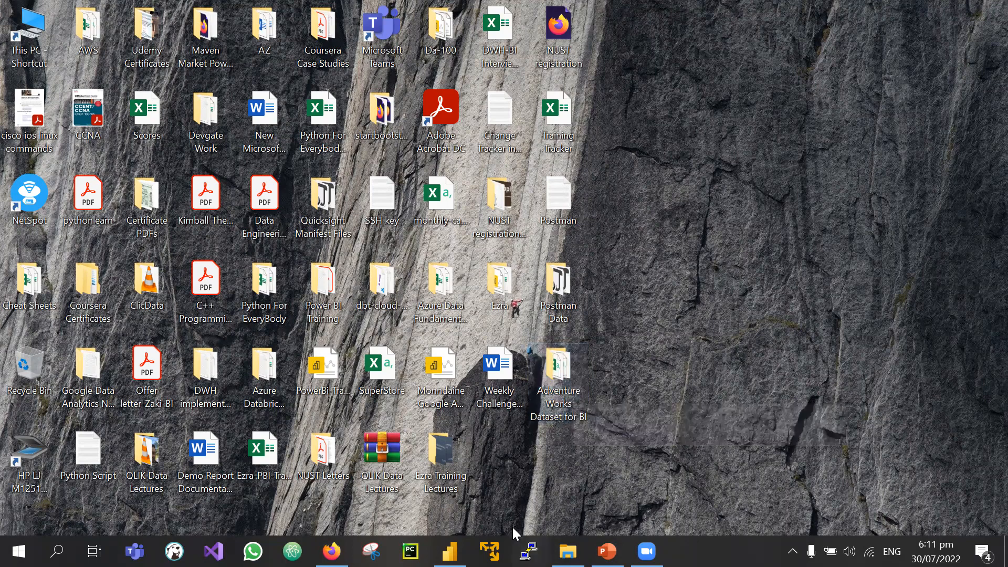
{"action": "double_click", "coordinate": [573, 375]}
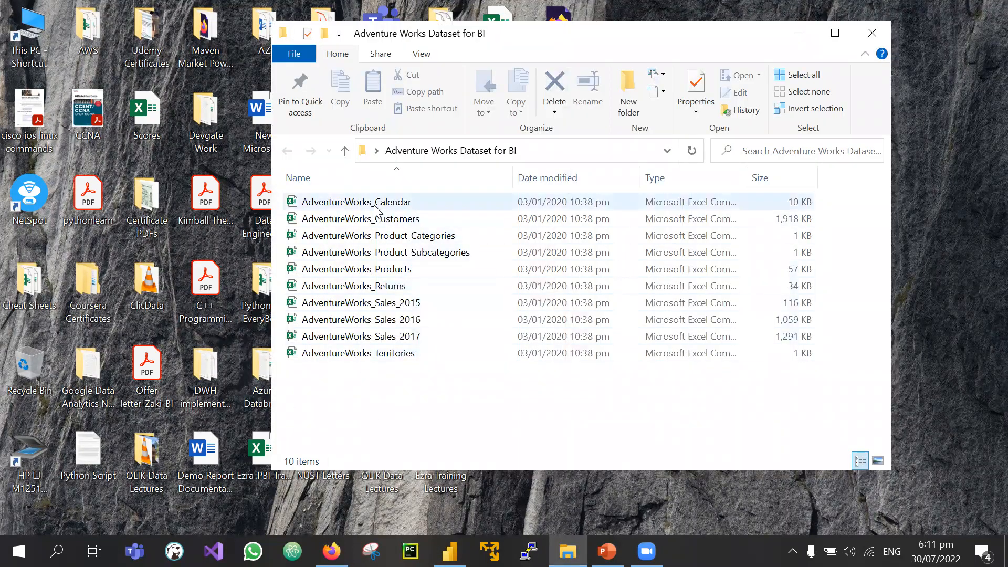
Step: Select each AdventureWorks file in turn, from Calendar through Territories, to review the dataset
{"action": "left_click", "coordinate": [356, 202]}
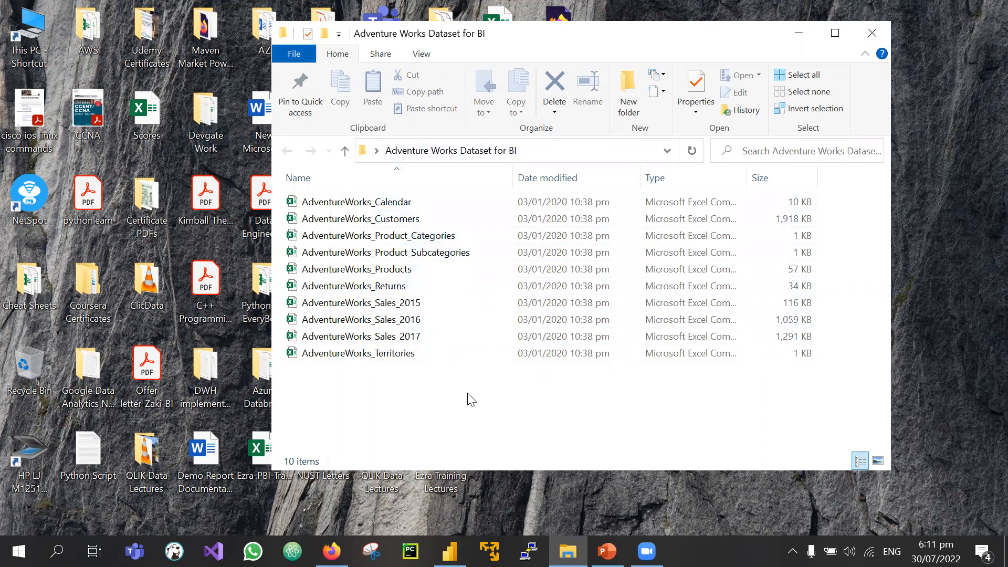
{"action": "left_click", "coordinate": [403, 355]}
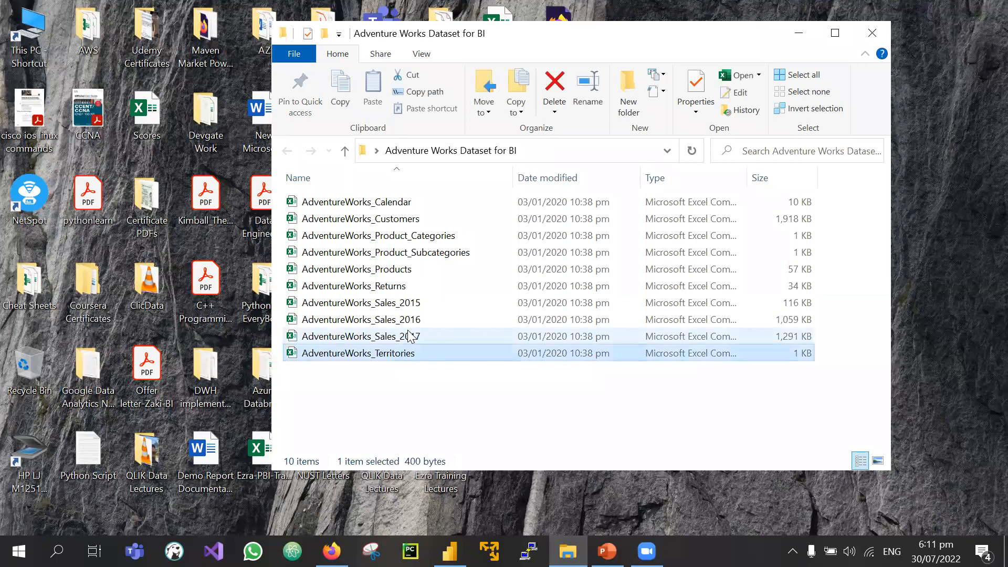
{"action": "left_click", "coordinate": [411, 336]}
{"action": "left_click", "coordinate": [395, 320]}
{"action": "left_click", "coordinate": [392, 305]}
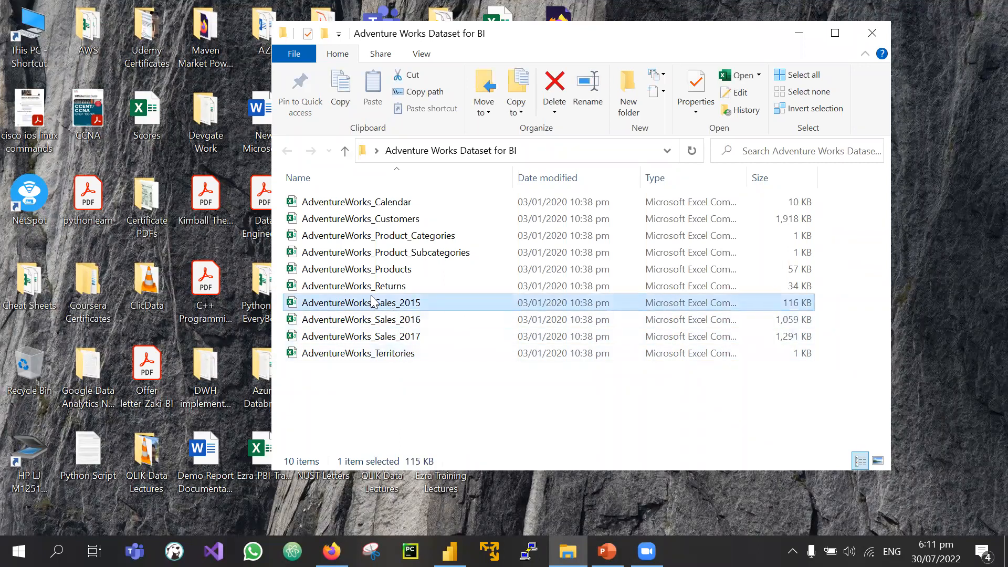
{"action": "left_click", "coordinate": [330, 269]}
{"action": "left_click", "coordinate": [356, 254]}
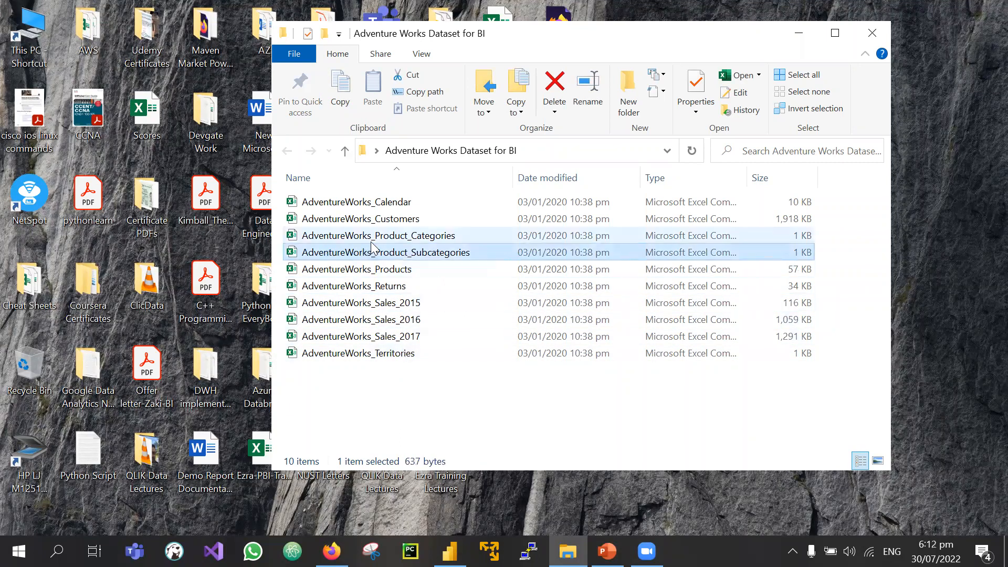
{"action": "left_click", "coordinate": [359, 237]}
{"action": "left_click", "coordinate": [347, 216]}
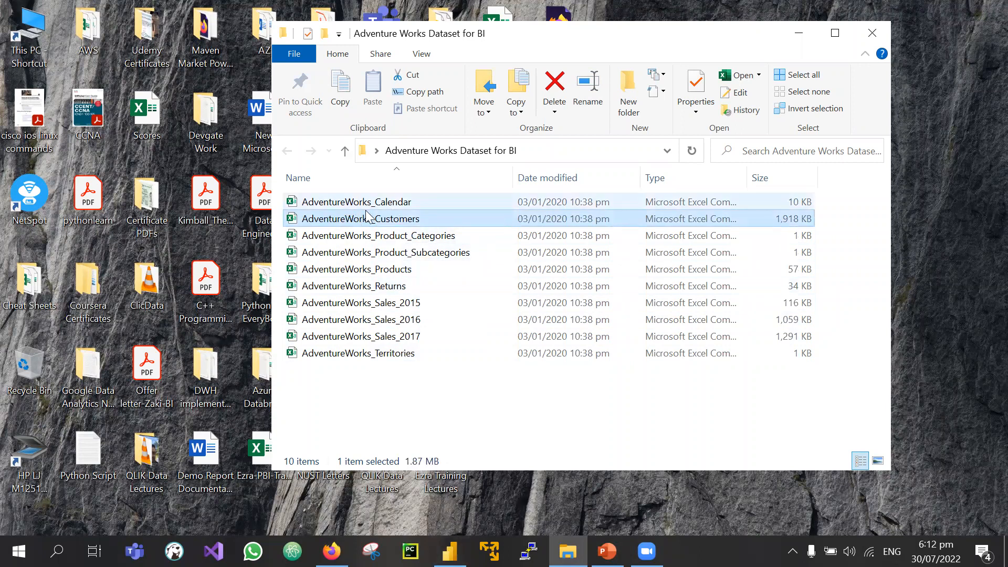
{"action": "left_click", "coordinate": [351, 205]}
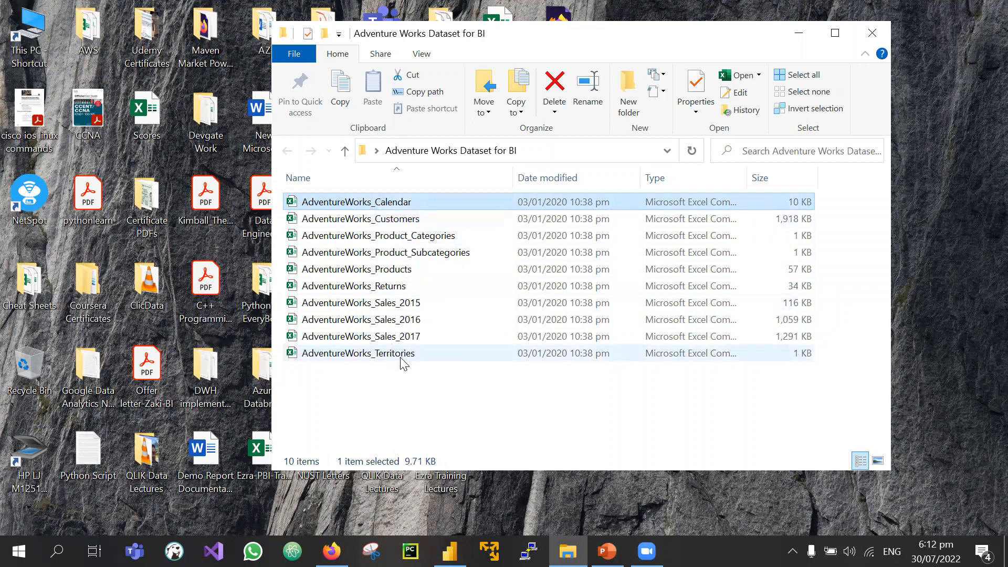
Step: Drag-select the five files from Returns to Territories, then return to Power BI Desktop
{"action": "left_click", "coordinate": [369, 390]}
{"action": "left_click_drag", "start_coordinate": [430, 391], "coordinate": [367, 281]}
{"action": "left_click", "coordinate": [450, 551]}
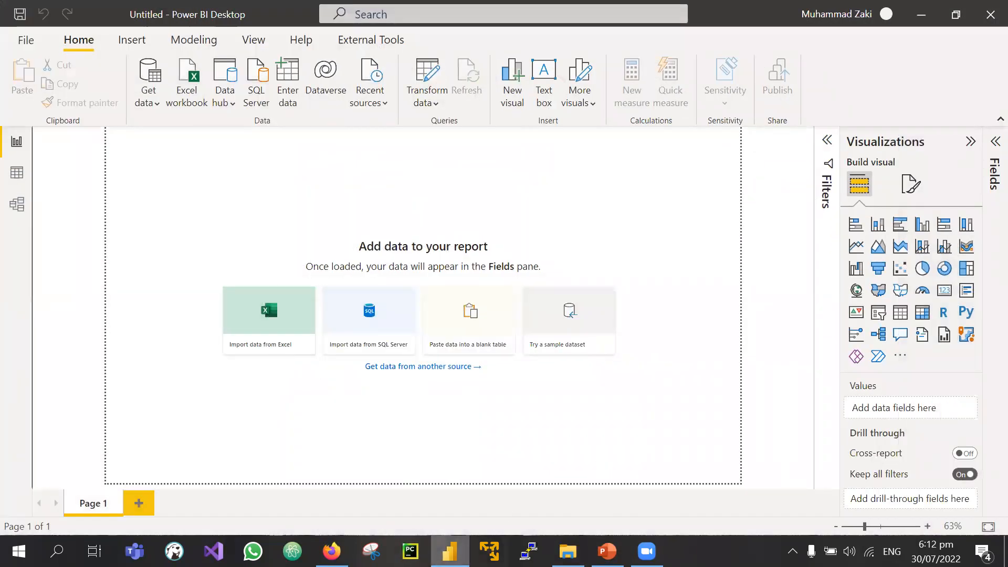
Step: Restore the Power BI Desktop window and launch Power Query Editor with Transform data
{"action": "left_click", "coordinate": [450, 551]}
{"action": "left_click", "coordinate": [450, 551]}
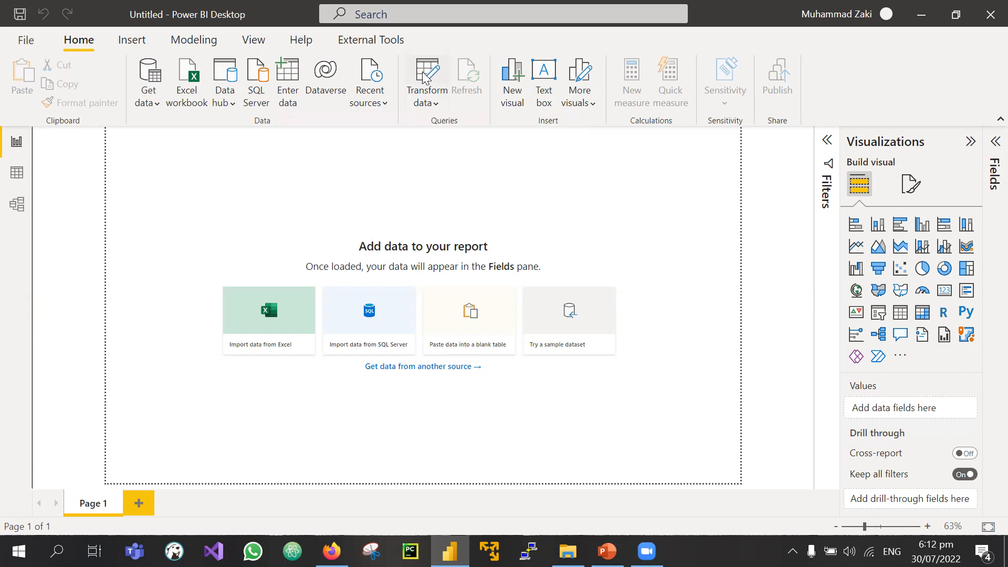
{"action": "left_click", "coordinate": [423, 74]}
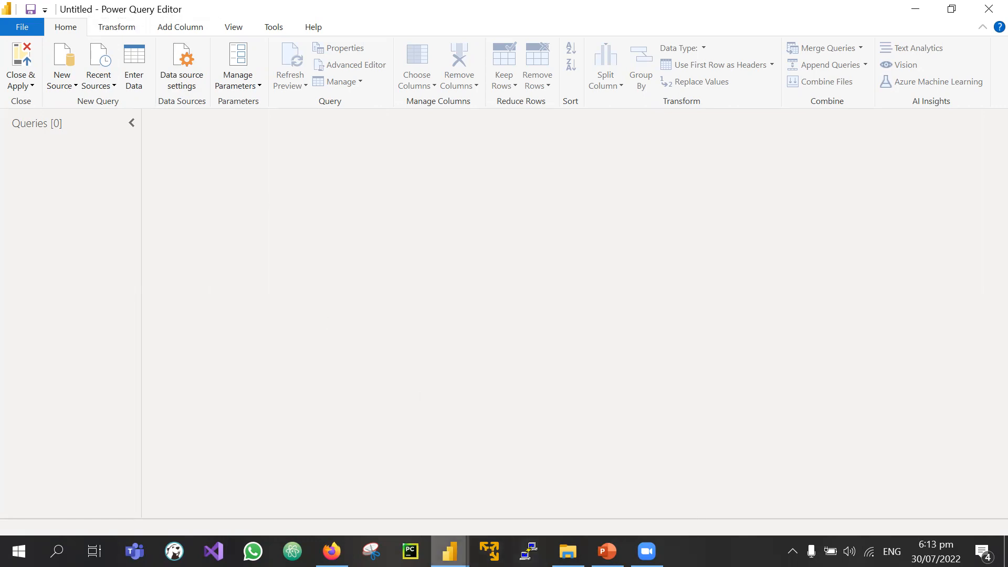
Step: Cycle between the report, Power Query Editor and New Source list, ending with the Adventure Works folder on top
{"action": "left_click", "coordinate": [450, 551]}
{"action": "left_click", "coordinate": [376, 499]}
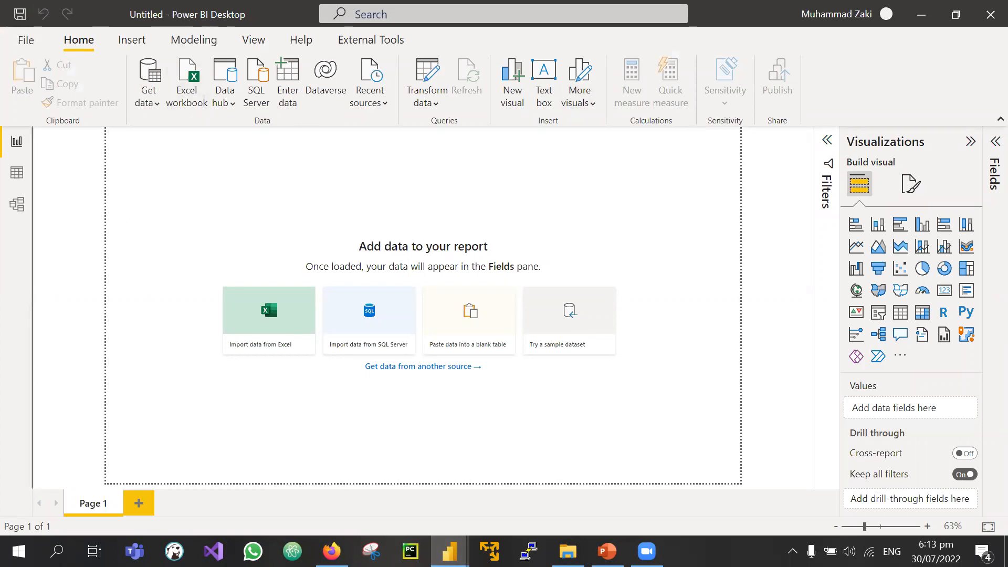
{"action": "mouse_move", "coordinate": [449, 552]}
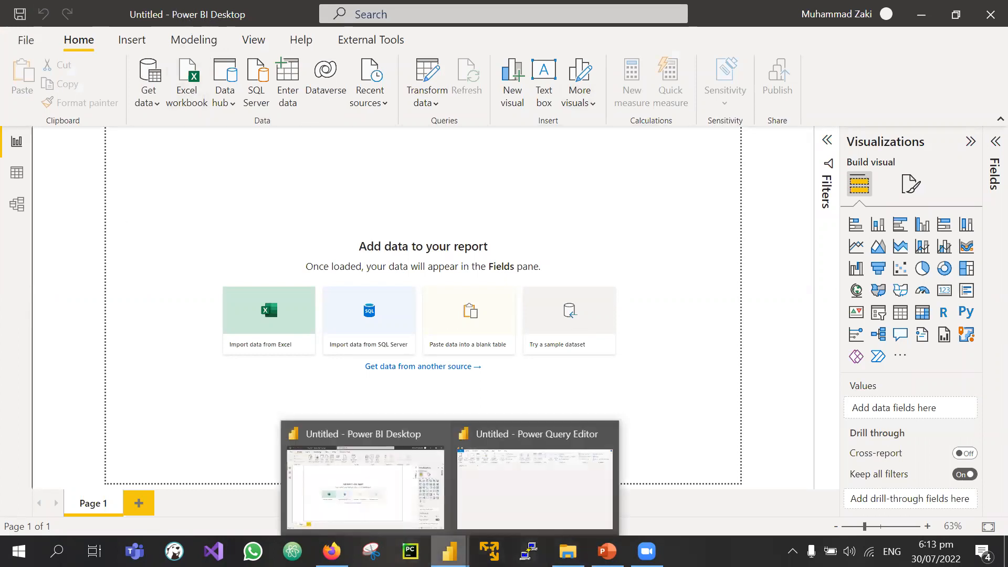
{"action": "left_click", "coordinate": [513, 494]}
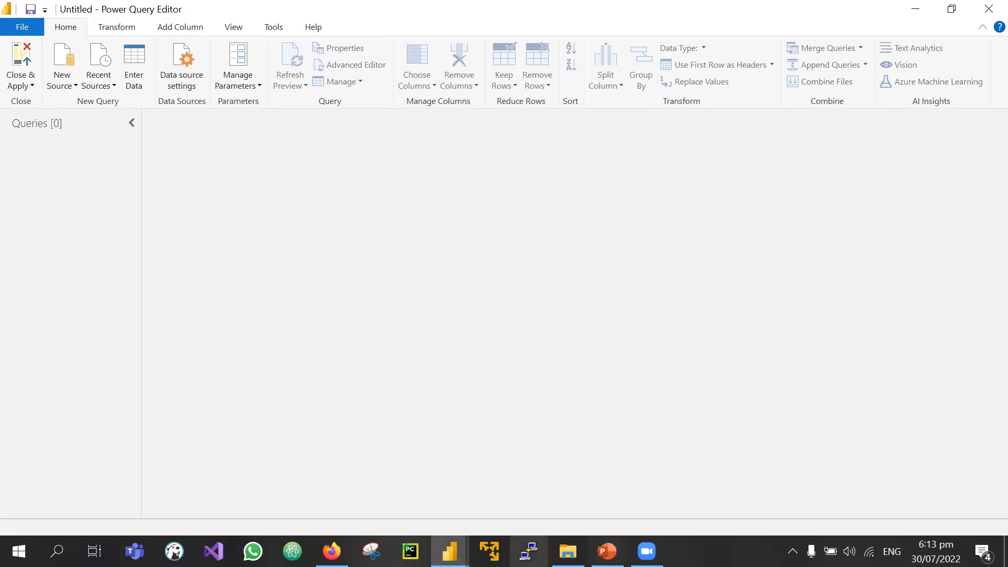
{"action": "left_click", "coordinate": [568, 551]}
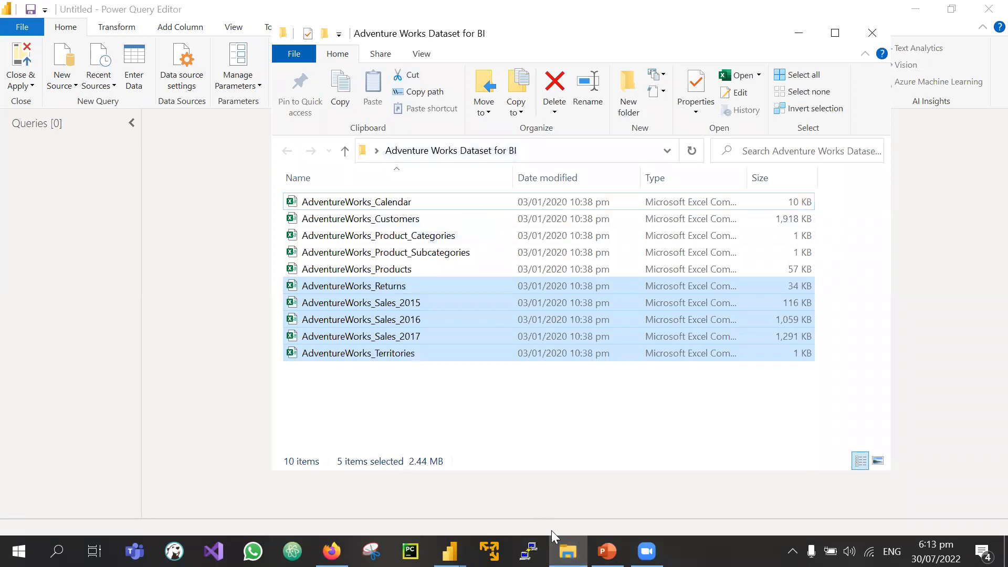
{"action": "left_click", "coordinate": [568, 552]}
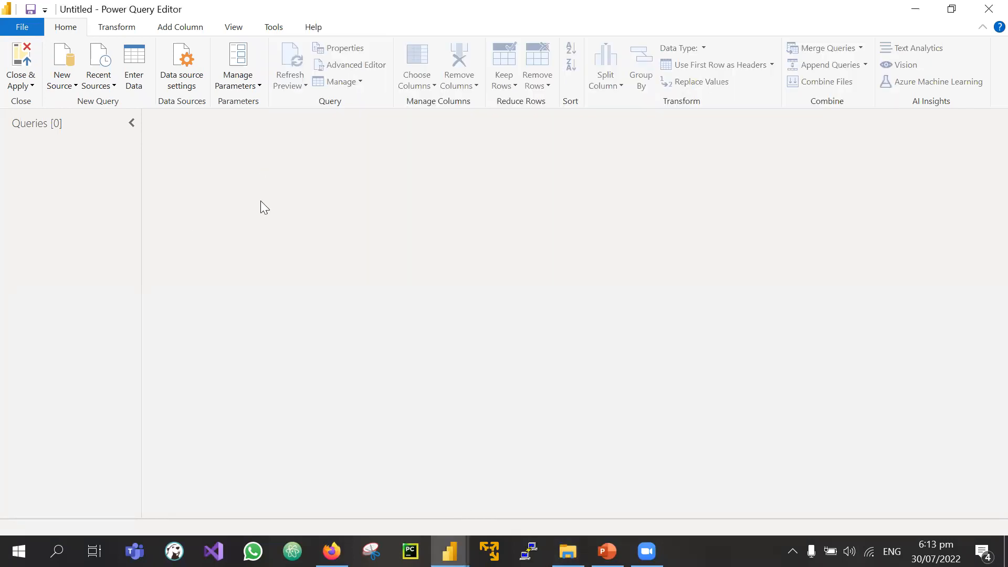
{"action": "left_click", "coordinate": [61, 84]}
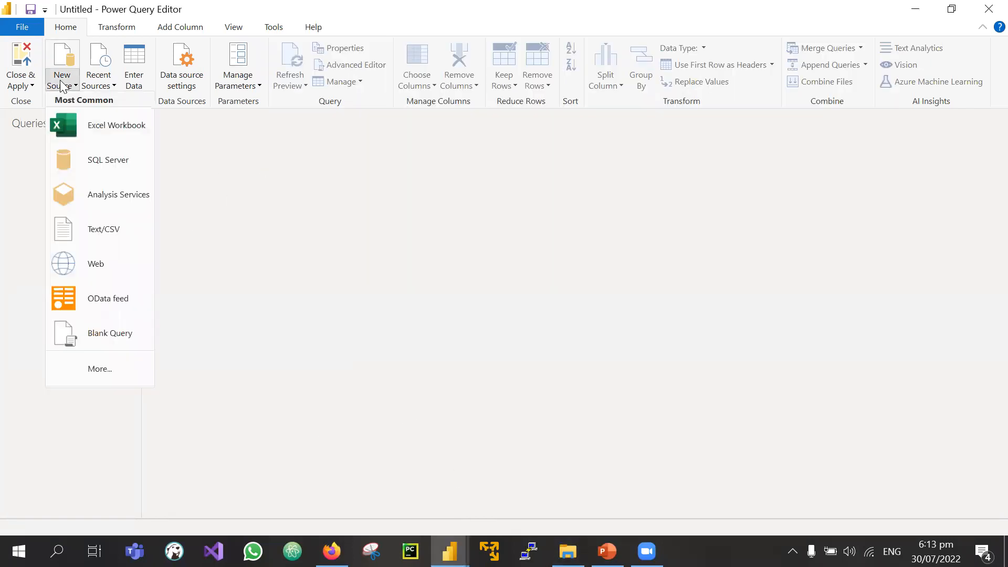
{"action": "left_click", "coordinate": [449, 551]}
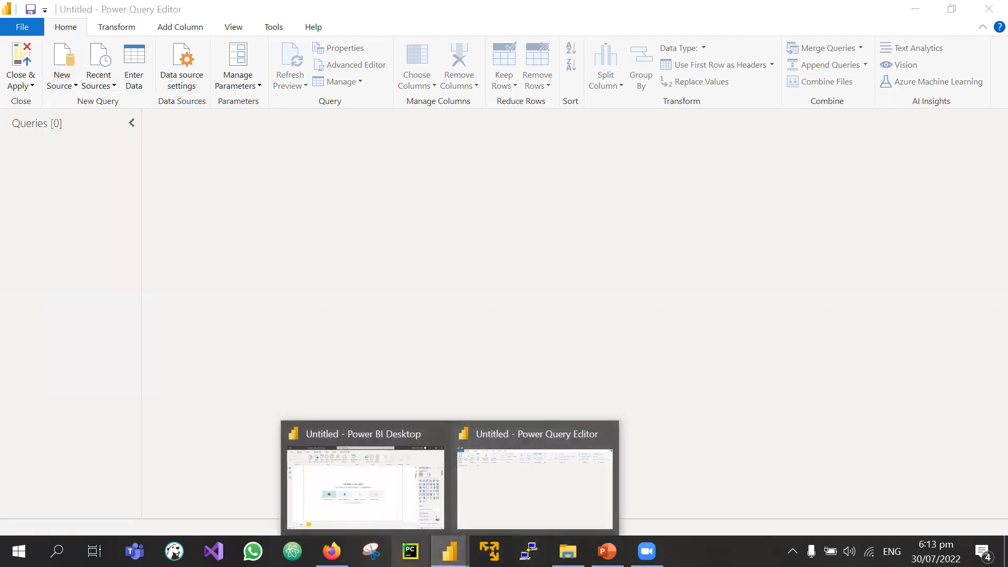
{"action": "left_click", "coordinate": [568, 552]}
Step: Check AdventureWorks_Calendar's Properties to confirm it is a CSV file, then return to Power Query Editor
{"action": "left_click", "coordinate": [327, 203]}
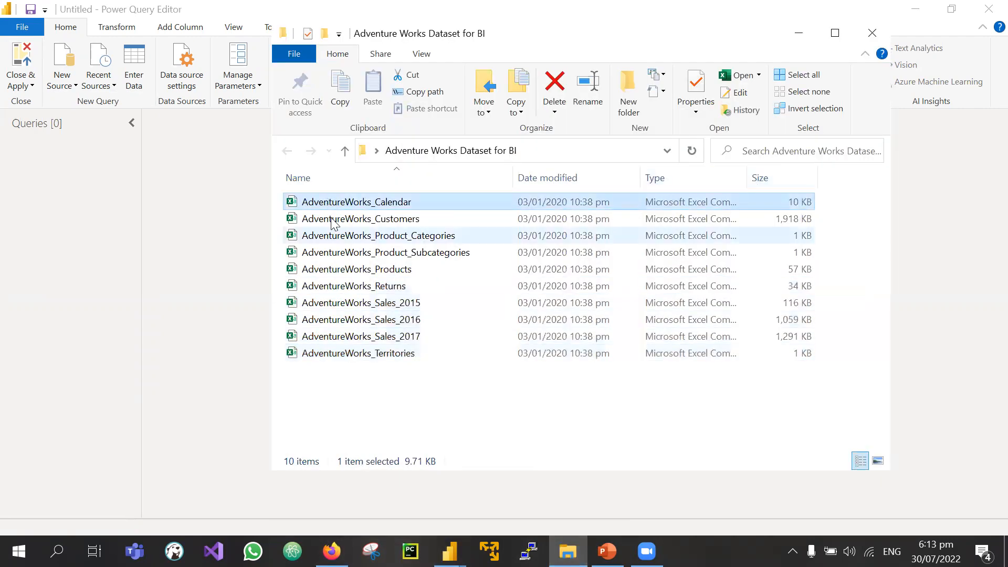
{"action": "right_click", "coordinate": [342, 202]}
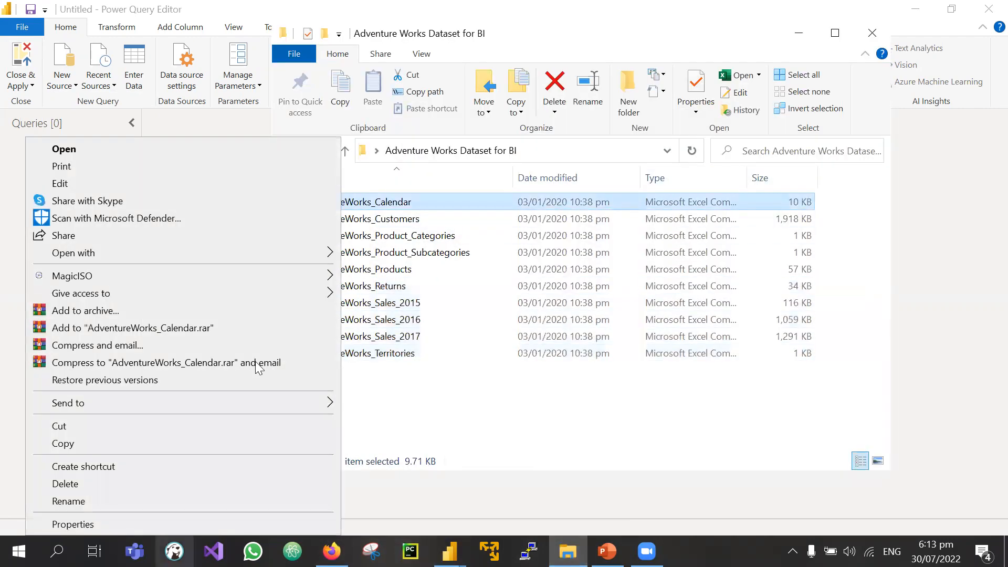
{"action": "left_click", "coordinate": [169, 524]}
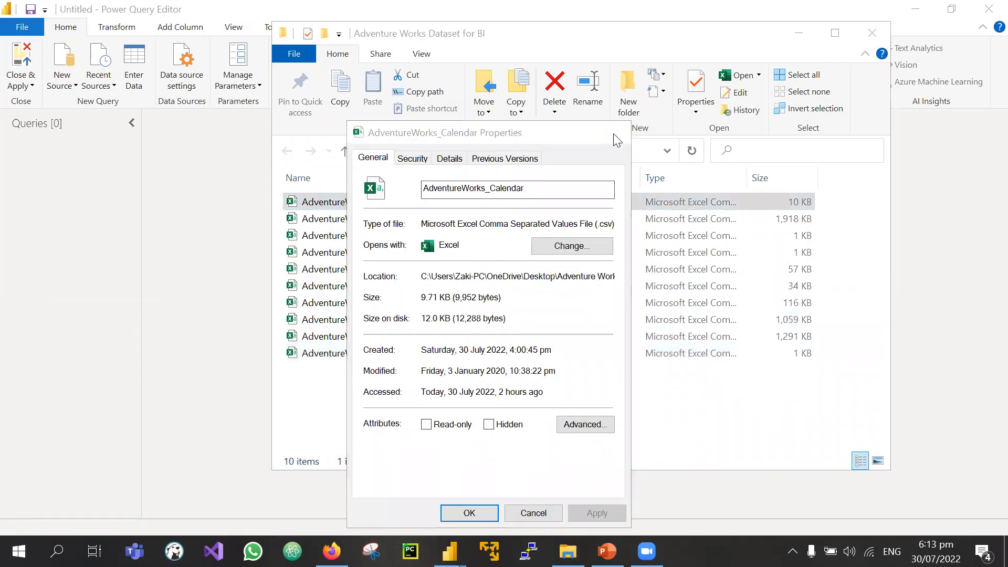
{"action": "left_click", "coordinate": [618, 132]}
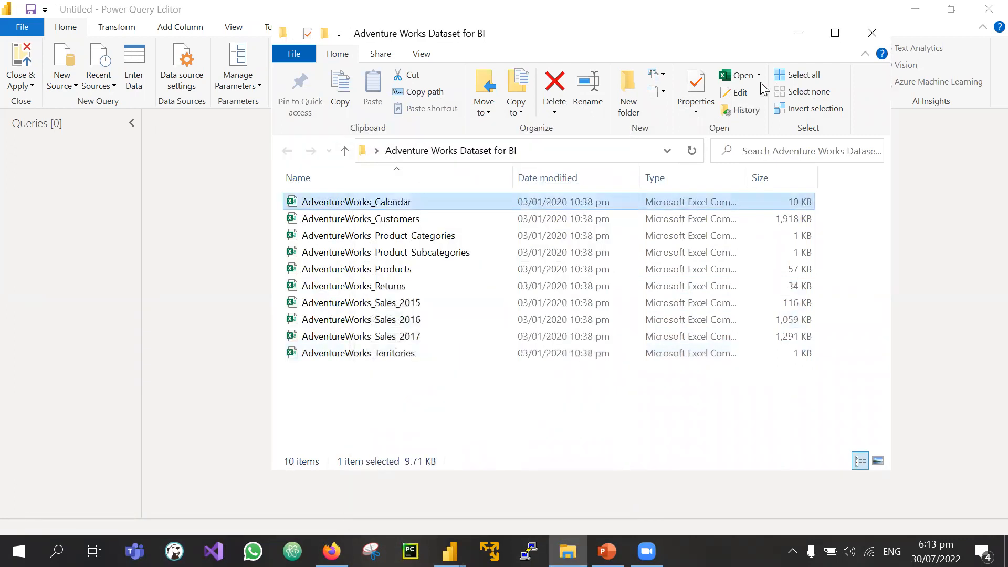
{"action": "left_click", "coordinate": [64, 64]}
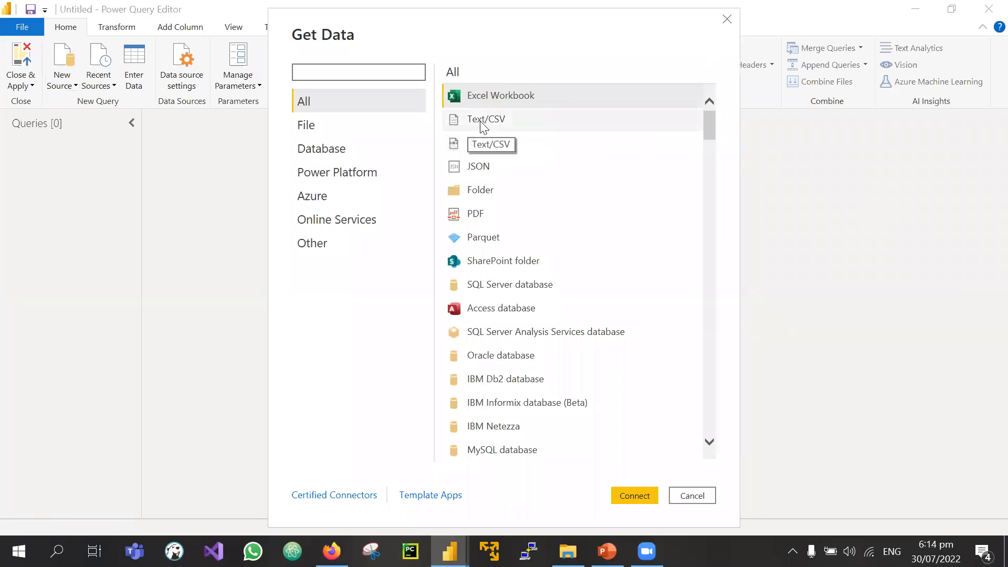
Step: Choose the Text/CSV connector in Get Data and connect to bring up the file picker
{"action": "left_click", "coordinate": [520, 125]}
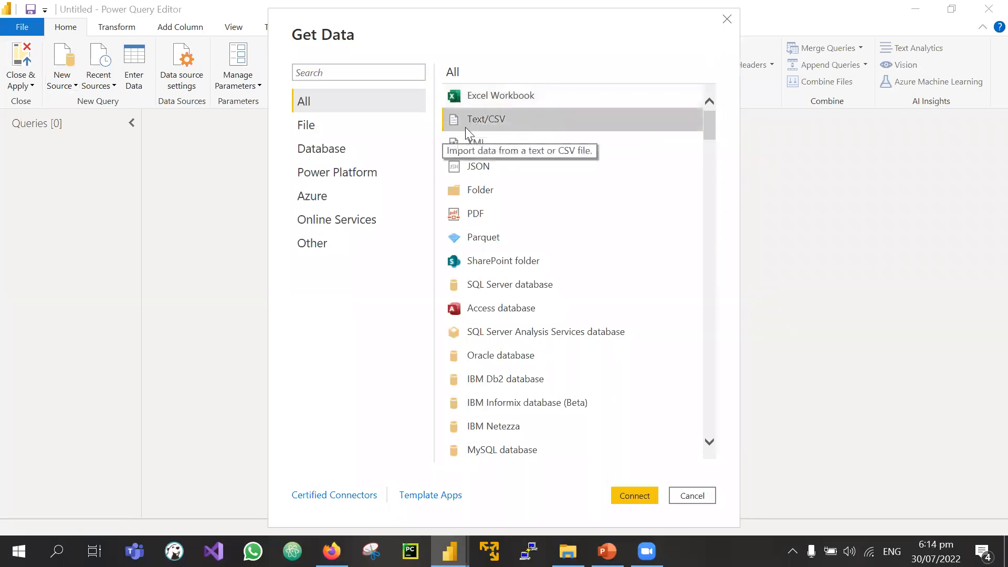
{"action": "left_click", "coordinate": [631, 496]}
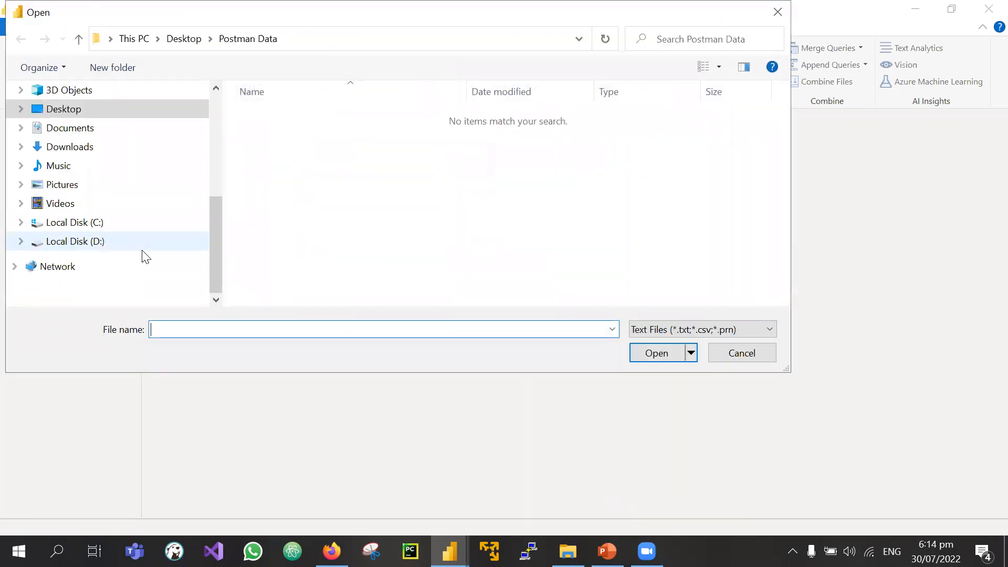
Step: Browse Desktop to the Adventure Works Dataset for BI folder and open AdventureWorks_Calendar.csv
{"action": "left_click", "coordinate": [98, 108]}
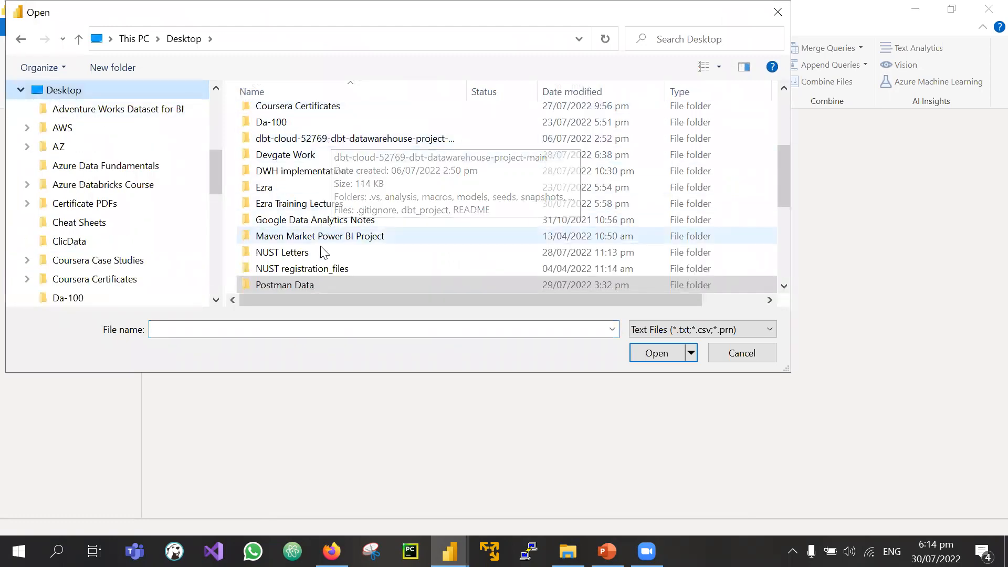
{"action": "scroll", "coordinate": [322, 248], "scroll_direction": "down", "scroll_amount": 5}
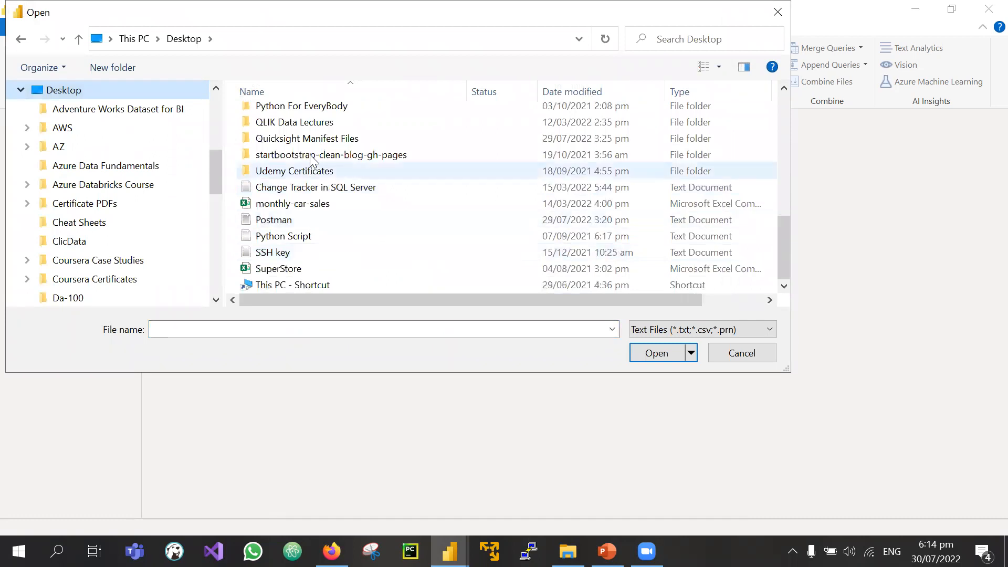
{"action": "scroll", "coordinate": [320, 168], "scroll_direction": "up", "scroll_amount": 4}
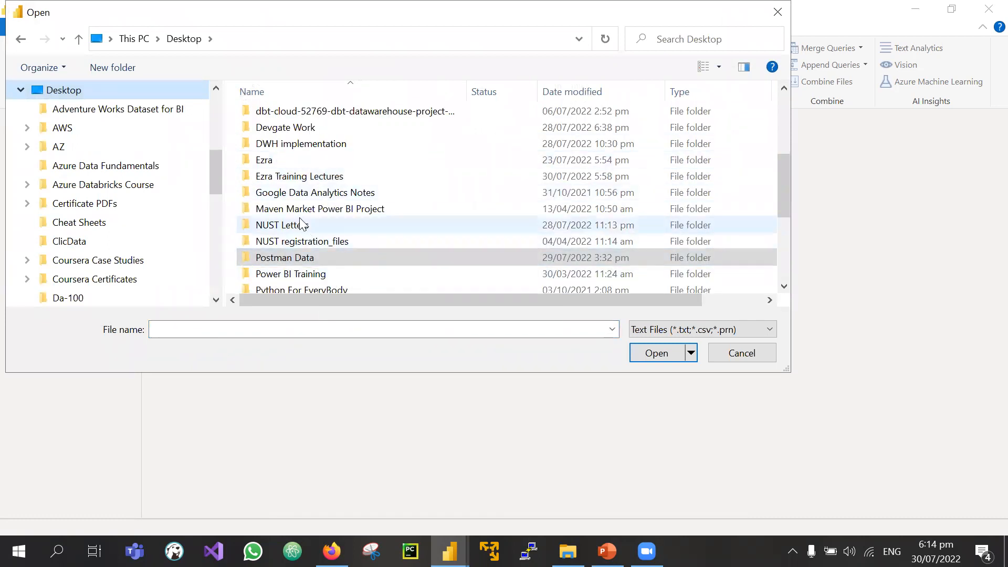
{"action": "mouse_move", "coordinate": [292, 185]}
{"action": "scroll", "coordinate": [292, 185], "scroll_direction": "up", "scroll_amount": 2}
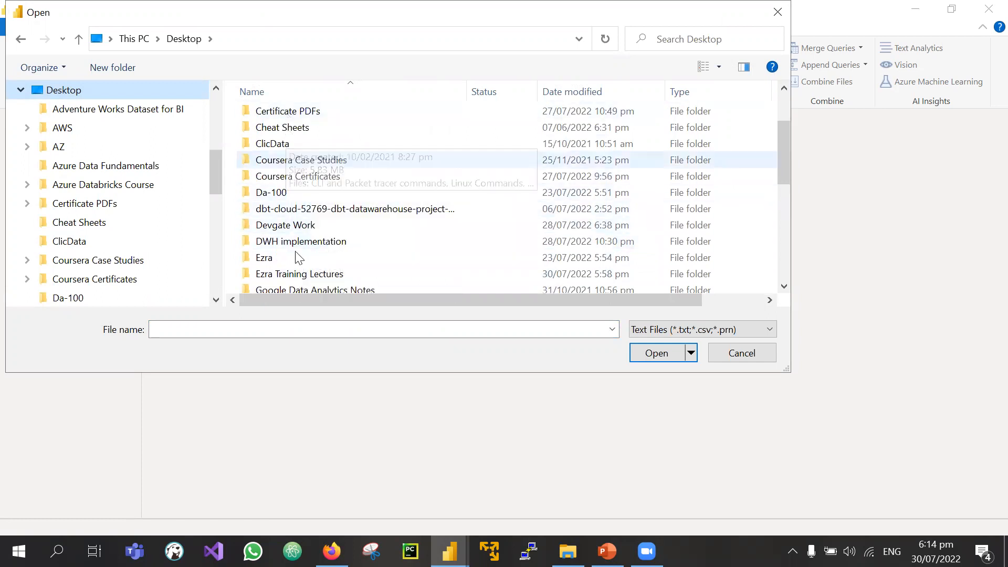
{"action": "scroll", "coordinate": [307, 188], "scroll_direction": "down", "scroll_amount": 2}
{"action": "scroll", "coordinate": [339, 169], "scroll_direction": "down", "scroll_amount": 4}
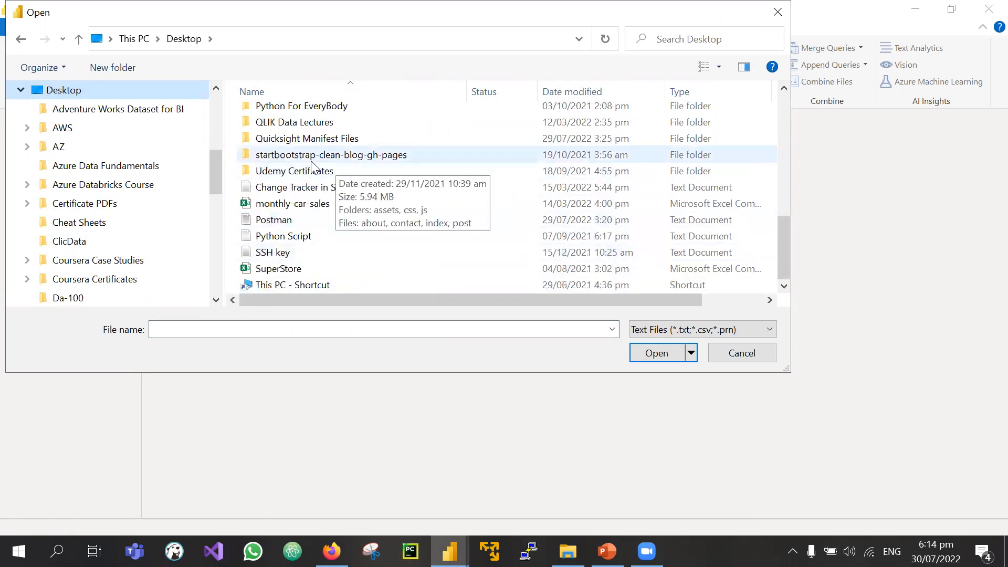
{"action": "scroll", "coordinate": [352, 156], "scroll_direction": "up", "scroll_amount": 2}
{"action": "scroll", "coordinate": [333, 258], "scroll_direction": "up", "scroll_amount": 2}
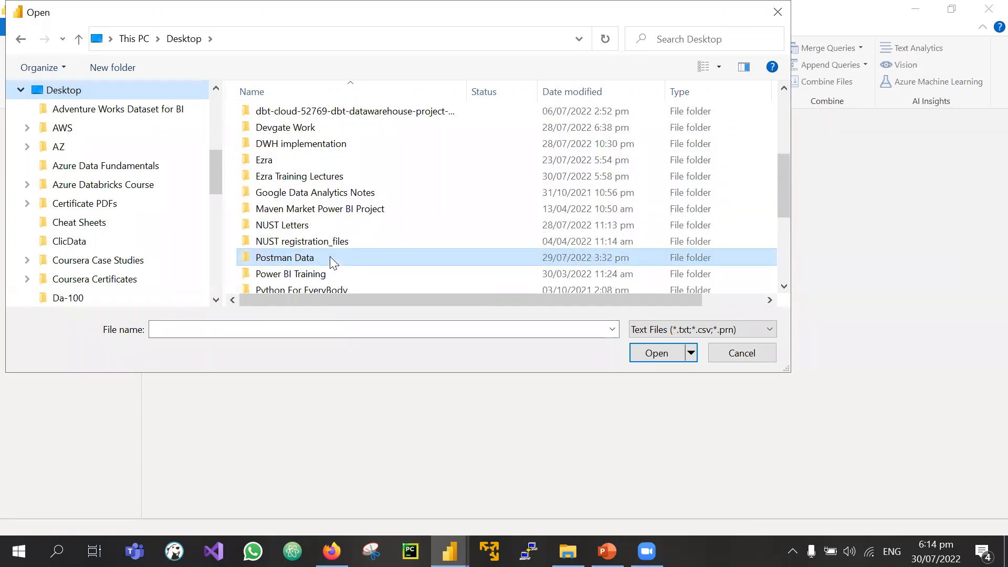
{"action": "scroll", "coordinate": [330, 259], "scroll_direction": "up", "scroll_amount": 3}
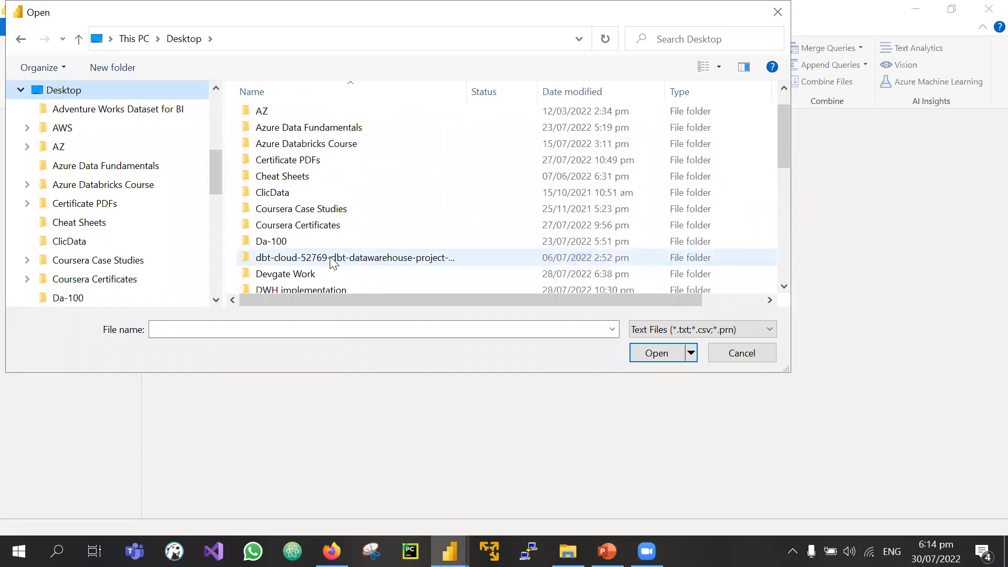
{"action": "scroll", "coordinate": [318, 228], "scroll_direction": "up", "scroll_amount": 1}
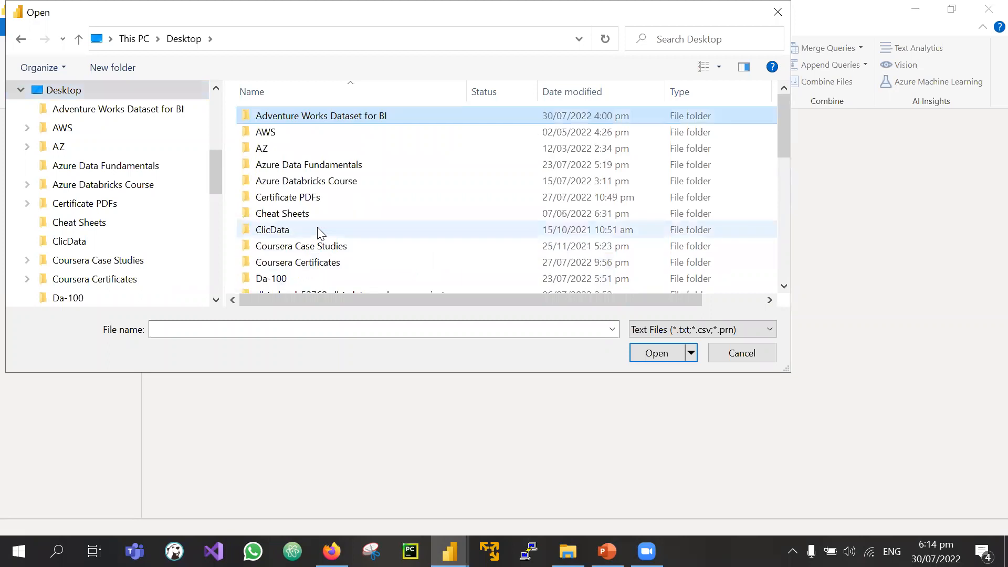
{"action": "double_click", "coordinate": [331, 116]}
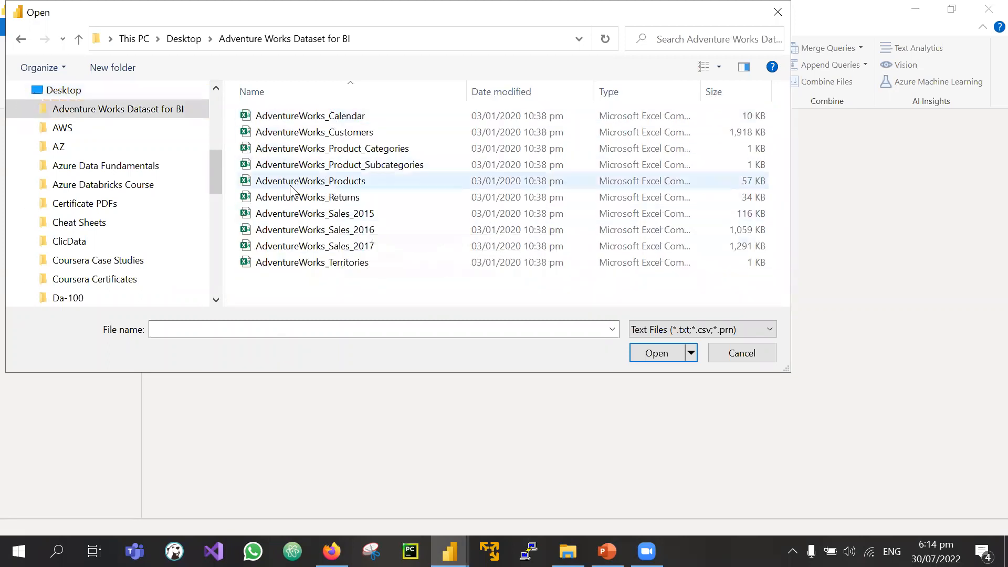
{"action": "left_click", "coordinate": [328, 120]}
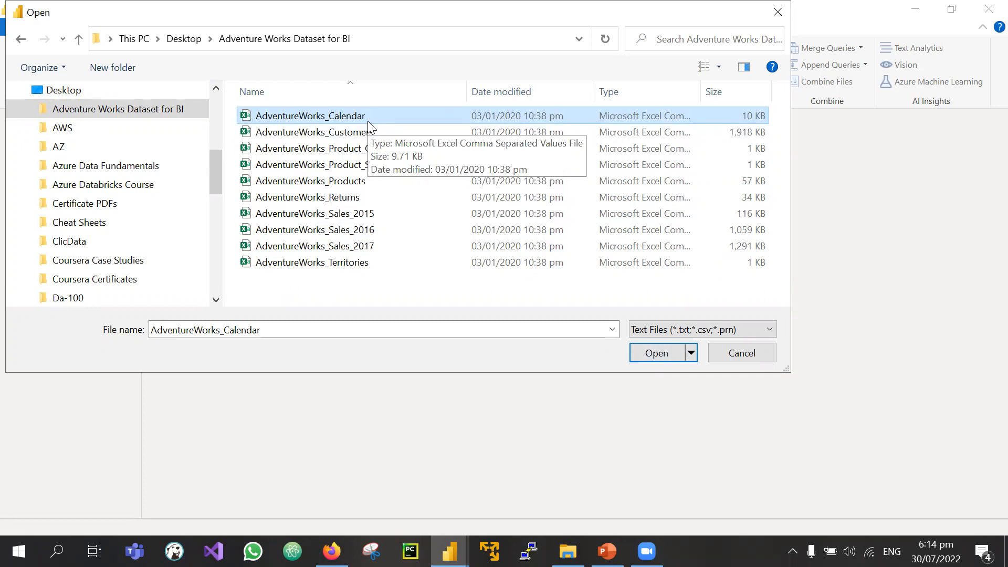
{"action": "left_click", "coordinate": [645, 357]}
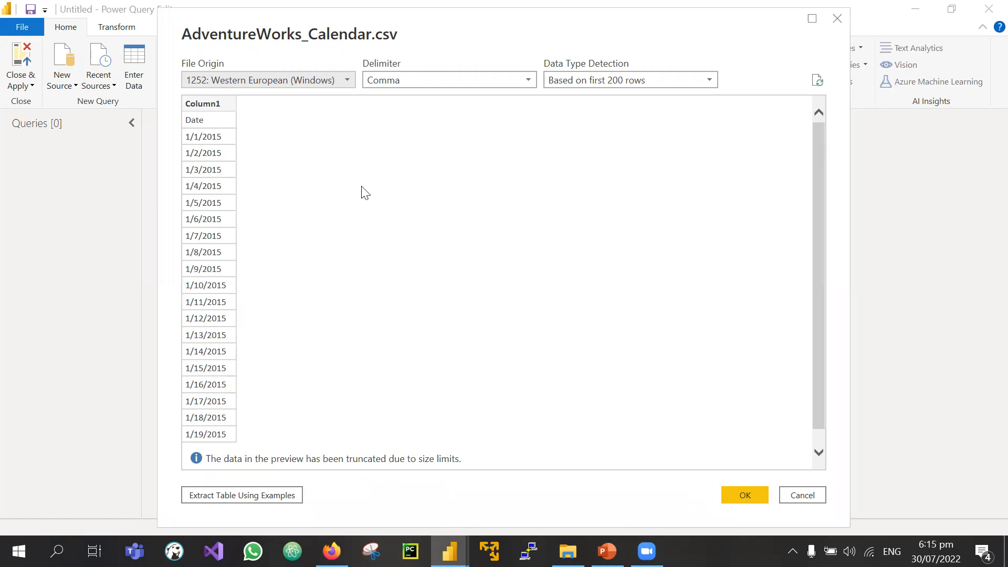
Step: Confirm the CSV preview to create the AdventureWorks_Calendar query
{"action": "left_click", "coordinate": [744, 495]}
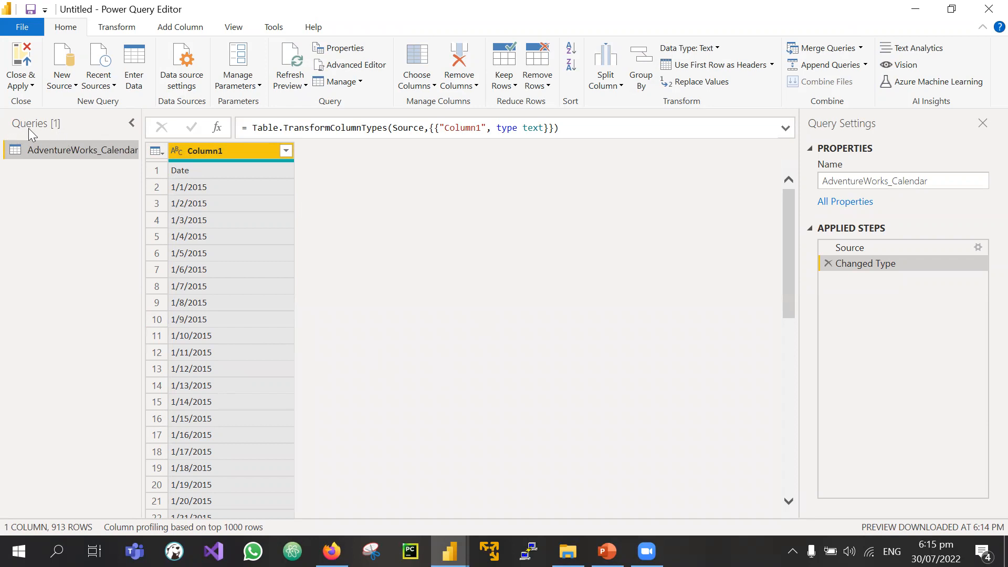
Step: Widen the Queries pane by dragging its splitter right so AdventureWorks_Calendar shows in full
{"action": "right_click", "coordinate": [104, 193]}
{"action": "left_click", "coordinate": [78, 206]}
{"action": "left_click_drag", "start_coordinate": [143, 122], "coordinate": [283, 122]}
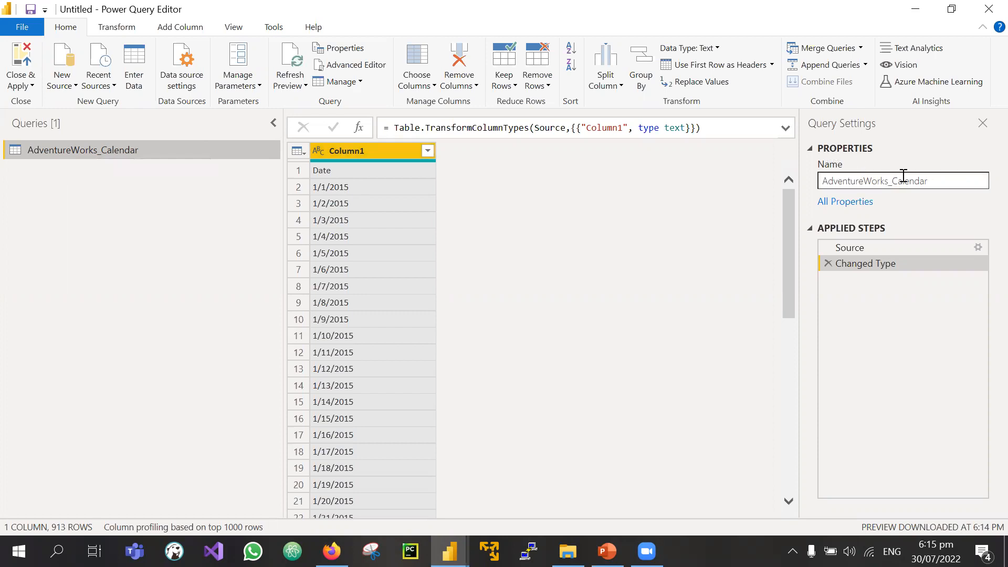
Step: Rename the calendar query to Dim_Dates in Query Settings, fixing its capitalisation
{"action": "double_click", "coordinate": [947, 181]}
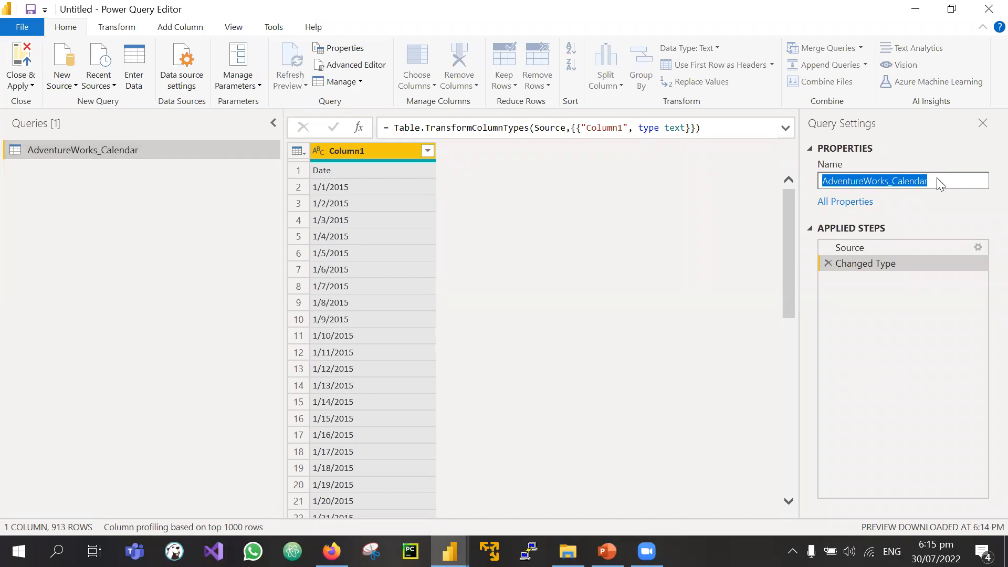
{"action": "type", "text": "DI"}
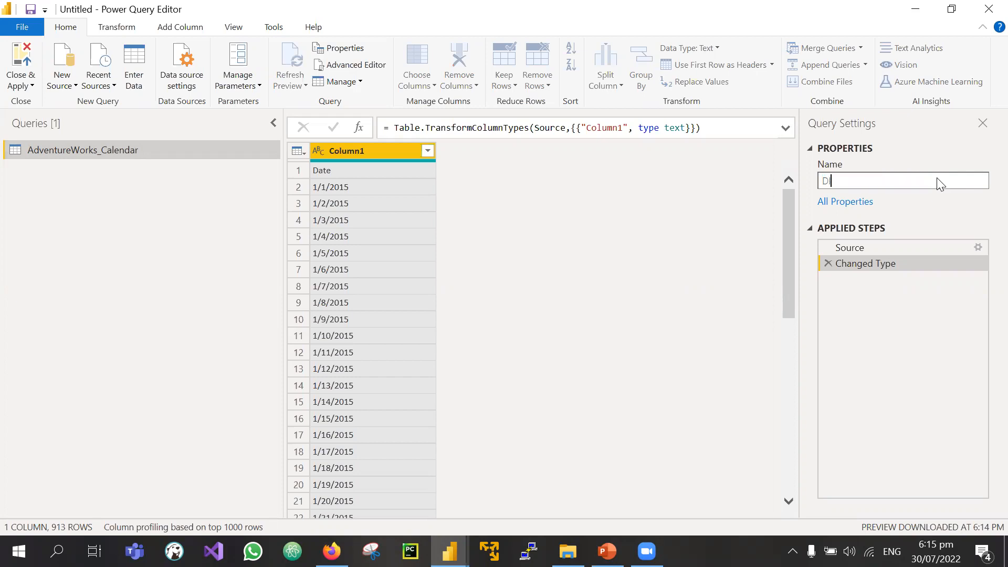
{"action": "type", "text": "M_Dates"}
{"action": "left_click", "coordinate": [840, 180]}
{"action": "key", "text": "BackSpace"}
{"action": "key", "text": "BackSpace"}
{"action": "type", "text": "im"}
{"action": "key", "text": "Return"}
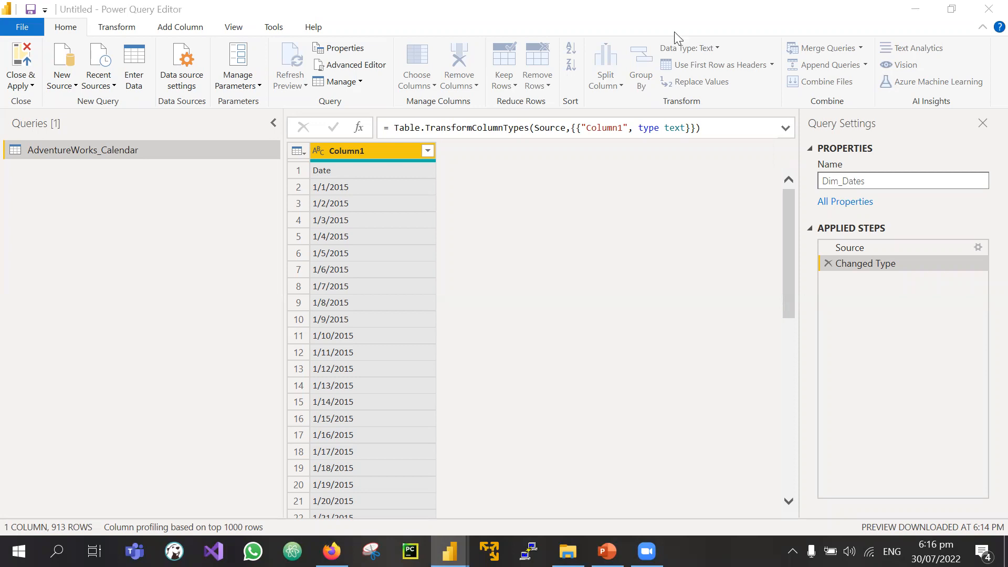
Step: Confirm the Dim_Dates name and show column statistics for Column1
{"action": "left_click", "coordinate": [871, 181]}
{"action": "double_click", "coordinate": [880, 184]}
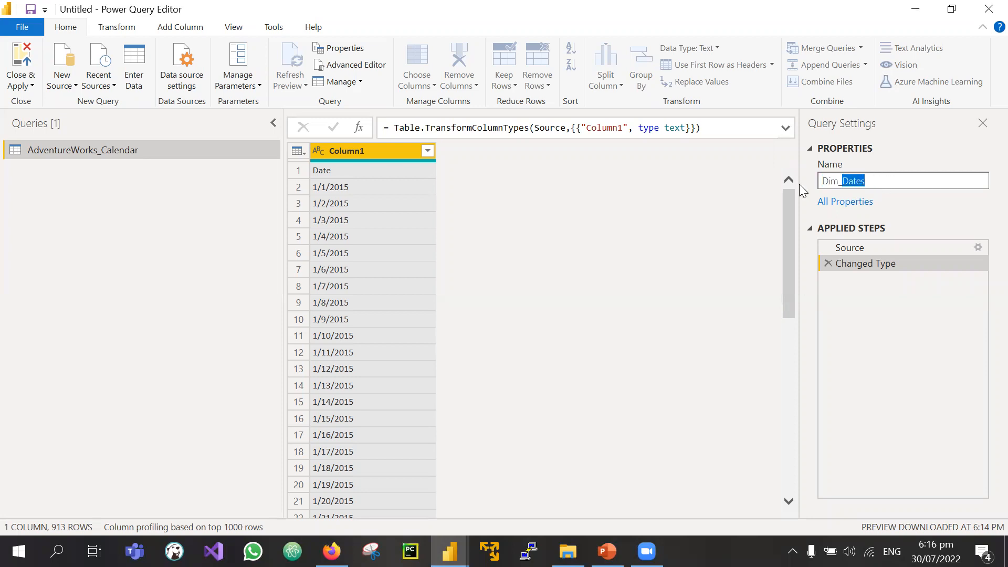
{"action": "left_click_drag", "start_coordinate": [881, 180], "coordinate": [804, 185]}
{"action": "left_click", "coordinate": [869, 181]}
{"action": "left_click", "coordinate": [918, 195]}
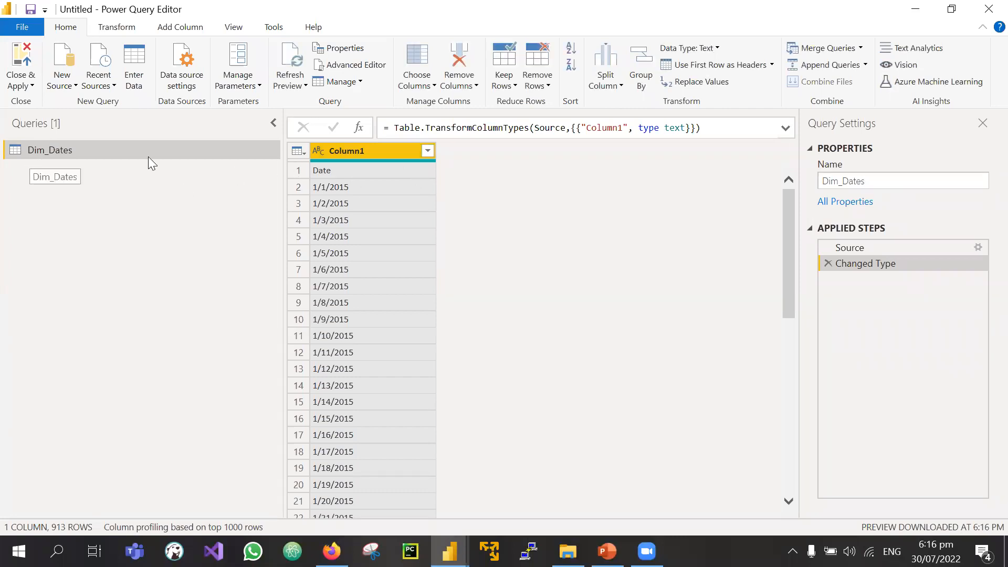
{"action": "left_click", "coordinate": [886, 181]}
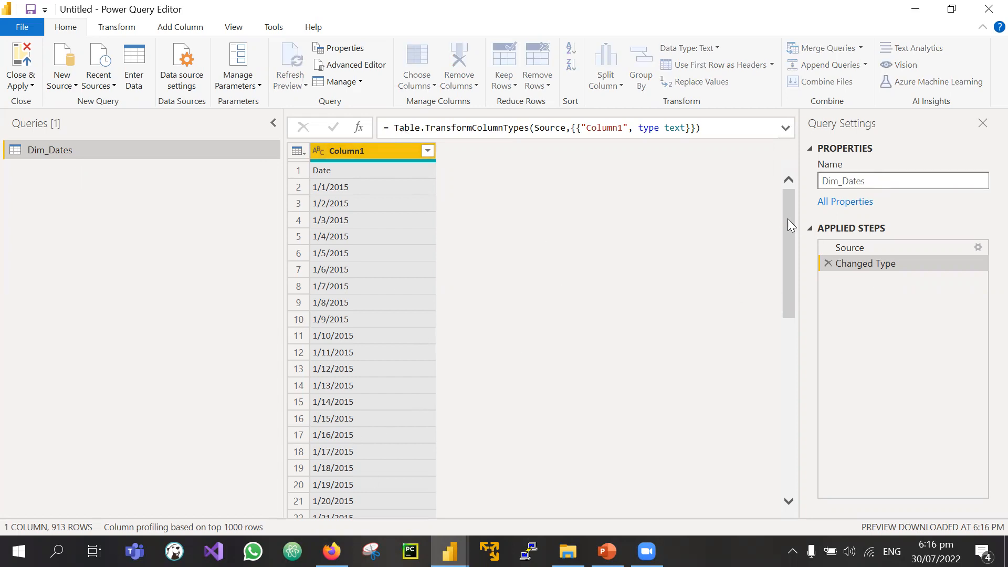
{"action": "left_click", "coordinate": [776, 407]}
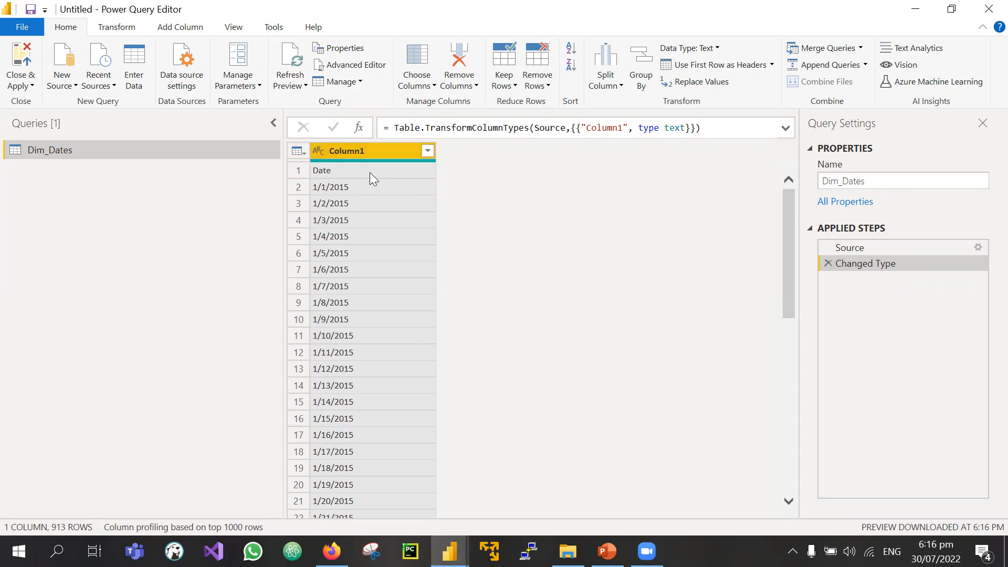
{"action": "left_click", "coordinate": [345, 150]}
Step: Open AdventureWorks_Calendar in Excel to inspect its raw dates, then return to Power Query Editor
{"action": "left_click", "coordinate": [568, 551]}
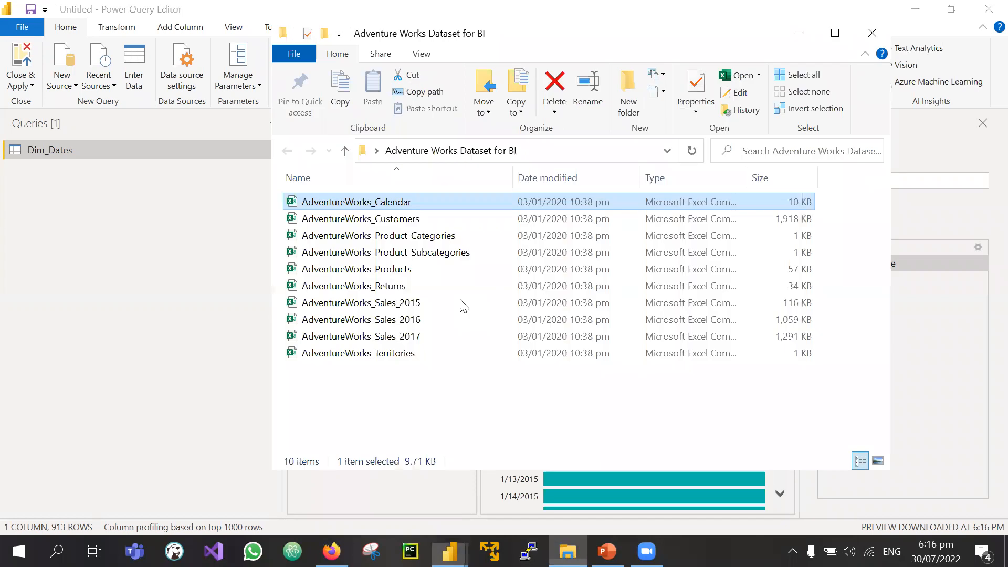
{"action": "double_click", "coordinate": [355, 201]}
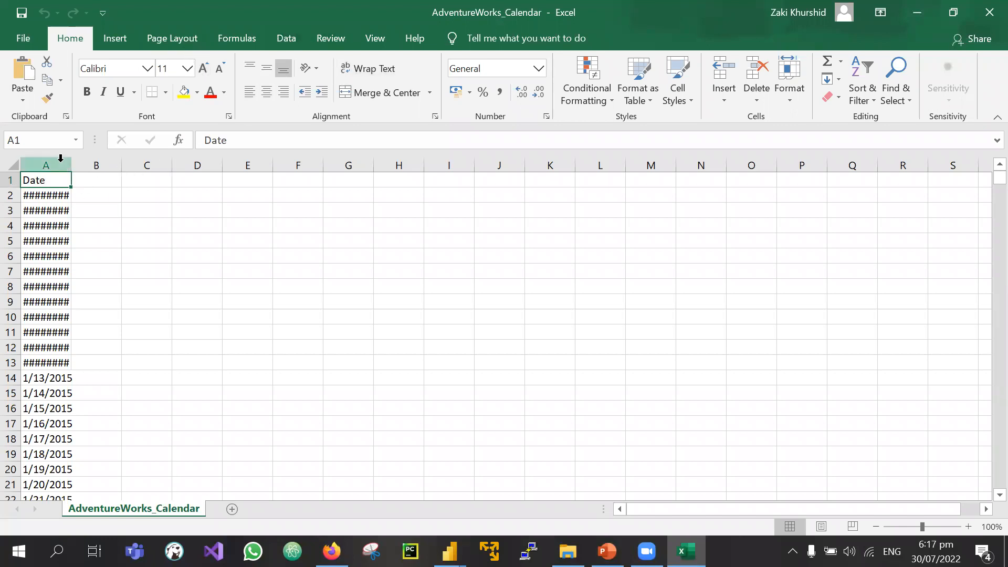
{"action": "mouse_move", "coordinate": [449, 551]}
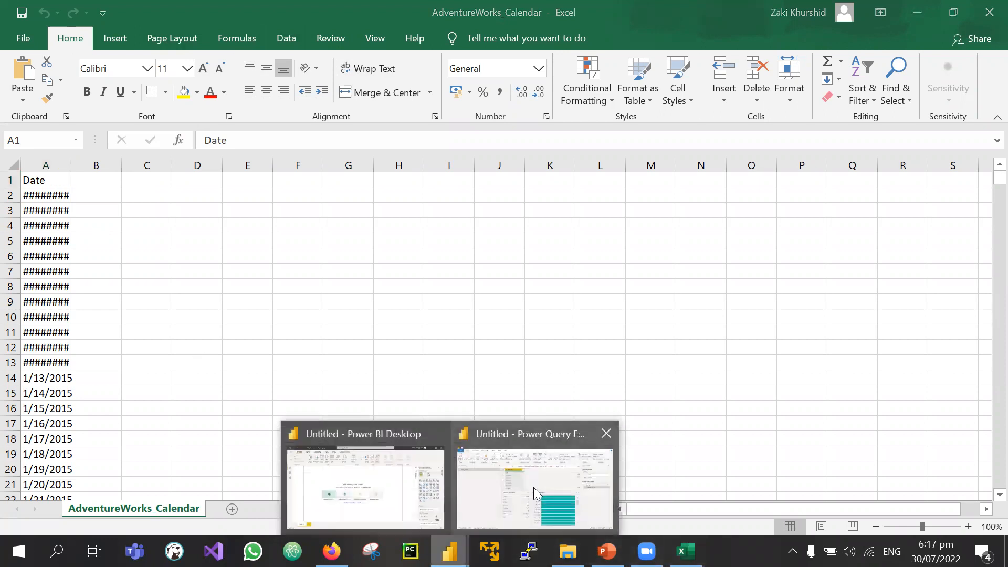
{"action": "left_click", "coordinate": [539, 484]}
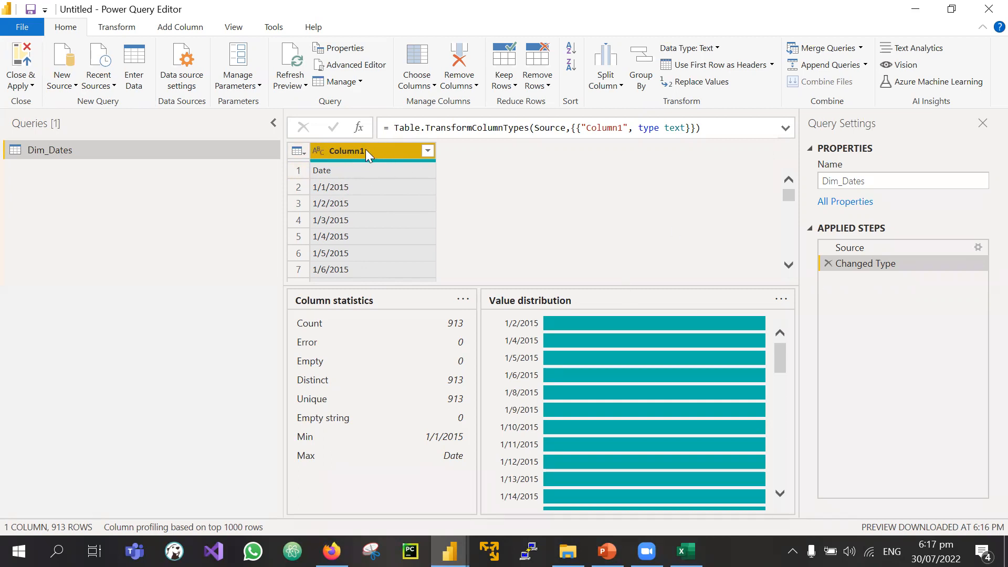
Step: Use Dim_Dates' first row as headers, leaving one text Date column of 912 rows
{"action": "left_click", "coordinate": [127, 31]}
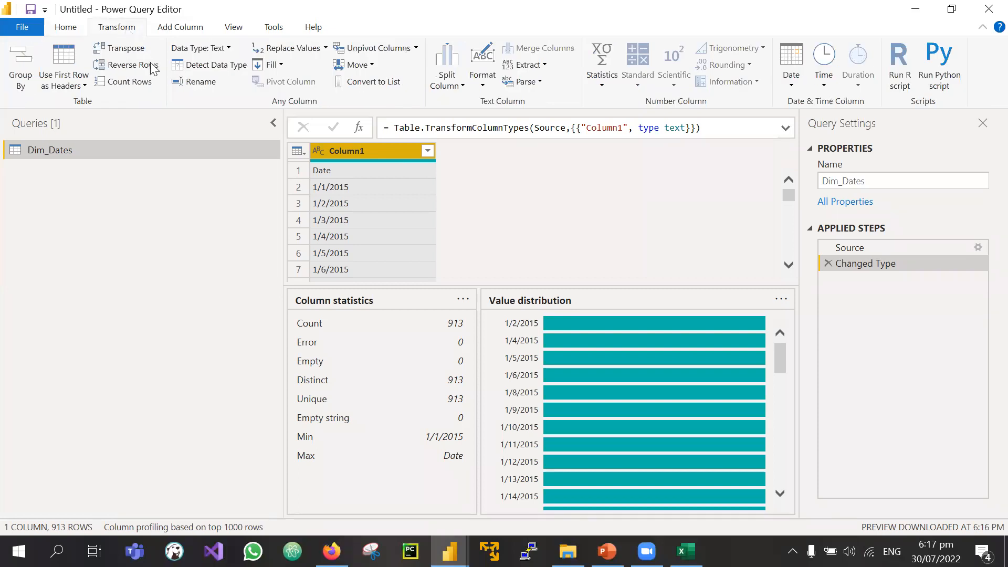
{"action": "left_click", "coordinate": [61, 55]}
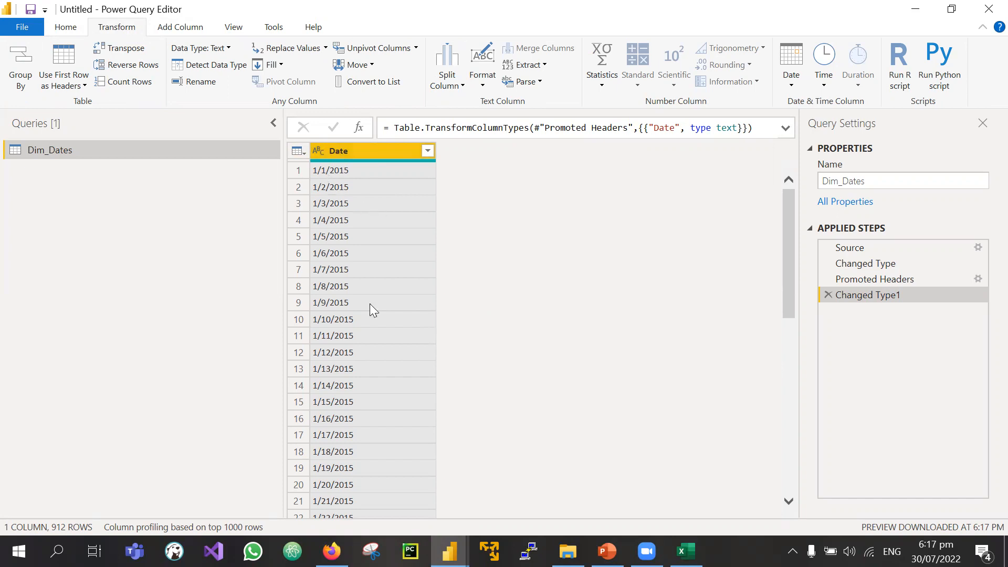
{"action": "scroll", "coordinate": [370, 305], "scroll_direction": "down", "scroll_amount": 20}
{"action": "scroll", "coordinate": [370, 304], "scroll_direction": "up", "scroll_amount": 20}
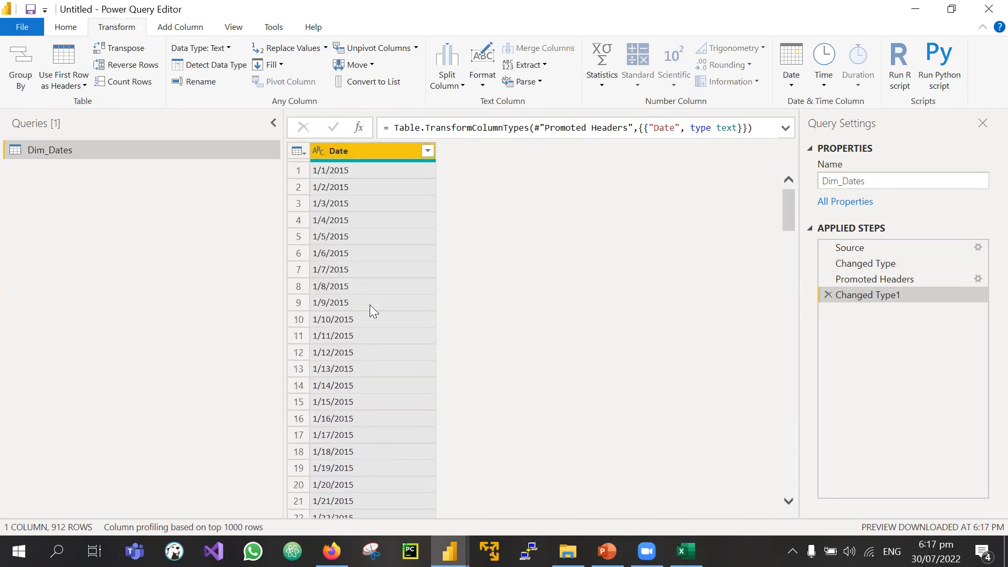
{"action": "scroll", "coordinate": [370, 304], "scroll_direction": "down", "scroll_amount": 20}
{"action": "scroll", "coordinate": [370, 304], "scroll_direction": "up", "scroll_amount": 20}
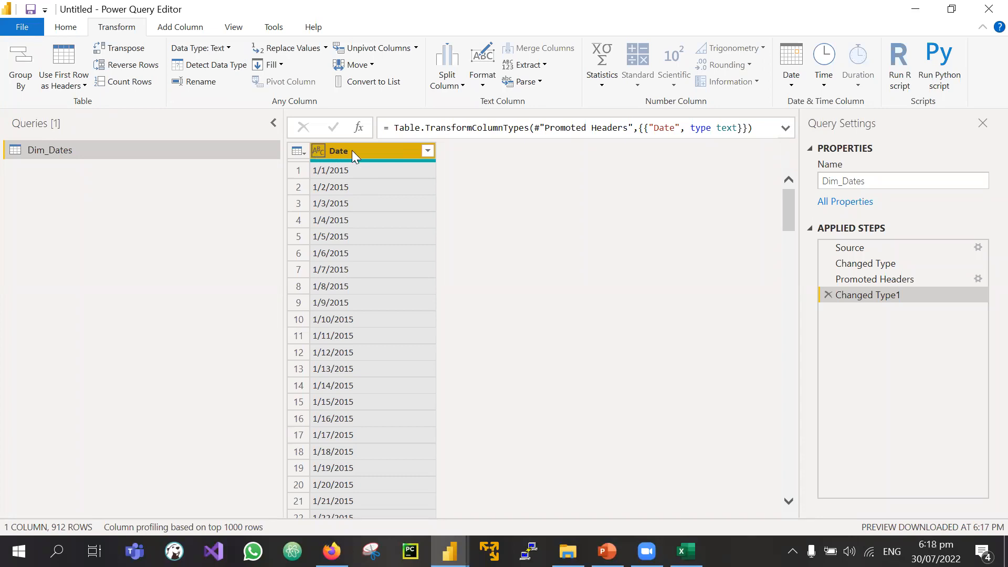
Step: Try changing the Date column type to Date, then delete the failed conversion step
{"action": "left_click", "coordinate": [317, 152]}
{"action": "left_click", "coordinate": [406, 427]}
{"action": "left_click", "coordinate": [405, 427]}
{"action": "left_click", "coordinate": [317, 151]}
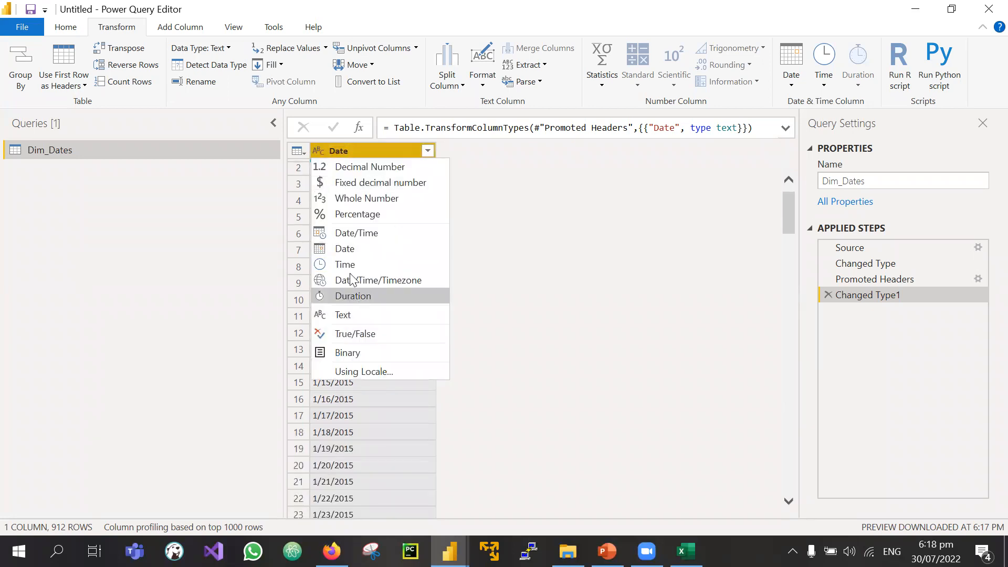
{"action": "left_click", "coordinate": [355, 249]}
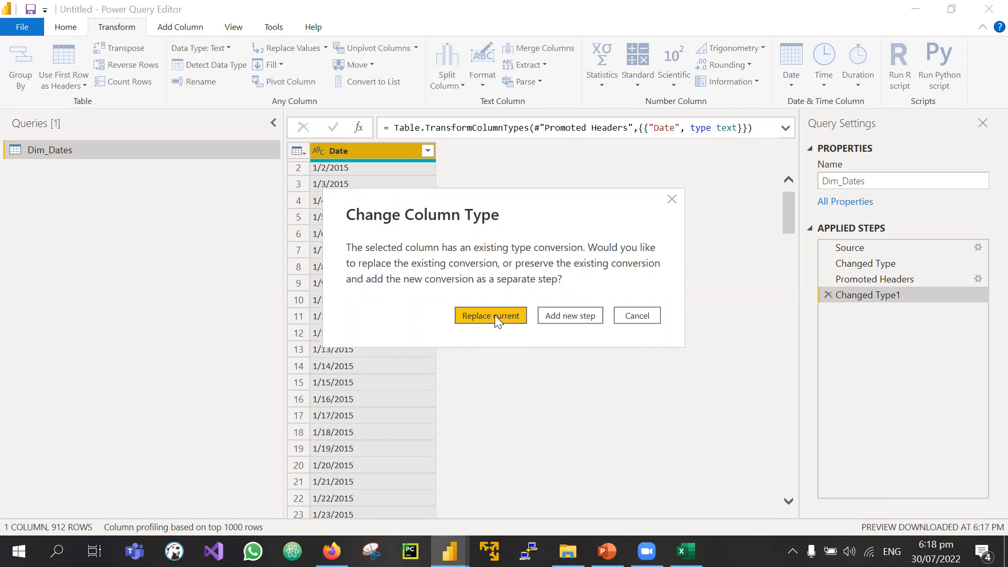
{"action": "left_click", "coordinate": [494, 315]}
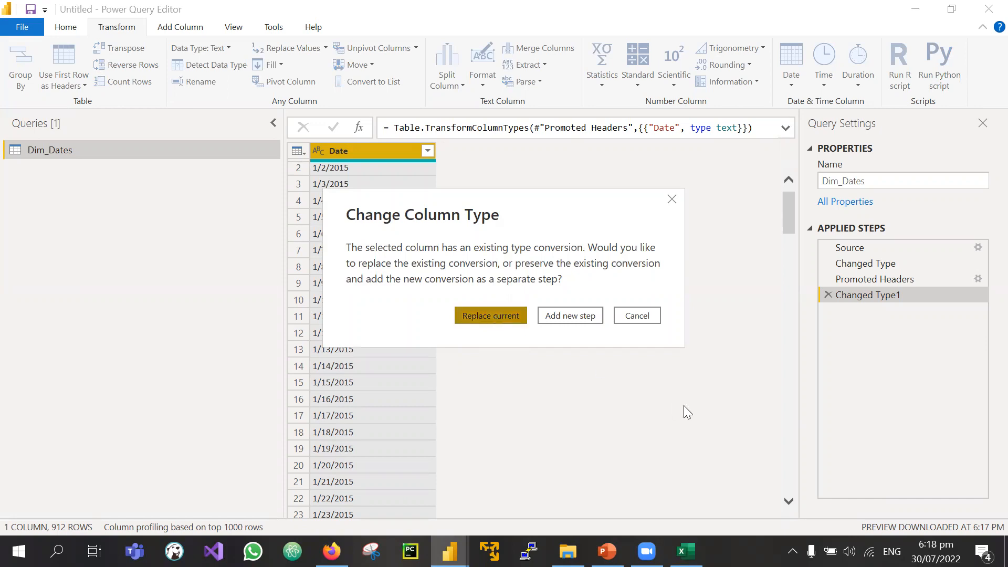
{"action": "left_click", "coordinate": [560, 317]}
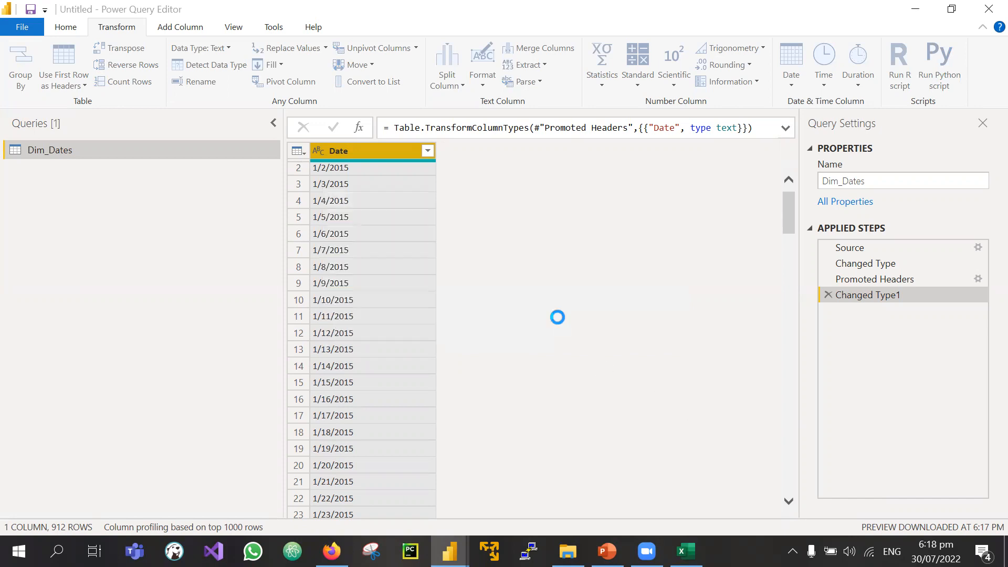
{"action": "scroll", "coordinate": [367, 262], "scroll_direction": "down", "scroll_amount": 9}
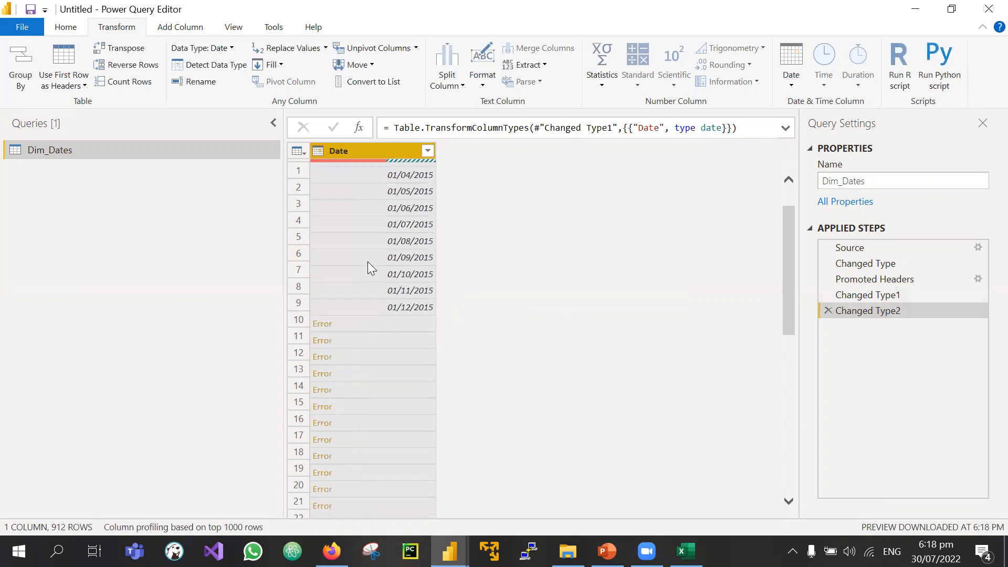
{"action": "scroll", "coordinate": [368, 262], "scroll_direction": "up", "scroll_amount": 9}
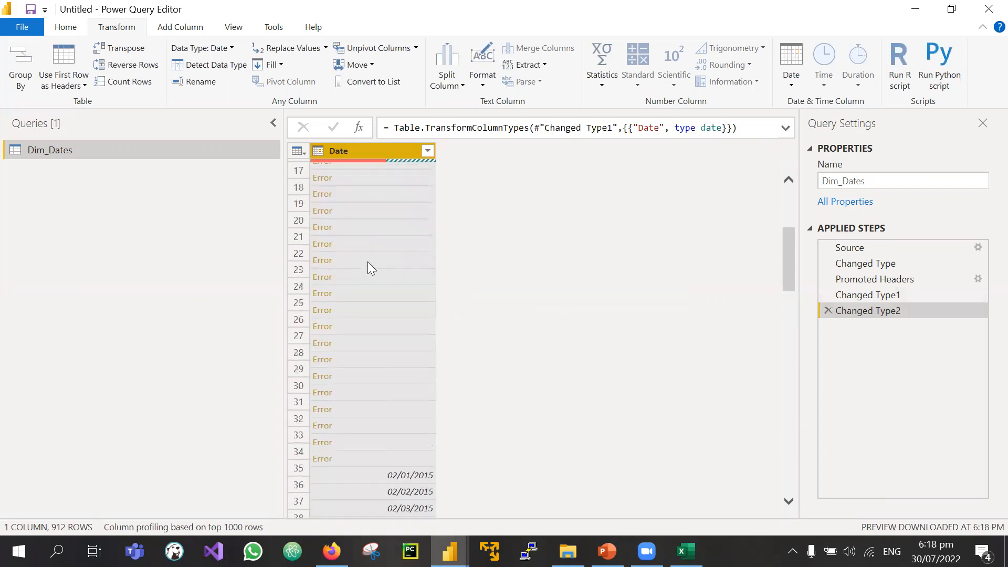
{"action": "left_click", "coordinate": [827, 310]}
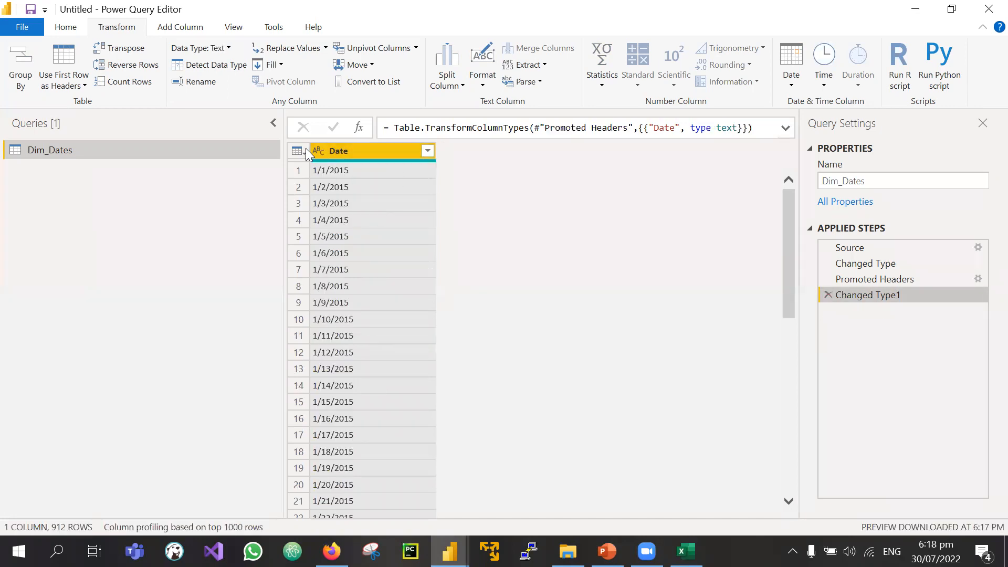
Step: Convert the Date column to Date using the English (Pakistan) locale
{"action": "left_click", "coordinate": [320, 153]}
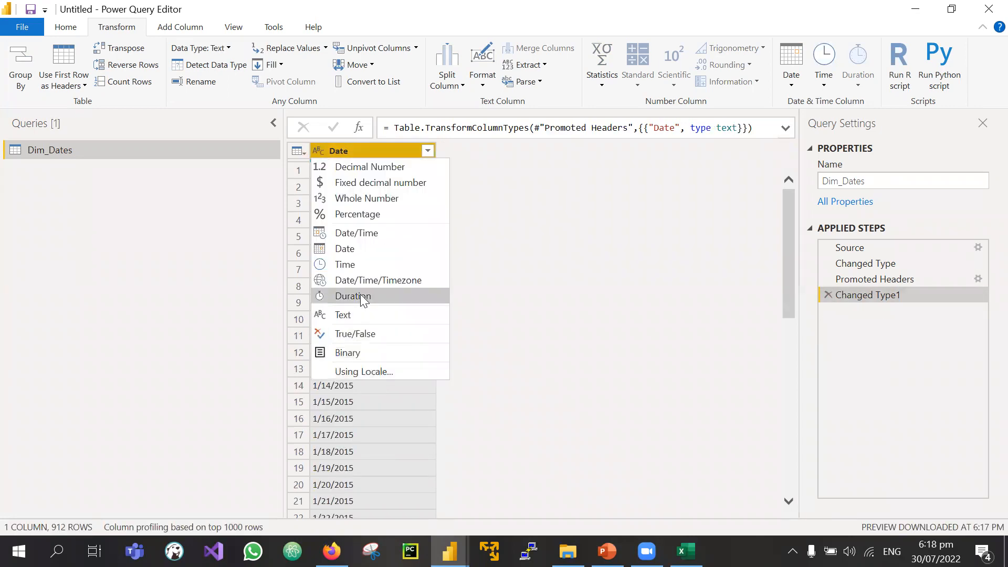
{"action": "left_click", "coordinate": [376, 366]}
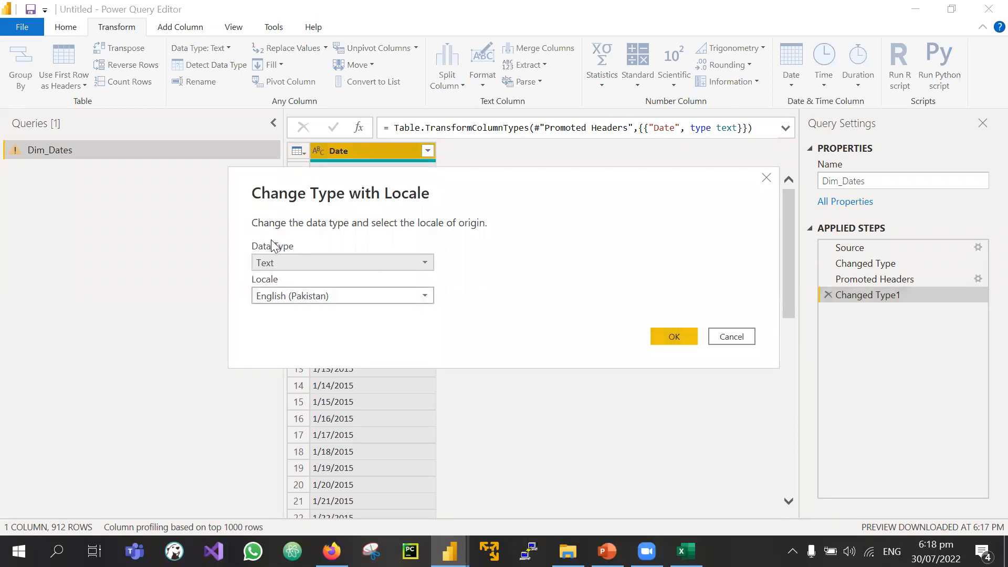
{"action": "left_click", "coordinate": [309, 259]}
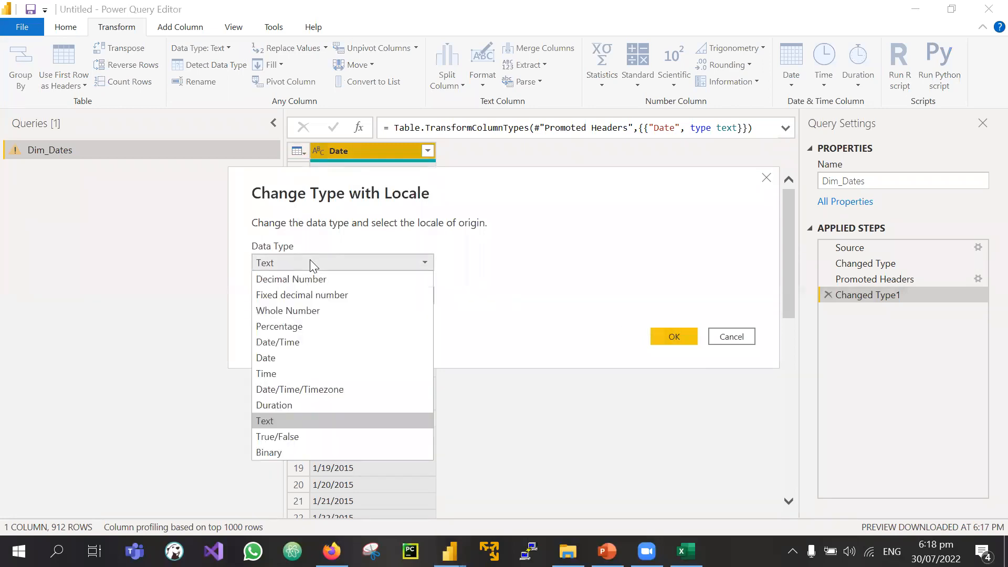
{"action": "left_click", "coordinate": [288, 358]}
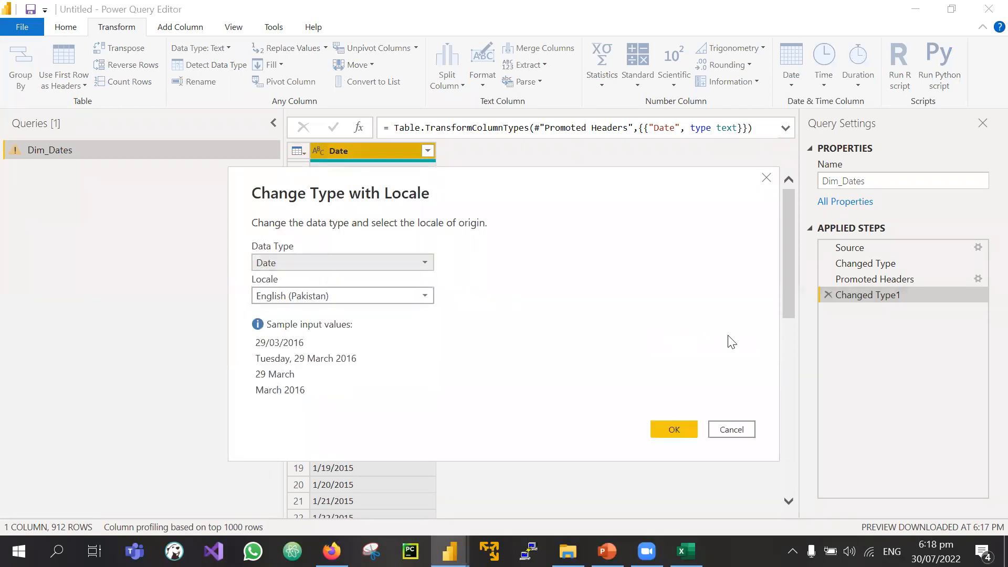
{"action": "left_click", "coordinate": [675, 435]}
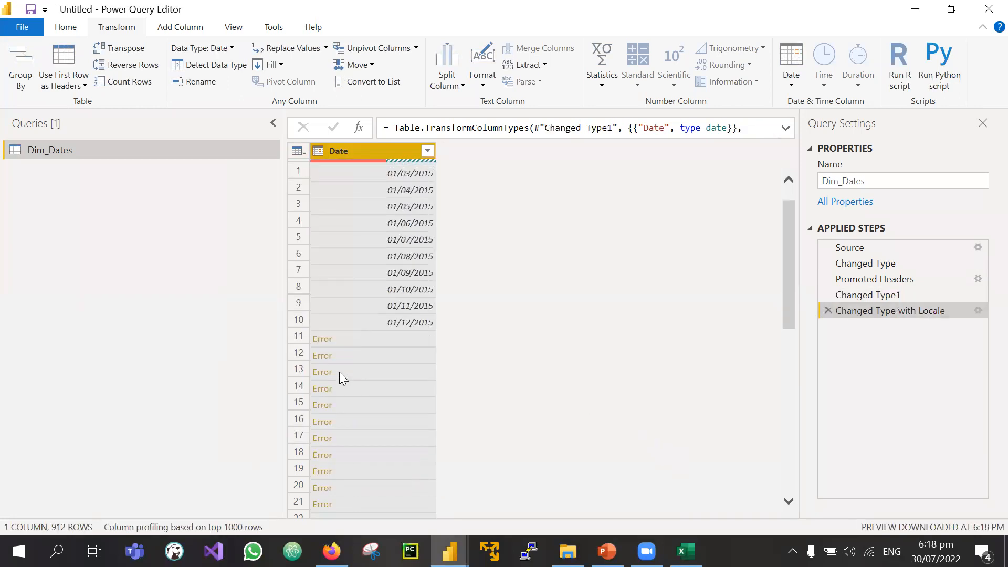
{"action": "scroll", "coordinate": [339, 372], "scroll_direction": "down", "scroll_amount": 10}
{"action": "scroll", "coordinate": [339, 372], "scroll_direction": "up", "scroll_amount": 10}
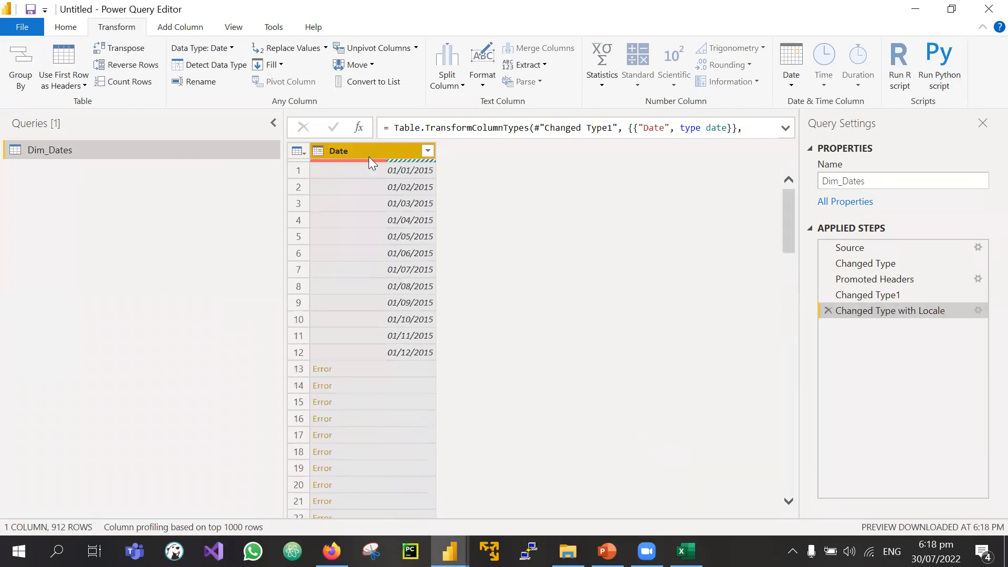
Step: Widen and select column A in the calendar workbook, then return to Power Query Editor
{"action": "left_click", "coordinate": [687, 551]}
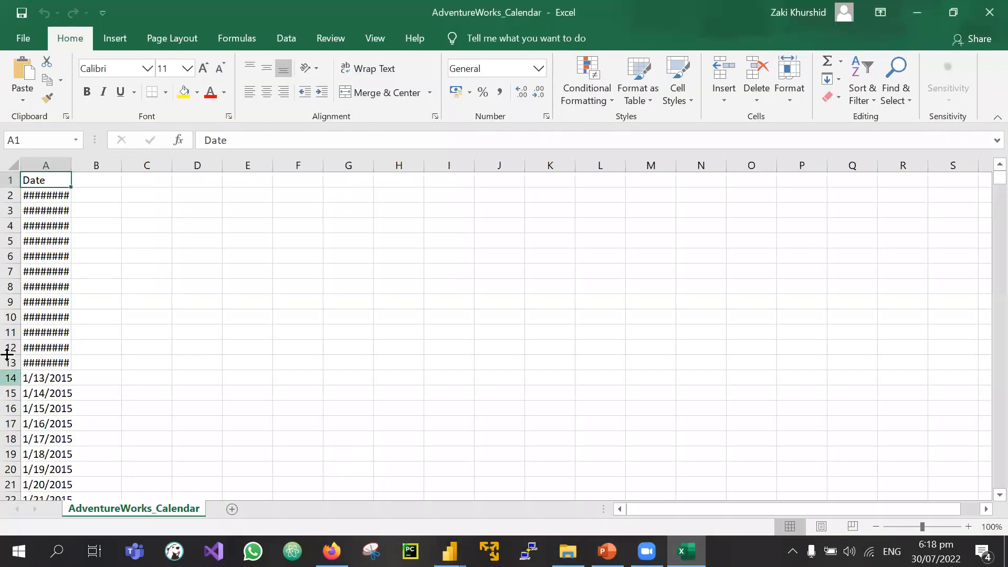
{"action": "left_click_drag", "start_coordinate": [72, 165], "coordinate": [332, 163]}
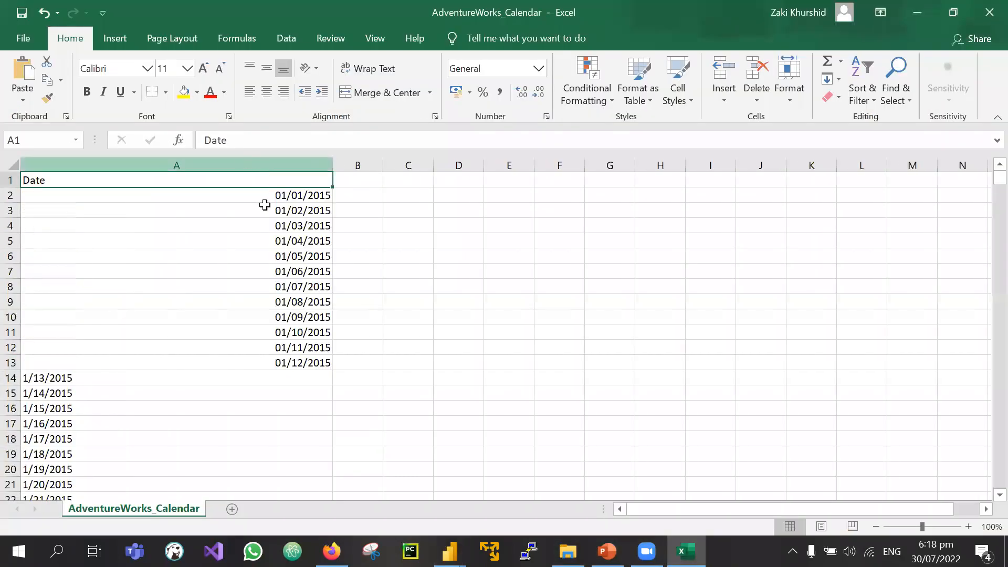
{"action": "scroll", "coordinate": [128, 394], "scroll_direction": "down", "scroll_amount": 5}
{"action": "scroll", "coordinate": [128, 394], "scroll_direction": "up", "scroll_amount": 5}
{"action": "scroll", "coordinate": [127, 394], "scroll_direction": "down", "scroll_amount": 15}
{"action": "scroll", "coordinate": [127, 394], "scroll_direction": "up", "scroll_amount": 15}
{"action": "left_click", "coordinate": [173, 155]}
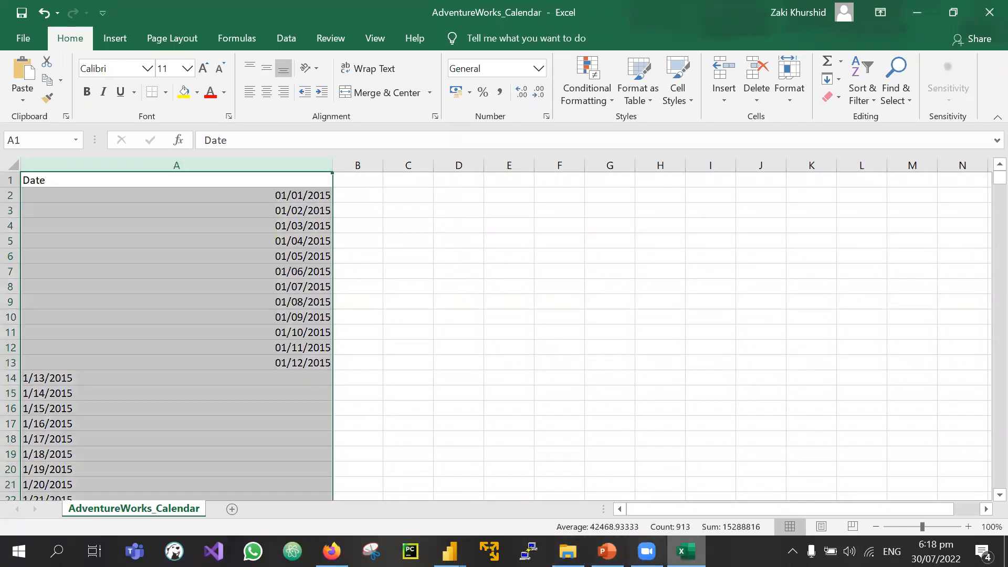
{"action": "left_click", "coordinate": [449, 551]}
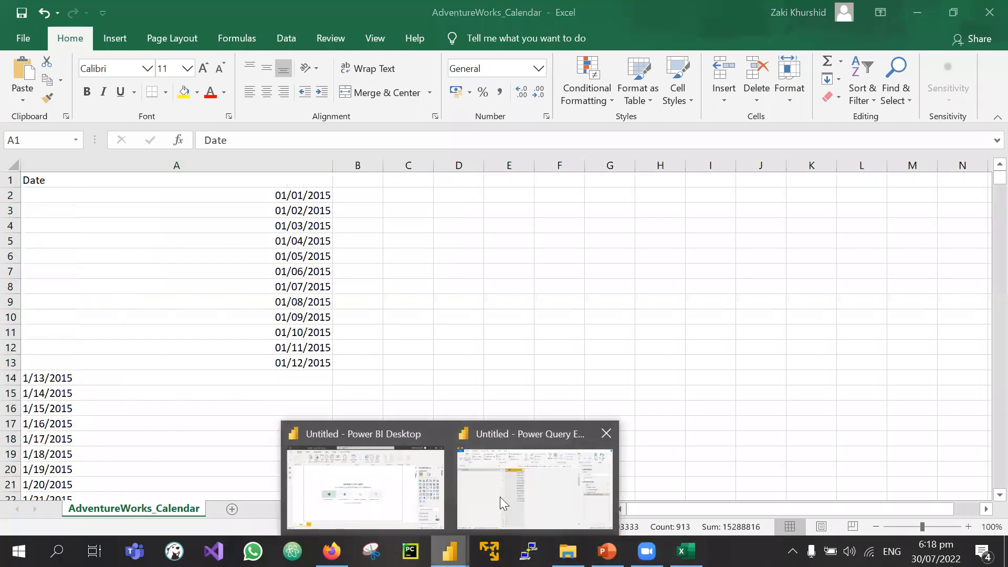
{"action": "left_click", "coordinate": [521, 477]}
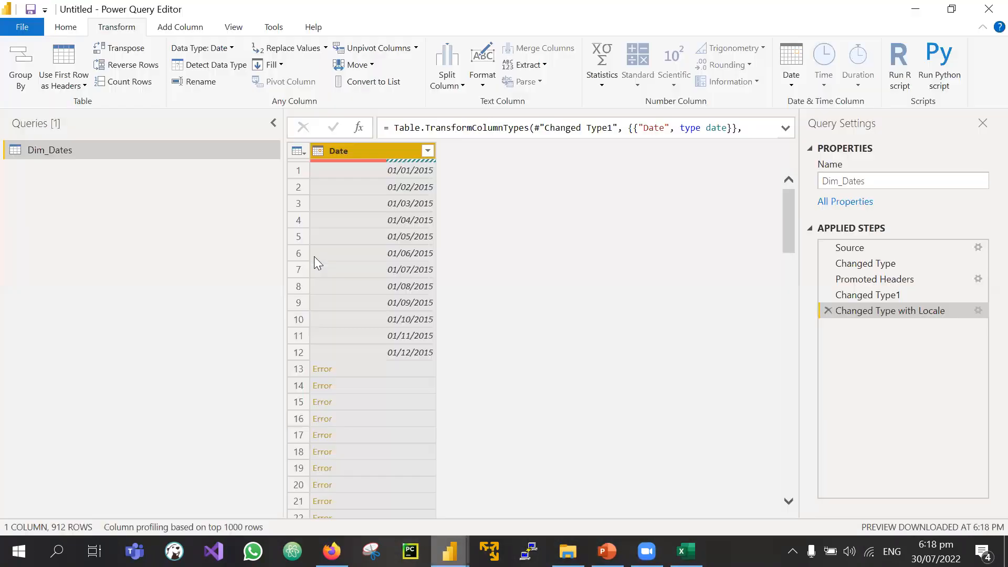
Step: Delete the Changed Type with Locale and Changed Type1 steps, then open the dataset folder
{"action": "left_click", "coordinate": [828, 310]}
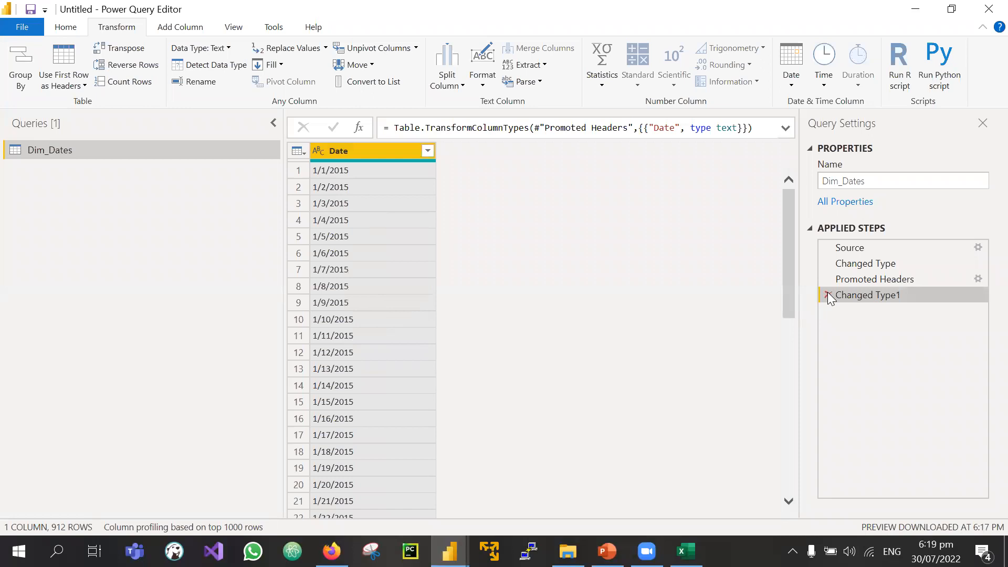
{"action": "left_click", "coordinate": [828, 294]}
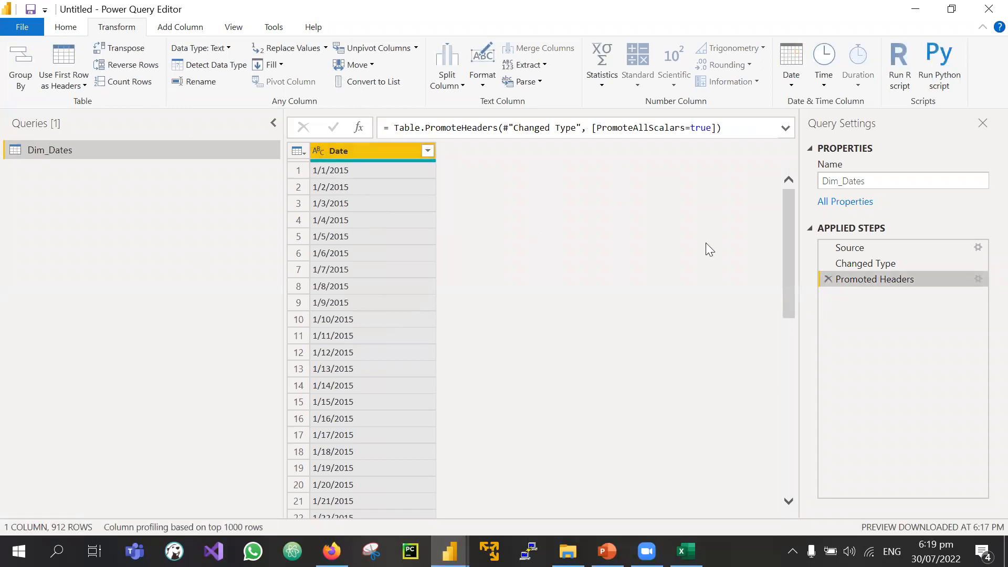
{"action": "left_click", "coordinate": [66, 27]}
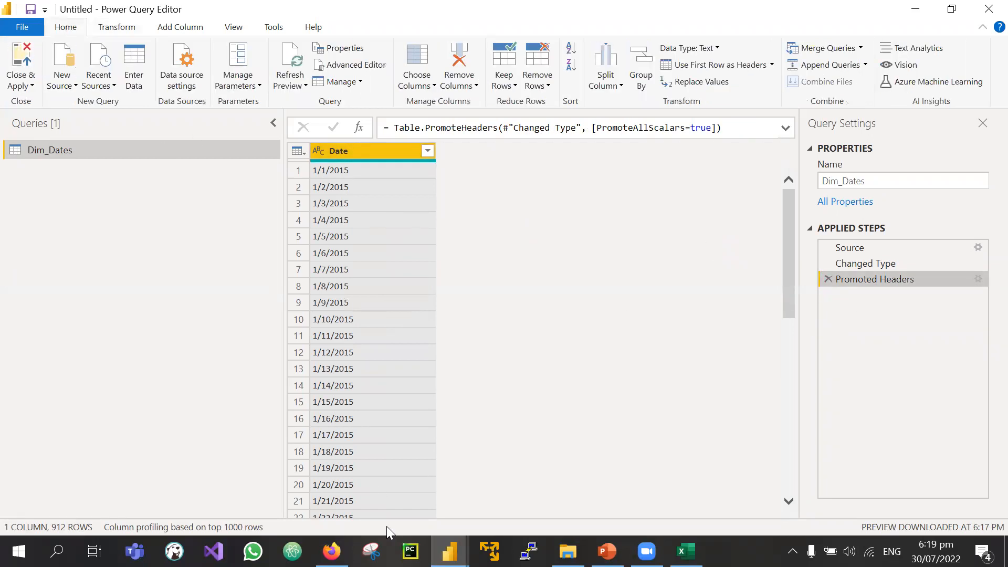
{"action": "left_click", "coordinate": [568, 551]}
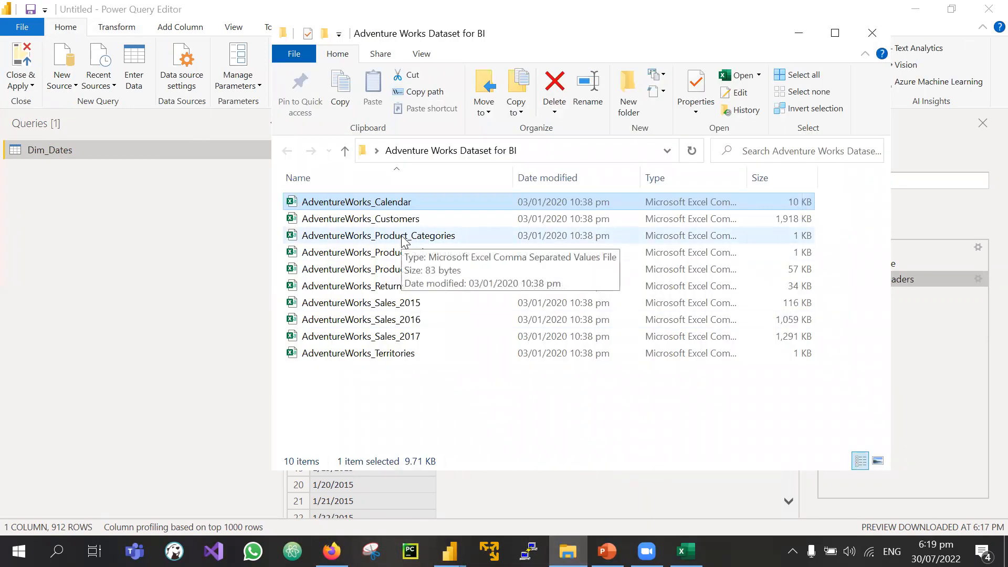
Step: Open AdventureWorks_Customers in Excel and widen columns A, E, F, H and L
{"action": "left_click", "coordinate": [353, 218]}
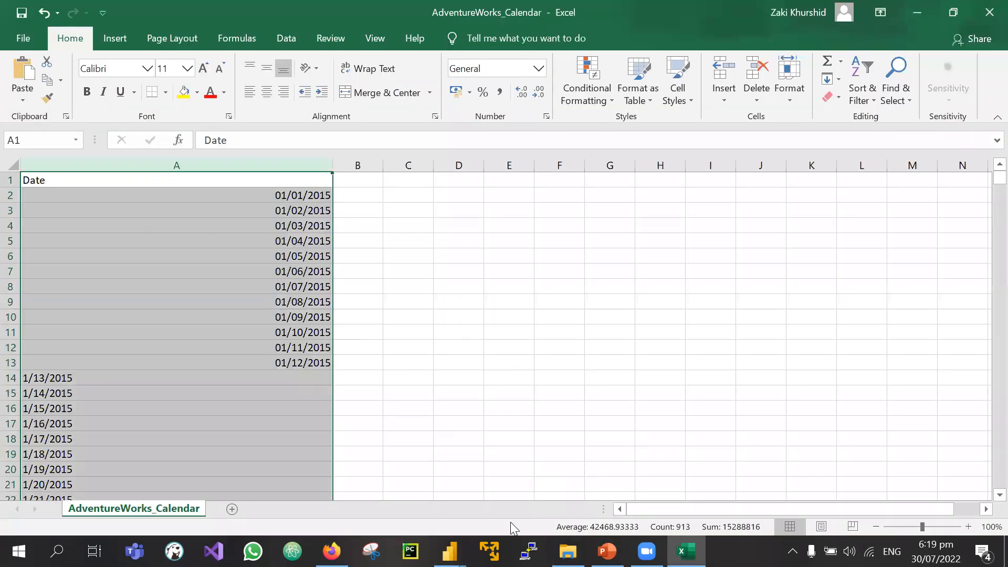
{"action": "left_click", "coordinate": [568, 551]}
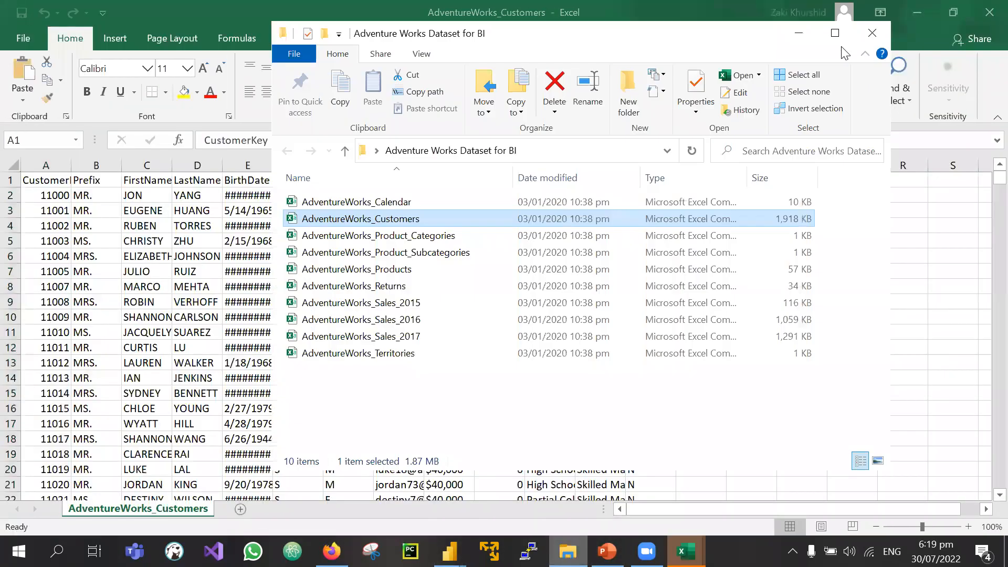
{"action": "left_click", "coordinate": [798, 33]}
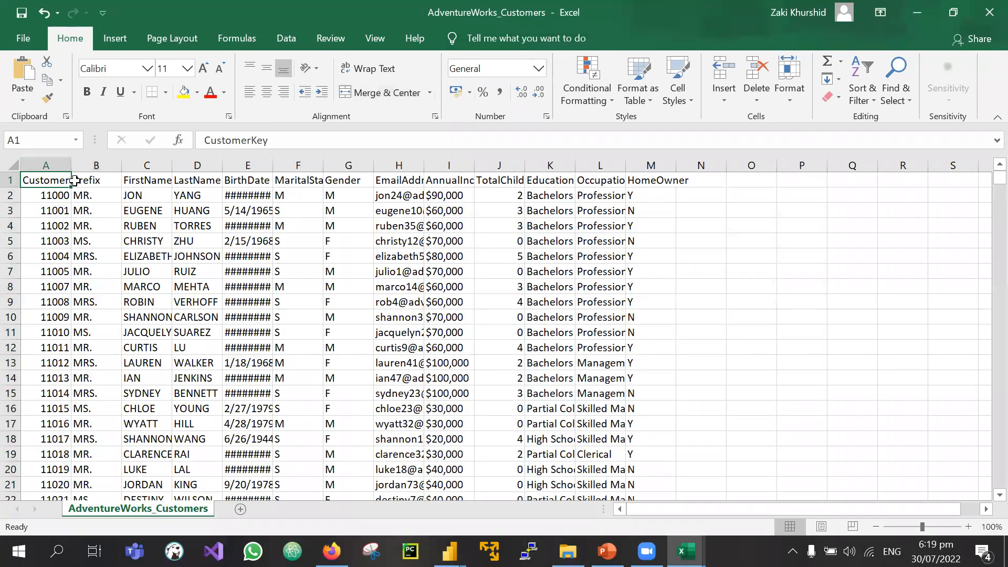
{"action": "left_click_drag", "start_coordinate": [71, 165], "coordinate": [105, 164]}
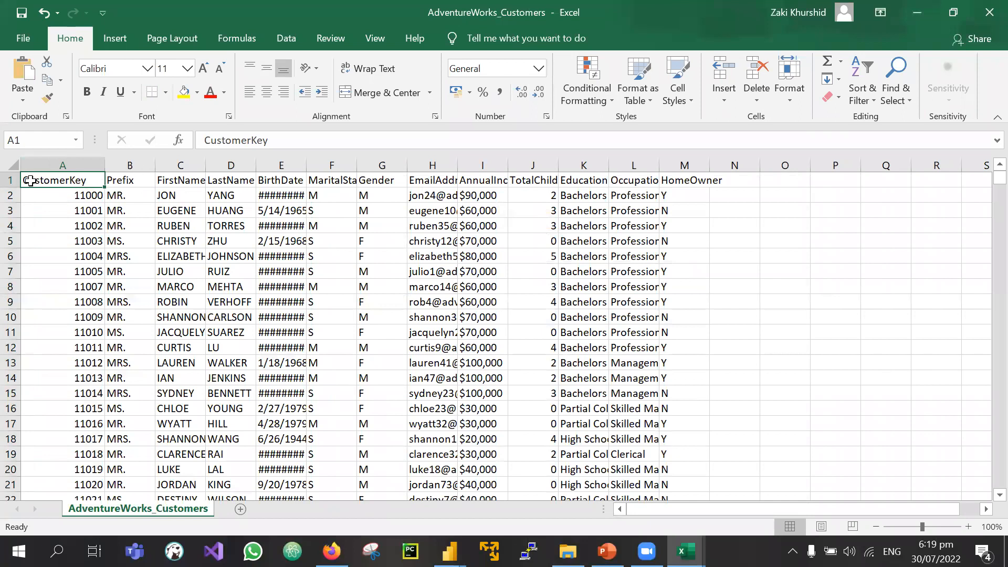
{"action": "left_click_drag", "start_coordinate": [660, 161], "coordinate": [744, 162]}
{"action": "left_click_drag", "start_coordinate": [105, 161], "coordinate": [400, 164]}
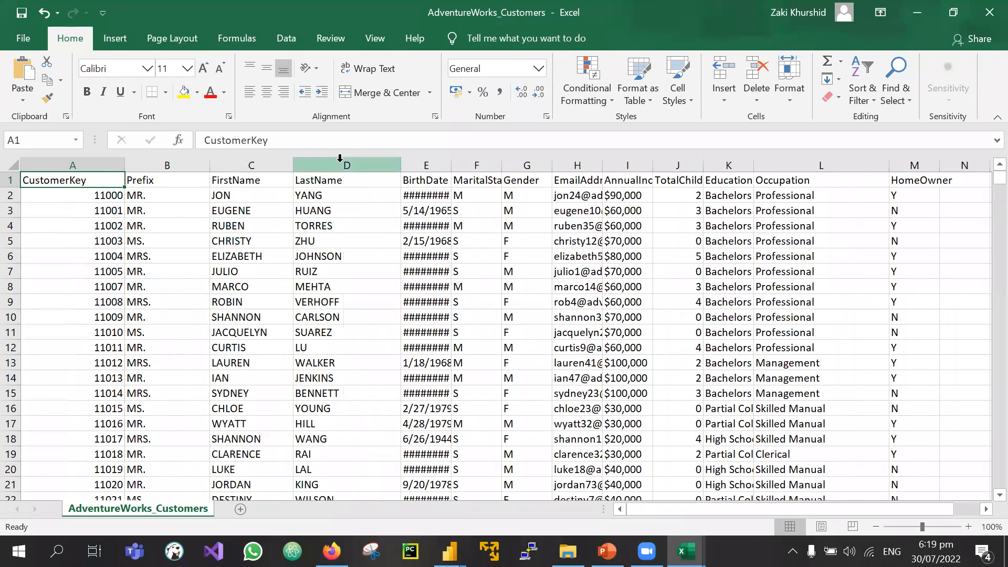
{"action": "double_click", "coordinate": [450, 167]}
{"action": "left_click_drag", "start_coordinate": [512, 165], "coordinate": [530, 165]}
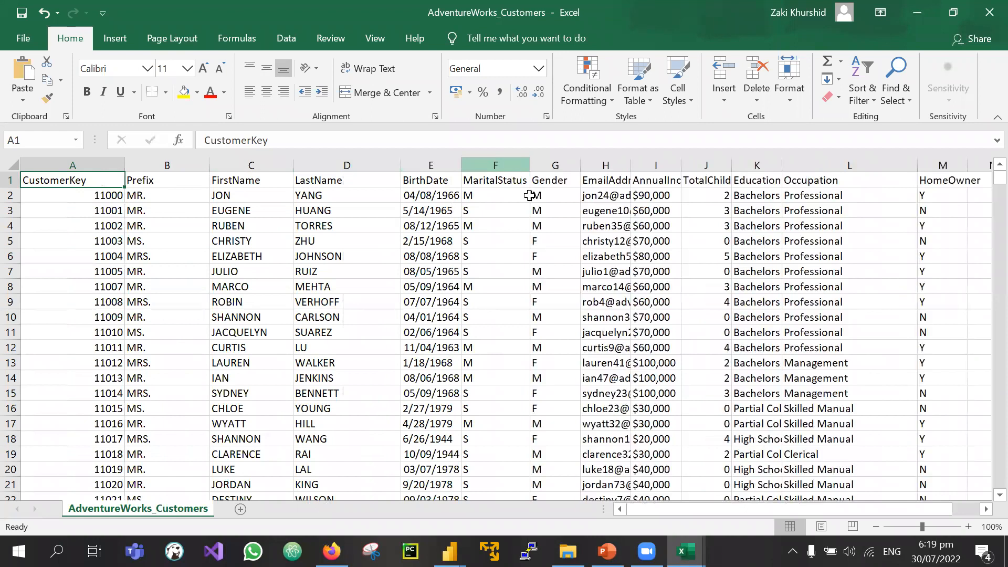
{"action": "left_click", "coordinate": [483, 163]}
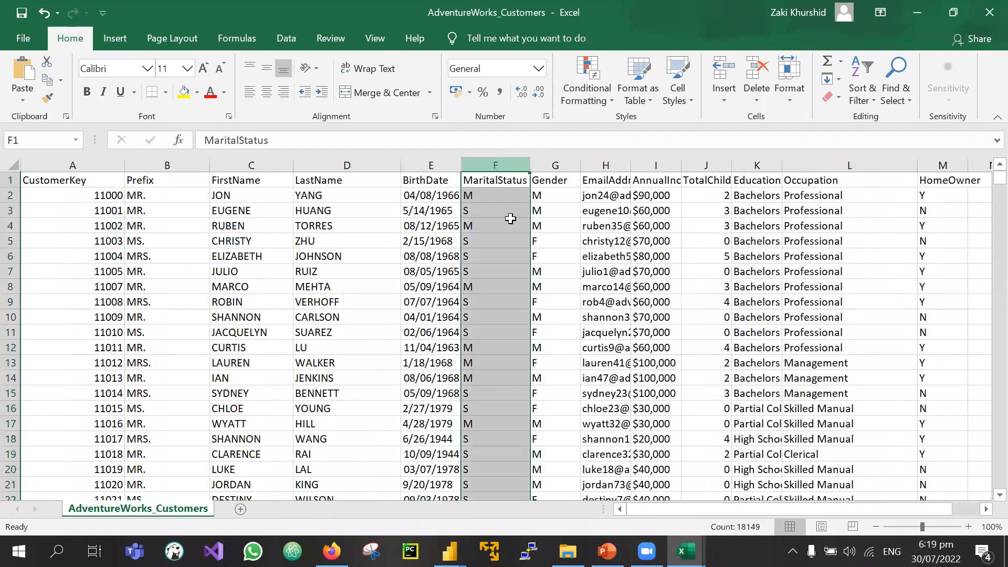
{"action": "left_click", "coordinate": [568, 165]}
{"action": "left_click_drag", "start_coordinate": [630, 165], "coordinate": [854, 161]}
Step: Autofit columns J and K for TotalChildren and EducationLevel, then review education values
{"action": "scroll", "coordinate": [866, 261], "scroll_direction": "right", "scroll_amount": 4}
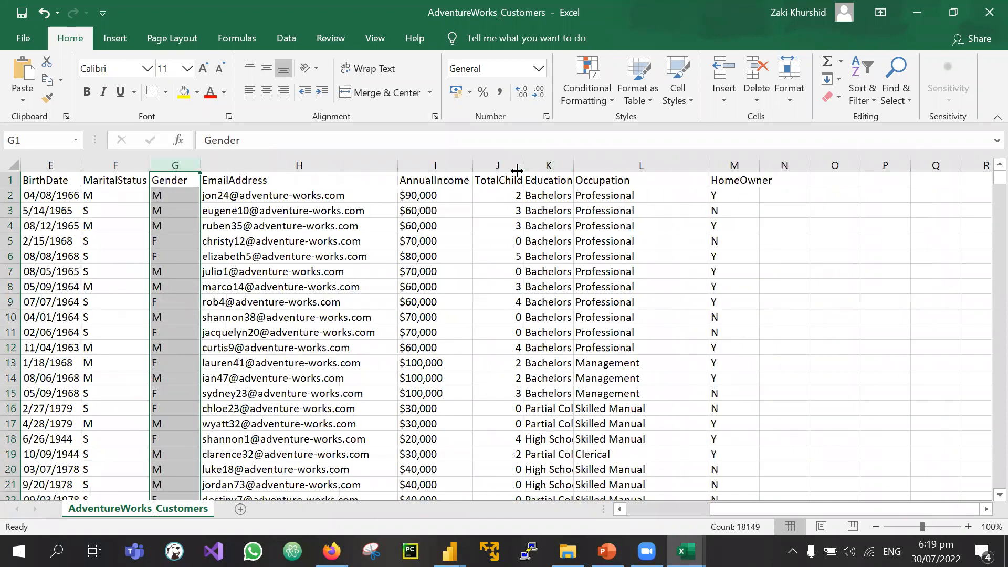
{"action": "double_click", "coordinate": [522, 164]}
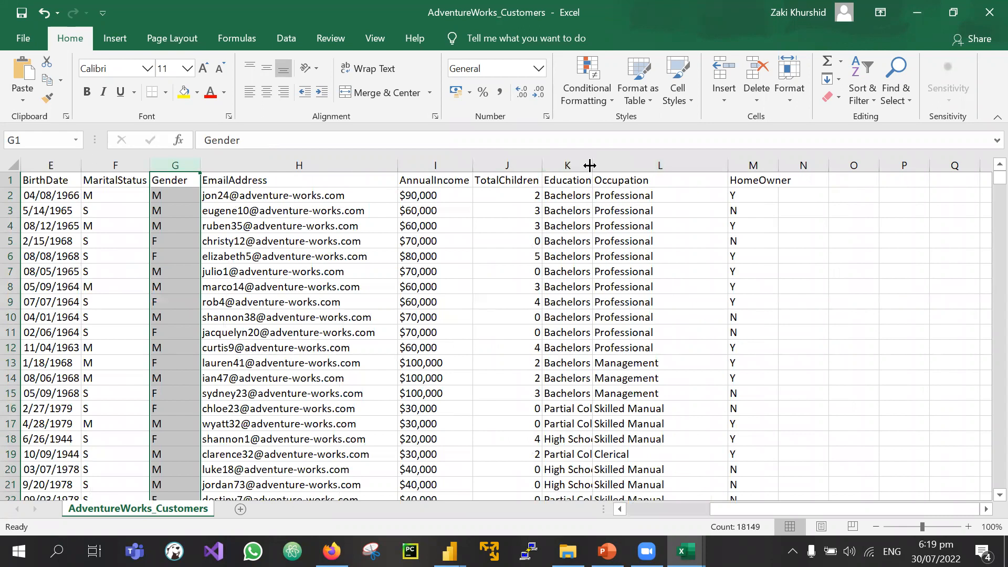
{"action": "double_click", "coordinate": [591, 166]}
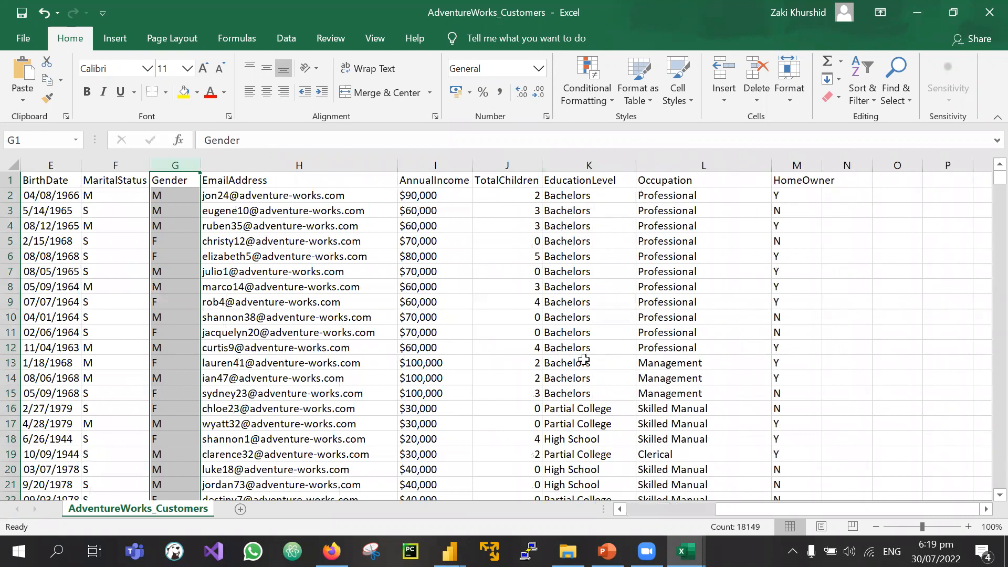
{"action": "scroll", "coordinate": [584, 360], "scroll_direction": "down", "scroll_amount": 1}
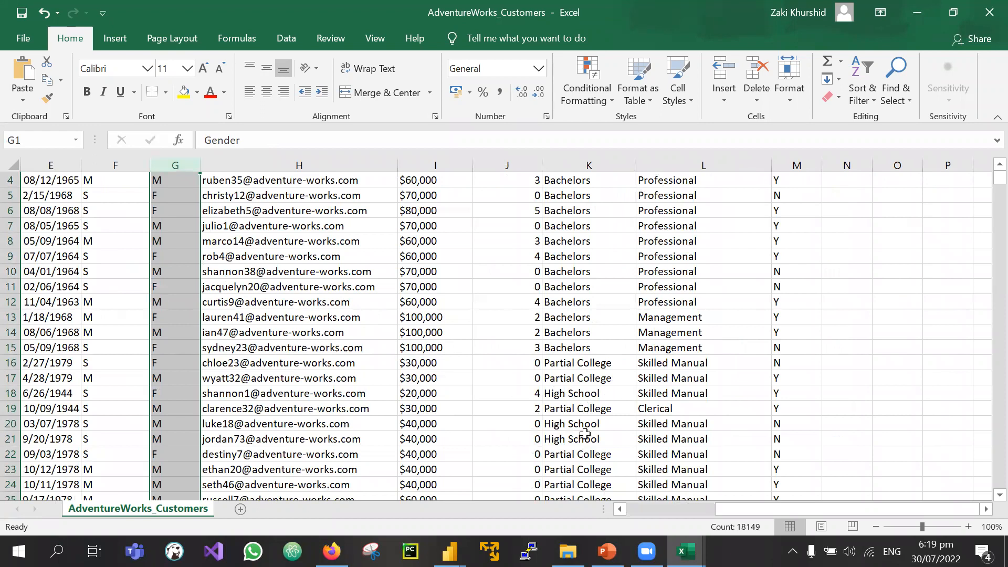
{"action": "scroll", "coordinate": [585, 434], "scroll_direction": "down", "scroll_amount": 1}
{"action": "left_click", "coordinate": [554, 352]}
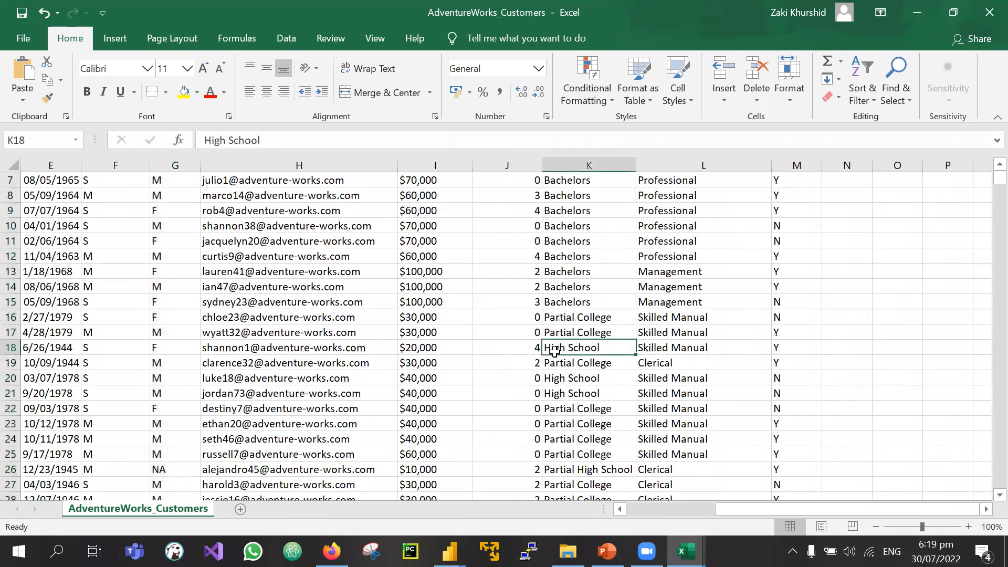
{"action": "left_click", "coordinate": [556, 361]}
{"action": "scroll", "coordinate": [586, 478], "scroll_direction": "down", "scroll_amount": 7}
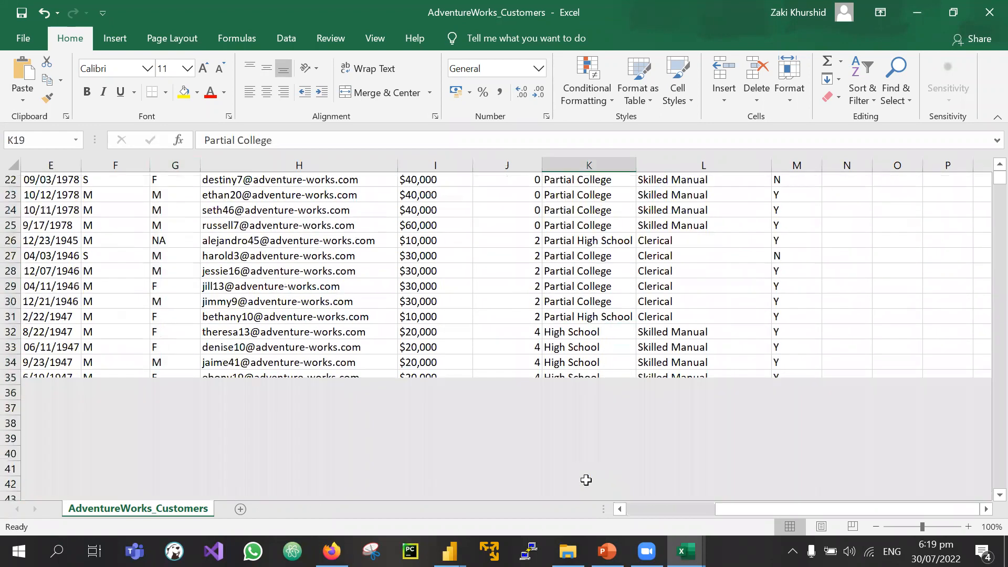
{"action": "scroll", "coordinate": [585, 479], "scroll_direction": "up", "scroll_amount": 9}
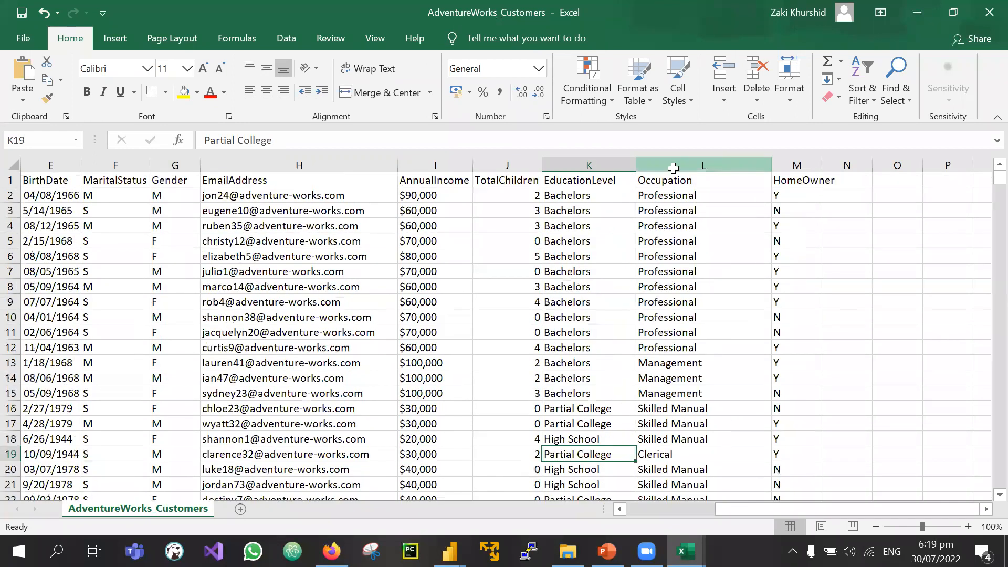
Step: Widen column M so HomeOwner fits, then return to Power Query Editor
{"action": "left_click", "coordinate": [673, 168]}
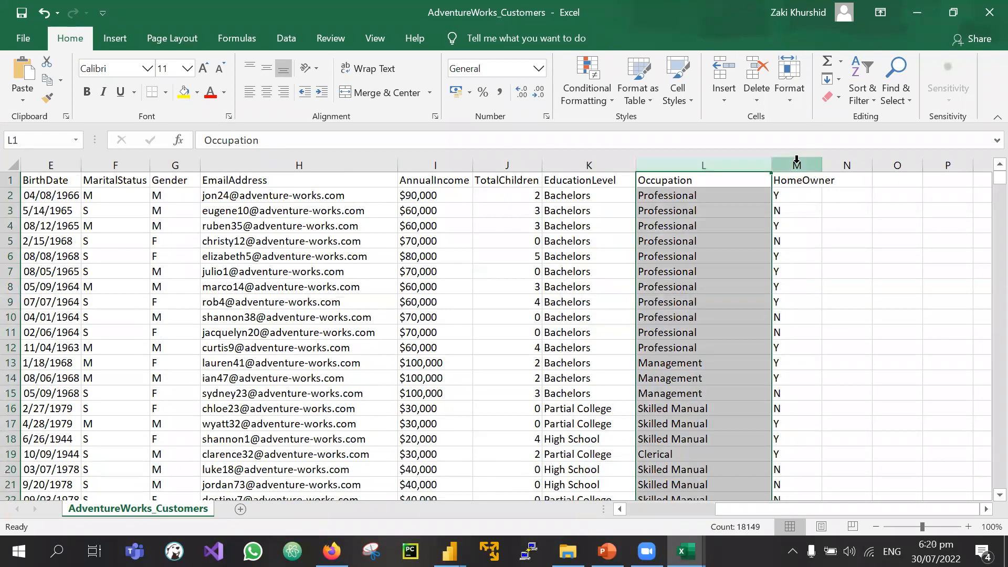
{"action": "left_click", "coordinate": [797, 159]}
{"action": "left_click_drag", "start_coordinate": [822, 160], "coordinate": [838, 160]}
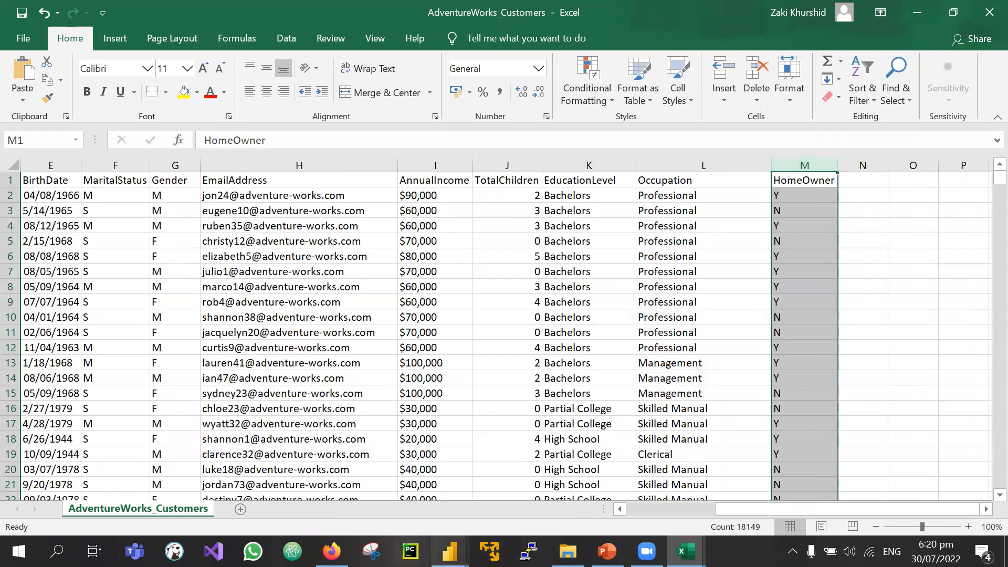
{"action": "left_click", "coordinate": [450, 551]}
{"action": "left_click", "coordinate": [566, 461]}
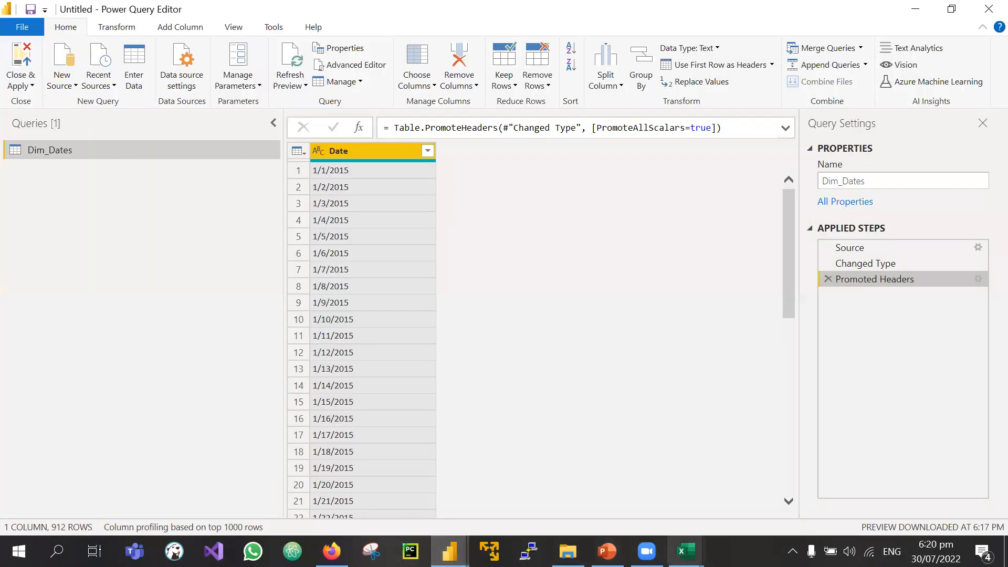
{"action": "mouse_move", "coordinate": [685, 551]}
{"action": "left_click", "coordinate": [569, 494]}
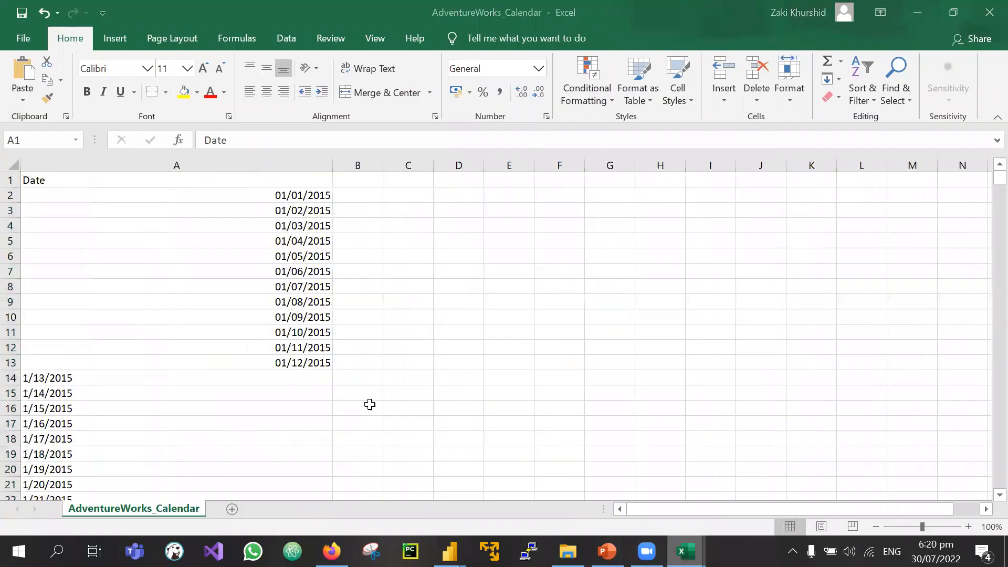
{"action": "left_click", "coordinate": [183, 156]}
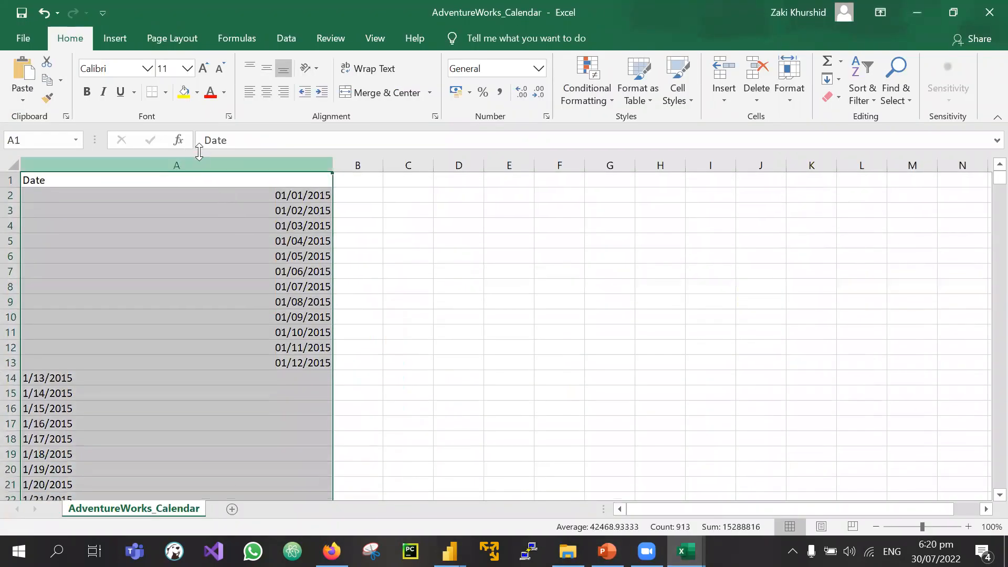
{"action": "left_click", "coordinate": [474, 254]}
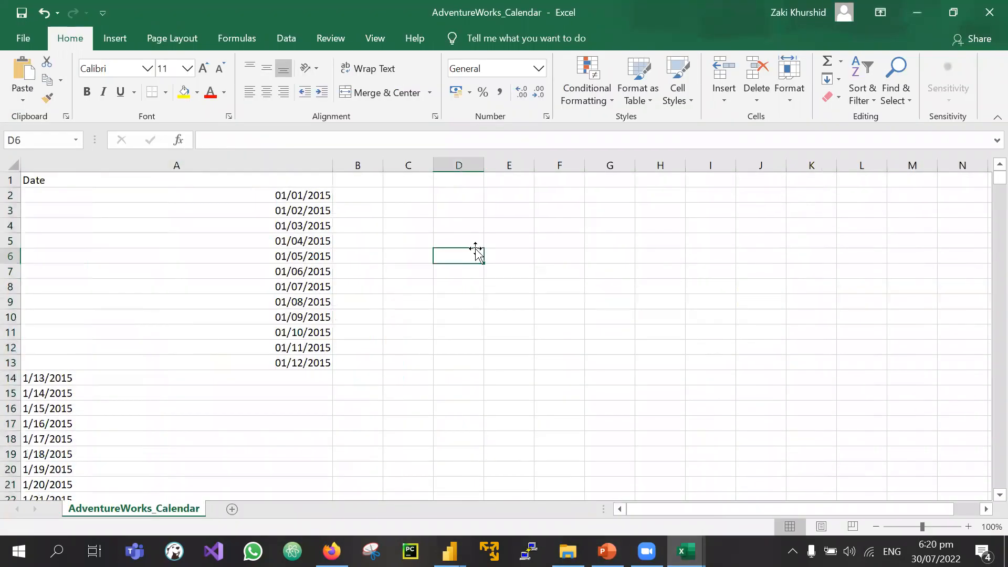
{"action": "left_click", "coordinate": [254, 158]}
{"action": "scroll", "coordinate": [187, 404], "scroll_direction": "down", "scroll_amount": 15}
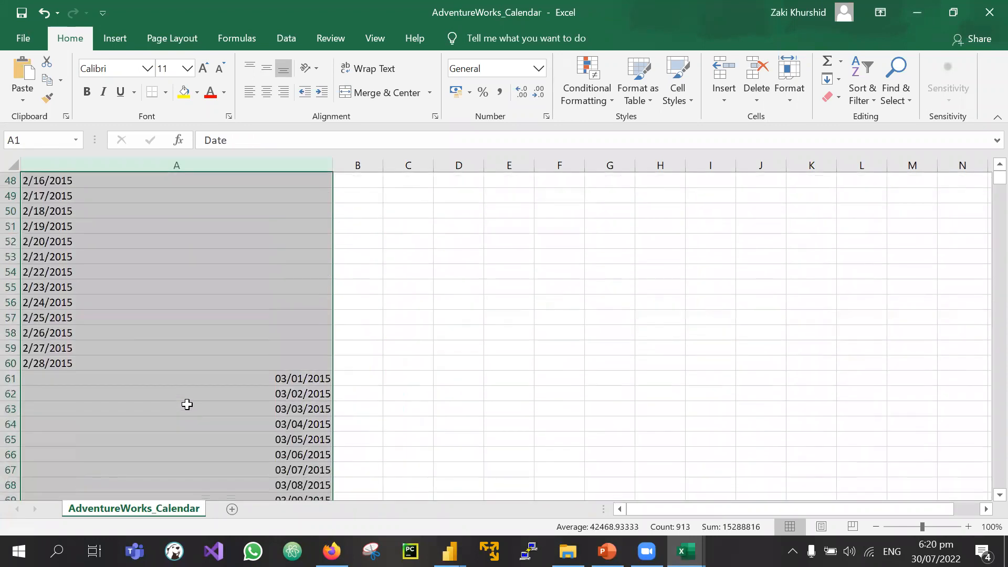
{"action": "scroll", "coordinate": [187, 405], "scroll_direction": "up", "scroll_amount": 16}
{"action": "scroll", "coordinate": [187, 404], "scroll_direction": "down", "scroll_amount": 1}
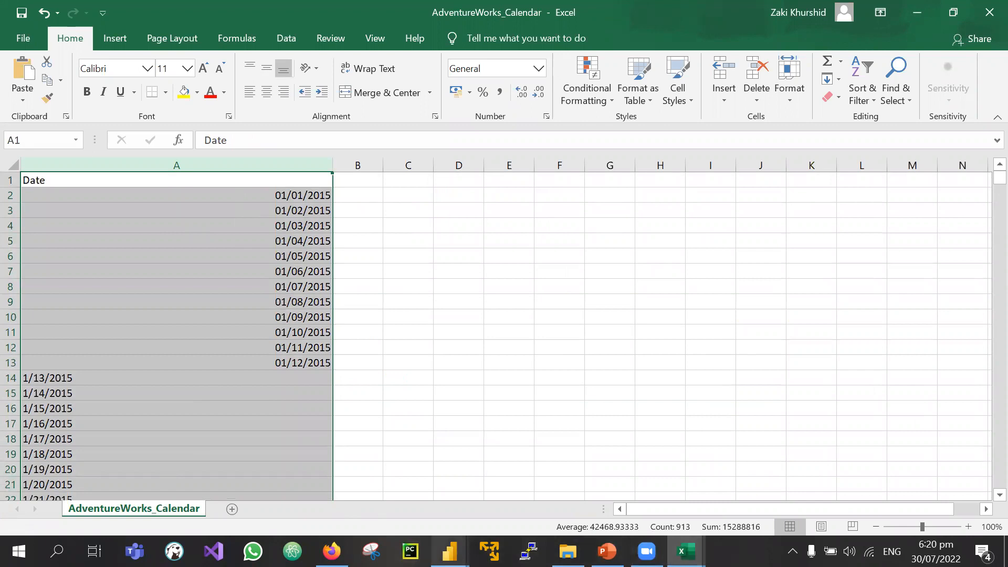
{"action": "mouse_move", "coordinate": [450, 551]}
{"action": "left_click", "coordinate": [498, 470]}
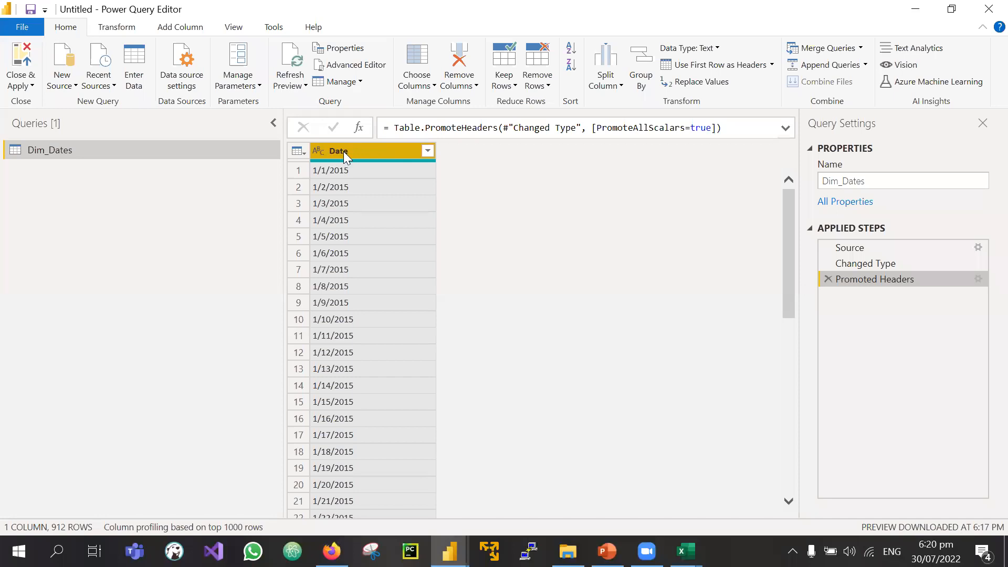
Step: Open the Get Data dialog's full connector list from New Source
{"action": "left_click", "coordinate": [66, 61]}
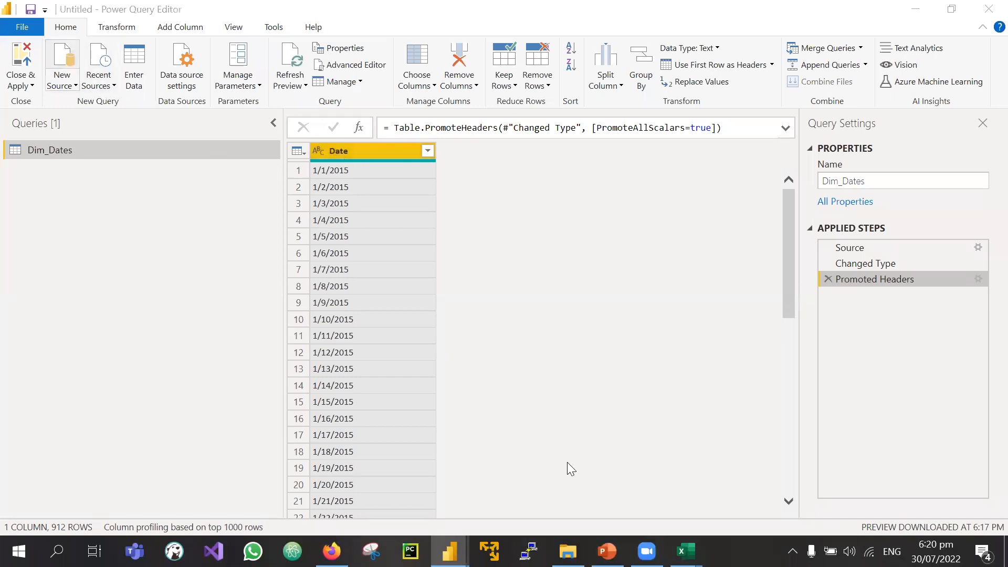
{"action": "left_click", "coordinate": [568, 551]}
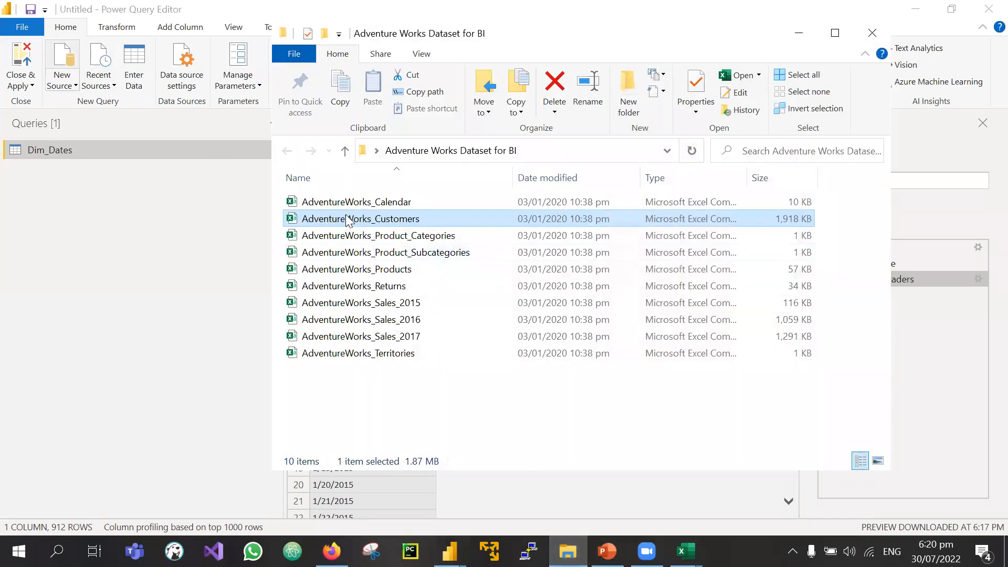
{"action": "left_click", "coordinate": [798, 38]}
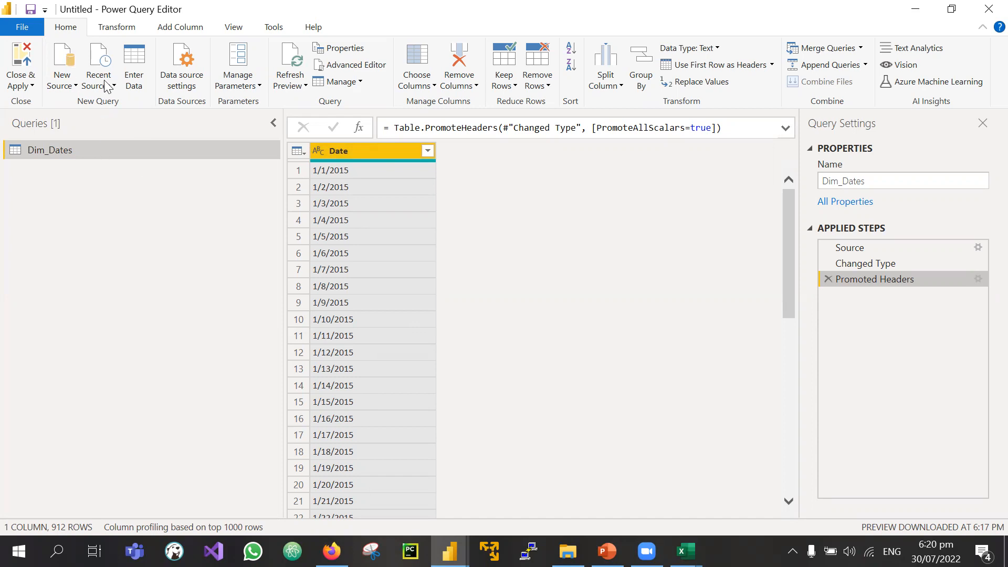
{"action": "left_click", "coordinate": [140, 1]}
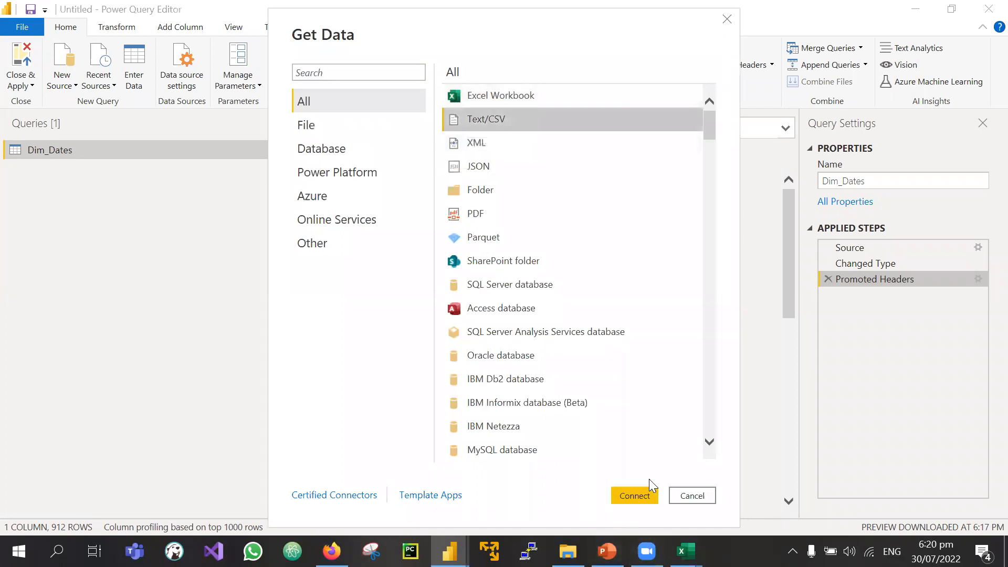
Step: Load the AdventureWorks_Customers file through the Text/CSV connector as a new query
{"action": "left_click", "coordinate": [623, 495]}
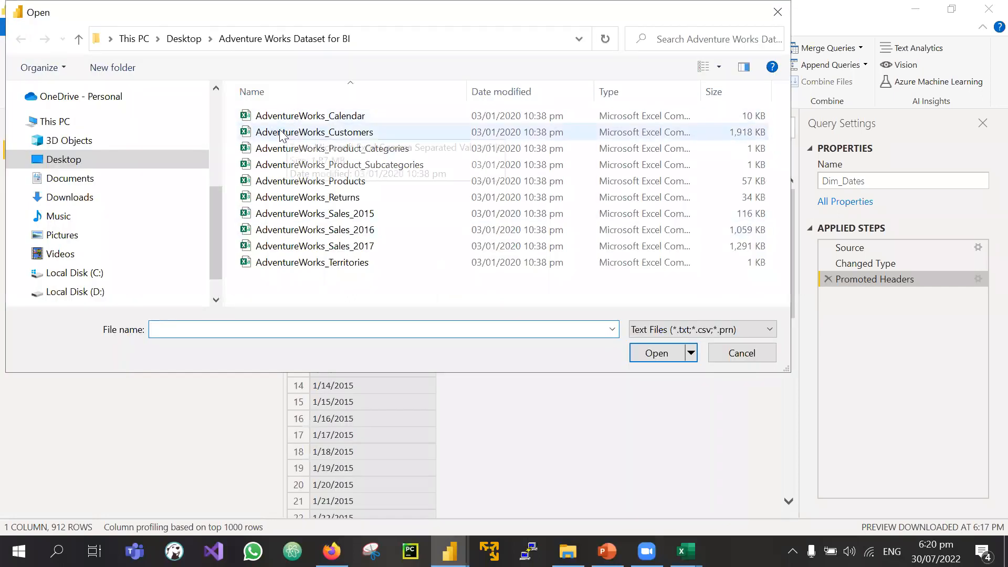
{"action": "left_click", "coordinate": [282, 134]}
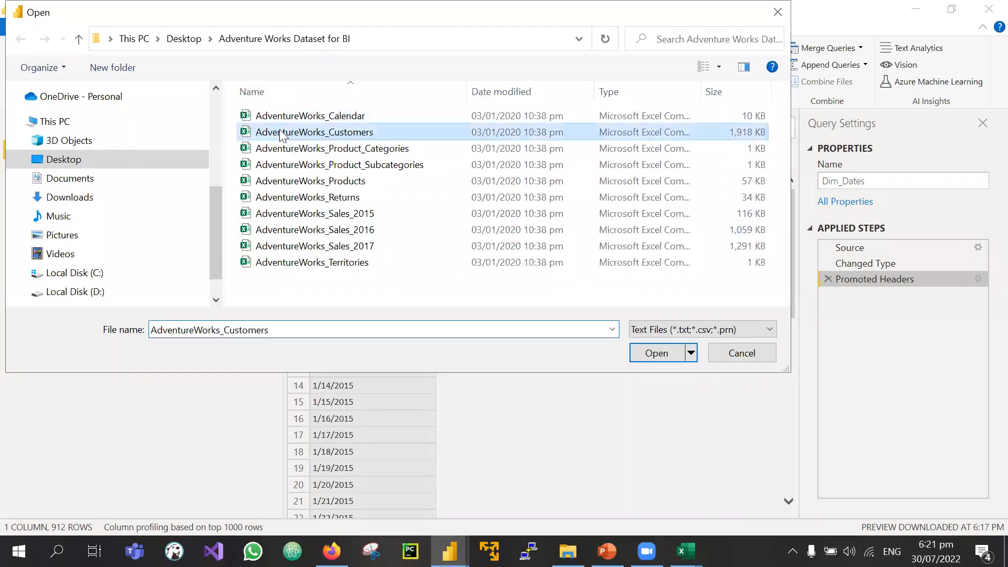
{"action": "left_click", "coordinate": [663, 357]}
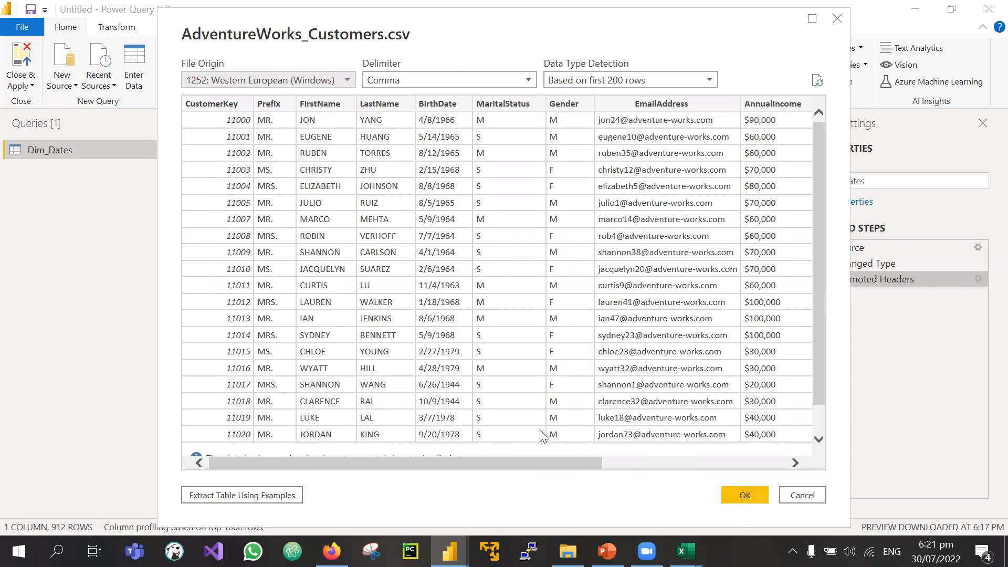
{"action": "left_click_drag", "start_coordinate": [473, 461], "coordinate": [725, 449]}
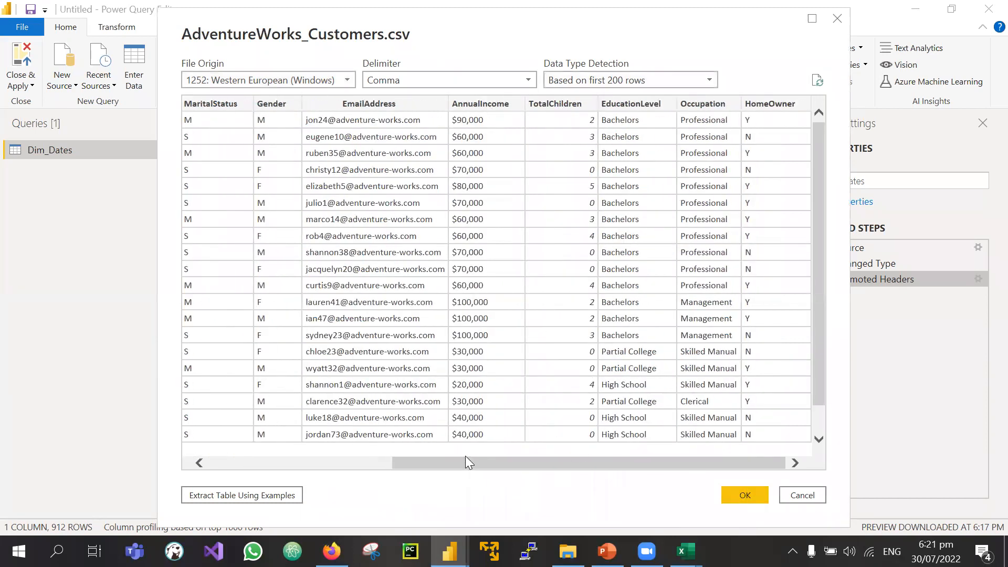
{"action": "left_click_drag", "start_coordinate": [455, 461], "coordinate": [272, 462]}
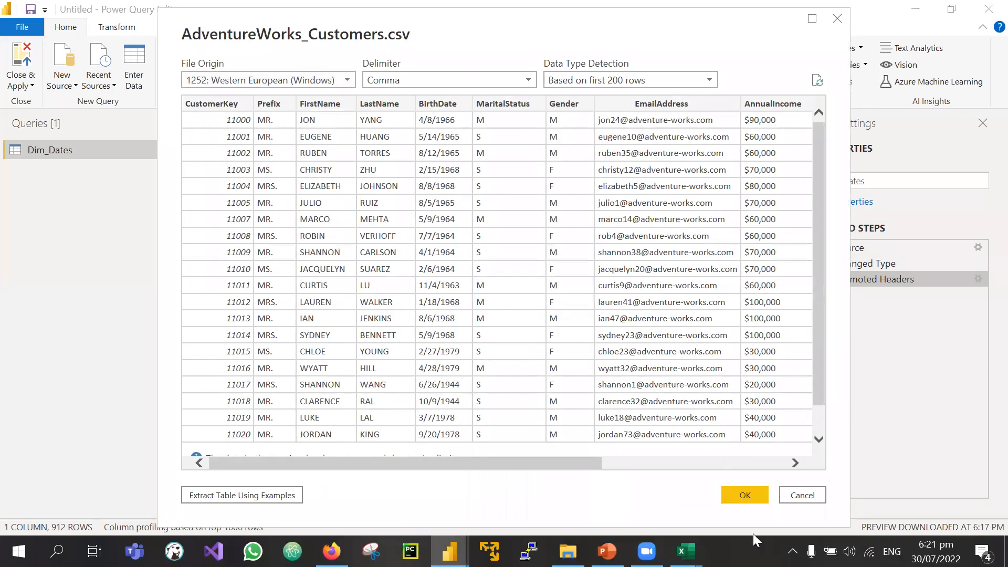
{"action": "left_click", "coordinate": [739, 490]}
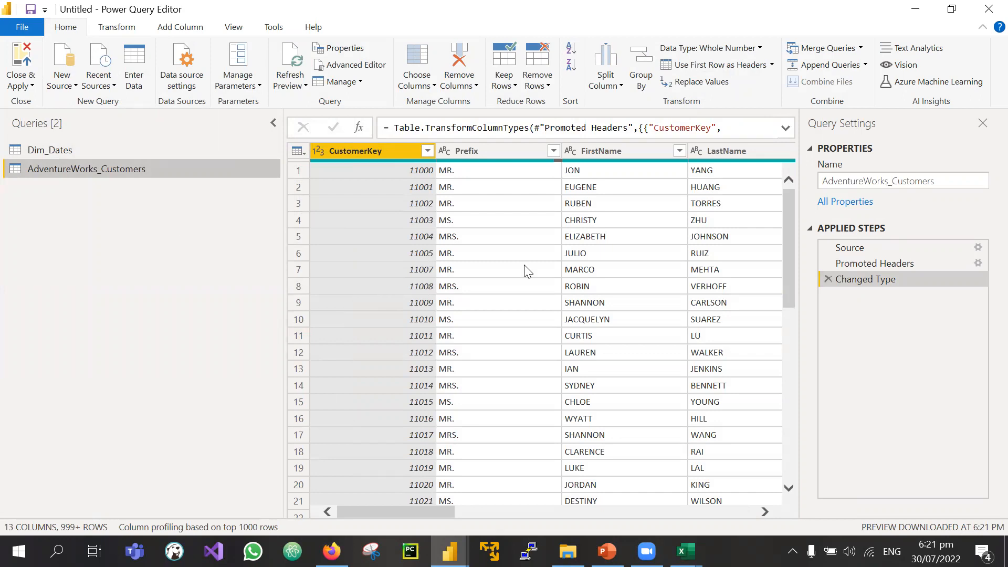
Step: Rename the AdventureWorks_Customers query to Customers and verify it in Query Settings
{"action": "double_click", "coordinate": [67, 170]}
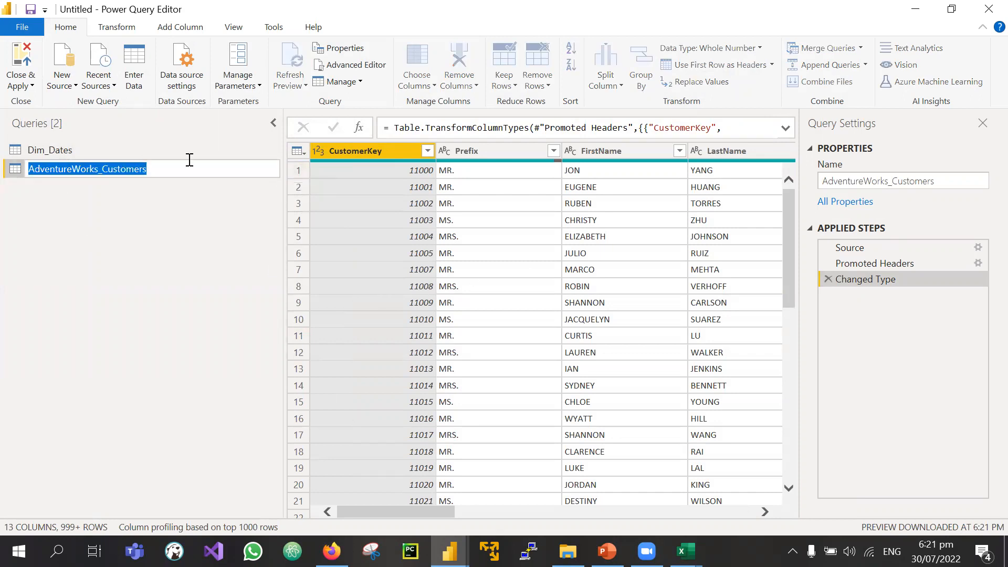
{"action": "type", "text": "Customers"}
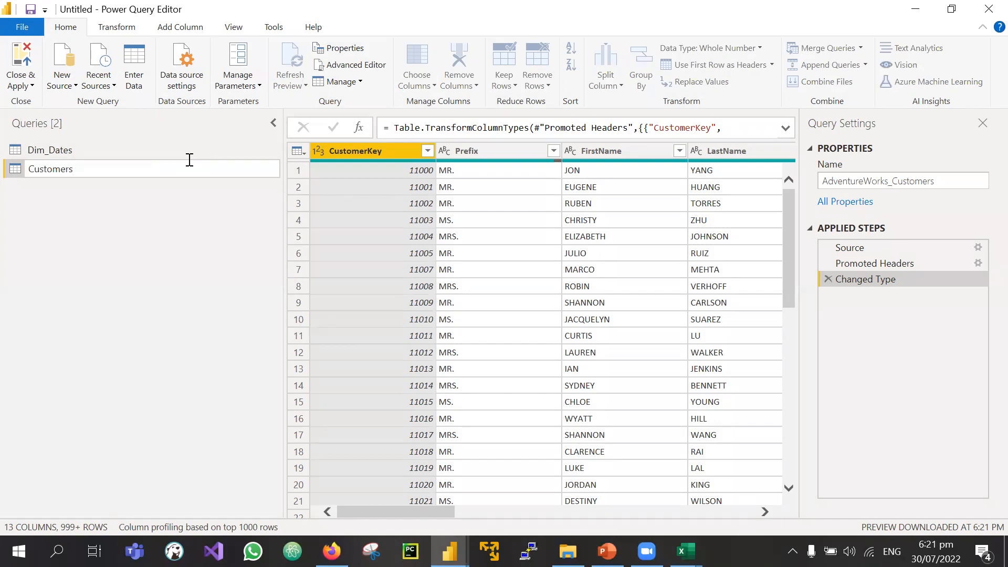
{"action": "key", "text": "Return"}
{"action": "left_click", "coordinate": [853, 181]}
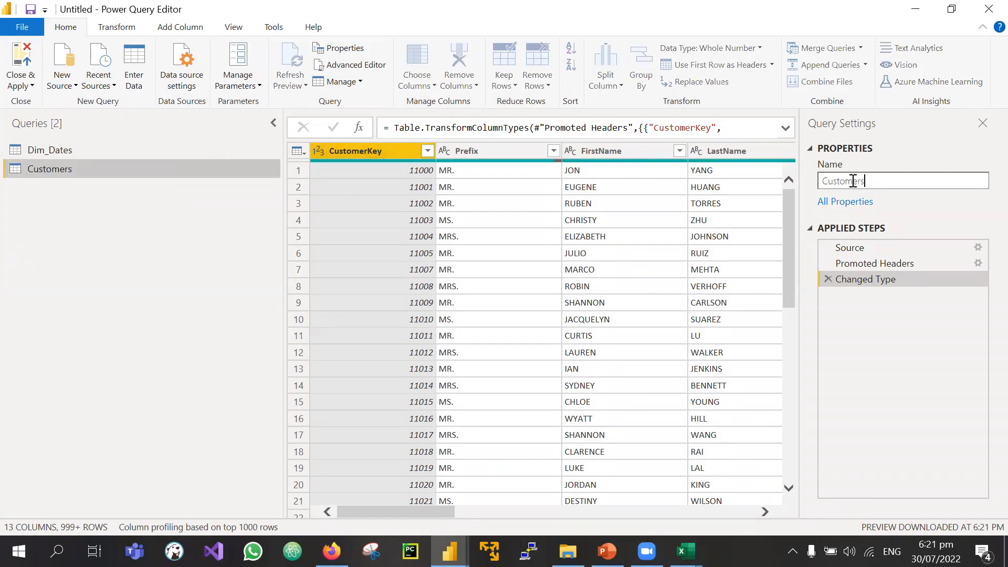
{"action": "double_click", "coordinate": [853, 181]}
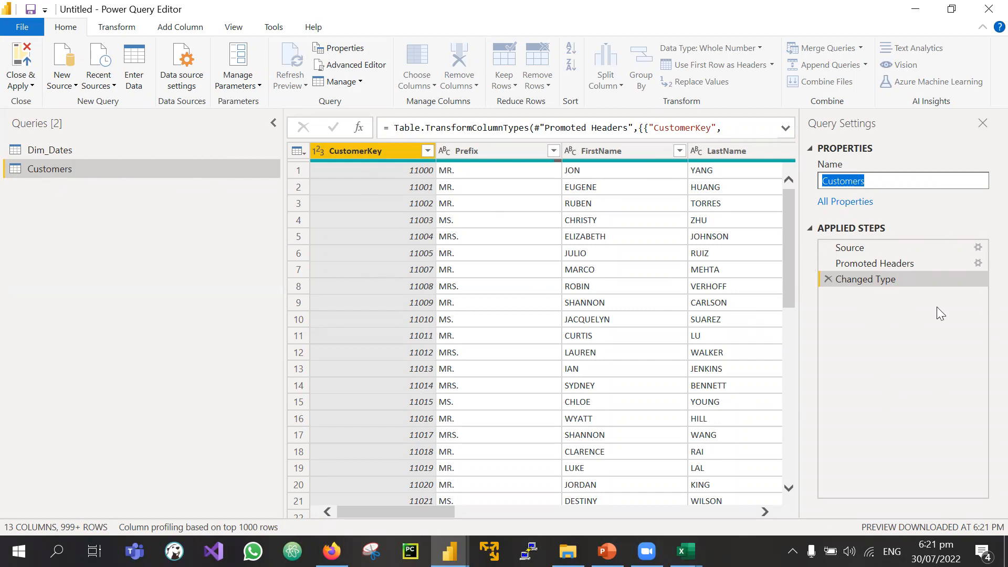
{"action": "left_click", "coordinate": [858, 250]}
Step: View the Customers Source step with its full CSV formula, then bring the AdventureWorks_Customers workbook forward in Excel
{"action": "left_click", "coordinate": [879, 246]}
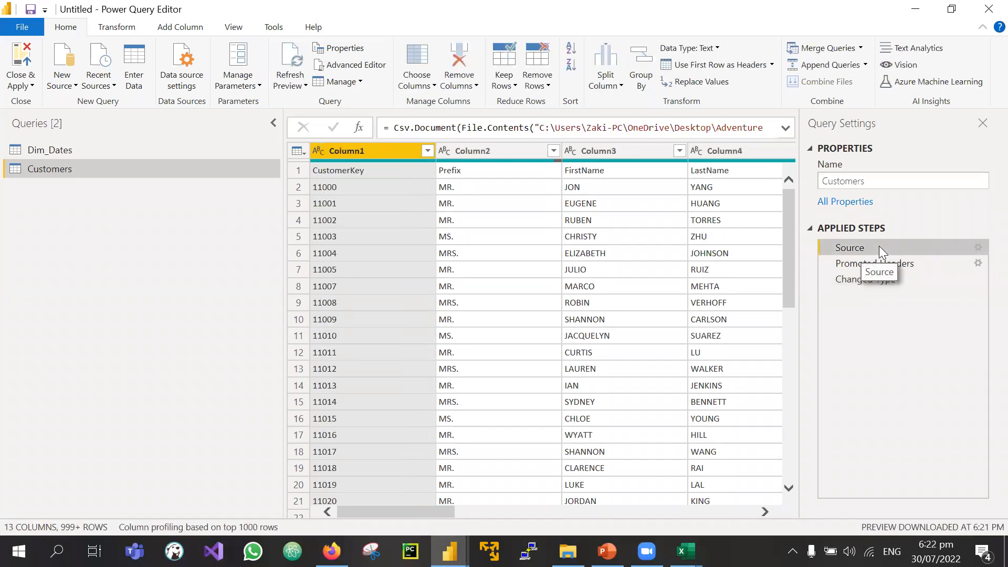
{"action": "left_click", "coordinate": [786, 129]}
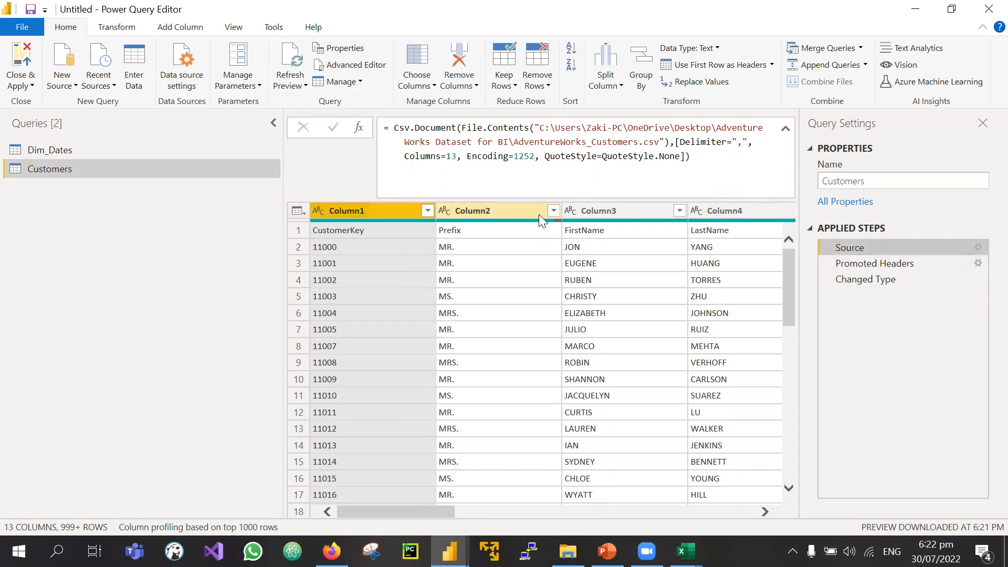
{"action": "left_click", "coordinate": [686, 551]}
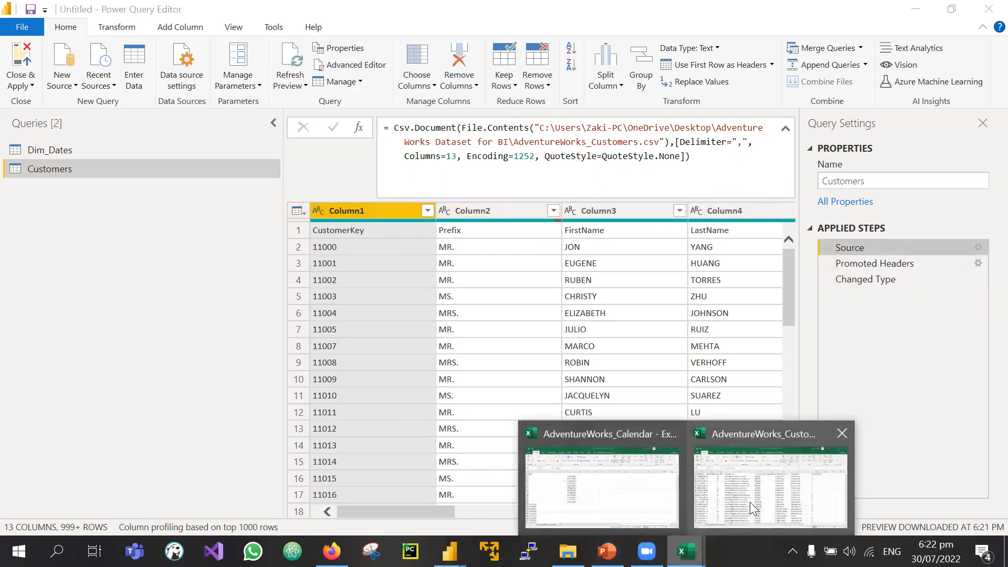
{"action": "left_click", "coordinate": [766, 480]}
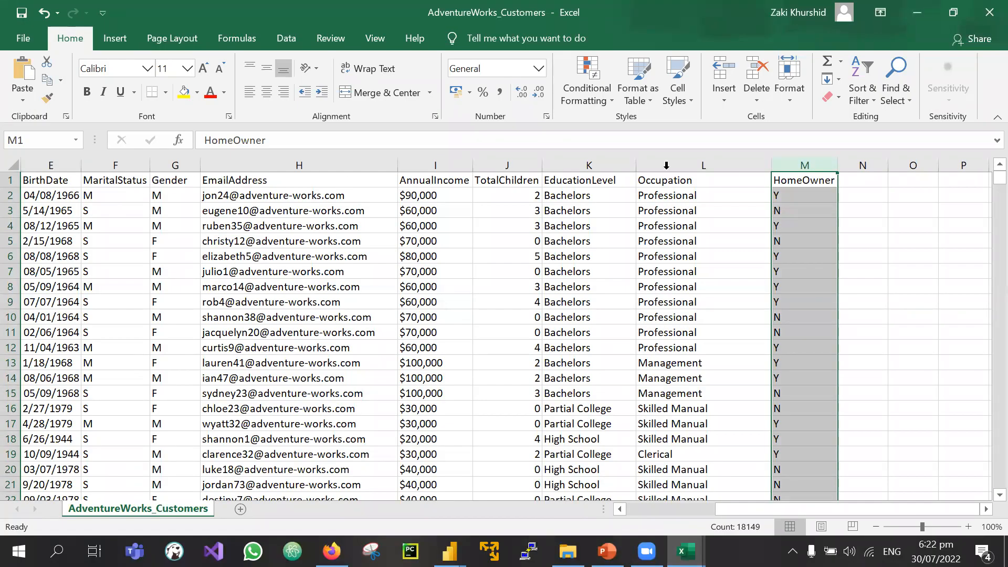
Step: Scroll the AdventureWorks_Customers sheet back to CustomerKey, then return to the Customers query in Power Query Editor
{"action": "scroll", "coordinate": [172, 222], "scroll_direction": "left", "scroll_amount": 2}
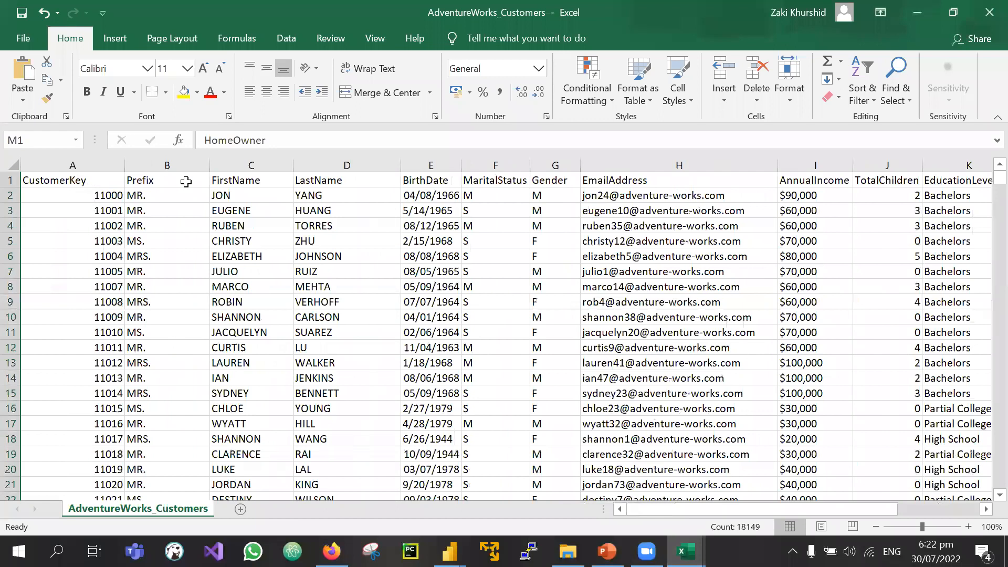
{"action": "left_click", "coordinate": [567, 551]}
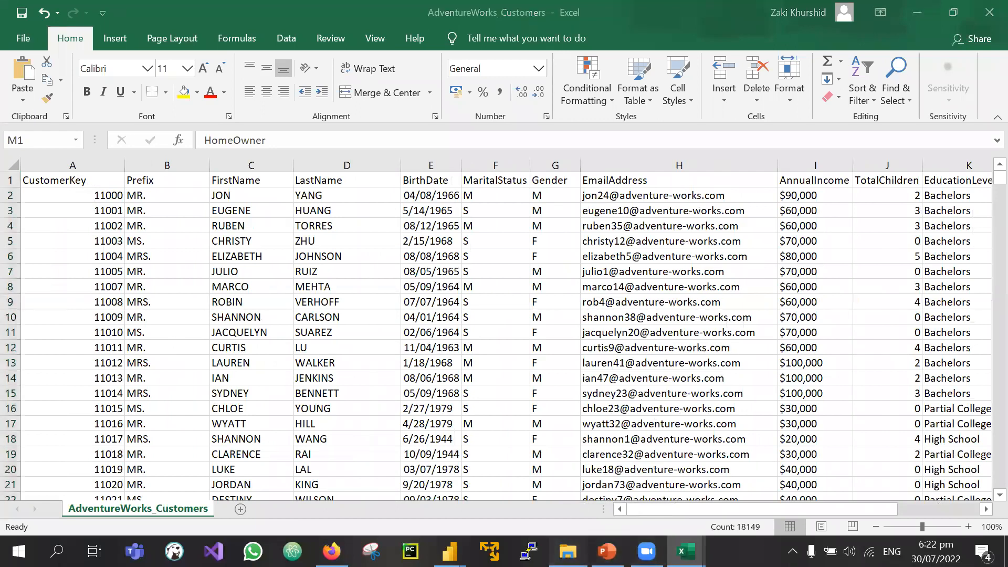
{"action": "mouse_move", "coordinate": [450, 551]}
{"action": "left_click", "coordinate": [555, 484]}
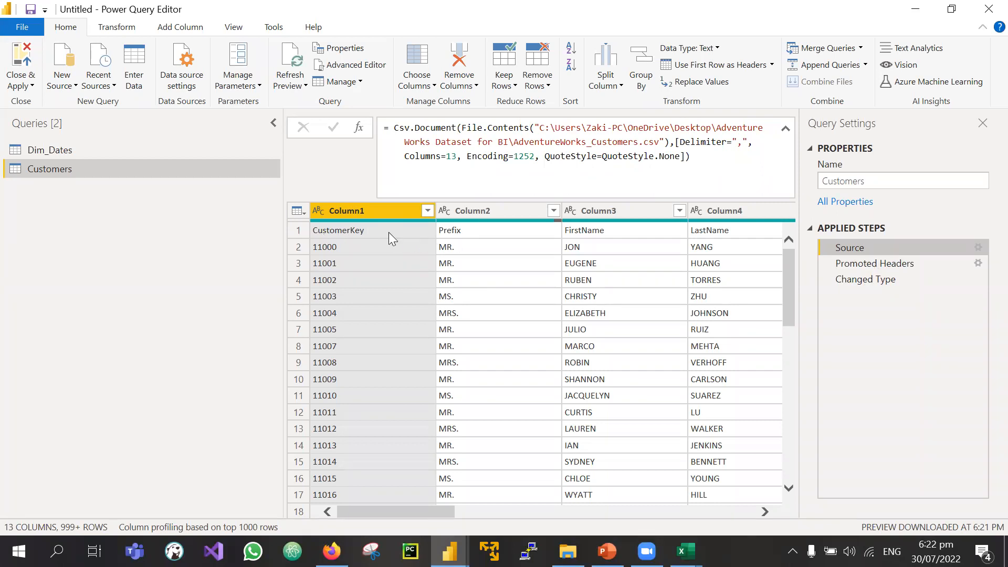
Step: Preview Customers at its Promoted Headers step and scroll across the CustomerKey through HomeOwner columns
{"action": "scroll", "coordinate": [454, 238], "scroll_direction": "right", "scroll_amount": 5}
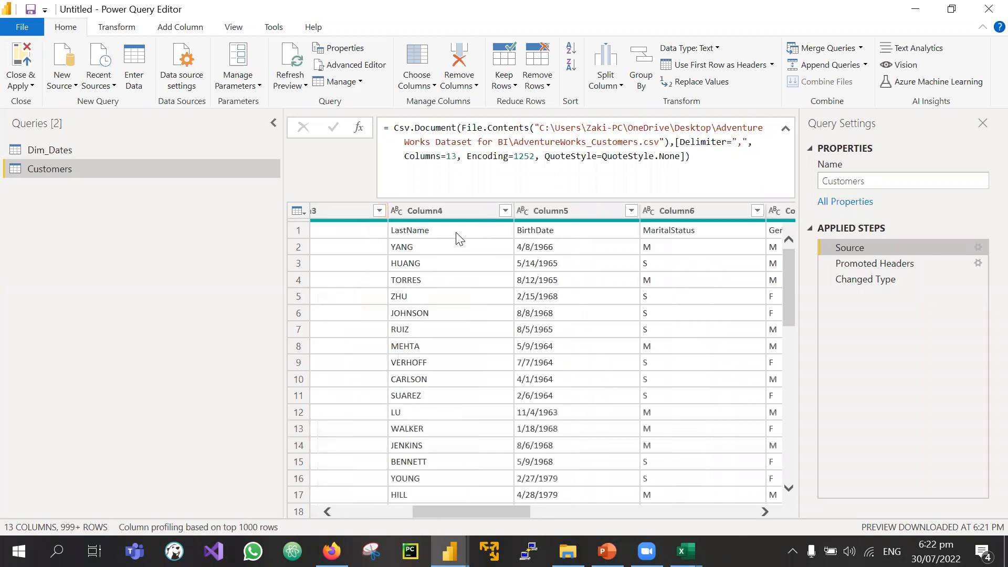
{"action": "scroll", "coordinate": [458, 239], "scroll_direction": "left", "scroll_amount": 5}
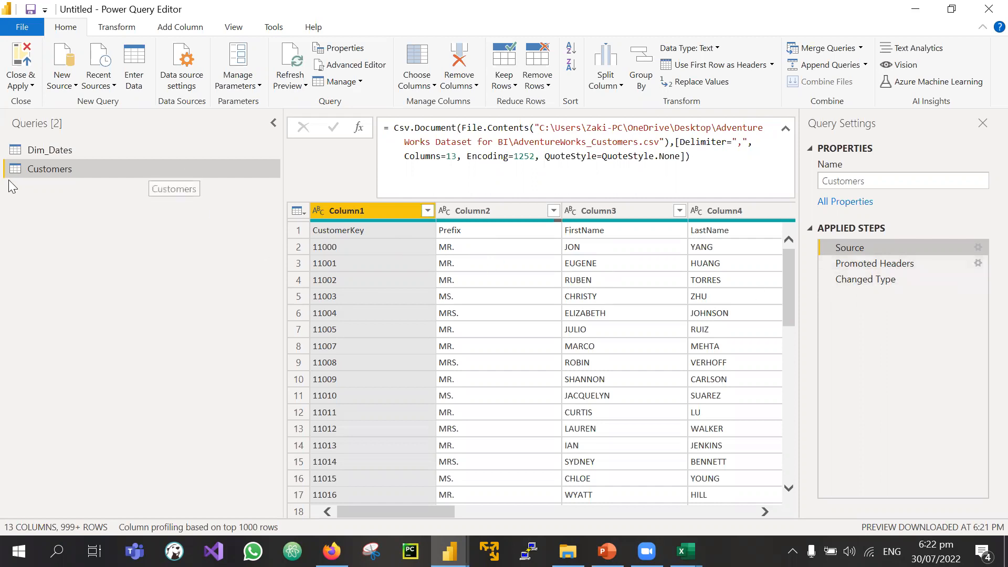
{"action": "left_click", "coordinate": [869, 265]}
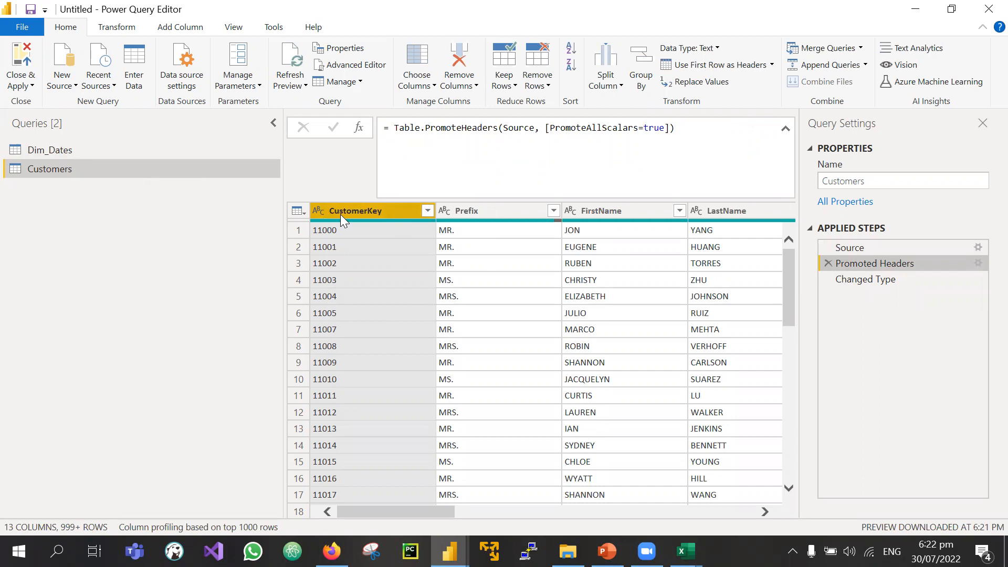
{"action": "mouse_move", "coordinate": [512, 226]}
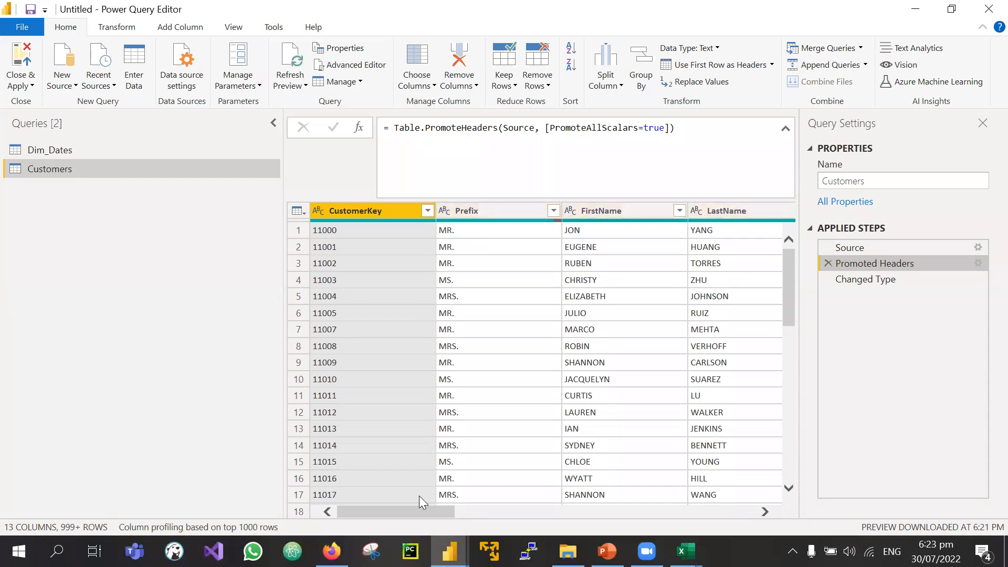
{"action": "left_click_drag", "start_coordinate": [419, 510], "coordinate": [682, 505]}
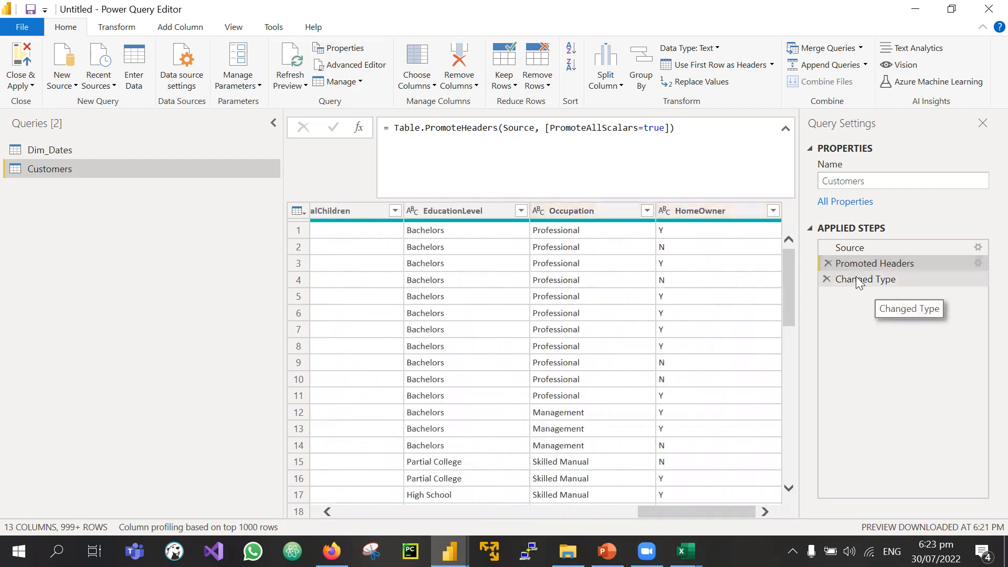
{"action": "left_click_drag", "start_coordinate": [682, 511], "coordinate": [364, 497]}
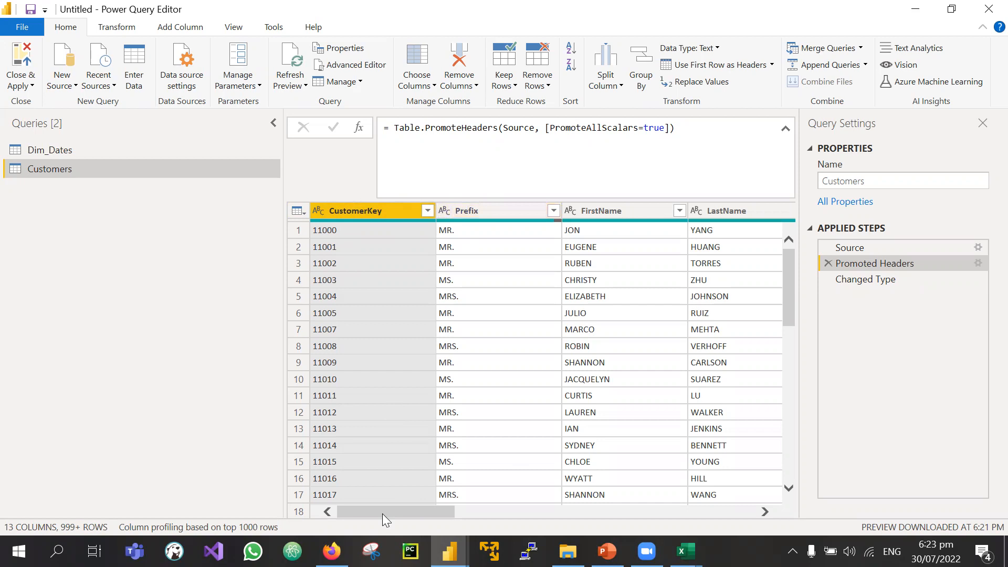
{"action": "left_click_drag", "start_coordinate": [390, 515], "coordinate": [490, 517]}
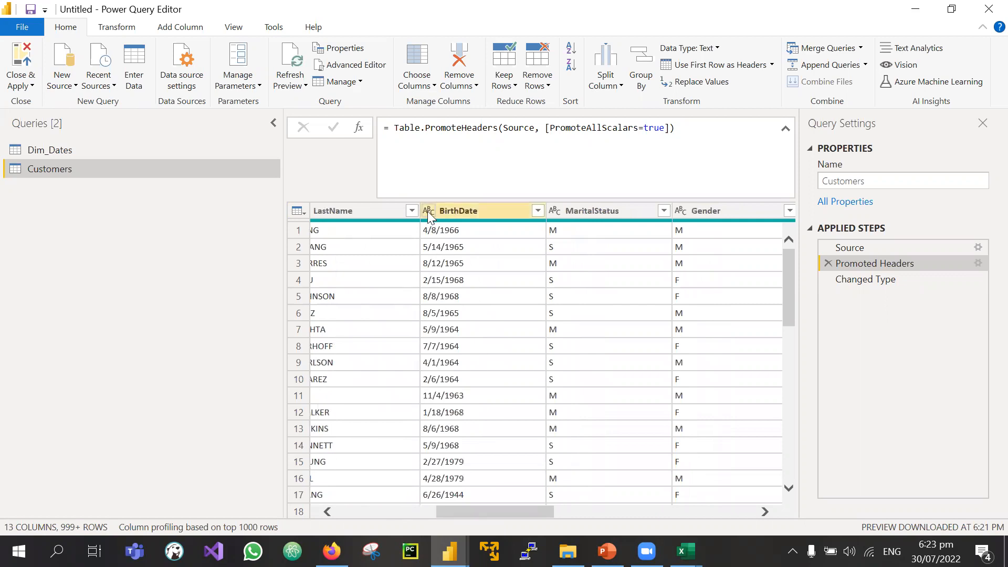
{"action": "left_click_drag", "start_coordinate": [516, 507], "coordinate": [735, 505]}
{"action": "left_click_drag", "start_coordinate": [656, 508], "coordinate": [339, 490]}
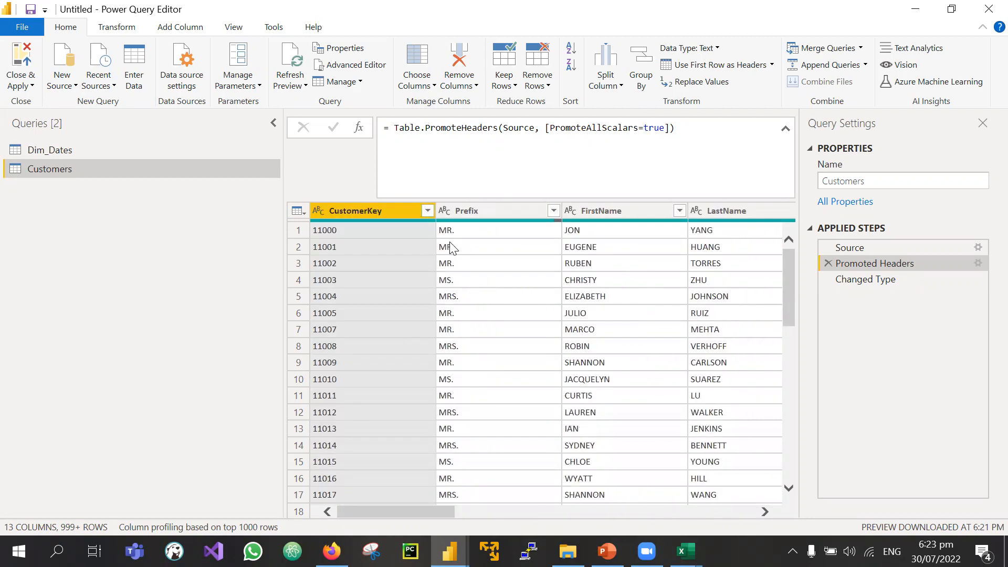
{"action": "left_click_drag", "start_coordinate": [410, 511], "coordinate": [506, 509]}
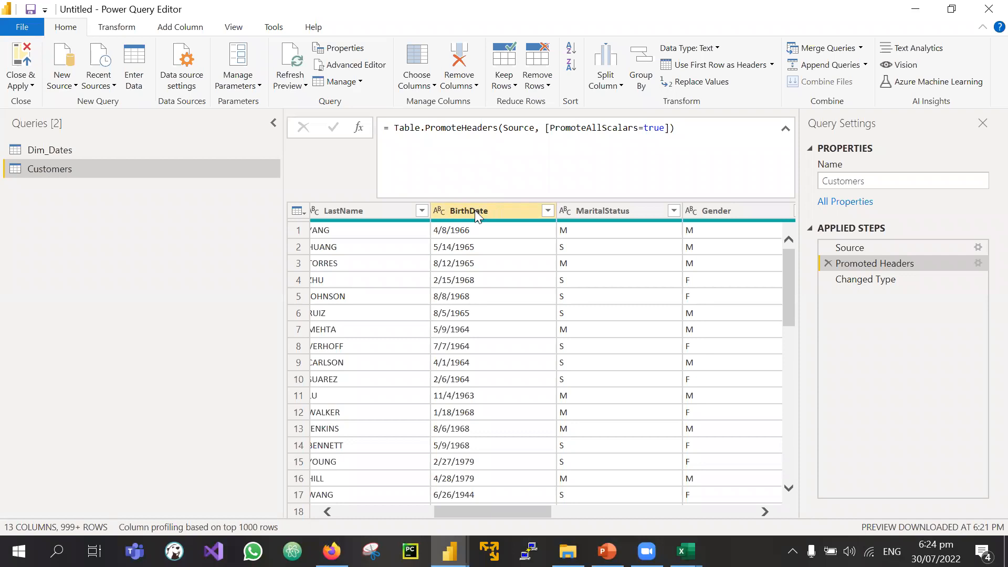
Step: Try converting BirthDate to Date, cancel the Insert Step prompt, and select the Changed Type step instead
{"action": "left_click", "coordinate": [440, 213]}
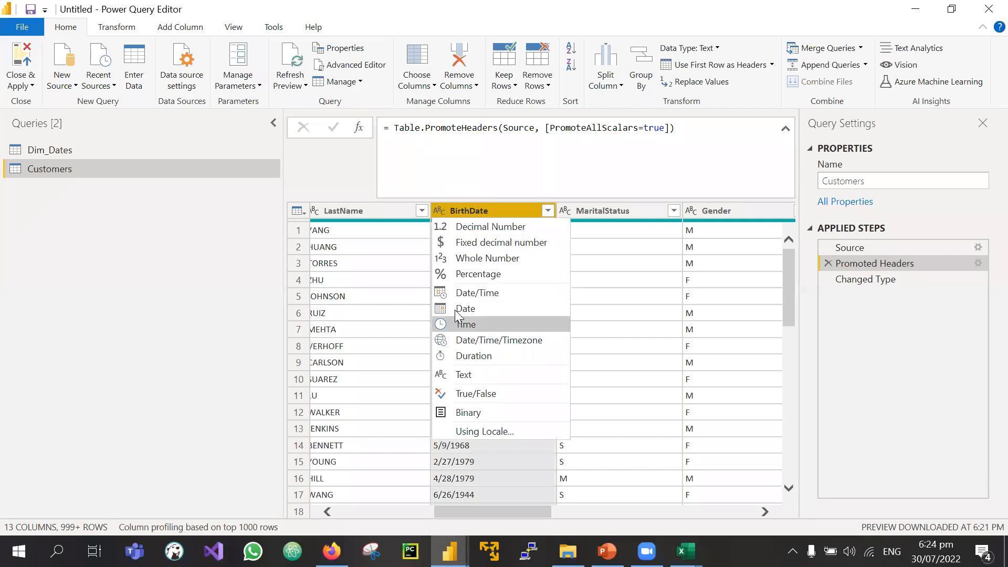
{"action": "left_click", "coordinate": [459, 312]}
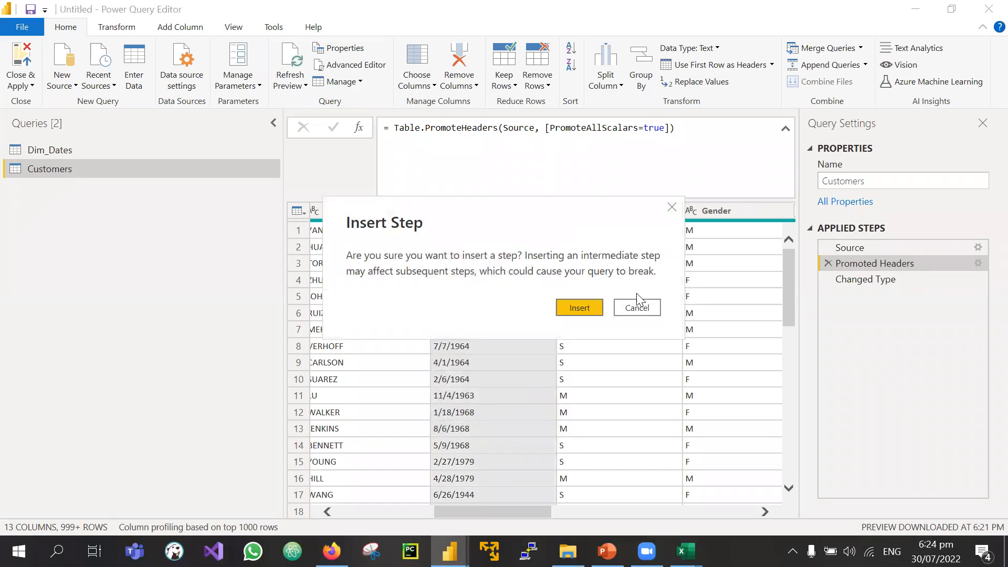
{"action": "left_click", "coordinate": [672, 207]}
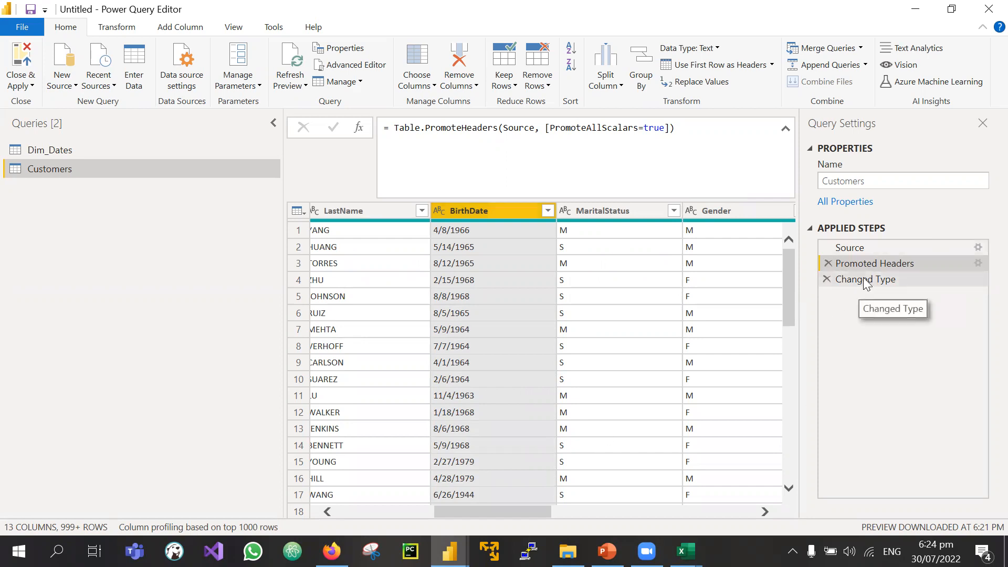
{"action": "left_click", "coordinate": [865, 282]}
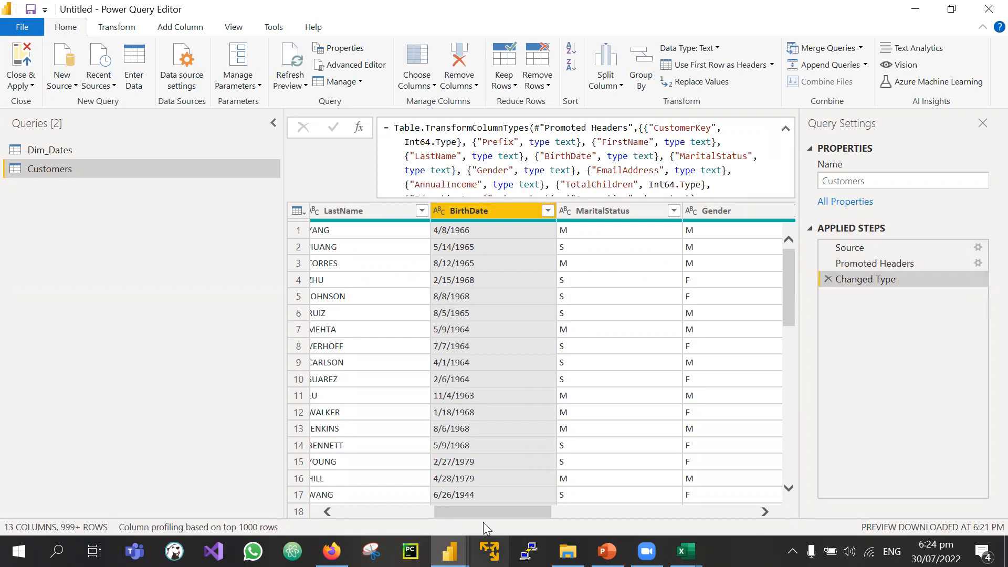
Step: Check the data types of CustomerKey (whole number), Prefix and FirstName (text)
{"action": "left_click_drag", "start_coordinate": [482, 513], "coordinate": [242, 499]}
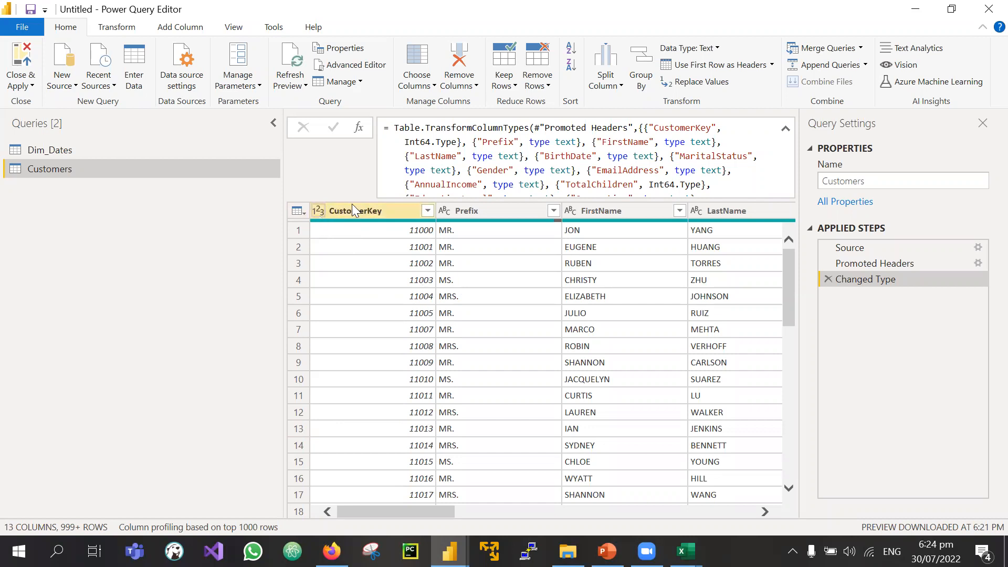
{"action": "left_click", "coordinate": [318, 211]}
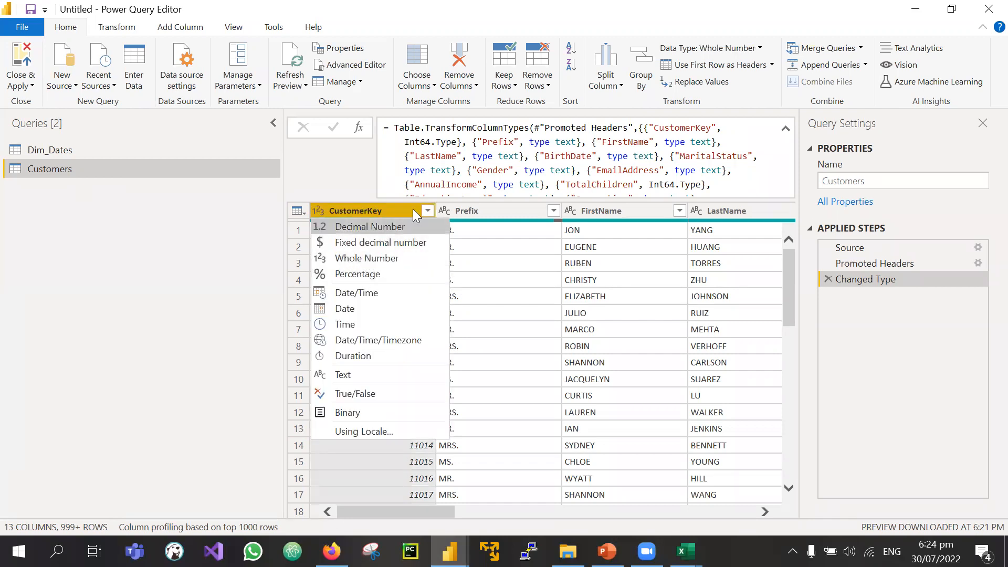
{"action": "left_click", "coordinate": [489, 210]}
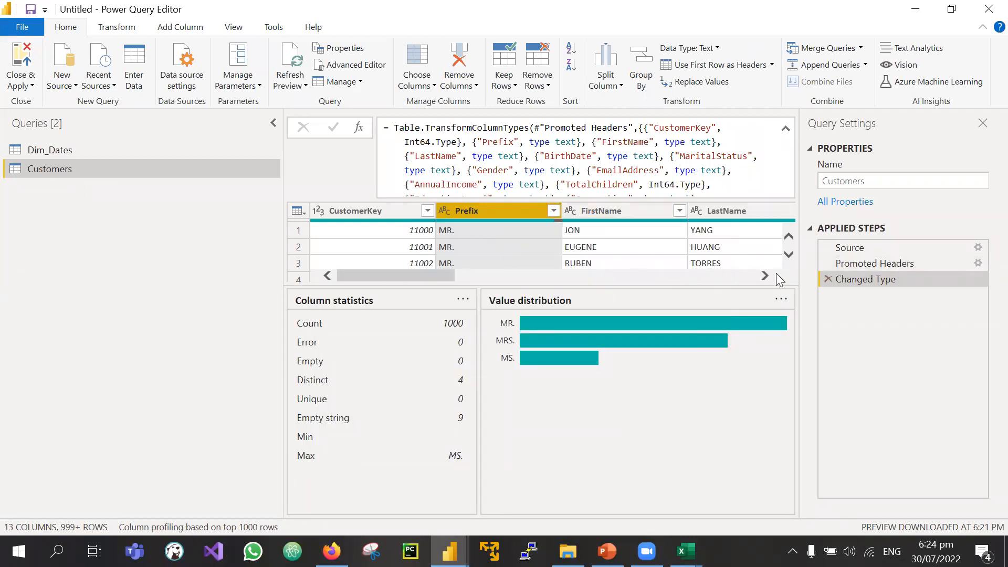
{"action": "left_click", "coordinate": [569, 212]}
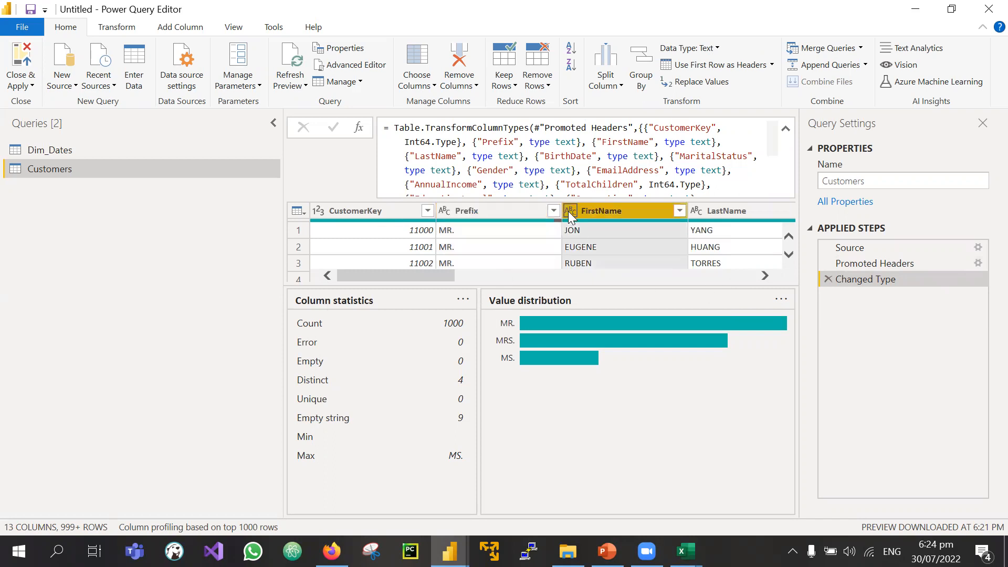
{"action": "left_click", "coordinate": [338, 174]}
{"action": "scroll", "coordinate": [683, 255], "scroll_direction": "right", "scroll_amount": 5}
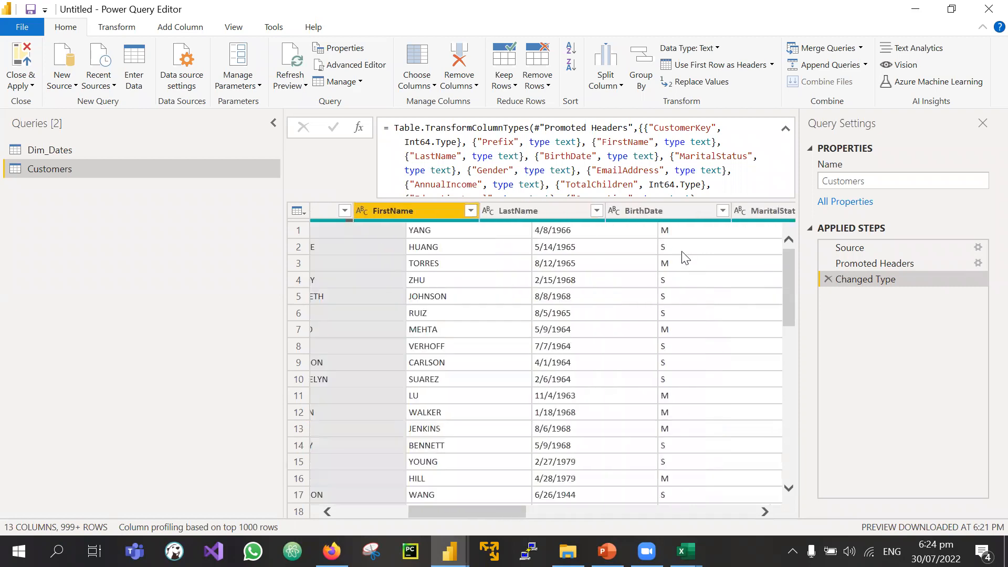
{"action": "scroll", "coordinate": [685, 258], "scroll_direction": "right", "scroll_amount": 2}
{"action": "left_click", "coordinate": [406, 211]}
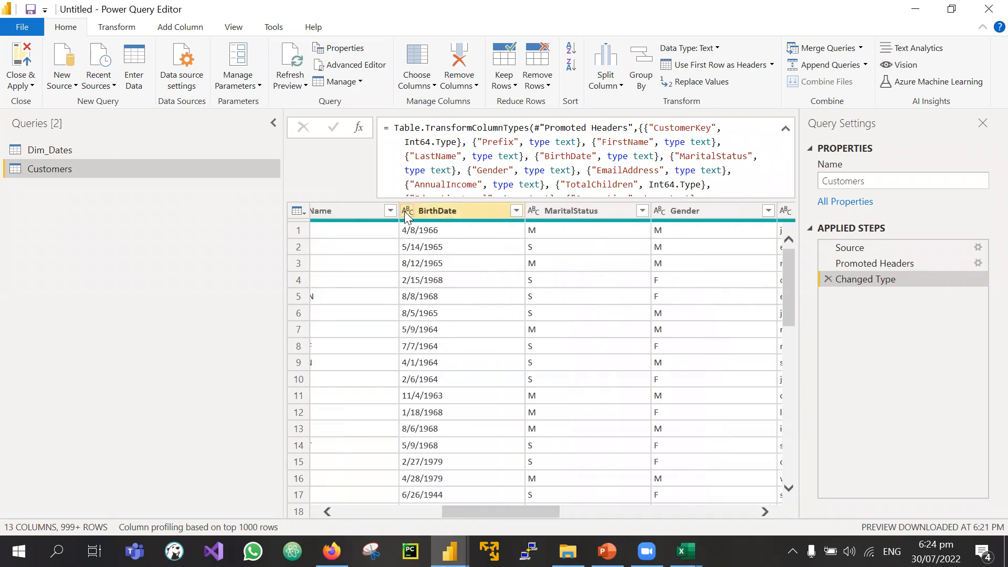
{"action": "left_click", "coordinate": [405, 211]}
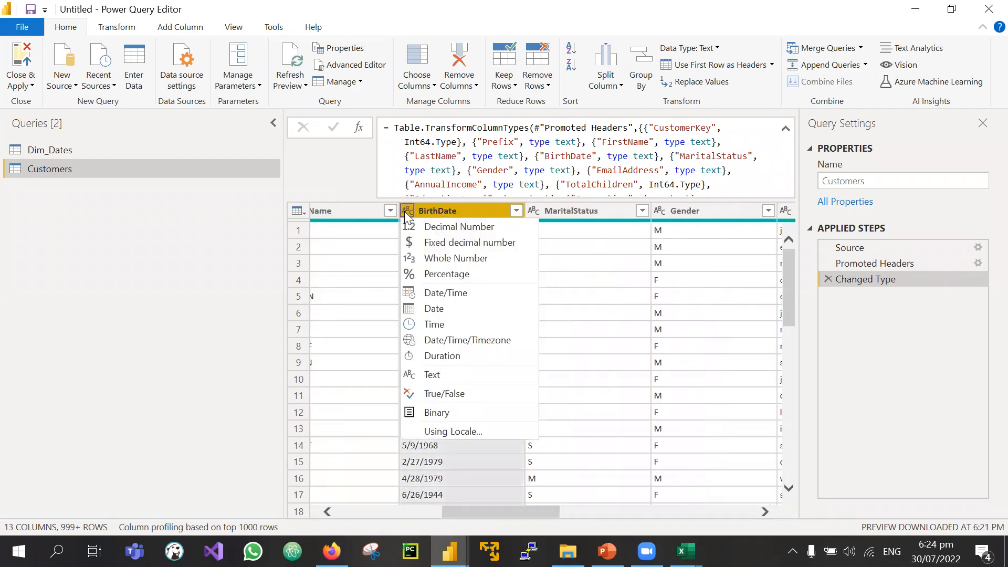
{"action": "left_click", "coordinate": [460, 313]}
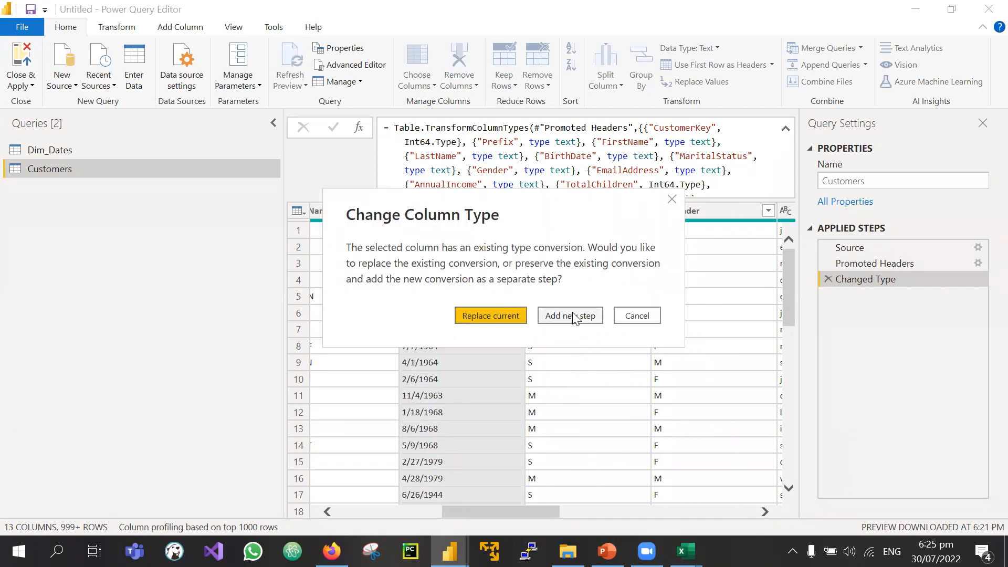
{"action": "left_click", "coordinate": [483, 314]}
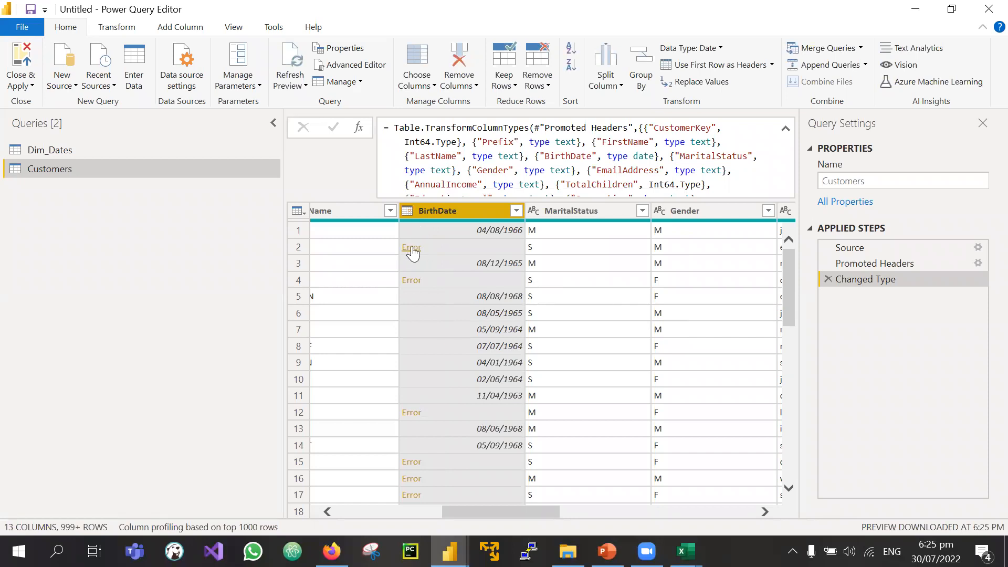
{"action": "left_click", "coordinate": [685, 552]}
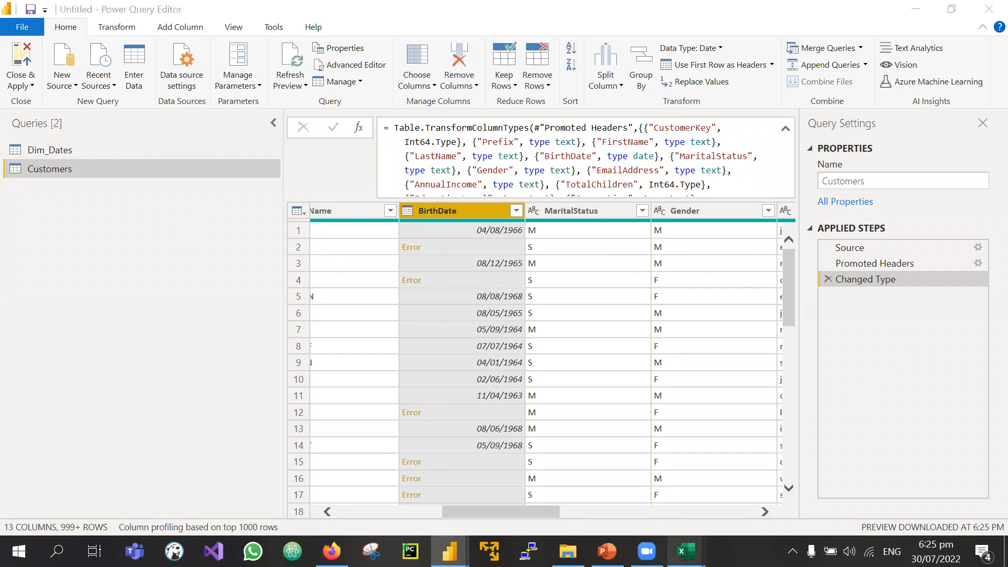
{"action": "left_click", "coordinate": [766, 513]}
{"action": "mouse_move", "coordinate": [686, 551]}
{"action": "left_click", "coordinate": [602, 488]}
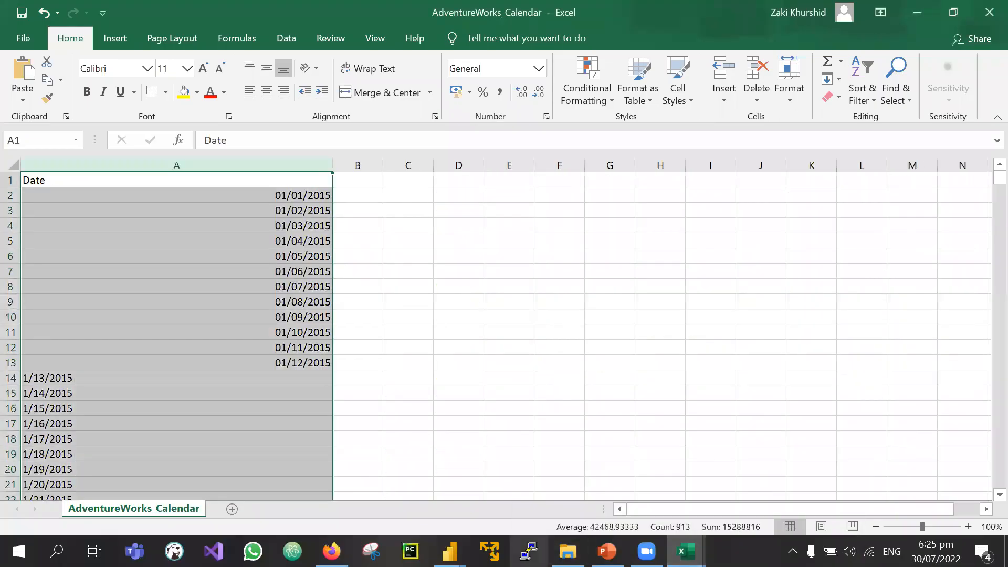
{"action": "left_click", "coordinate": [449, 551]}
{"action": "left_click", "coordinate": [537, 501]}
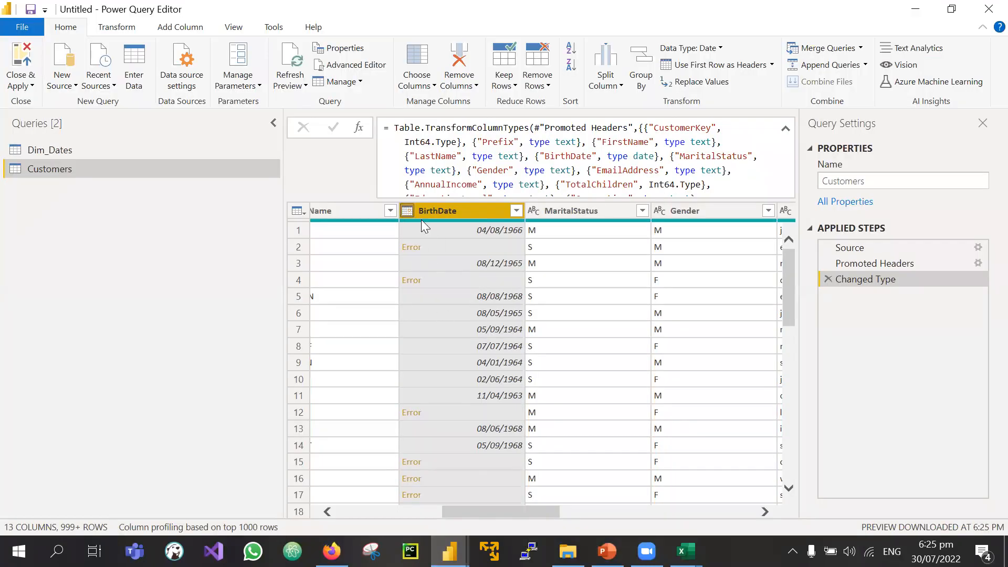
Step: Delete the Changed Type step so BirthDate values like 8/12/1965 revert to text
{"action": "scroll", "coordinate": [611, 297], "scroll_direction": "right", "scroll_amount": 3}
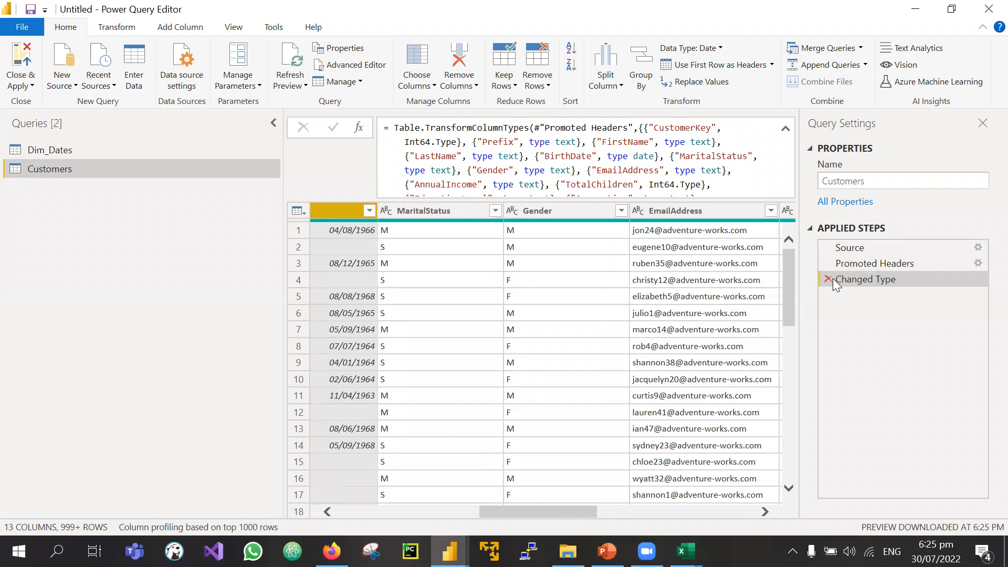
{"action": "scroll", "coordinate": [519, 285], "scroll_direction": "left", "scroll_amount": 5}
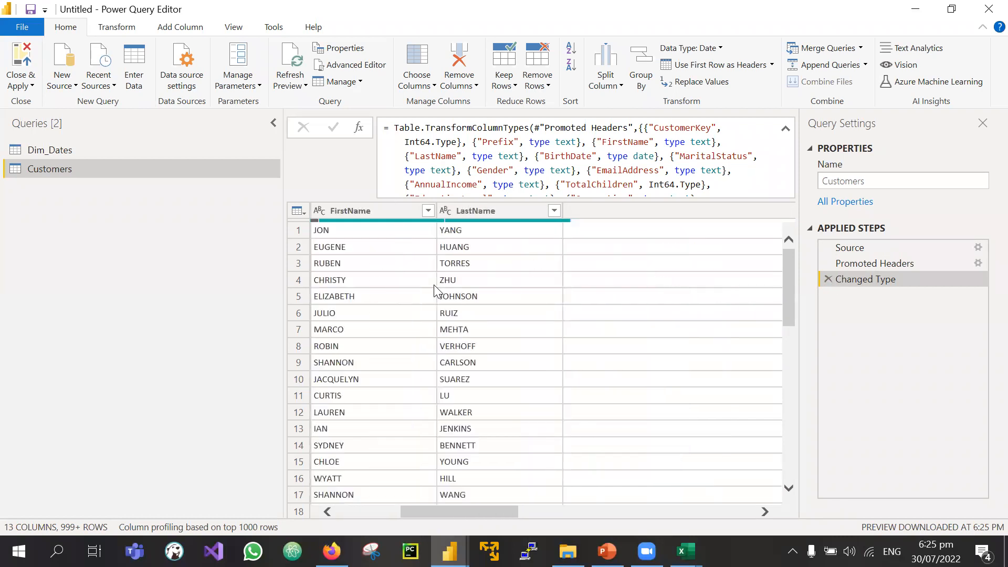
{"action": "left_click", "coordinate": [827, 279]}
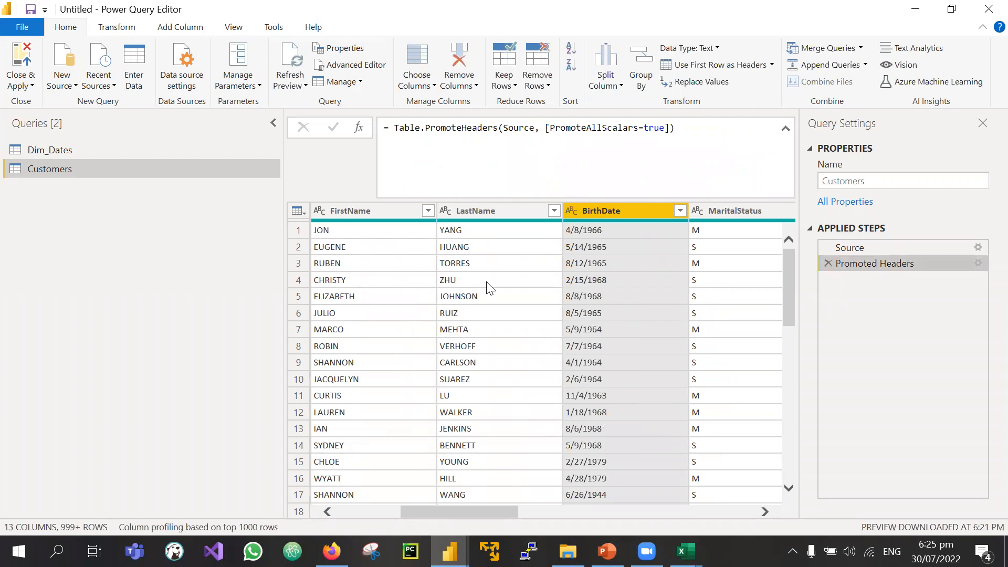
{"action": "left_click", "coordinate": [631, 264]}
{"action": "scroll", "coordinate": [482, 284], "scroll_direction": "left", "scroll_amount": 4}
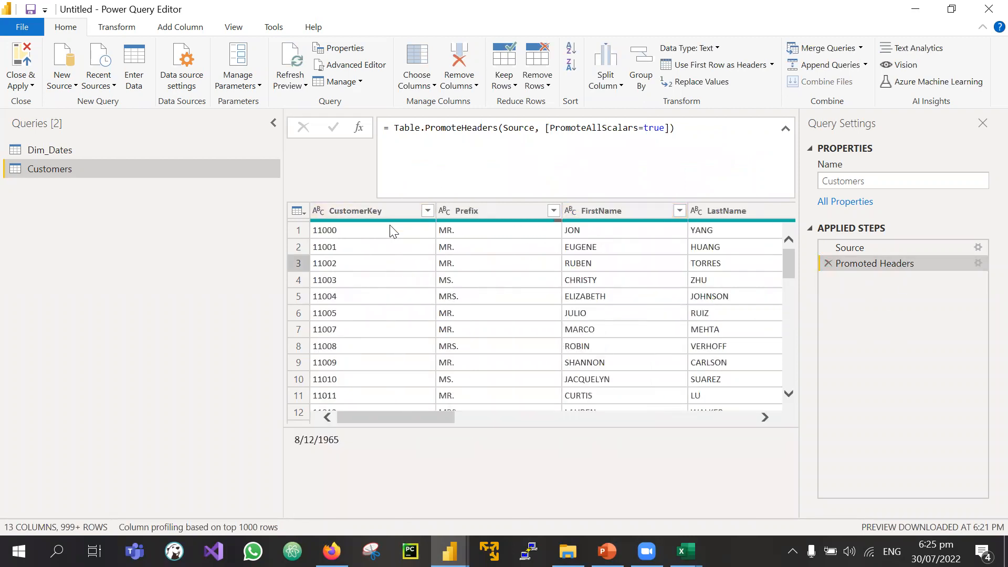
Step: Select all 13 columns from CustomerKey through HomeOwner
{"action": "left_click", "coordinate": [371, 206]}
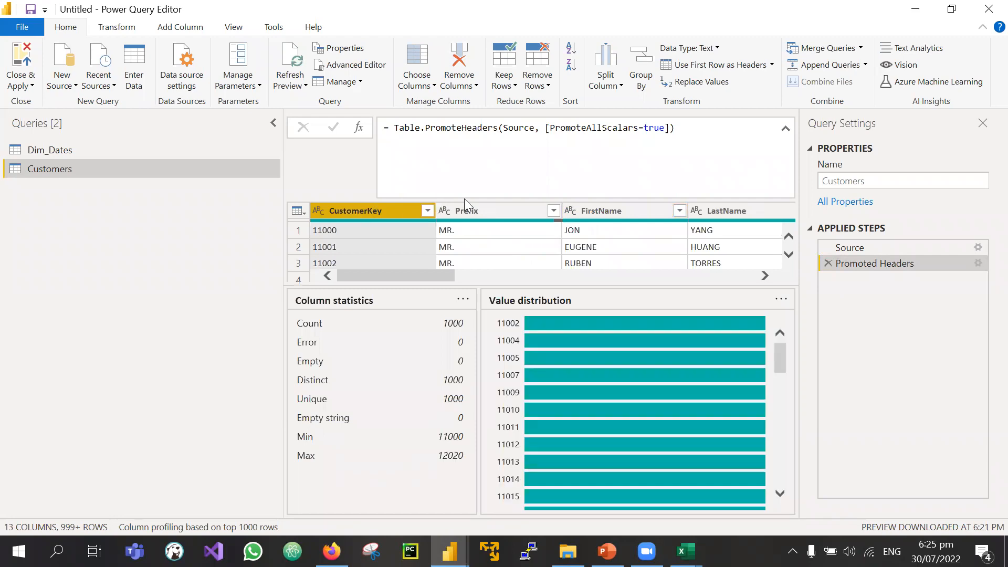
{"action": "scroll", "coordinate": [612, 239], "scroll_direction": "right", "scroll_amount": 9}
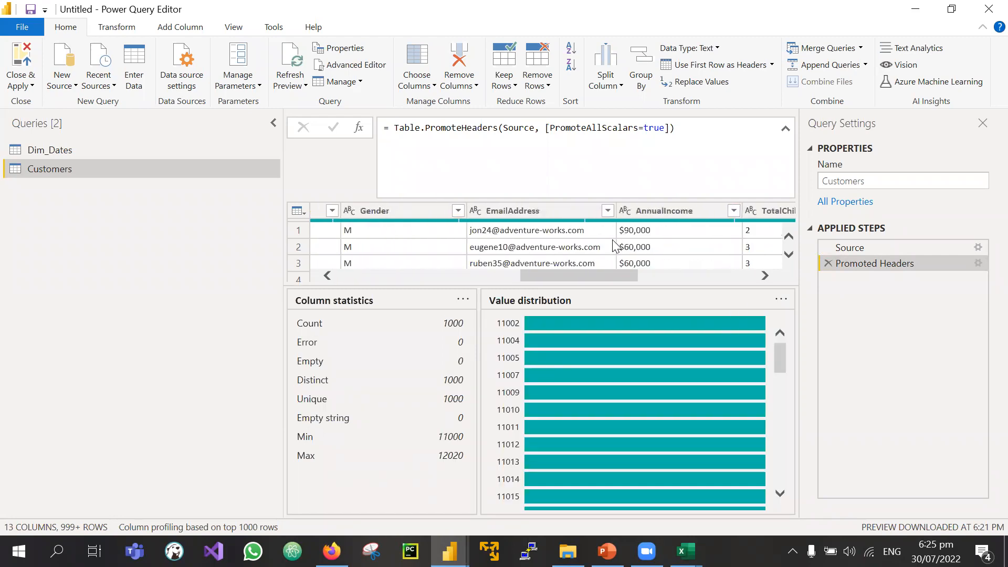
{"action": "scroll", "coordinate": [612, 239], "scroll_direction": "left", "scroll_amount": 9}
{"action": "scroll", "coordinate": [691, 239], "scroll_direction": "right", "scroll_amount": 10}
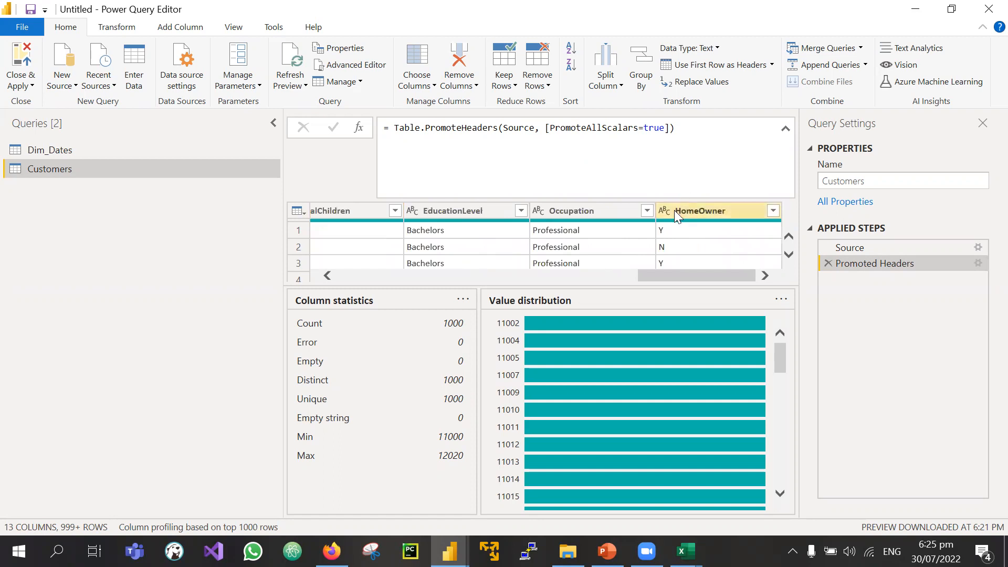
{"action": "left_click", "coordinate": [674, 210], "text": "shift"}
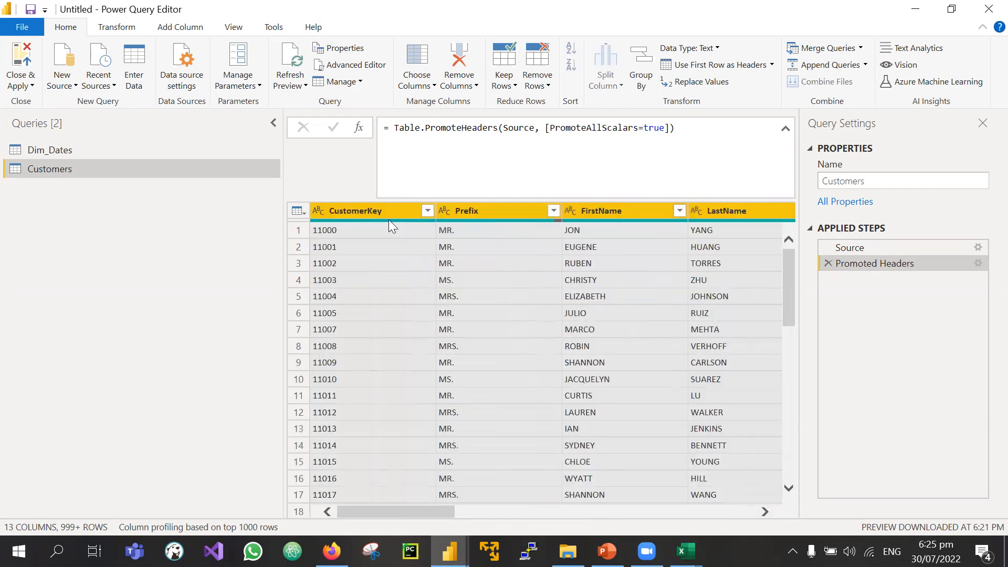
{"action": "left_click", "coordinate": [108, 28]}
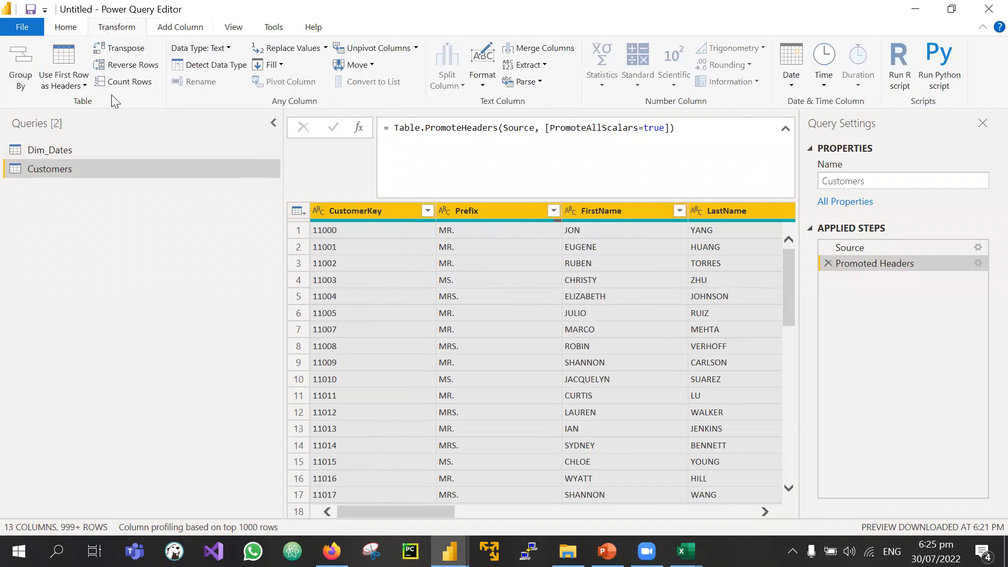
Step: Run Detect Data Type on the selected Customers columns, making CustomerKey and TotalChildren whole numbers
{"action": "left_click", "coordinate": [205, 65]}
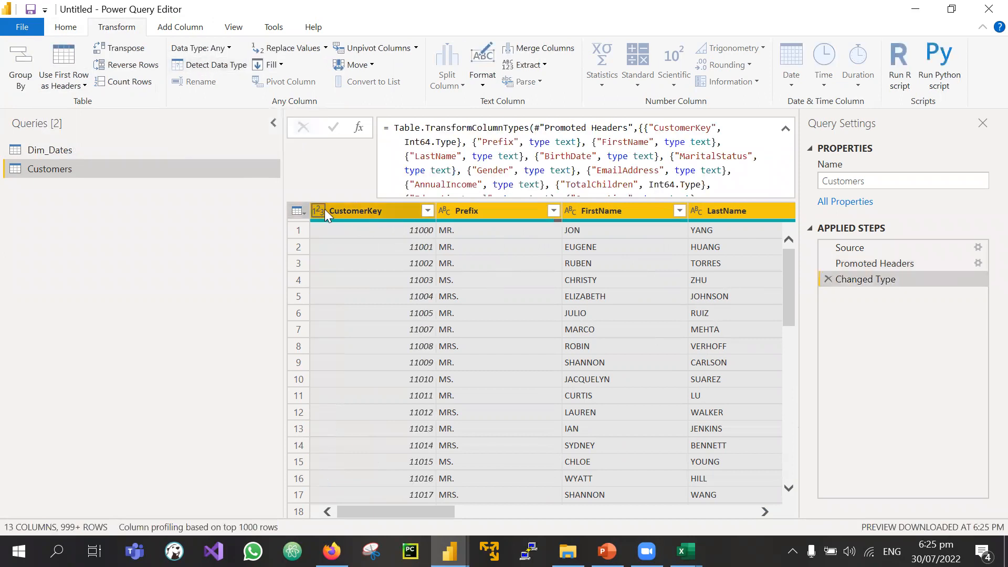
{"action": "scroll", "coordinate": [520, 224], "scroll_direction": "right", "scroll_amount": 3}
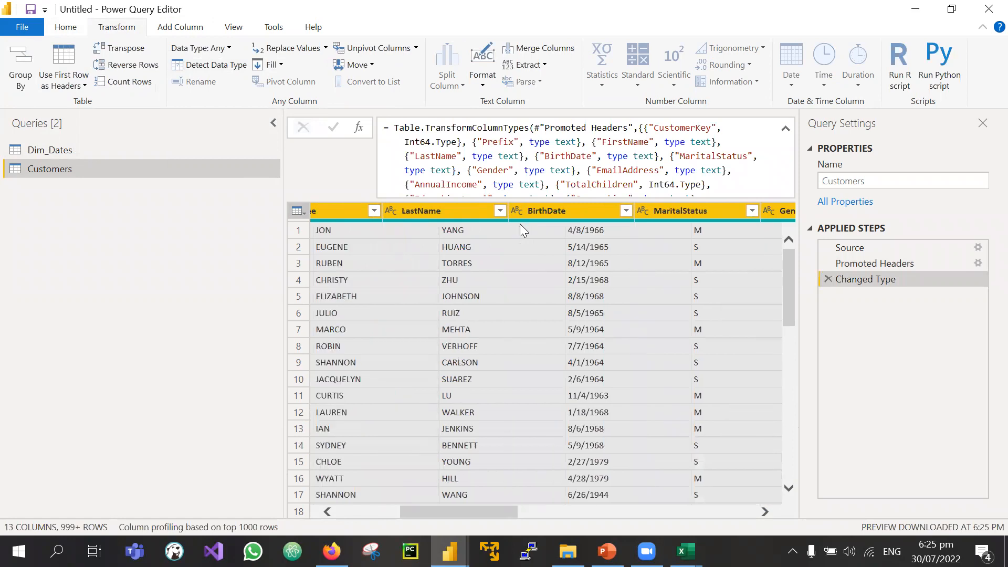
{"action": "scroll", "coordinate": [520, 223], "scroll_direction": "right", "scroll_amount": 4}
{"action": "scroll", "coordinate": [520, 224], "scroll_direction": "left", "scroll_amount": 2}
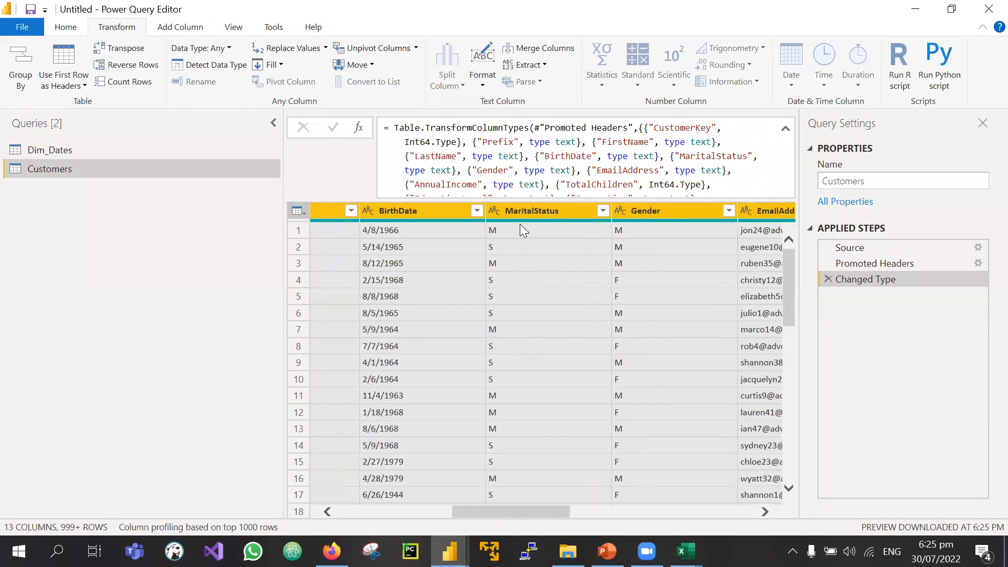
{"action": "scroll", "coordinate": [522, 230], "scroll_direction": "left", "scroll_amount": 1}
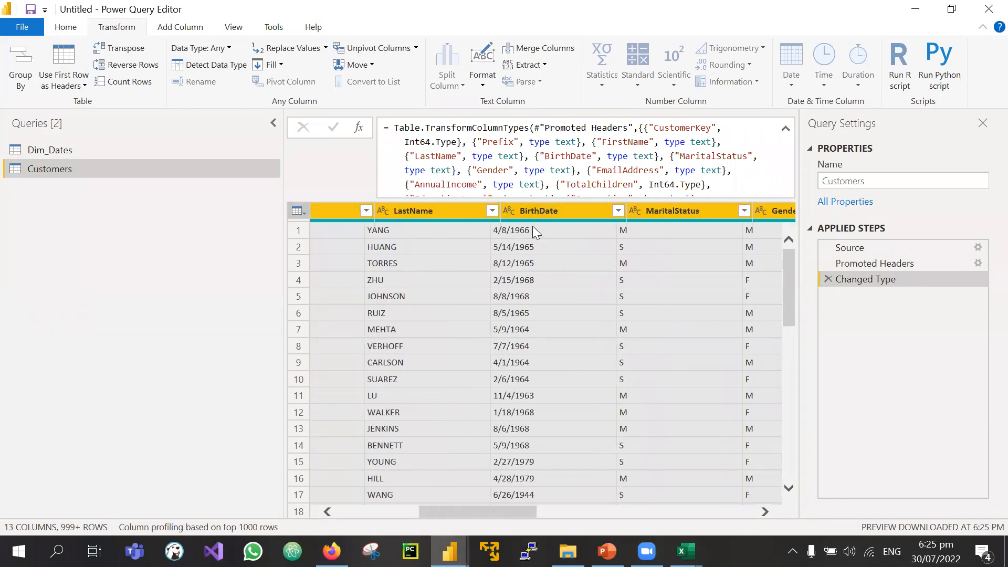
{"action": "scroll", "coordinate": [533, 229], "scroll_direction": "right", "scroll_amount": 5}
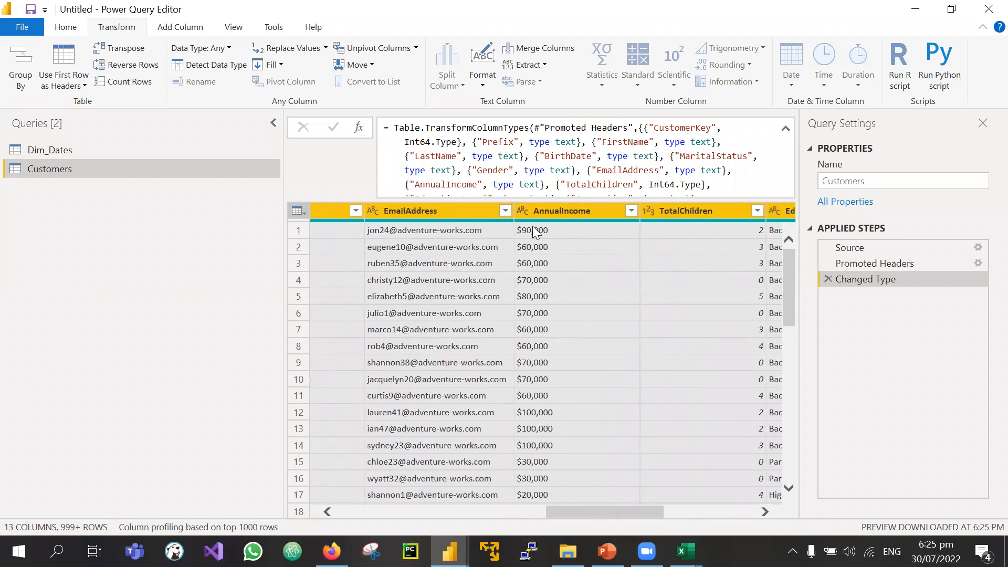
{"action": "scroll", "coordinate": [534, 228], "scroll_direction": "right", "scroll_amount": 1}
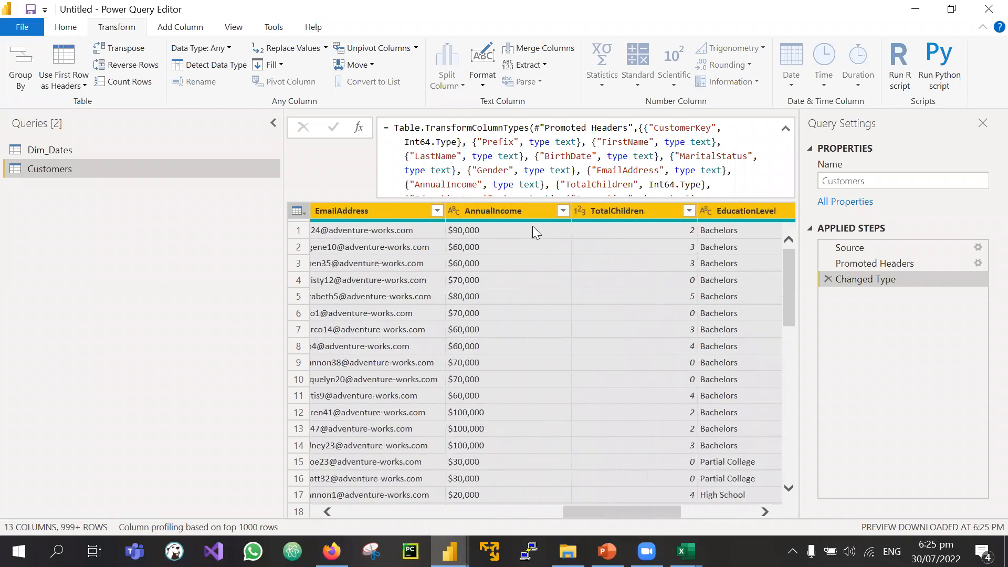
Step: Check AnnualIncome's data type without changing it, then bring up the Adventure Works dataset folder
{"action": "left_click", "coordinate": [457, 214]}
{"action": "left_click", "coordinate": [457, 213]}
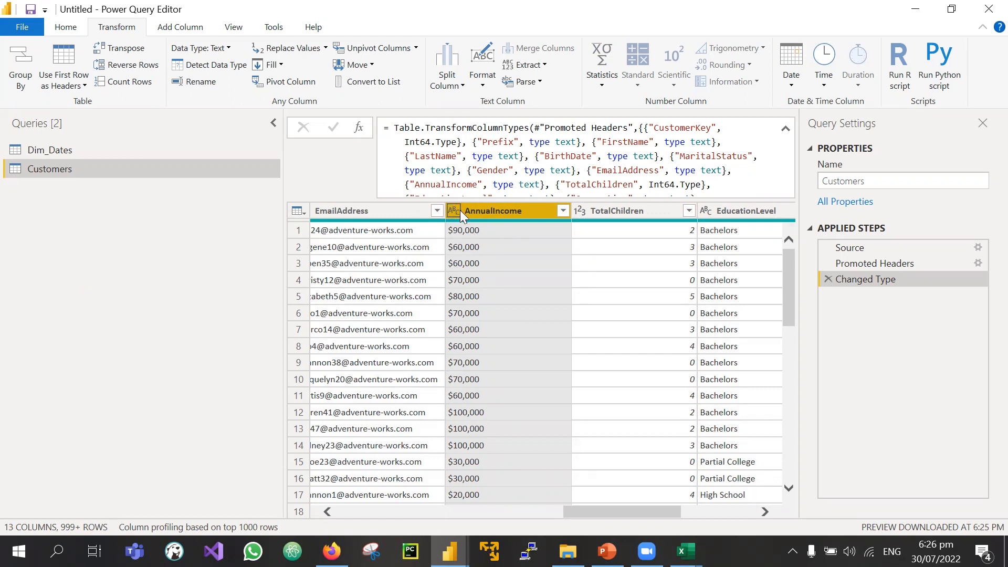
{"action": "scroll", "coordinate": [507, 311], "scroll_direction": "right", "scroll_amount": 3}
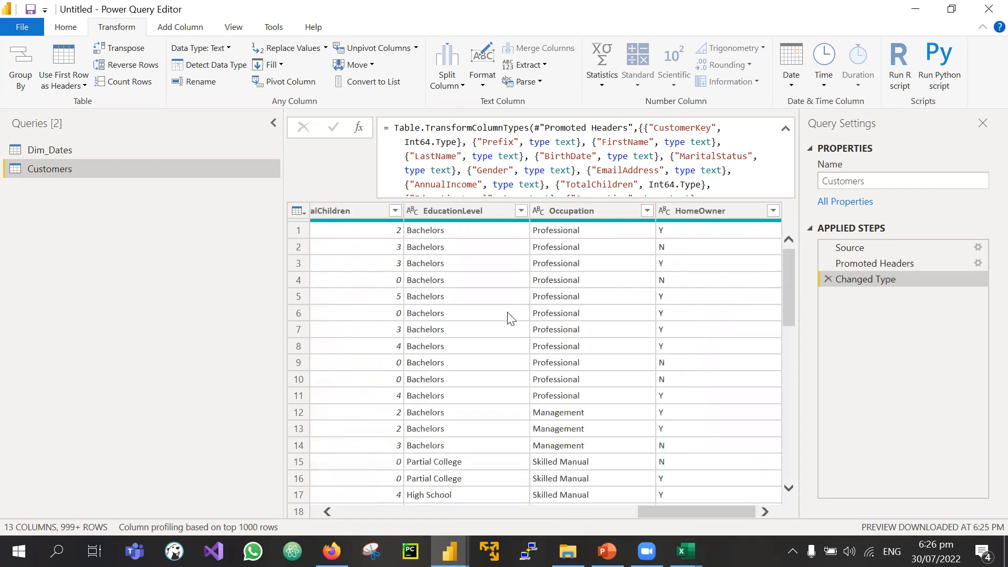
{"action": "scroll", "coordinate": [507, 312], "scroll_direction": "left", "scroll_amount": 1}
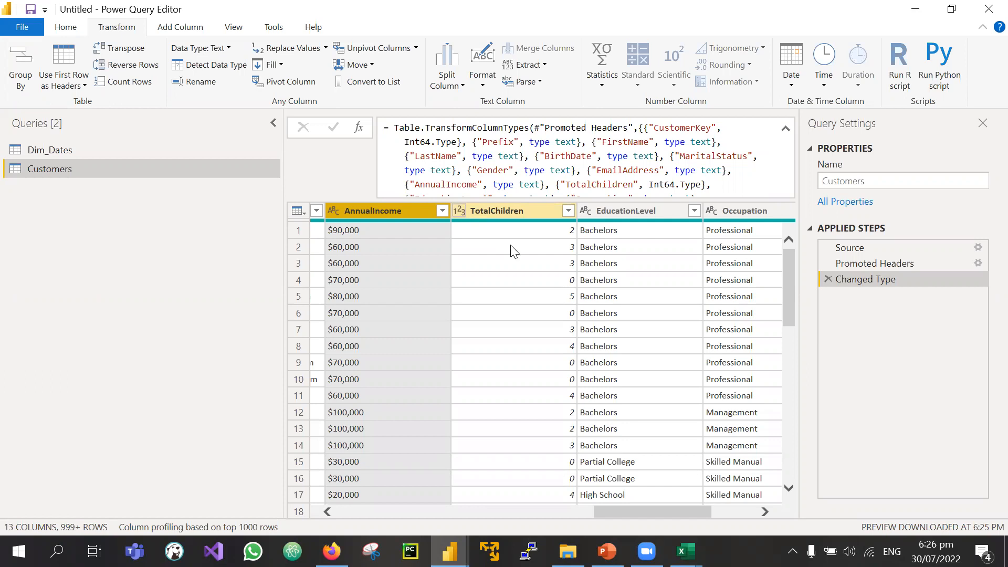
{"action": "scroll", "coordinate": [515, 252], "scroll_direction": "right", "scroll_amount": 3}
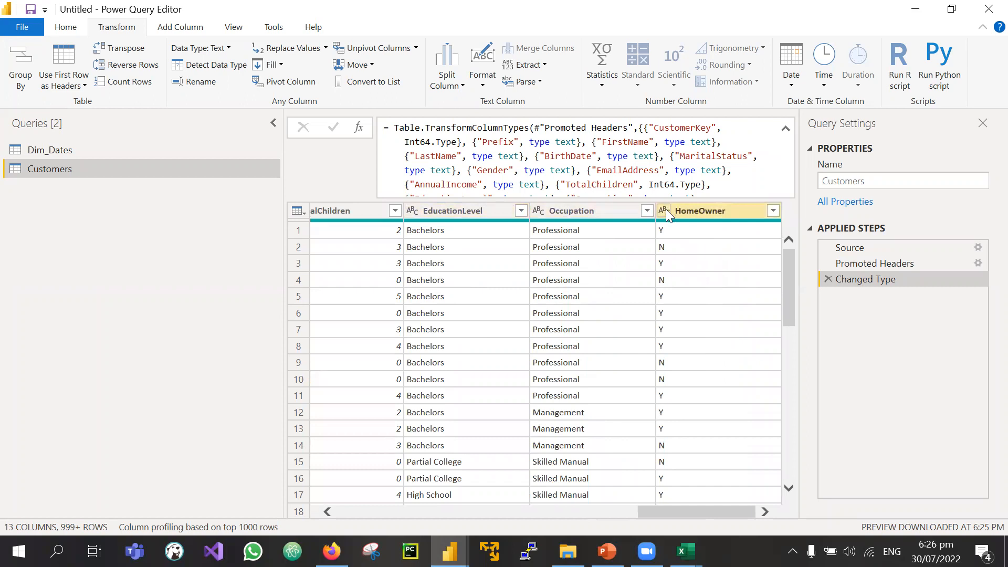
{"action": "left_click_drag", "start_coordinate": [651, 512], "coordinate": [611, 512]}
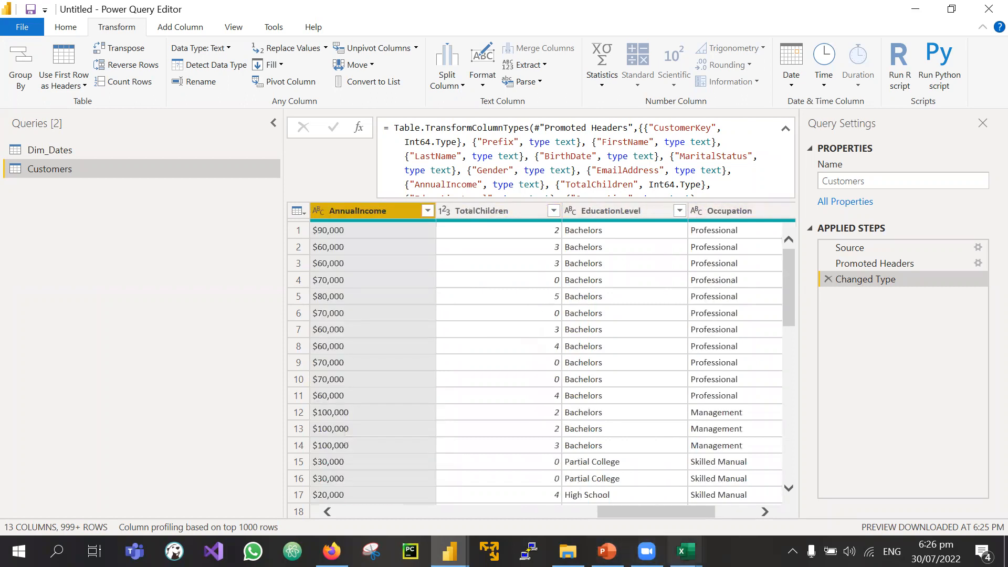
{"action": "scroll", "coordinate": [626, 462], "scroll_direction": "right", "scroll_amount": 3}
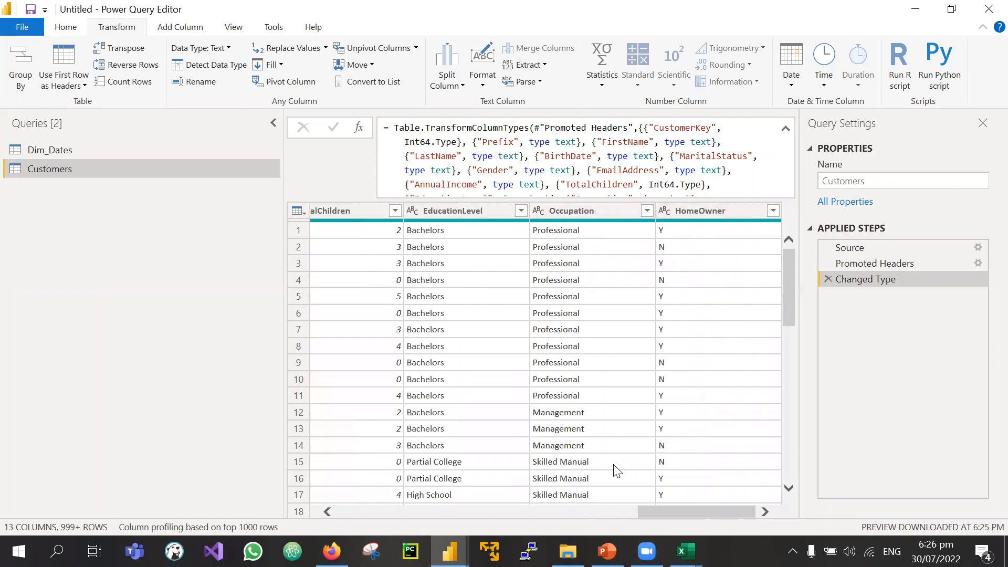
{"action": "scroll", "coordinate": [625, 456], "scroll_direction": "left", "scroll_amount": 6}
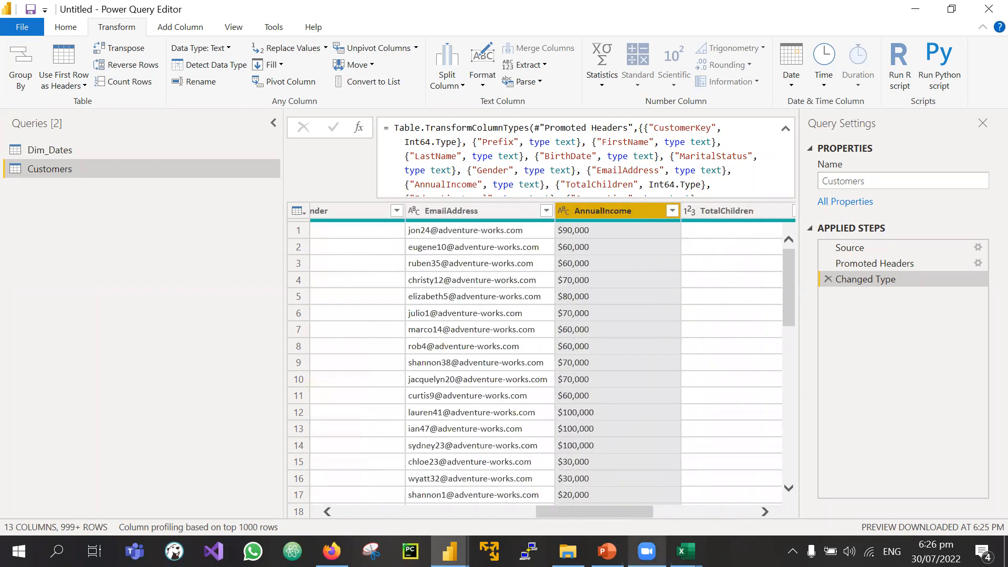
{"action": "left_click", "coordinate": [568, 551]}
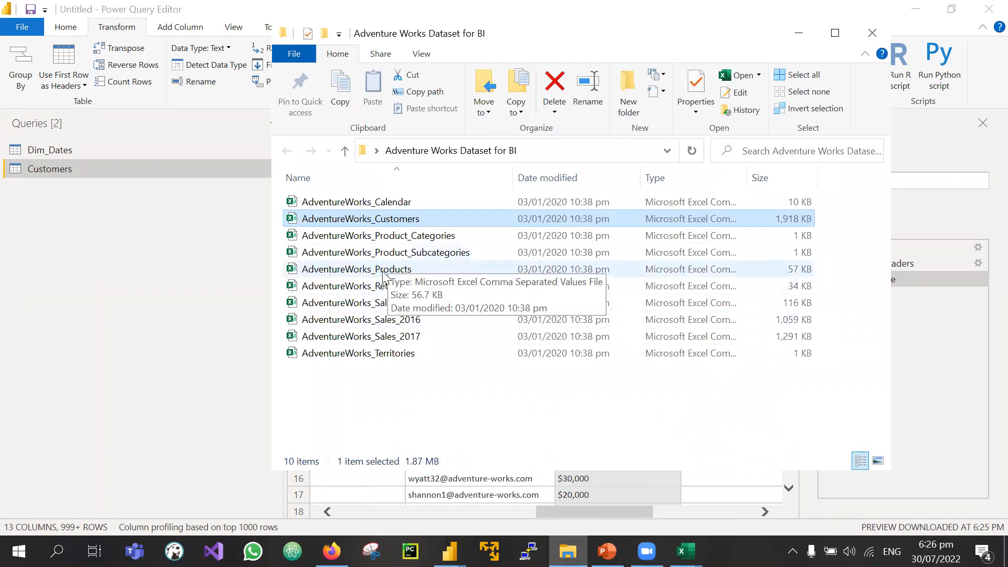
Step: Select AdventureWorks_Products in the dataset folder, then bring the AdventureWorks_Customers workbook forward in Excel
{"action": "left_click", "coordinate": [347, 270]}
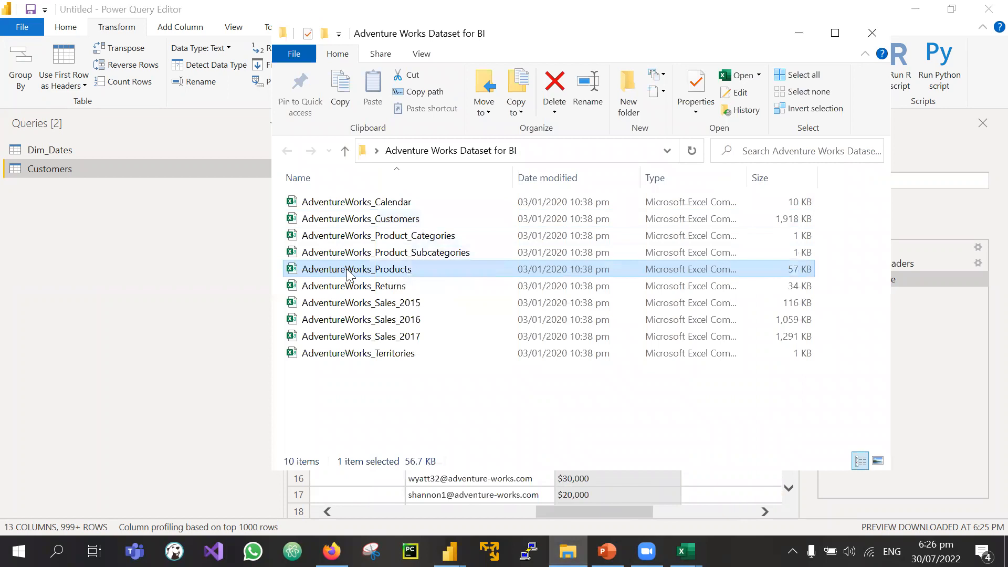
{"action": "left_click", "coordinate": [686, 551]}
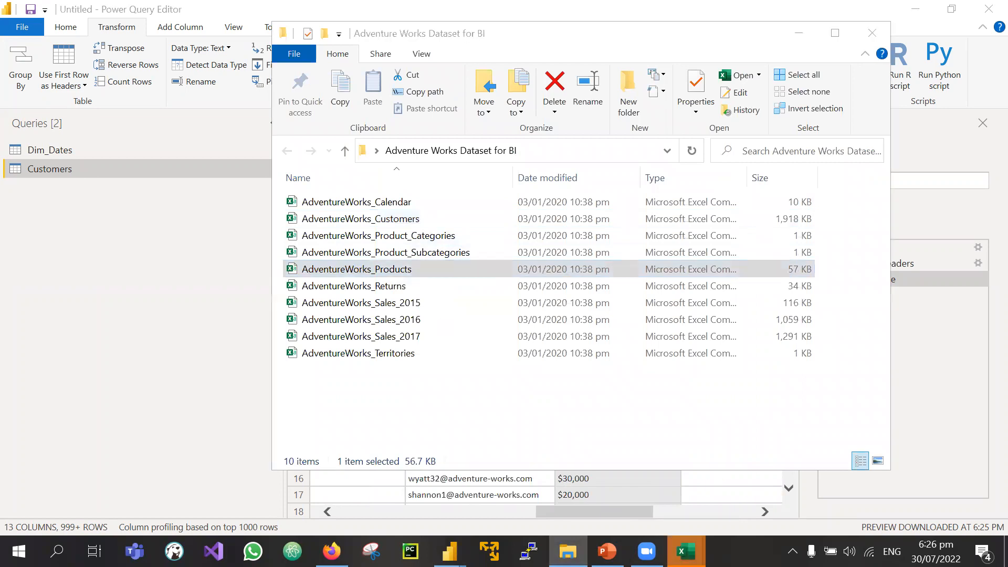
{"action": "left_click", "coordinate": [737, 495]}
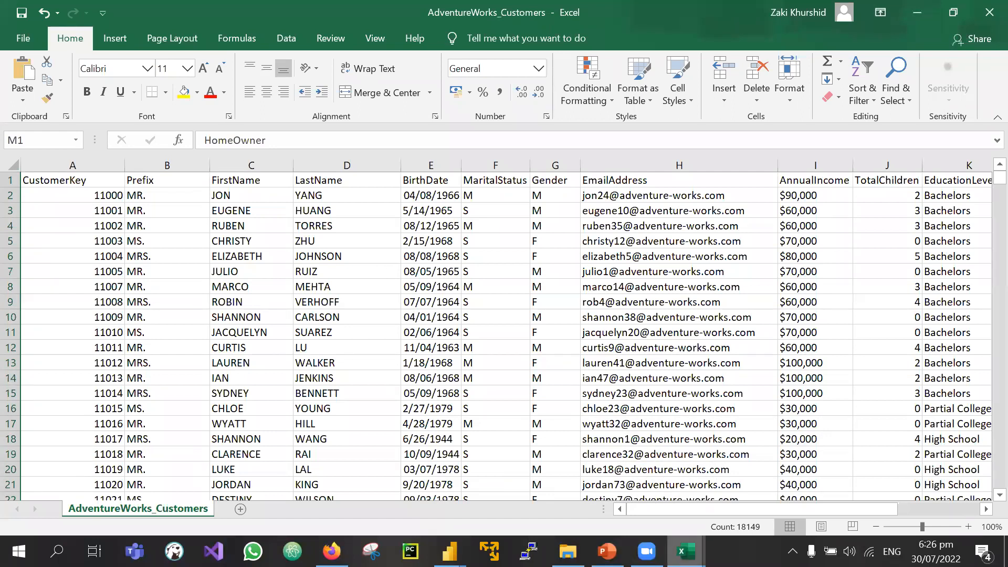
Step: Close the AdventureWorks_Calendar workbook without saving and switch to AdventureWorks_Products
{"action": "left_click", "coordinate": [686, 552]}
{"action": "left_click", "coordinate": [525, 480]}
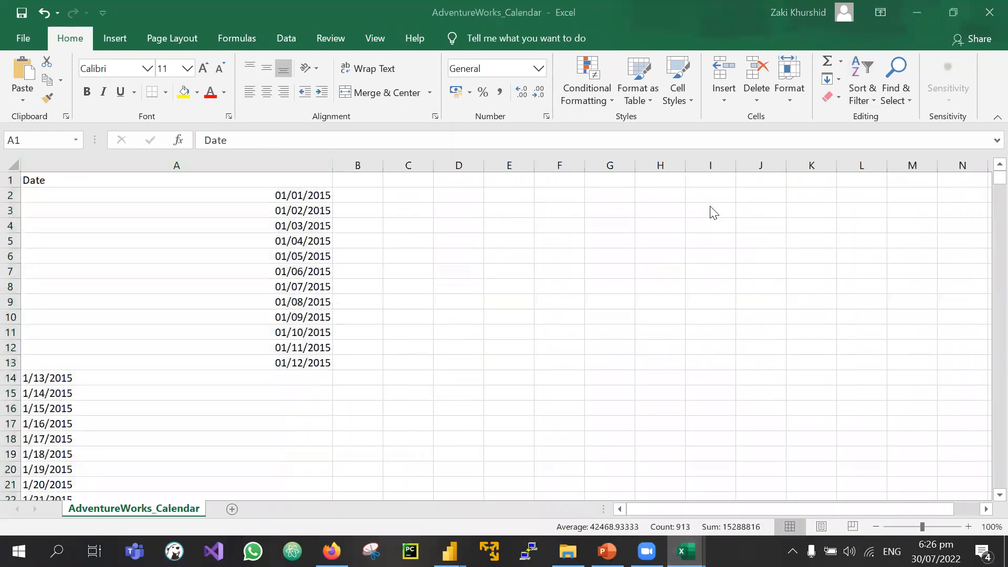
{"action": "left_click", "coordinate": [503, 298]}
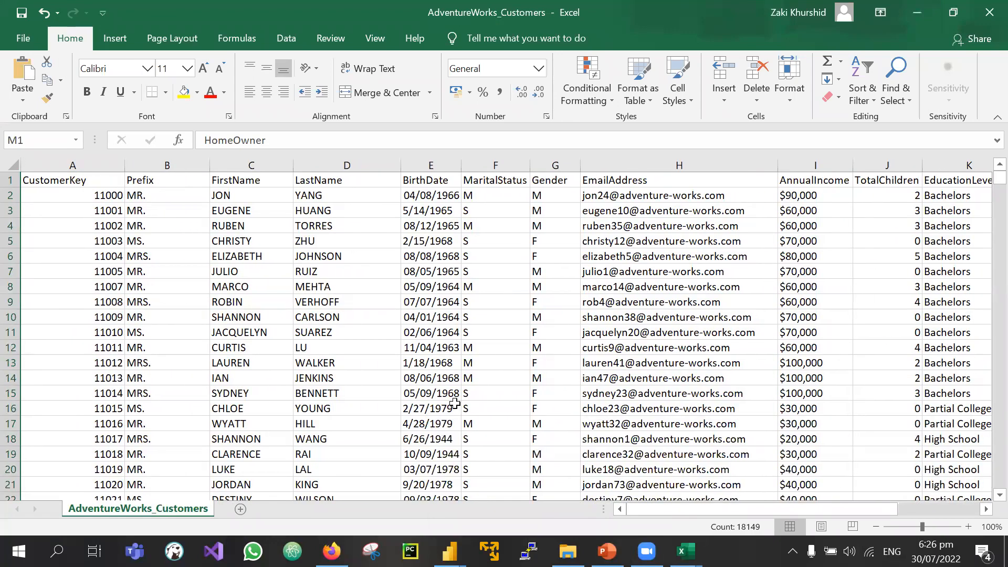
{"action": "left_click", "coordinate": [39, 179]}
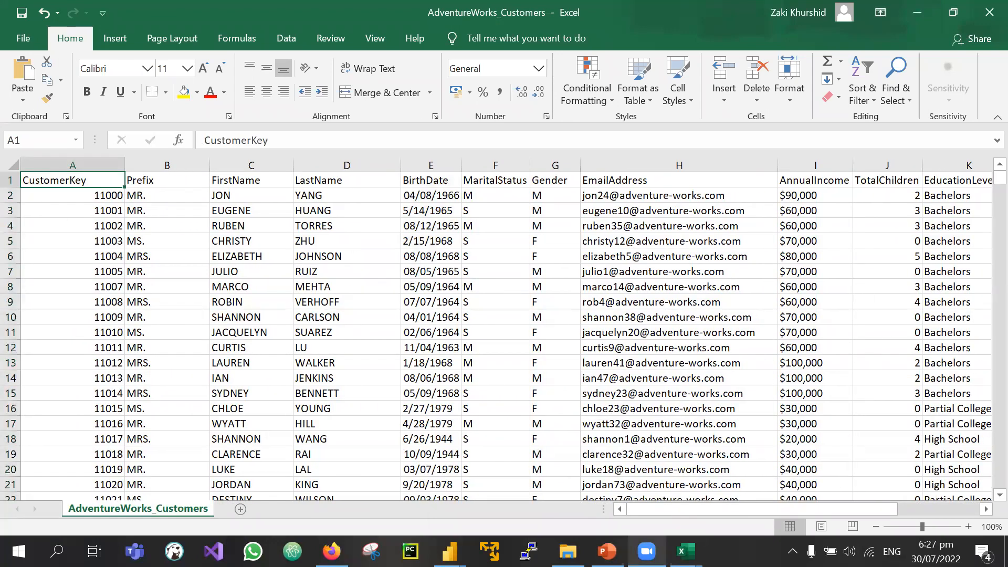
{"action": "mouse_move", "coordinate": [685, 551]}
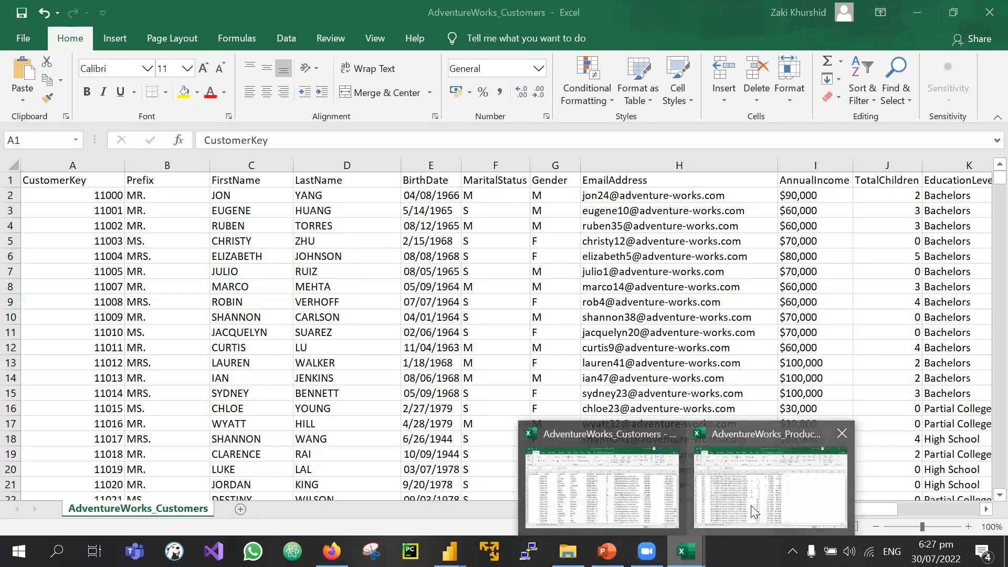
{"action": "left_click", "coordinate": [750, 505]}
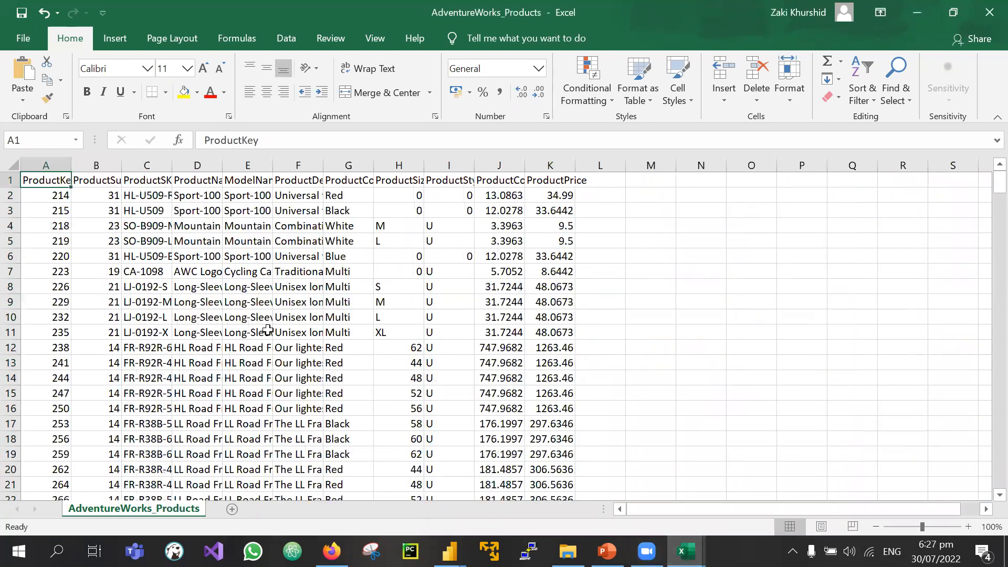
Step: AutoFit Products columns A–F, from ProductKey through ProductDescription
{"action": "double_click", "coordinate": [71, 165]}
{"action": "double_click", "coordinate": [137, 165]}
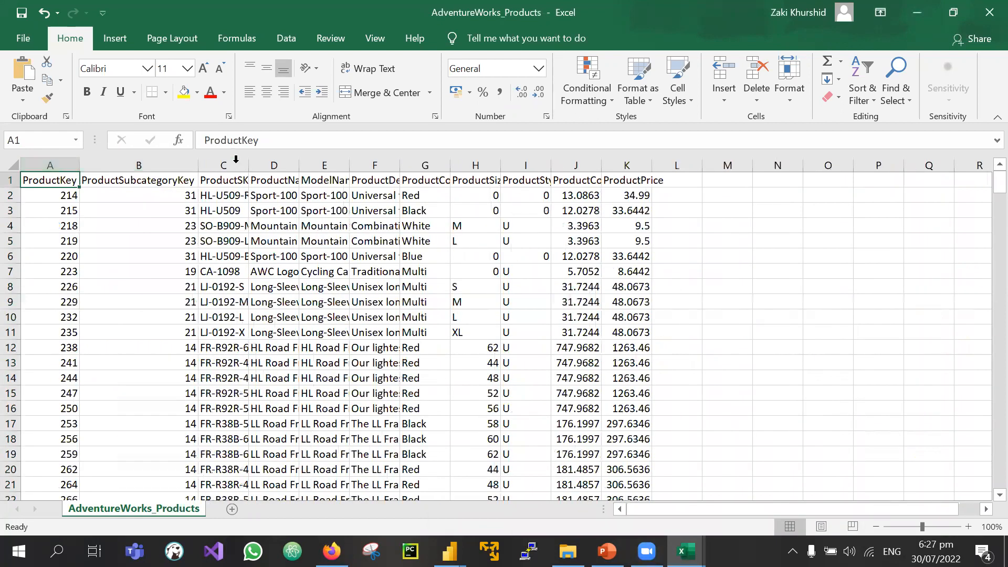
{"action": "left_click", "coordinate": [255, 162]}
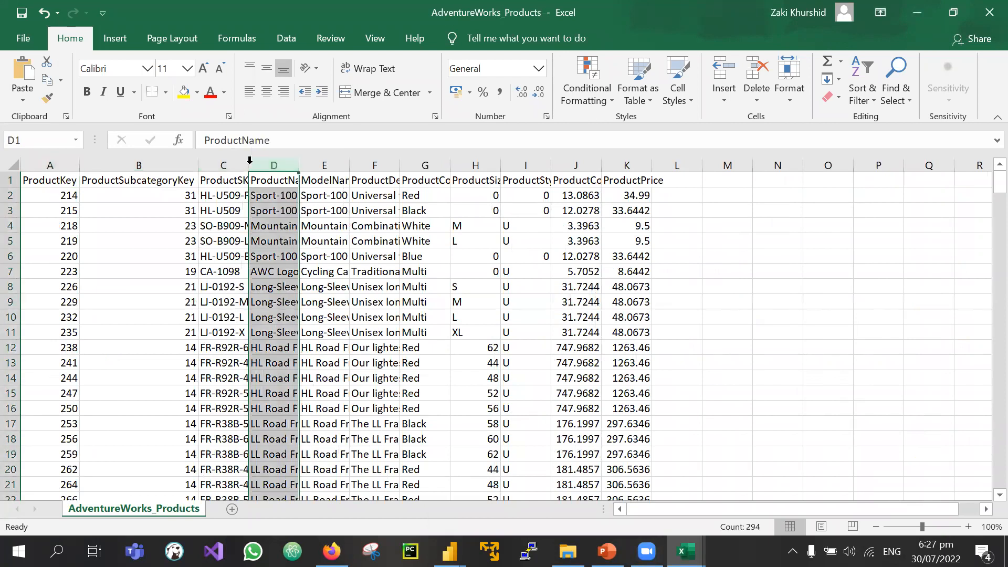
{"action": "double_click", "coordinate": [249, 165]}
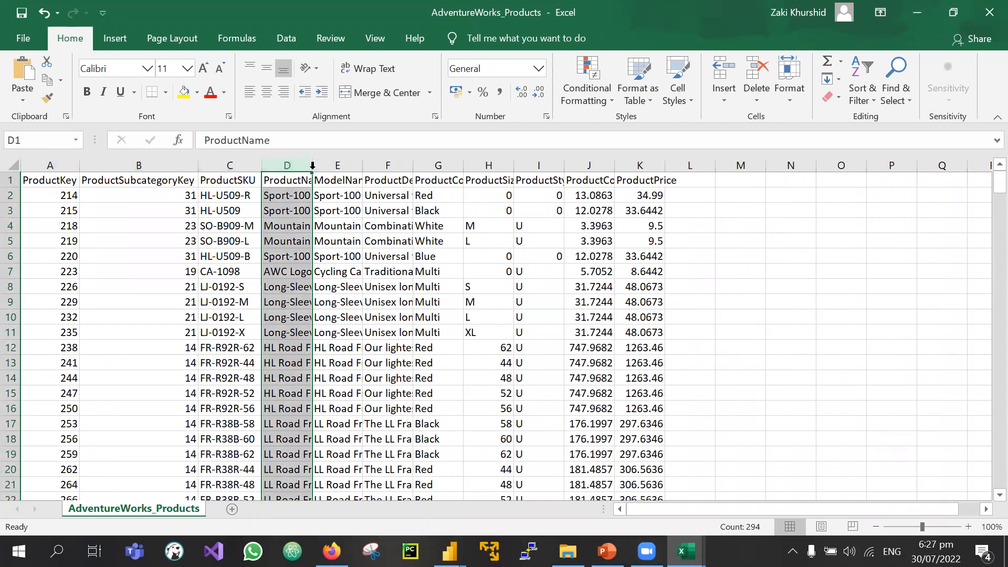
{"action": "double_click", "coordinate": [313, 165]}
{"action": "double_click", "coordinate": [488, 165]}
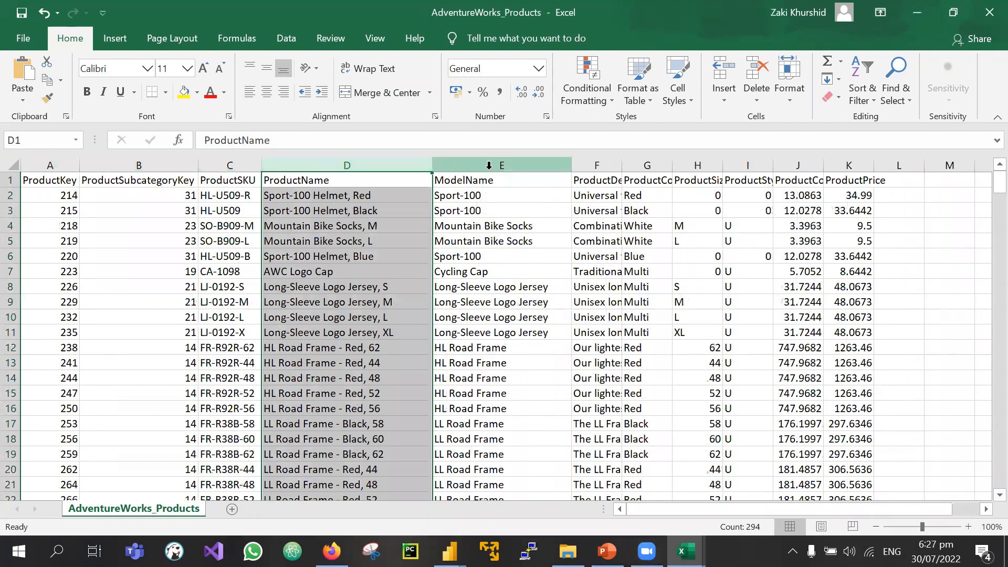
{"action": "double_click", "coordinate": [619, 165]}
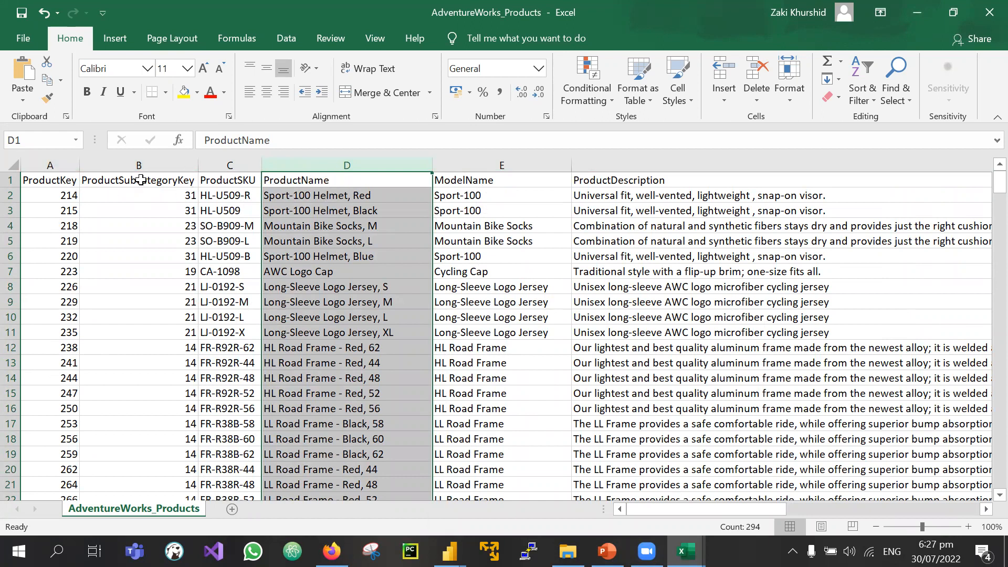
Step: AutoFit columns I–K so ProductStyle, ProductCost and ProductPrice display fully
{"action": "scroll", "coordinate": [159, 178], "scroll_direction": "right", "scroll_amount": 1}
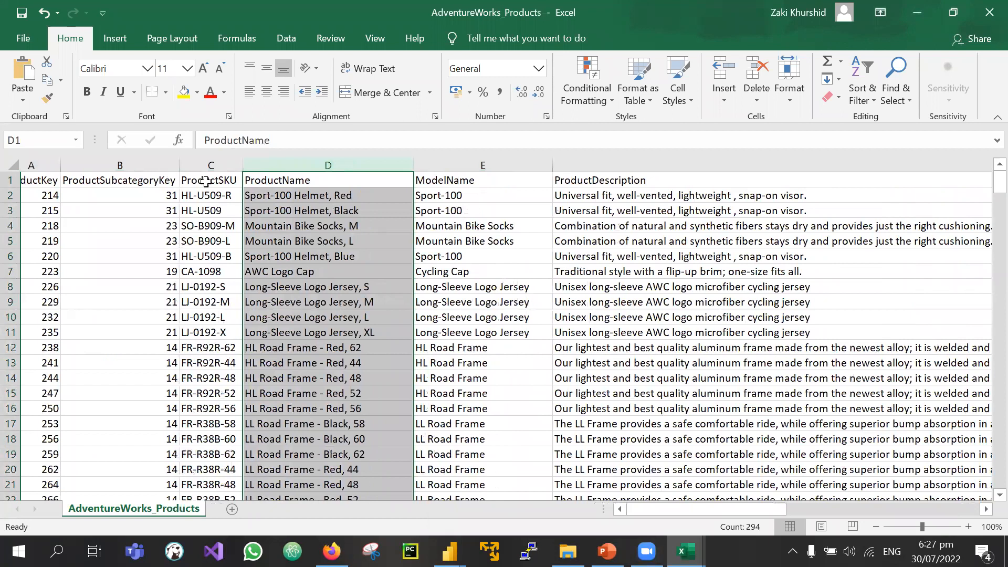
{"action": "scroll", "coordinate": [206, 181], "scroll_direction": "left", "scroll_amount": 1}
{"action": "scroll", "coordinate": [239, 176], "scroll_direction": "right", "scroll_amount": 5}
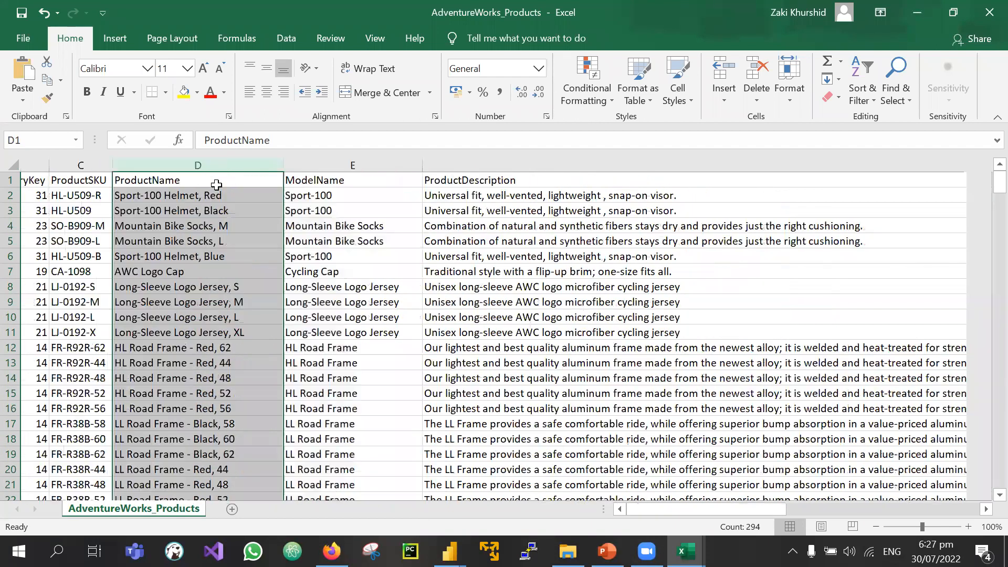
{"action": "scroll", "coordinate": [339, 179], "scroll_direction": "right", "scroll_amount": 8}
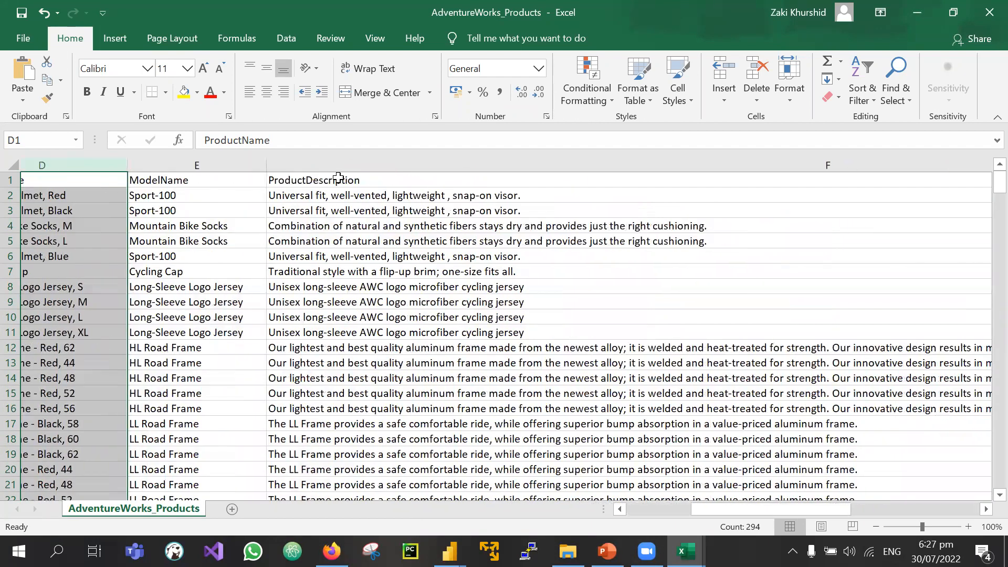
{"action": "scroll", "coordinate": [349, 180], "scroll_direction": "right", "scroll_amount": 6}
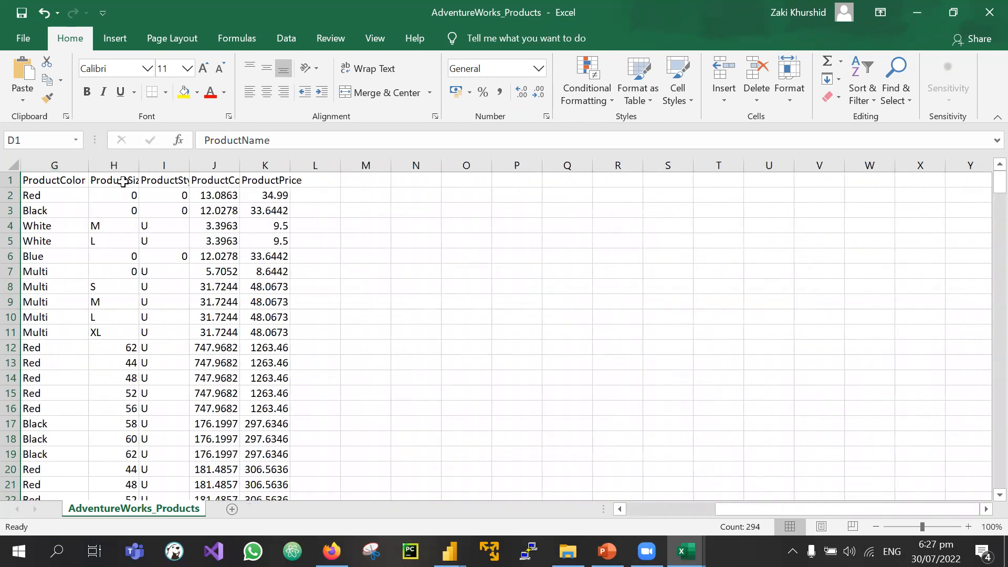
{"action": "double_click", "coordinate": [186, 162]}
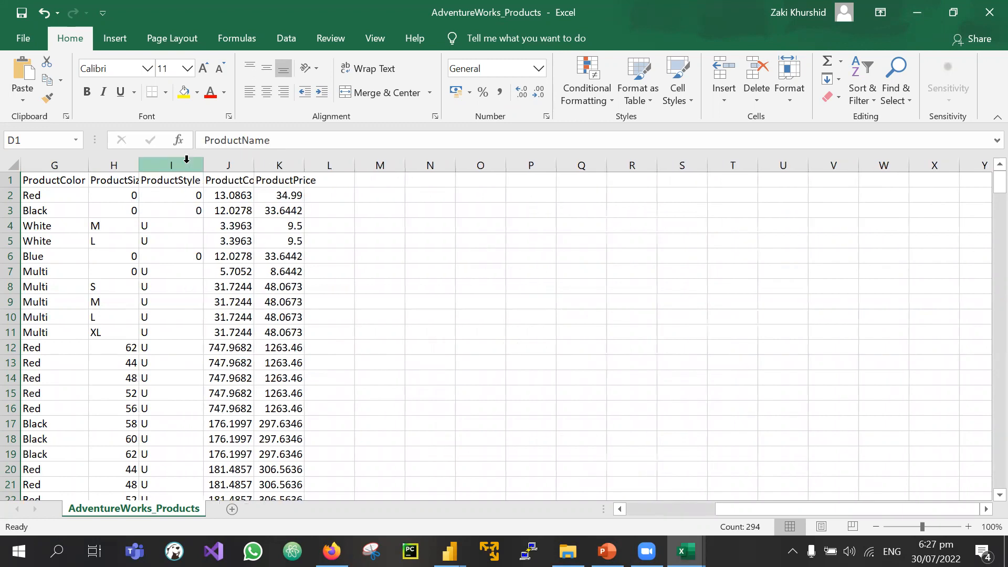
{"action": "double_click", "coordinate": [254, 165]}
{"action": "left_click", "coordinate": [246, 164]}
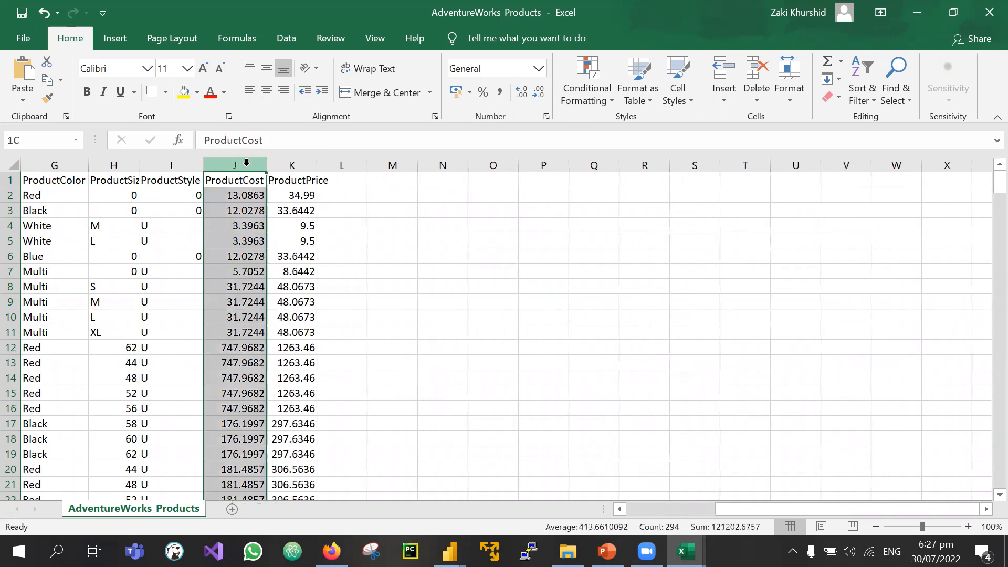
{"action": "double_click", "coordinate": [317, 162]}
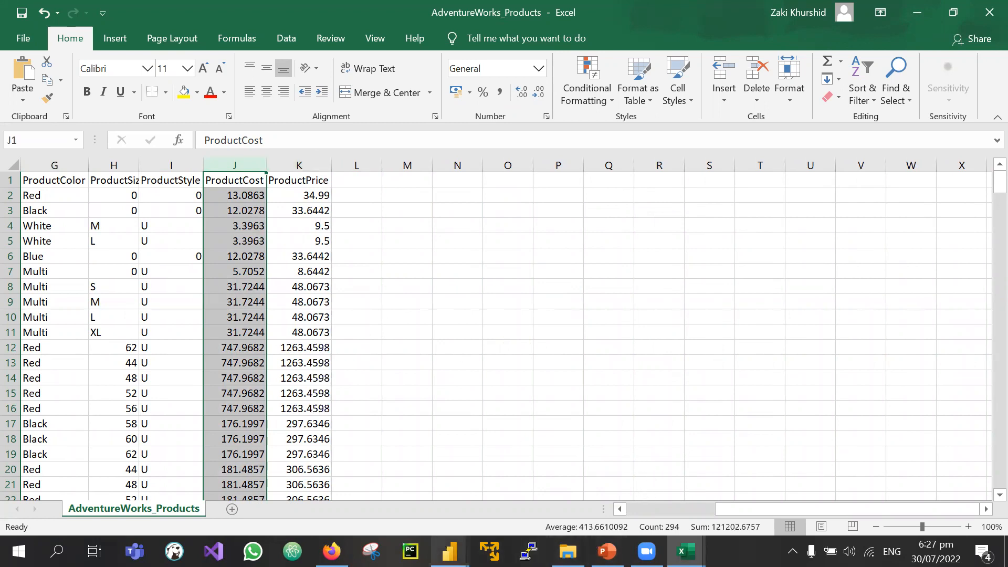
Step: Add a new Text/CSV source in Power Query Editor and open AdventureWorks_Products.csv
{"action": "mouse_move", "coordinate": [449, 551]}
{"action": "left_click", "coordinate": [536, 491]}
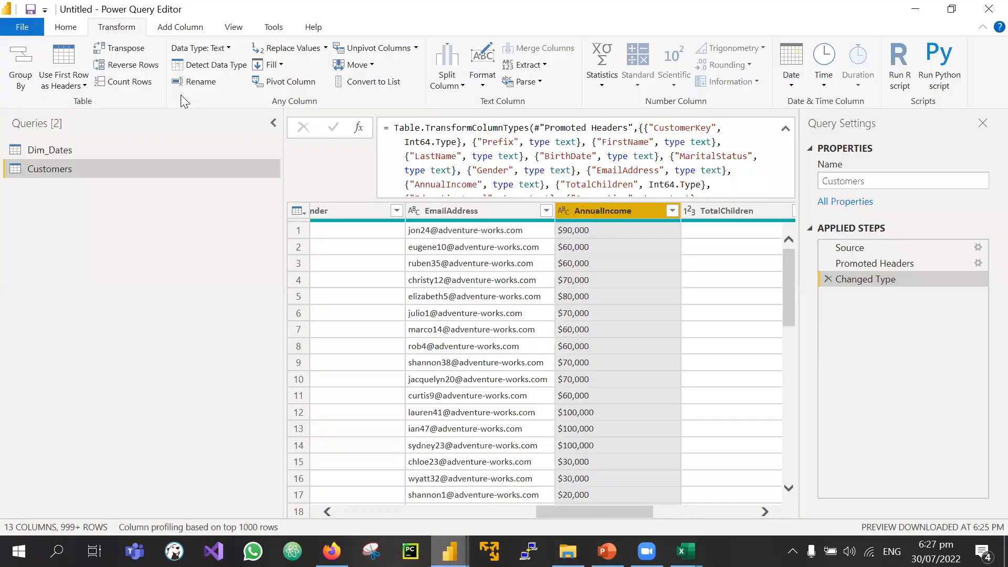
{"action": "left_click", "coordinate": [74, 30]}
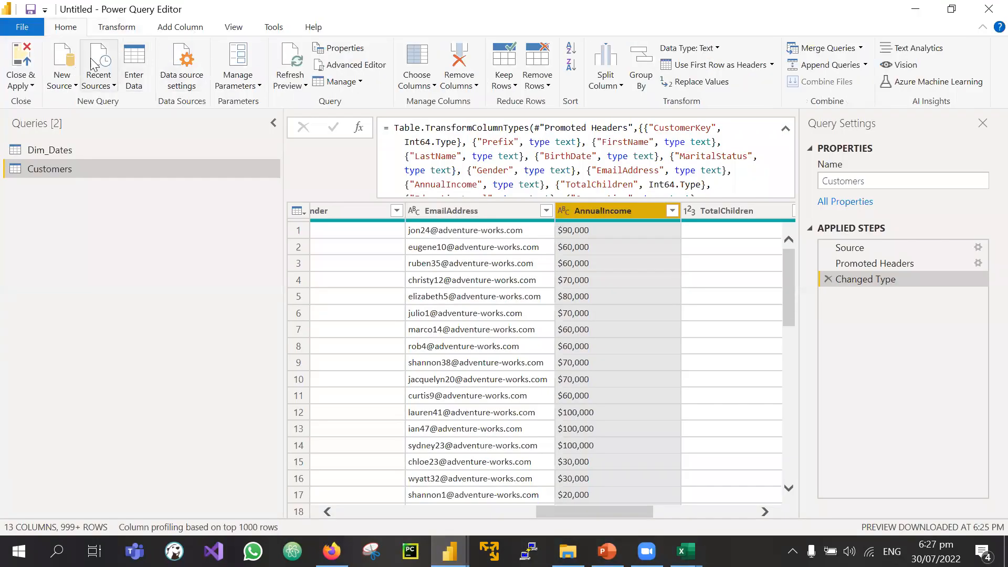
{"action": "left_click", "coordinate": [66, 66]}
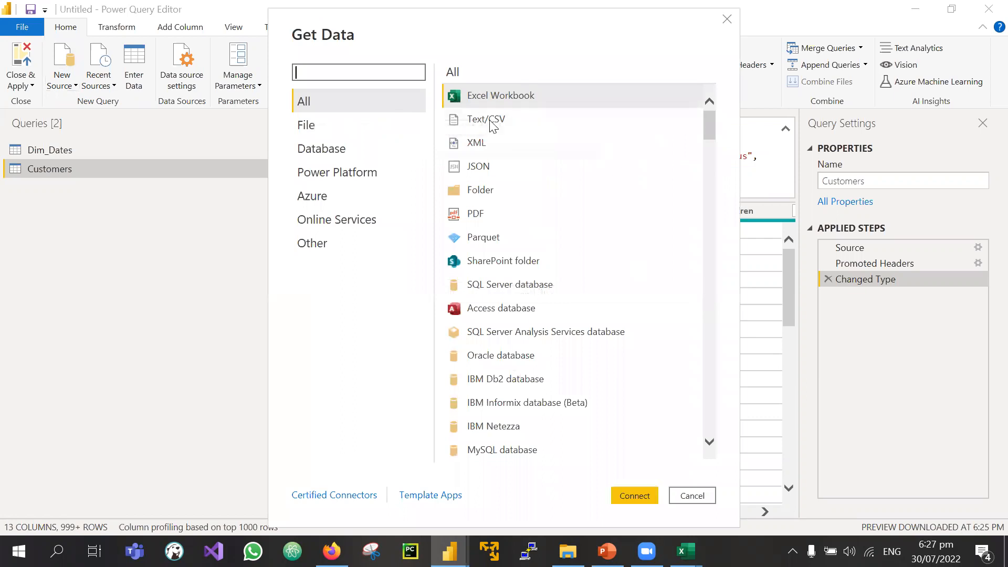
{"action": "left_click", "coordinate": [484, 117]}
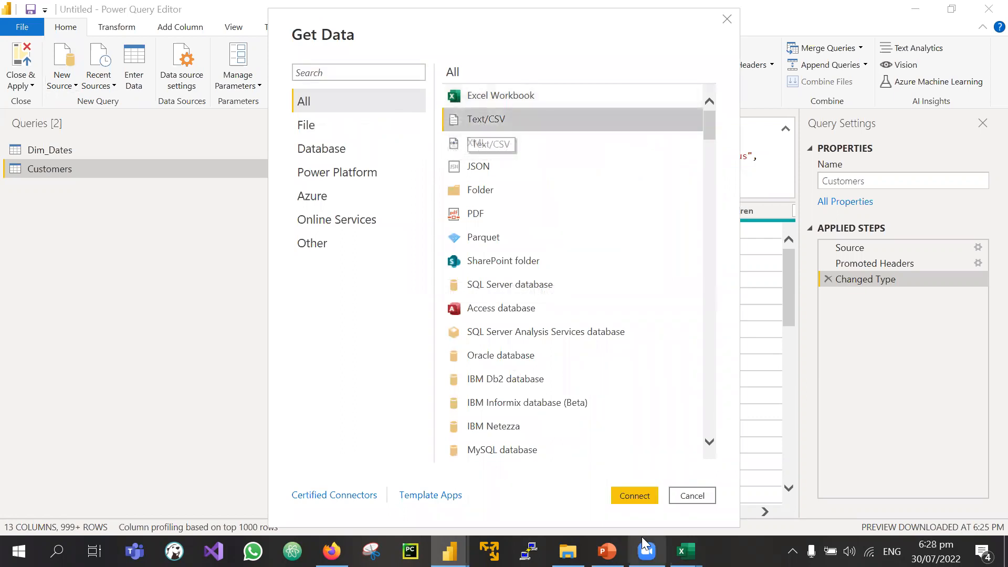
{"action": "left_click", "coordinate": [626, 500]}
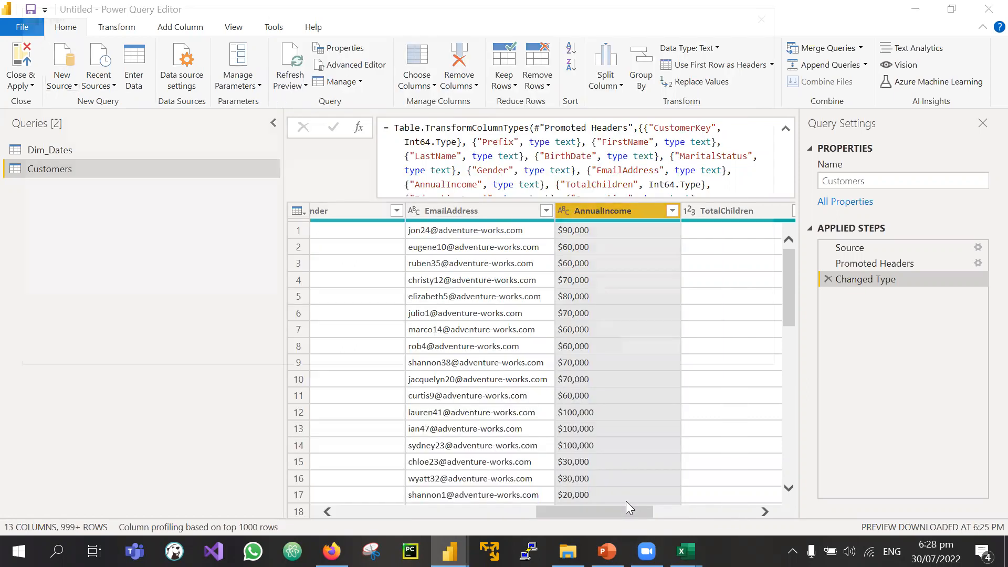
{"action": "left_click", "coordinate": [310, 181]}
{"action": "left_click", "coordinate": [653, 354]}
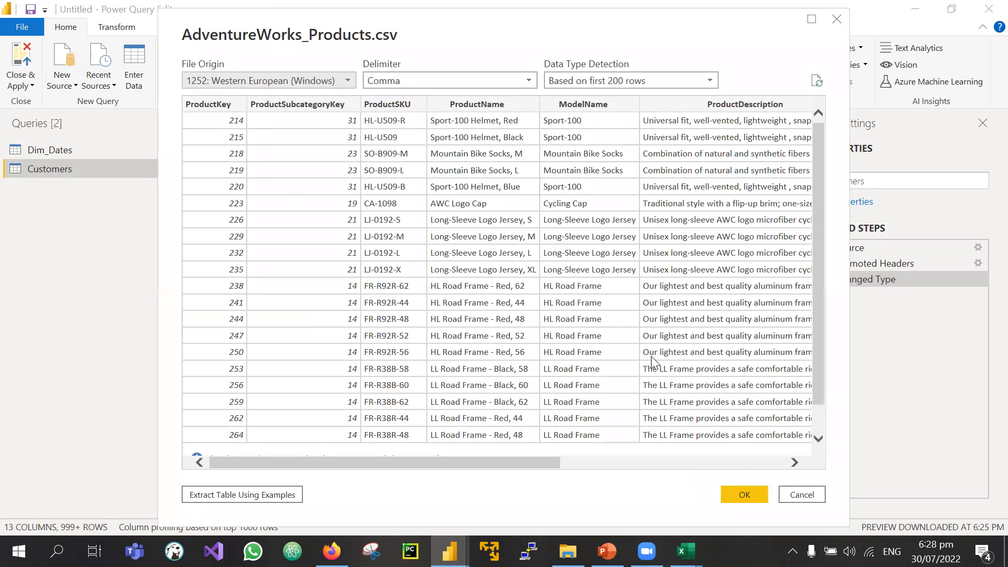
Step: Look over the Calendar and Customers file details in the dataset folder, then close it
{"action": "left_click", "coordinate": [569, 551]}
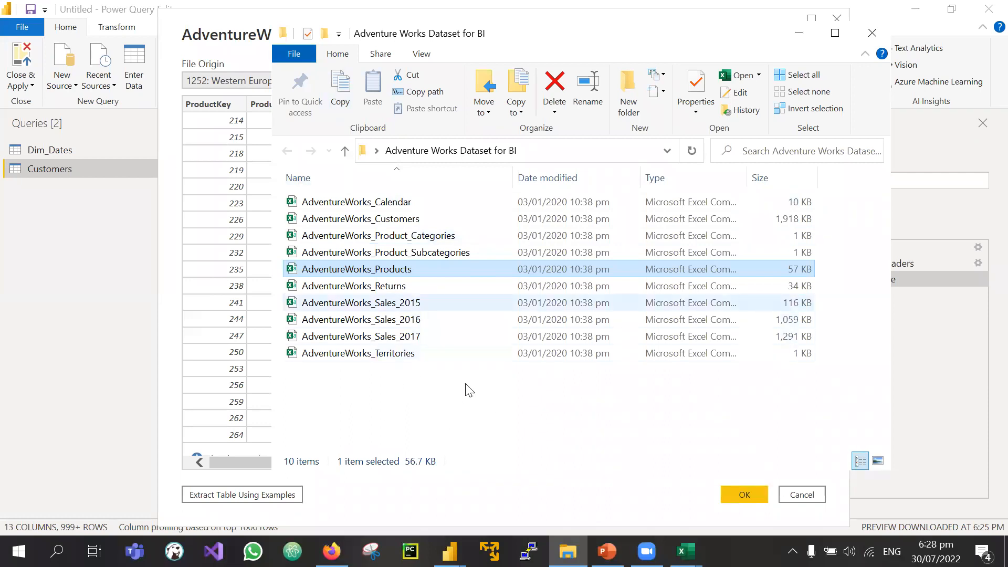
{"action": "left_click", "coordinate": [378, 205]}
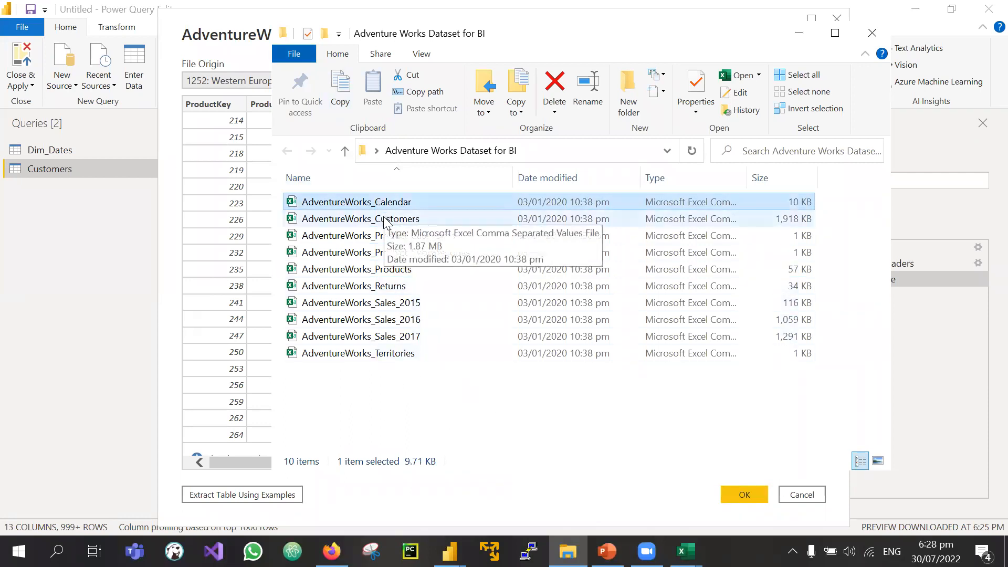
{"action": "left_click", "coordinate": [386, 218]}
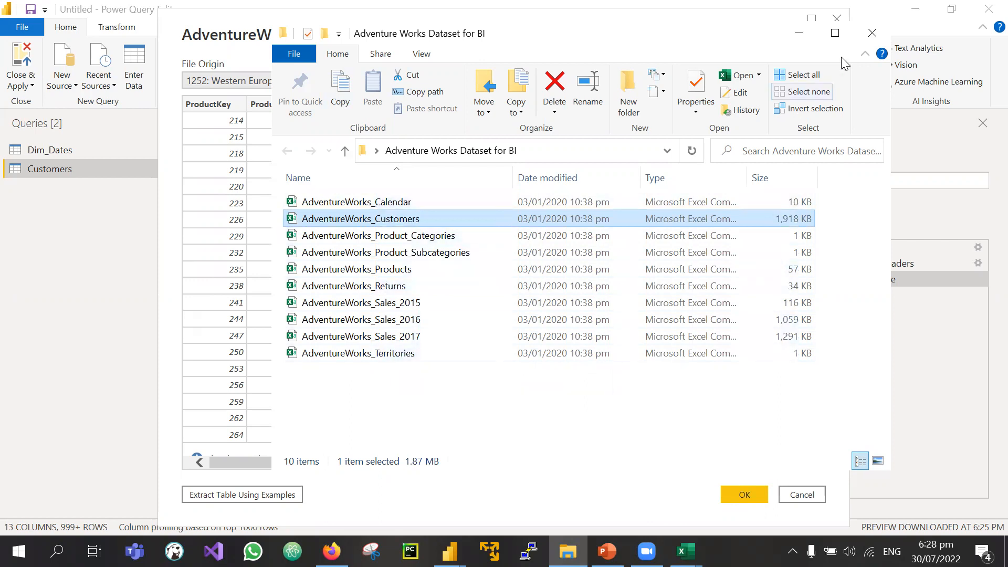
{"action": "left_click", "coordinate": [872, 37]}
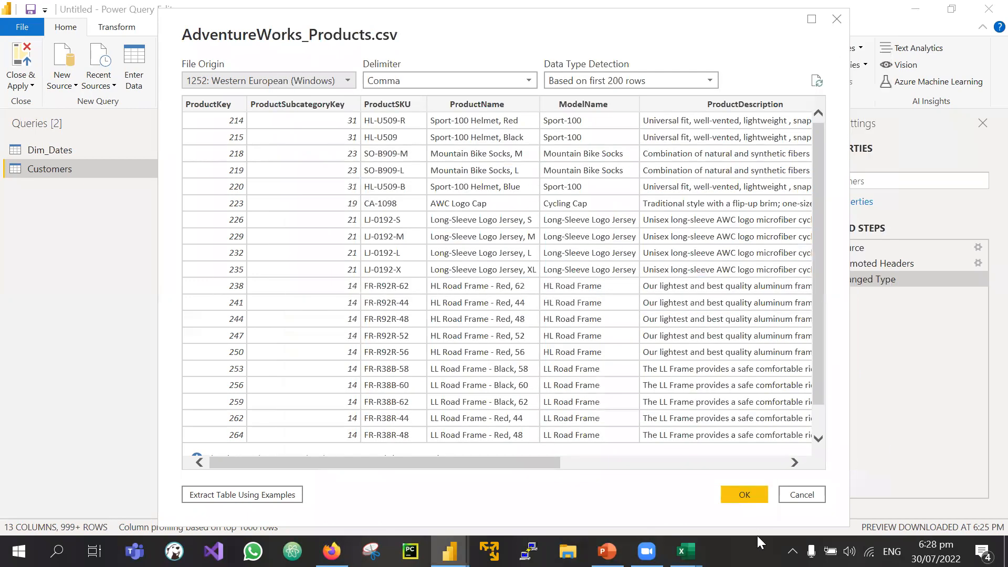
{"action": "left_click", "coordinate": [743, 495]}
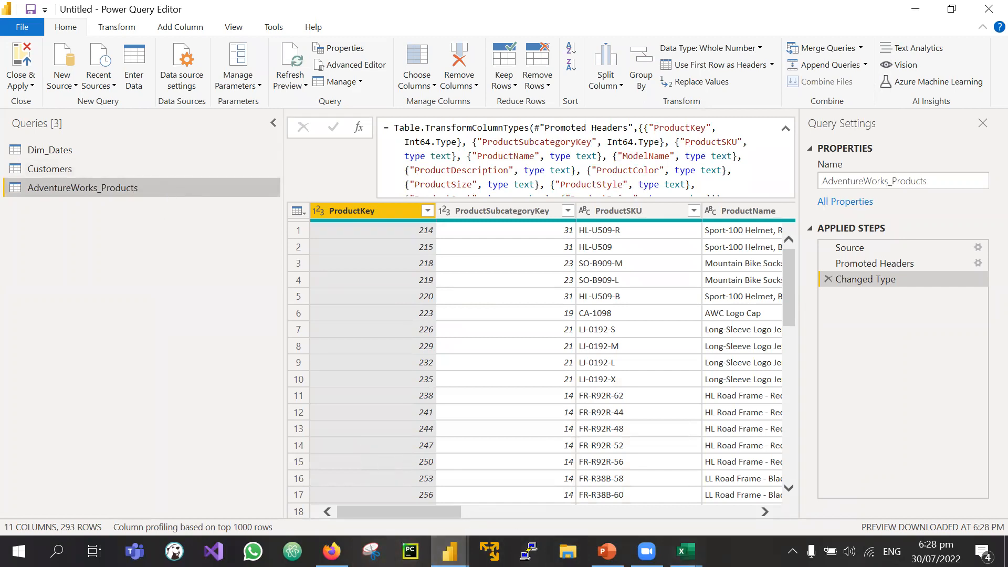
{"action": "left_click", "coordinate": [1007, 559]}
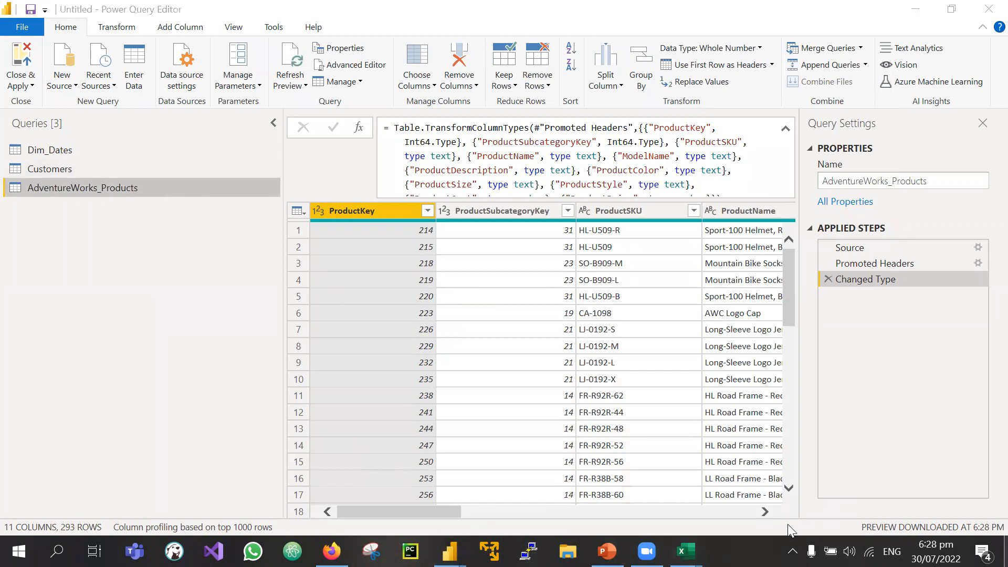
{"action": "double_click", "coordinate": [557, 369]}
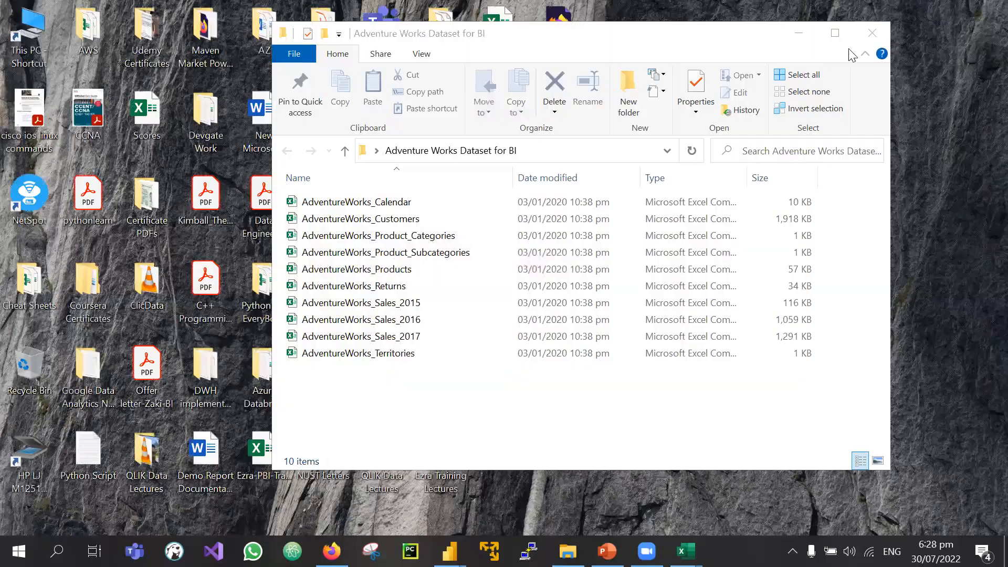
{"action": "key", "text": "alt+F4"}
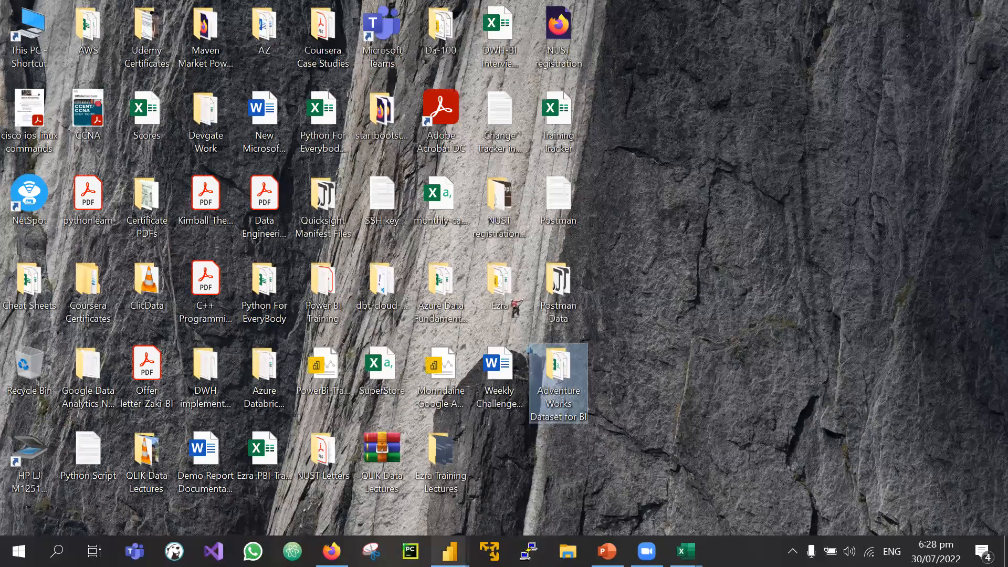
{"action": "left_click", "coordinate": [520, 492]}
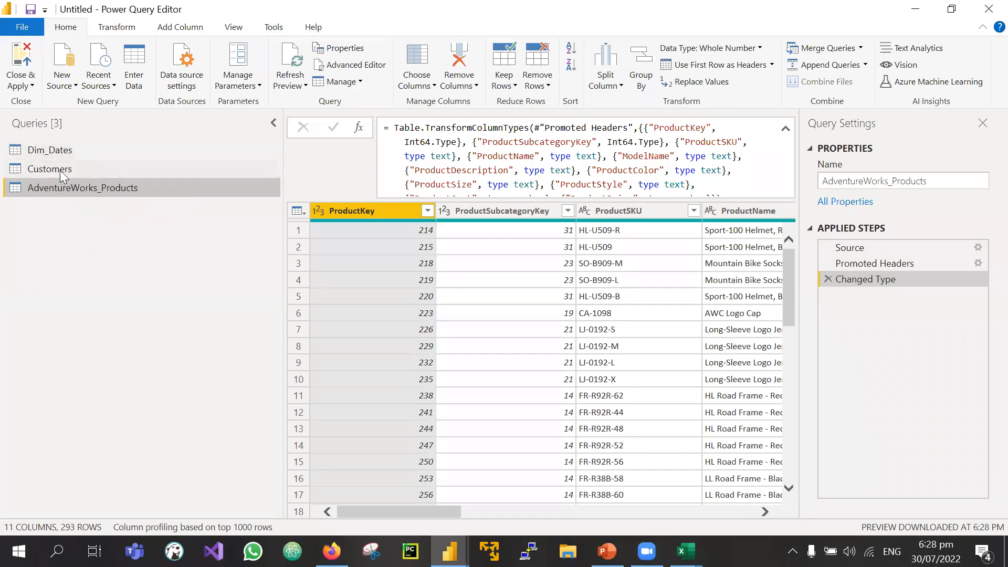
{"action": "left_click", "coordinate": [61, 170]}
Step: Select the Dim_Dates, Customers and AdventureWorks_Products queries and confirm deleting all three
{"action": "left_click", "coordinate": [58, 151]}
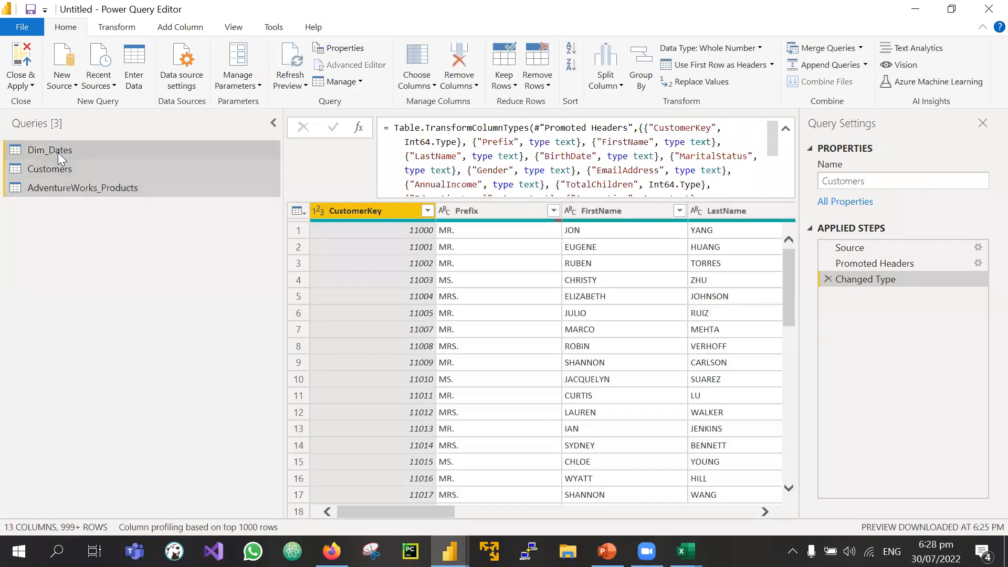
{"action": "key", "text": "Delete"}
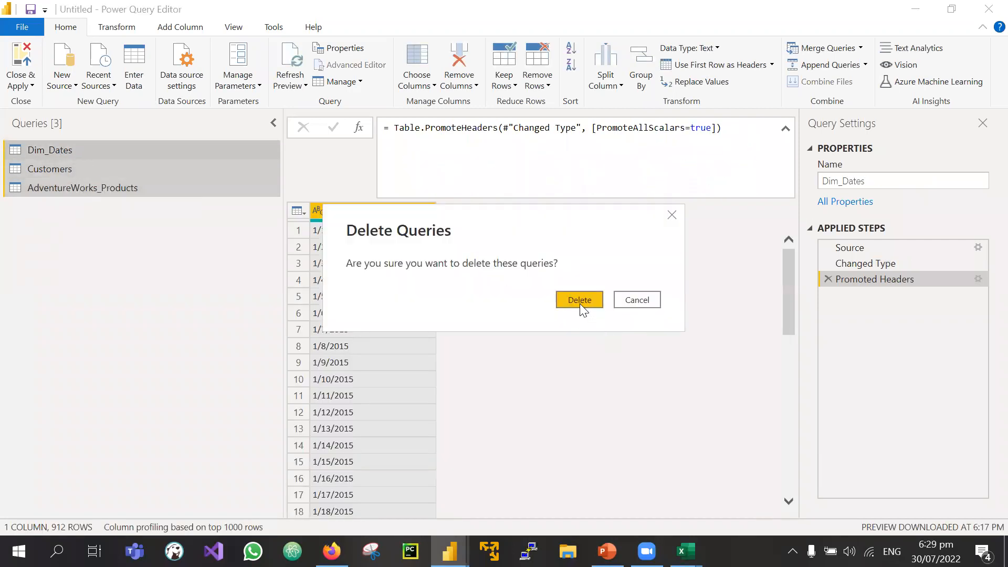
{"action": "left_click", "coordinate": [629, 301]}
{"action": "right_click", "coordinate": [165, 180]}
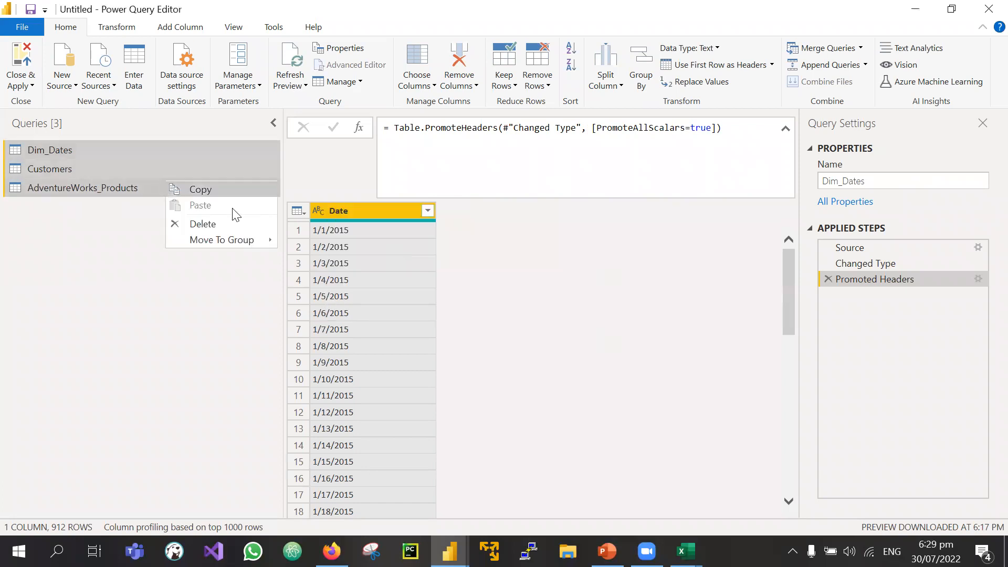
{"action": "left_click", "coordinate": [202, 224]}
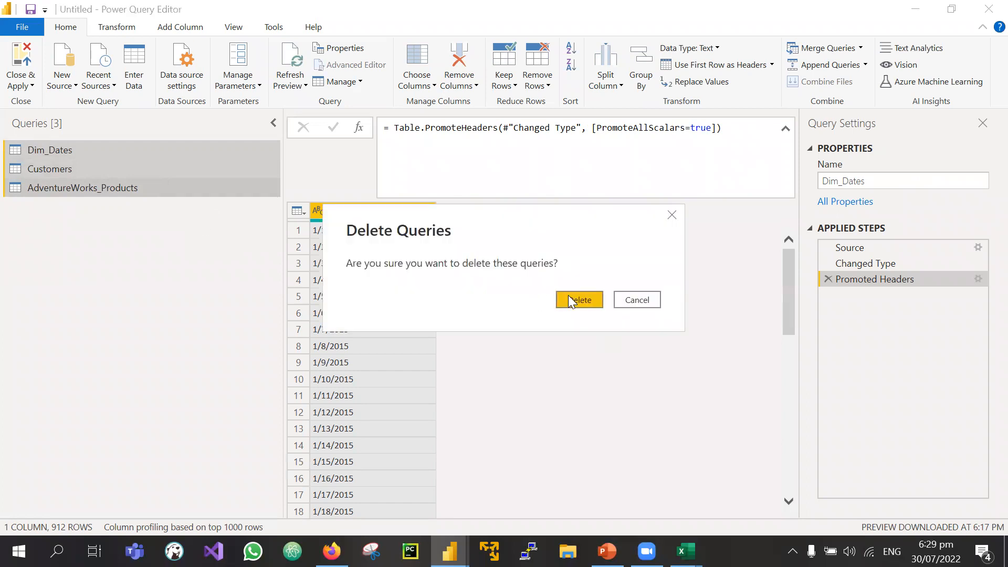
{"action": "left_click", "coordinate": [572, 303]}
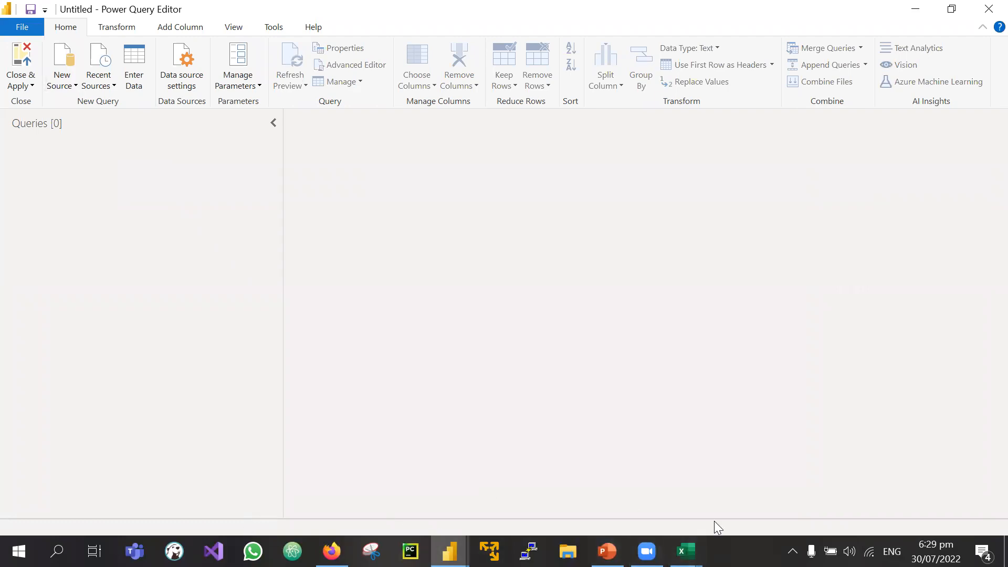
Step: Pick Folder from New Source > More... in Get Data and connect to it
{"action": "left_click", "coordinate": [70, 63]}
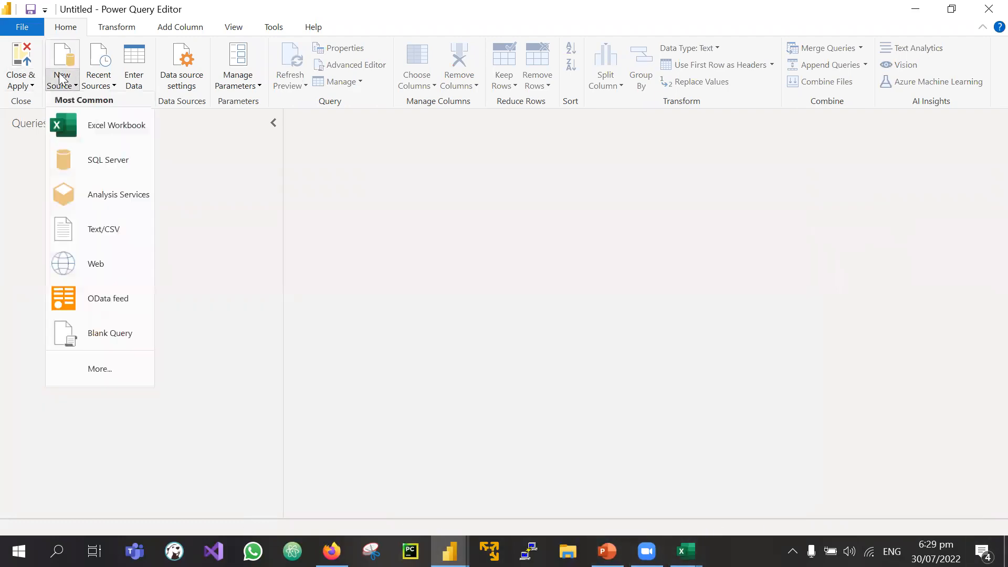
{"action": "left_click", "coordinate": [63, 41]}
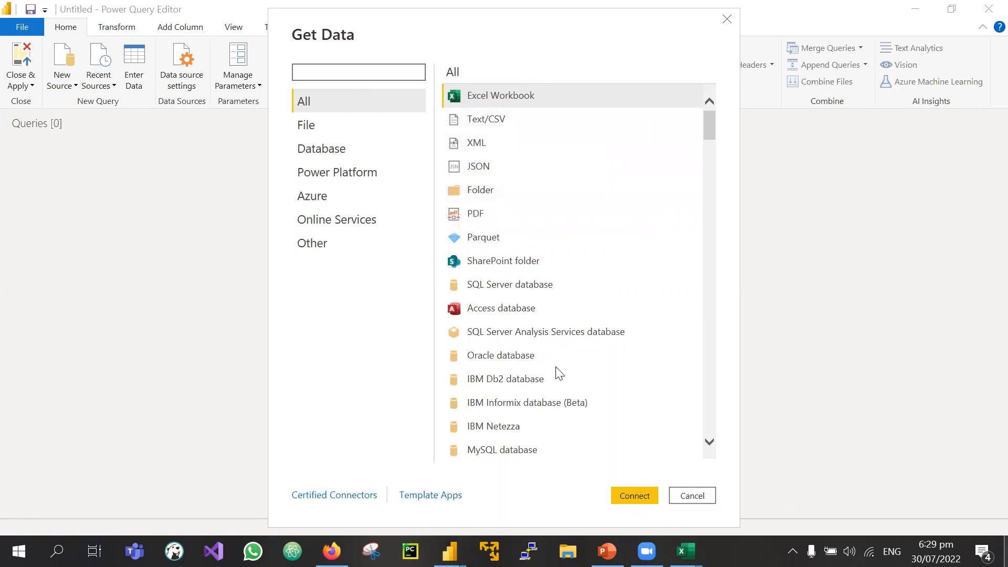
{"action": "key", "text": "super+d"}
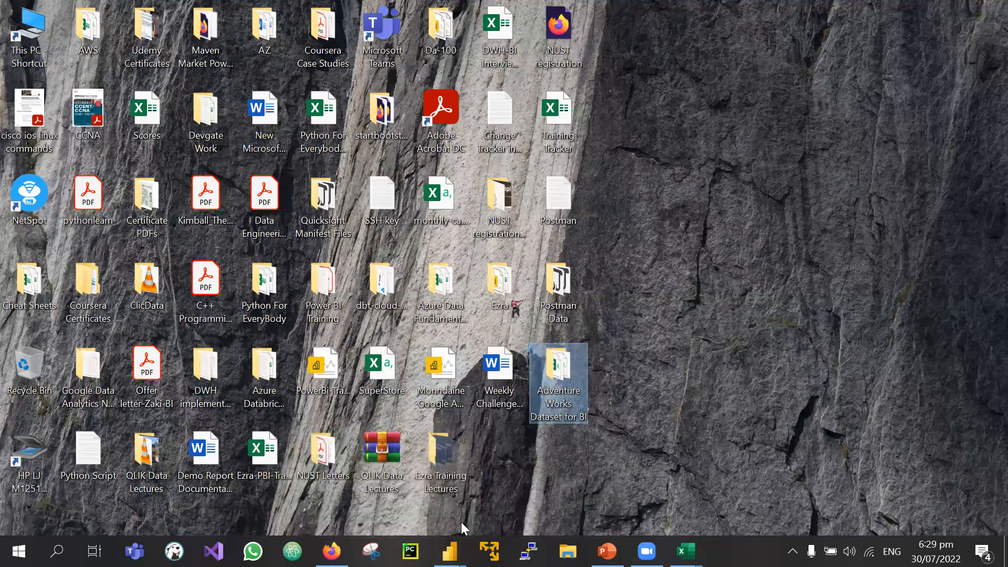
{"action": "mouse_move", "coordinate": [450, 551]}
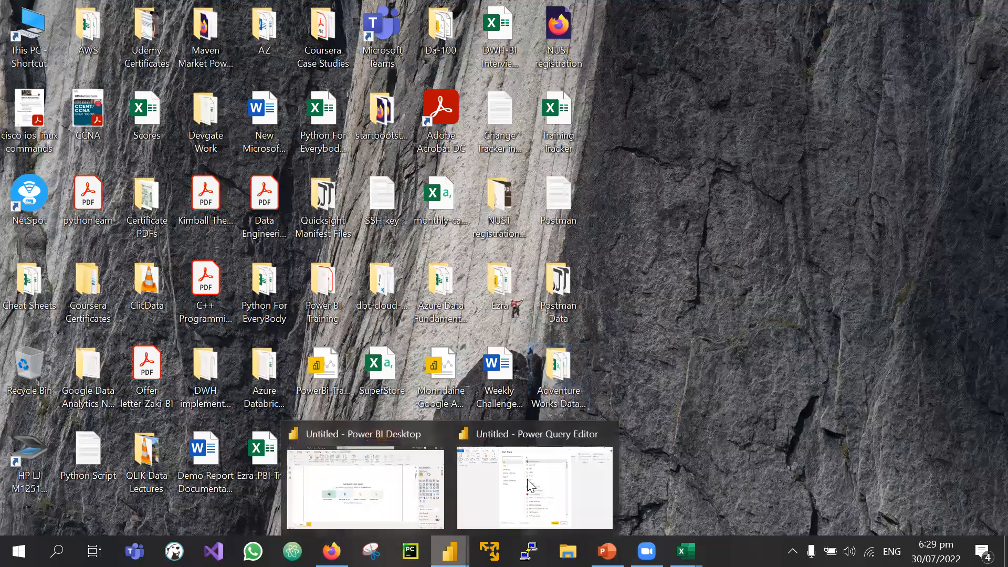
{"action": "left_click", "coordinate": [483, 475]}
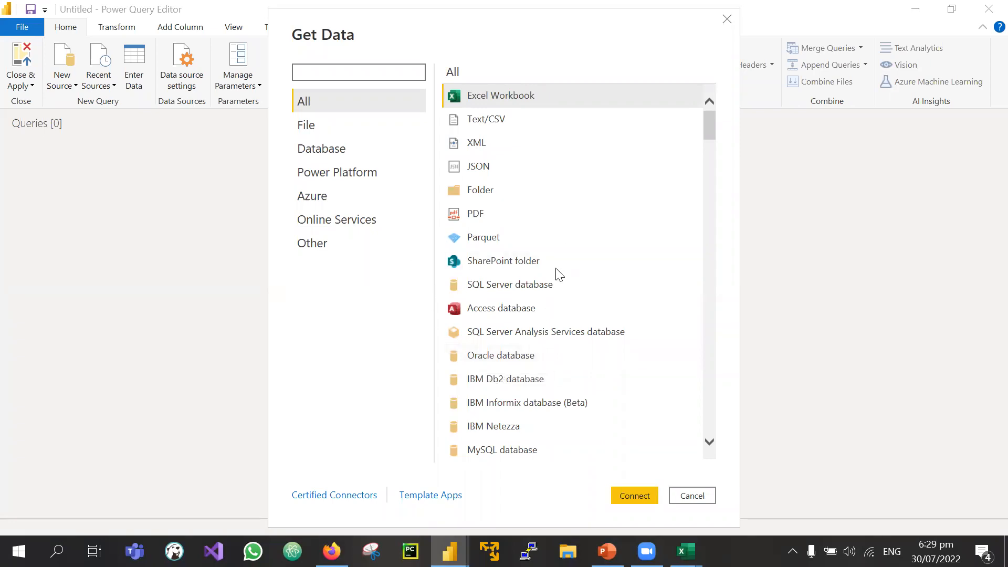
{"action": "left_click", "coordinate": [474, 195]}
{"action": "left_click", "coordinate": [634, 496]}
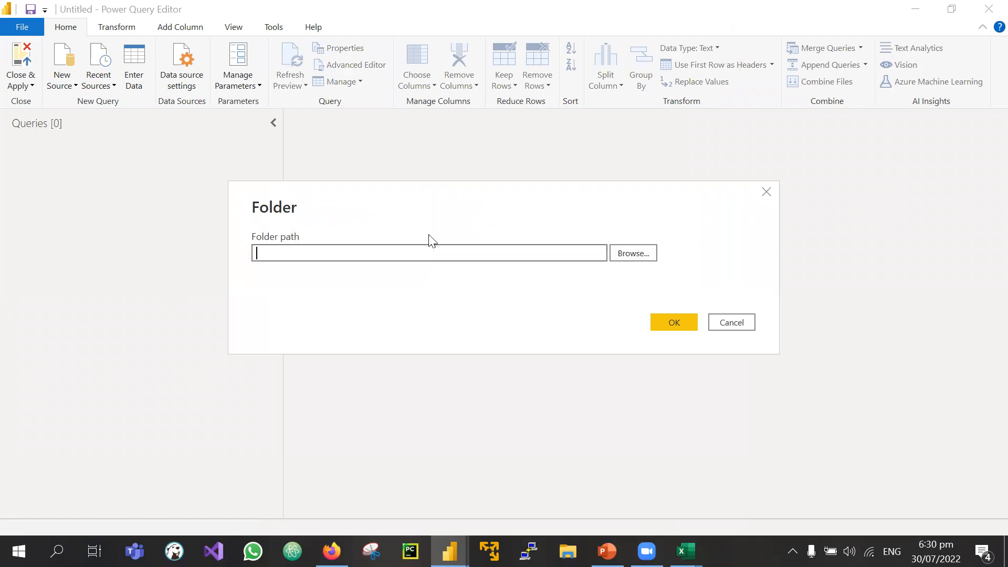
Step: Browse to the 'Adventure Works Dataset for BI' folder and load its ten CSV files
{"action": "left_click", "coordinate": [636, 253]}
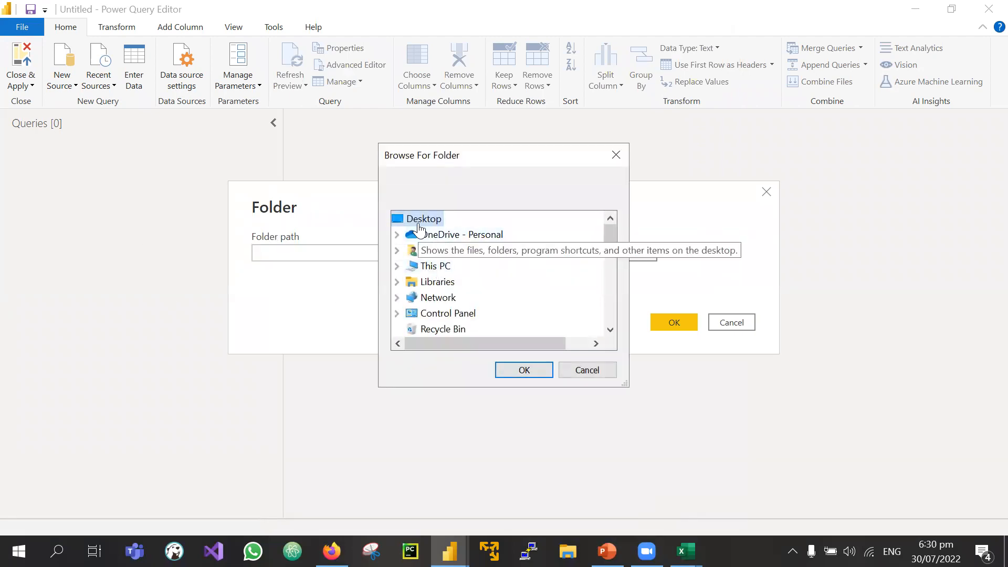
{"action": "scroll", "coordinate": [474, 304], "scroll_direction": "down", "scroll_amount": 3}
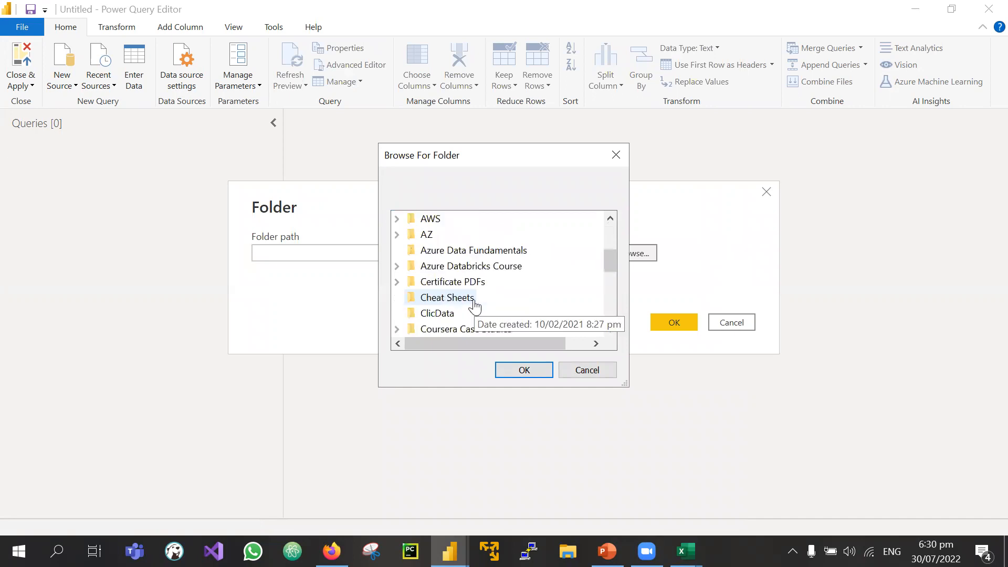
{"action": "left_click", "coordinate": [474, 302]}
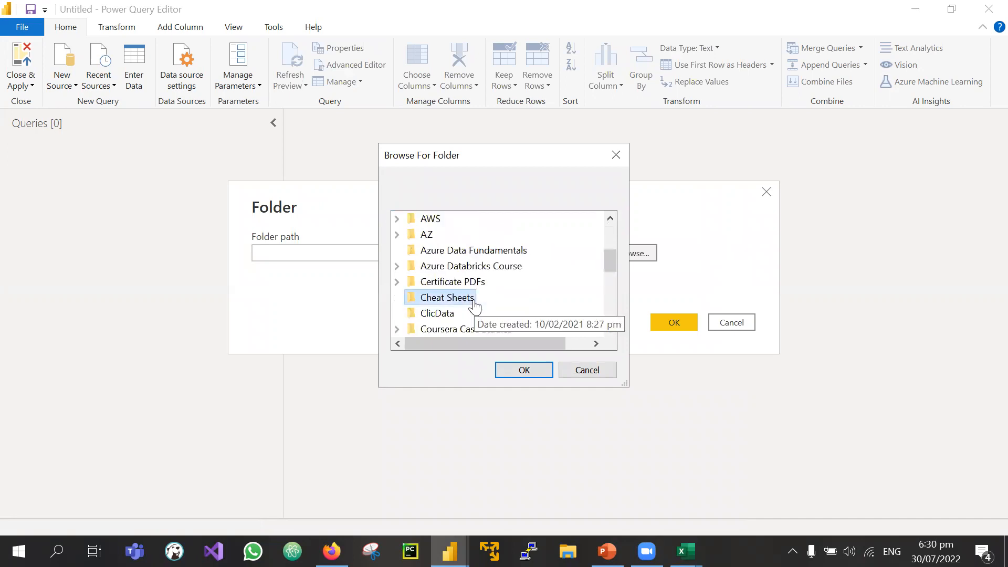
{"action": "key", "text": "a"}
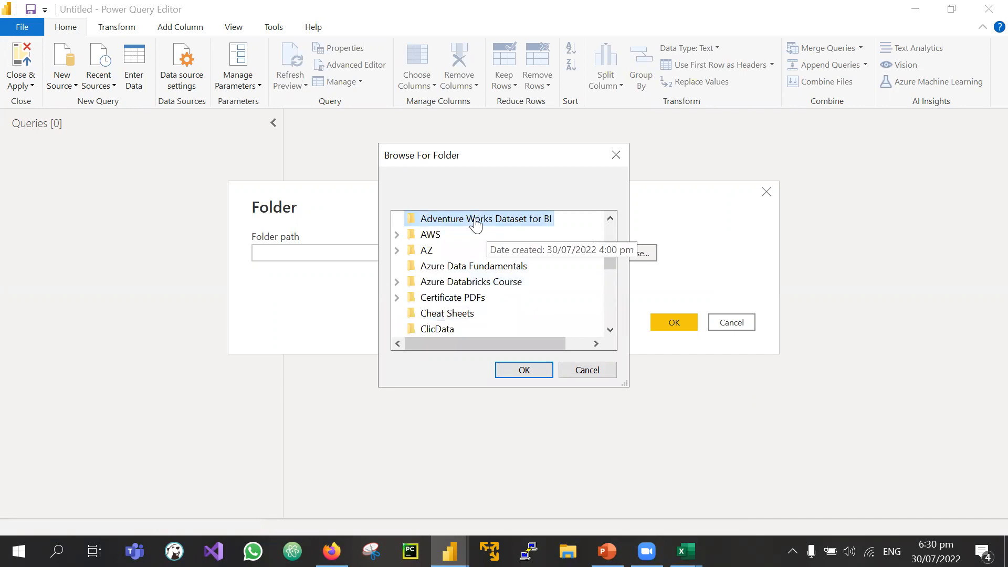
{"action": "left_click", "coordinate": [524, 371]}
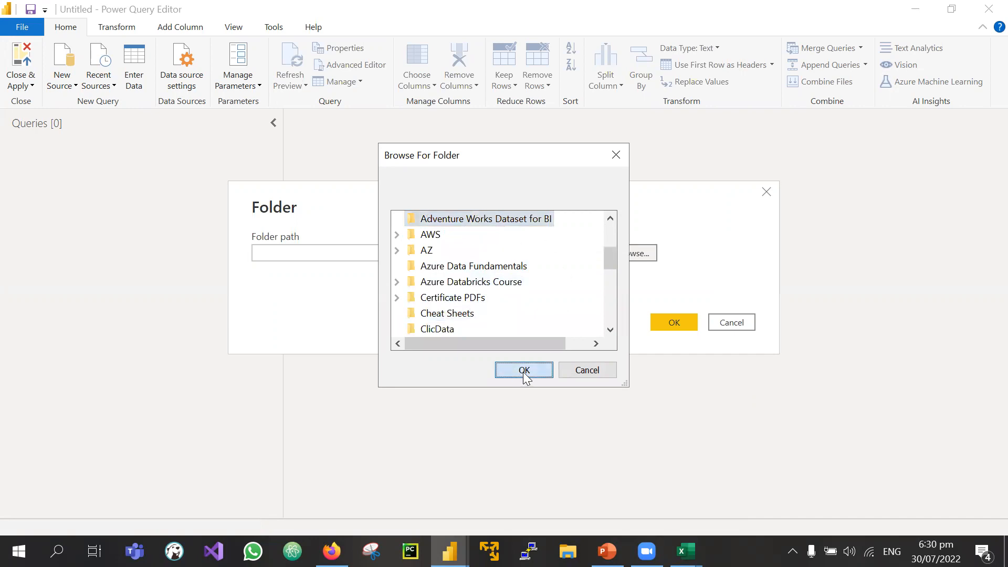
{"action": "left_click", "coordinate": [667, 320]}
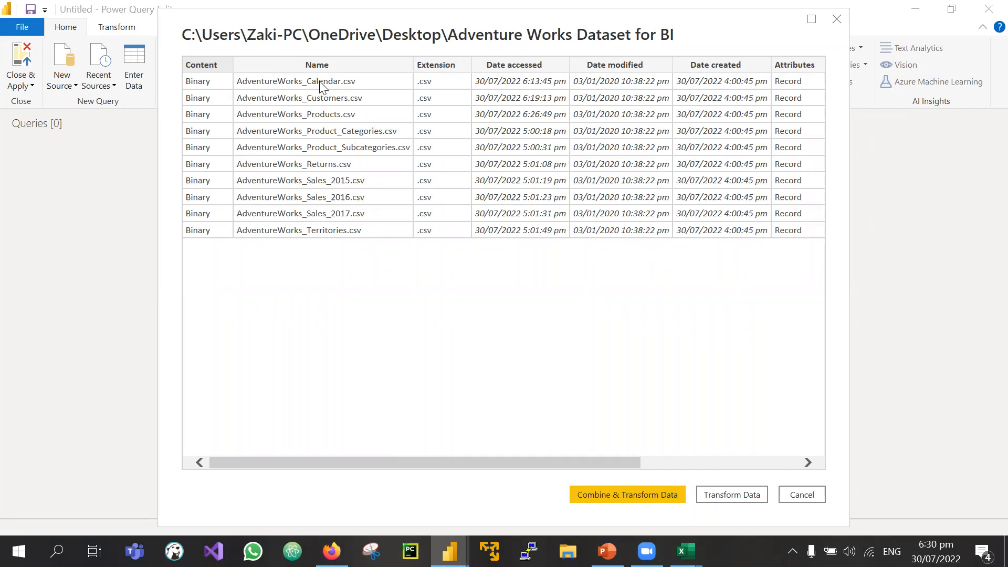
{"action": "scroll", "coordinate": [349, 85], "scroll_direction": "right", "scroll_amount": 2}
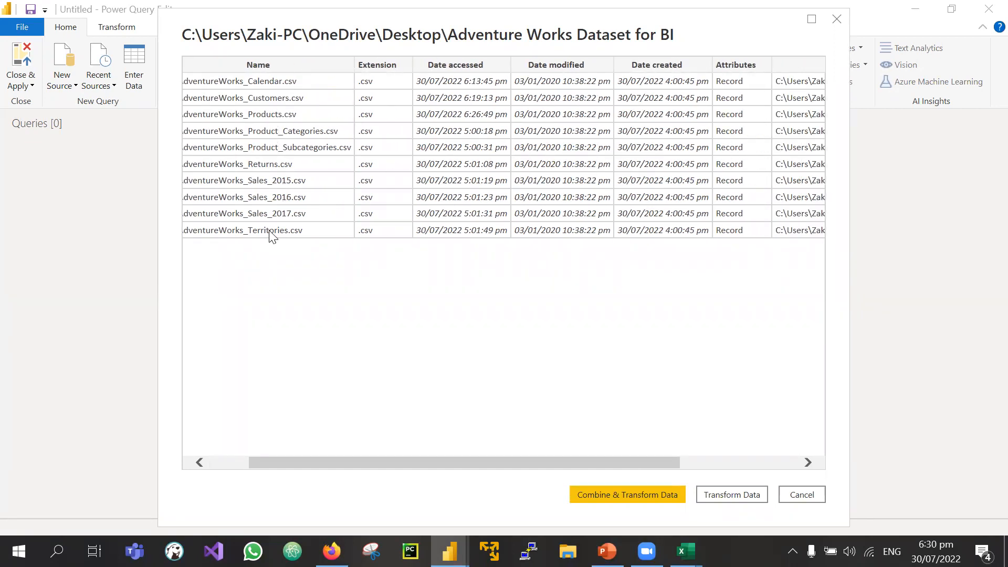
{"action": "scroll", "coordinate": [443, 227], "scroll_direction": "right", "scroll_amount": 3}
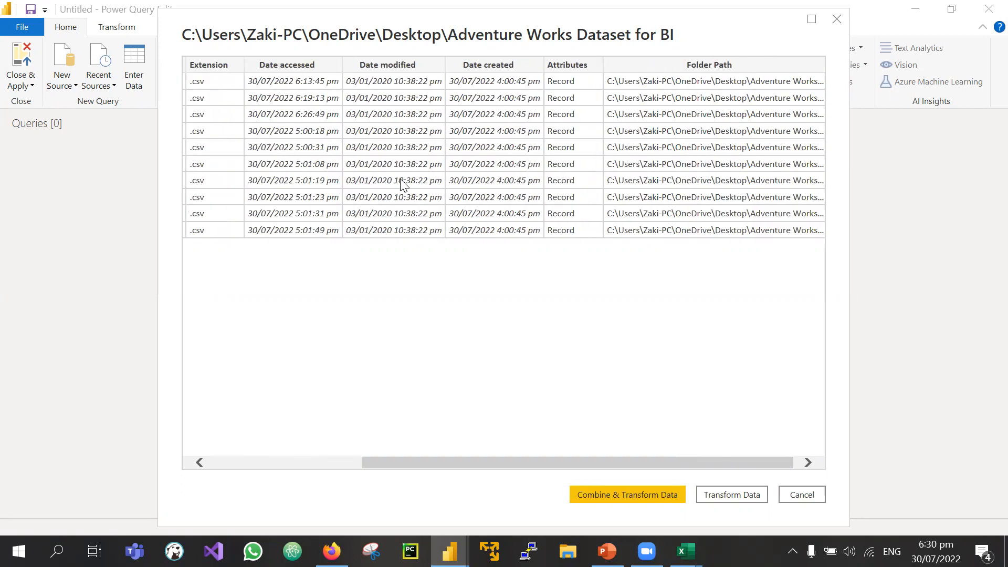
{"action": "scroll", "coordinate": [401, 184], "scroll_direction": "left", "scroll_amount": 4}
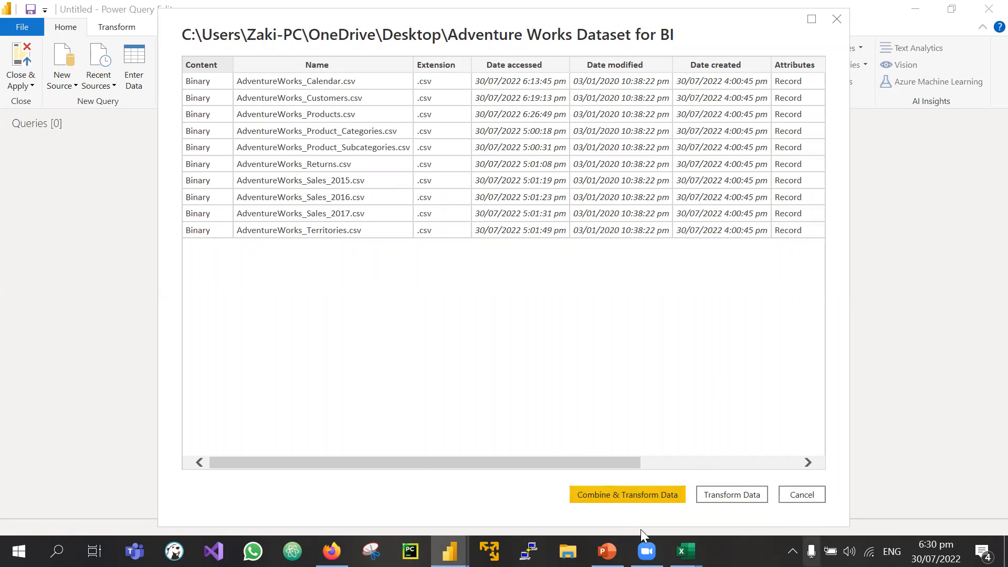
{"action": "left_click", "coordinate": [592, 490]}
{"action": "left_click_drag", "start_coordinate": [439, 460], "coordinate": [474, 457]}
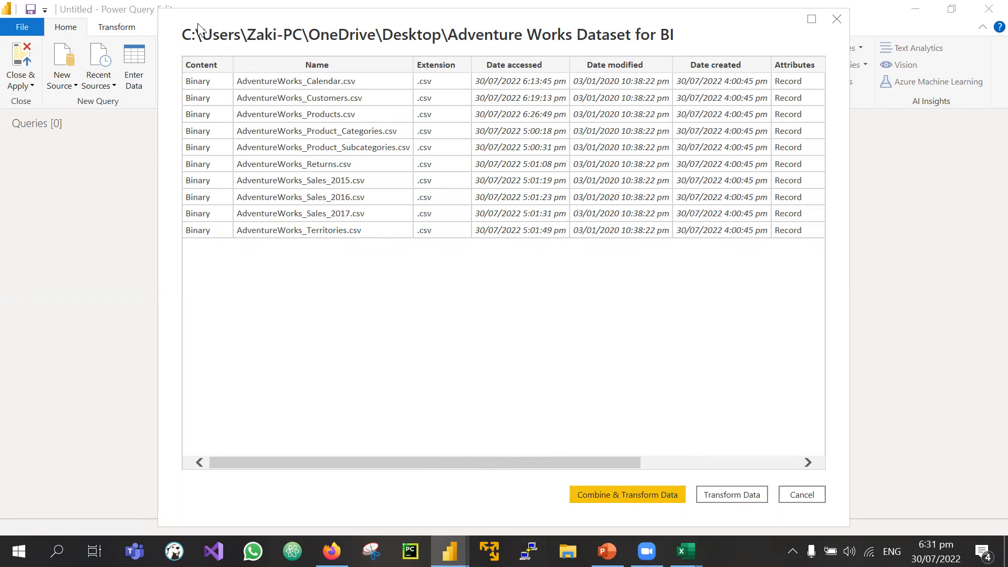
Step: Open the desktop's Adventure Works Dataset for BI folder in File Explorer
{"action": "mouse_move", "coordinate": [686, 552]}
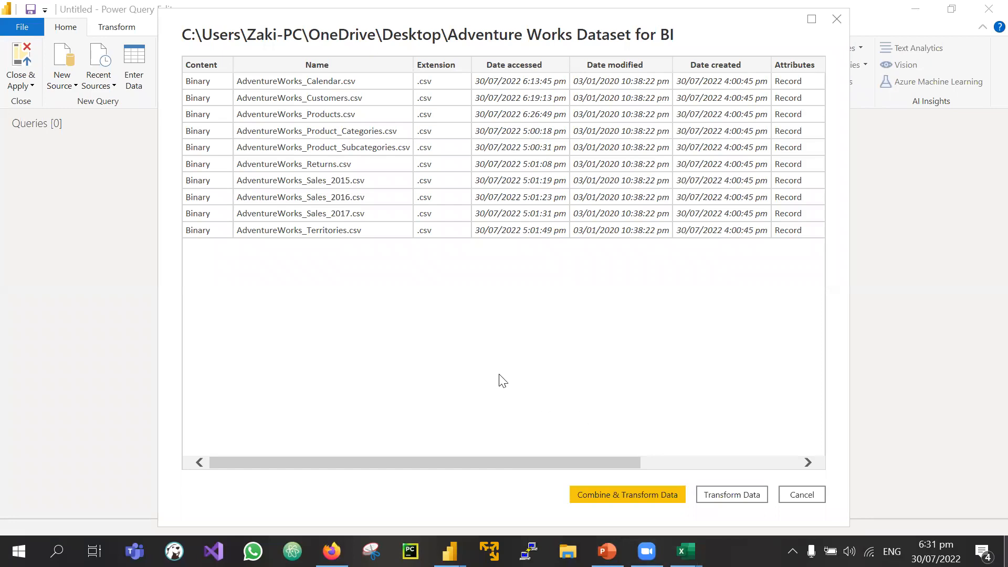
{"action": "key", "text": "super+d"}
{"action": "double_click", "coordinate": [578, 369]}
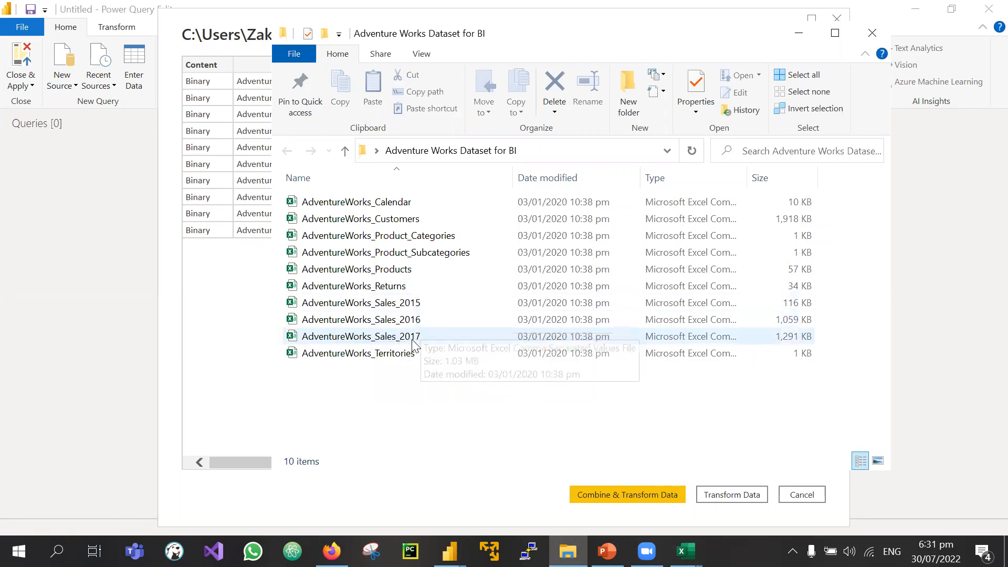
Step: Open AdventureWorks_Sales_2015 in Excel and AutoFit columns A, B and C
{"action": "left_click", "coordinate": [372, 306]}
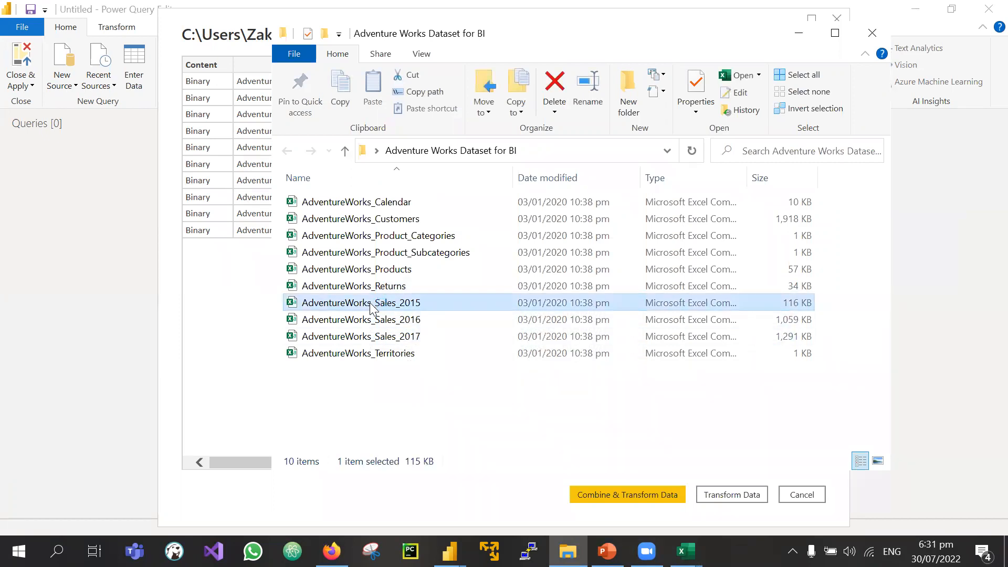
{"action": "double_click", "coordinate": [370, 305]}
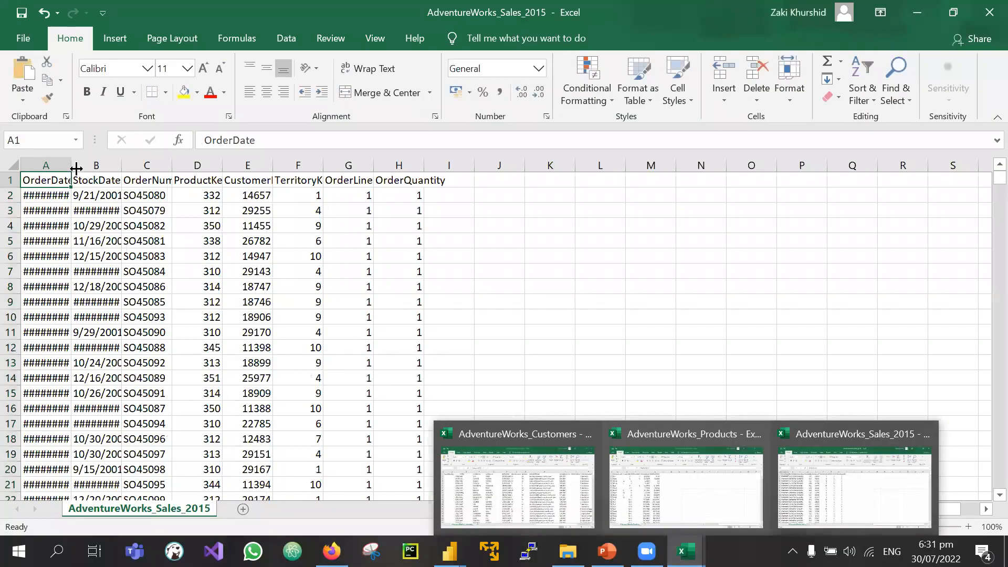
{"action": "double_click", "coordinate": [72, 168]}
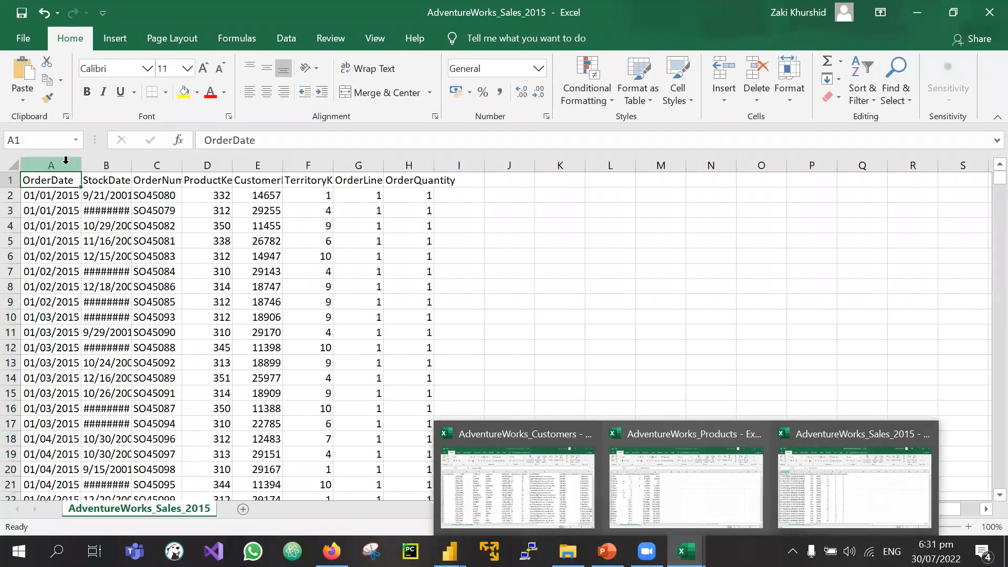
{"action": "double_click", "coordinate": [134, 169]}
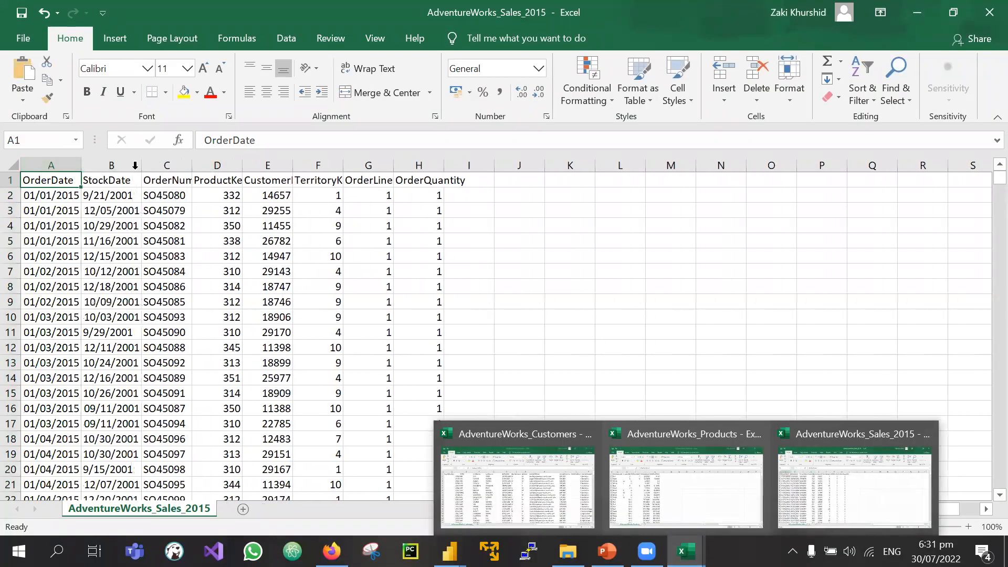
{"action": "double_click", "coordinate": [192, 169]}
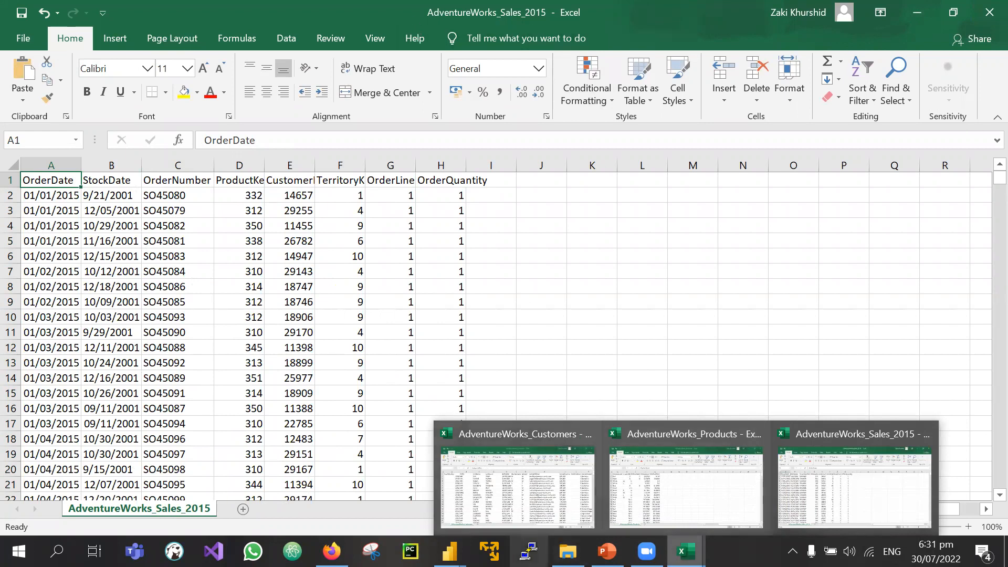
Step: Select the AdventureWorks_Sales_2016 file in the dataset folder, then return to the Sales_2015 workbook
{"action": "left_click", "coordinate": [331, 551]}
{"action": "left_click", "coordinate": [568, 551]}
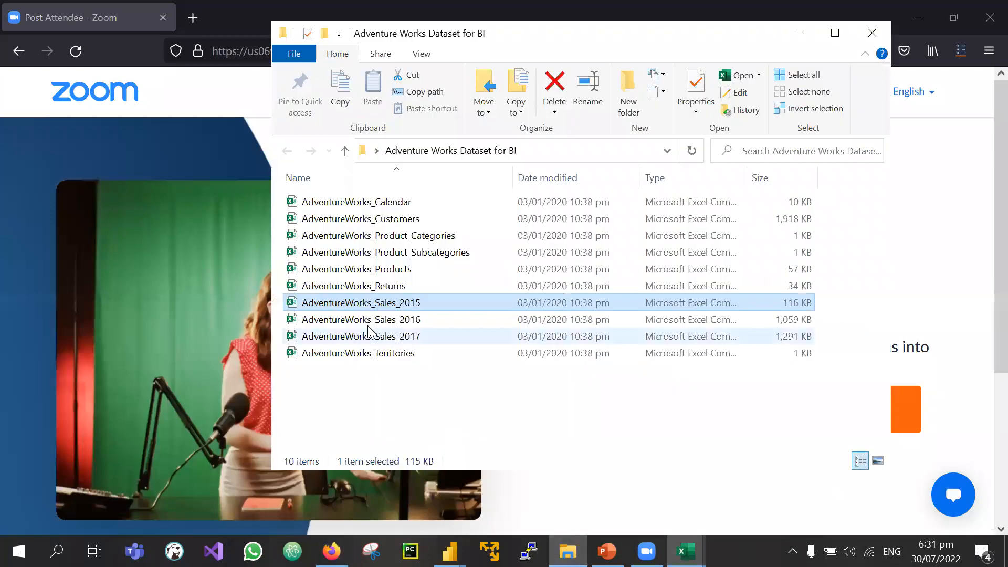
{"action": "left_click", "coordinate": [393, 320]}
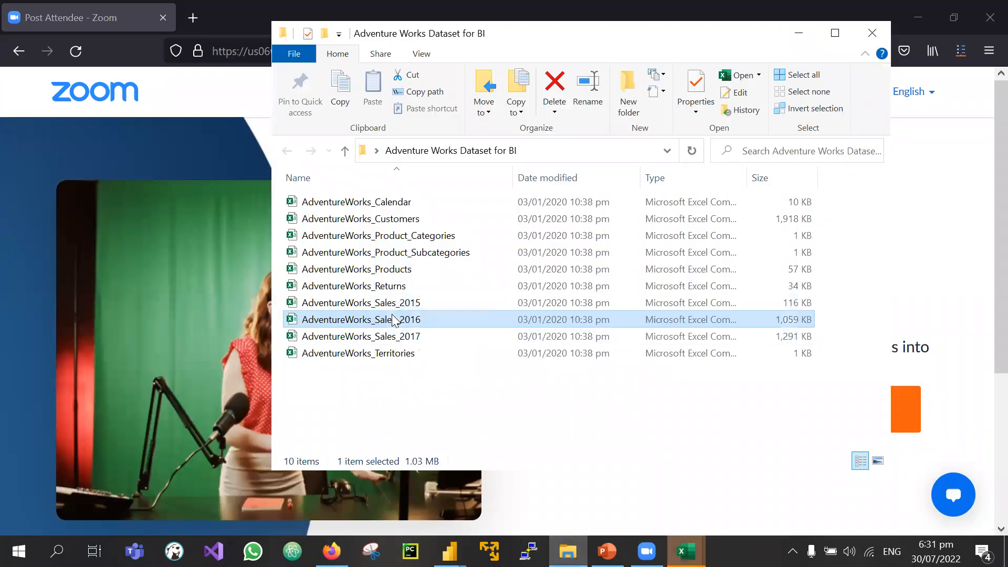
{"action": "mouse_move", "coordinate": [685, 551]}
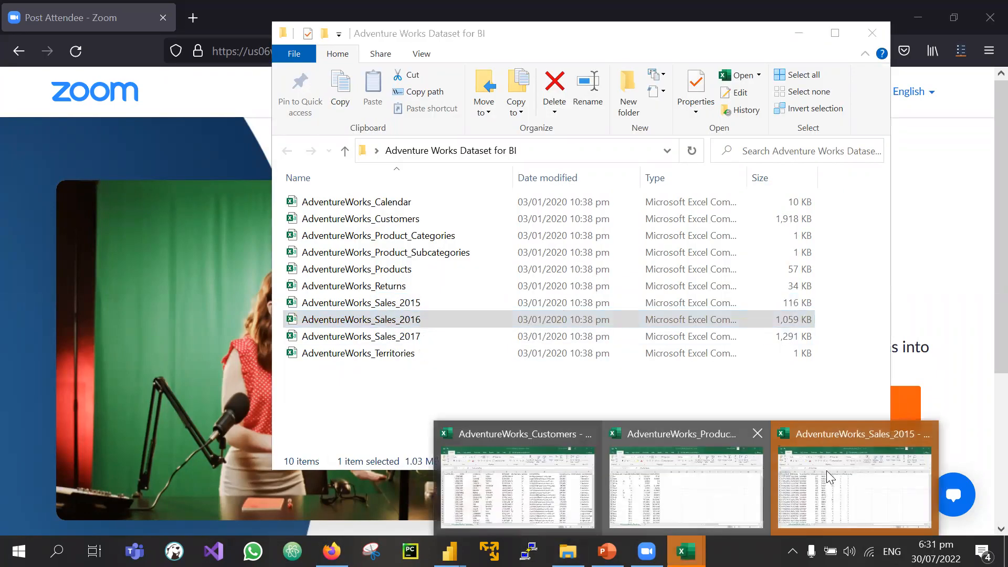
{"action": "left_click", "coordinate": [826, 471]}
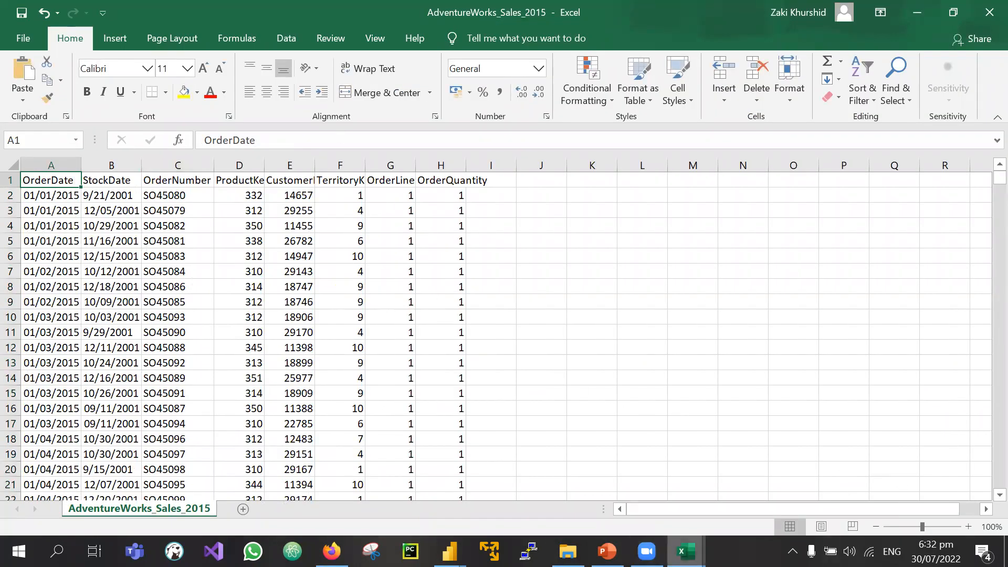
Step: Widen column A of the Sales_2016 workbook so the 2016 dates show fully
{"action": "mouse_move", "coordinate": [686, 551]}
{"action": "left_click", "coordinate": [923, 467]}
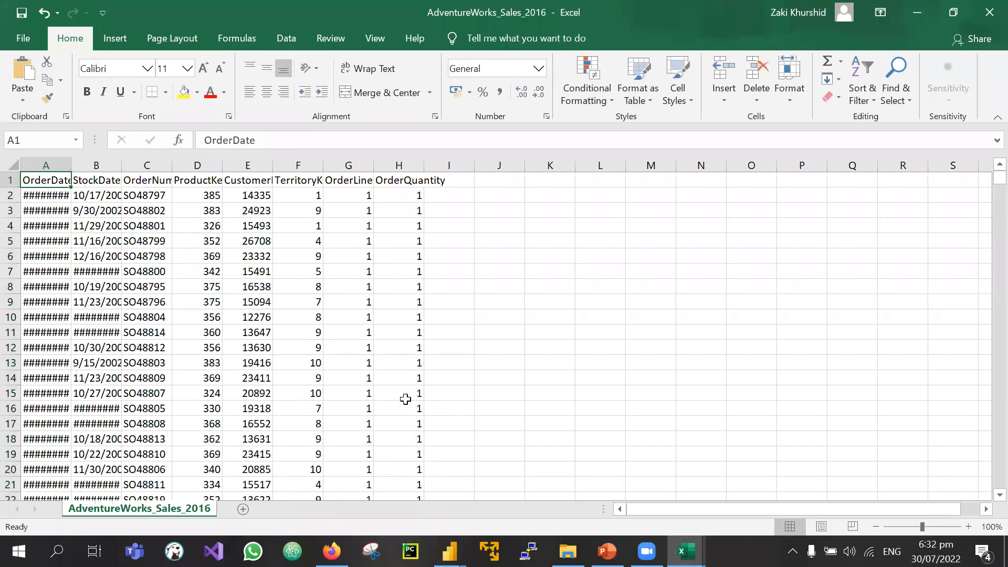
{"action": "double_click", "coordinate": [71, 166]}
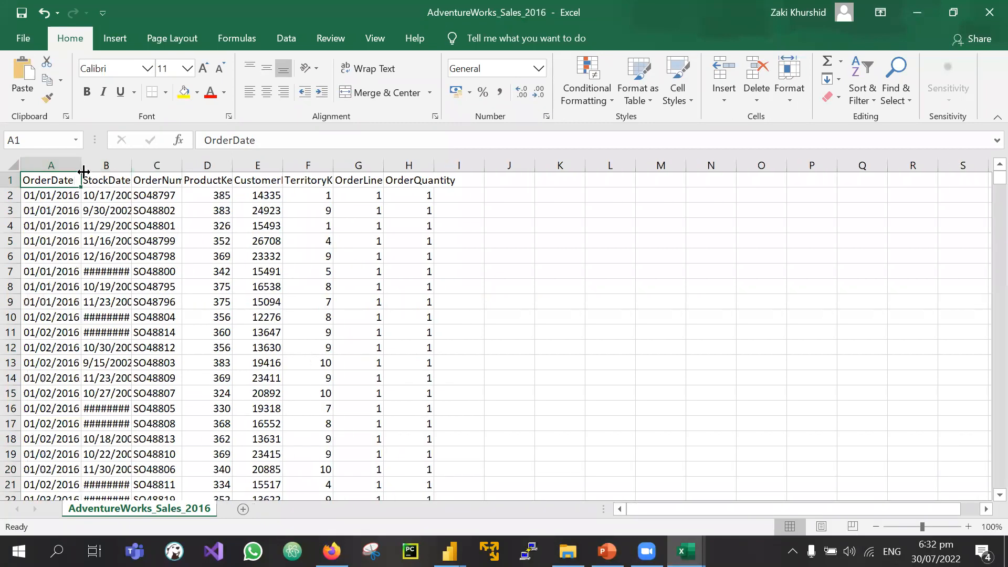
{"action": "left_click_drag", "start_coordinate": [82, 166], "coordinate": [258, 166]}
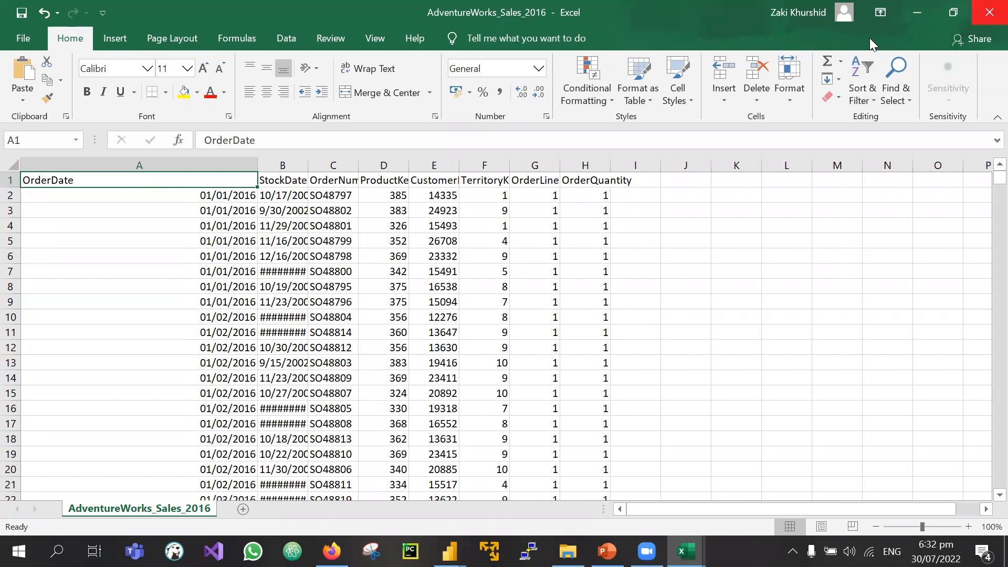
Step: Look over the Sales_2015, 2016 and 2017 files in Explorer, then return to Power BI's folder file list
{"action": "left_click", "coordinate": [567, 551]}
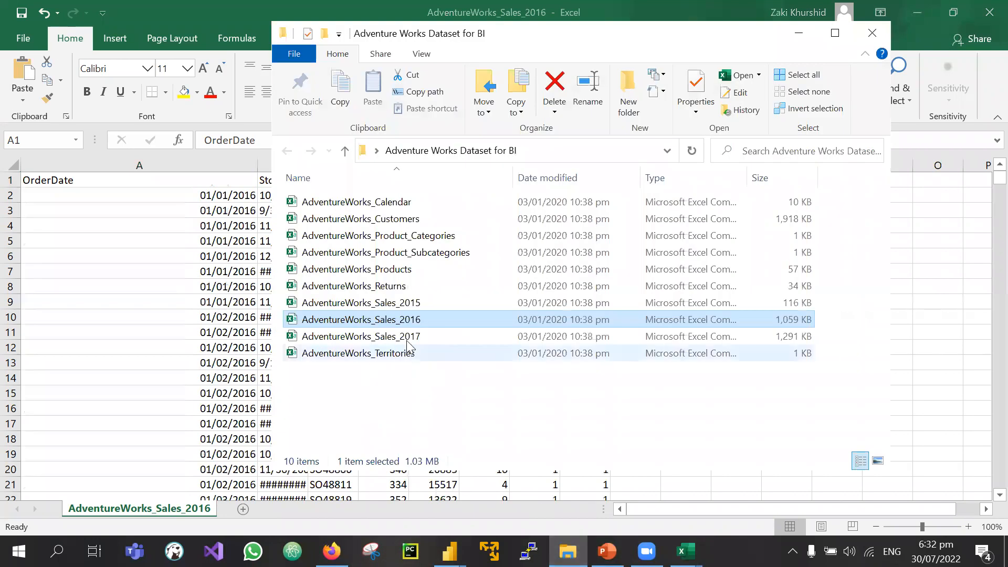
{"action": "left_click", "coordinate": [382, 303]}
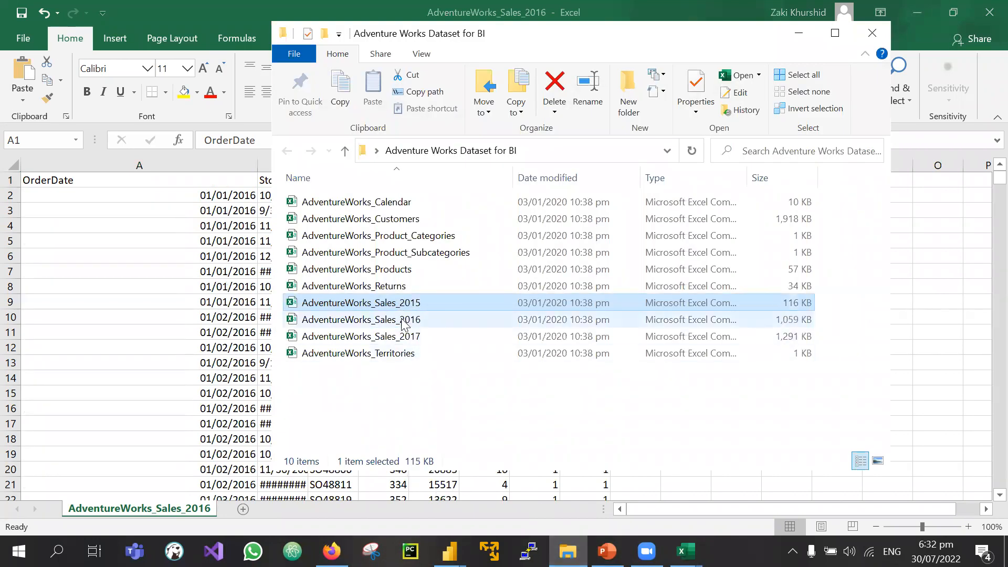
{"action": "left_click", "coordinate": [405, 322]}
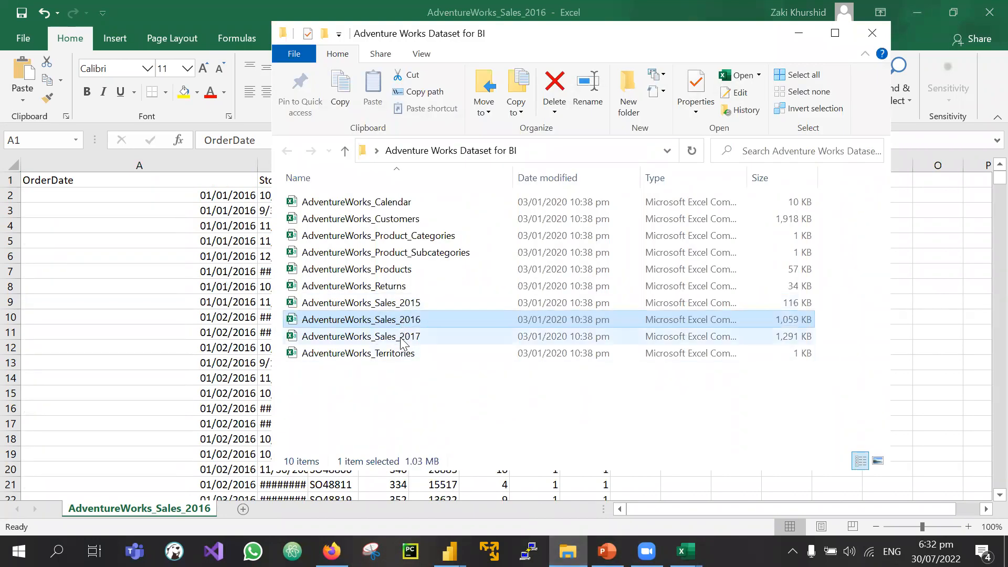
{"action": "left_click", "coordinate": [404, 338]}
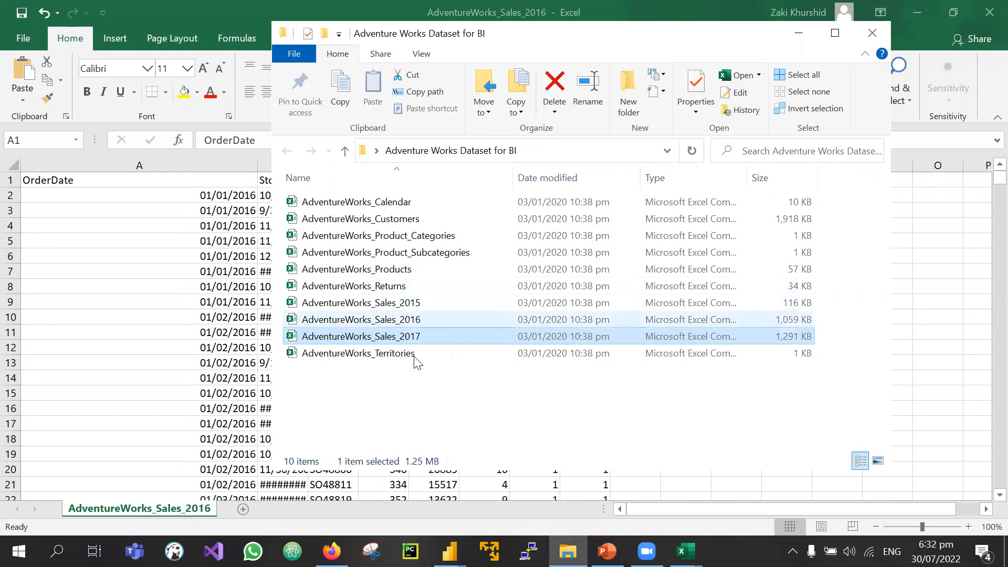
{"action": "left_click", "coordinate": [462, 396]}
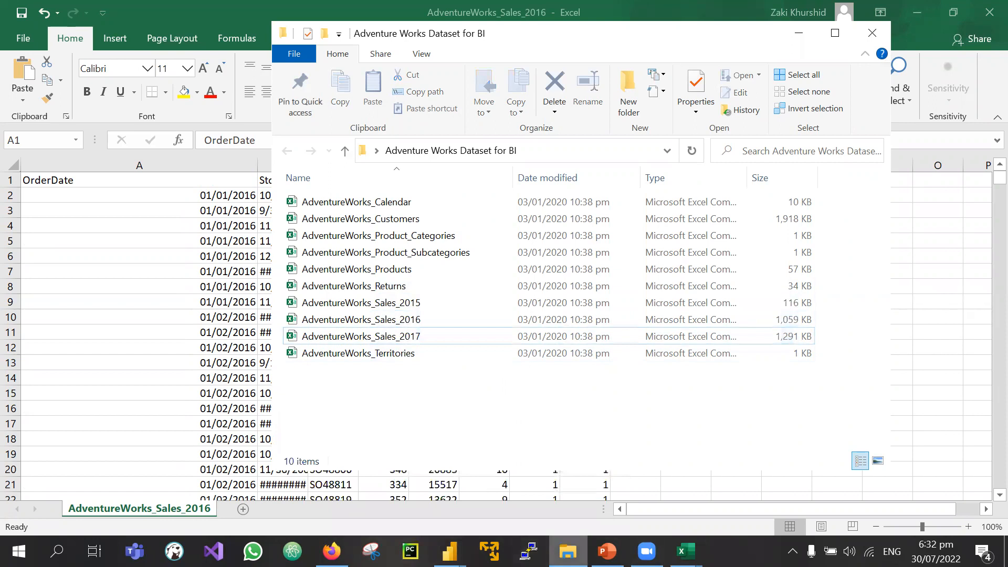
{"action": "left_click", "coordinate": [450, 551]}
{"action": "left_click", "coordinate": [537, 486]}
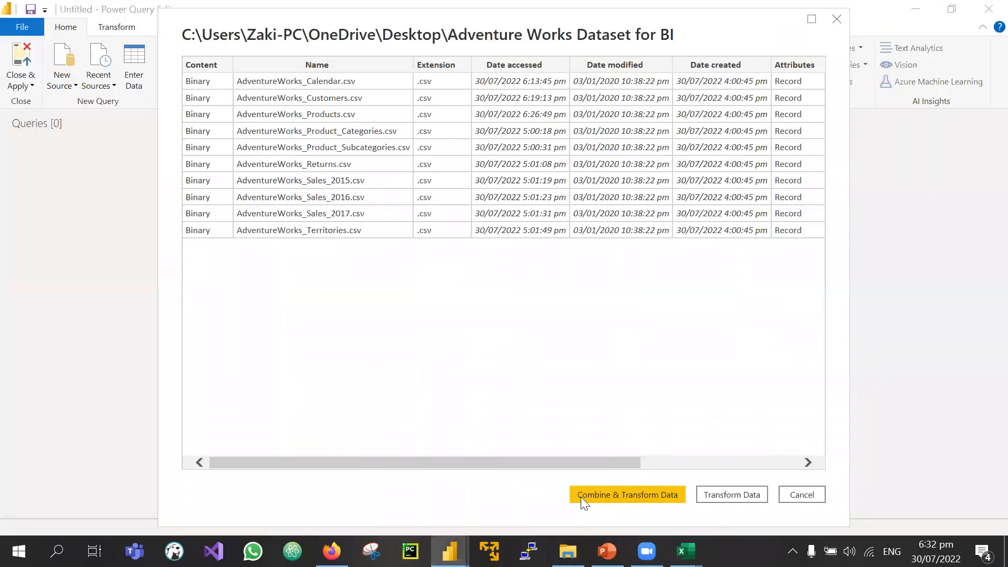
Step: Load the ten CSV files uncombined via Transform Data and scroll across the file columns
{"action": "left_click", "coordinate": [737, 492]}
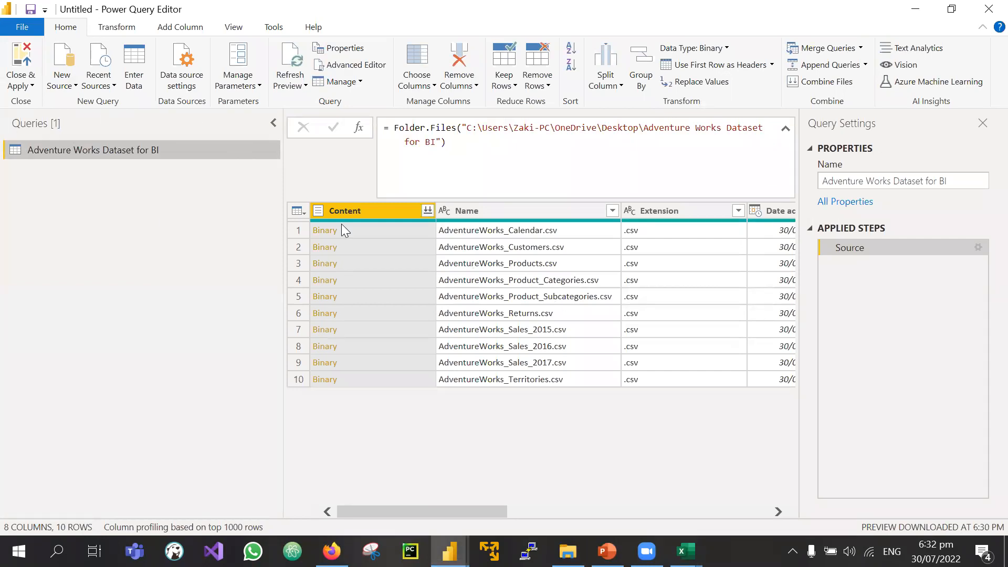
{"action": "scroll", "coordinate": [451, 287], "scroll_direction": "right", "scroll_amount": 2}
{"action": "scroll", "coordinate": [521, 245], "scroll_direction": "right", "scroll_amount": 2}
{"action": "scroll", "coordinate": [524, 244], "scroll_direction": "right", "scroll_amount": 4}
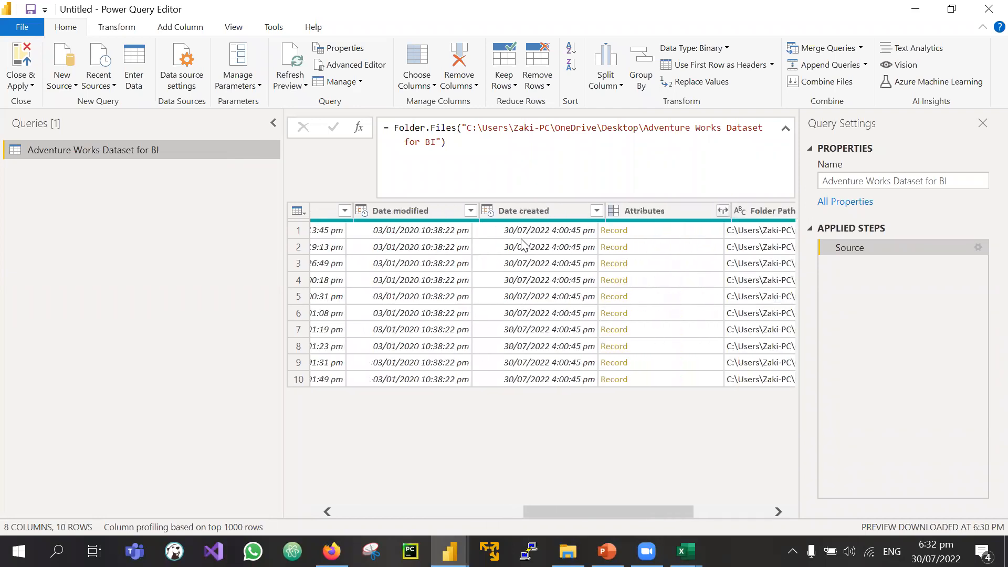
{"action": "scroll", "coordinate": [524, 244], "scroll_direction": "left", "scroll_amount": 5}
{"action": "scroll", "coordinate": [524, 245], "scroll_direction": "right", "scroll_amount": 3}
{"action": "scroll", "coordinate": [523, 245], "scroll_direction": "left", "scroll_amount": 5}
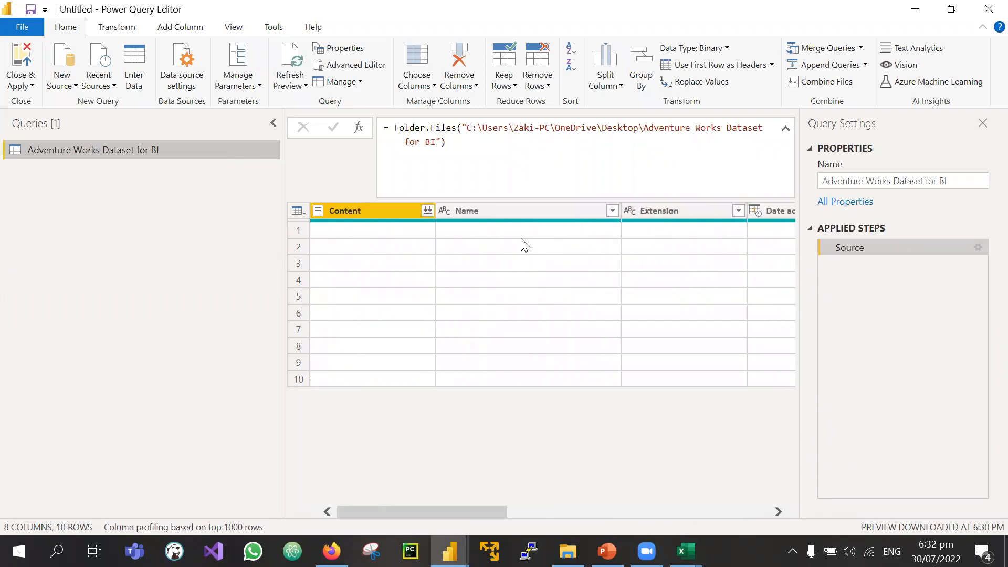
{"action": "scroll", "coordinate": [523, 245], "scroll_direction": "right", "scroll_amount": 4}
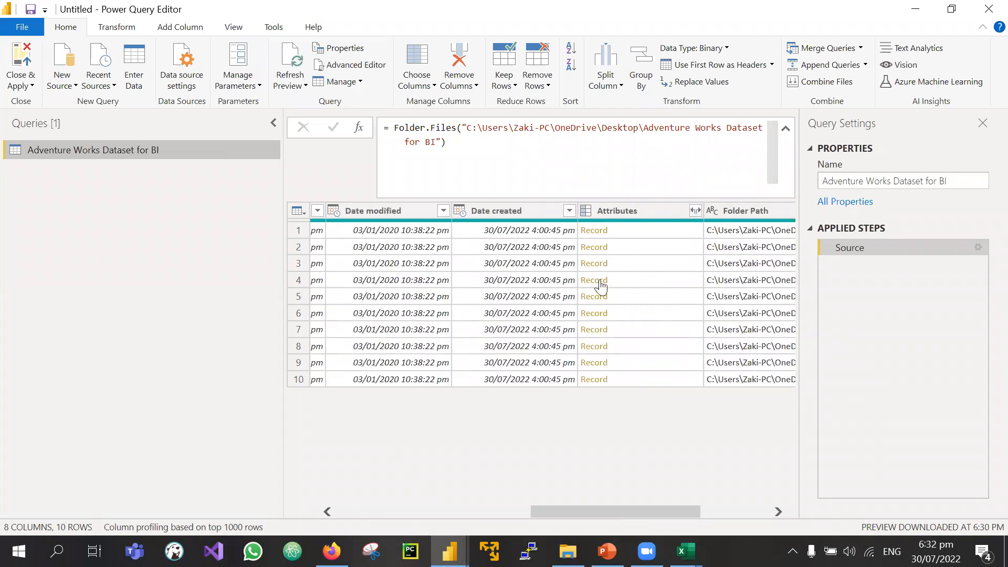
{"action": "scroll", "coordinate": [596, 286], "scroll_direction": "left", "scroll_amount": 5}
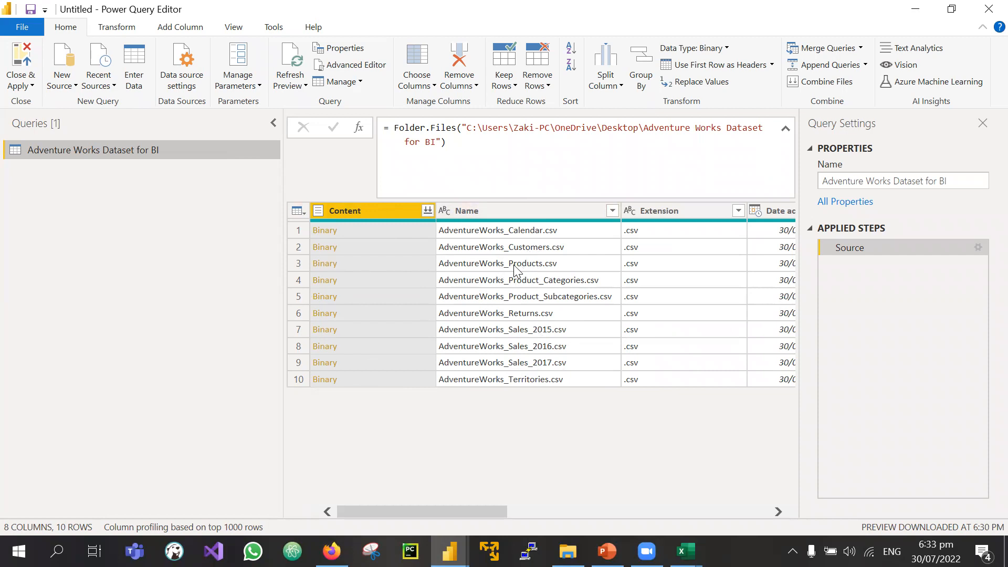
Step: Add the Calendar file's binary as a new query and open it as a table
{"action": "right_click", "coordinate": [354, 231]}
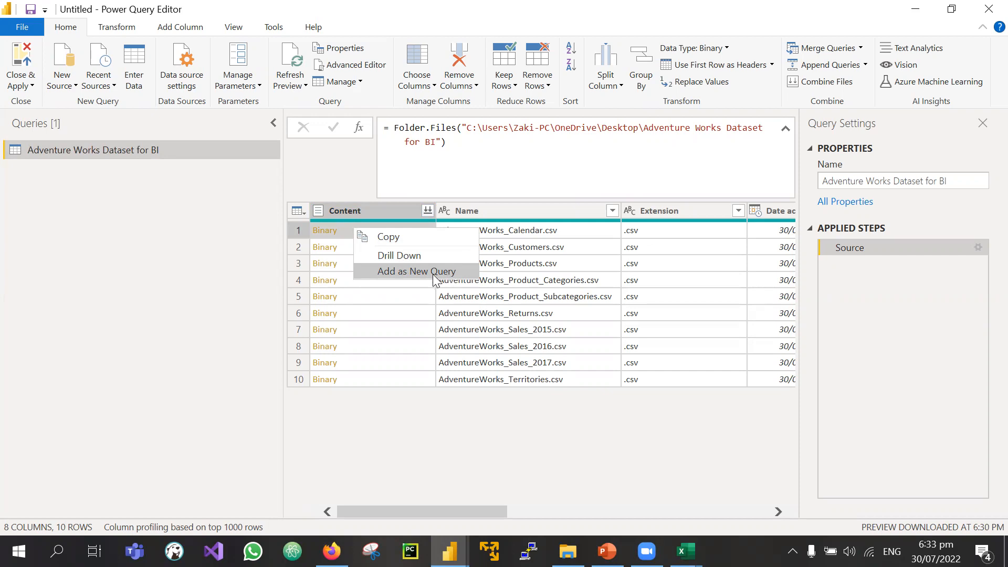
{"action": "left_click", "coordinate": [392, 272]}
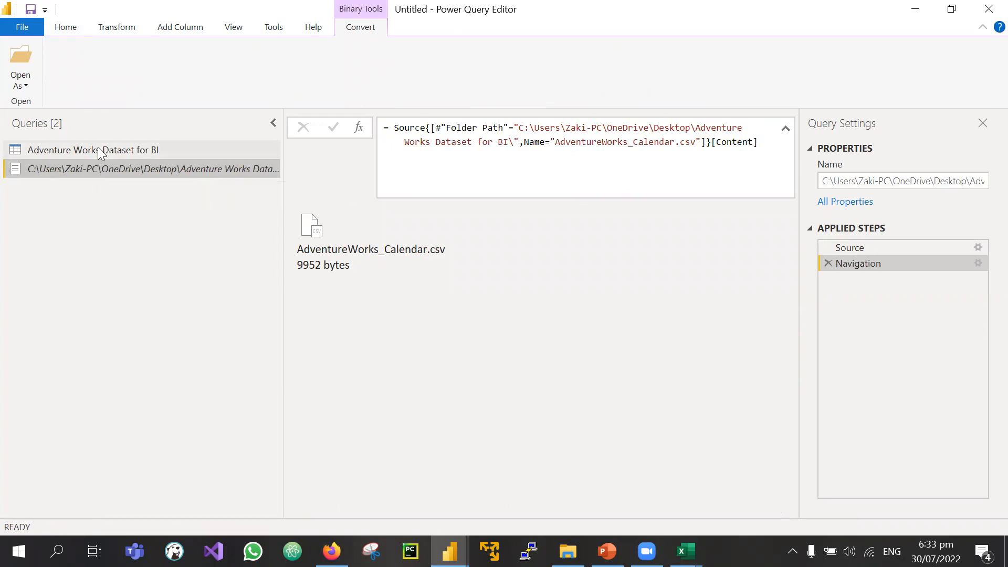
{"action": "double_click", "coordinate": [346, 217]}
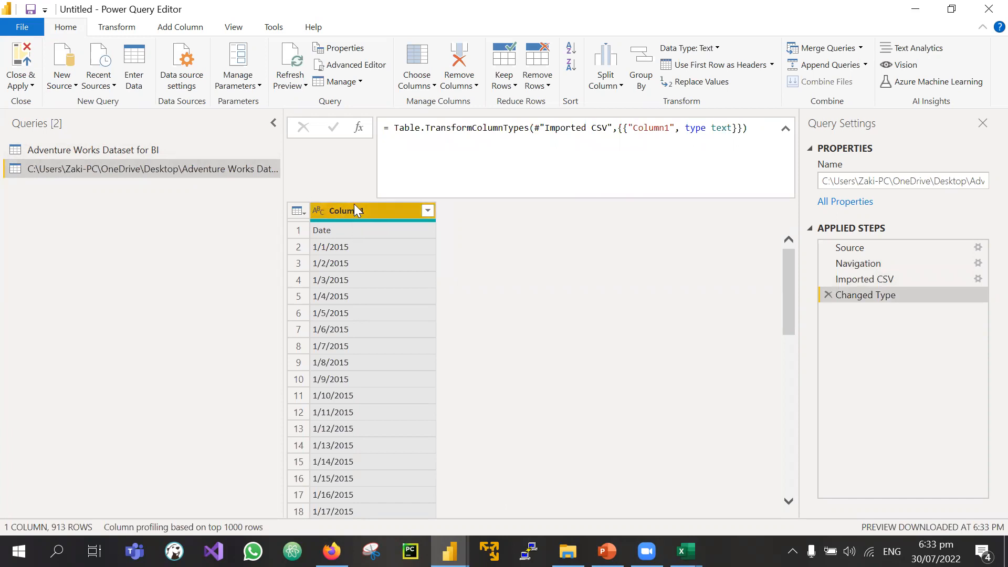
Step: Rename the Calendar CSV query to Dates and check its 2015 date rows
{"action": "left_click", "coordinate": [105, 152]}
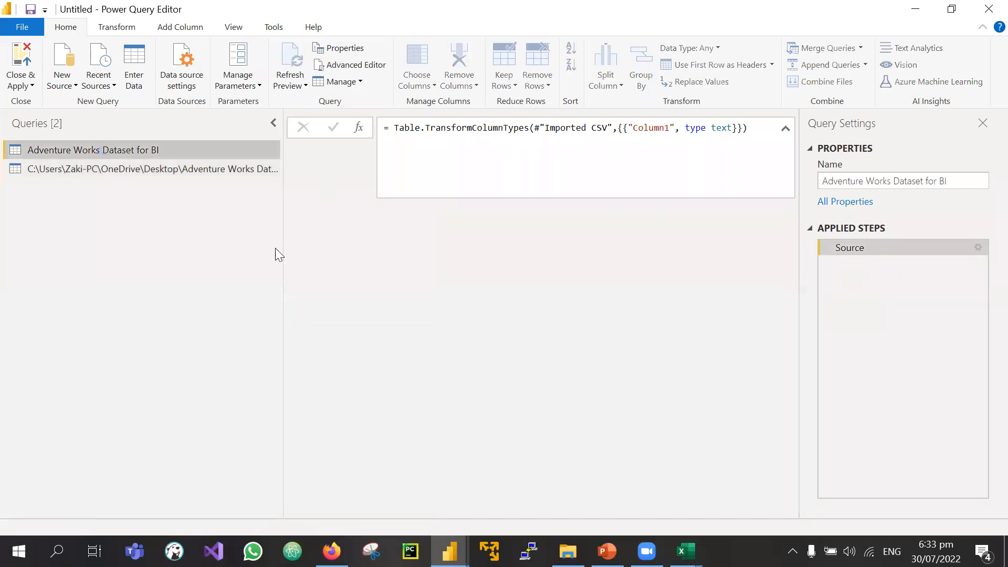
{"action": "left_click", "coordinate": [147, 166]}
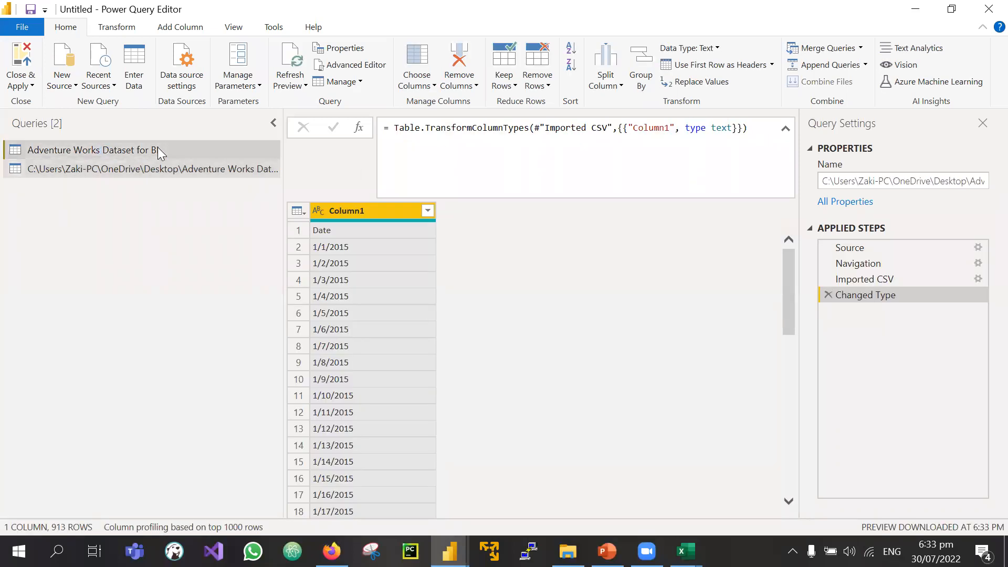
{"action": "left_click", "coordinate": [157, 149]}
{"action": "left_click", "coordinate": [180, 168]}
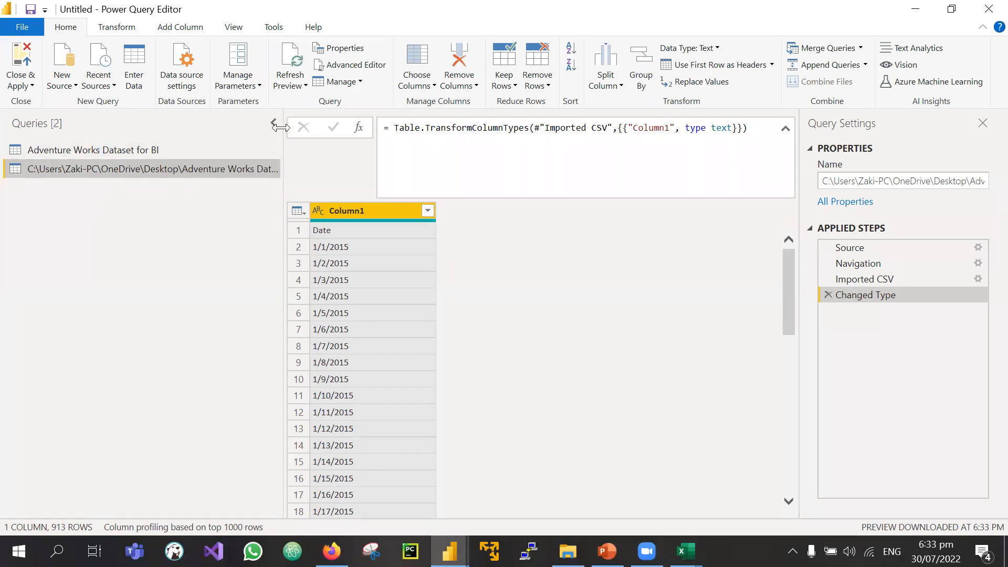
{"action": "double_click", "coordinate": [146, 169]}
{"action": "type", "text": "Dates"}
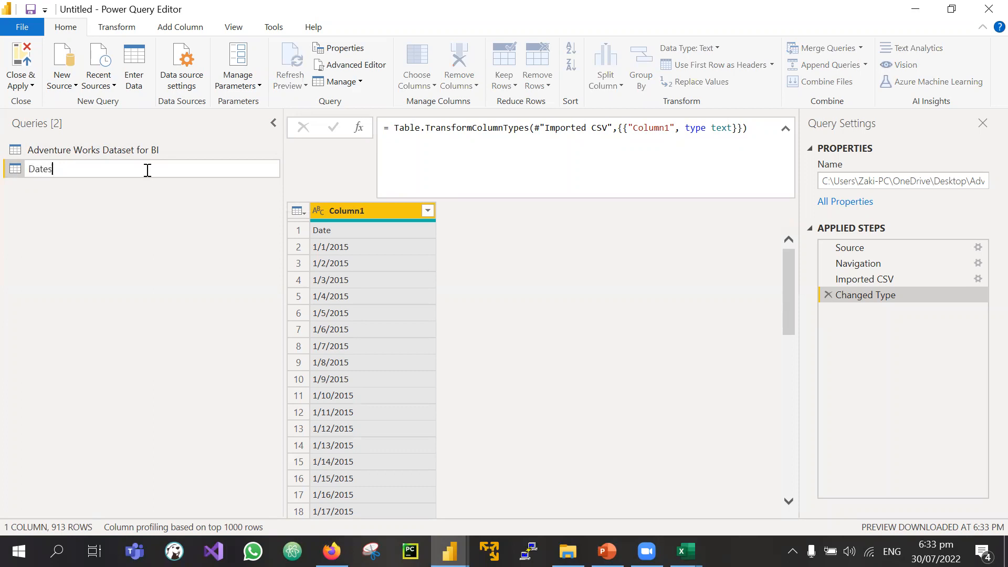
{"action": "key", "text": "Return"}
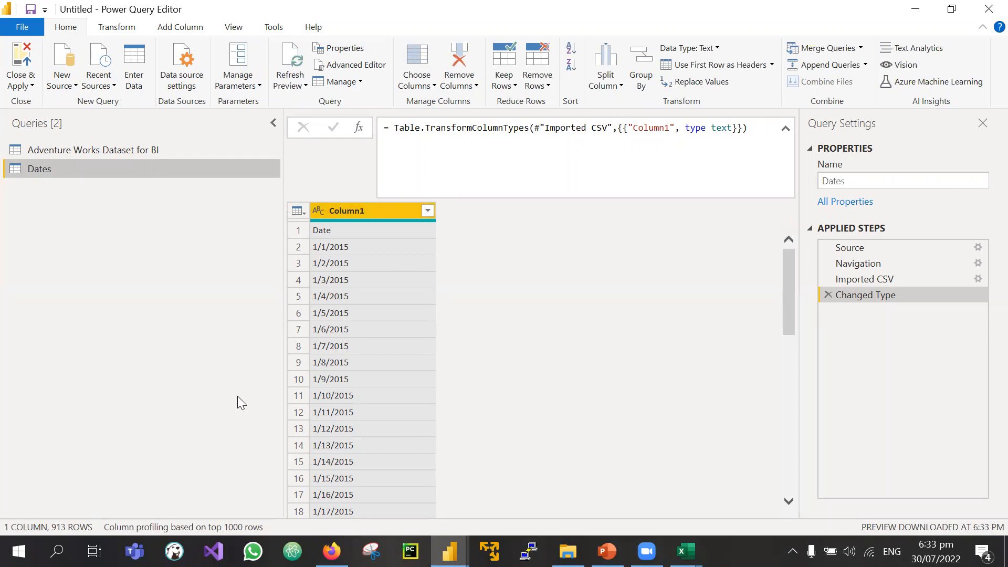
{"action": "scroll", "coordinate": [413, 376], "scroll_direction": "down", "scroll_amount": 12}
{"action": "scroll", "coordinate": [338, 335], "scroll_direction": "up", "scroll_amount": 12}
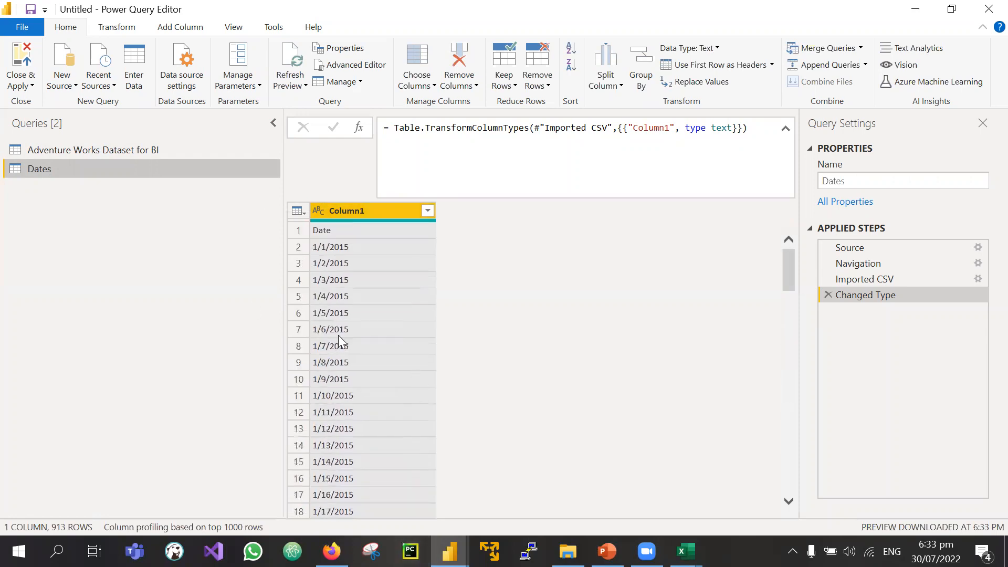
Step: Add row 2's customers file as a new query named Customers, opened as a 13-column table
{"action": "left_click", "coordinate": [111, 153]}
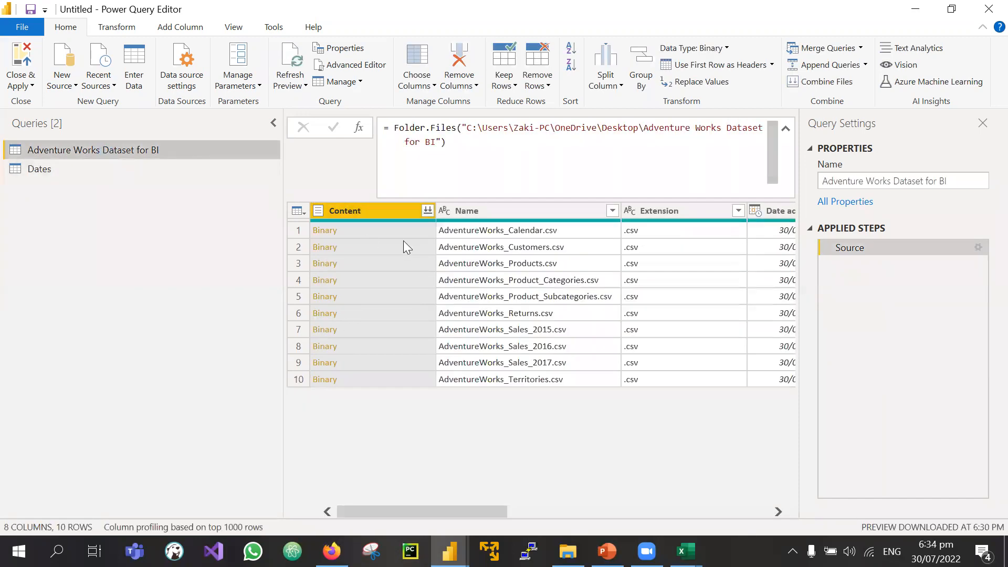
{"action": "right_click", "coordinate": [366, 243]}
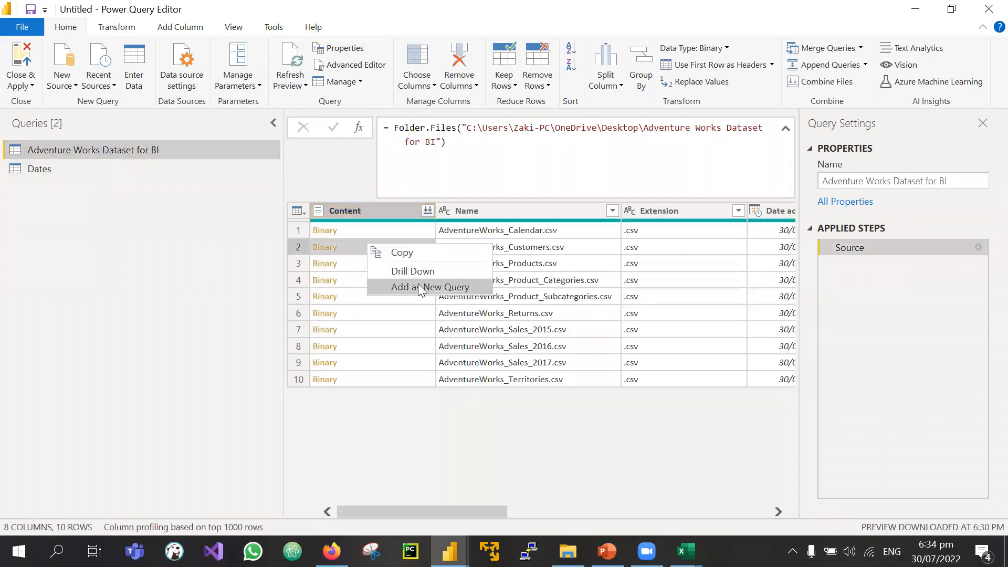
{"action": "left_click", "coordinate": [421, 287]}
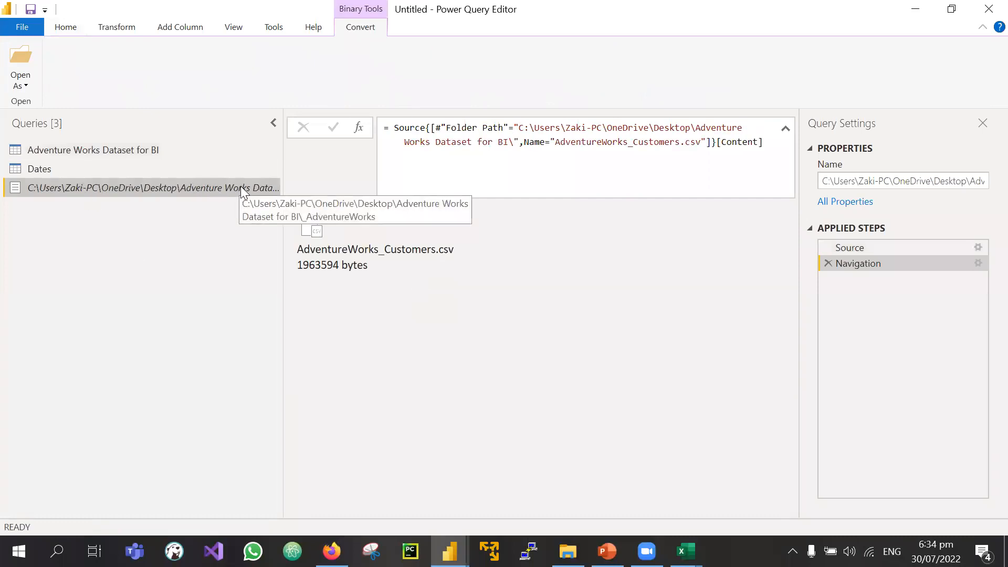
{"action": "double_click", "coordinate": [169, 187]}
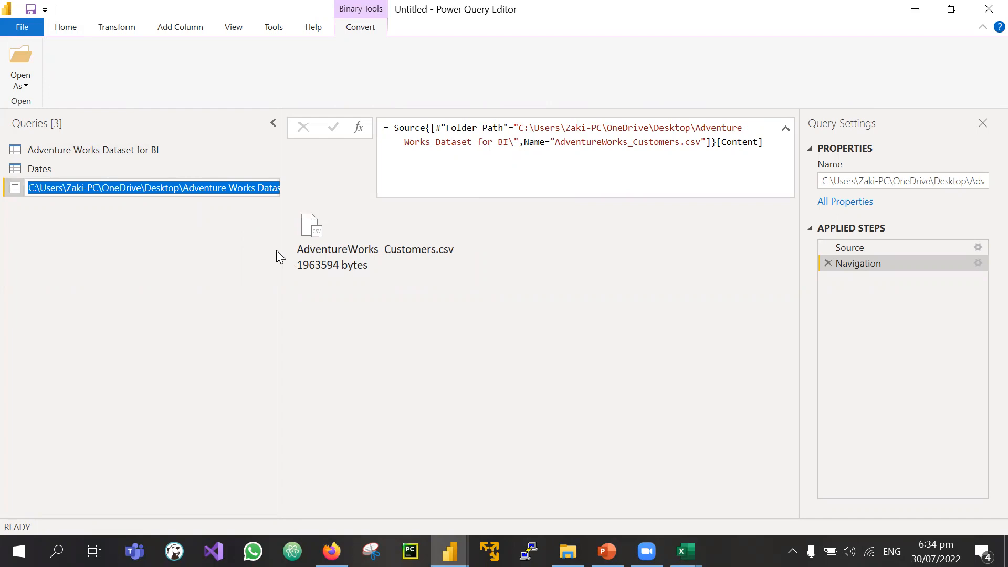
{"action": "type", "text": "Customers"}
{"action": "key", "text": "Return"}
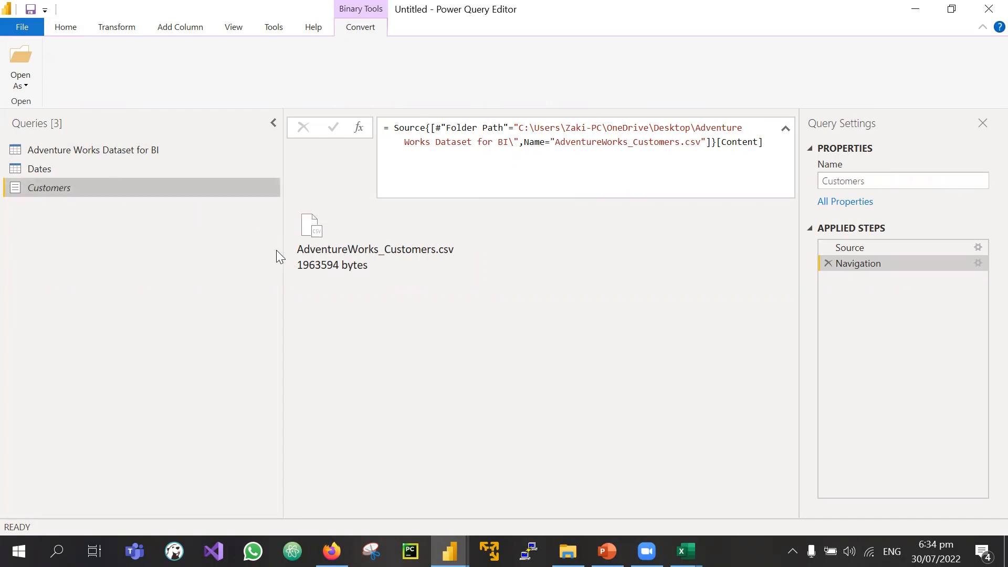
{"action": "left_click", "coordinate": [350, 244]}
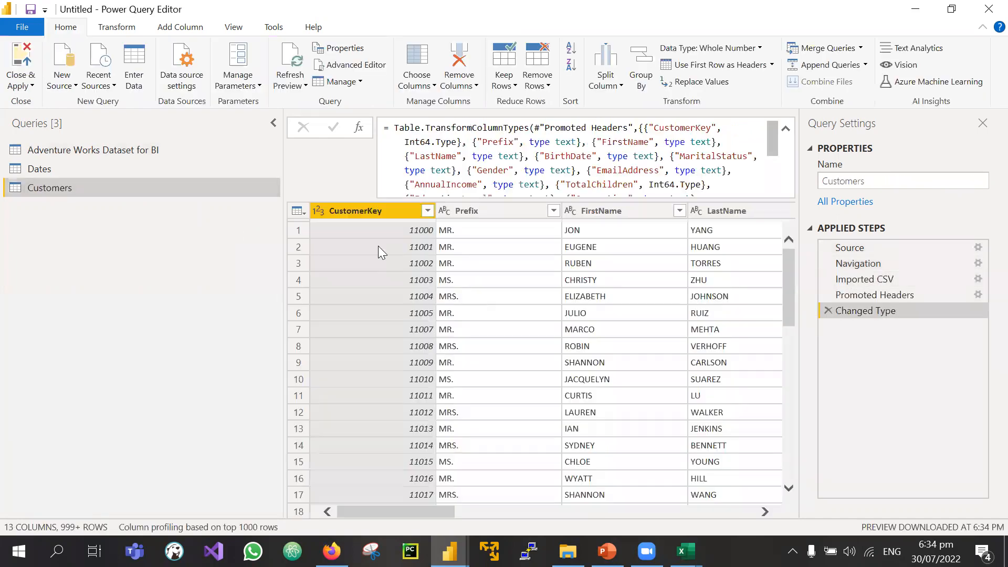
{"action": "scroll", "coordinate": [611, 410], "scroll_direction": "right", "scroll_amount": 5}
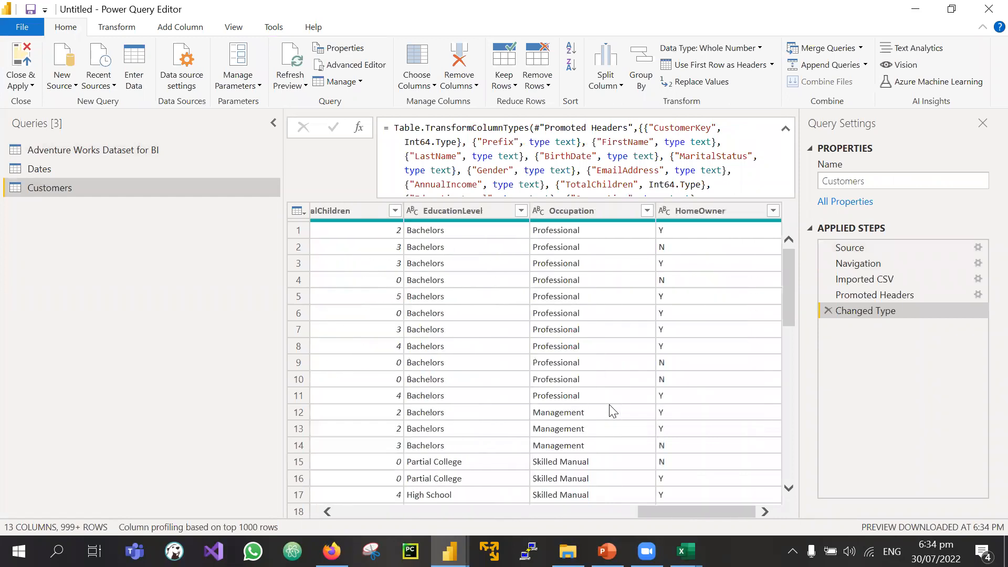
Step: Add row 3's products file as a query named Products, loaded as a 293-row table
{"action": "left_click", "coordinate": [115, 151]}
{"action": "right_click", "coordinate": [359, 264]}
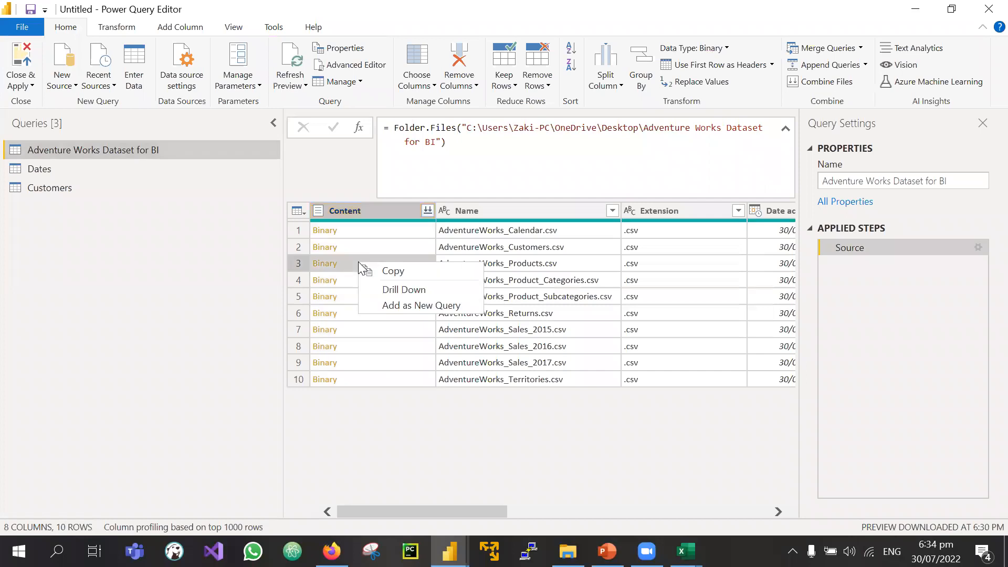
{"action": "left_click", "coordinate": [391, 306]}
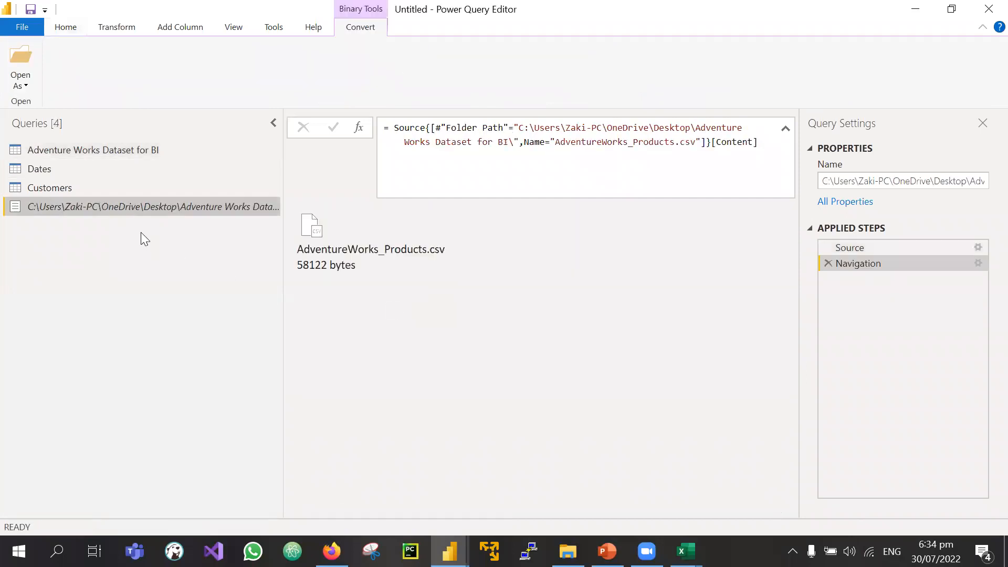
{"action": "double_click", "coordinate": [130, 208]}
{"action": "type", "text": "Products"}
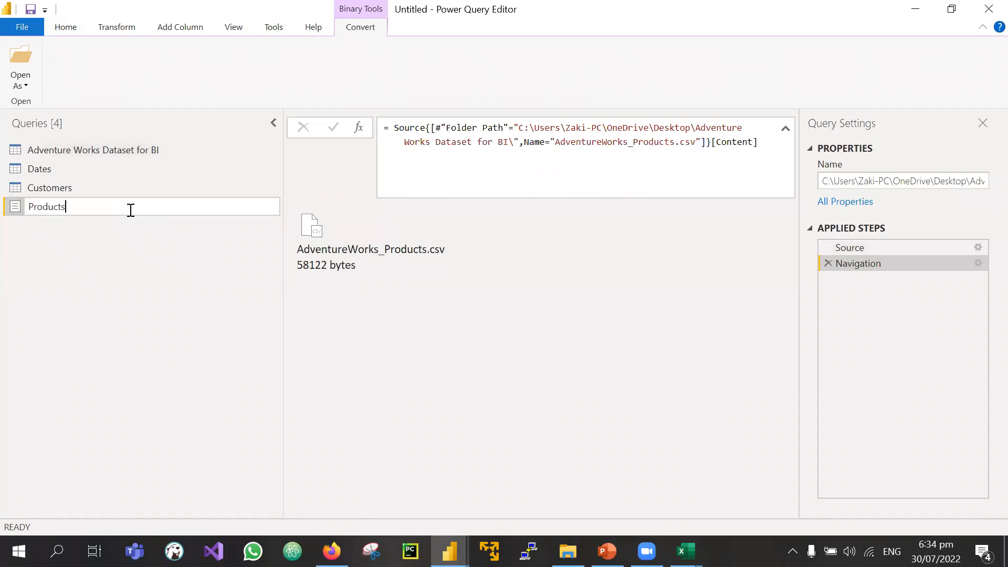
{"action": "key", "text": "Return"}
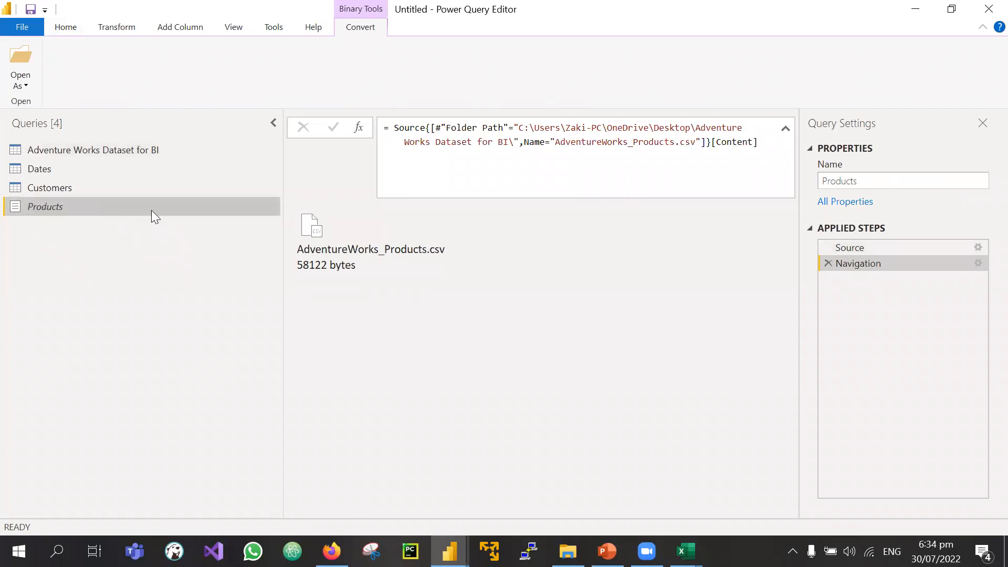
{"action": "double_click", "coordinate": [416, 265]}
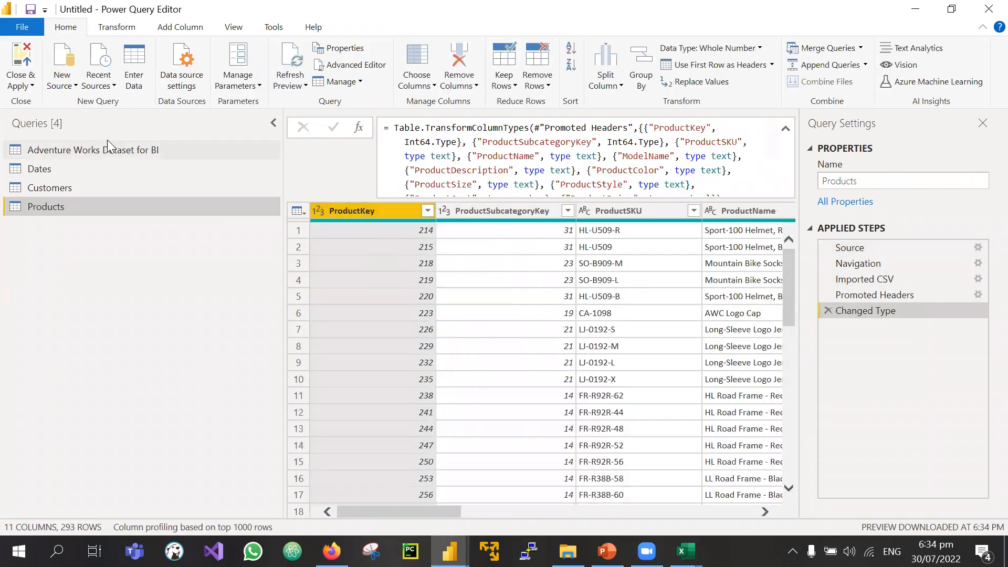
{"action": "left_click", "coordinate": [92, 148]}
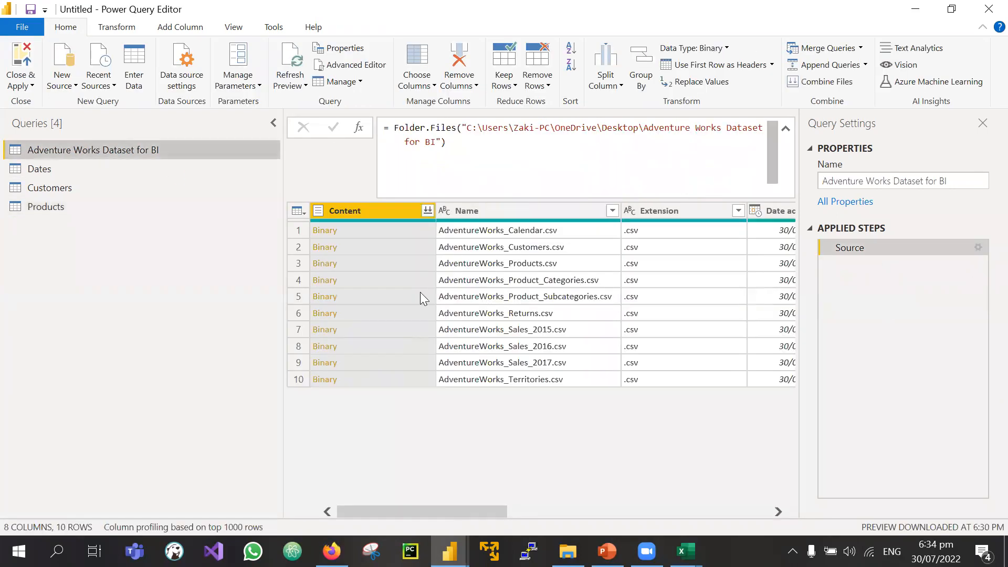
Step: Preview the product categories file, briefly opening and dismissing the New Source list
{"action": "left_click", "coordinate": [354, 284]}
{"action": "right_click", "coordinate": [353, 283]}
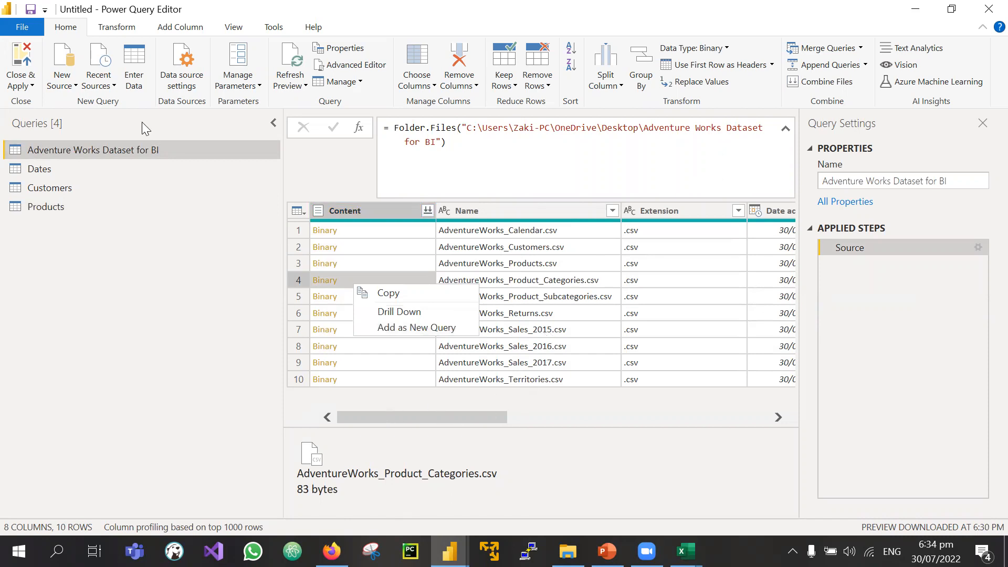
{"action": "left_click", "coordinate": [68, 84]}
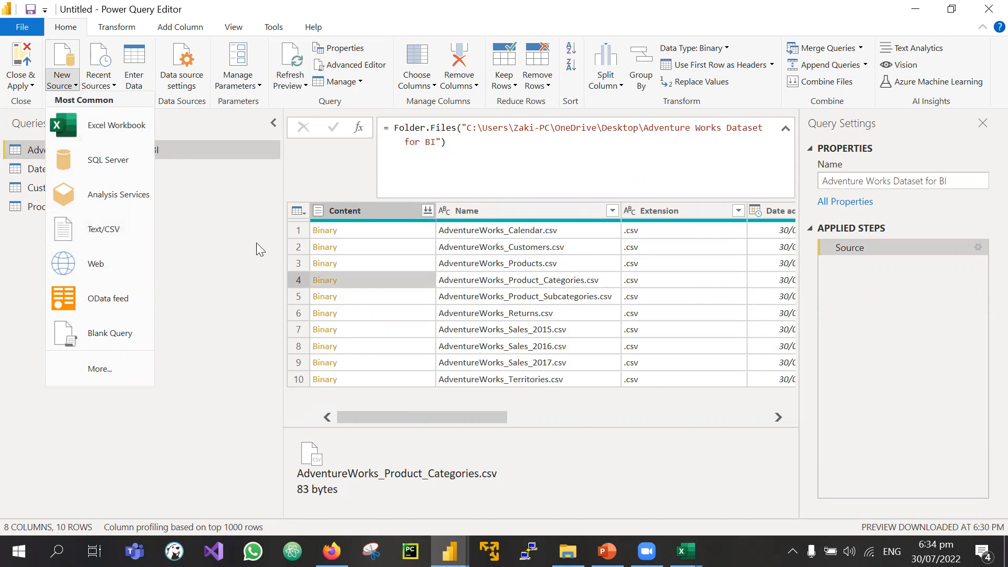
{"action": "left_click", "coordinate": [233, 245]}
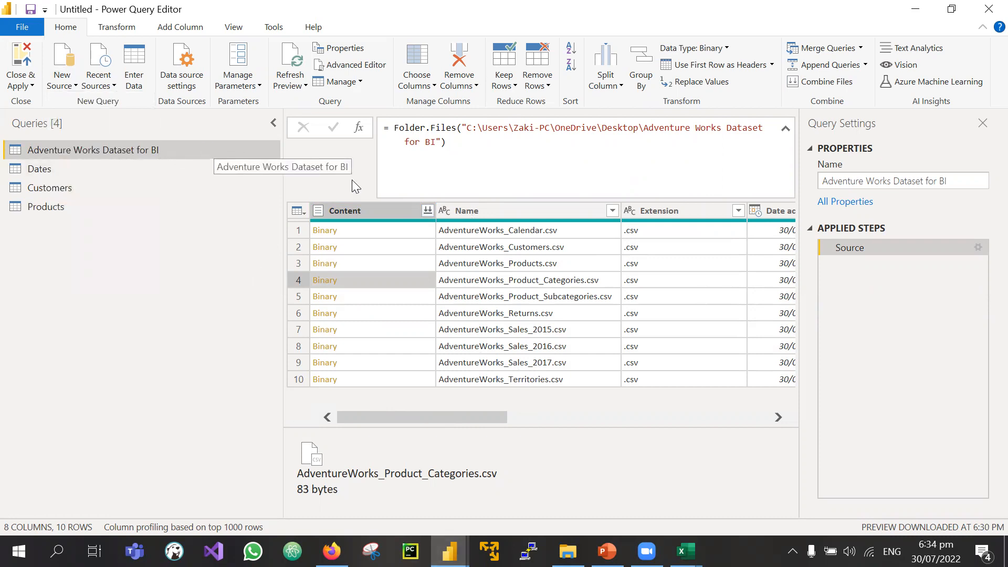
Step: Add the product categories CSV as a table query and name it Product Category
{"action": "right_click", "coordinate": [371, 281]}
{"action": "left_click", "coordinate": [413, 325]}
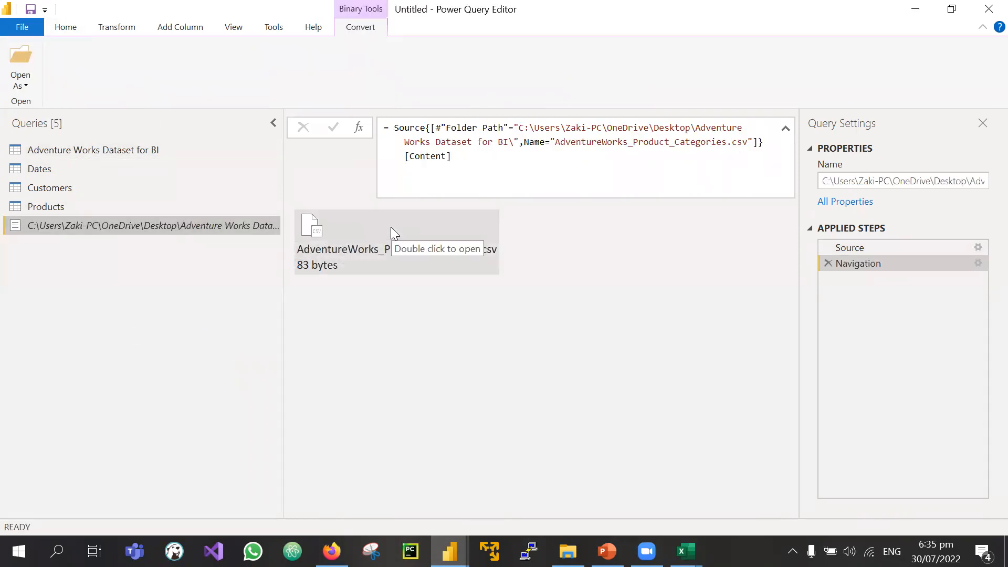
{"action": "double_click", "coordinate": [331, 229]}
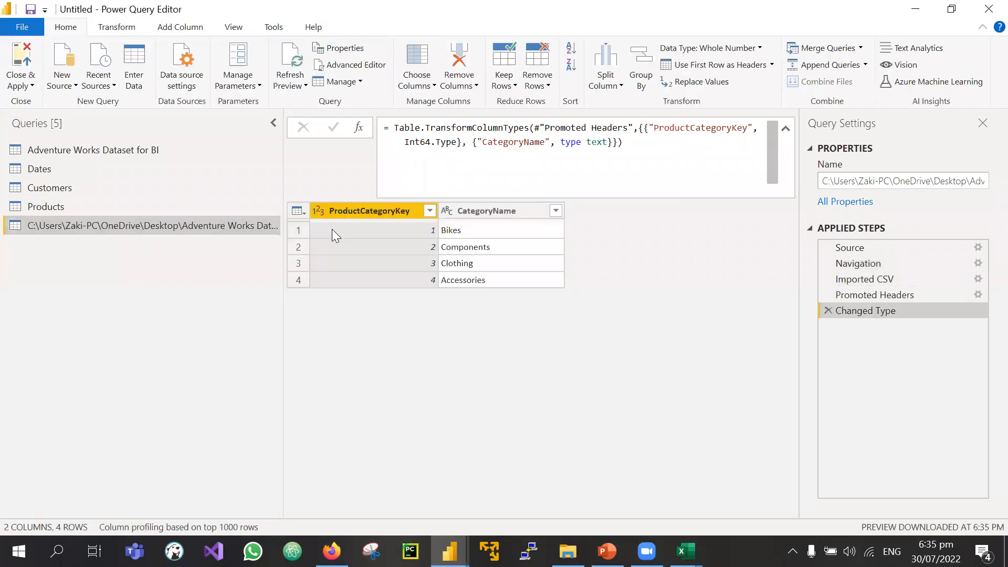
{"action": "double_click", "coordinate": [177, 225]}
{"action": "type", "text": "Product"}
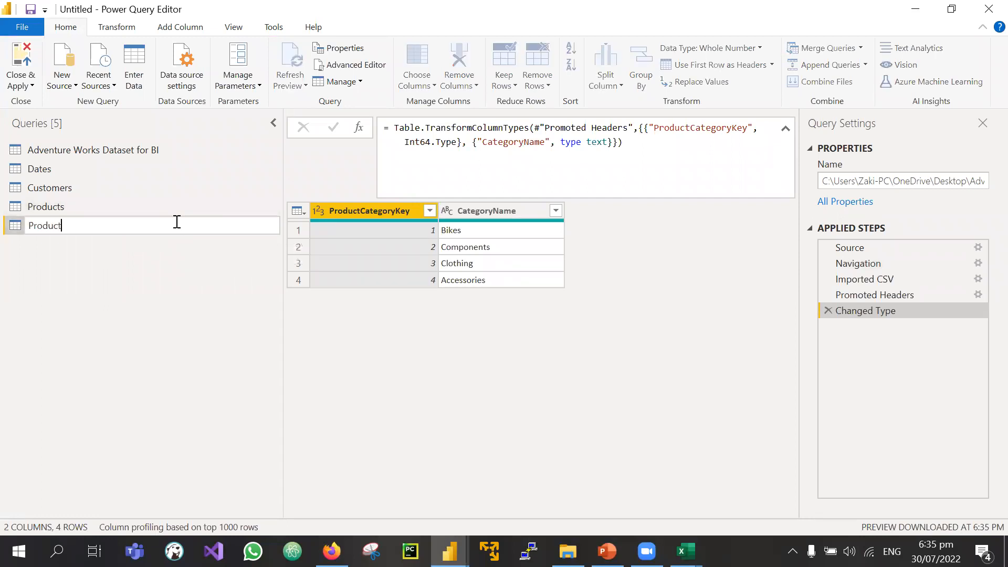
{"action": "key", "text": "BackSpace"}
{"action": "key", "text": "BackSpace"}
{"action": "key", "text": "Return"}
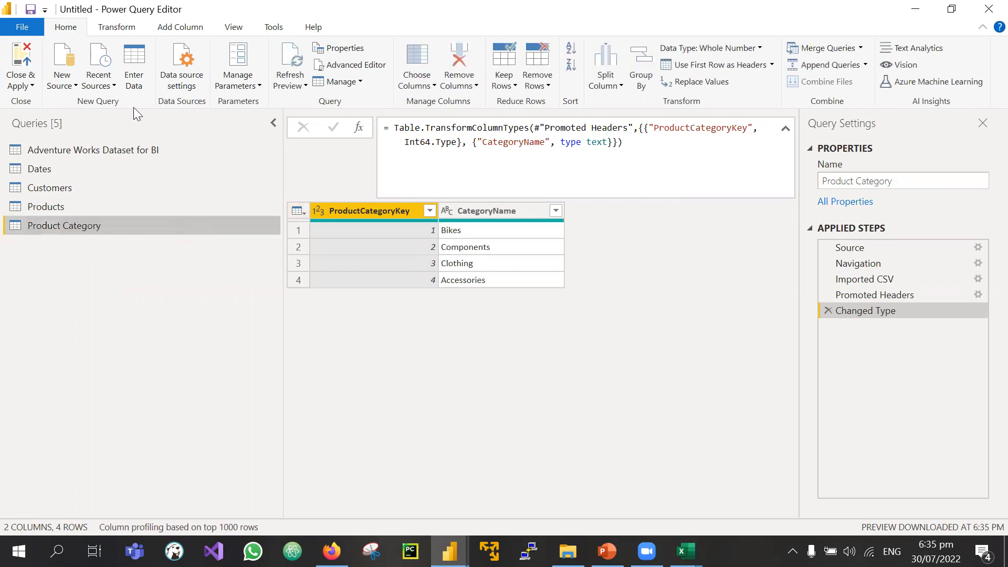
Step: Add row 5's subcategories CSV as a table query named Product Sub-Category
{"action": "left_click", "coordinate": [147, 152]}
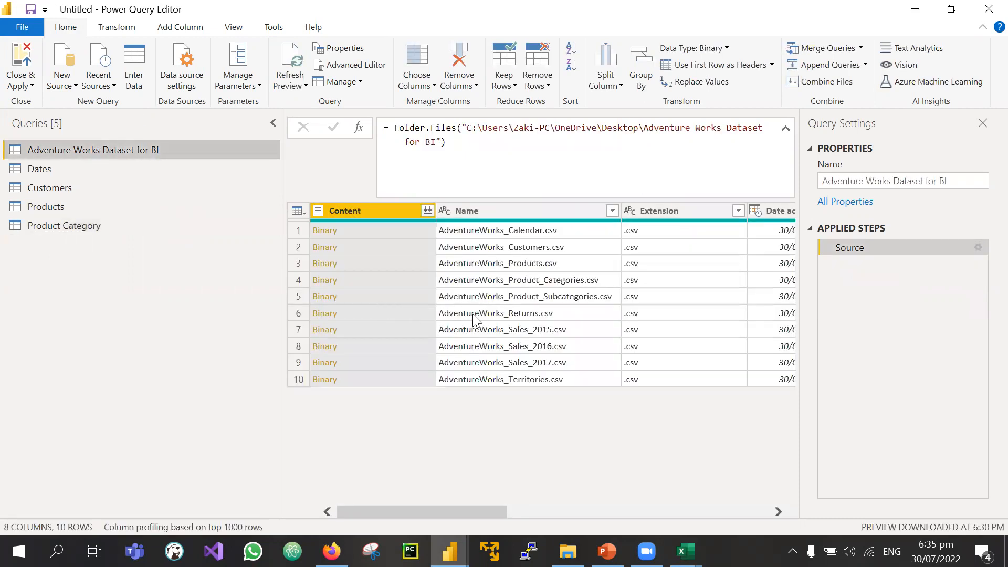
{"action": "left_click", "coordinate": [384, 299]}
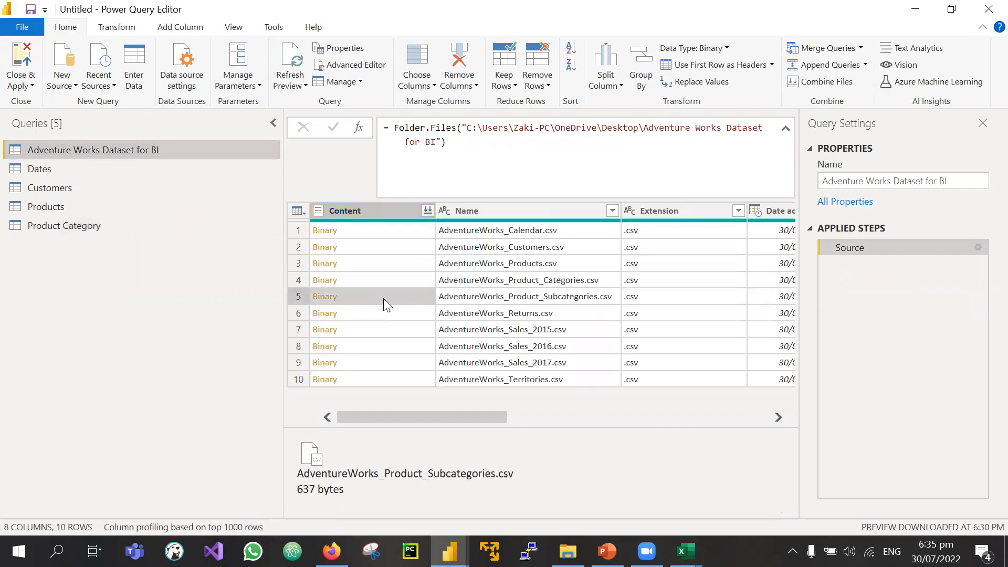
{"action": "right_click", "coordinate": [367, 298]}
{"action": "left_click", "coordinate": [413, 339]}
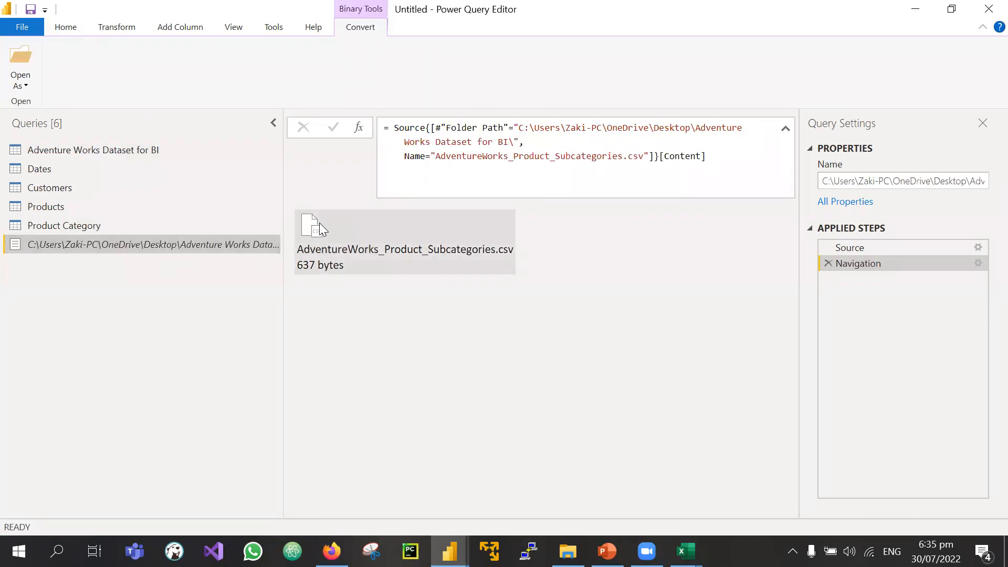
{"action": "left_click", "coordinate": [319, 226]}
{"action": "double_click", "coordinate": [170, 245]}
{"action": "type", "text": "Product Sub-"}
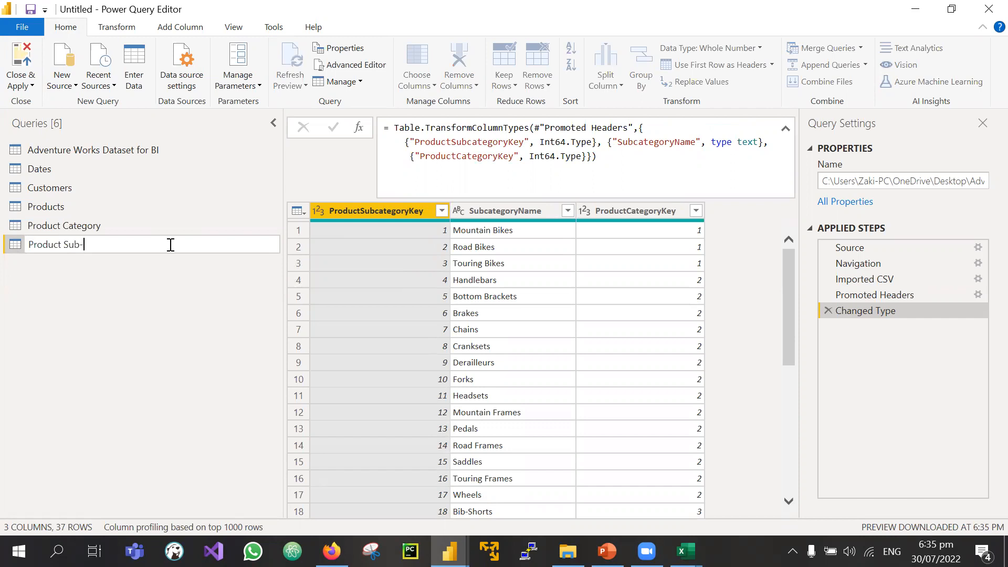
{"action": "type", "text": "Category"}
{"action": "key", "text": "Return"}
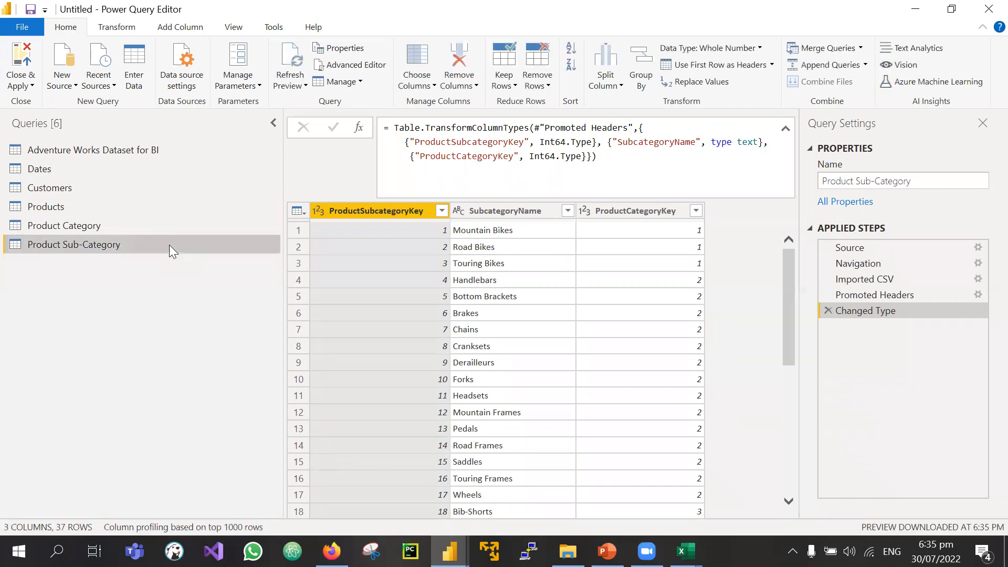
Step: Add the returns file as a new query named Return and open AdventureWorks_Returns.csv as a table
{"action": "left_click", "coordinate": [139, 152]}
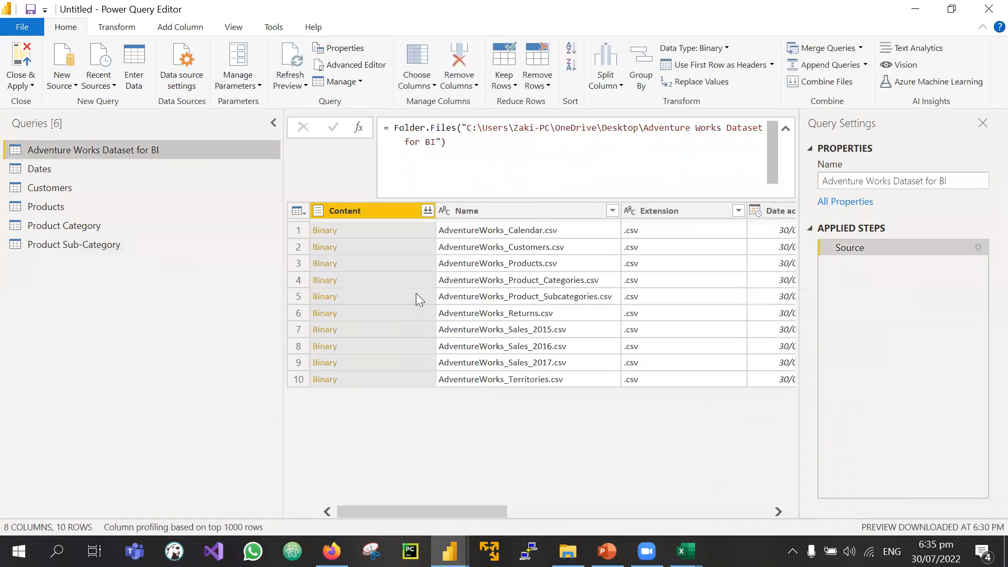
{"action": "right_click", "coordinate": [373, 310]}
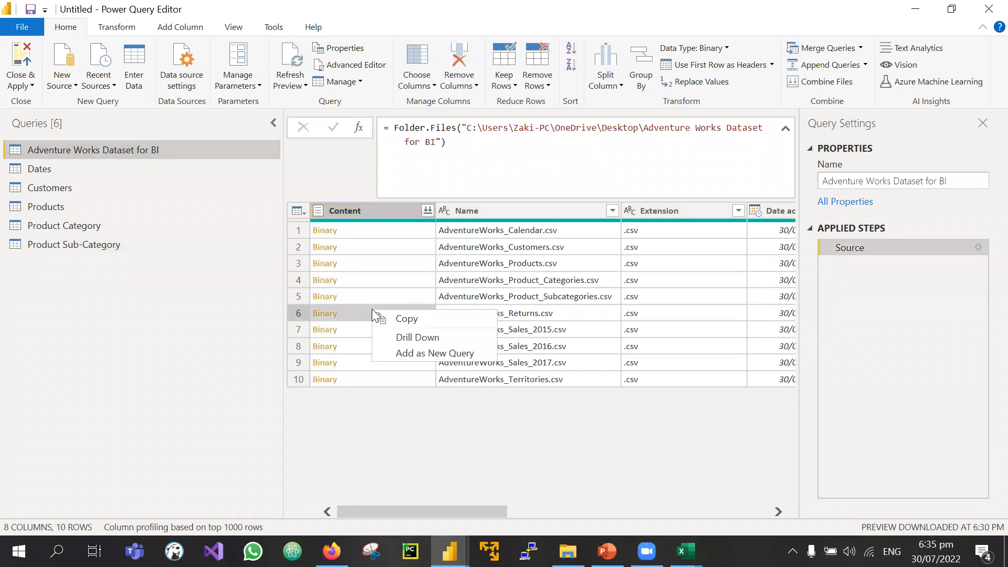
{"action": "left_click", "coordinate": [429, 348]}
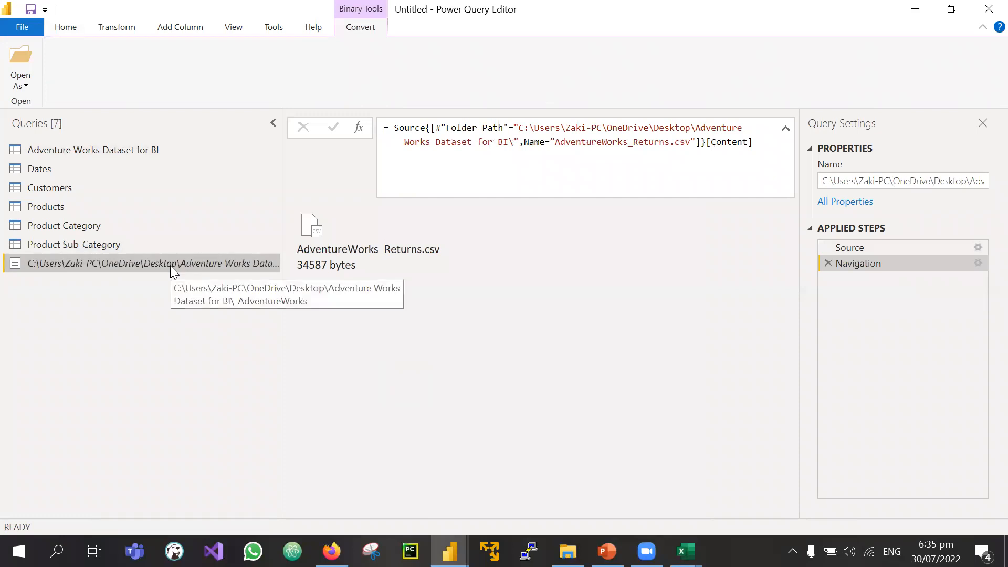
{"action": "right_click", "coordinate": [170, 266]}
{"action": "left_click", "coordinate": [138, 258]}
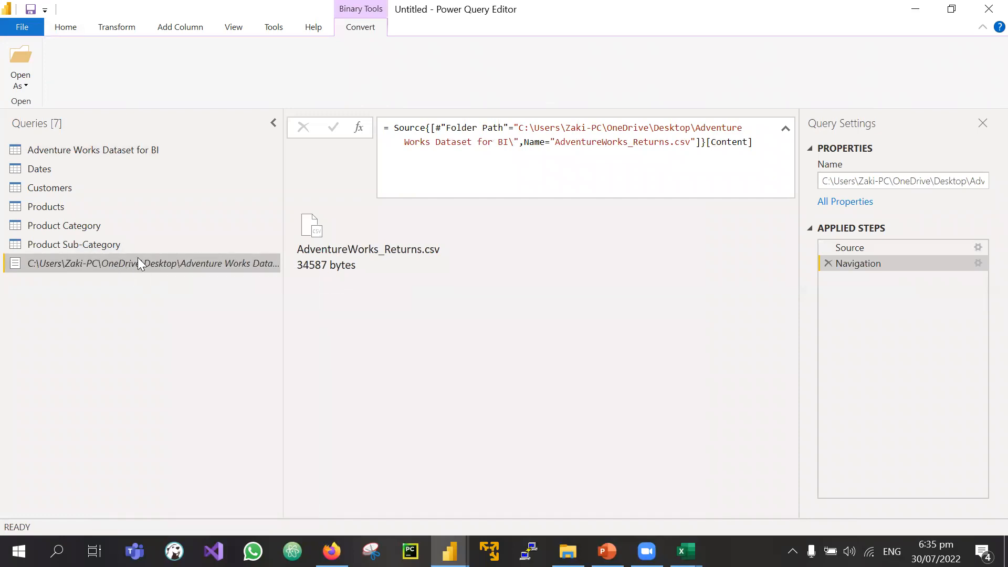
{"action": "double_click", "coordinate": [137, 258]}
{"action": "type", "text": "Return"}
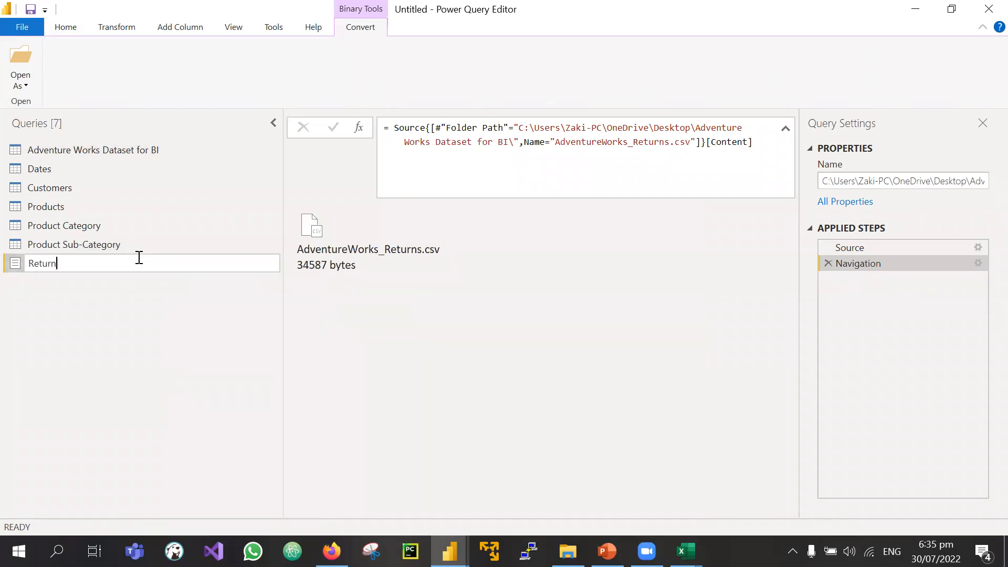
{"action": "key", "text": "Return"}
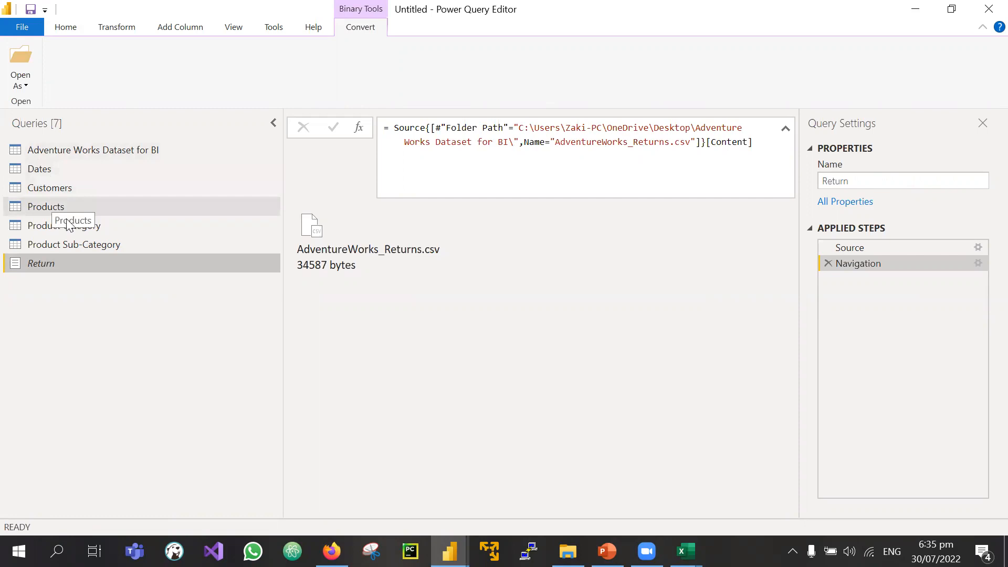
{"action": "left_click", "coordinate": [305, 247]}
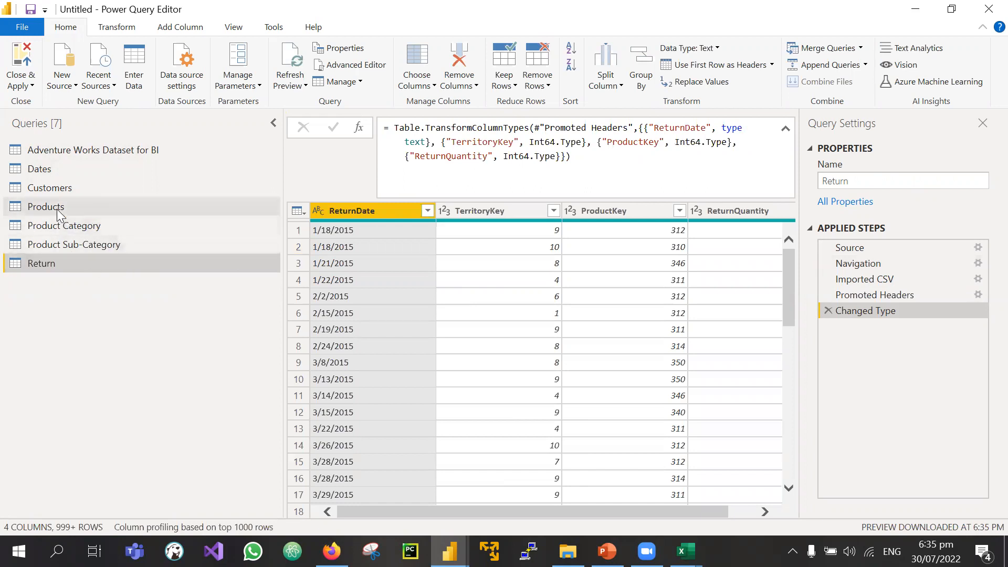
Step: Look through the Products, Dates, Customers and Product Category tables in turn
{"action": "left_click", "coordinate": [79, 206]}
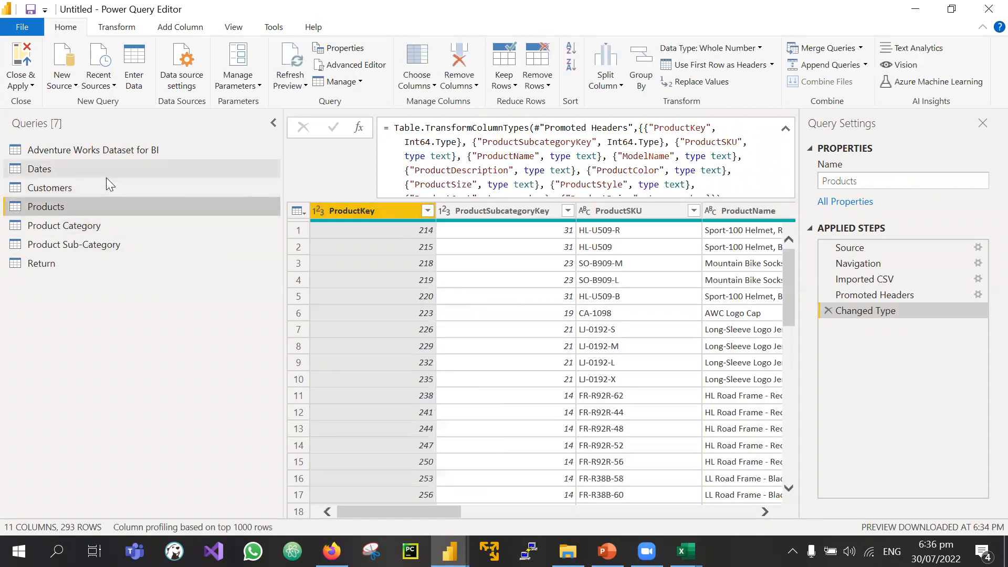
{"action": "left_click", "coordinate": [80, 176]}
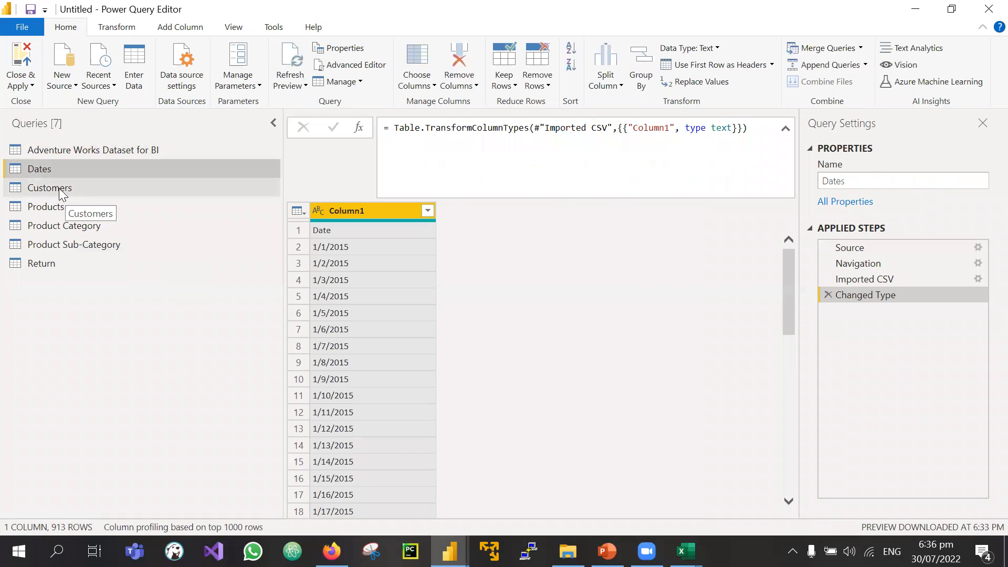
{"action": "left_click", "coordinate": [62, 193]}
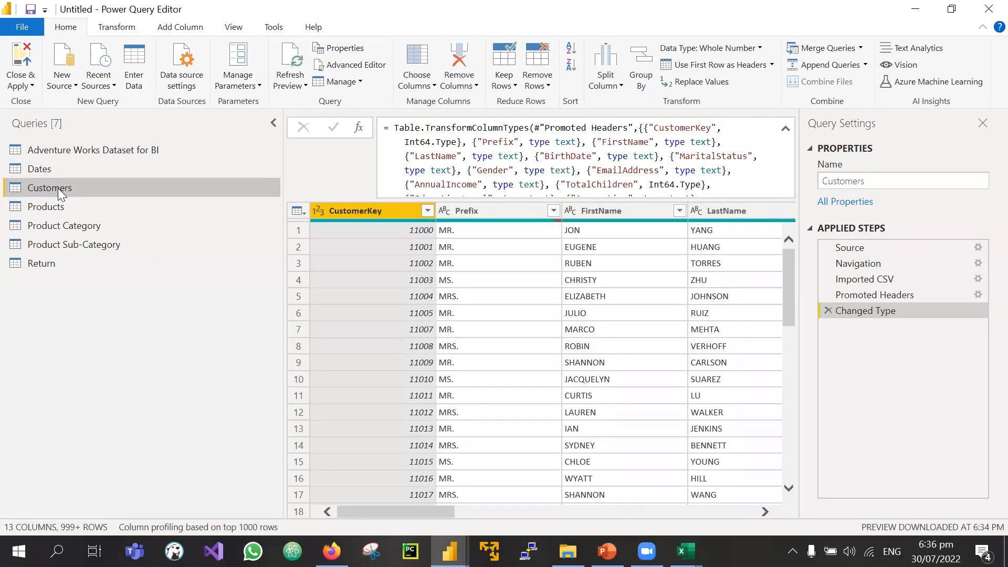
{"action": "left_click", "coordinate": [50, 206]}
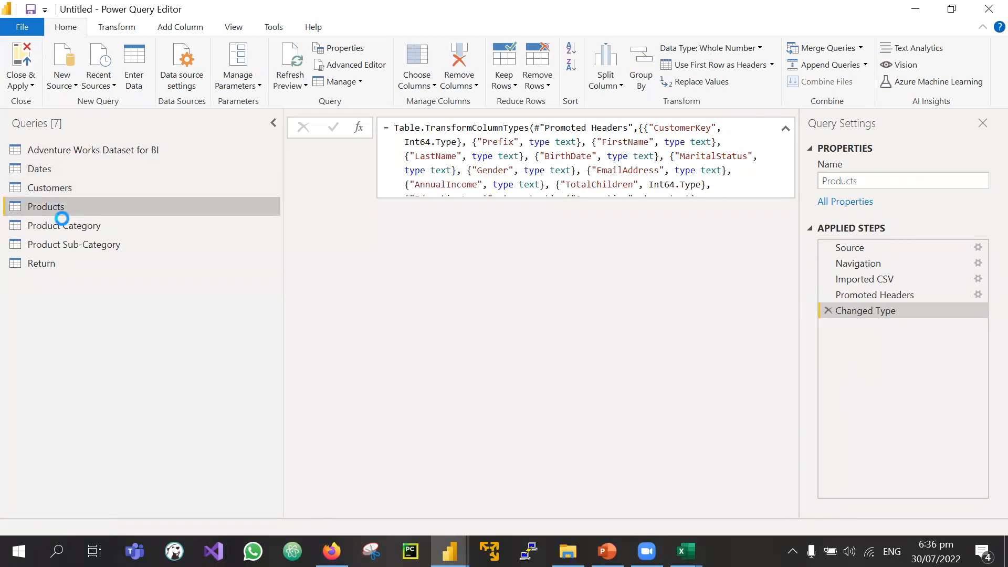
{"action": "left_click", "coordinate": [64, 225]}
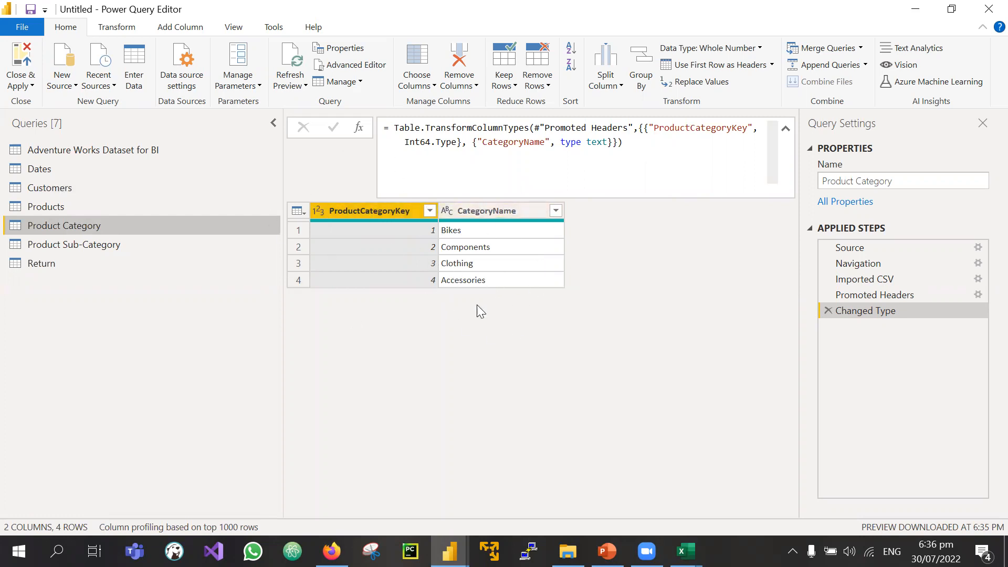
Step: Show the ProductSubcategoryKey column's statistics in Products, then move to Product Category and Product Sub-Category
{"action": "left_click", "coordinate": [75, 206]}
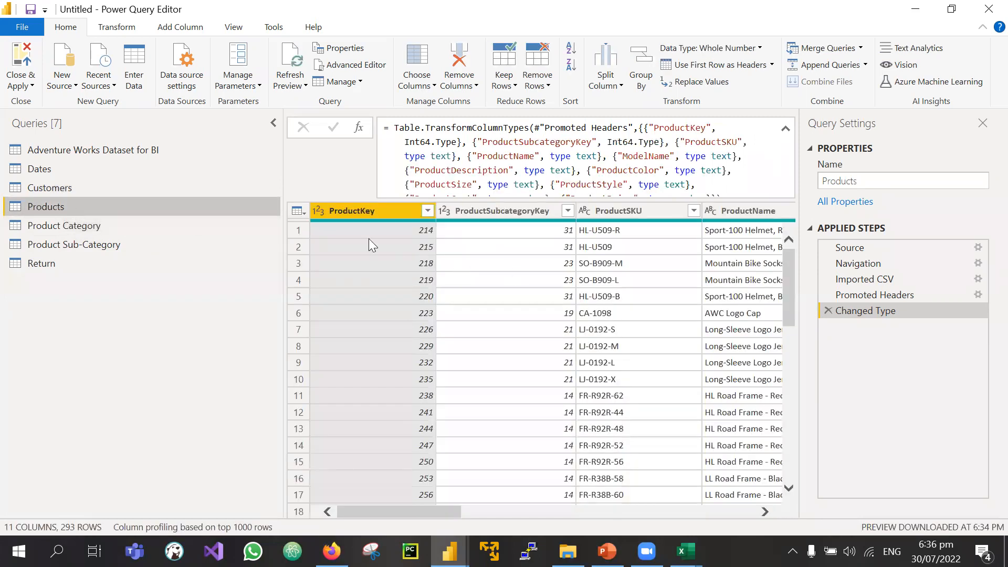
{"action": "scroll", "coordinate": [507, 266], "scroll_direction": "right", "scroll_amount": 3}
{"action": "scroll", "coordinate": [506, 265], "scroll_direction": "left", "scroll_amount": 3}
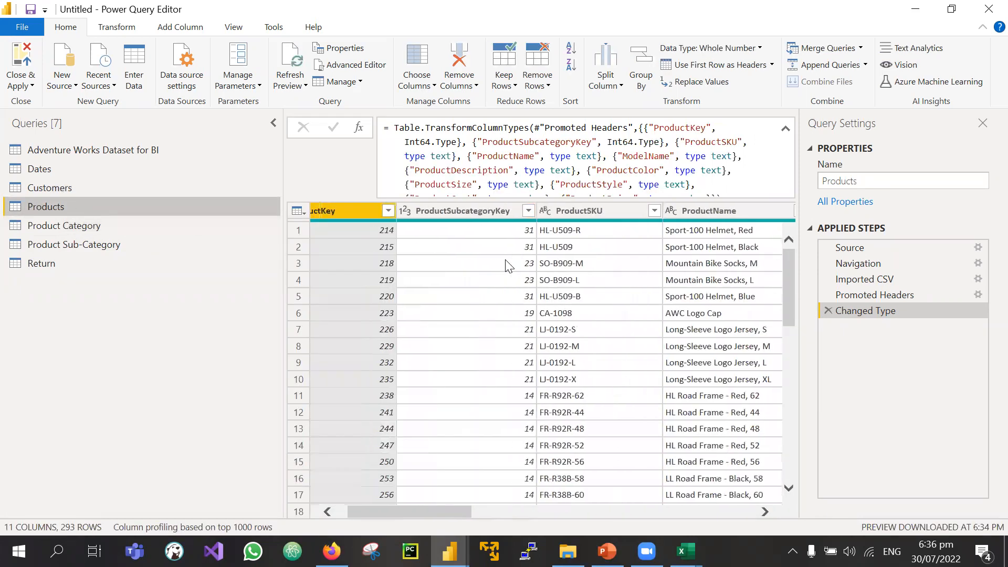
{"action": "scroll", "coordinate": [506, 266], "scroll_direction": "right", "scroll_amount": 5}
{"action": "scroll", "coordinate": [506, 266], "scroll_direction": "left", "scroll_amount": 5}
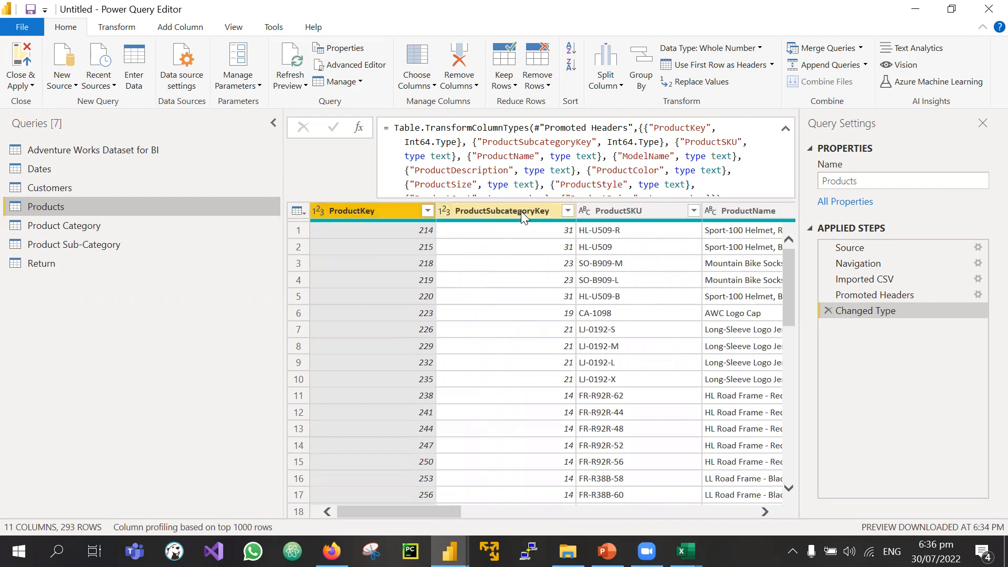
{"action": "scroll", "coordinate": [541, 265], "scroll_direction": "right", "scroll_amount": 4}
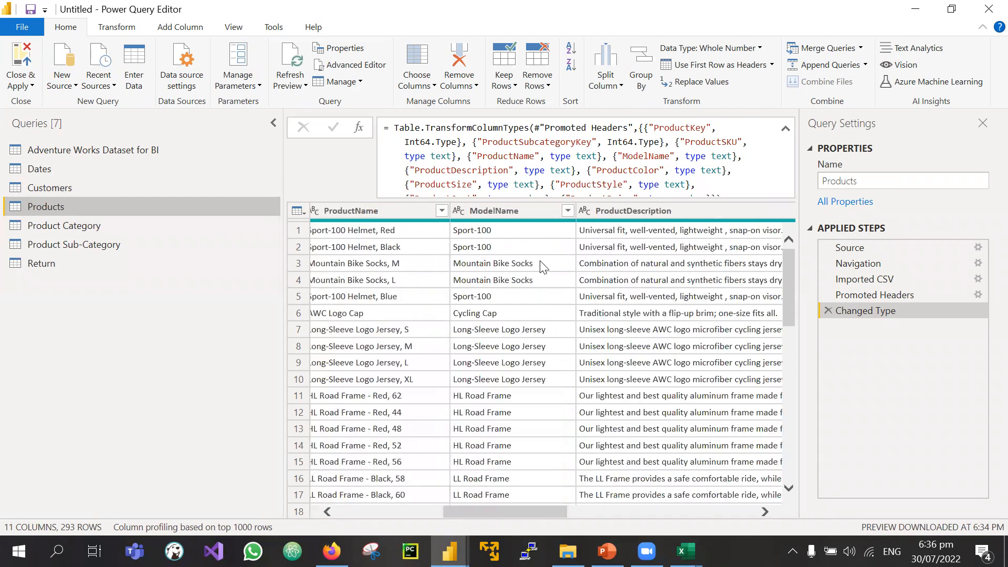
{"action": "scroll", "coordinate": [543, 266], "scroll_direction": "right", "scroll_amount": 5}
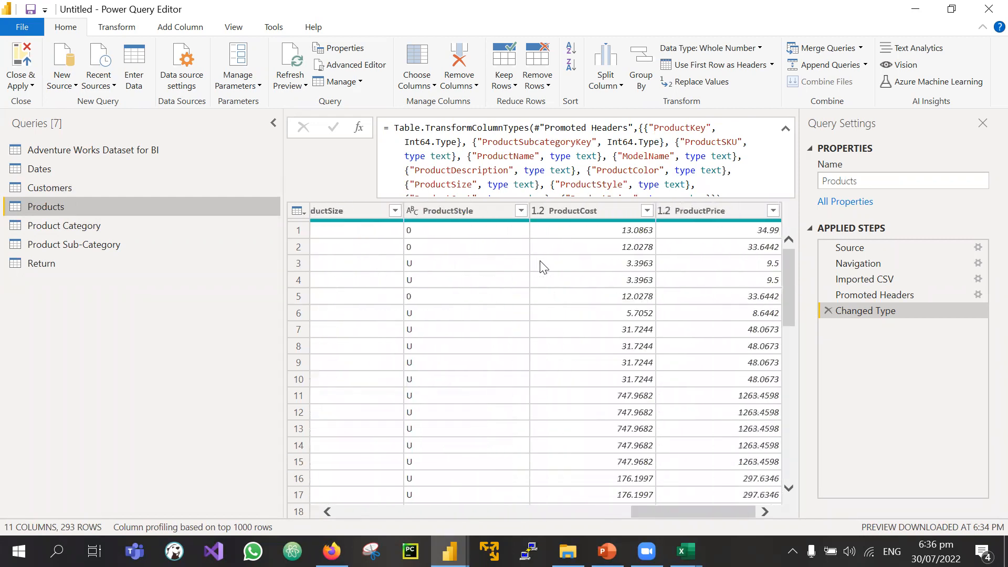
{"action": "scroll", "coordinate": [543, 267], "scroll_direction": "left", "scroll_amount": 9}
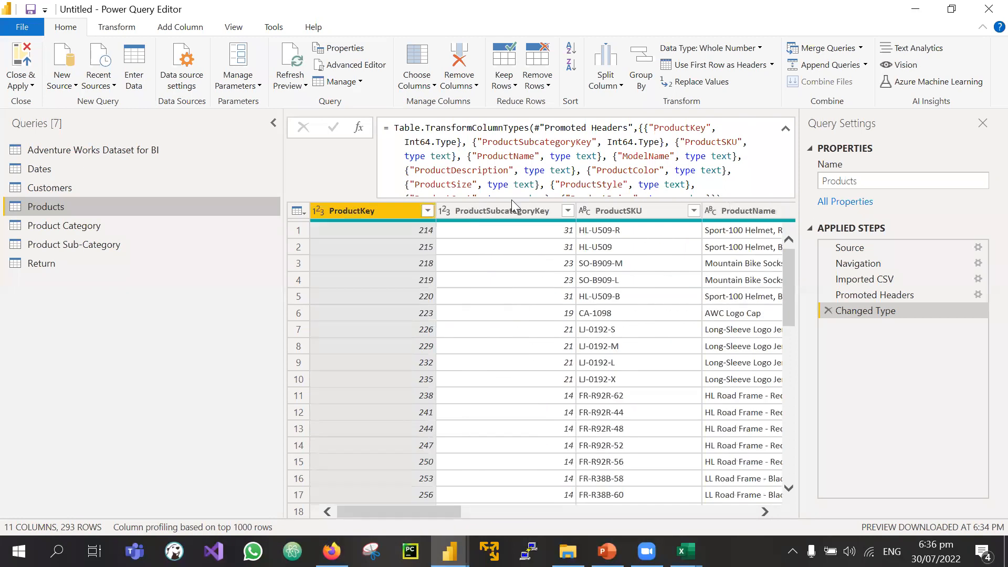
{"action": "left_click", "coordinate": [501, 206]}
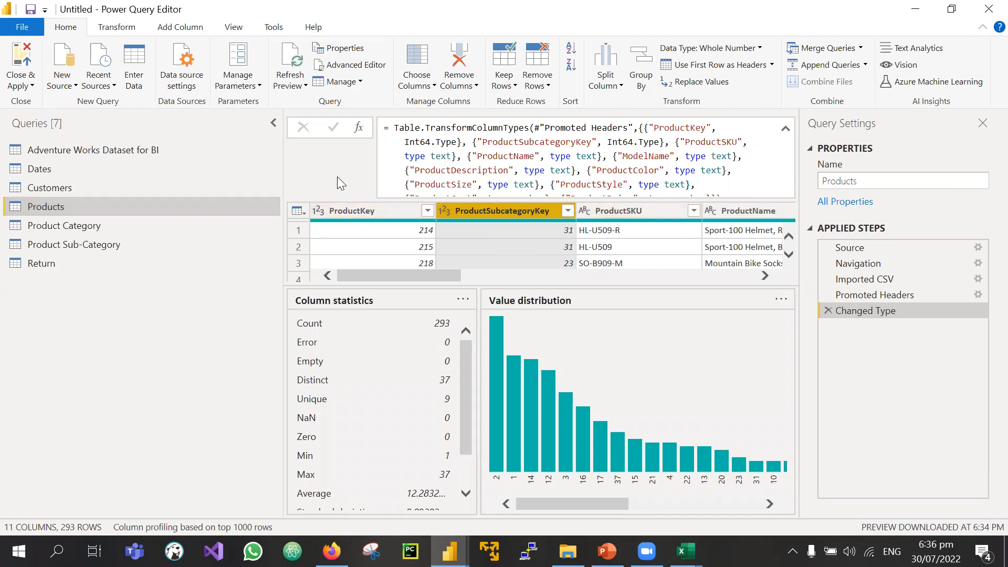
{"action": "left_click", "coordinate": [96, 231]}
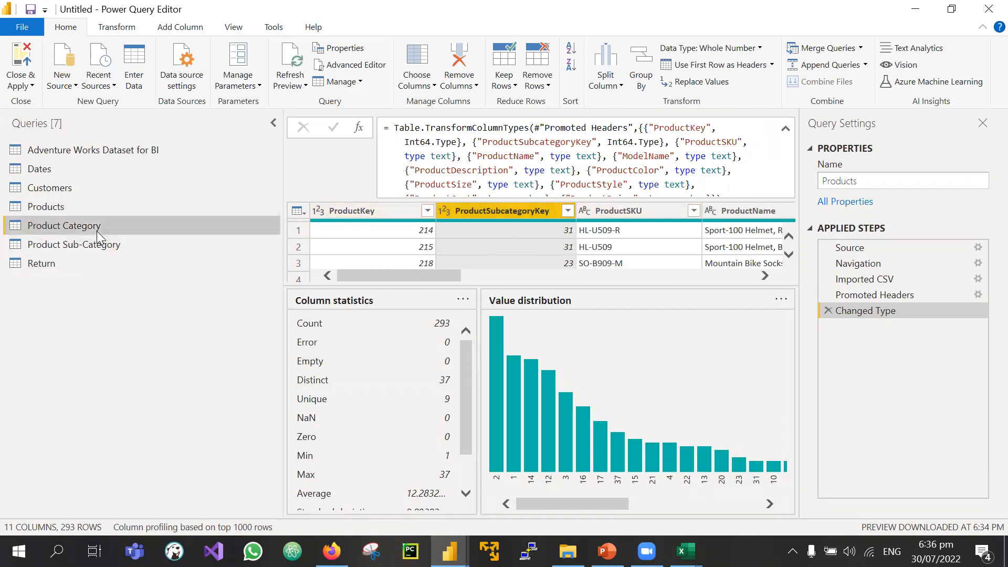
{"action": "left_click", "coordinate": [103, 251]}
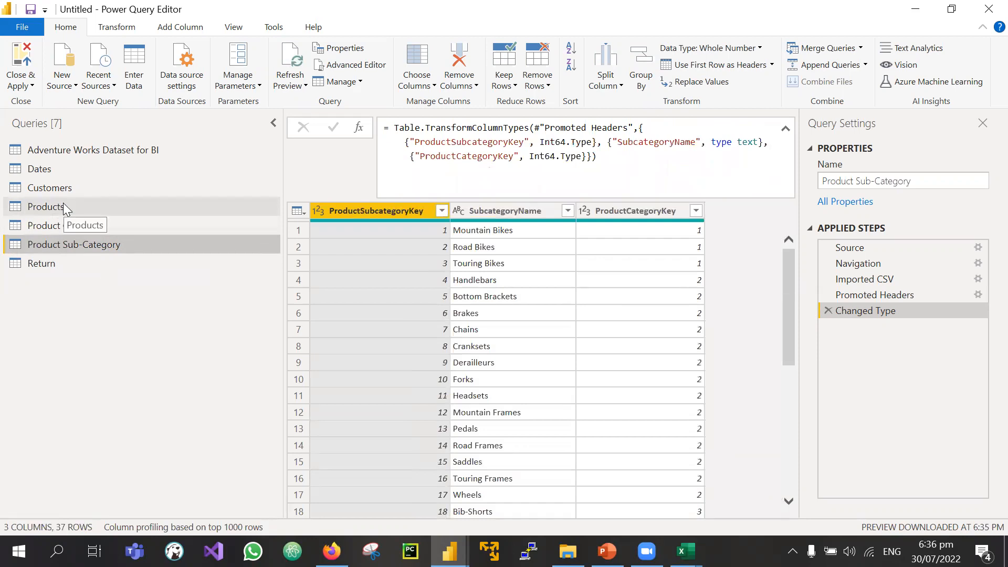
Step: In Products, check row 1's ProductKey 214 and ProductSubcategoryKey 31
{"action": "left_click", "coordinate": [64, 205]}
{"action": "left_click", "coordinate": [106, 243]}
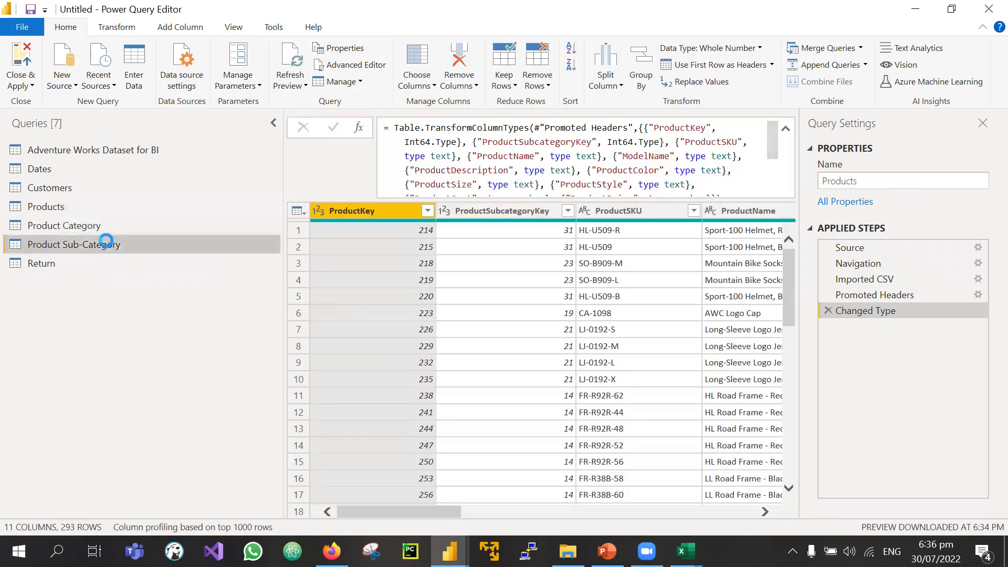
{"action": "left_click", "coordinate": [47, 211]}
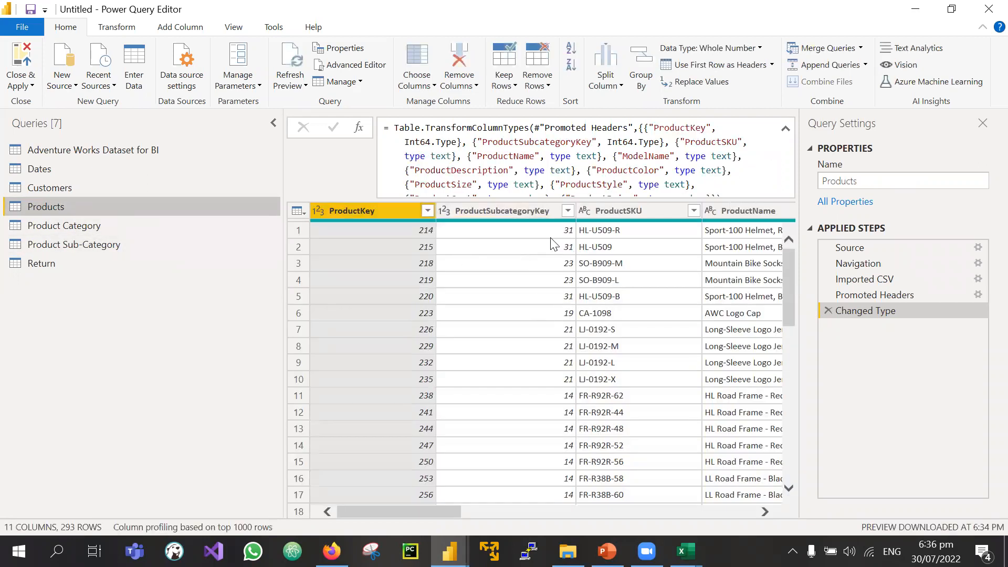
{"action": "left_click", "coordinate": [378, 229]}
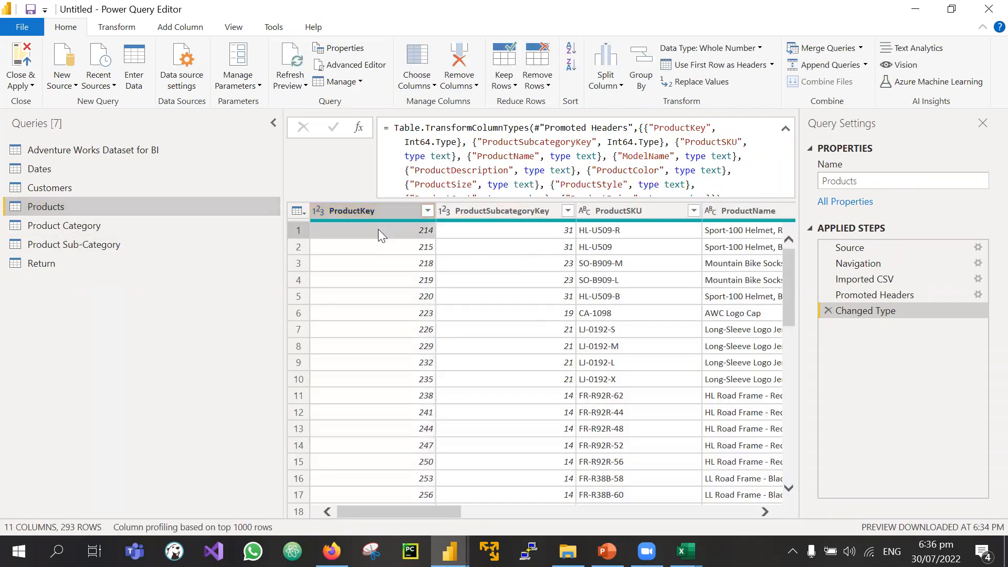
{"action": "left_click", "coordinate": [522, 231]}
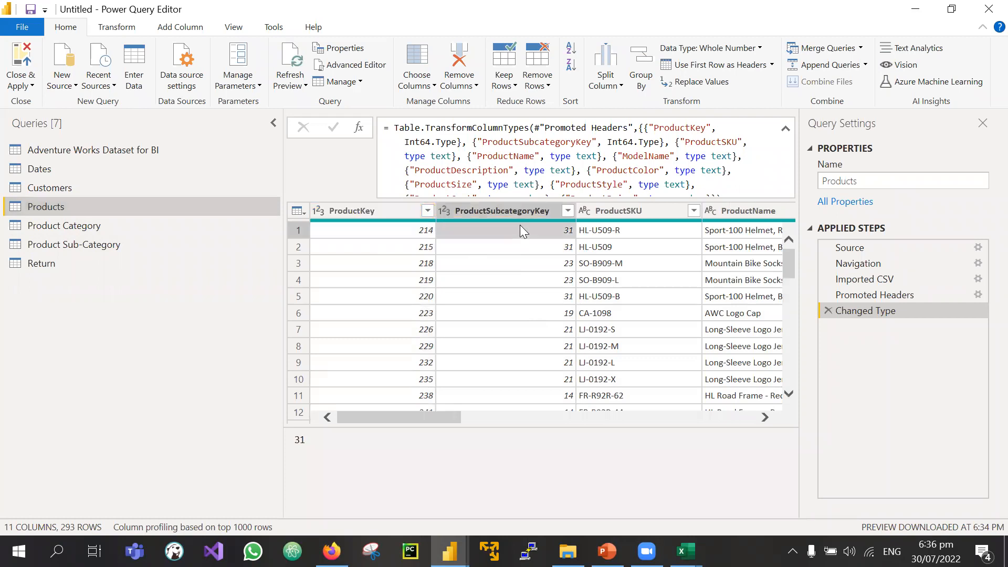
Step: Trace Helmets to category key 4 in Product Sub-Category, then Accessories in Product Category
{"action": "left_click", "coordinate": [114, 248]}
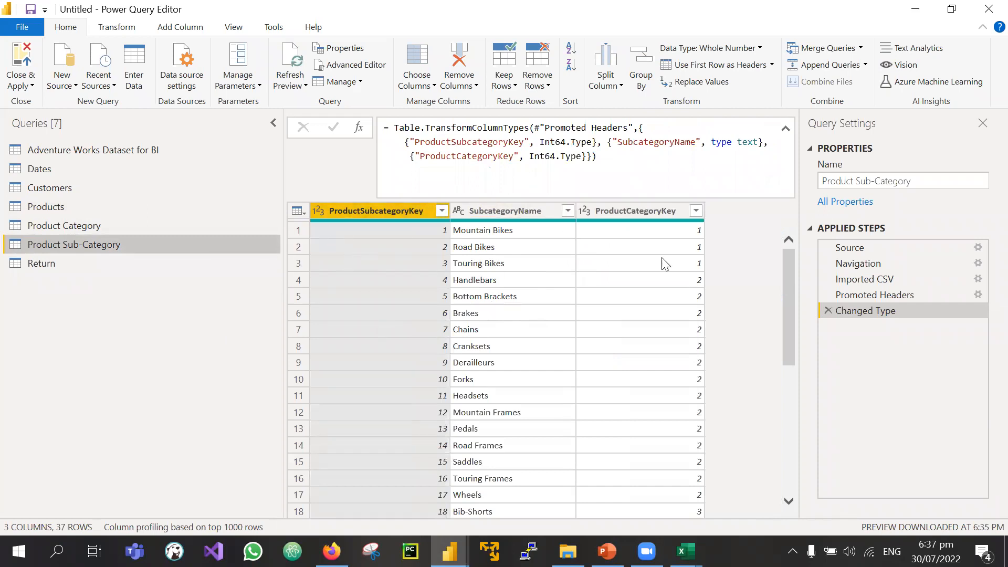
{"action": "scroll", "coordinate": [380, 423], "scroll_direction": "down", "scroll_amount": 3}
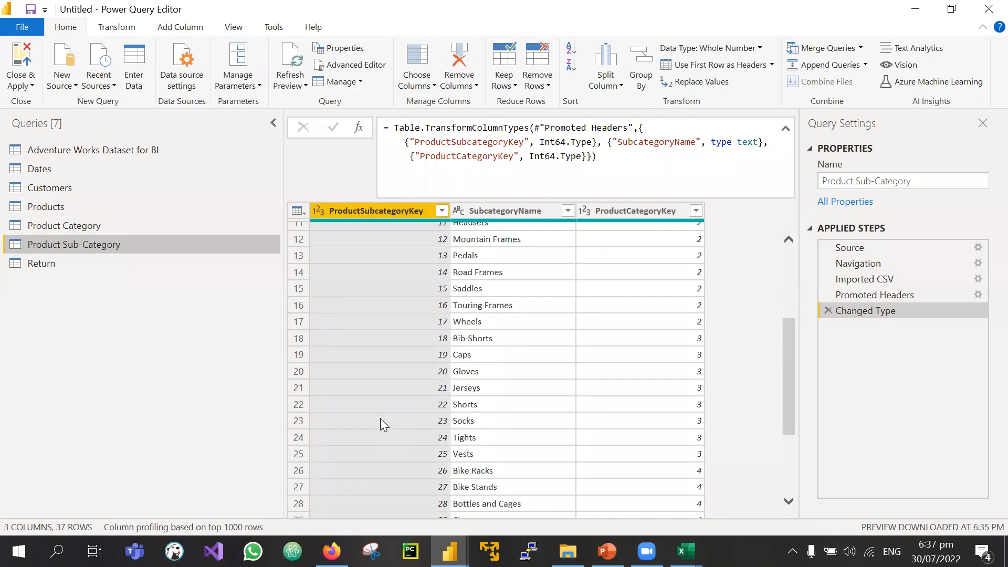
{"action": "scroll", "coordinate": [380, 418], "scroll_direction": "down", "scroll_amount": 2}
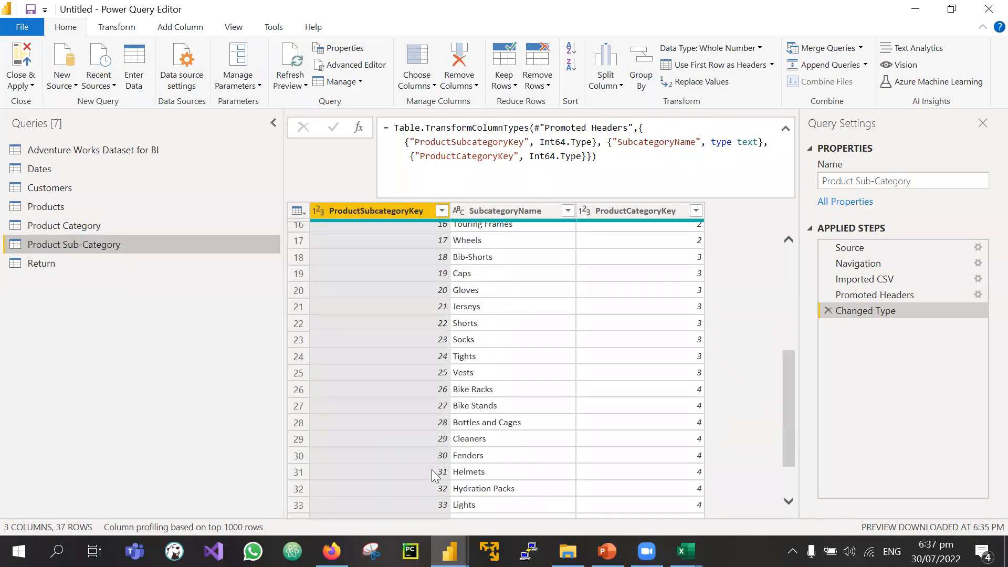
{"action": "left_click", "coordinate": [481, 473]}
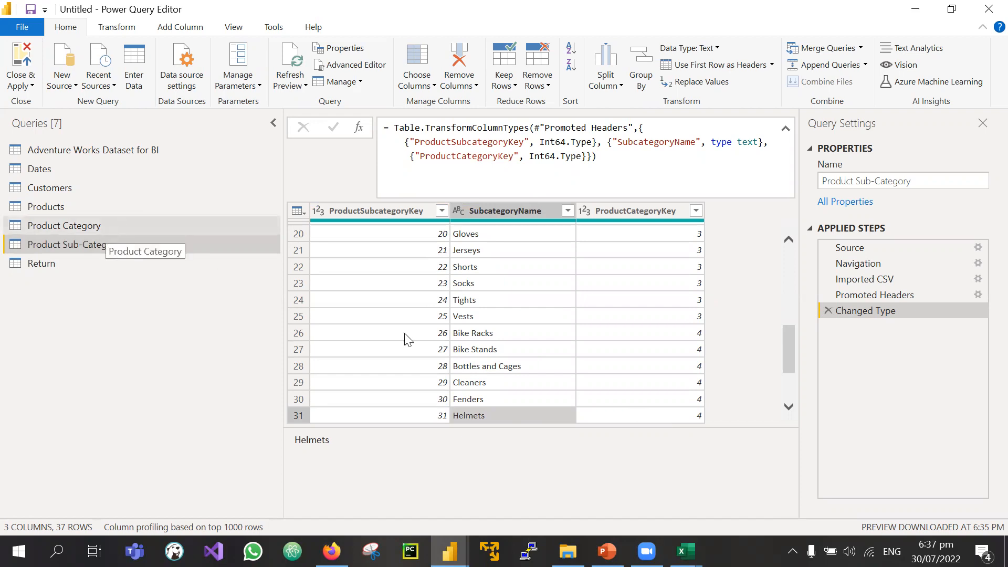
{"action": "left_click", "coordinate": [604, 413]}
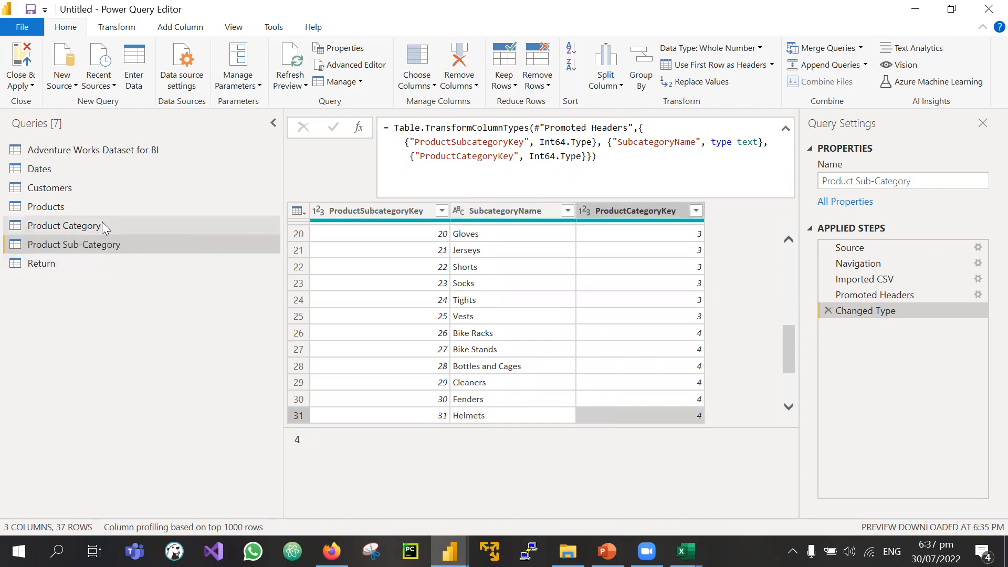
{"action": "left_click", "coordinate": [102, 223]}
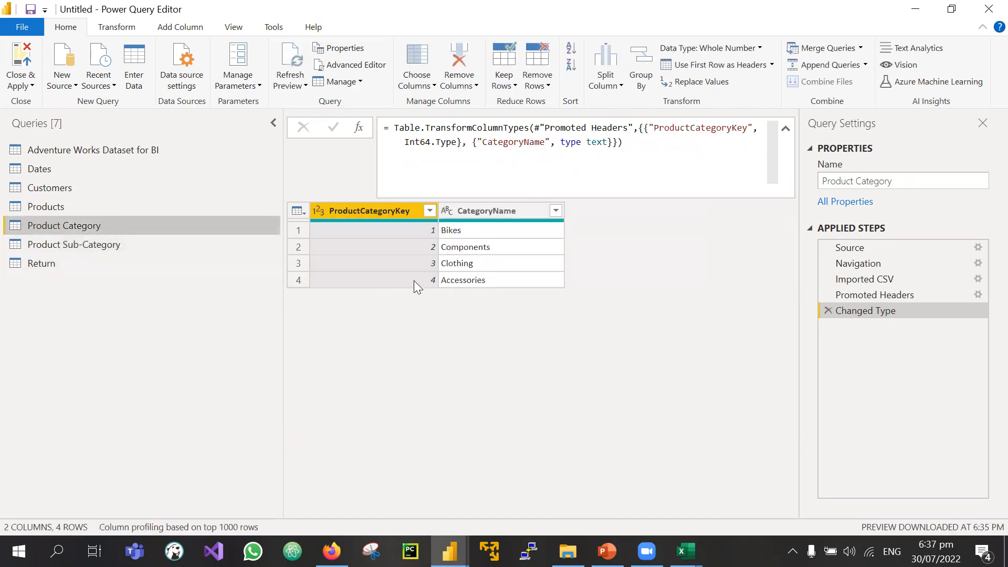
{"action": "left_click", "coordinate": [474, 283]}
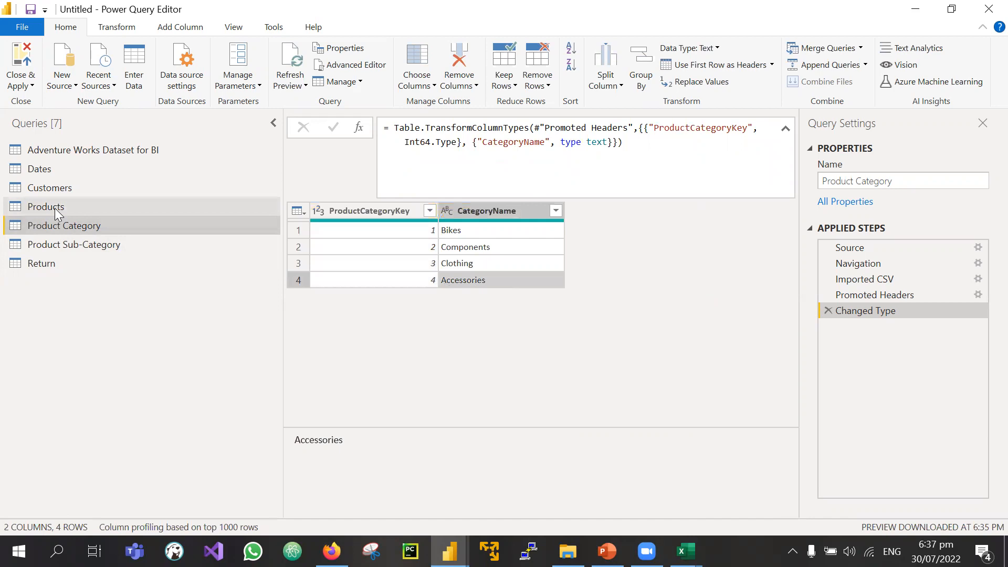
Step: Recheck ProductKey 214 in Products, then cycle through Product Category back to Product Sub-Category
{"action": "left_click", "coordinate": [32, 211]}
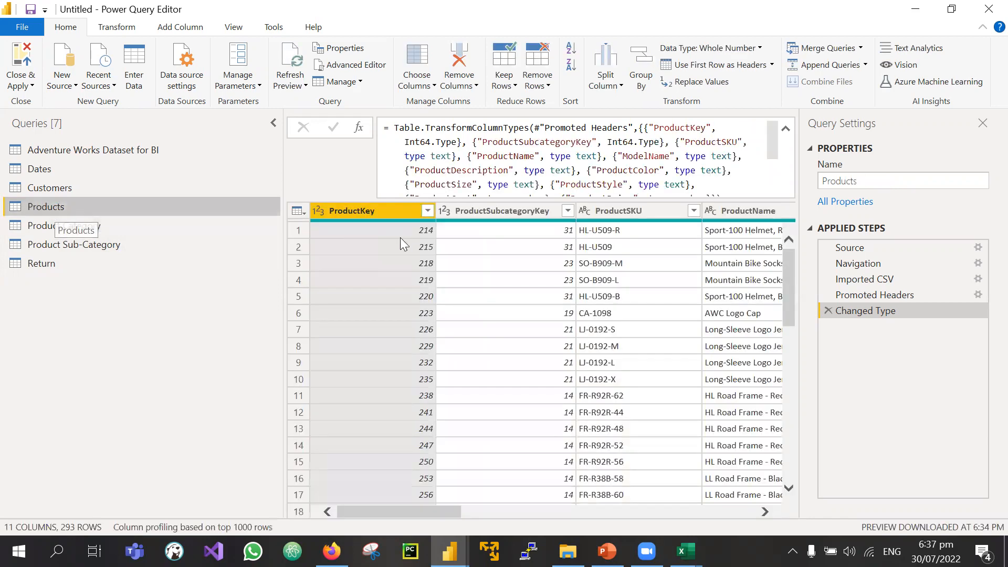
{"action": "left_click", "coordinate": [380, 230]}
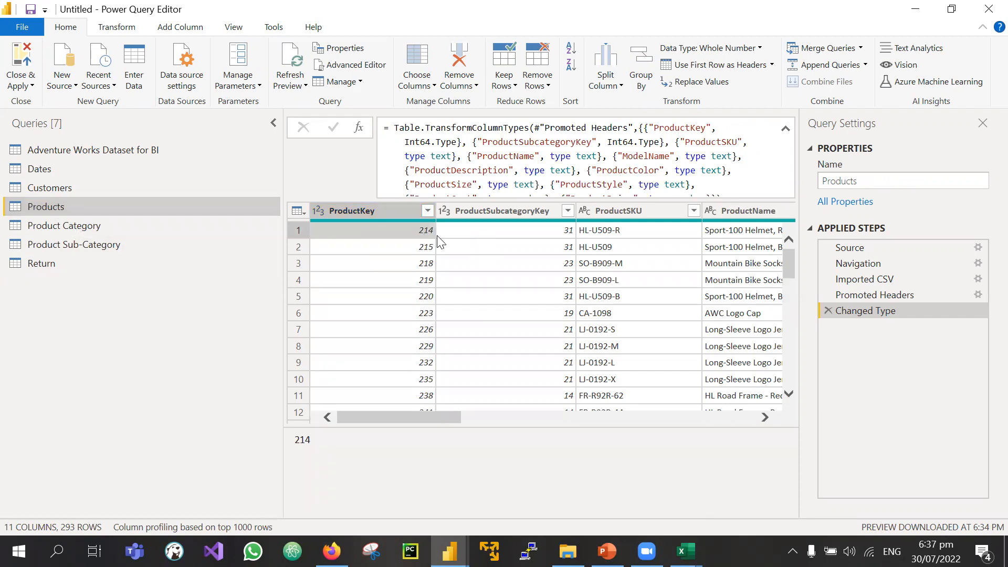
{"action": "scroll", "coordinate": [695, 253], "scroll_direction": "right", "scroll_amount": 2}
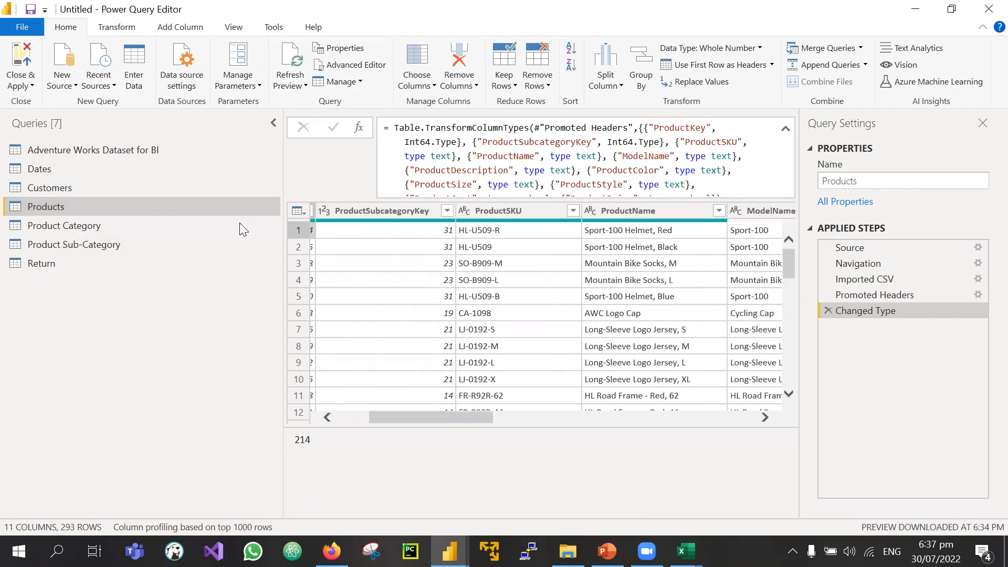
{"action": "left_click", "coordinate": [130, 239]}
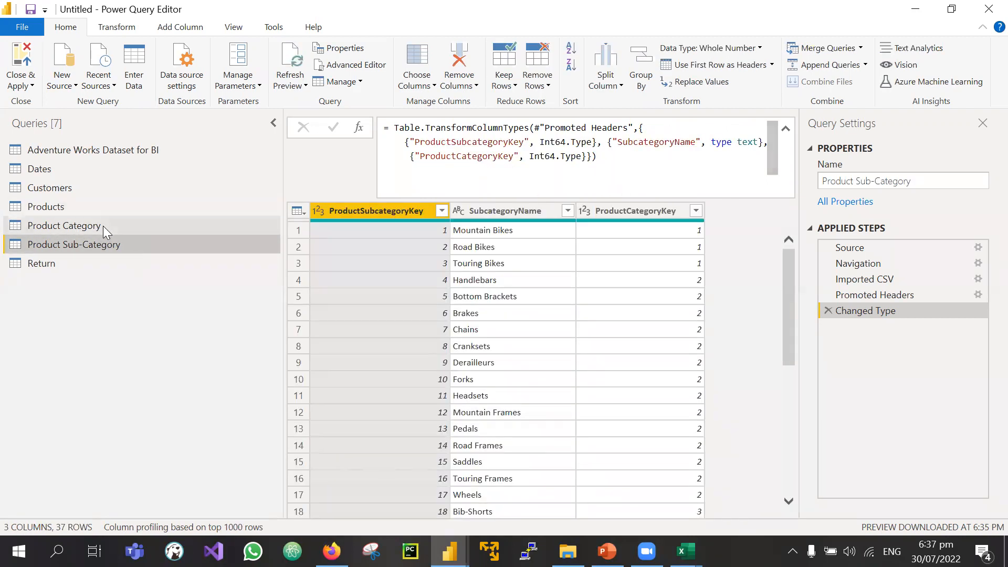
{"action": "left_click", "coordinate": [103, 226]}
{"action": "left_click", "coordinate": [90, 237]}
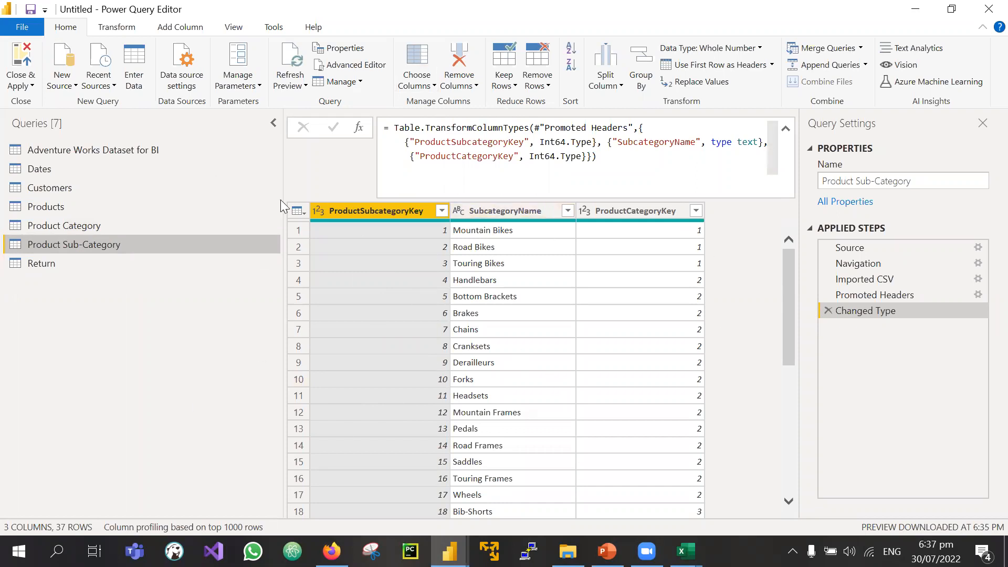
Step: Show the Return query and scan its ReturnDate, TerritoryKey, ProductKey and ReturnQuantity columns
{"action": "left_click", "coordinate": [94, 265]}
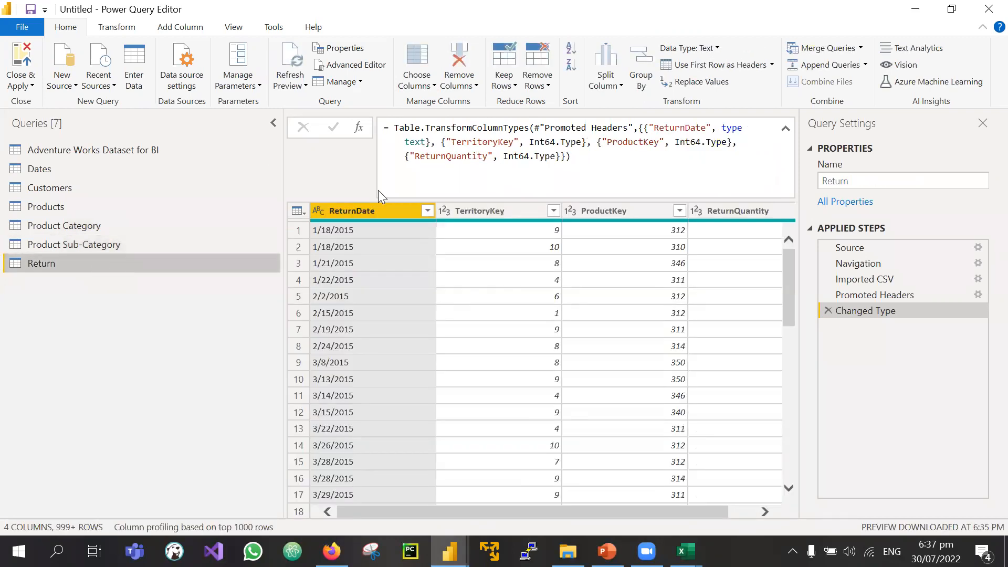
{"action": "scroll", "coordinate": [478, 310], "scroll_direction": "right", "scroll_amount": 1}
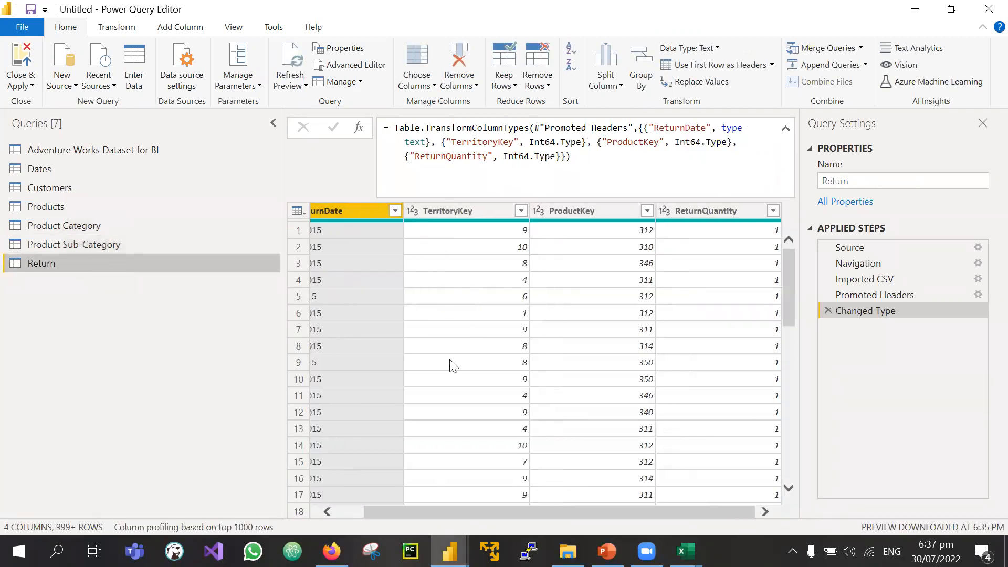
{"action": "scroll", "coordinate": [452, 366], "scroll_direction": "left", "scroll_amount": 1}
{"action": "scroll", "coordinate": [453, 366], "scroll_direction": "right", "scroll_amount": 1}
{"action": "scroll", "coordinate": [453, 366], "scroll_direction": "left", "scroll_amount": 1}
{"action": "scroll", "coordinate": [452, 366], "scroll_direction": "right", "scroll_amount": 1}
{"action": "scroll", "coordinate": [483, 381], "scroll_direction": "left", "scroll_amount": 1}
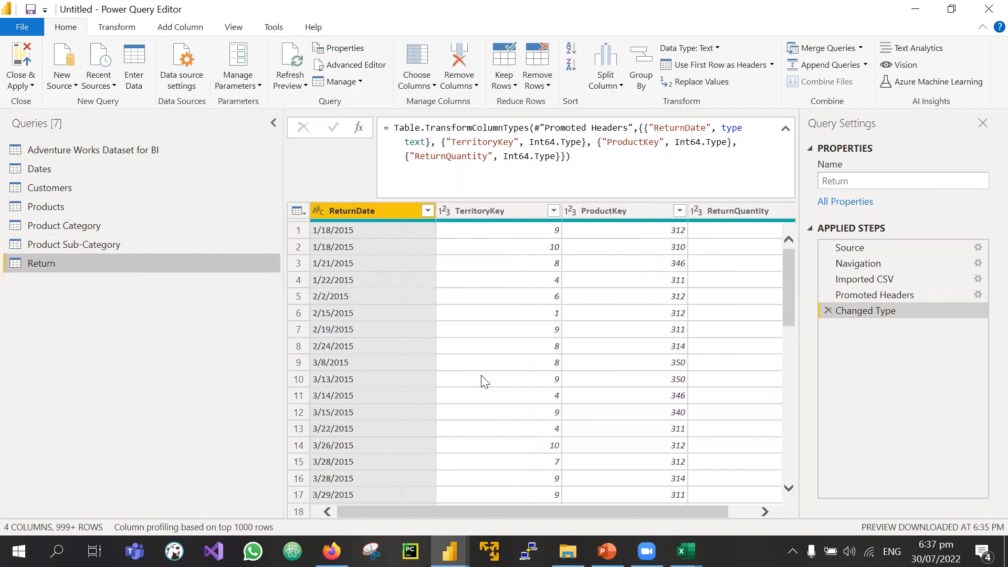
{"action": "scroll", "coordinate": [389, 426], "scroll_direction": "down", "scroll_amount": 9}
{"action": "scroll", "coordinate": [388, 426], "scroll_direction": "up", "scroll_amount": 9}
{"action": "scroll", "coordinate": [388, 427], "scroll_direction": "right", "scroll_amount": 1}
{"action": "scroll", "coordinate": [387, 424], "scroll_direction": "left", "scroll_amount": 1}
{"action": "scroll", "coordinate": [388, 424], "scroll_direction": "right", "scroll_amount": 1}
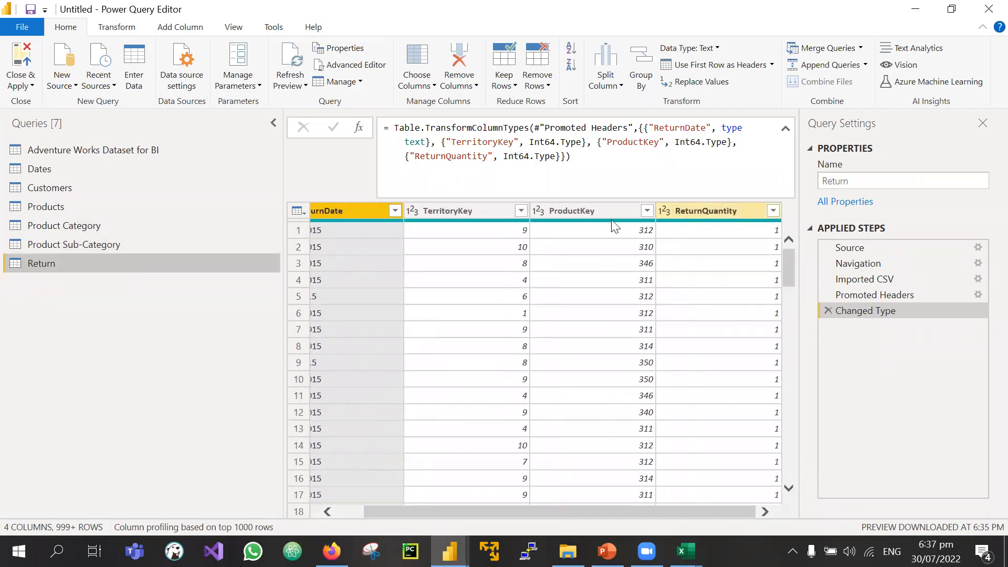
{"action": "scroll", "coordinate": [382, 312], "scroll_direction": "left", "scroll_amount": 1}
{"action": "scroll", "coordinate": [467, 266], "scroll_direction": "right", "scroll_amount": 1}
{"action": "scroll", "coordinate": [469, 268], "scroll_direction": "left", "scroll_amount": 1}
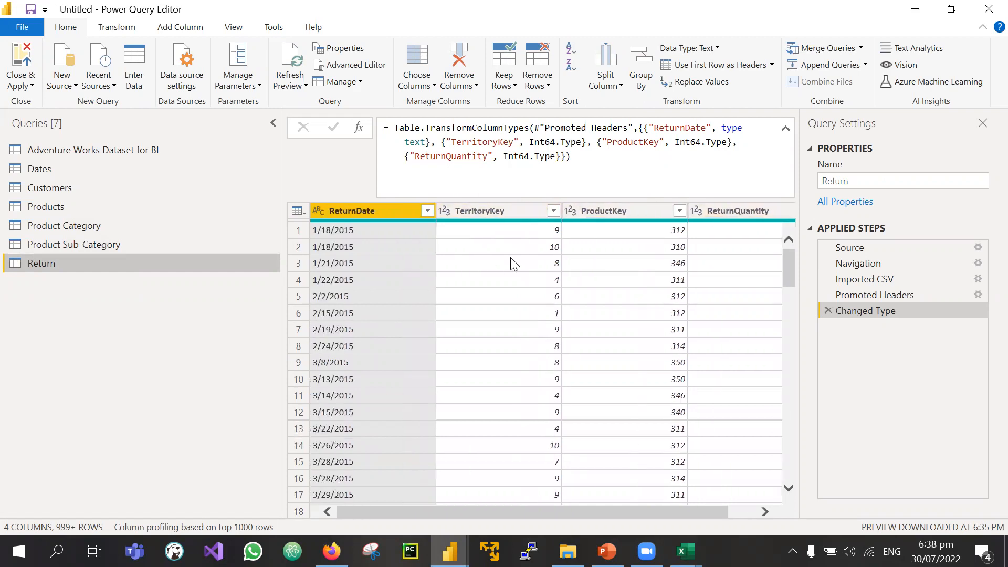
{"action": "scroll", "coordinate": [513, 264], "scroll_direction": "right", "scroll_amount": 1}
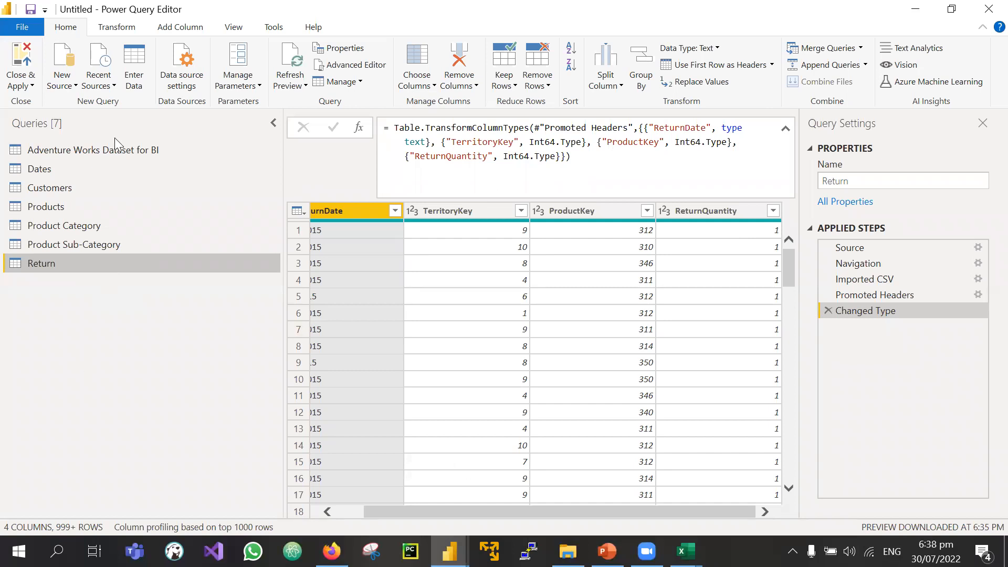
Step: Add the 2015 sales file from the dataset folder as a new query named Sales_2015
{"action": "left_click", "coordinate": [94, 150]}
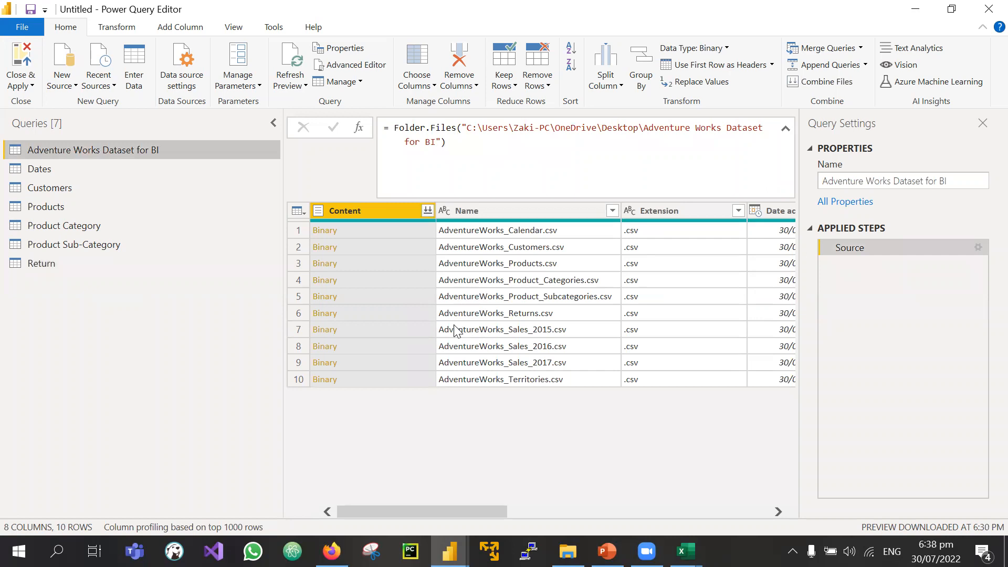
{"action": "right_click", "coordinate": [353, 331]}
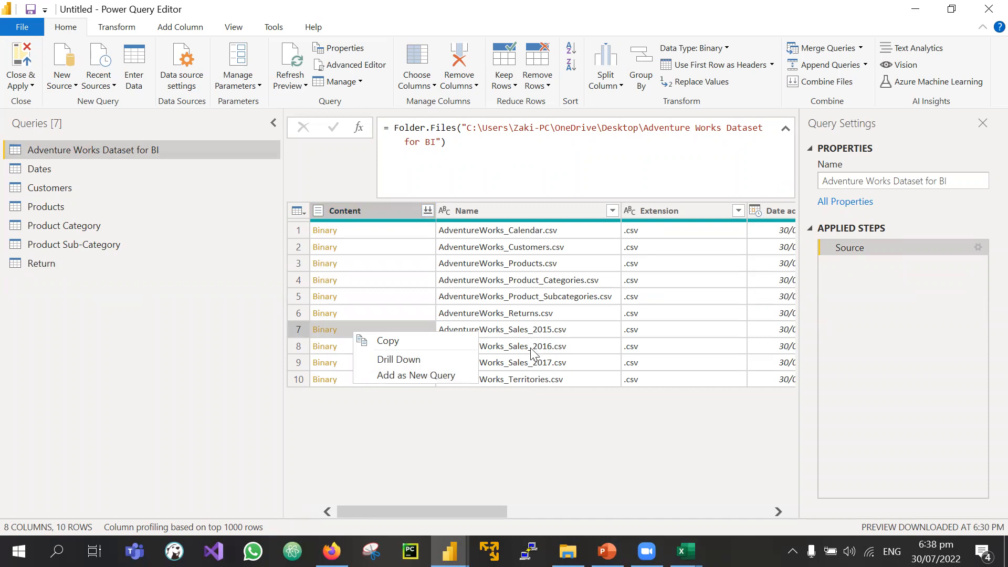
{"action": "left_click", "coordinate": [432, 372]}
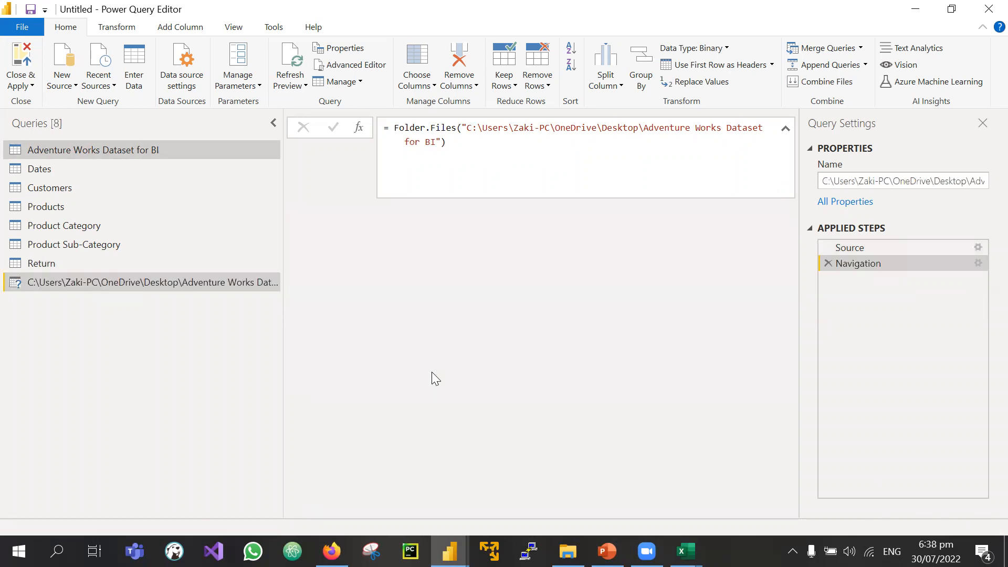
{"action": "double_click", "coordinate": [166, 283]}
{"action": "type", "text": "Sales_2015"}
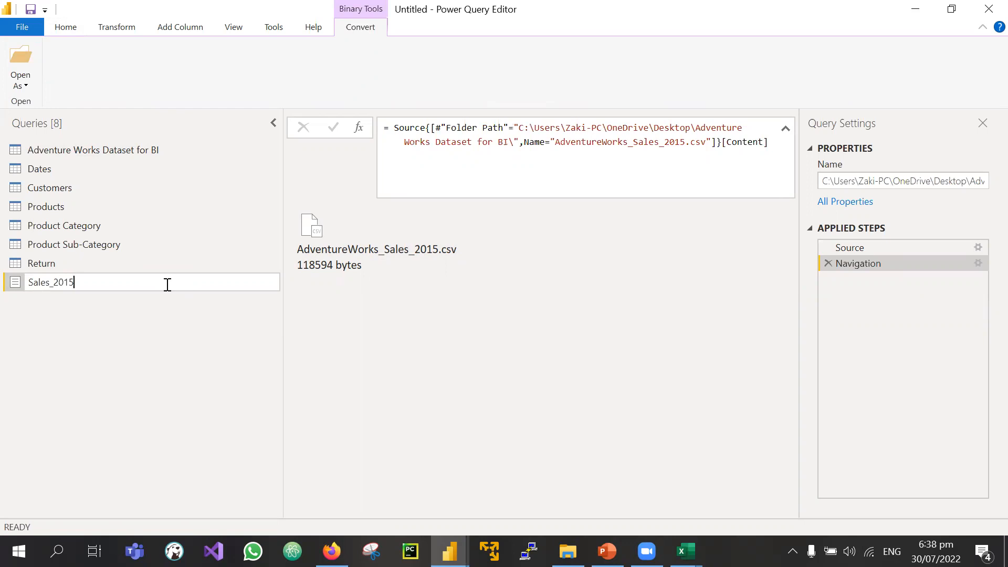
{"action": "key", "text": "Return"}
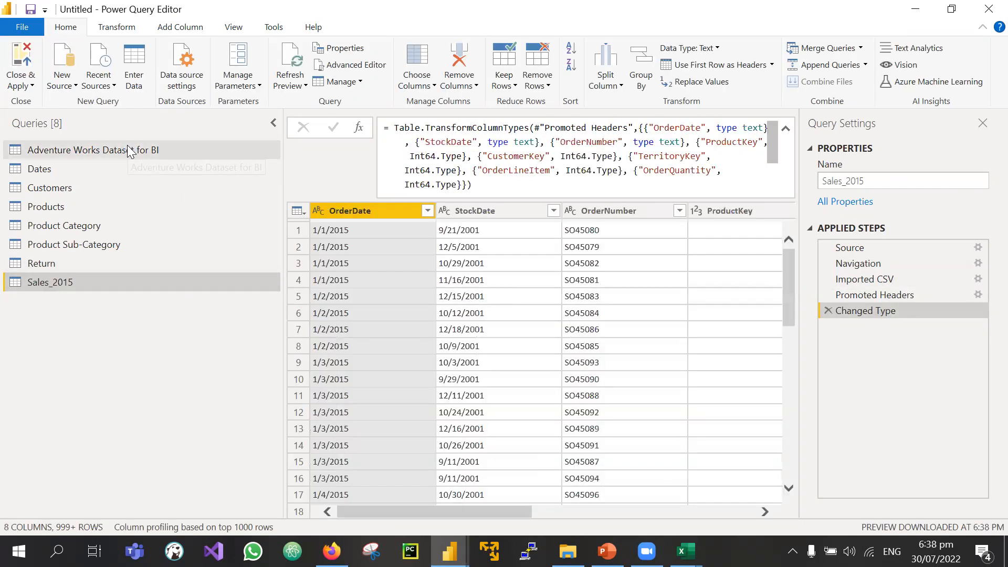
Step: Add the 2016 sales file as a new query named Sales_2016
{"action": "left_click", "coordinate": [136, 150]}
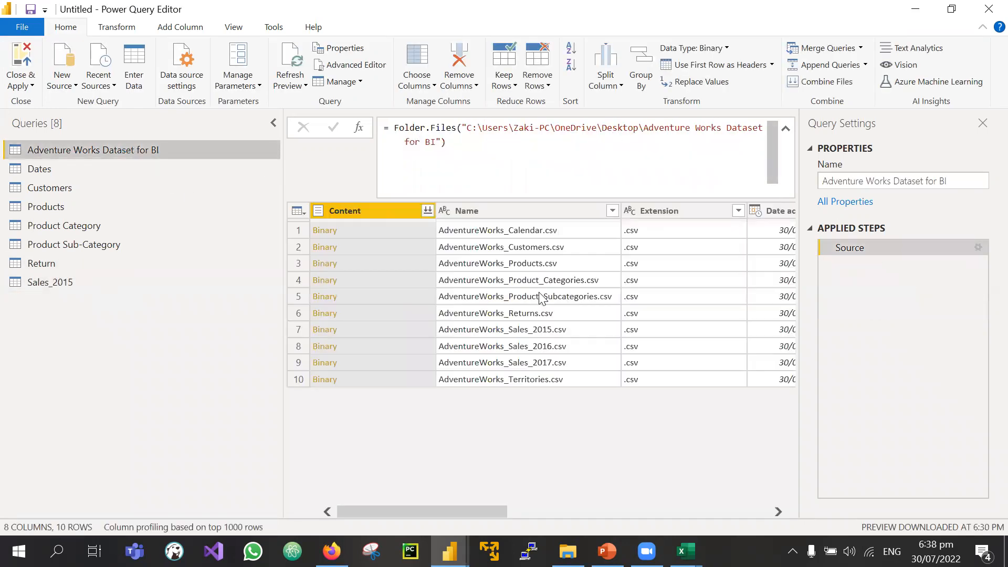
{"action": "left_click", "coordinate": [369, 342]}
{"action": "right_click", "coordinate": [351, 344]}
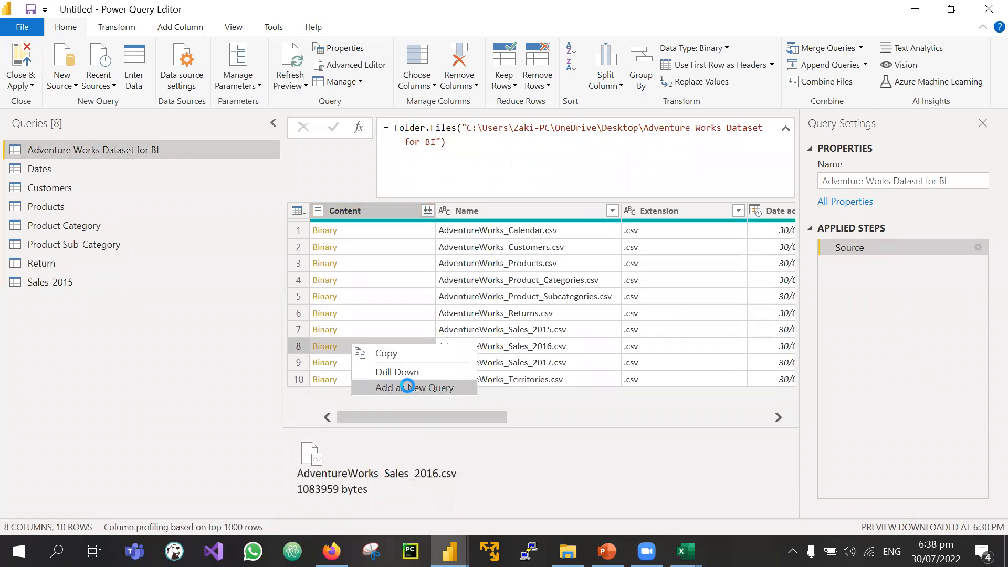
{"action": "left_click", "coordinate": [408, 387]}
{"action": "double_click", "coordinate": [208, 296]}
{"action": "type", "text": "Sa"}
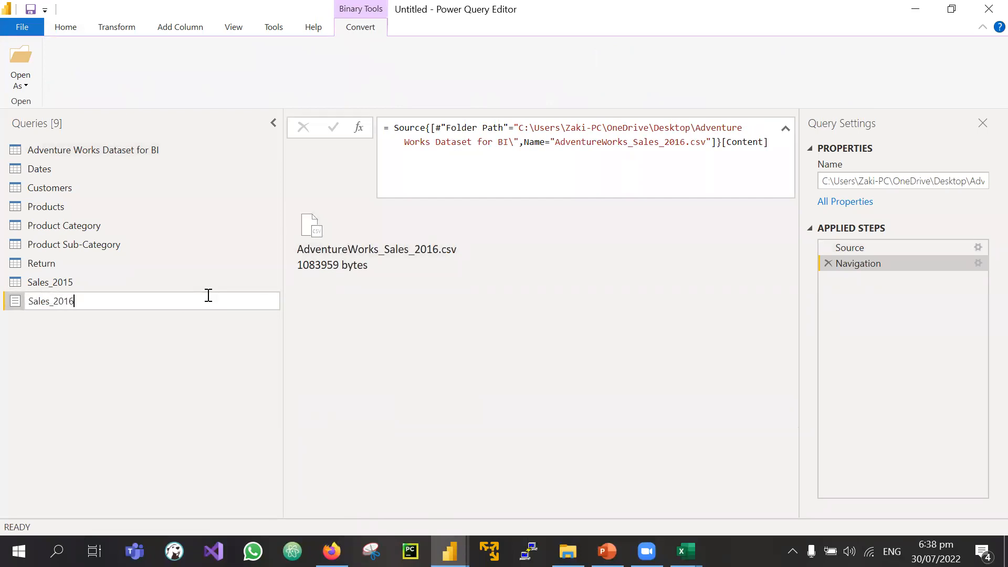
{"action": "type", "text": "les_2016"}
{"action": "key", "text": "Return"}
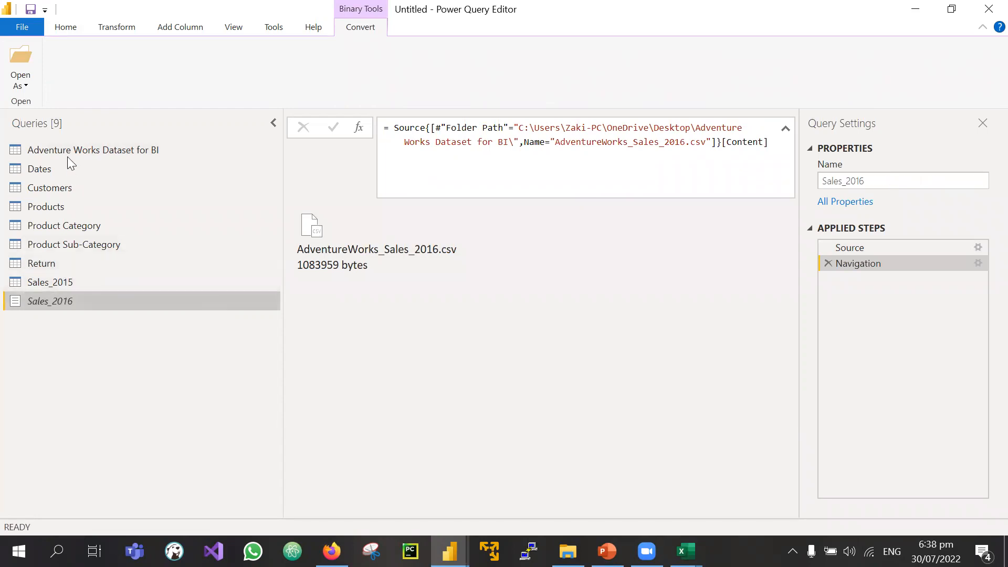
Step: Add the 2017 sales file as a new query named Sales_2017
{"action": "left_click", "coordinate": [95, 149]}
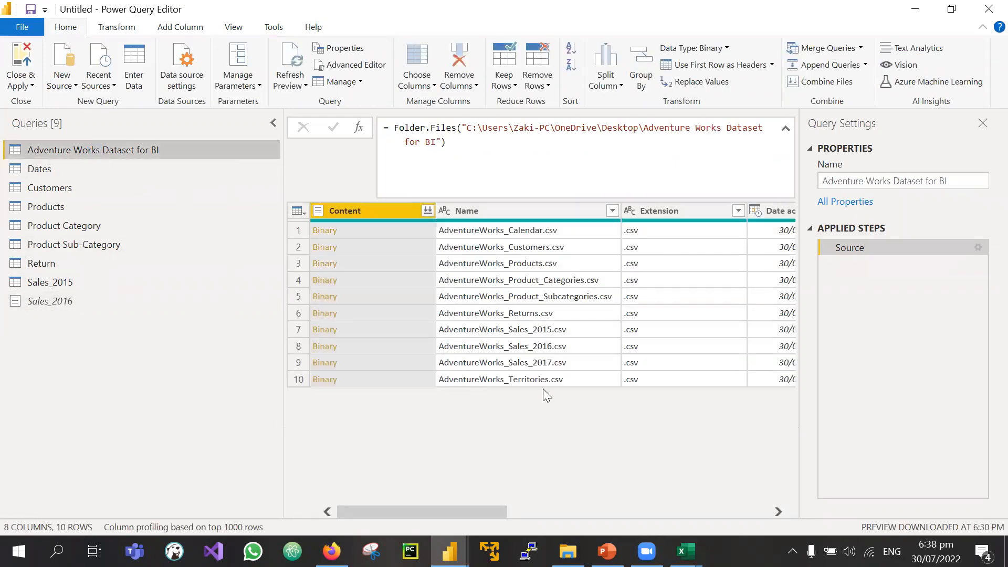
{"action": "left_click", "coordinate": [366, 360]}
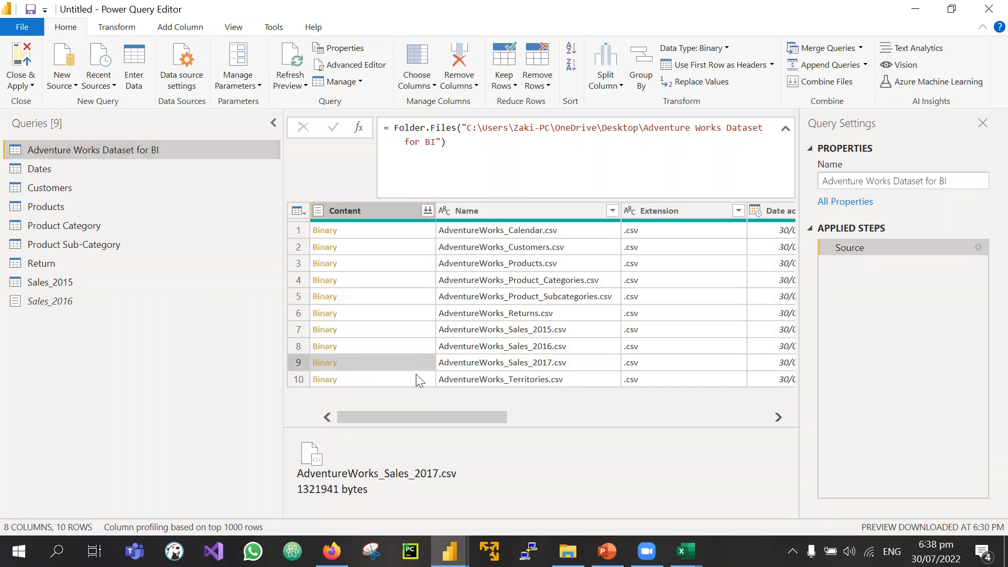
{"action": "right_click", "coordinate": [386, 364]}
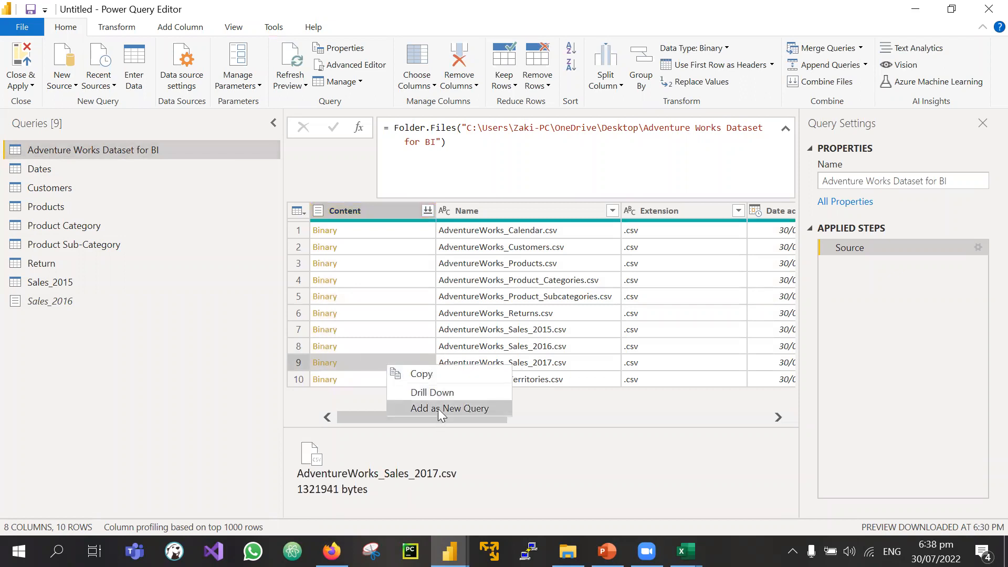
{"action": "left_click", "coordinate": [438, 409]}
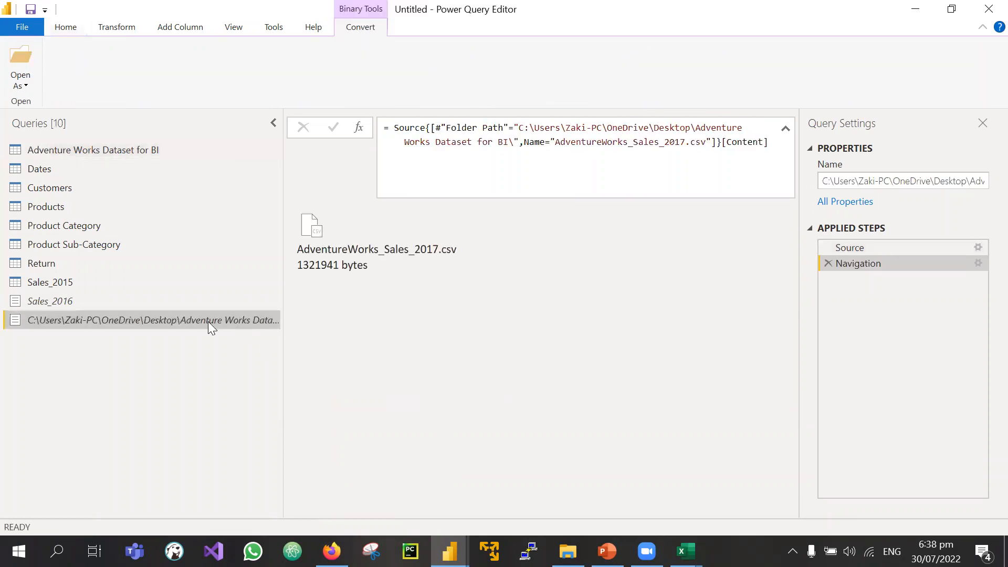
{"action": "double_click", "coordinate": [208, 321]}
{"action": "type", "text": "Sales"}
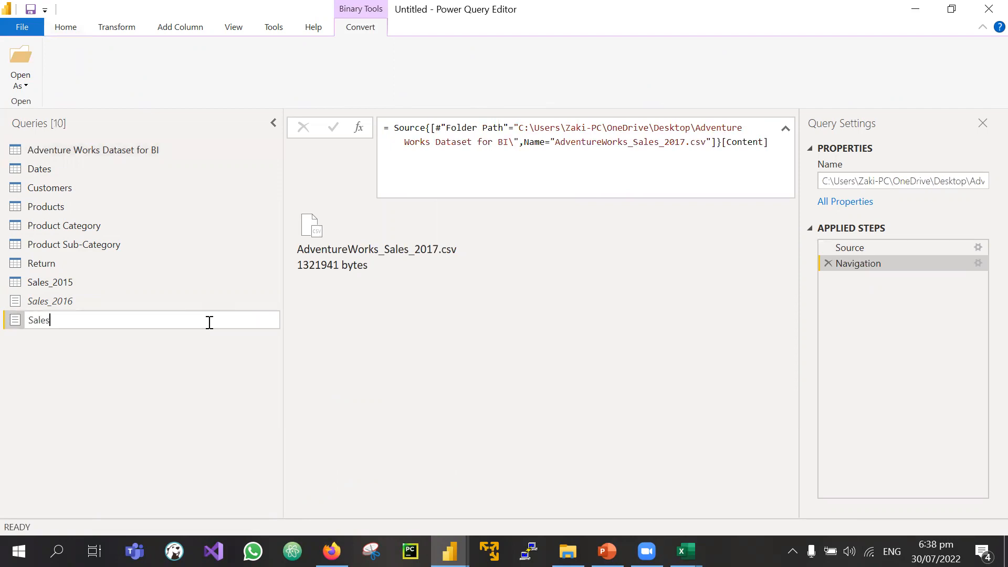
{"action": "type", "text": "_2017"}
{"action": "key", "text": "Return"}
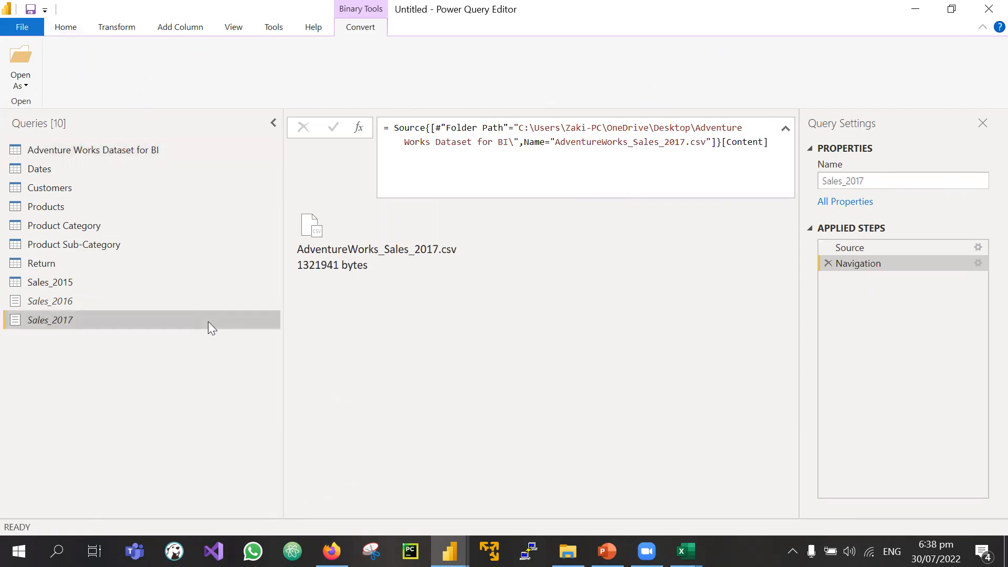
{"action": "left_click", "coordinate": [82, 150]}
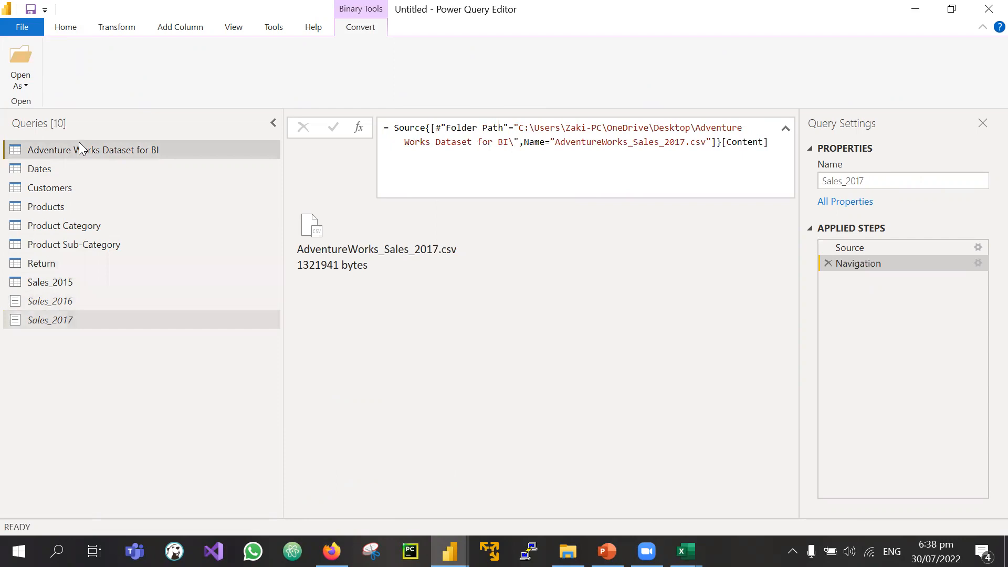
{"action": "right_click", "coordinate": [375, 374]}
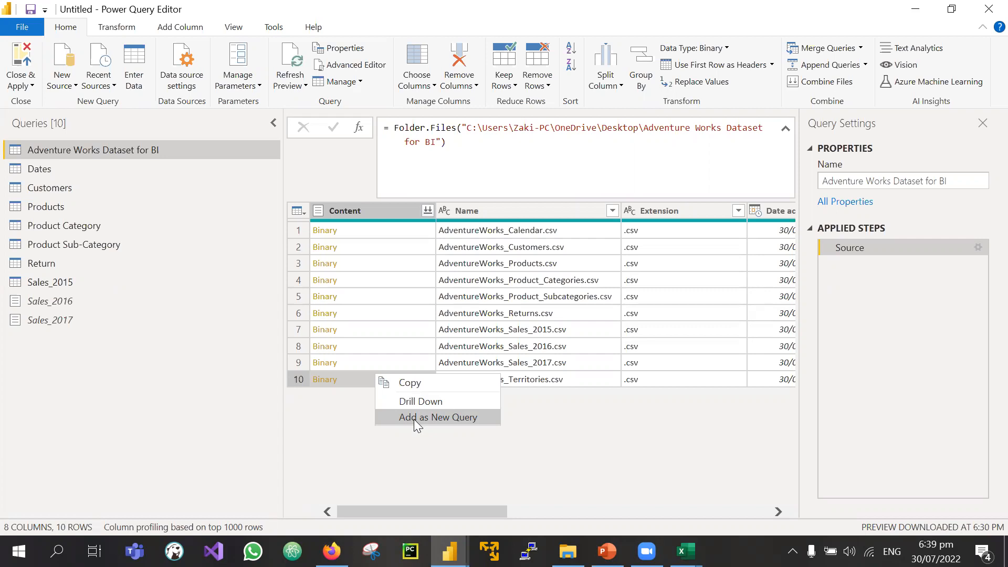
Step: Add the territories file as a new query named Territory
{"action": "left_click", "coordinate": [425, 417]}
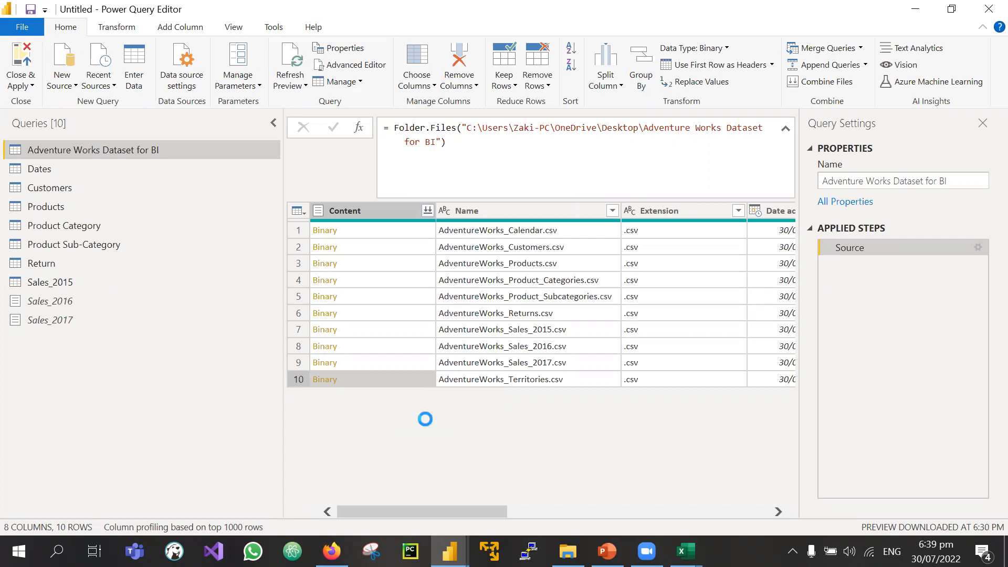
{"action": "double_click", "coordinate": [128, 339]}
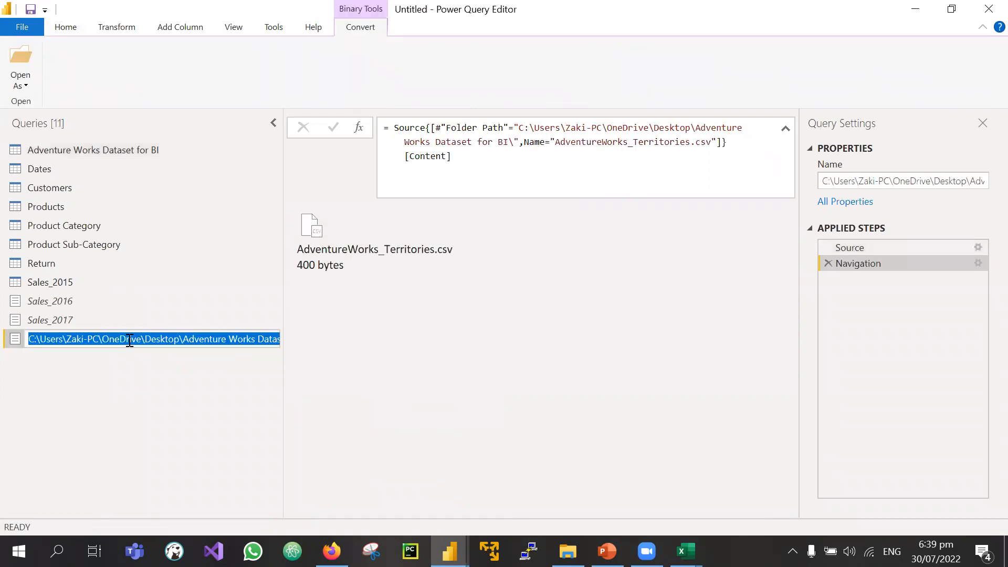
{"action": "type", "text": "Territory"}
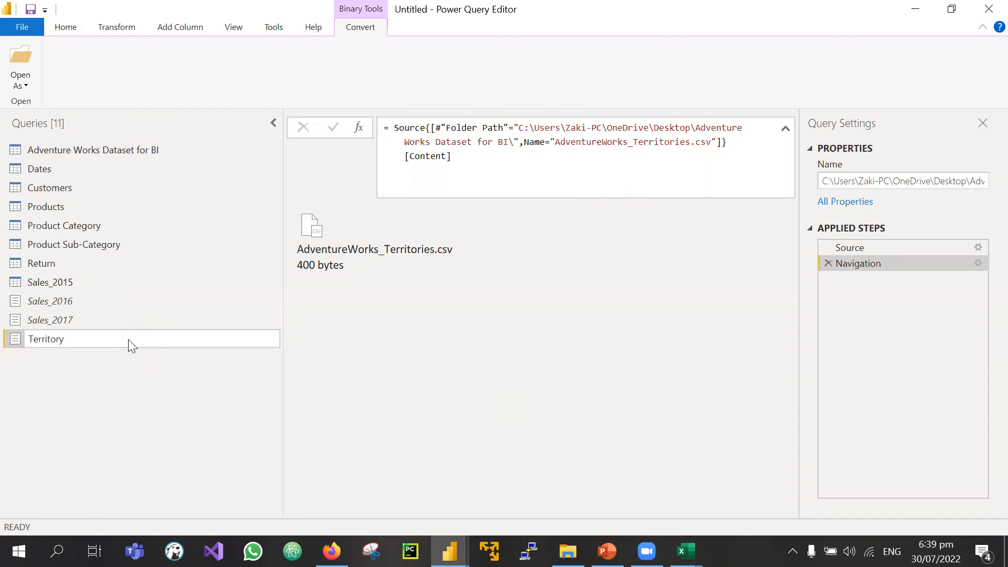
{"action": "key", "text": "Return"}
Step: Import the CSV files for Sales_2016, Sales_2017 and Territory as tables
{"action": "left_click", "coordinate": [92, 308]}
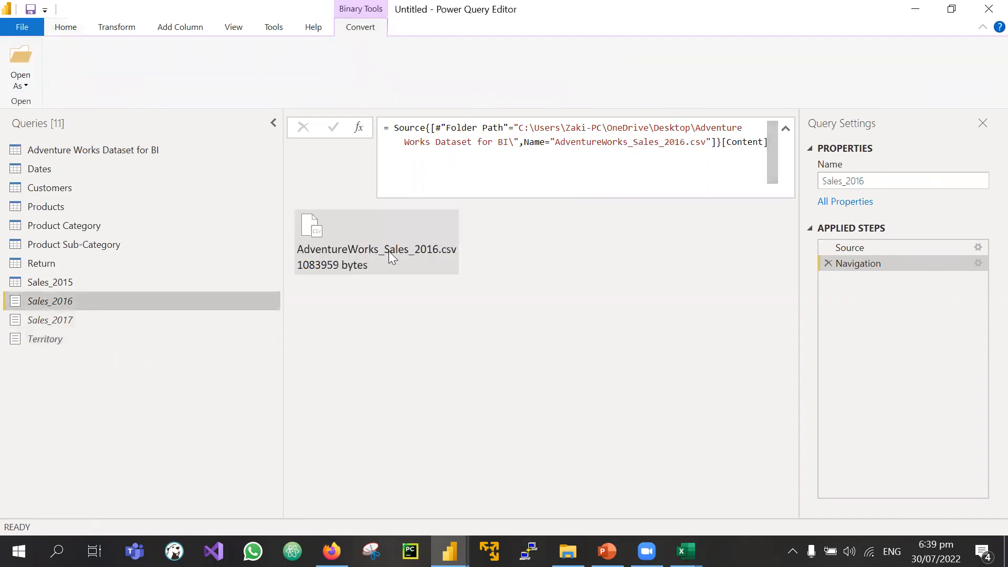
{"action": "left_click", "coordinate": [389, 251]}
{"action": "left_click", "coordinate": [141, 318]}
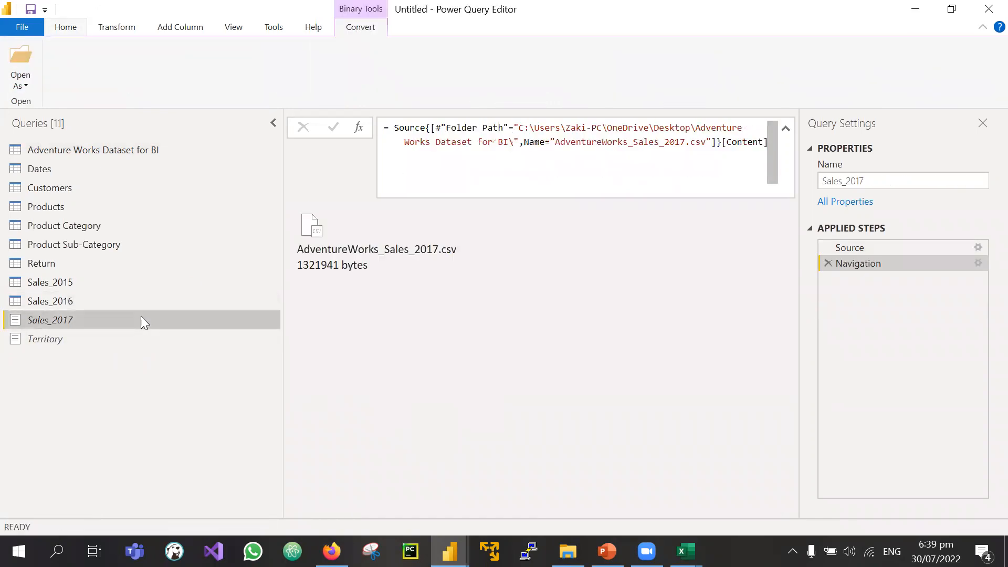
{"action": "left_click", "coordinate": [345, 252]}
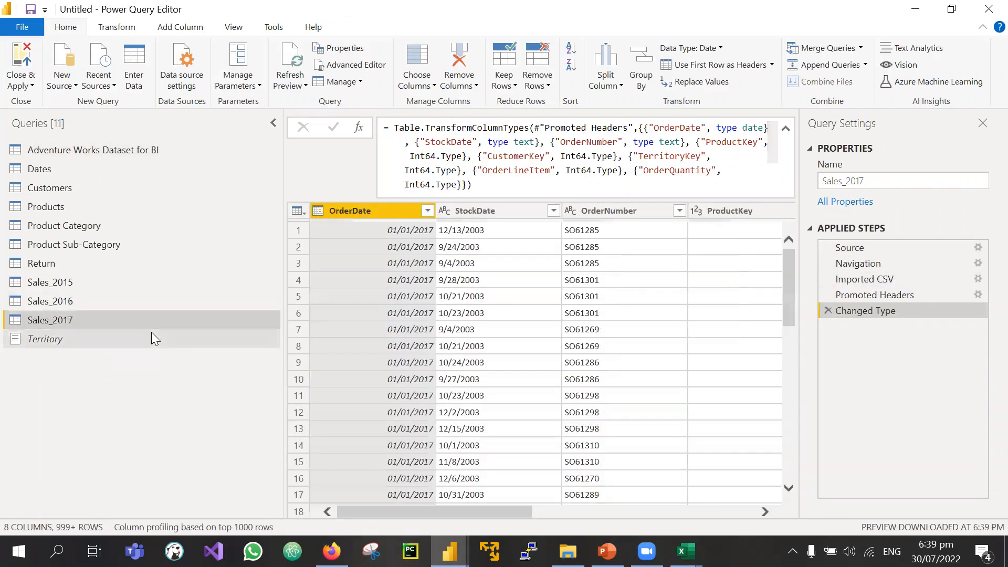
{"action": "left_click", "coordinate": [152, 335]}
{"action": "left_click", "coordinate": [378, 243]}
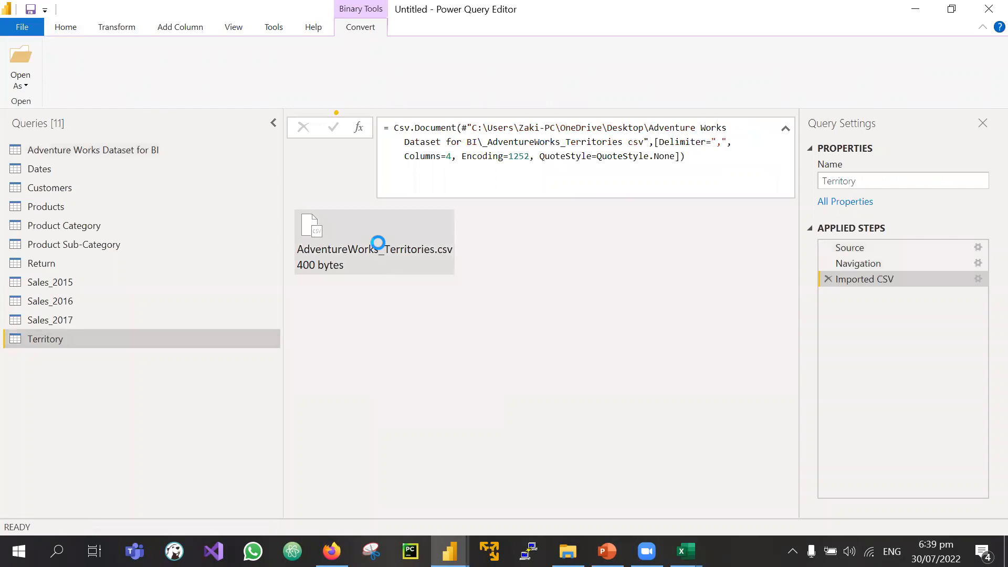
{"action": "scroll", "coordinate": [450, 315], "scroll_direction": "right", "scroll_amount": 1}
{"action": "scroll", "coordinate": [450, 315], "scroll_direction": "left", "scroll_amount": 1}
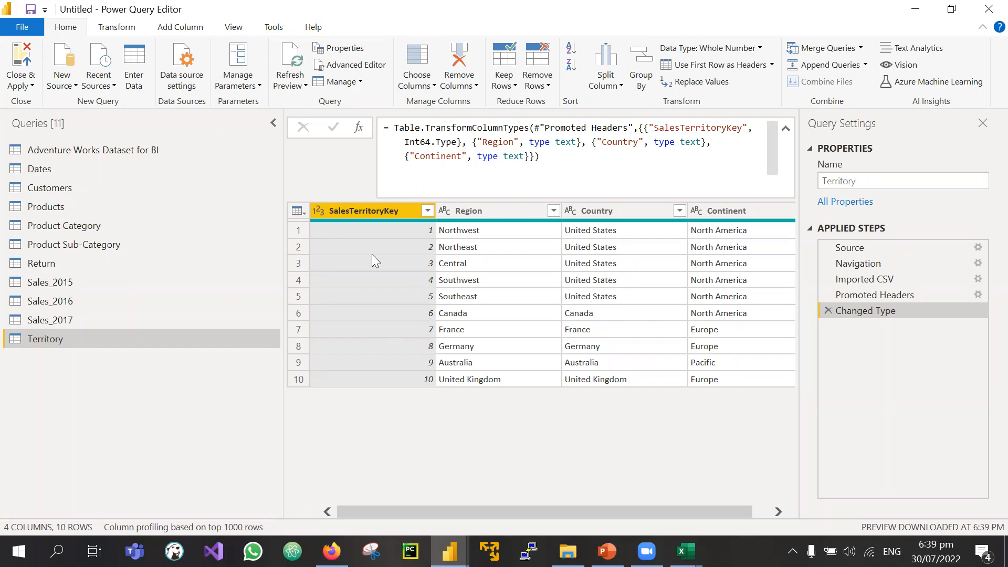
{"action": "scroll", "coordinate": [599, 322], "scroll_direction": "right", "scroll_amount": 1}
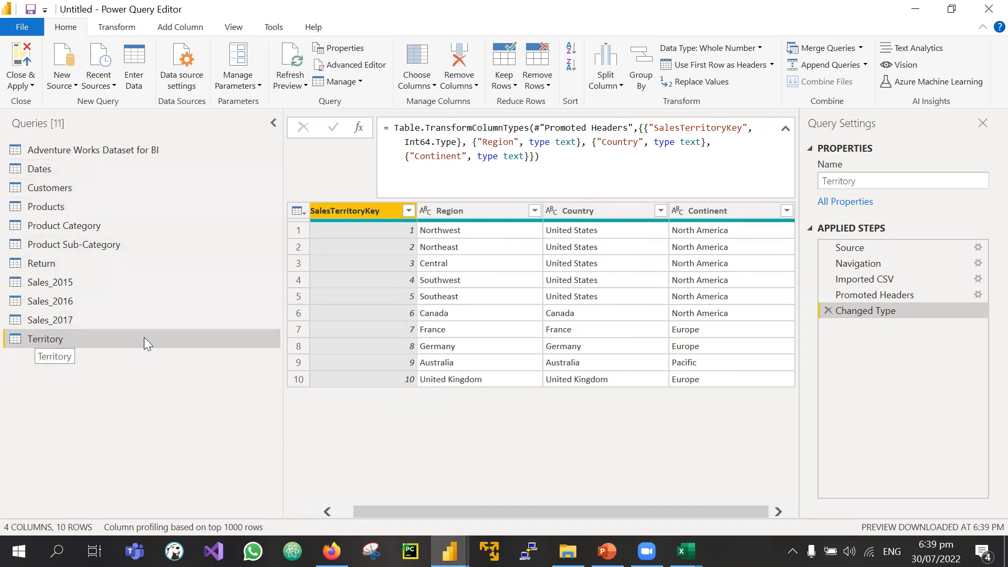
{"action": "scroll", "coordinate": [513, 353], "scroll_direction": "left", "scroll_amount": 1}
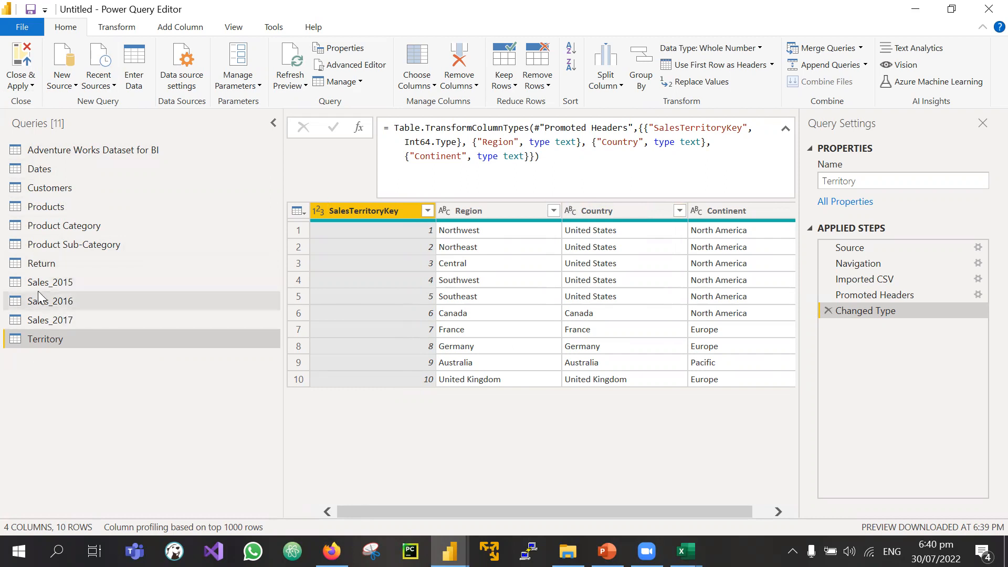
Step: Compare the OrderDate column types across Sales_2015, Sales_2016 and Sales_2017
{"action": "left_click", "coordinate": [69, 287]}
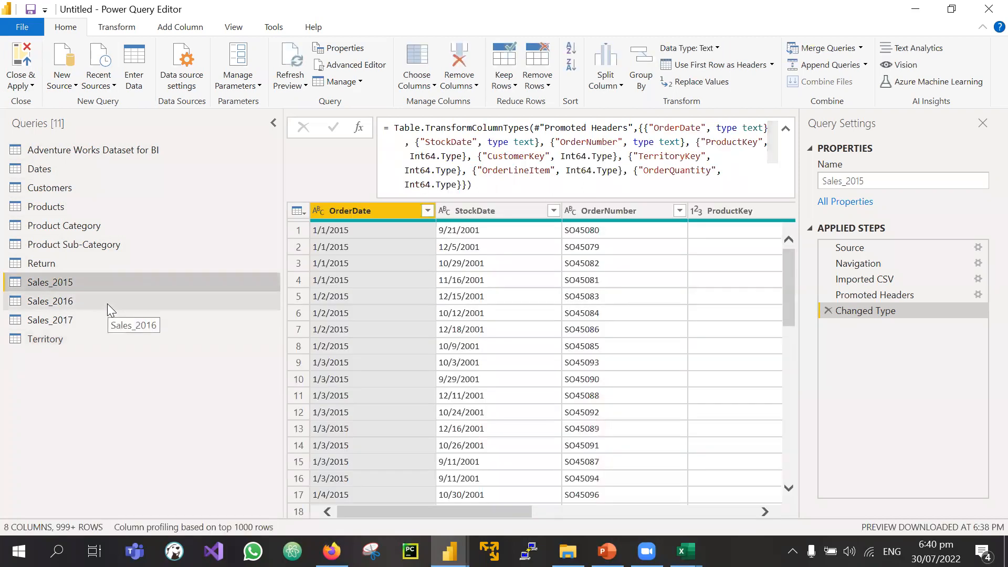
{"action": "left_click", "coordinate": [107, 304]}
{"action": "left_click", "coordinate": [61, 325]}
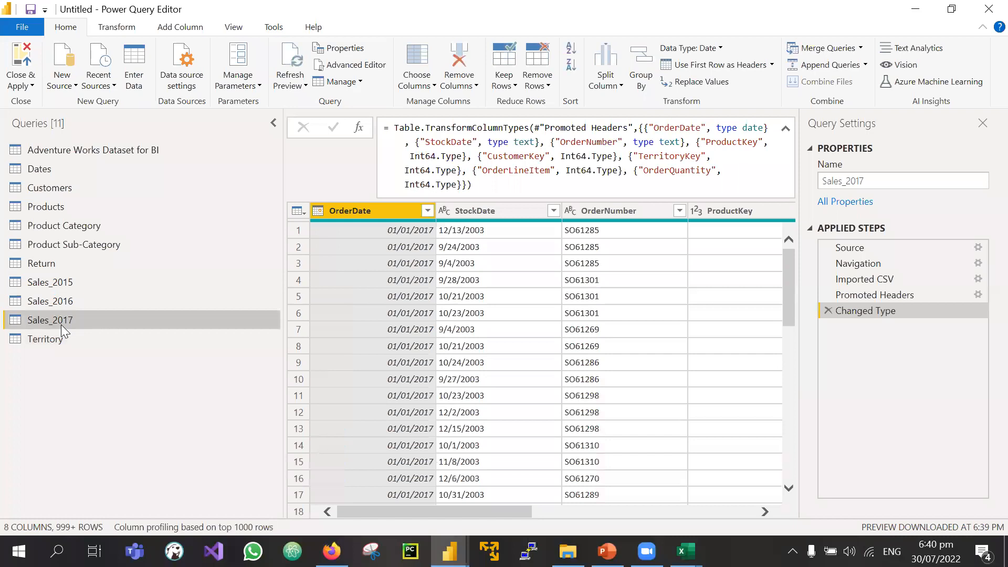
{"action": "left_click", "coordinate": [63, 305]}
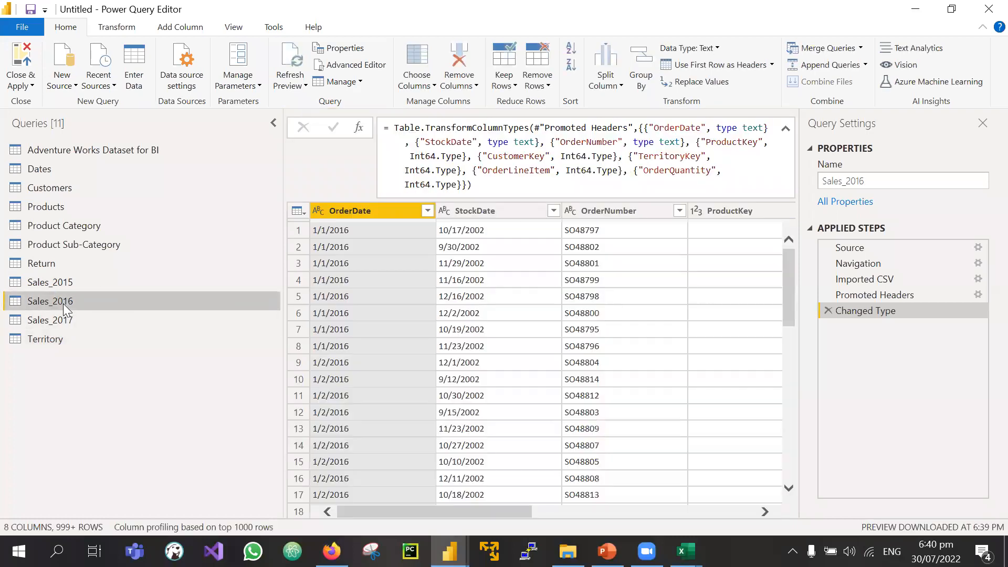
{"action": "left_click", "coordinate": [70, 287]}
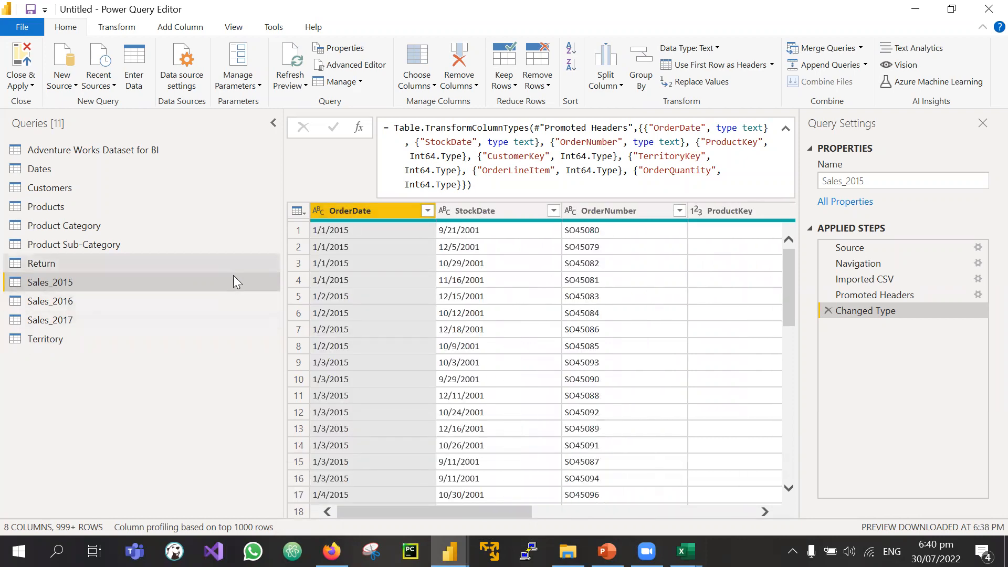
{"action": "left_click", "coordinate": [61, 302]}
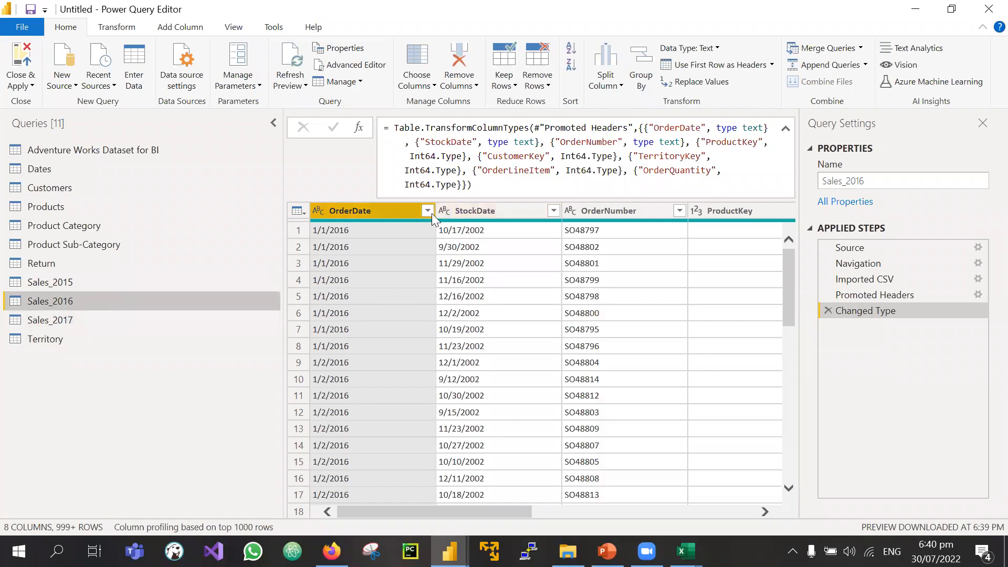
{"action": "left_click", "coordinate": [54, 321]}
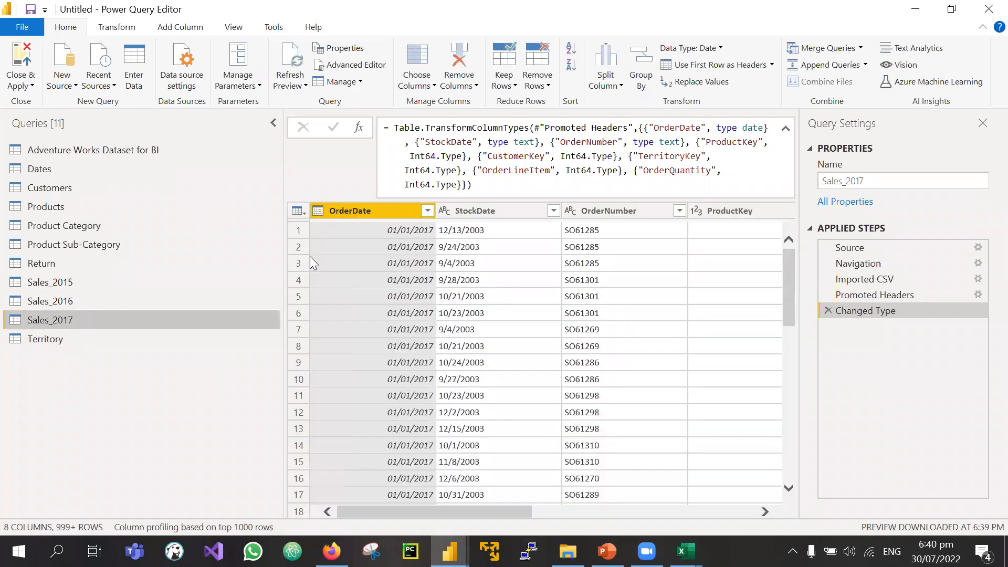
{"action": "left_click", "coordinate": [43, 283]}
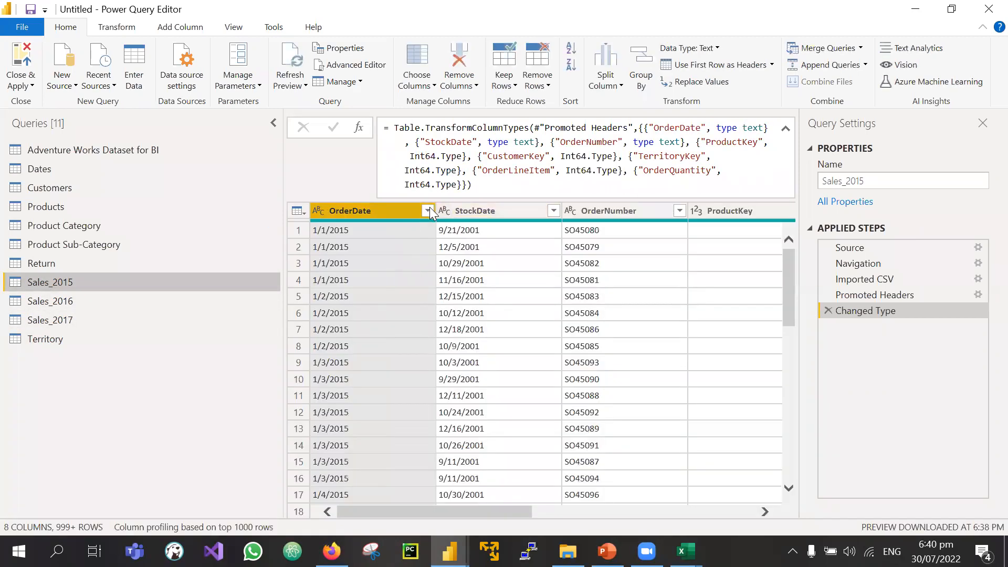
Step: Scroll through the Sales_2015 and Sales_2016 previews, ending on Sales_2015
{"action": "scroll", "coordinate": [535, 292], "scroll_direction": "right", "scroll_amount": 10}
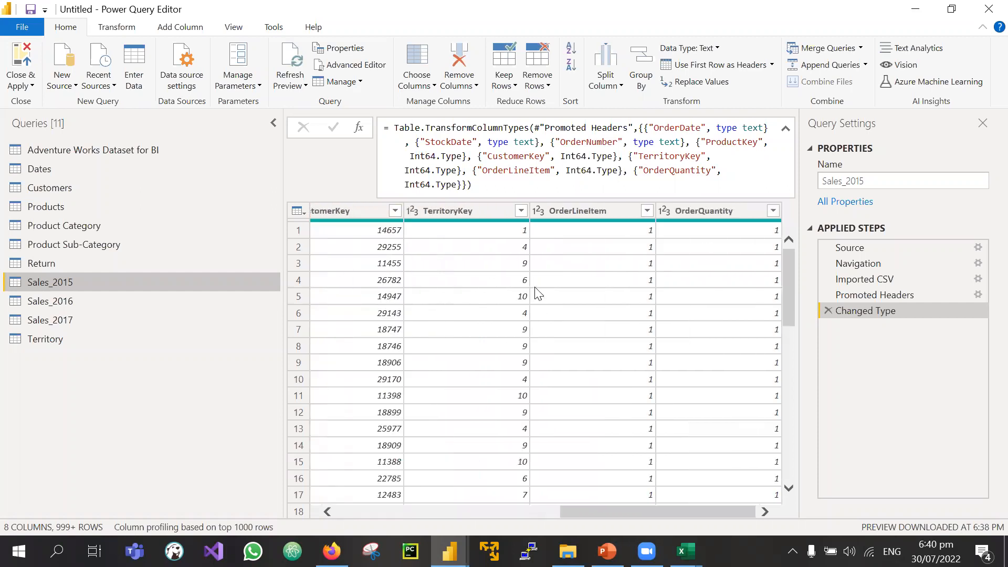
{"action": "scroll", "coordinate": [538, 293], "scroll_direction": "left", "scroll_amount": 10}
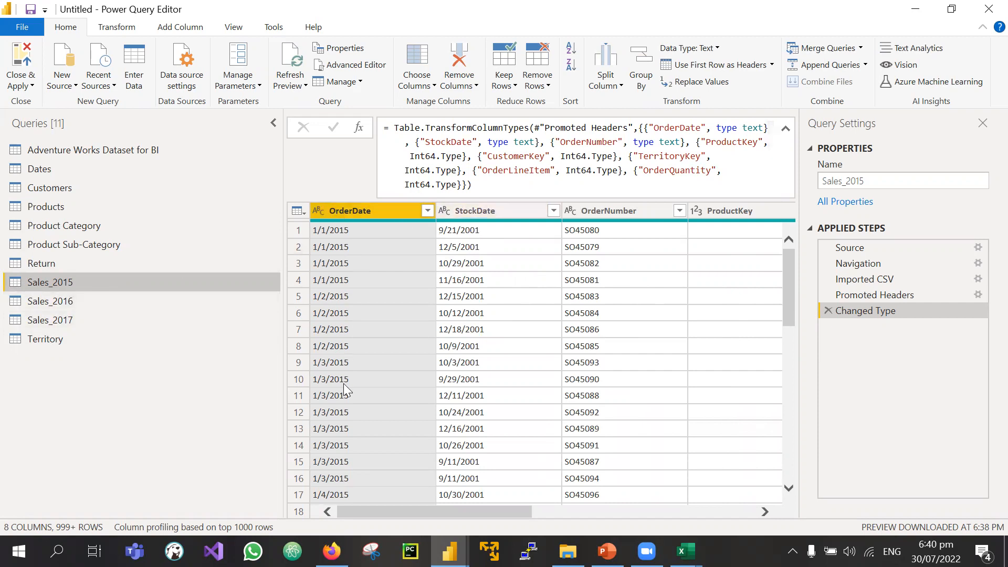
{"action": "scroll", "coordinate": [344, 383], "scroll_direction": "down", "scroll_amount": 20}
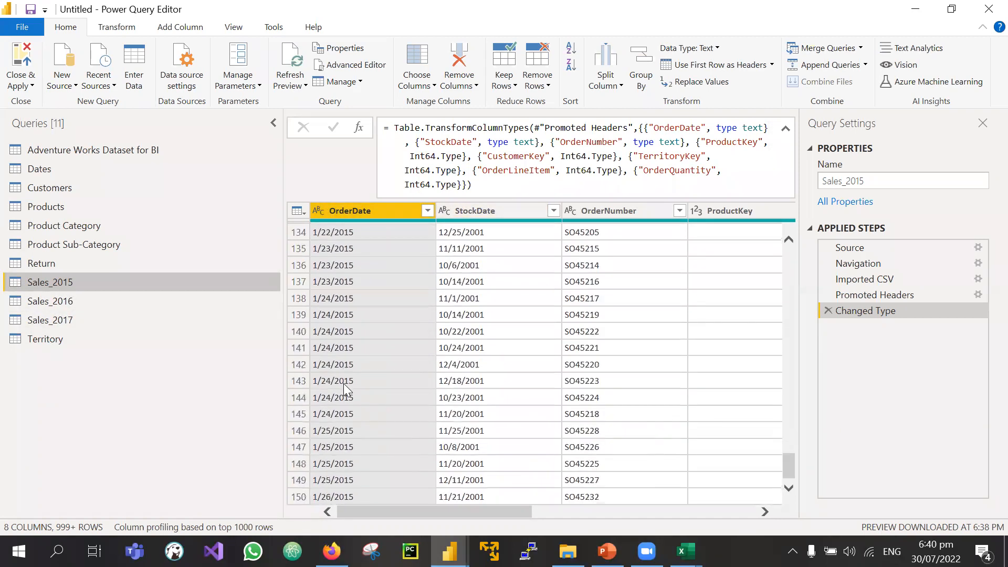
{"action": "scroll", "coordinate": [343, 383], "scroll_direction": "down", "scroll_amount": 4}
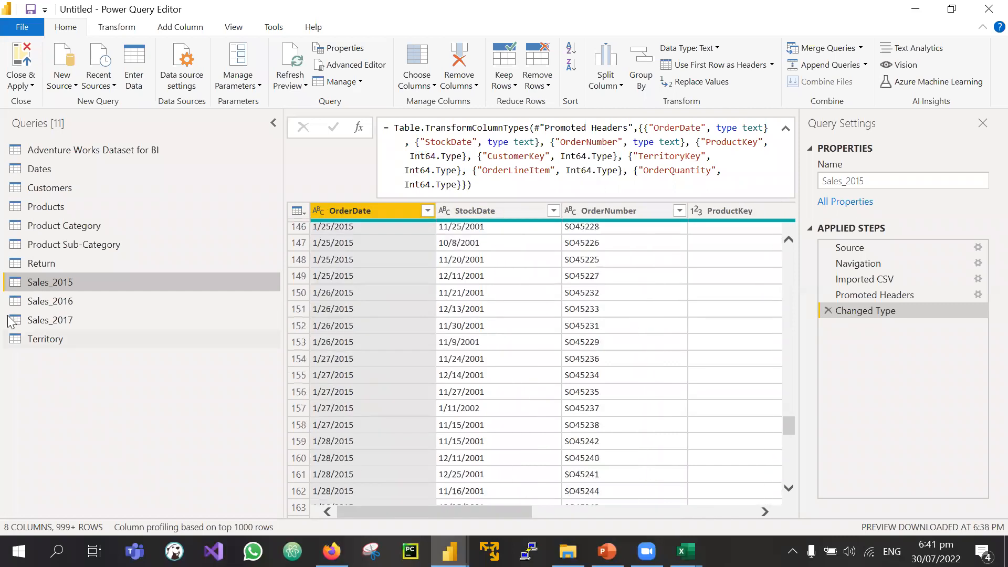
{"action": "left_click", "coordinate": [76, 304]}
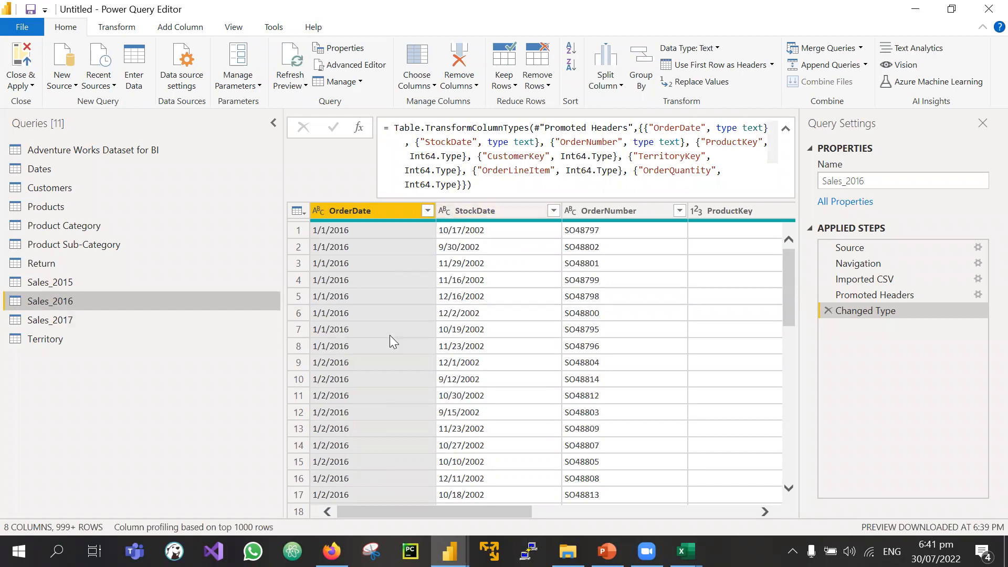
{"action": "scroll", "coordinate": [429, 477], "scroll_direction": "down", "scroll_amount": 20}
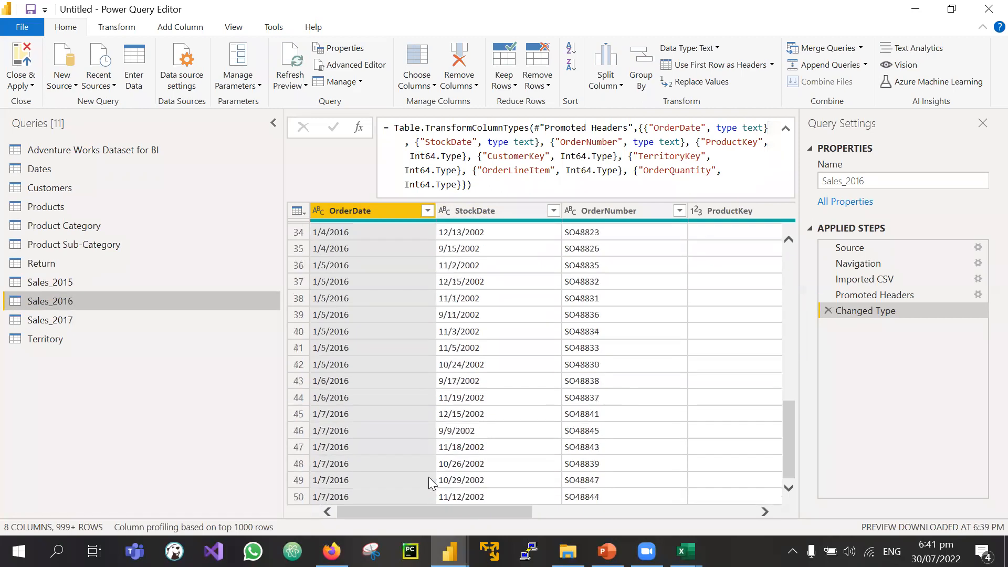
{"action": "left_click", "coordinate": [60, 282]}
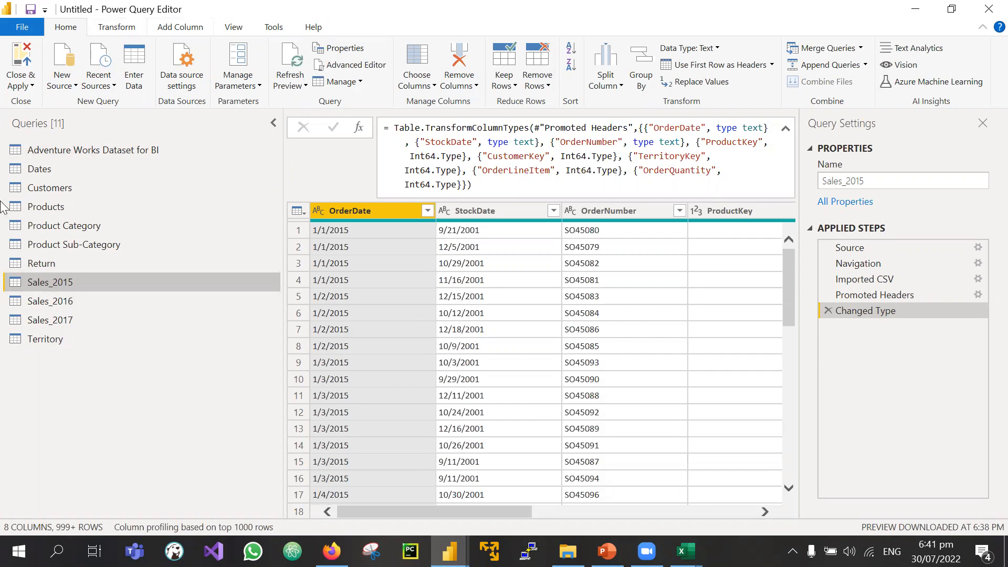
Step: Browse the Add Column and Home ribbon tabs, ending on the Transform tab for Sales_2015
{"action": "left_click", "coordinate": [126, 30]}
{"action": "left_click", "coordinate": [176, 29]}
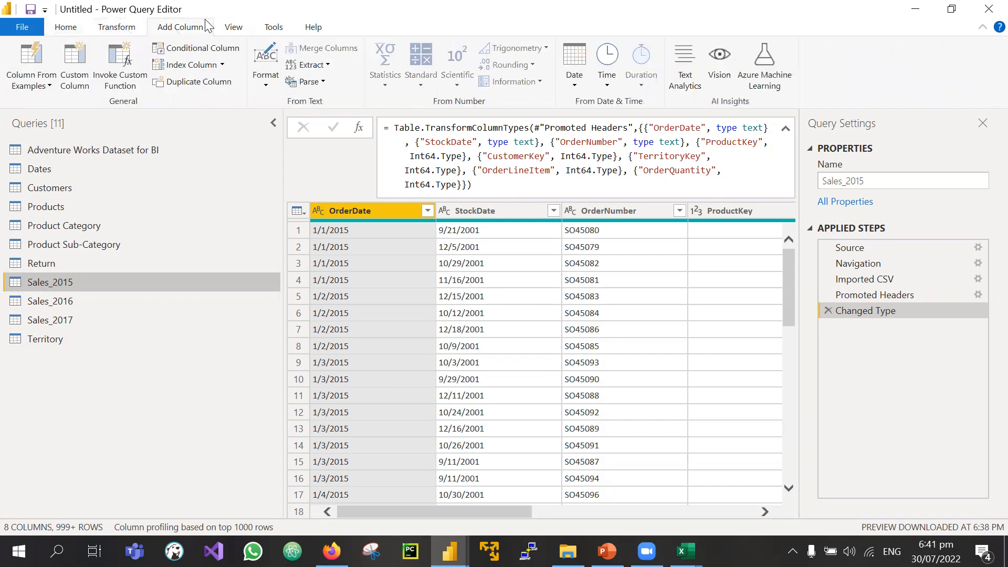
{"action": "scroll", "coordinate": [207, 27], "scroll_direction": "down", "scroll_amount": 3}
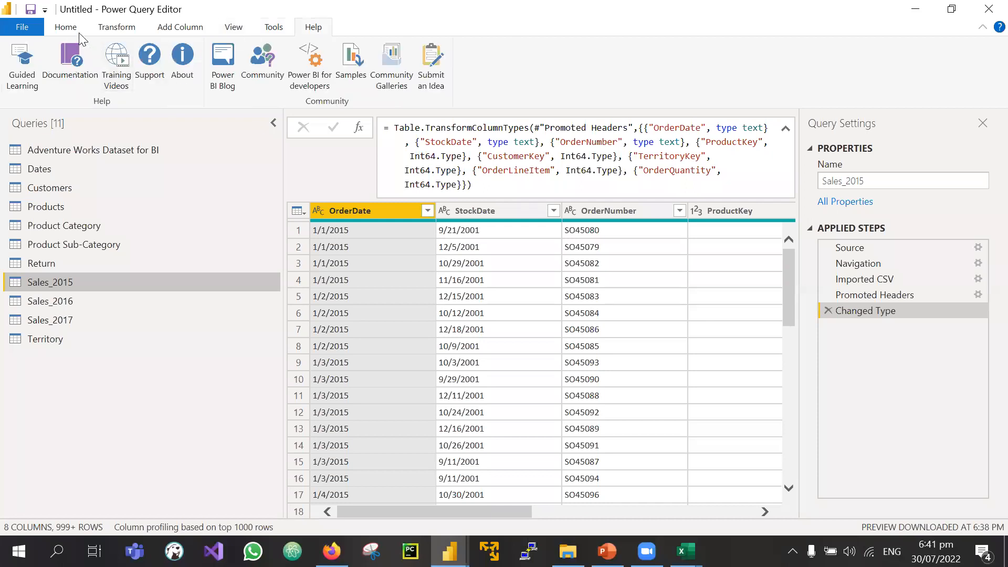
{"action": "left_click", "coordinate": [112, 29]}
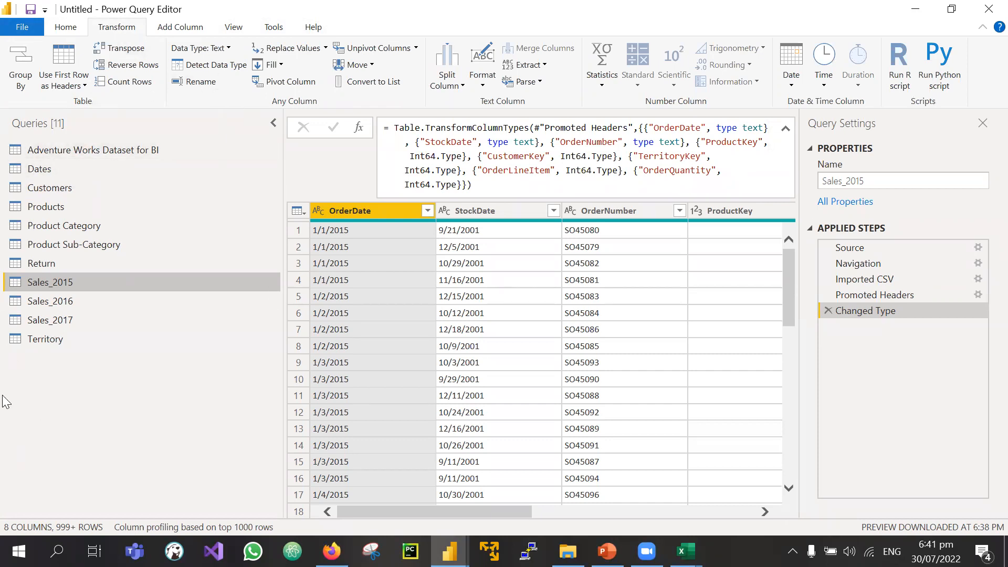
{"action": "left_click", "coordinate": [66, 27]}
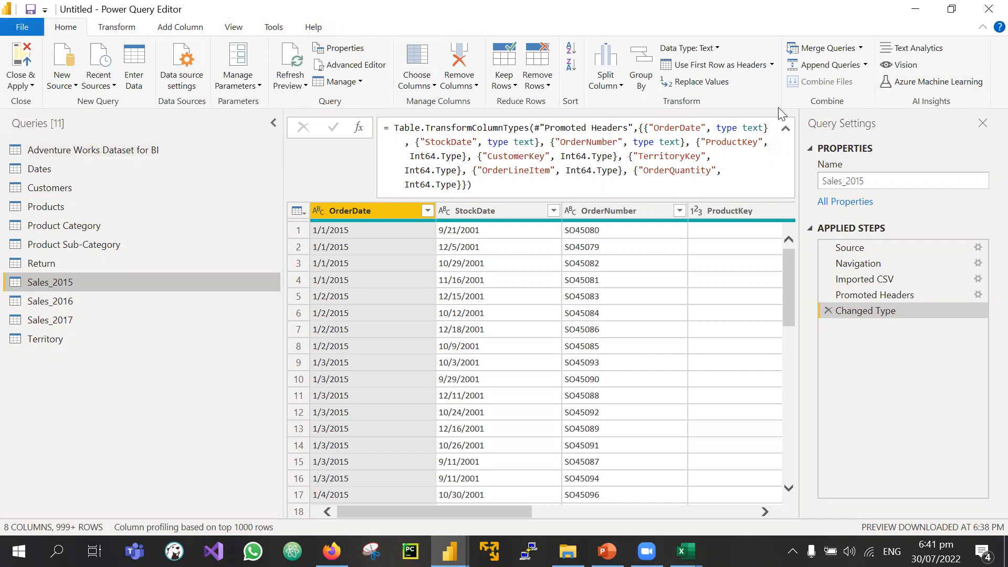
{"action": "left_click", "coordinate": [118, 30]}
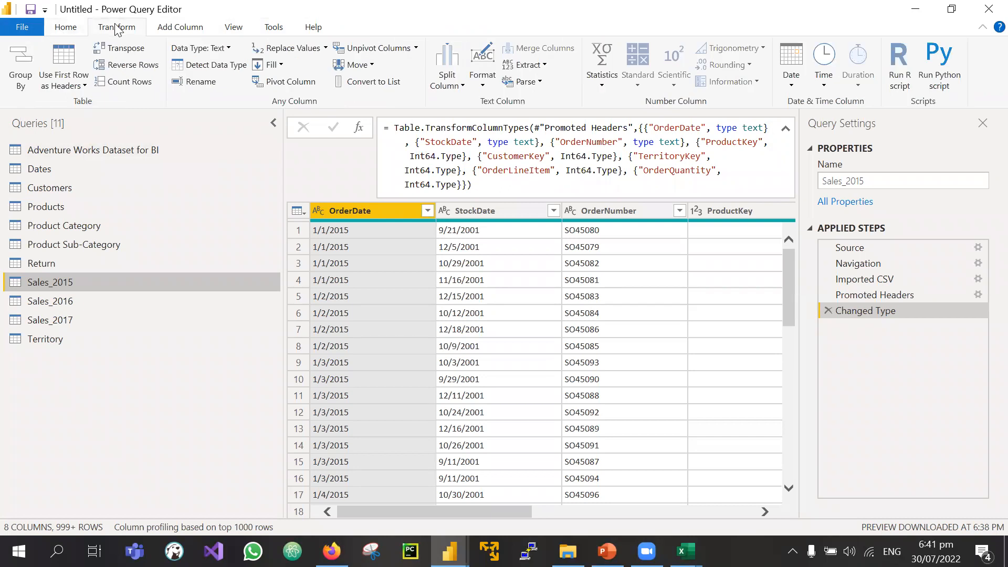
{"action": "left_click", "coordinate": [79, 30]}
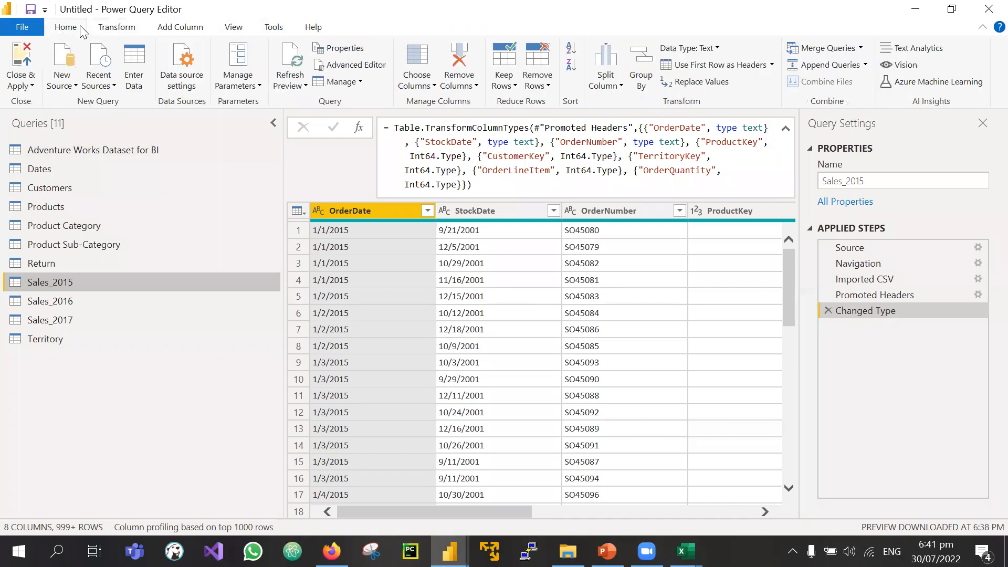
{"action": "left_click", "coordinate": [131, 31]}
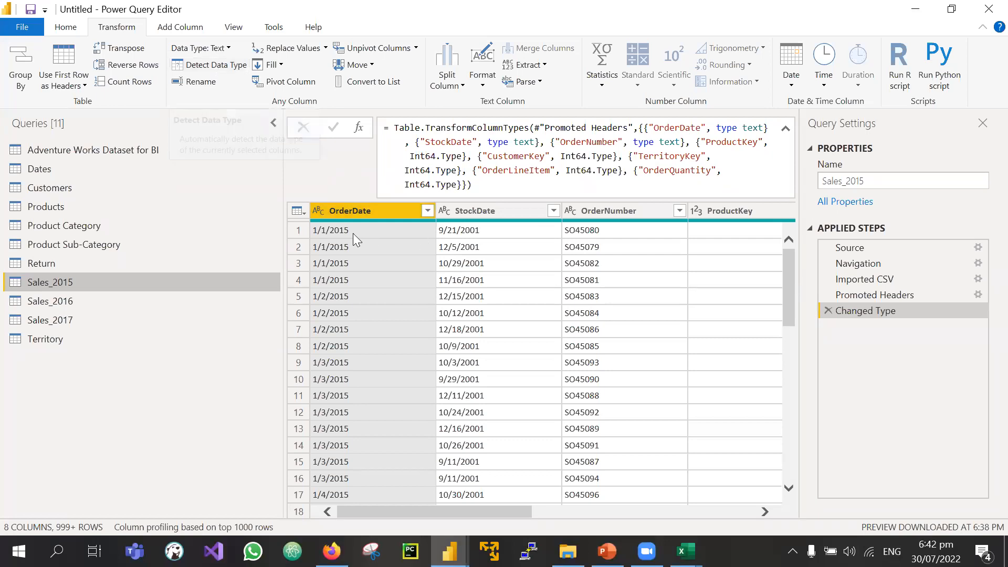
{"action": "scroll", "coordinate": [501, 230], "scroll_direction": "right", "scroll_amount": 2}
{"action": "scroll", "coordinate": [500, 227], "scroll_direction": "right", "scroll_amount": 3}
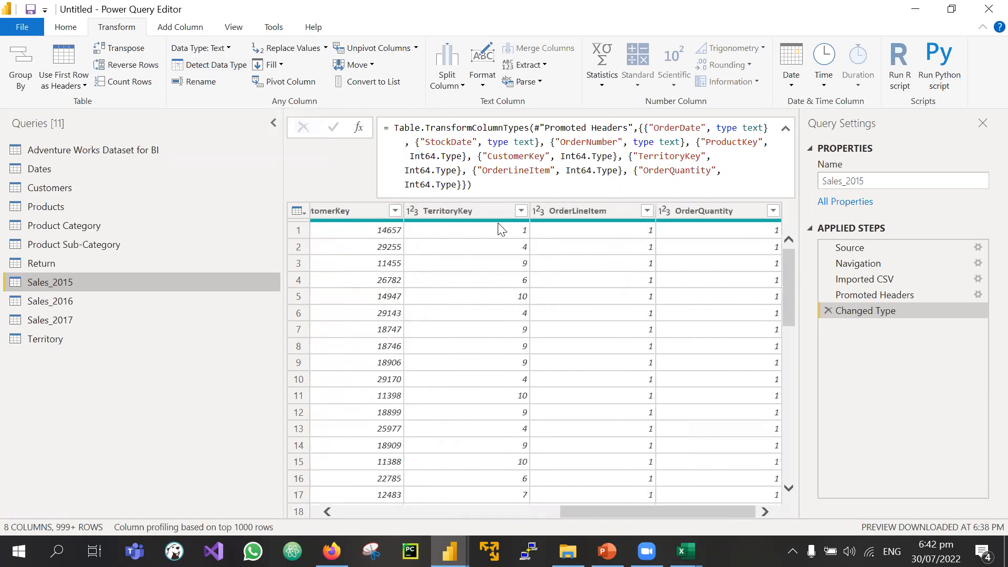
{"action": "scroll", "coordinate": [500, 225], "scroll_direction": "left", "scroll_amount": 5}
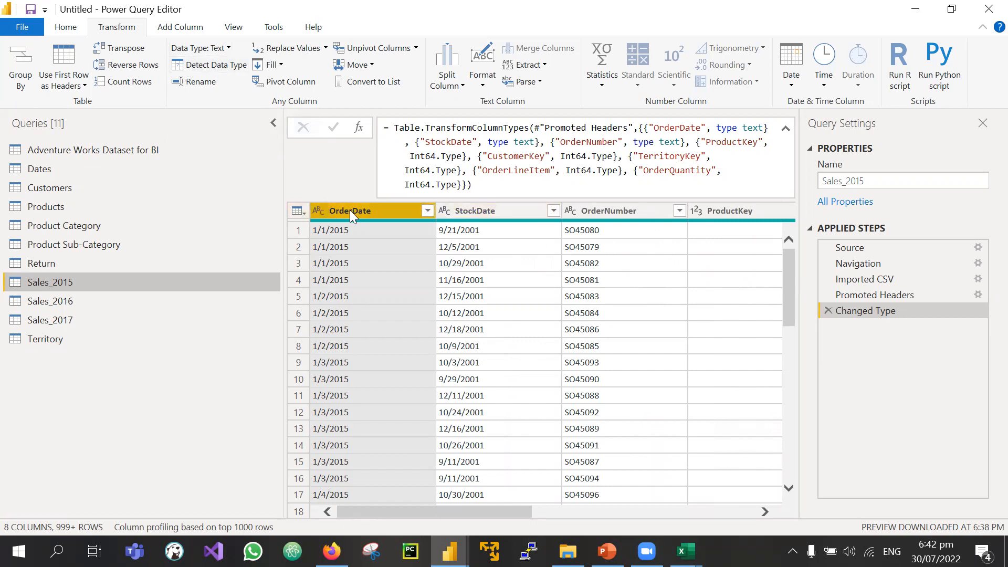
Step: Profile the OrderNumber, TerritoryKey and OrderDate columns, enlarging the profile panes below the grid
{"action": "left_click", "coordinate": [318, 210]}
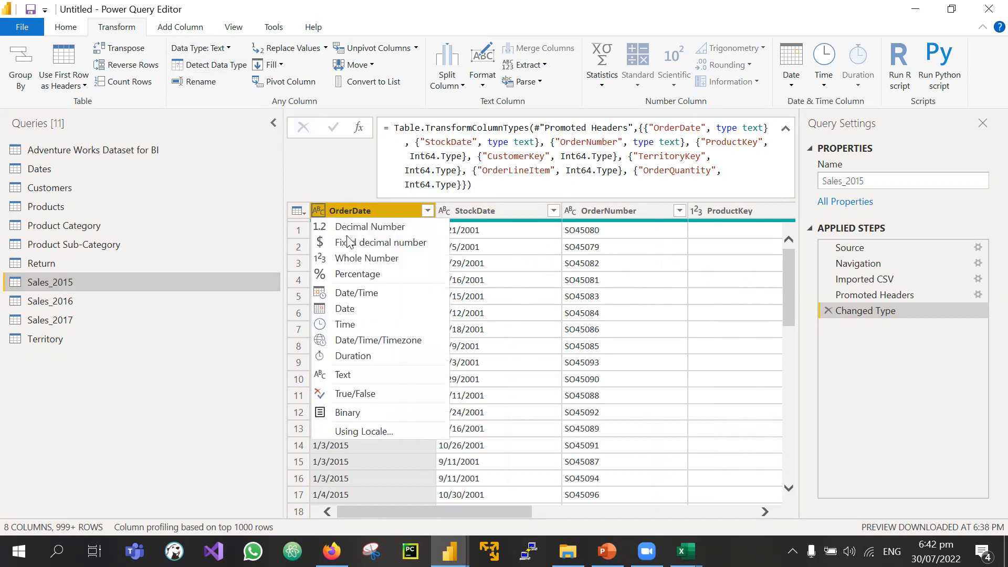
{"action": "left_click", "coordinate": [595, 209]}
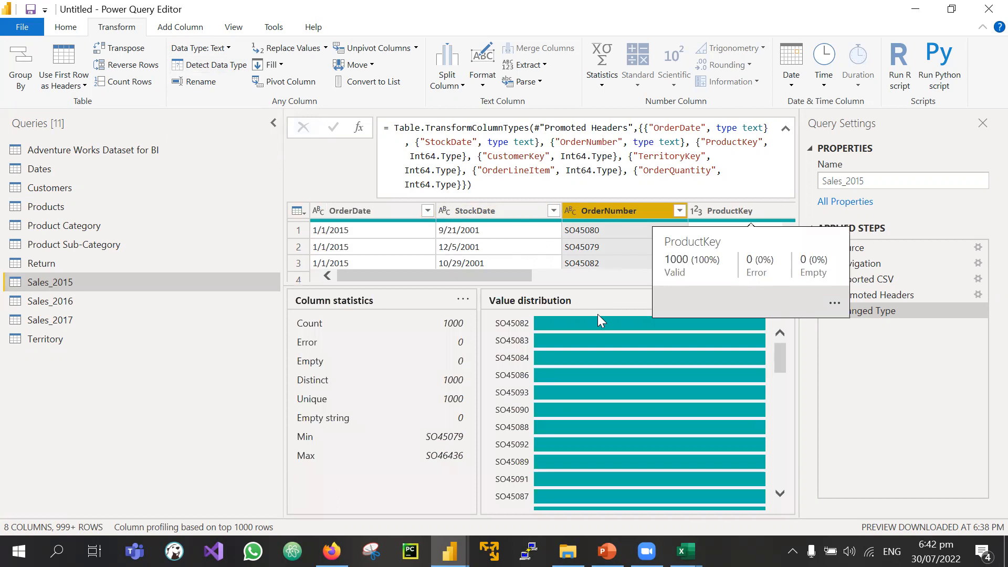
{"action": "left_click", "coordinate": [597, 245]}
{"action": "scroll", "coordinate": [548, 249], "scroll_direction": "right", "scroll_amount": 5}
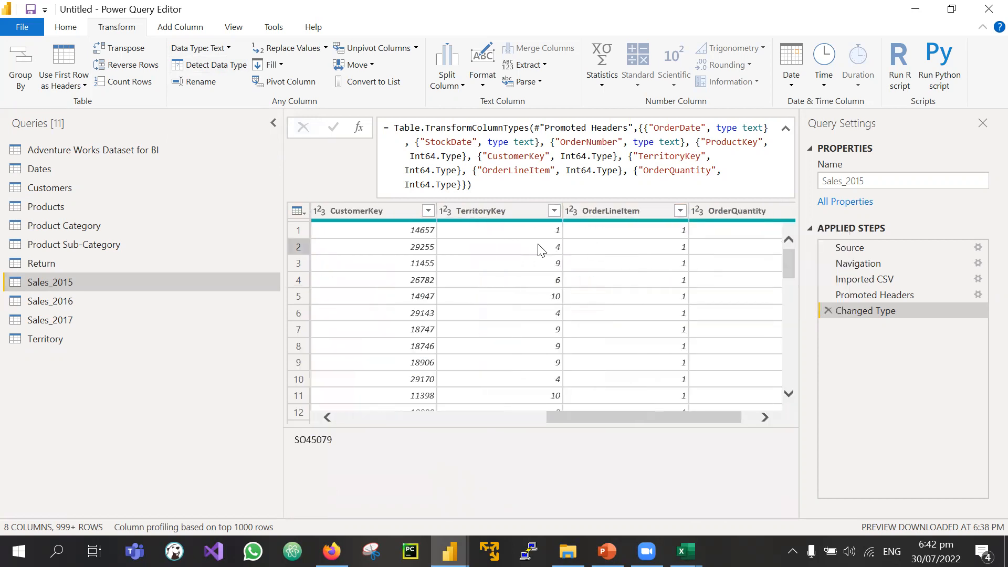
{"action": "scroll", "coordinate": [541, 246], "scroll_direction": "right", "scroll_amount": 1}
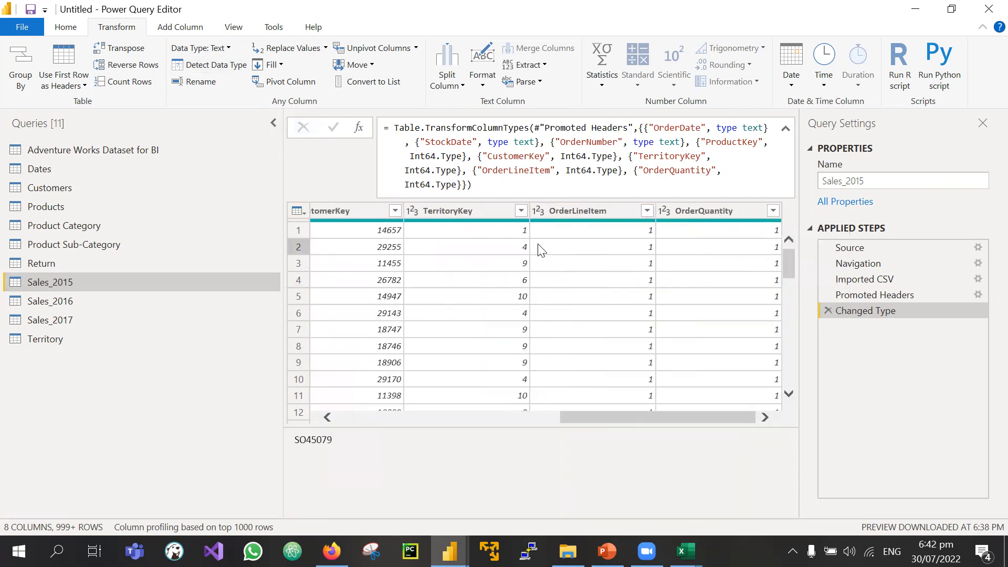
{"action": "left_click", "coordinate": [424, 212]}
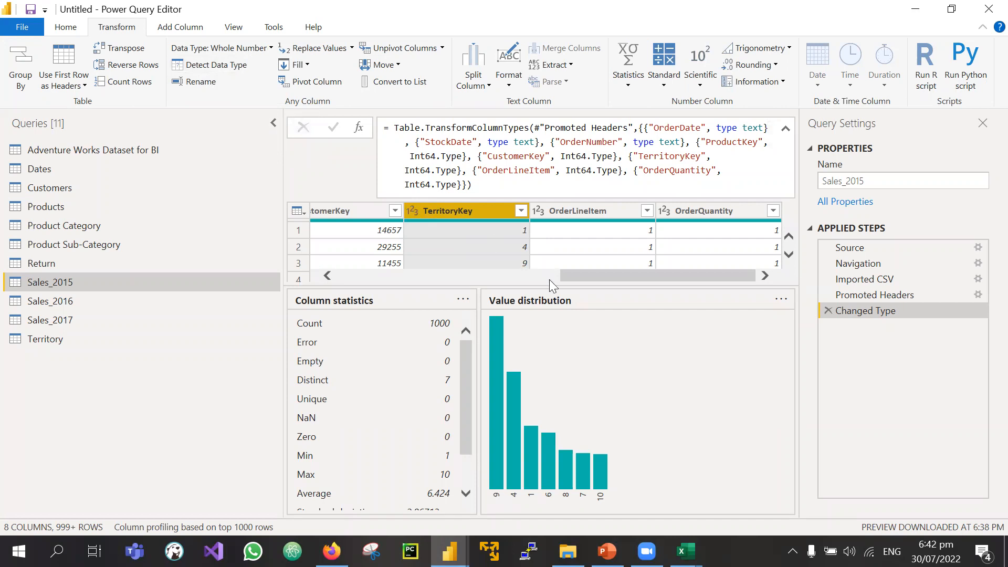
{"action": "left_click_drag", "start_coordinate": [609, 331], "coordinate": [608, 357]}
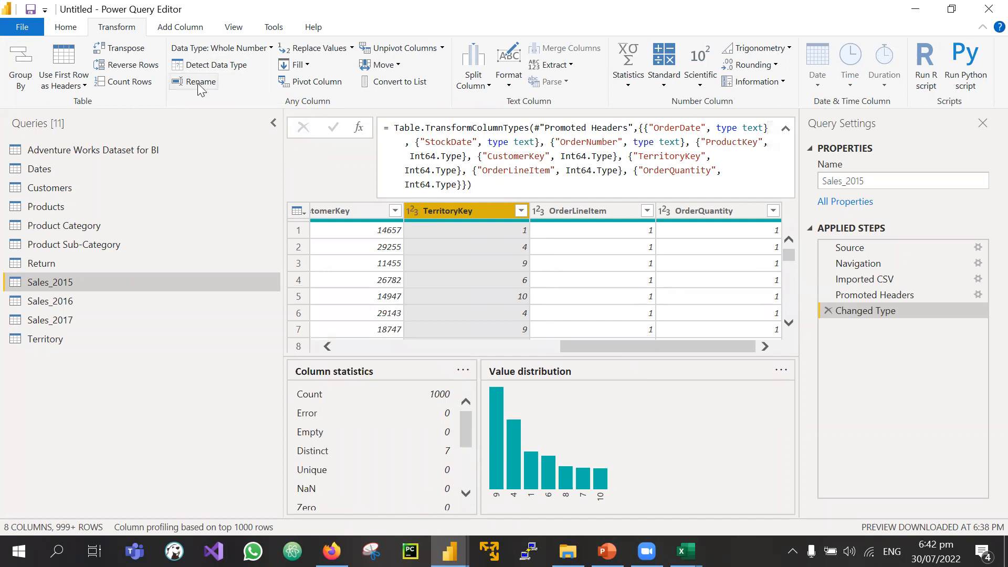
{"action": "scroll", "coordinate": [329, 242], "scroll_direction": "left", "scroll_amount": 8}
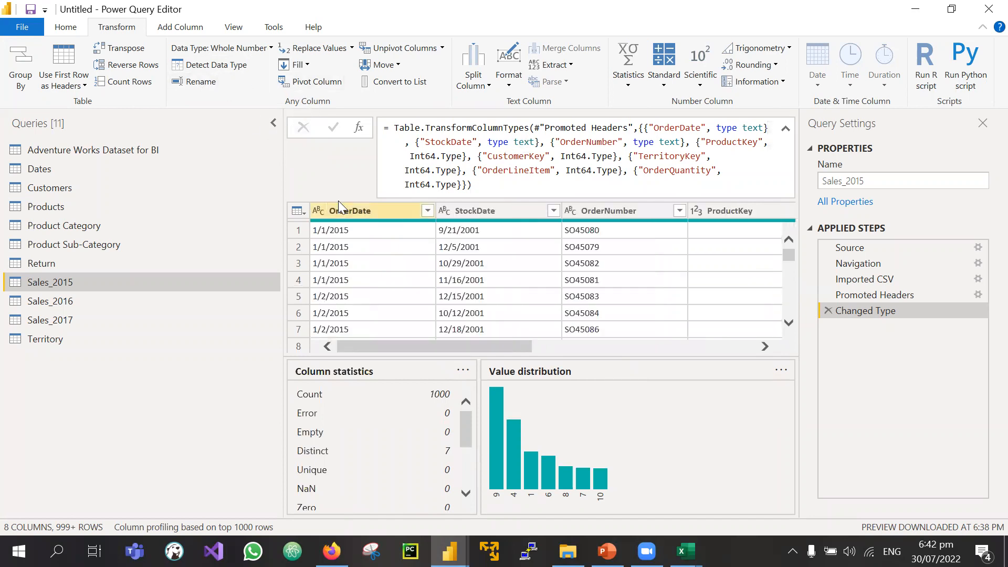
{"action": "left_click", "coordinate": [345, 209]}
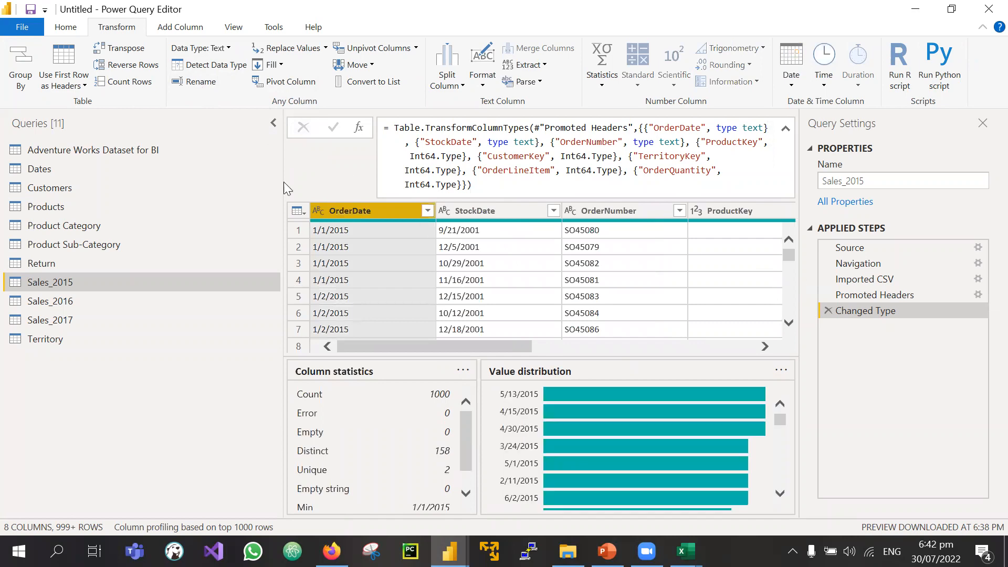
Step: Use Transform > Rename to change the OrderDate header to 'Order Date'
{"action": "left_click", "coordinate": [202, 83]}
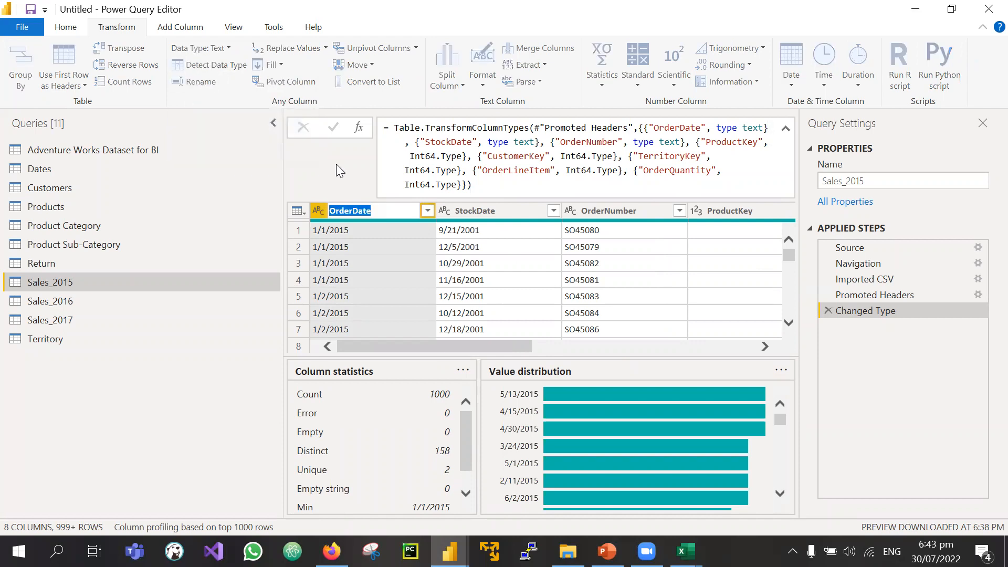
{"action": "type", "text": "Order Date"}
{"action": "key", "text": "Return"}
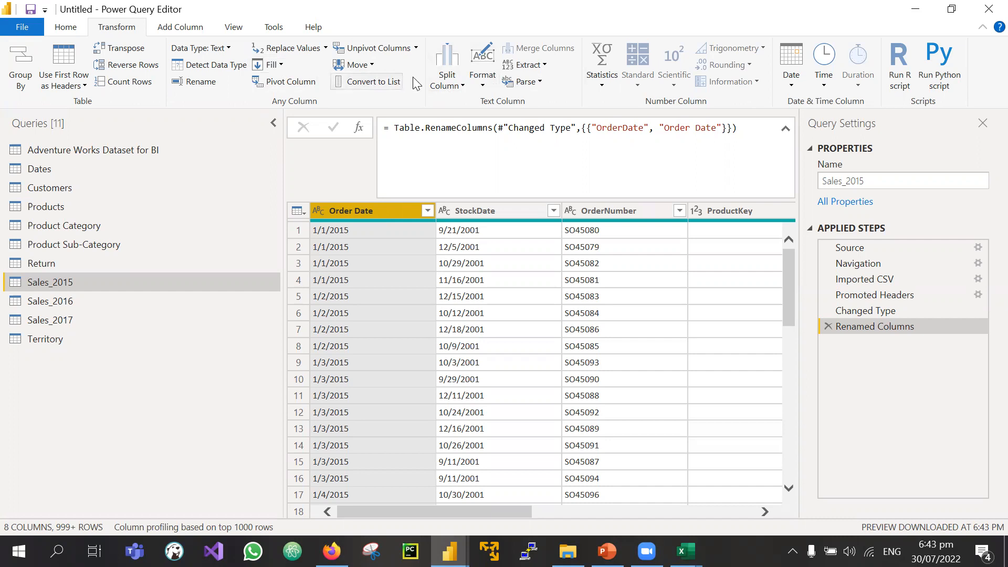
{"action": "scroll", "coordinate": [598, 242], "scroll_direction": "right", "scroll_amount": 5}
{"action": "scroll", "coordinate": [599, 242], "scroll_direction": "left", "scroll_amount": 5}
{"action": "scroll", "coordinate": [534, 252], "scroll_direction": "right", "scroll_amount": 3}
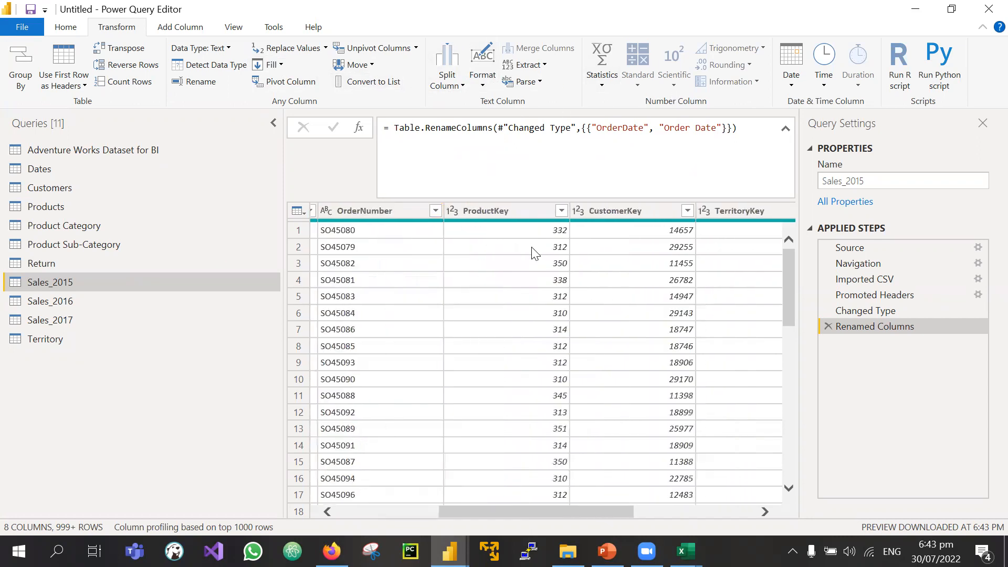
{"action": "scroll", "coordinate": [519, 257], "scroll_direction": "right", "scroll_amount": 3}
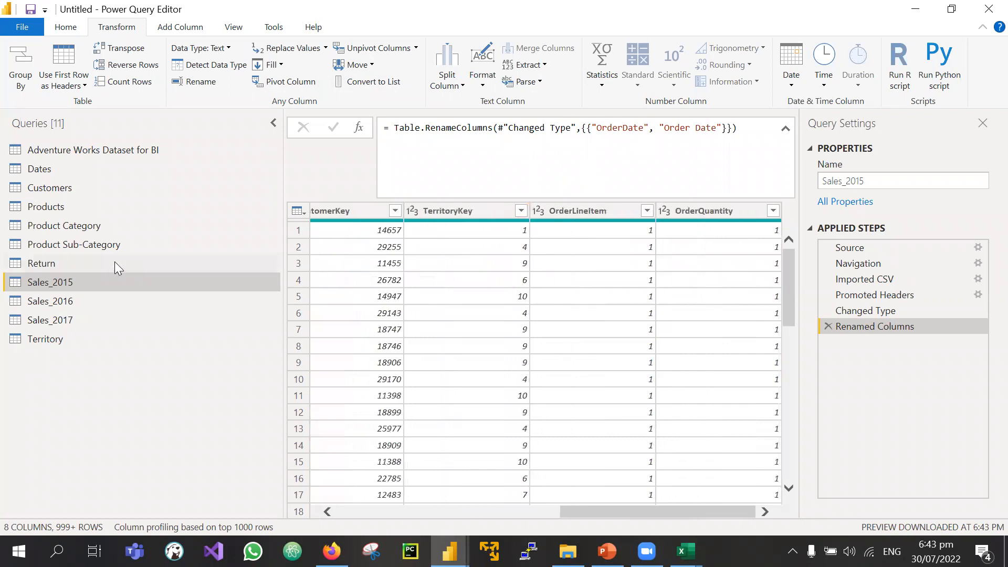
{"action": "scroll", "coordinate": [467, 259], "scroll_direction": "left", "scroll_amount": 5}
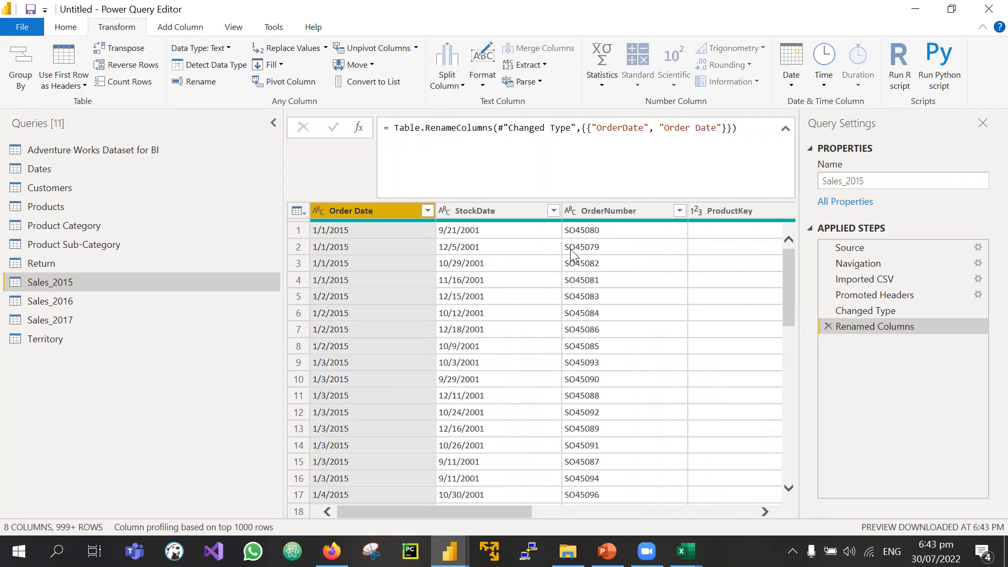
{"action": "scroll", "coordinate": [571, 254], "scroll_direction": "right", "scroll_amount": 3}
{"action": "scroll", "coordinate": [573, 256], "scroll_direction": "left", "scroll_amount": 2}
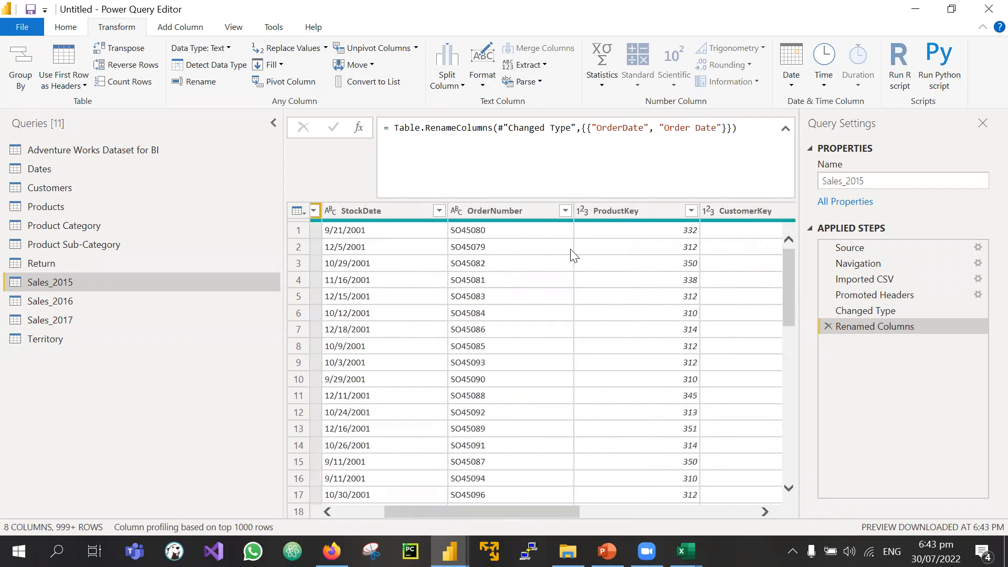
Step: In Products, select the ProductSKU, ProductName and ModelName columns together for combining
{"action": "left_click", "coordinate": [47, 207]}
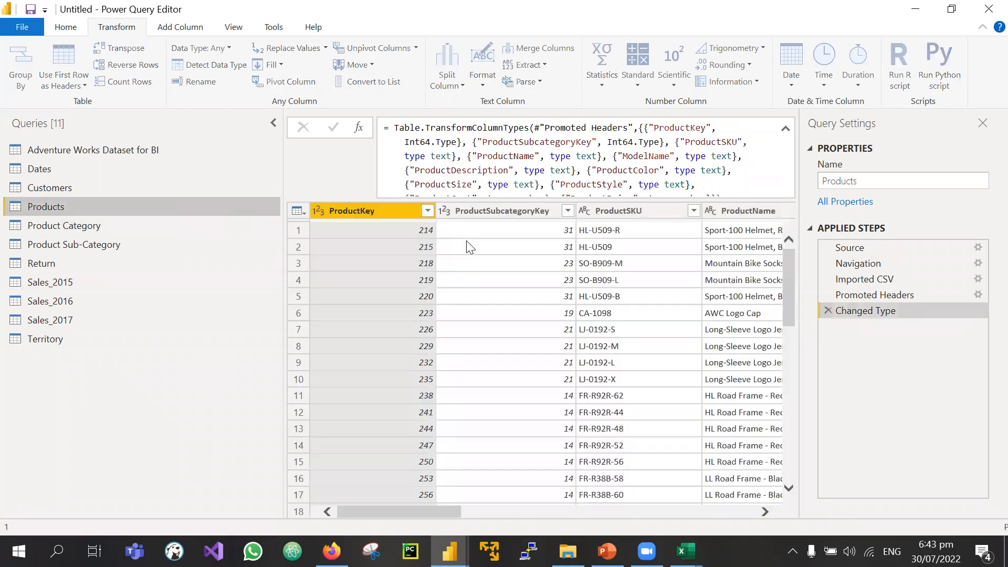
{"action": "scroll", "coordinate": [467, 246], "scroll_direction": "right", "scroll_amount": 3}
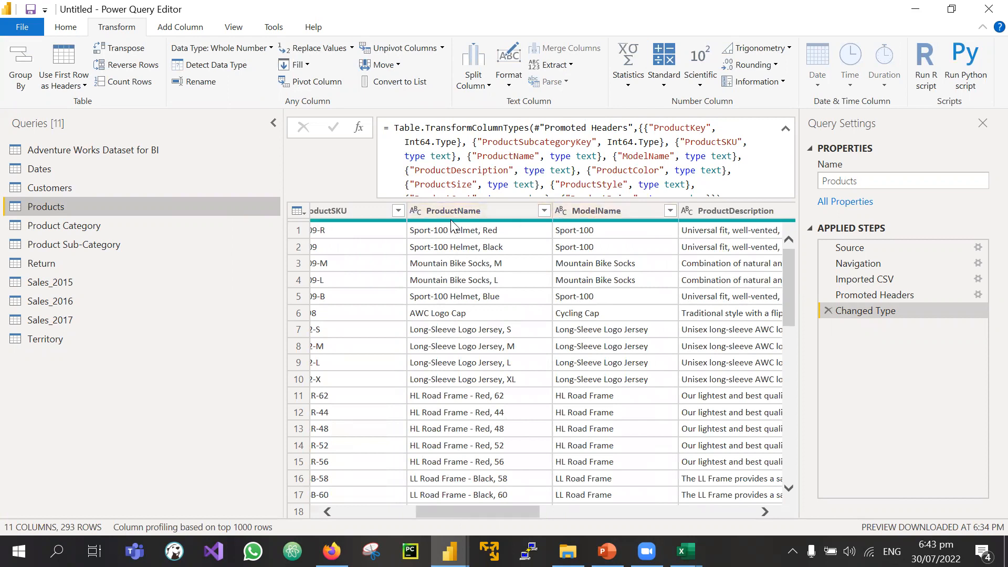
{"action": "left_click", "coordinate": [352, 208]}
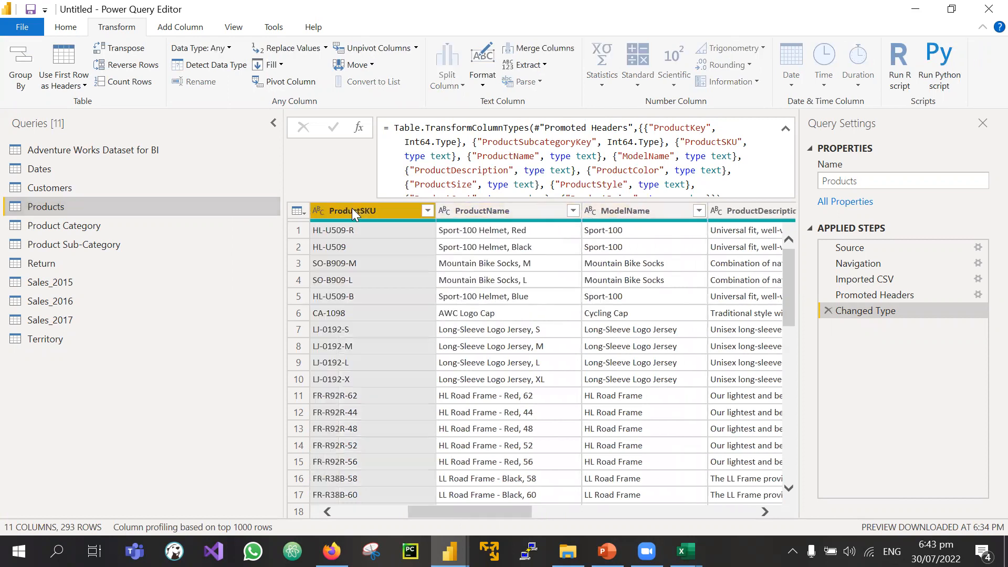
{"action": "left_click", "coordinate": [484, 205], "text": "ctrl"}
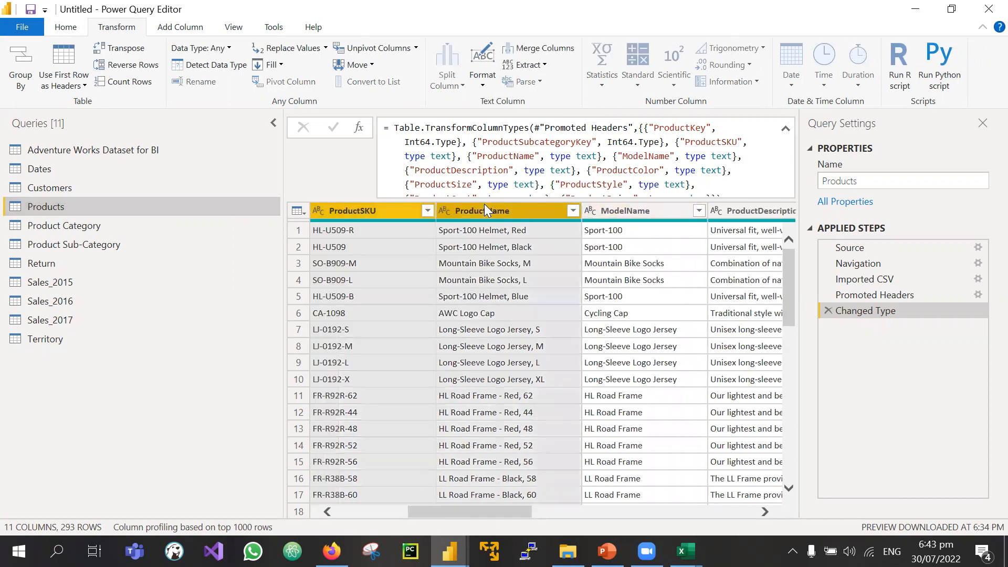
{"action": "left_click", "coordinate": [616, 204], "text": "ctrl"}
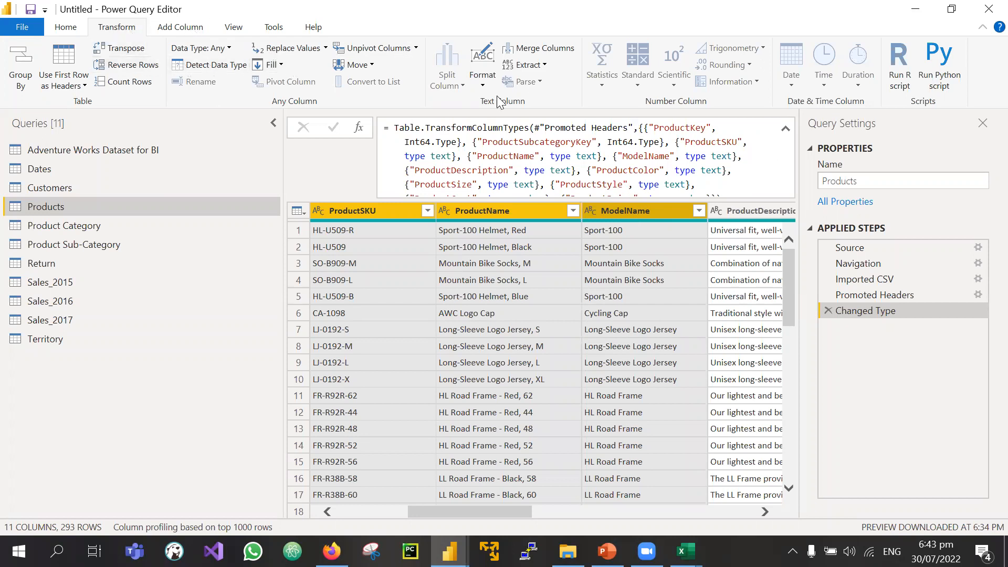
{"action": "left_click", "coordinate": [187, 31]}
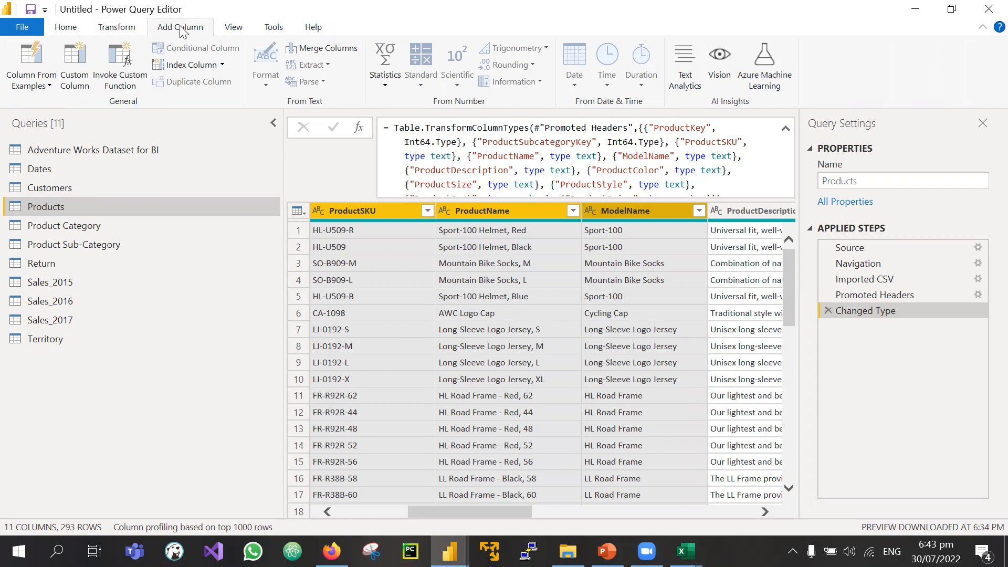
Step: Merge ProductKey, ProductSKU, ProductName and ModelName into a 'Merged' column using a space separator
{"action": "left_click", "coordinate": [347, 51]}
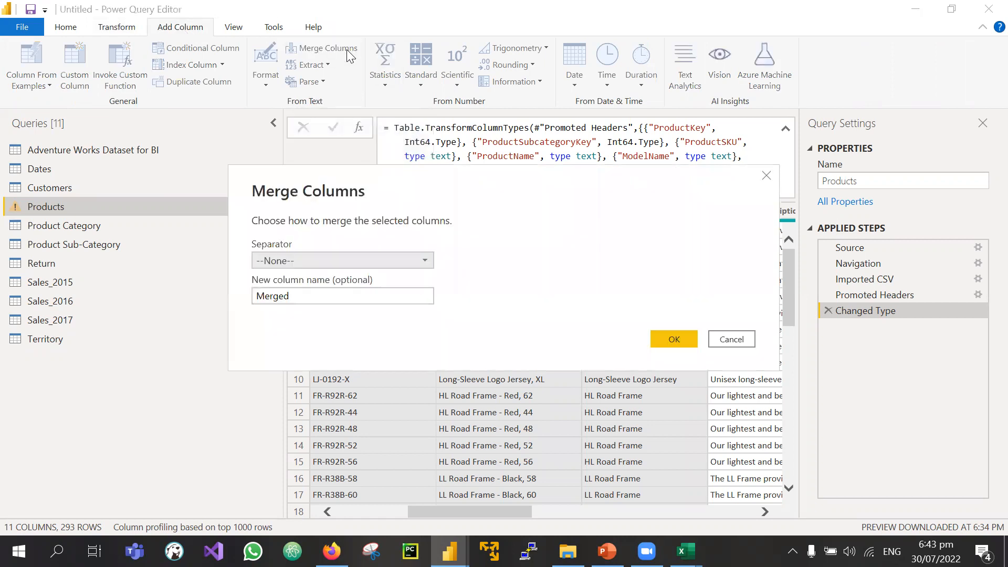
{"action": "left_click", "coordinate": [365, 260]}
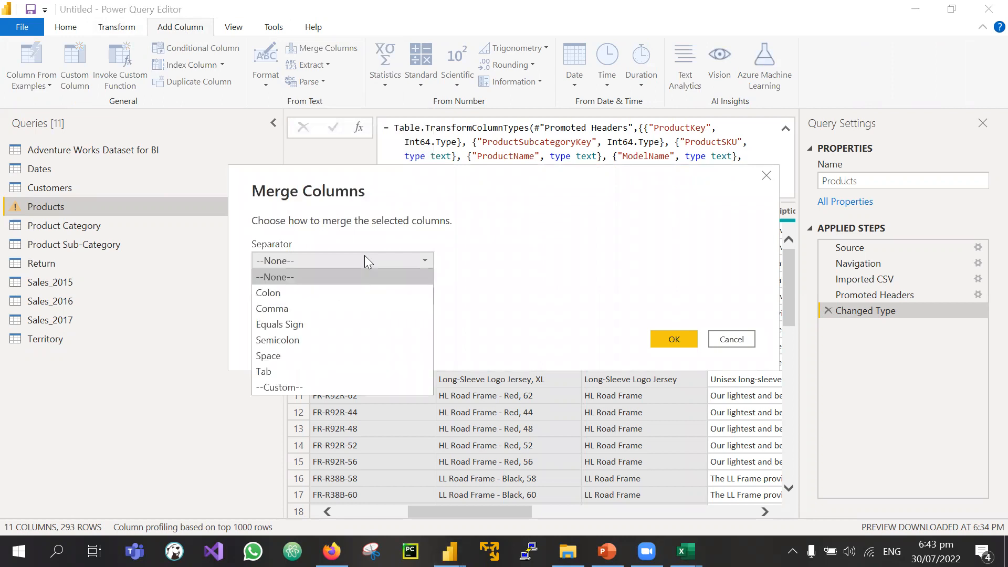
{"action": "left_click", "coordinate": [268, 356]}
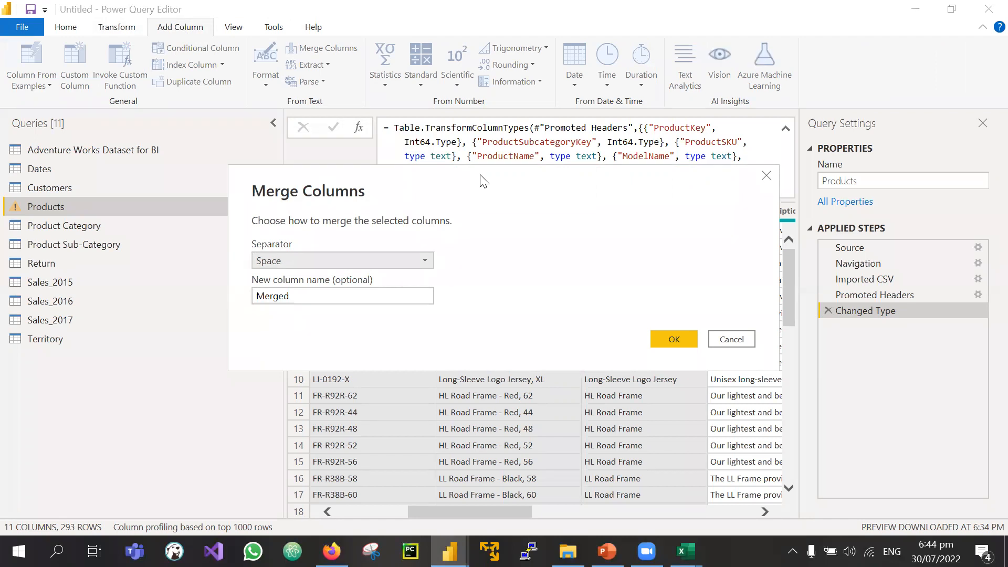
{"action": "left_click_drag", "start_coordinate": [483, 181], "coordinate": [554, 310]}
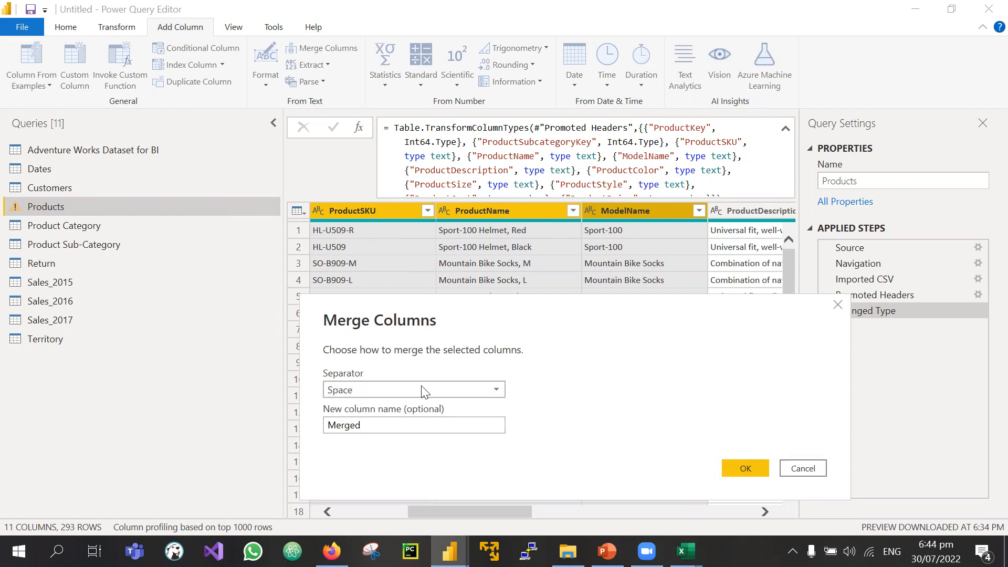
{"action": "left_click", "coordinate": [732, 468]}
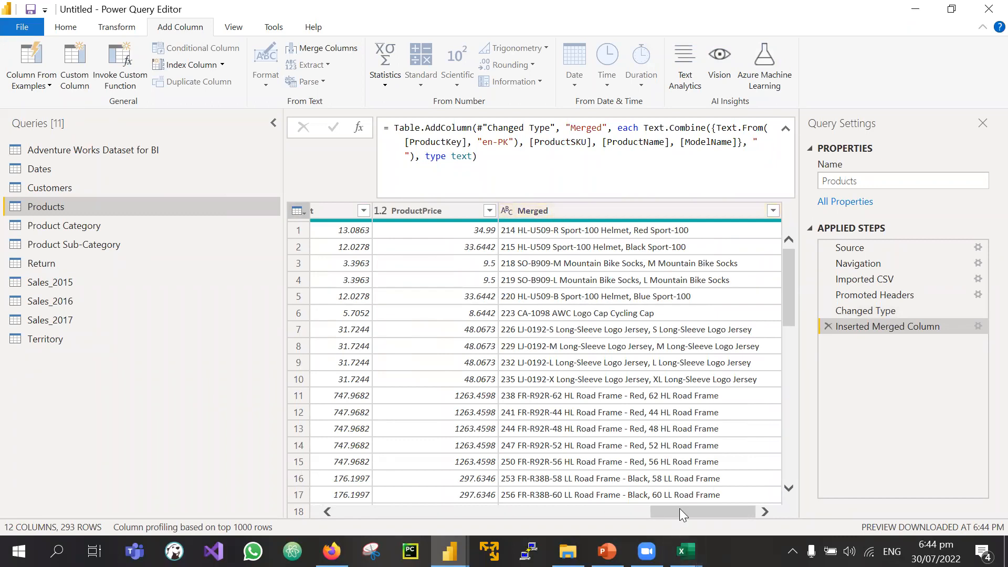
{"action": "left_click_drag", "start_coordinate": [555, 506], "coordinate": [706, 452]}
{"action": "left_click_drag", "start_coordinate": [665, 509], "coordinate": [312, 512]}
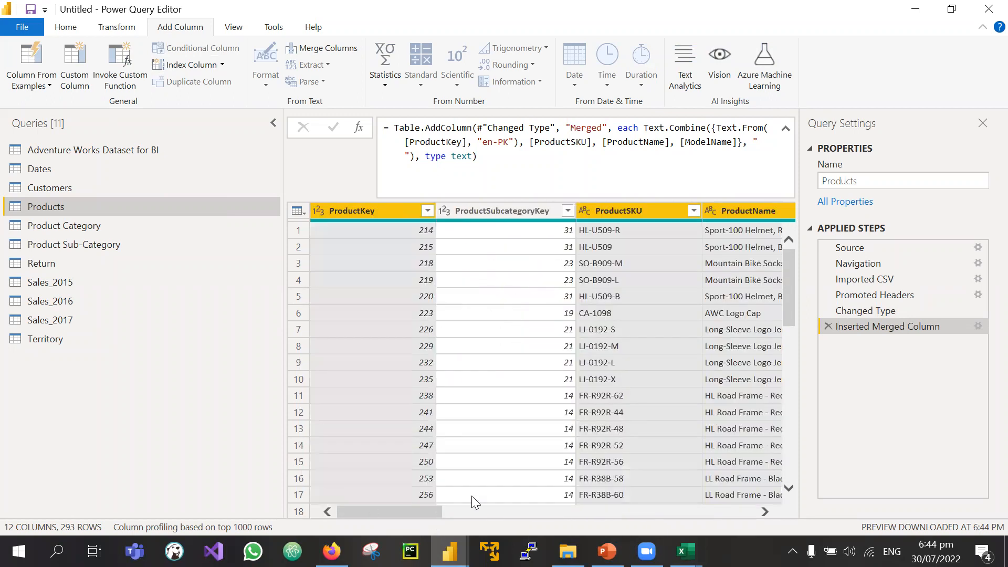
{"action": "scroll", "coordinate": [539, 486], "scroll_direction": "right", "scroll_amount": 10}
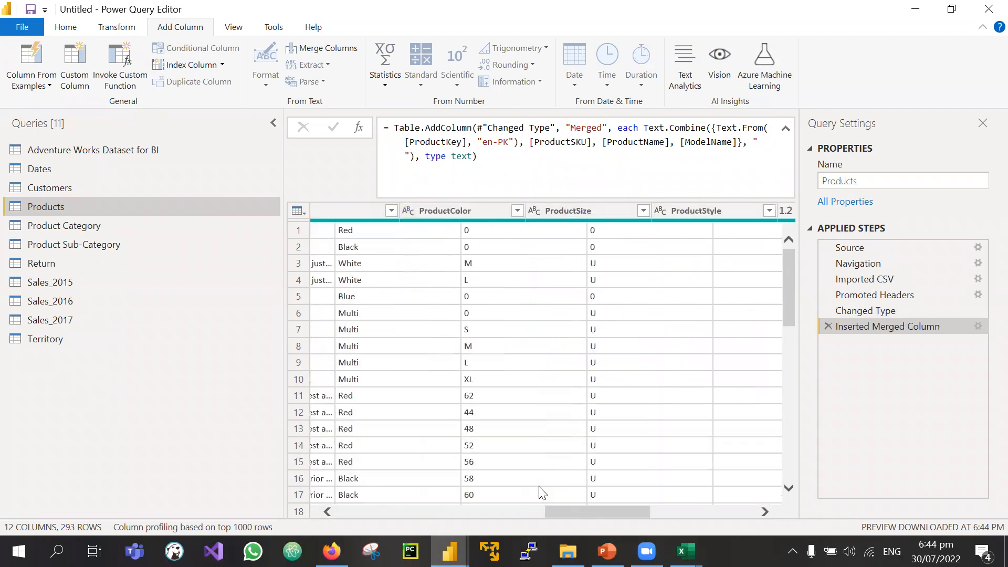
{"action": "scroll", "coordinate": [541, 492], "scroll_direction": "left", "scroll_amount": 10}
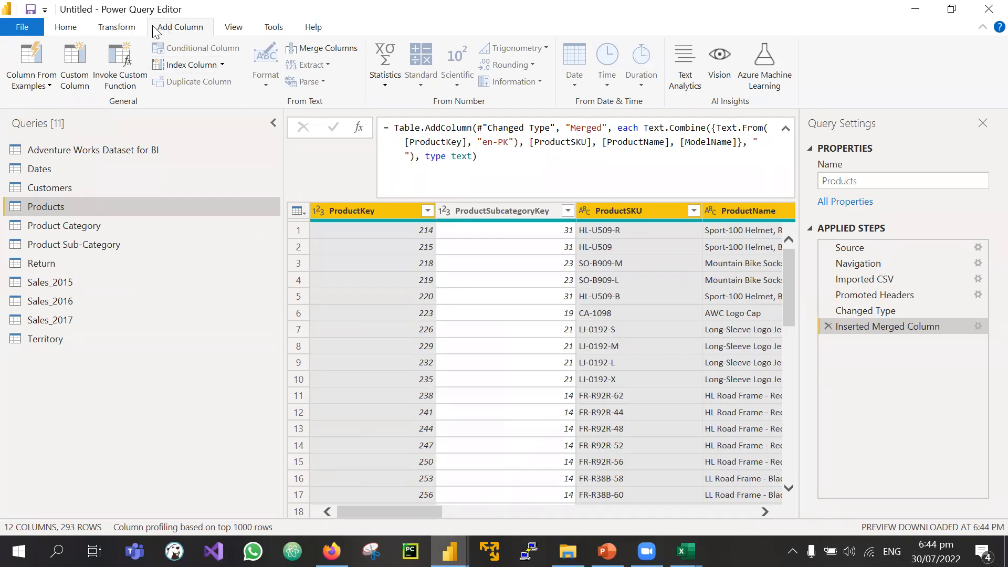
Step: Switch between the Transform and Add Column commands, ending on Transform, and check the first ProductKey cell
{"action": "left_click", "coordinate": [109, 27]}
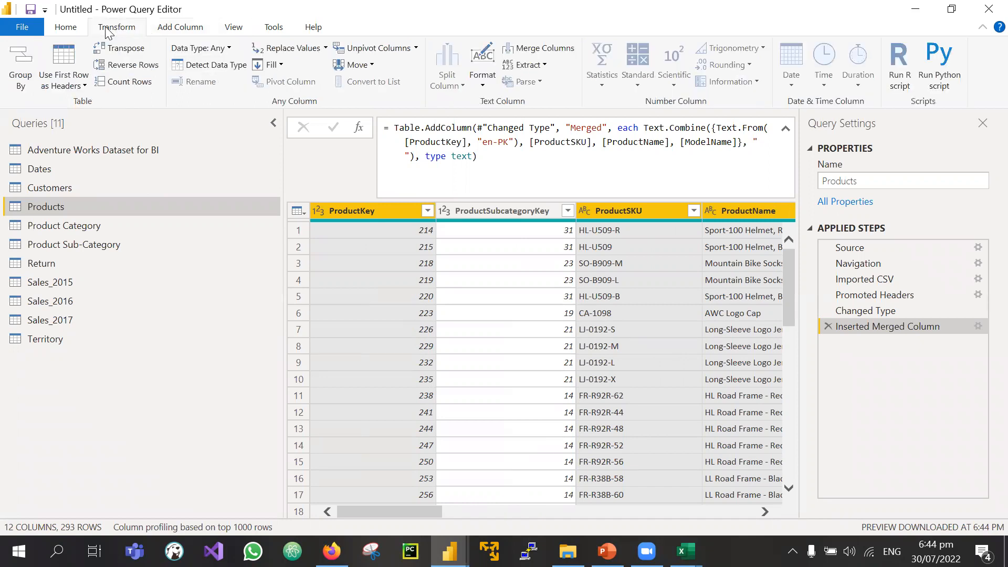
{"action": "left_click", "coordinate": [184, 26]}
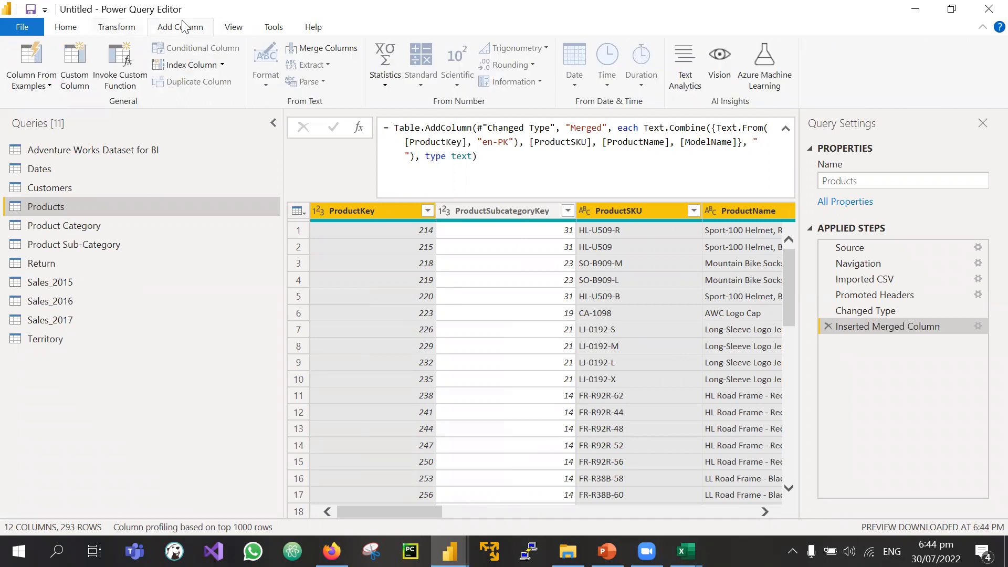
{"action": "left_click", "coordinate": [118, 30]}
{"action": "left_click", "coordinate": [338, 233]}
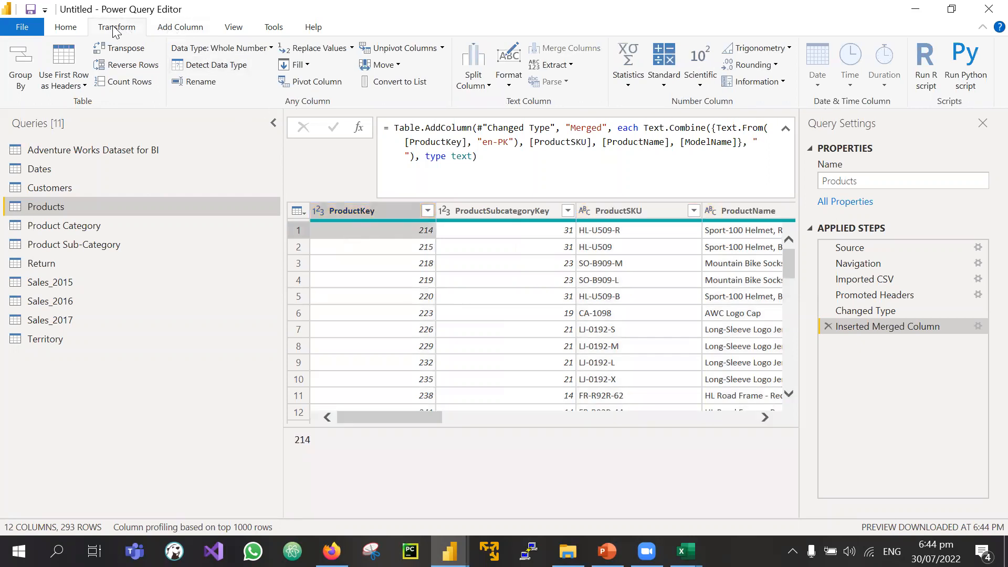
{"action": "left_click", "coordinate": [173, 27]}
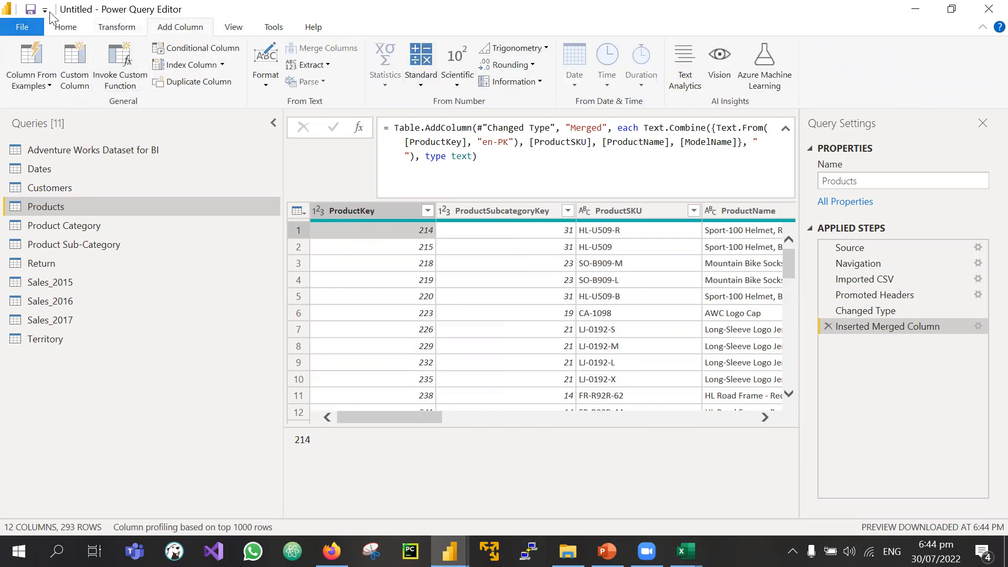
{"action": "left_click", "coordinate": [131, 29]}
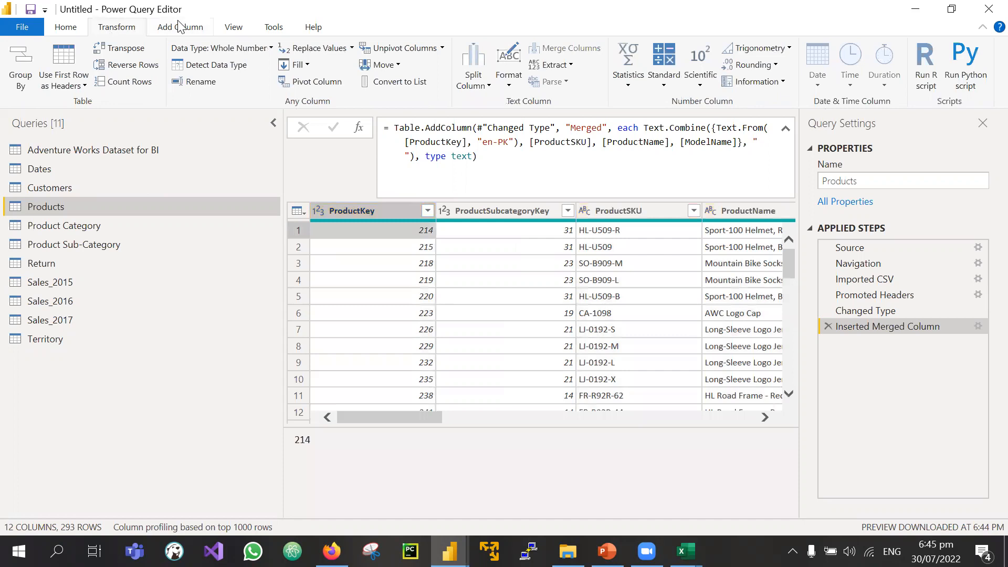
{"action": "left_click", "coordinate": [178, 26]}
{"action": "left_click", "coordinate": [140, 28]}
Step: Select the ProductSubcategoryKey column to display its statistics and value distribution
{"action": "scroll", "coordinate": [500, 231], "scroll_direction": "right", "scroll_amount": 10}
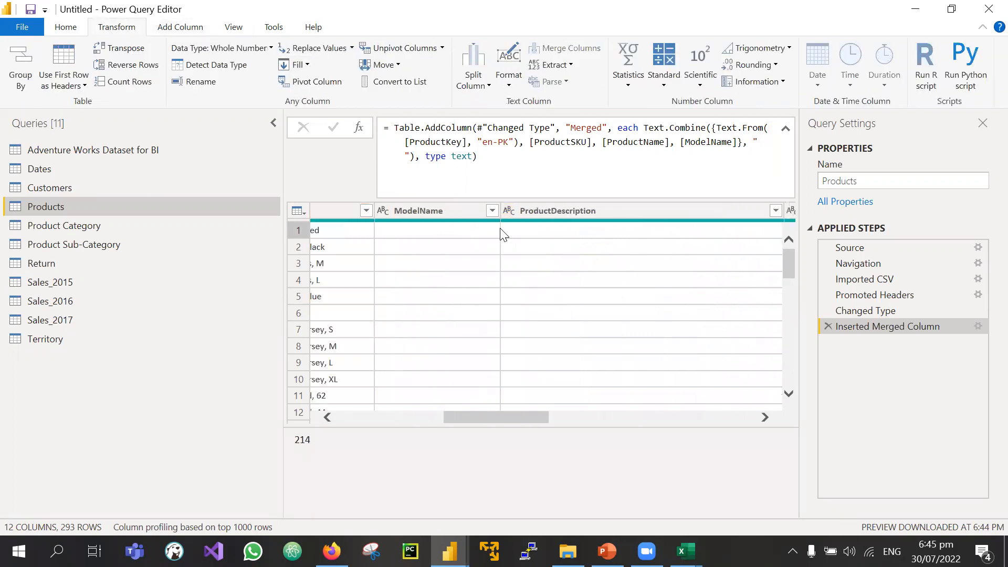
{"action": "scroll", "coordinate": [503, 234], "scroll_direction": "left", "scroll_amount": 10}
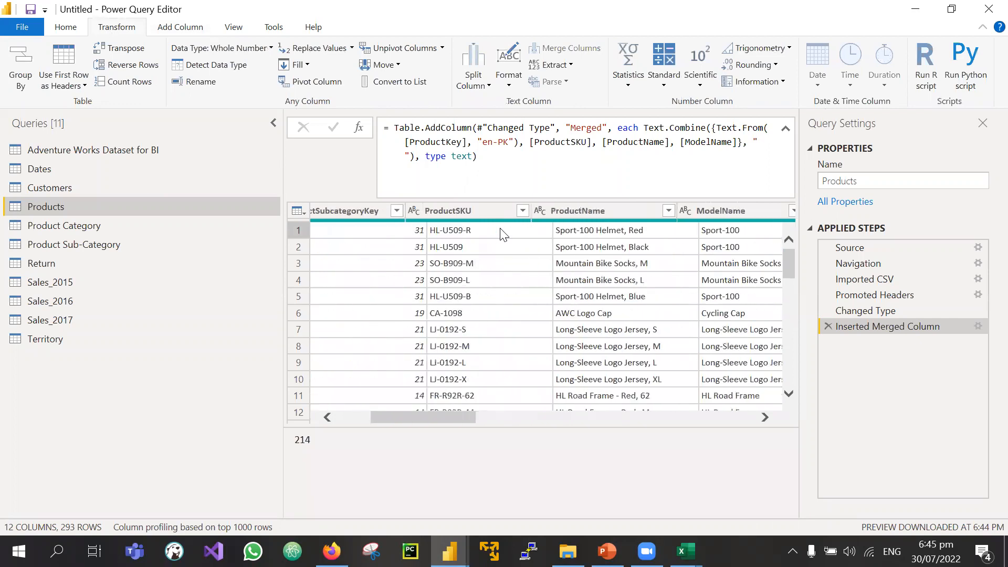
{"action": "left_click", "coordinate": [462, 213]}
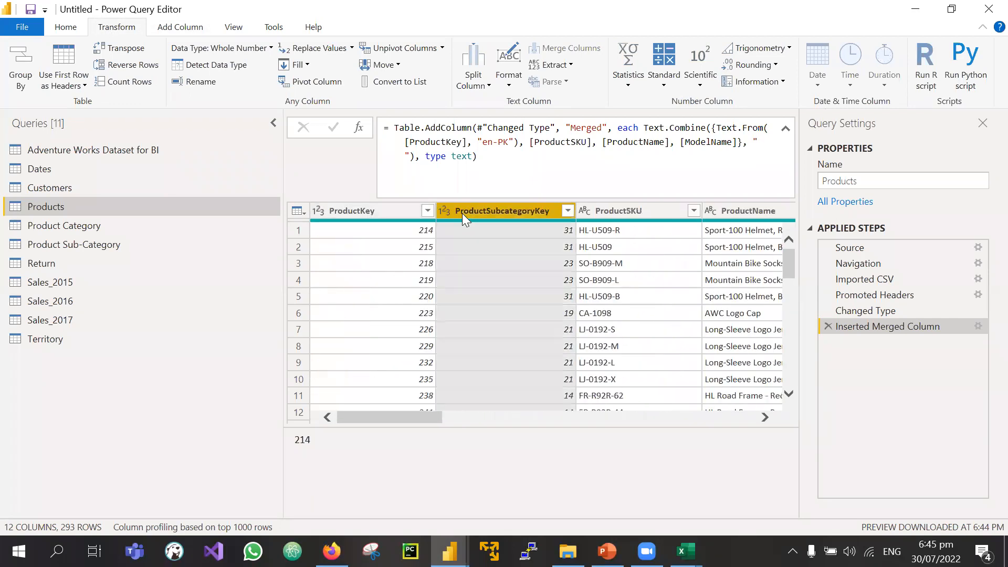
{"action": "mouse_move", "coordinate": [657, 225]}
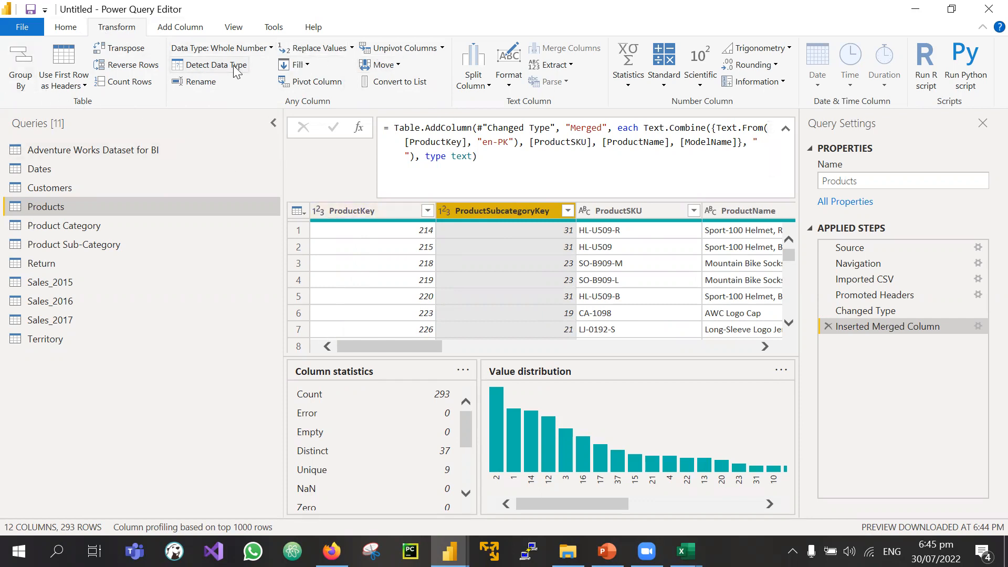
Step: Change the ProductSubcategoryKey column's data type to Text
{"action": "left_click", "coordinate": [268, 49]}
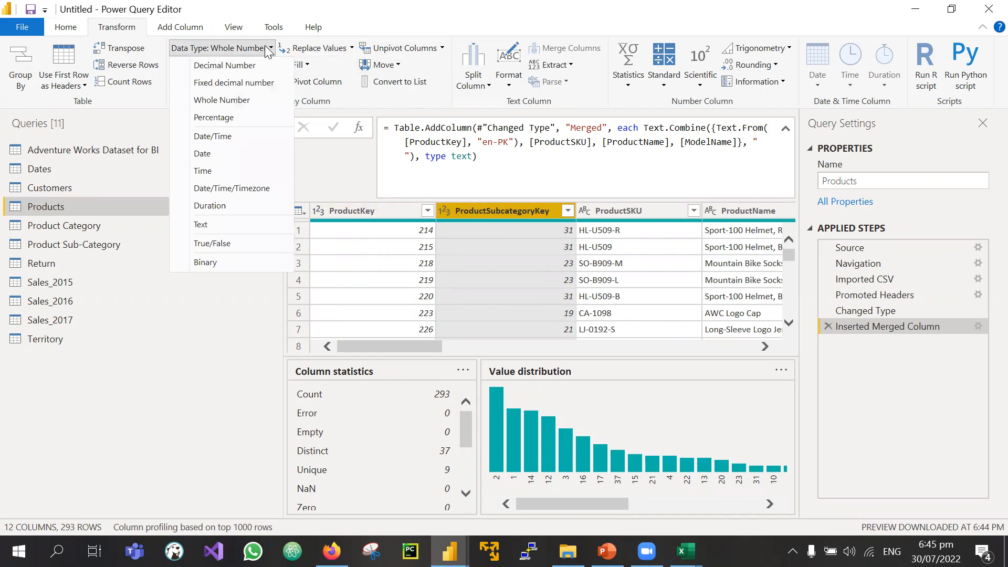
{"action": "left_click", "coordinate": [191, 49]}
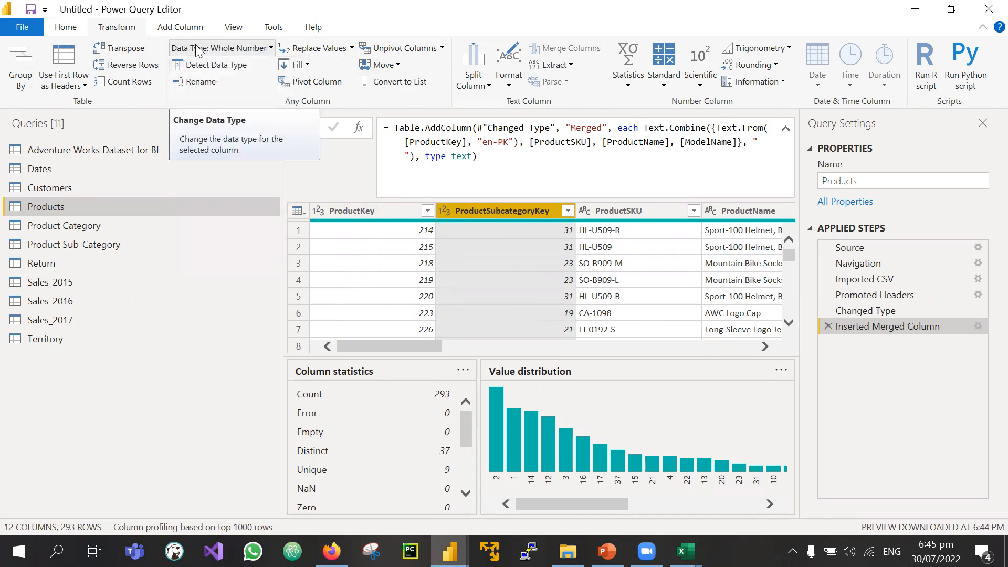
{"action": "left_click", "coordinate": [447, 208]}
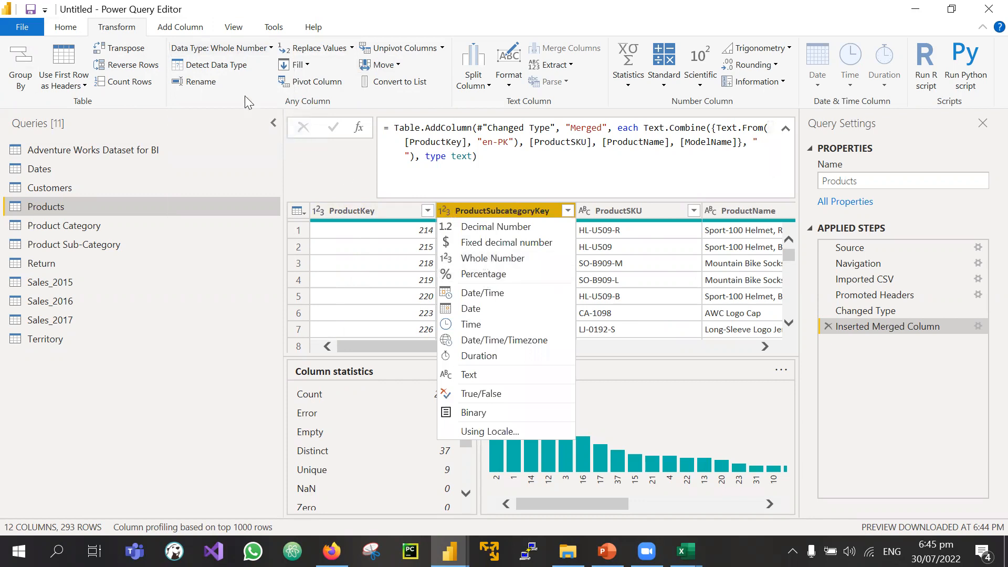
{"action": "left_click", "coordinate": [227, 48]}
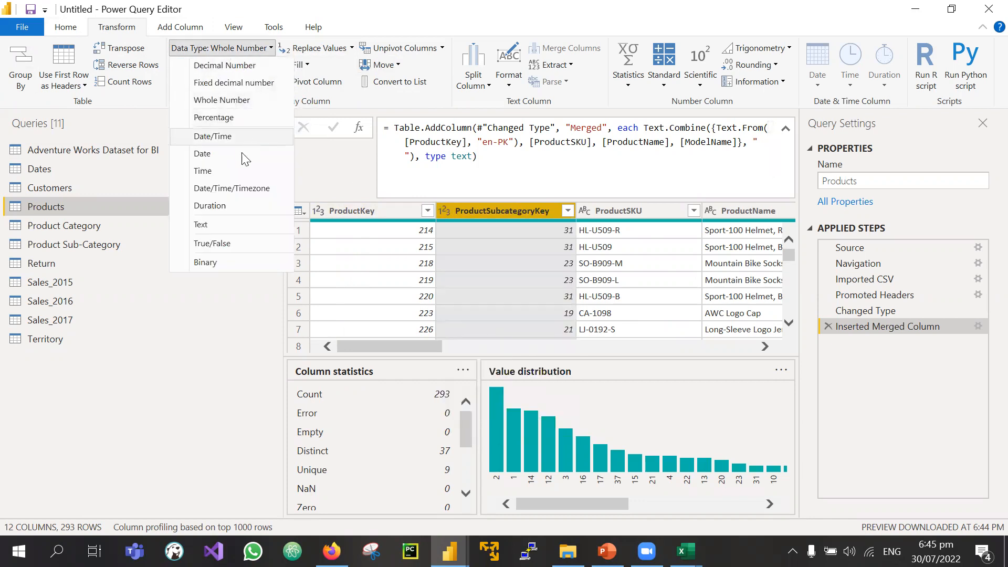
{"action": "left_click", "coordinate": [226, 229]}
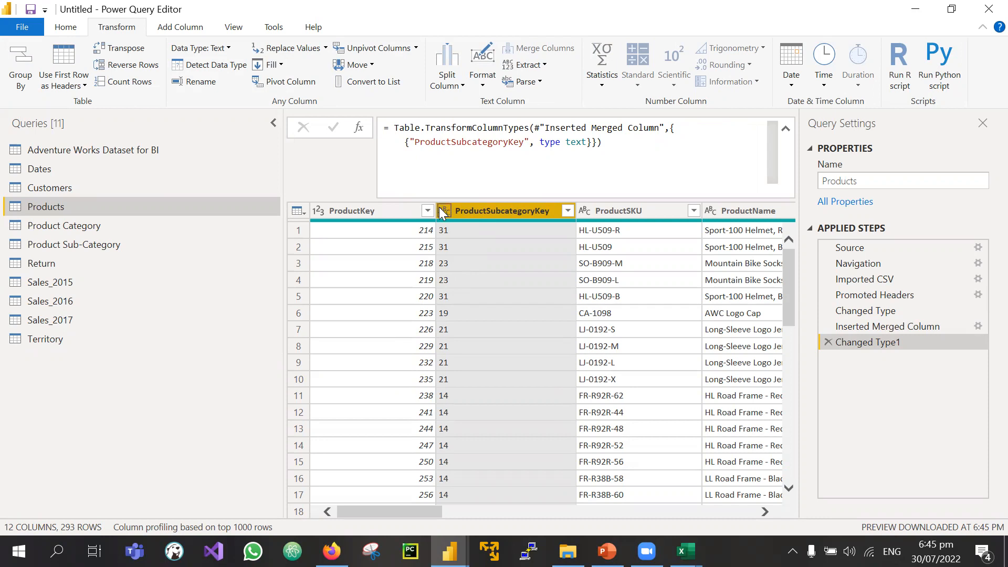
{"action": "left_click", "coordinate": [444, 211]}
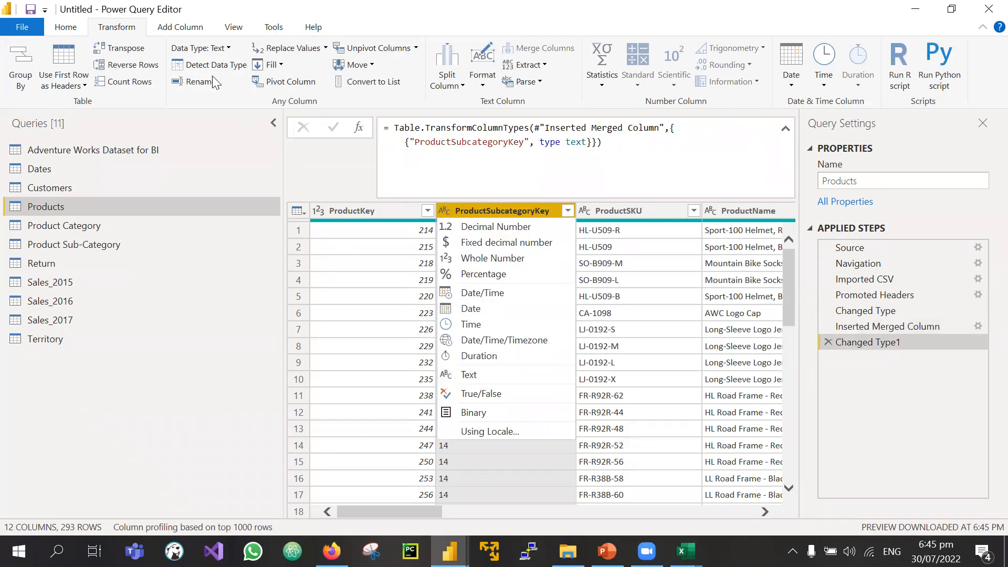
{"action": "left_click", "coordinate": [230, 51]}
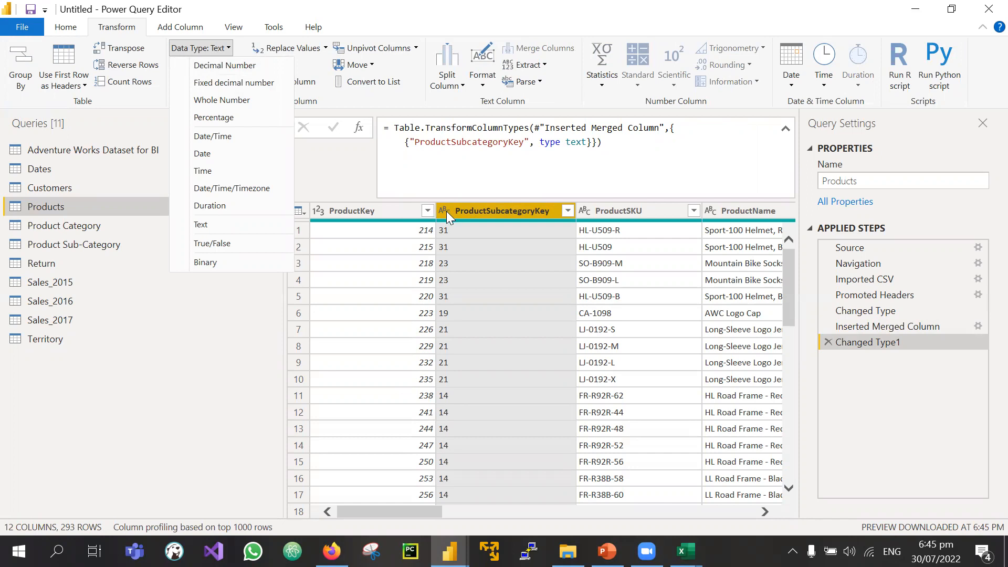
{"action": "left_click", "coordinate": [187, 27]}
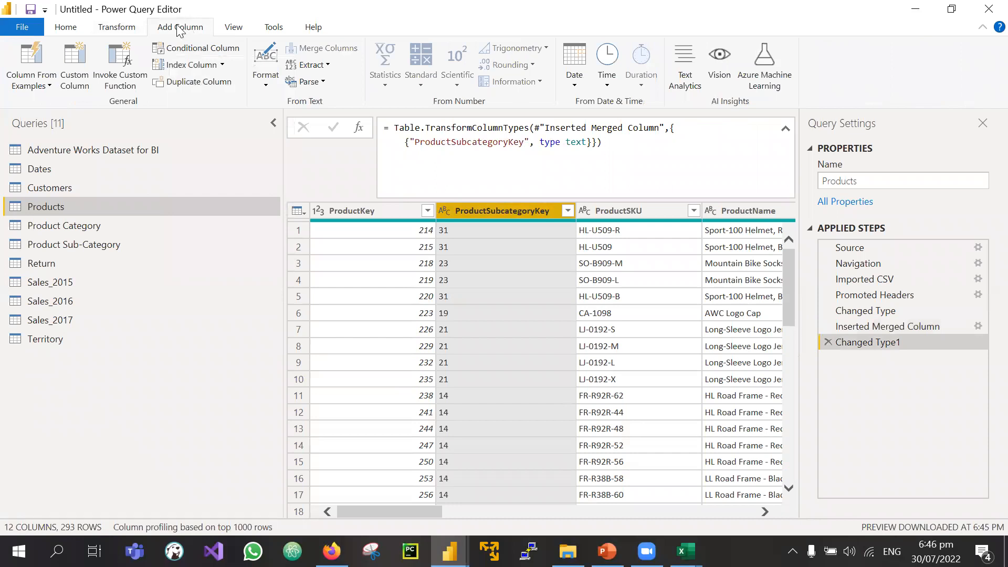
Step: With ProductSubcategoryKey selected, browse the Format, Parse and Extract options under Add Column
{"action": "left_click", "coordinate": [467, 205]}
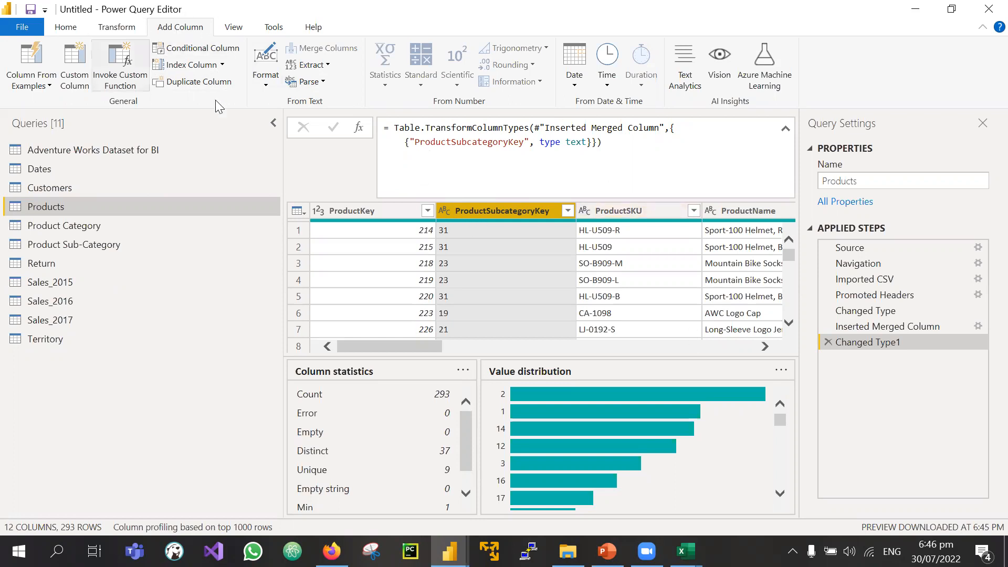
{"action": "left_click", "coordinate": [280, 78]}
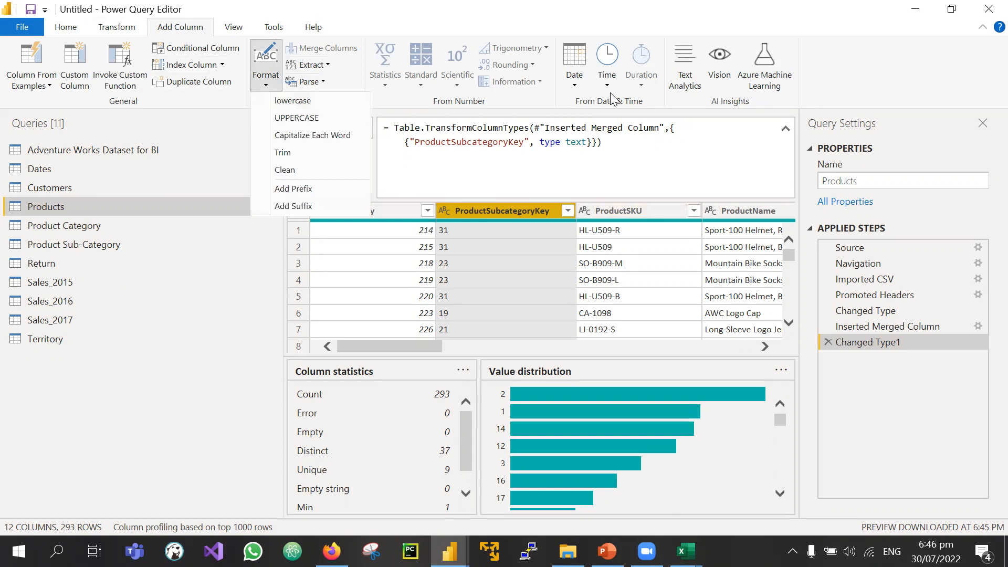
{"action": "left_click", "coordinate": [118, 27]}
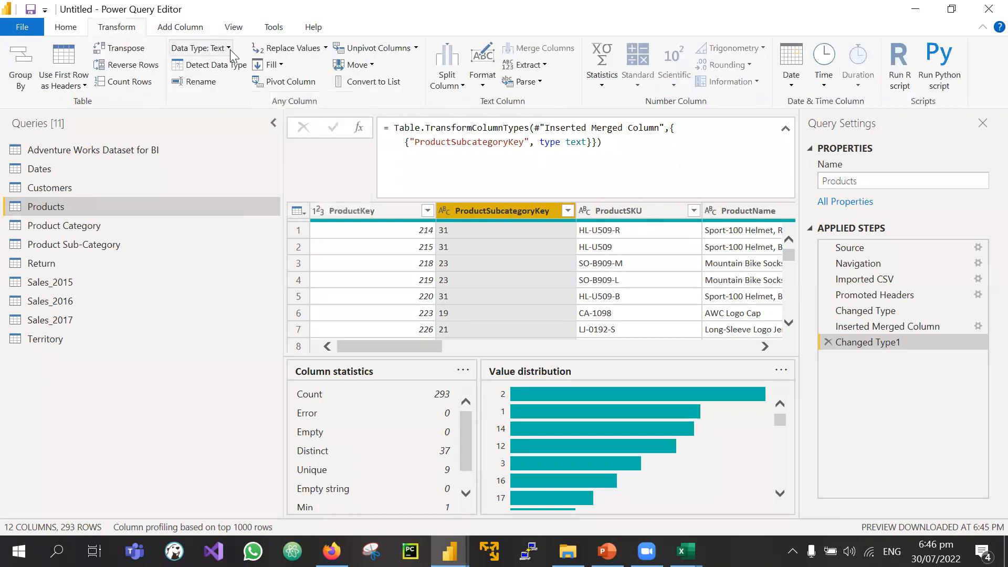
{"action": "left_click", "coordinate": [189, 27]}
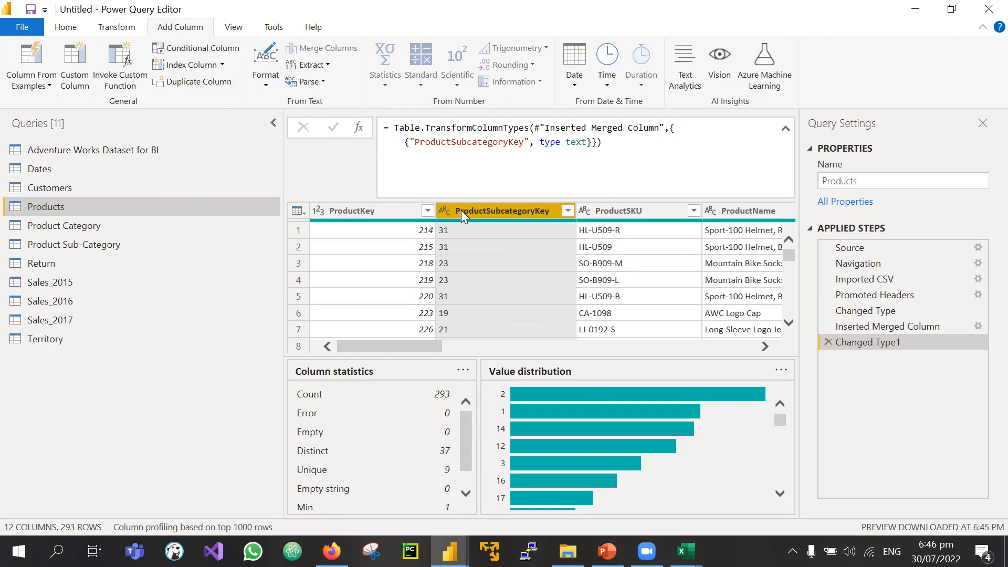
{"action": "left_click", "coordinate": [316, 82]}
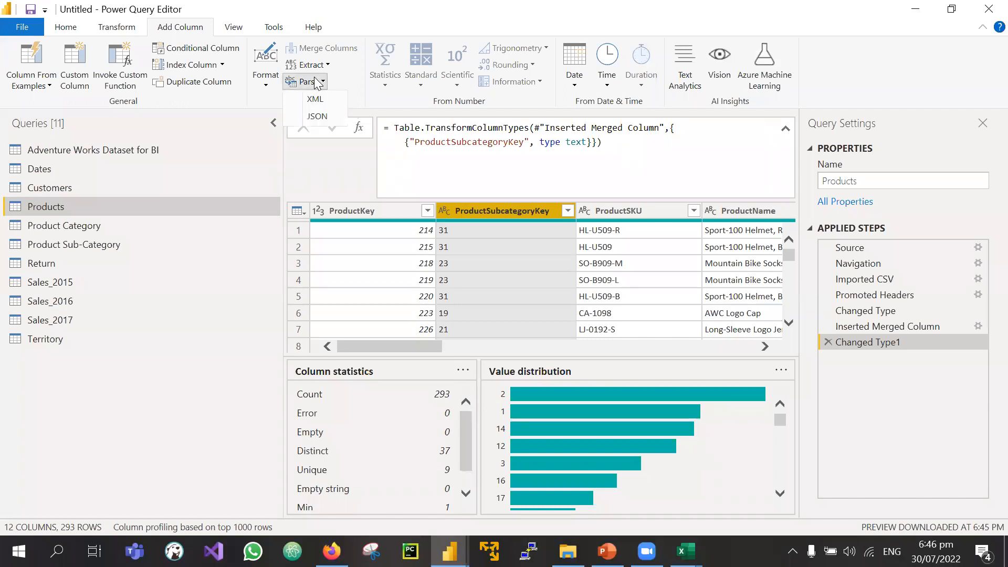
{"action": "left_click", "coordinate": [318, 66]}
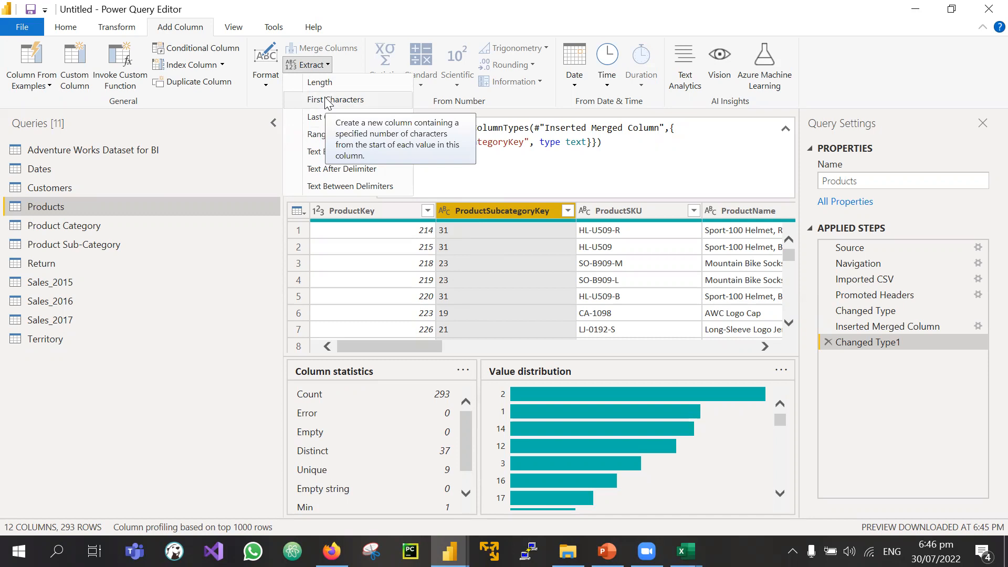
{"action": "left_click", "coordinate": [310, 68]}
{"action": "left_click", "coordinate": [308, 69]}
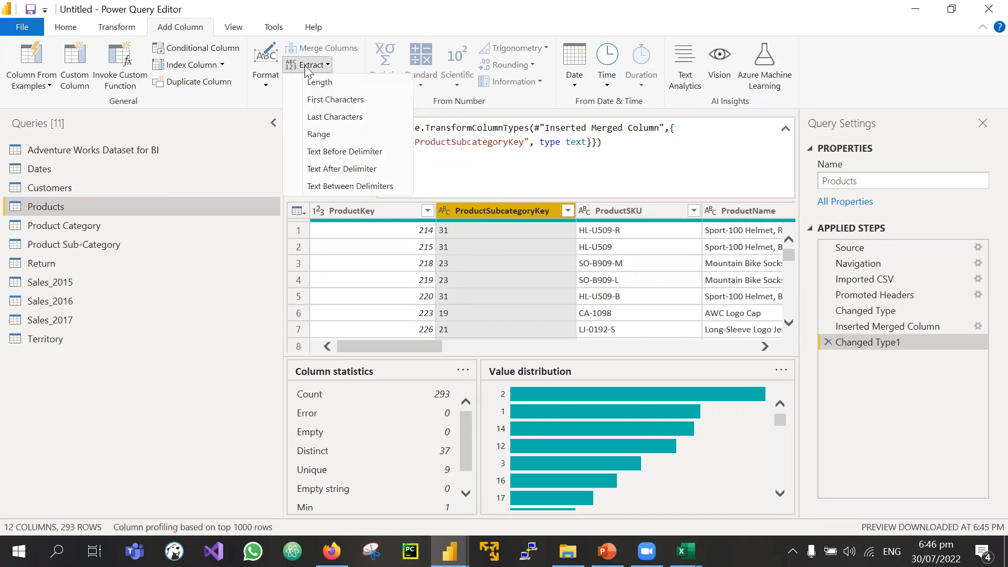
Step: Extract the first 1 character of ProductSubcategoryKey into a new First Characters column
{"action": "left_click", "coordinate": [337, 101]}
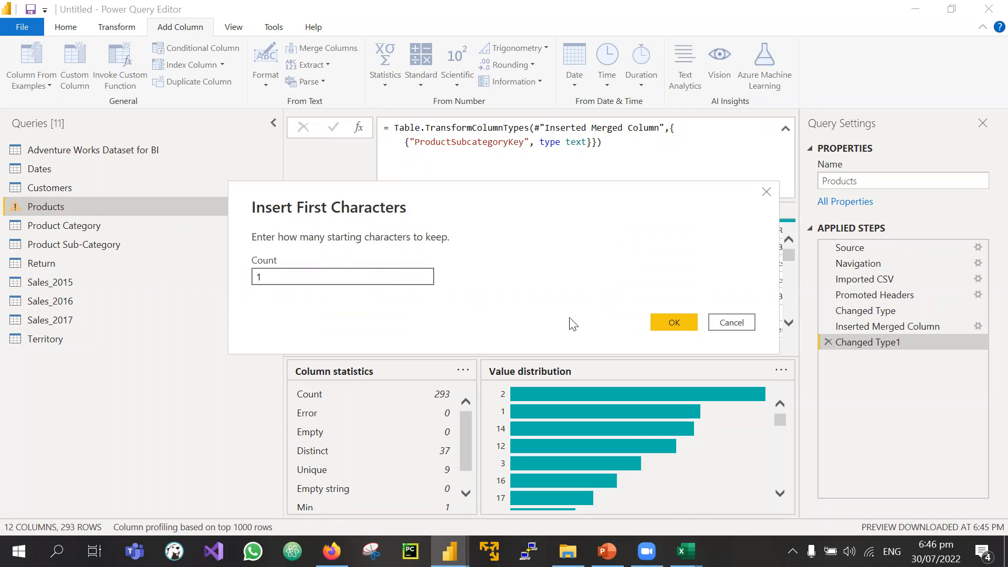
{"action": "left_click", "coordinate": [672, 324]}
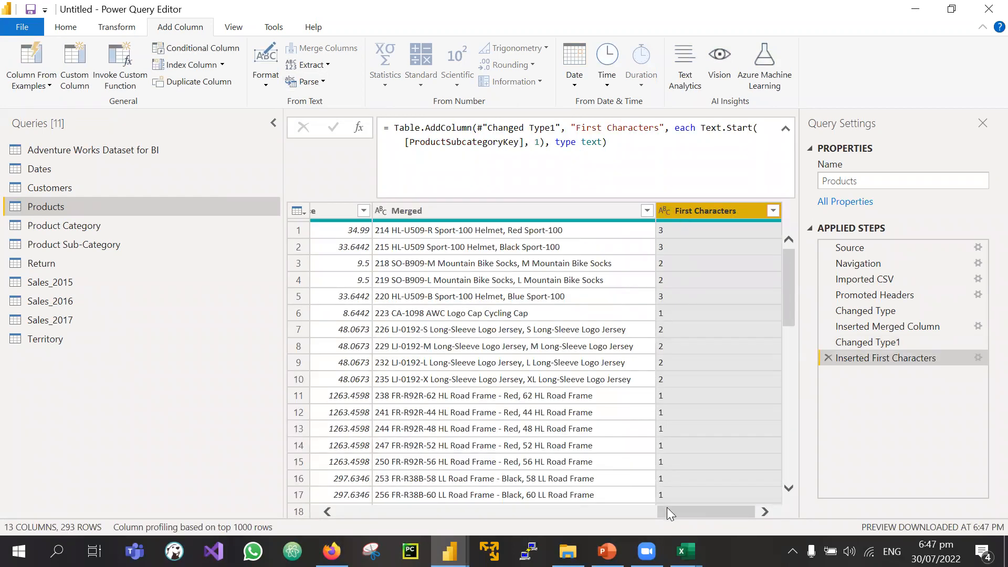
{"action": "left_click_drag", "start_coordinate": [667, 508], "coordinate": [852, 516]}
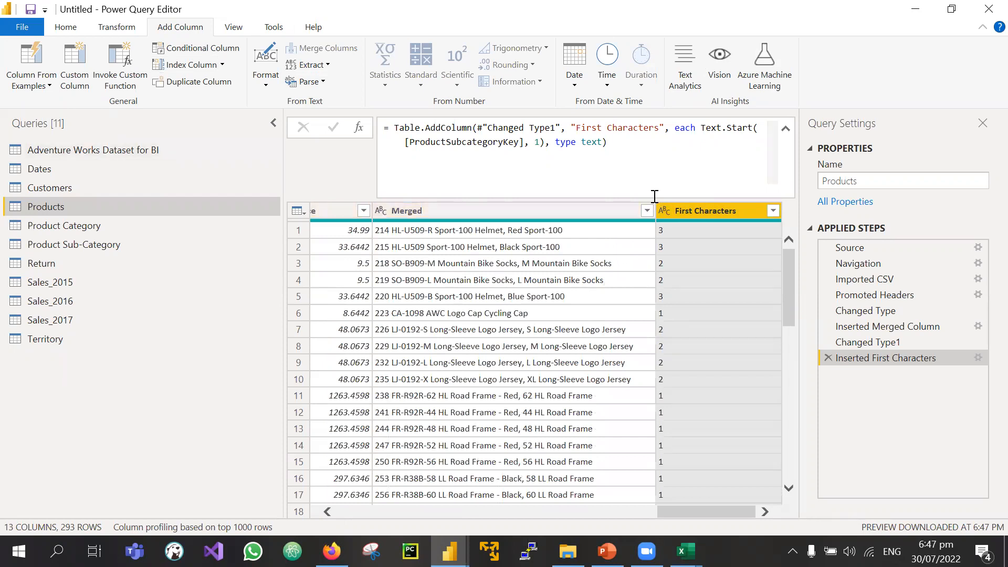
{"action": "left_click_drag", "start_coordinate": [661, 513], "coordinate": [715, 502]}
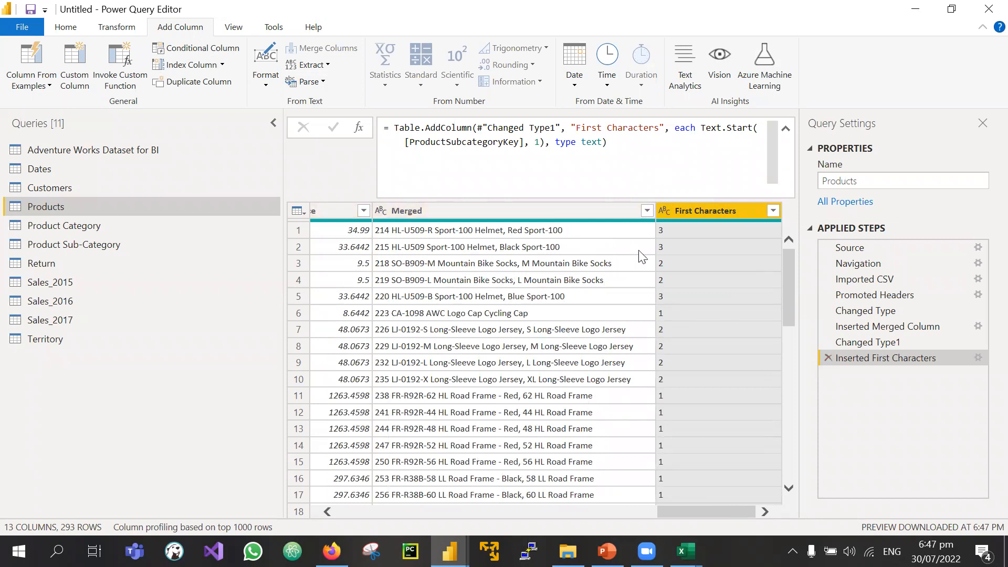
{"action": "scroll", "coordinate": [376, 281], "scroll_direction": "left", "scroll_amount": 10}
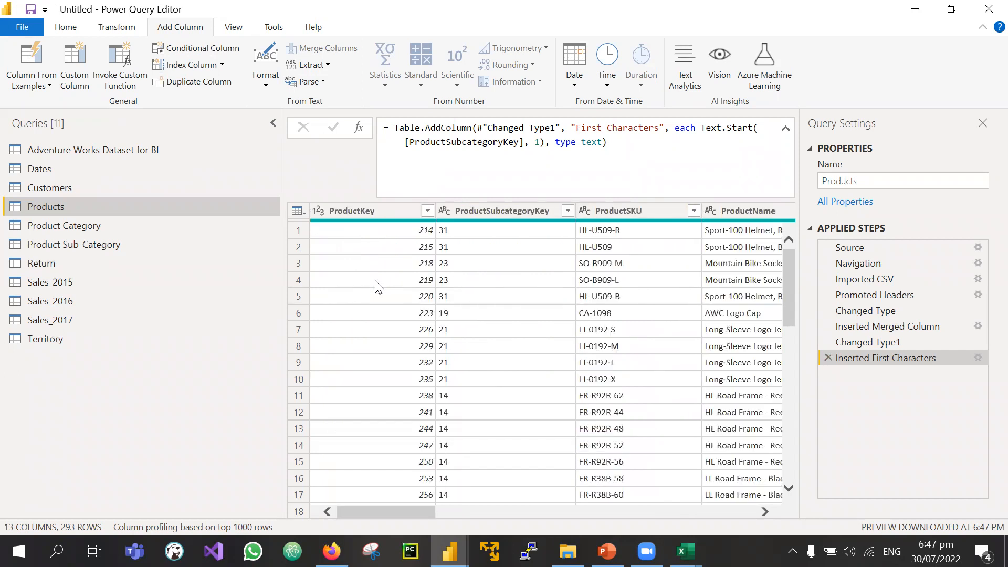
Step: Review the step formula unchanged, then select ProductSubcategoryKey to view its column profile
{"action": "scroll", "coordinate": [375, 286], "scroll_direction": "right", "scroll_amount": 10}
{"action": "scroll", "coordinate": [376, 286], "scroll_direction": "left", "scroll_amount": 10}
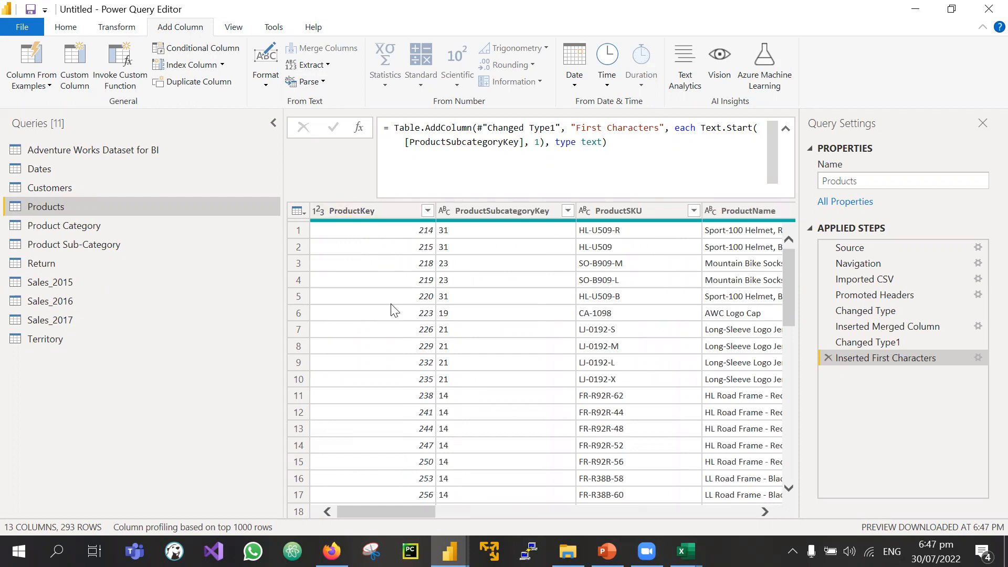
{"action": "left_click_drag", "start_coordinate": [634, 140], "coordinate": [394, 129]}
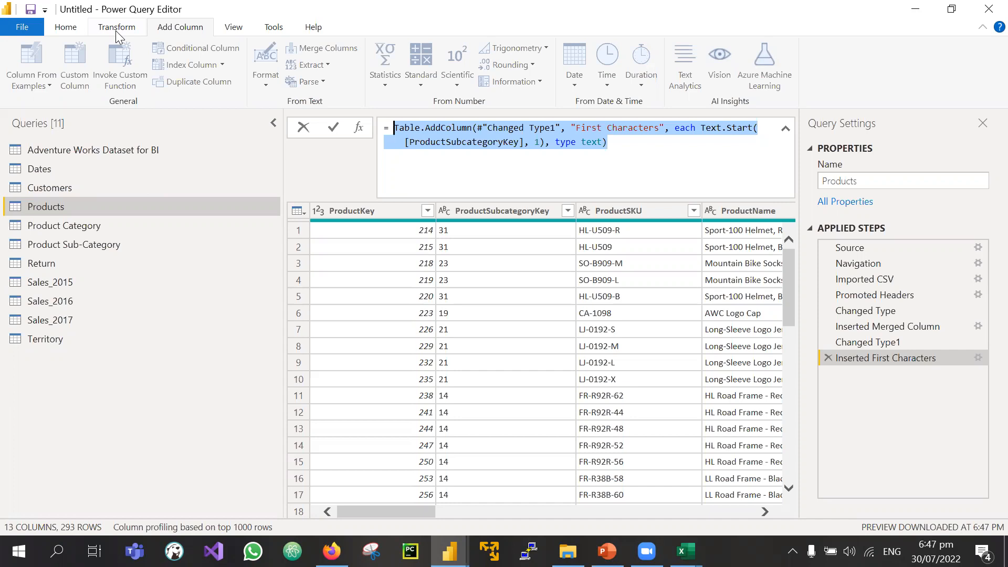
{"action": "left_click", "coordinate": [872, 411]}
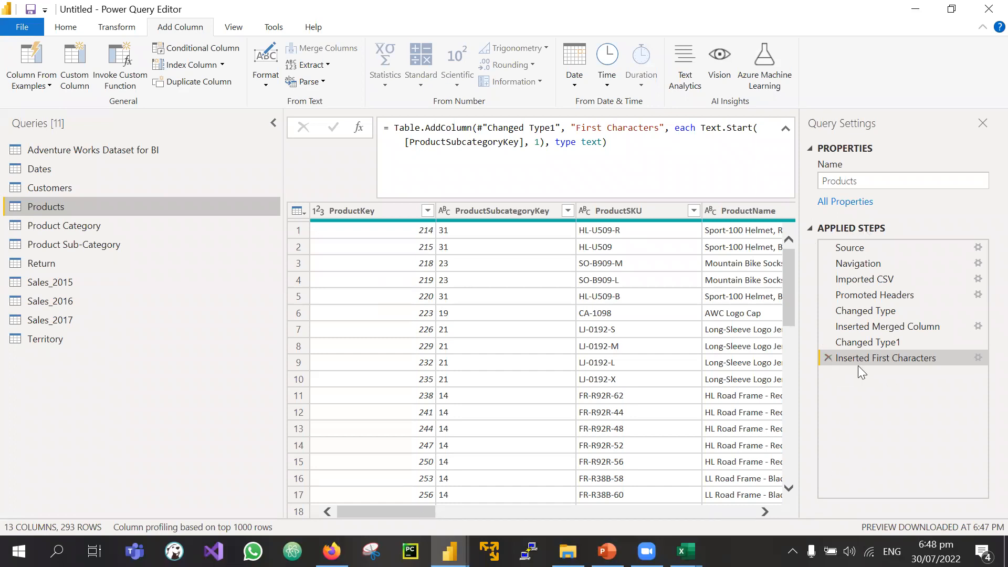
{"action": "left_click", "coordinate": [492, 206]}
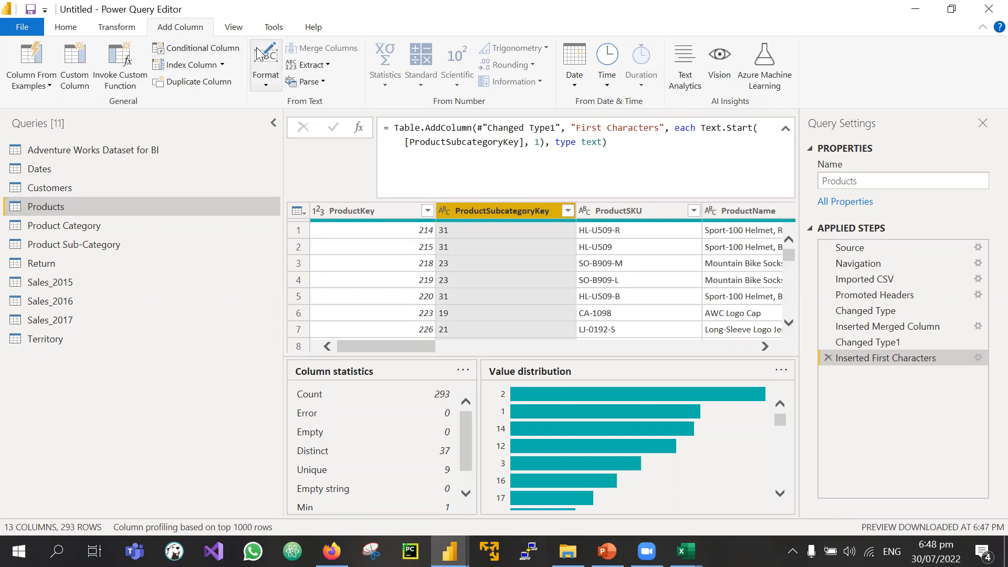
Step: Convert the ProductSubcategoryKey column back to Whole Number
{"action": "left_click", "coordinate": [444, 210]}
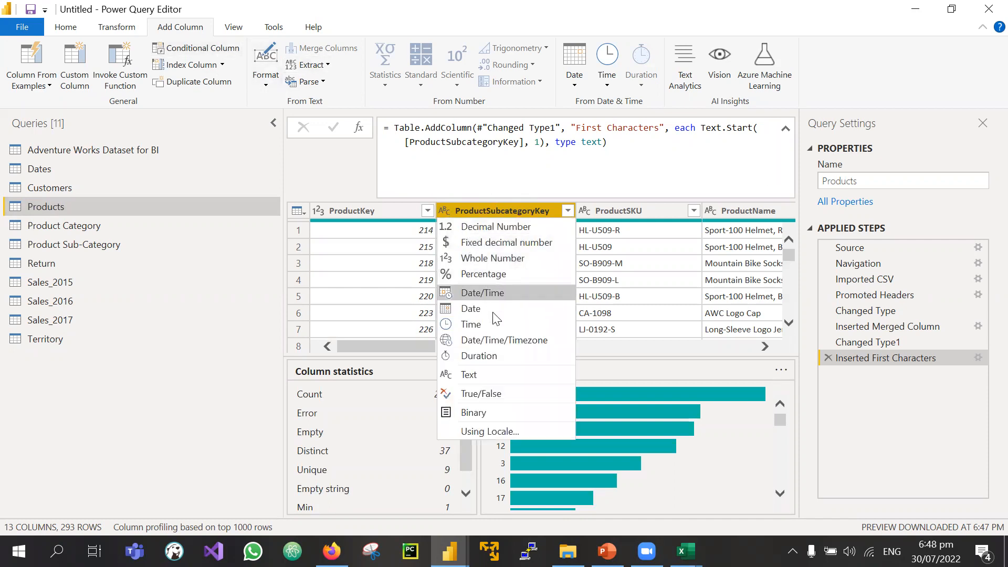
{"action": "left_click", "coordinate": [476, 258]}
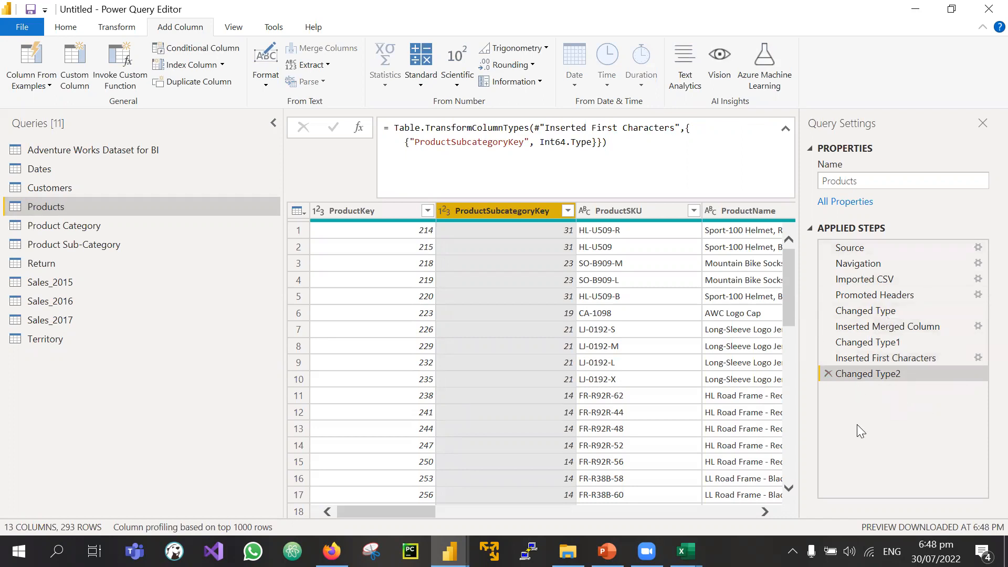
{"action": "scroll", "coordinate": [676, 334], "scroll_direction": "right", "scroll_amount": 6}
{"action": "scroll", "coordinate": [676, 334], "scroll_direction": "left", "scroll_amount": 6}
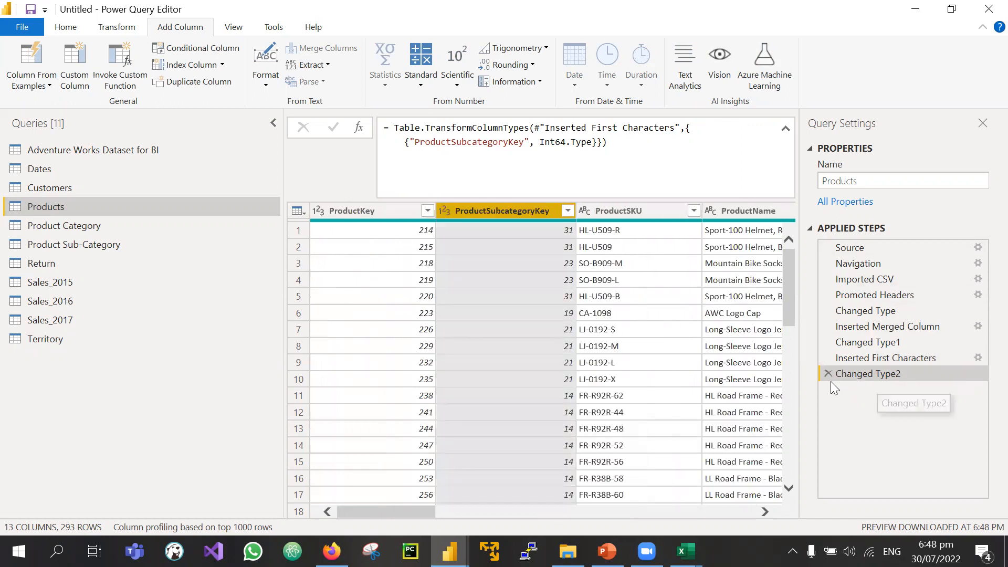
Step: Delete the Changed Type2, Inserted First Characters, Changed Type1 and Inserted Merged Column steps
{"action": "left_click", "coordinate": [827, 374]}
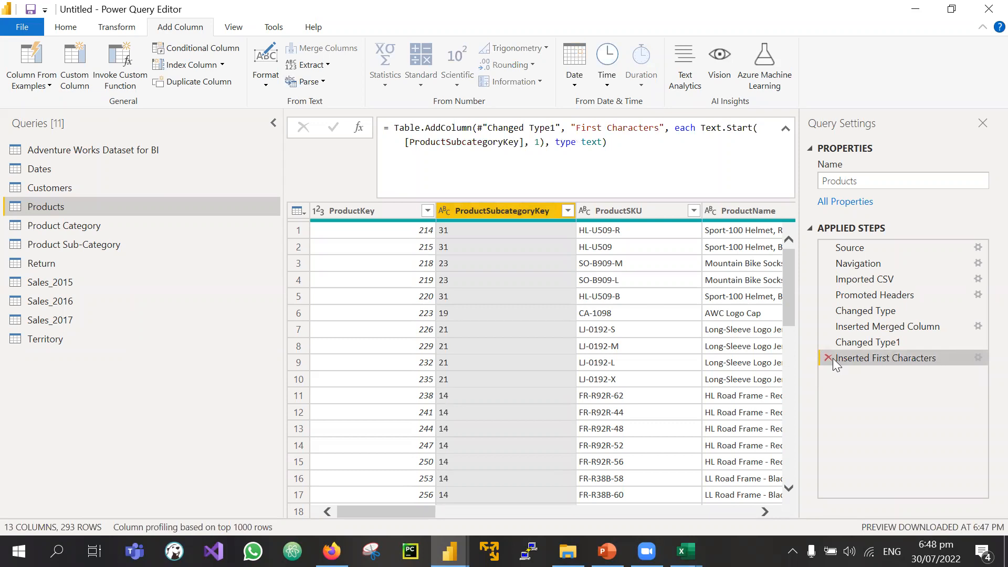
{"action": "left_click", "coordinate": [832, 358]}
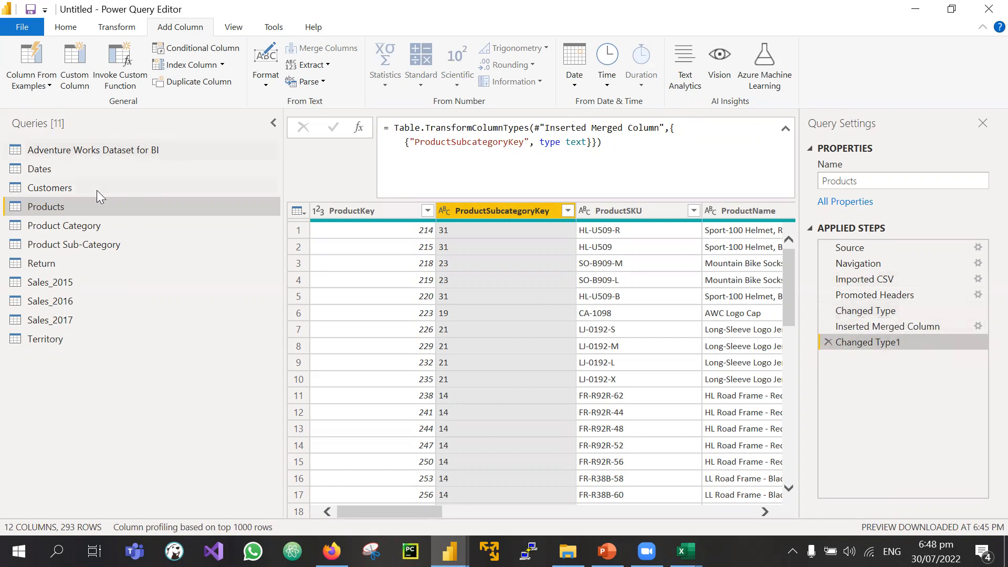
{"action": "left_click", "coordinate": [829, 343]}
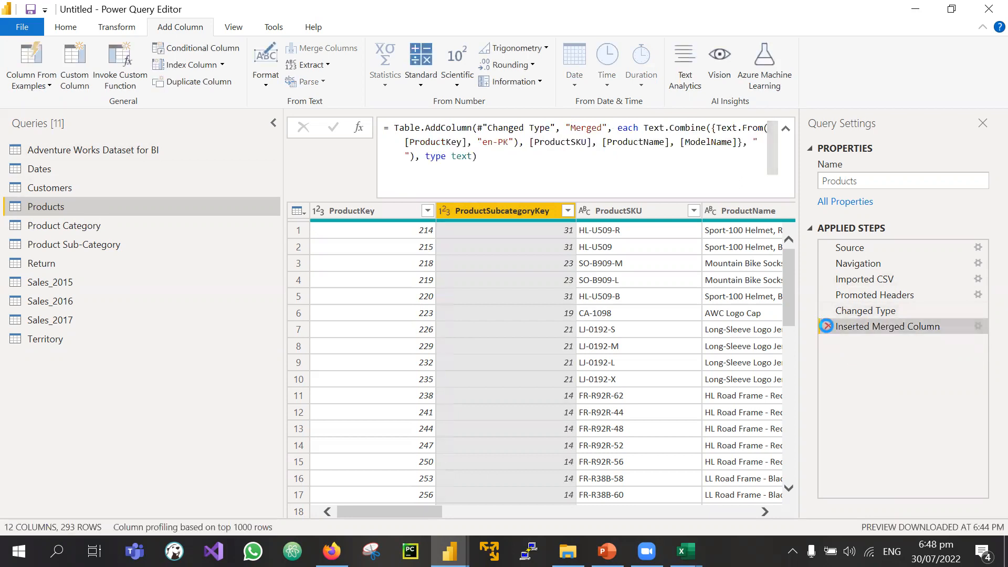
{"action": "left_click", "coordinate": [826, 326]}
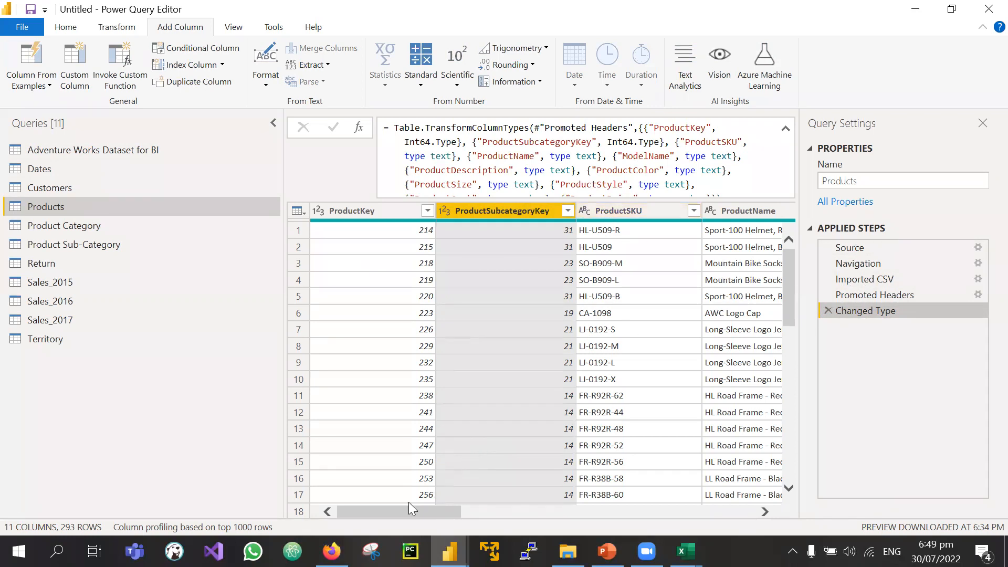
{"action": "left_click_drag", "start_coordinate": [485, 512], "coordinate": [317, 508]}
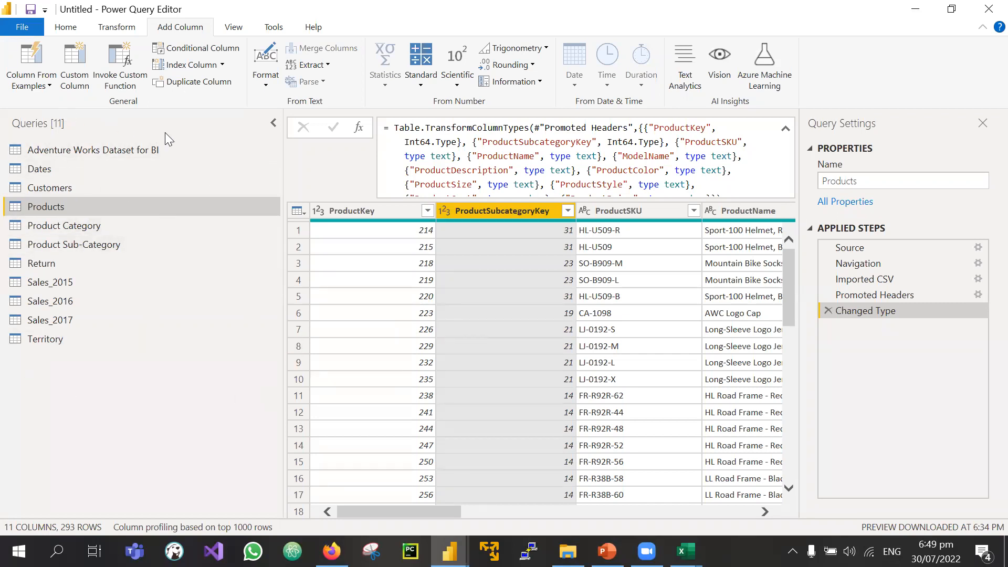
Step: Load the Customers query preview and scroll across its 13 columns back to CustomerKey
{"action": "left_click", "coordinate": [51, 191]}
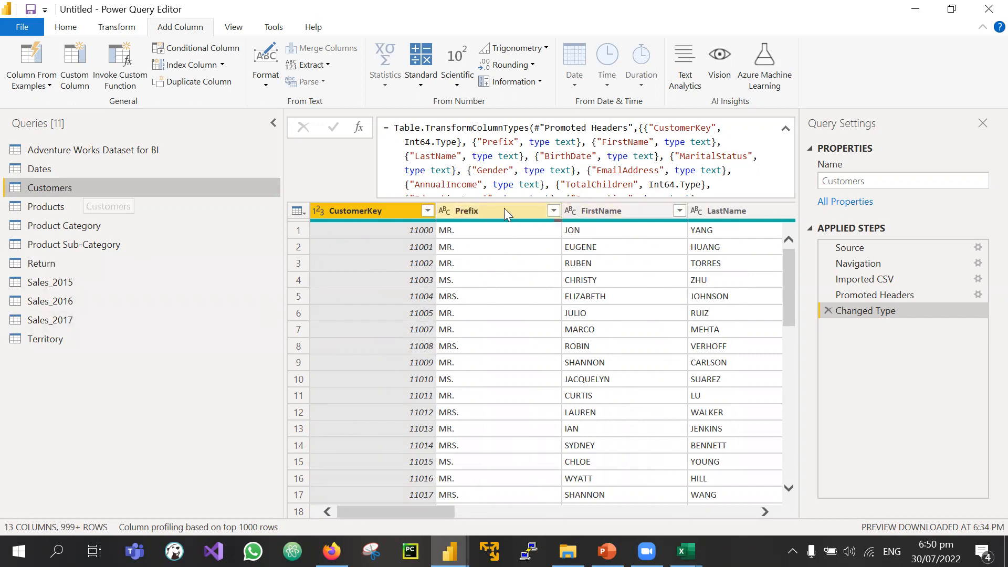
{"action": "scroll", "coordinate": [735, 284], "scroll_direction": "right", "scroll_amount": 12}
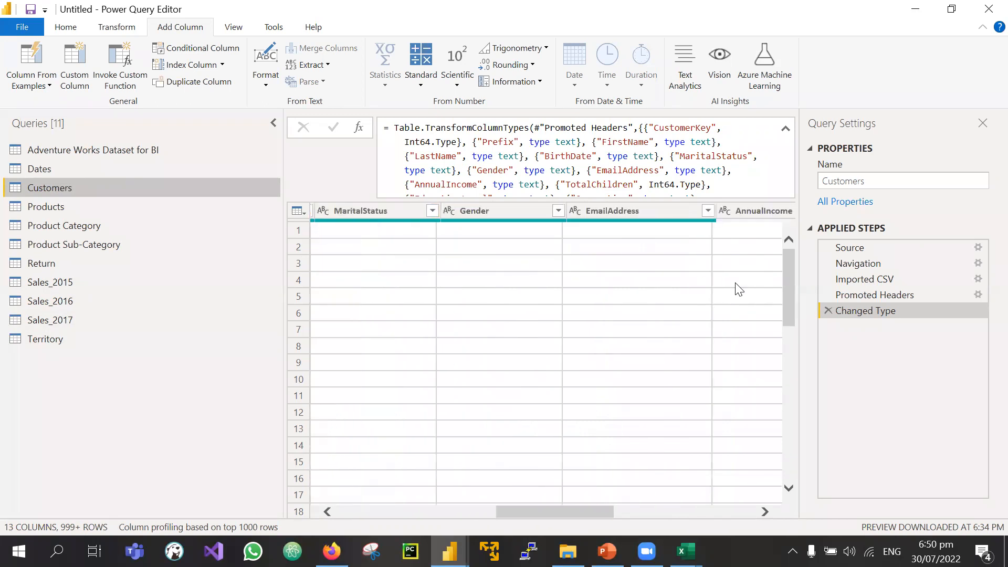
{"action": "scroll", "coordinate": [495, 337], "scroll_direction": "left", "scroll_amount": 10}
{"action": "scroll", "coordinate": [498, 342], "scroll_direction": "left", "scroll_amount": 3}
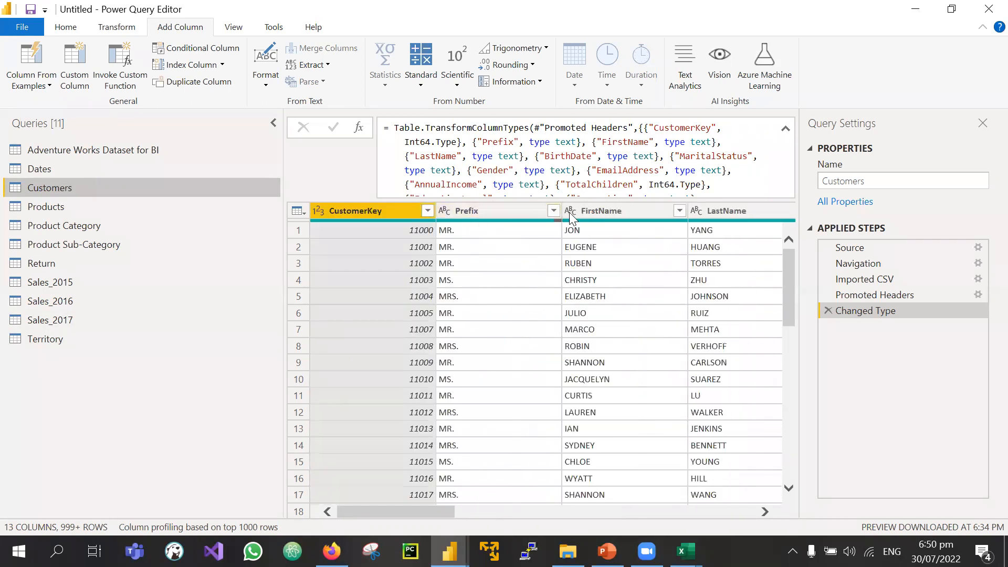
{"action": "scroll", "coordinate": [703, 255], "scroll_direction": "right", "scroll_amount": 3}
{"action": "scroll", "coordinate": [703, 255], "scroll_direction": "left", "scroll_amount": 3}
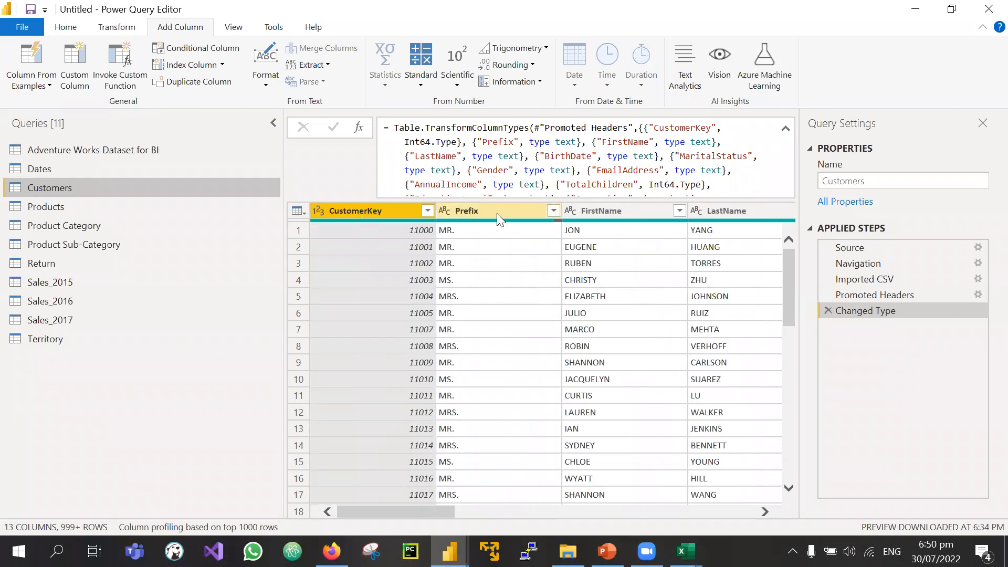
{"action": "scroll", "coordinate": [507, 338], "scroll_direction": "right", "scroll_amount": 2}
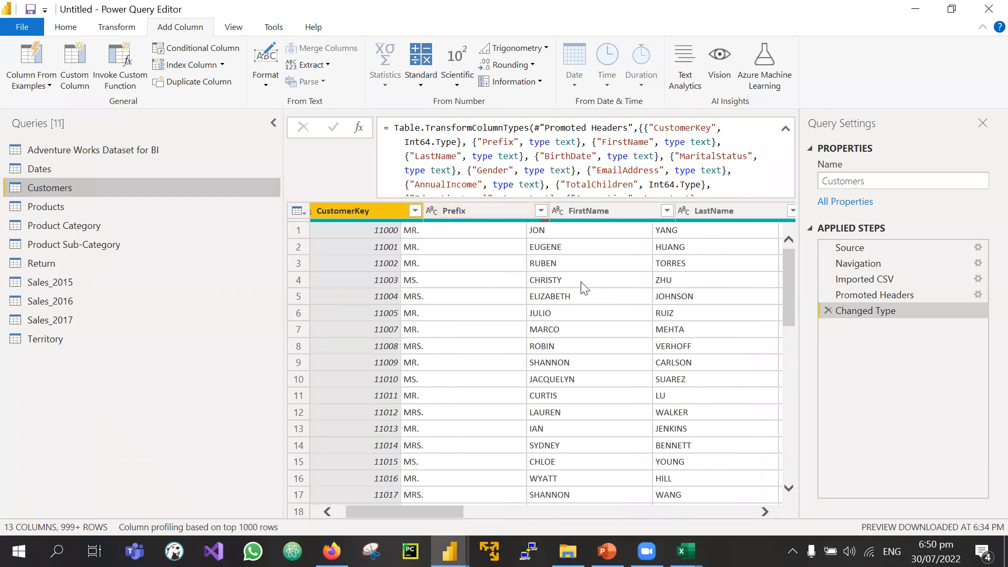
{"action": "scroll", "coordinate": [581, 283], "scroll_direction": "right", "scroll_amount": 3}
{"action": "scroll", "coordinate": [475, 304], "scroll_direction": "left", "scroll_amount": 3}
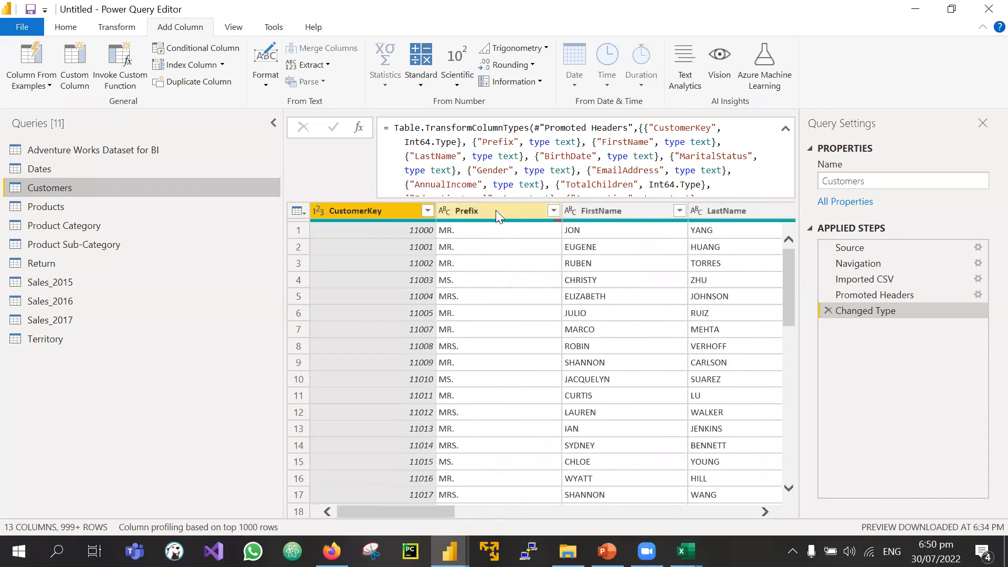
Step: Inspect the column profiles of Prefix, FirstName and LastName
{"action": "left_click", "coordinate": [496, 210]}
{"action": "left_click", "coordinate": [642, 206]}
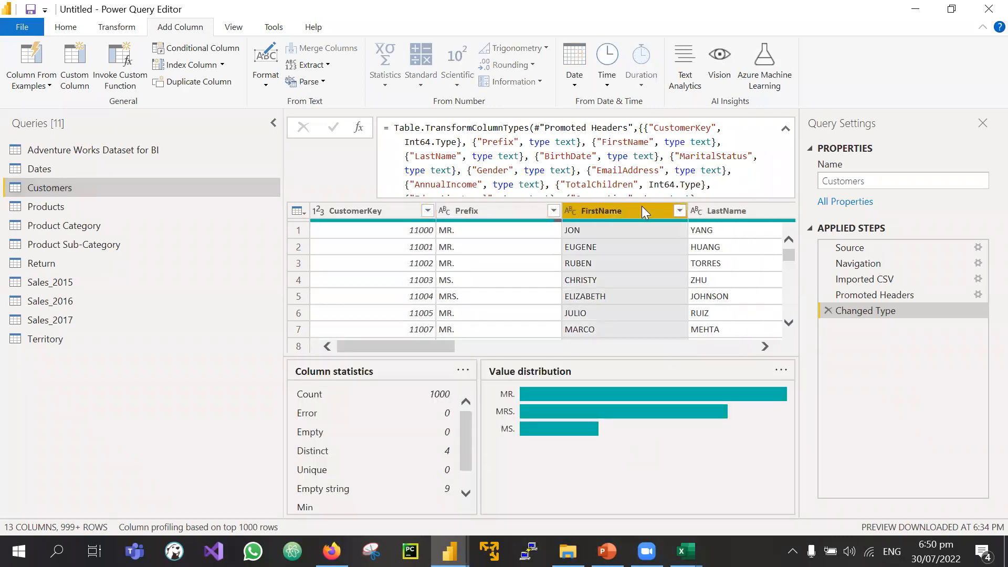
{"action": "left_click", "coordinate": [720, 207]}
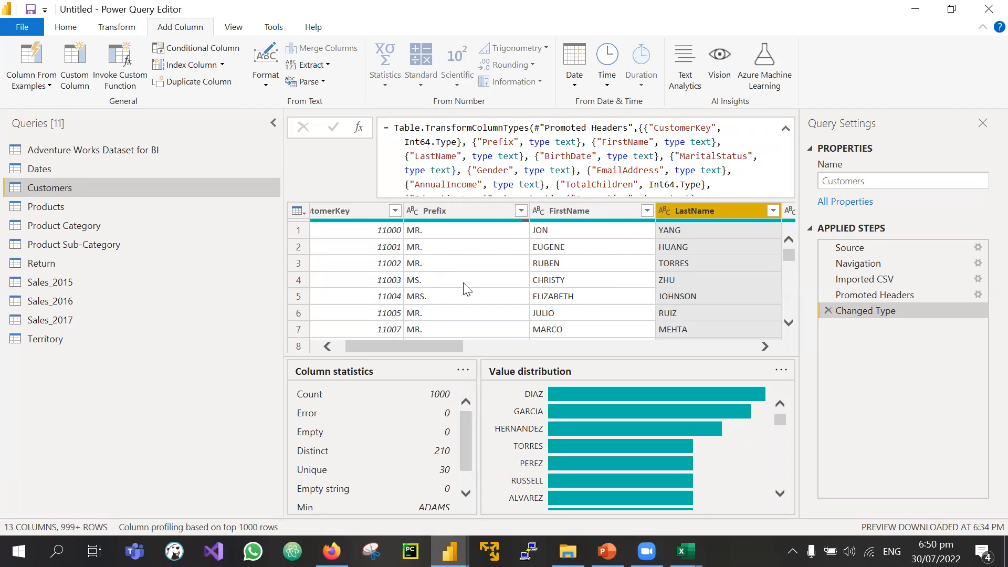
Step: Select the Prefix, FirstName and LastName columns together
{"action": "left_click", "coordinate": [527, 281]}
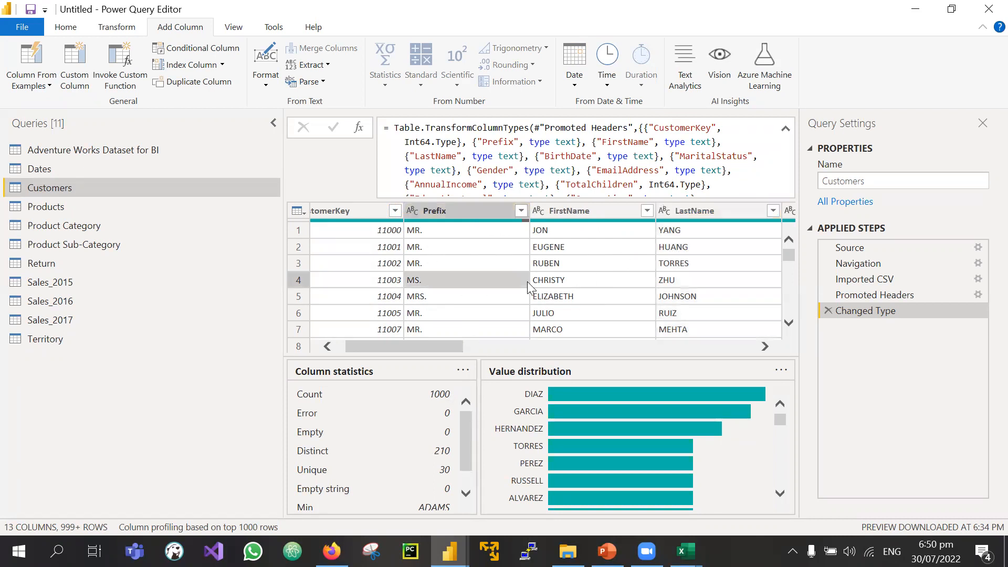
{"action": "left_click", "coordinate": [435, 210]}
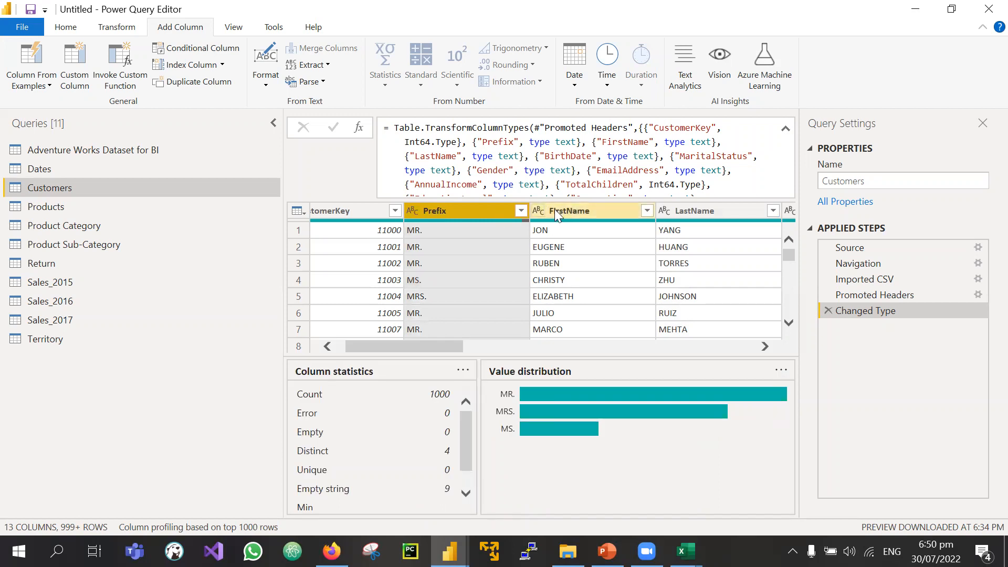
{"action": "left_click", "coordinate": [696, 211], "text": "shift"}
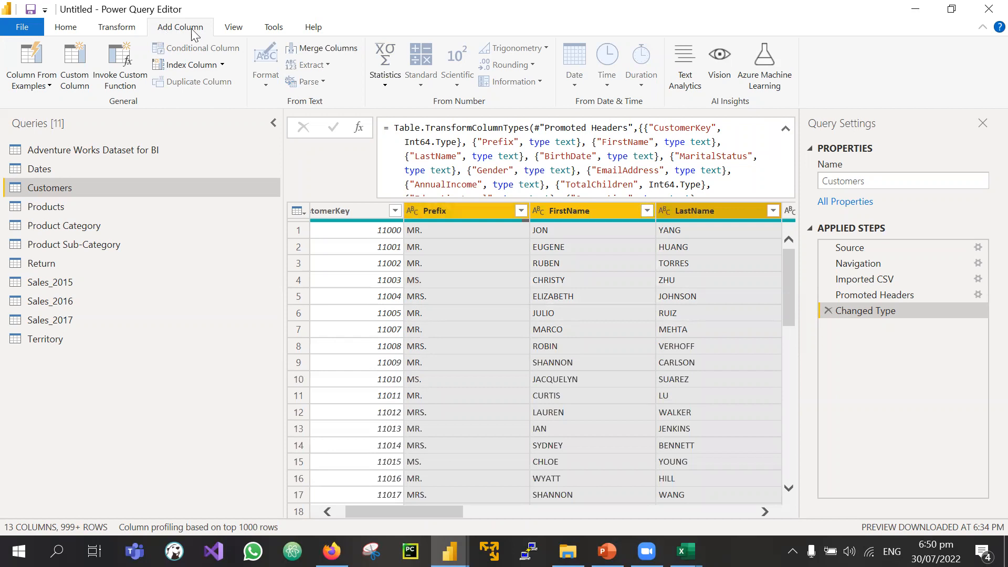
Step: Merge Prefix, FirstName and LastName with a Space separator into a new 'Full Name' column
{"action": "left_click", "coordinate": [131, 30]}
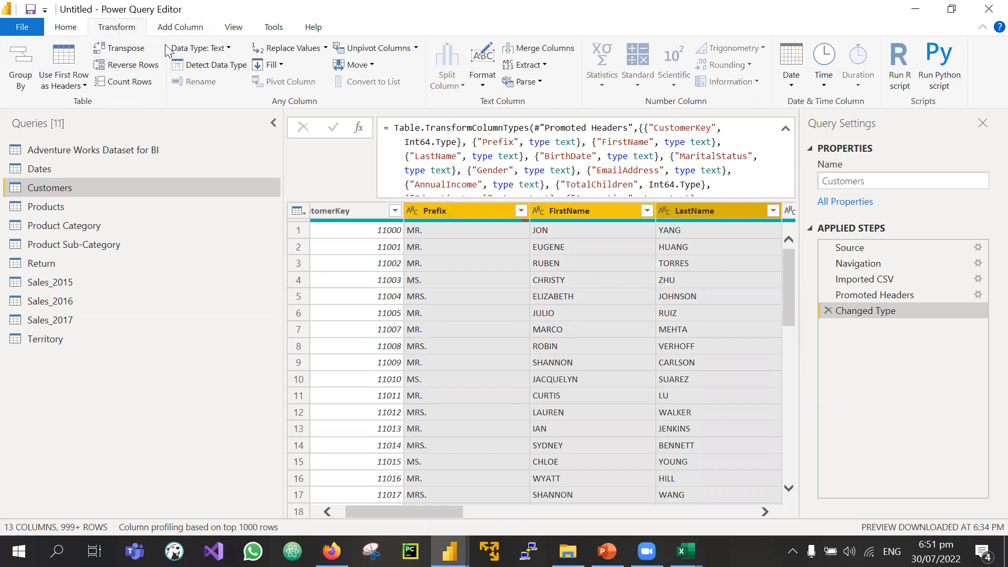
{"action": "left_click", "coordinate": [168, 28]}
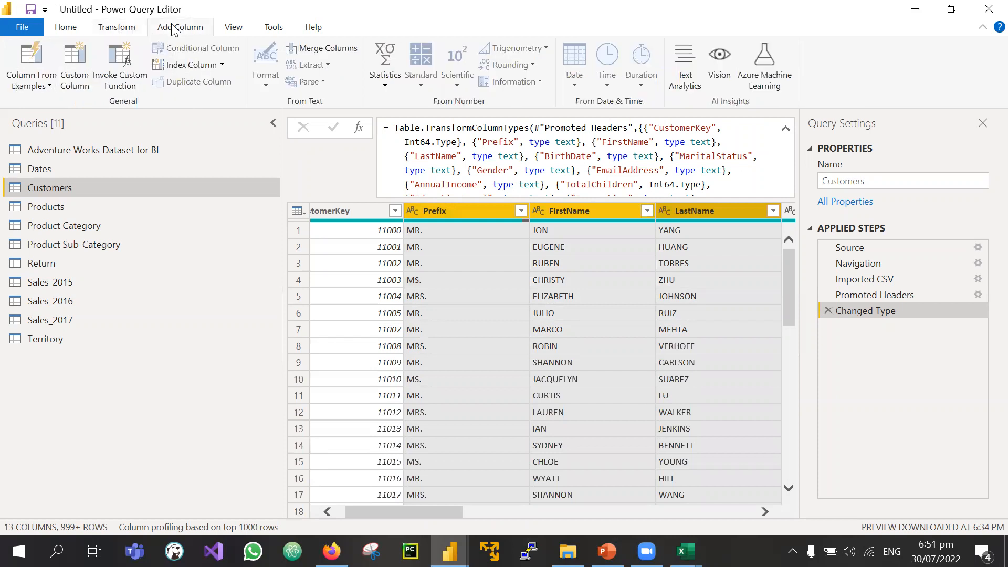
{"action": "left_click", "coordinate": [326, 51]}
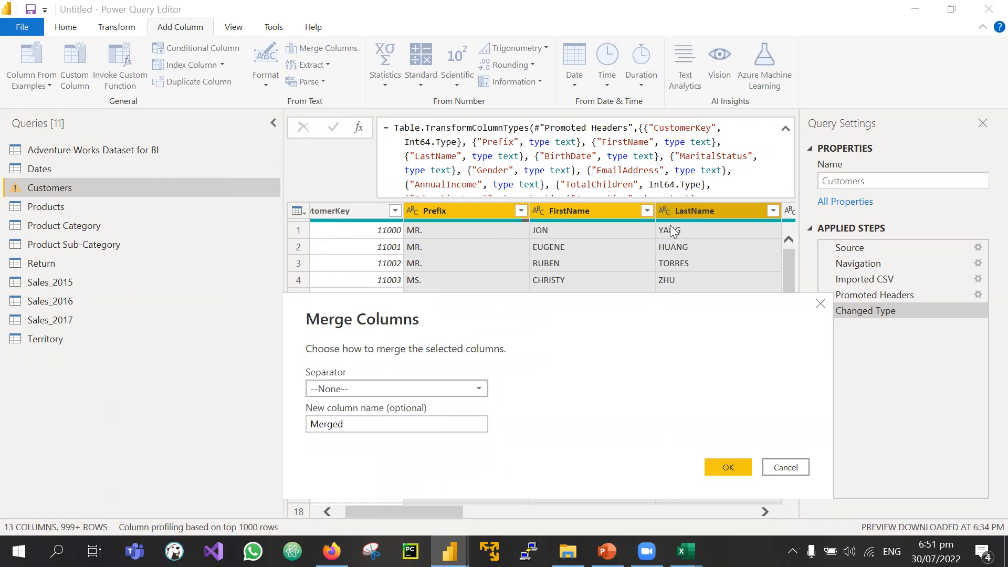
{"action": "left_click", "coordinate": [415, 387]}
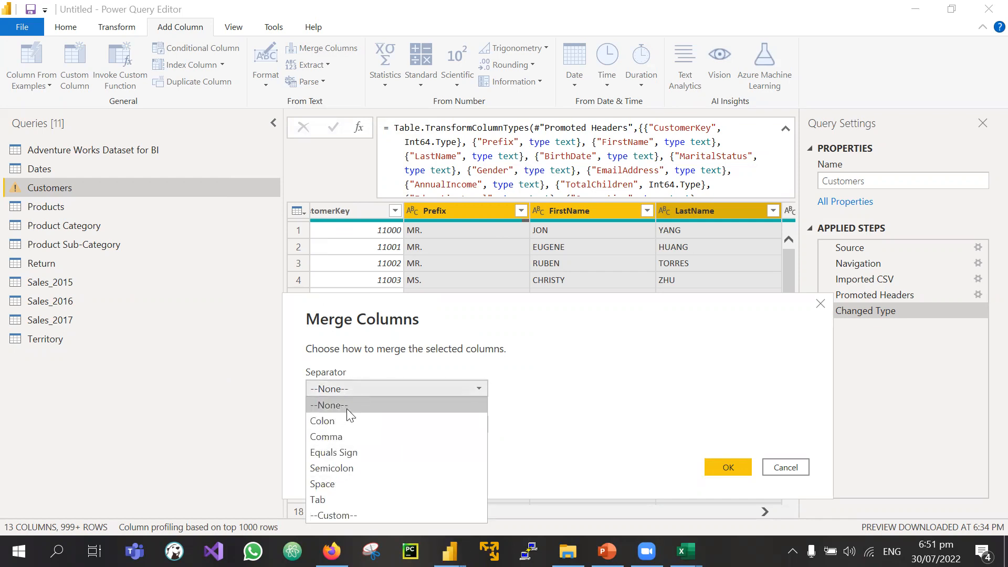
{"action": "left_click", "coordinate": [331, 483]}
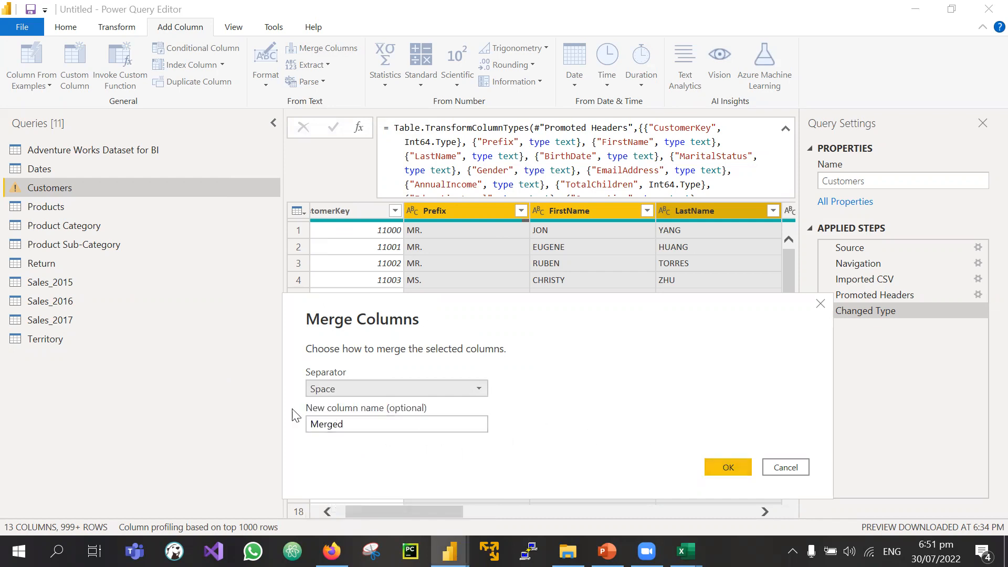
{"action": "left_click_drag", "start_coordinate": [372, 423], "coordinate": [301, 431]}
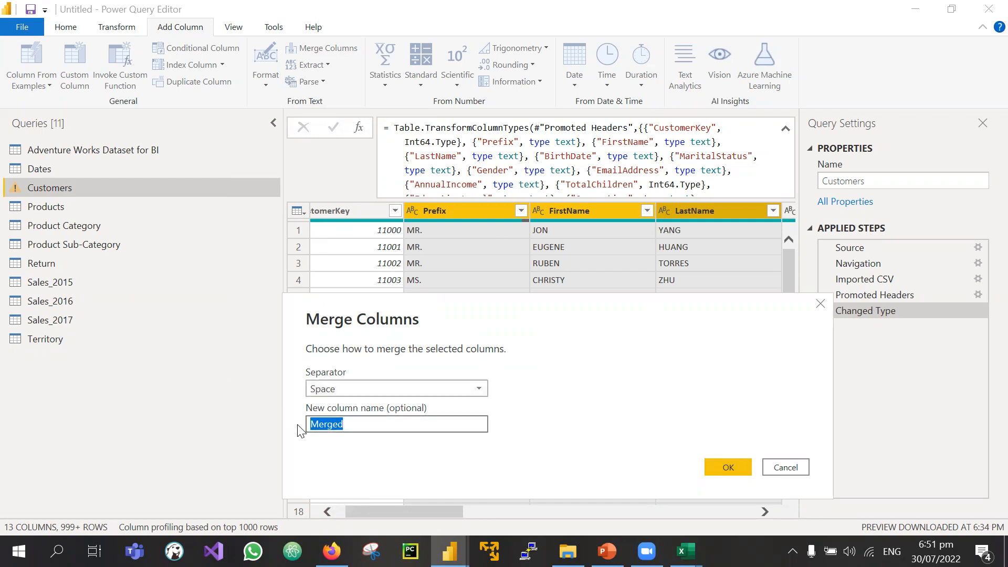
{"action": "type", "text": "Full Name"}
{"action": "left_click", "coordinate": [720, 468]}
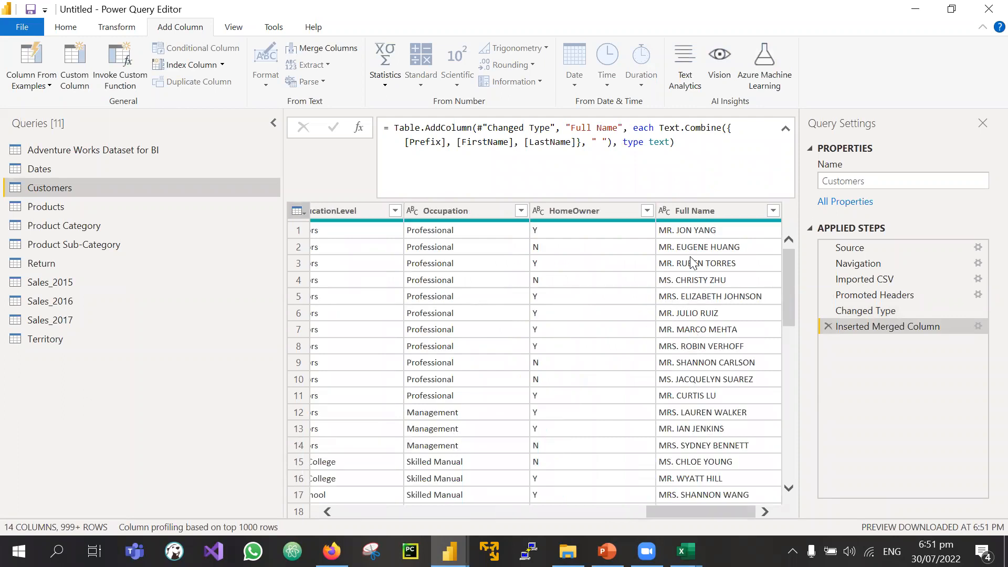
Step: Check the Prefix distribution and locate customer 11025, WENDY DOMINGUEZ, whose blank prefix leaves a leading space
{"action": "scroll", "coordinate": [705, 336], "scroll_direction": "down", "scroll_amount": 2}
{"action": "scroll", "coordinate": [705, 336], "scroll_direction": "down", "scroll_amount": 4}
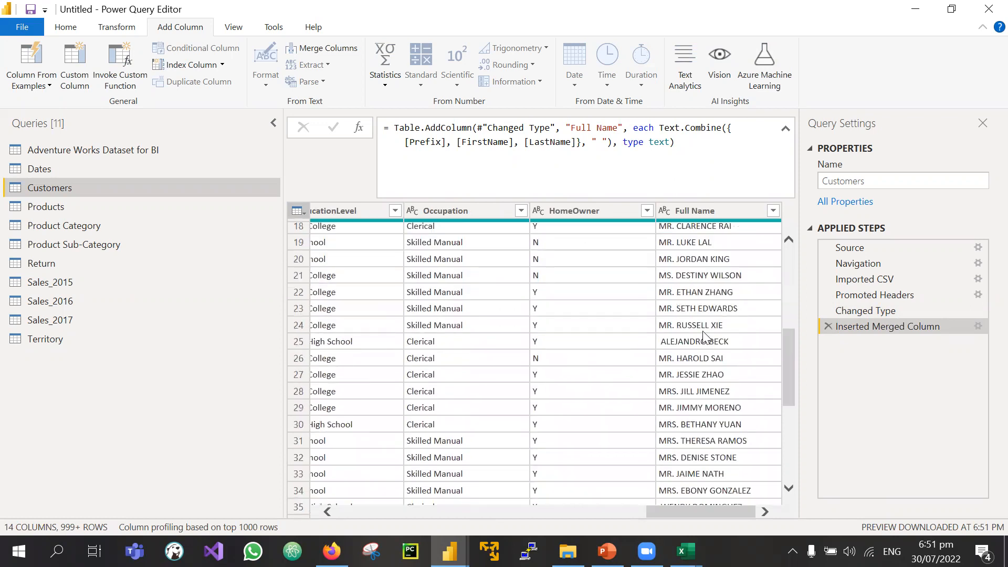
{"action": "scroll", "coordinate": [705, 336], "scroll_direction": "up", "scroll_amount": 6}
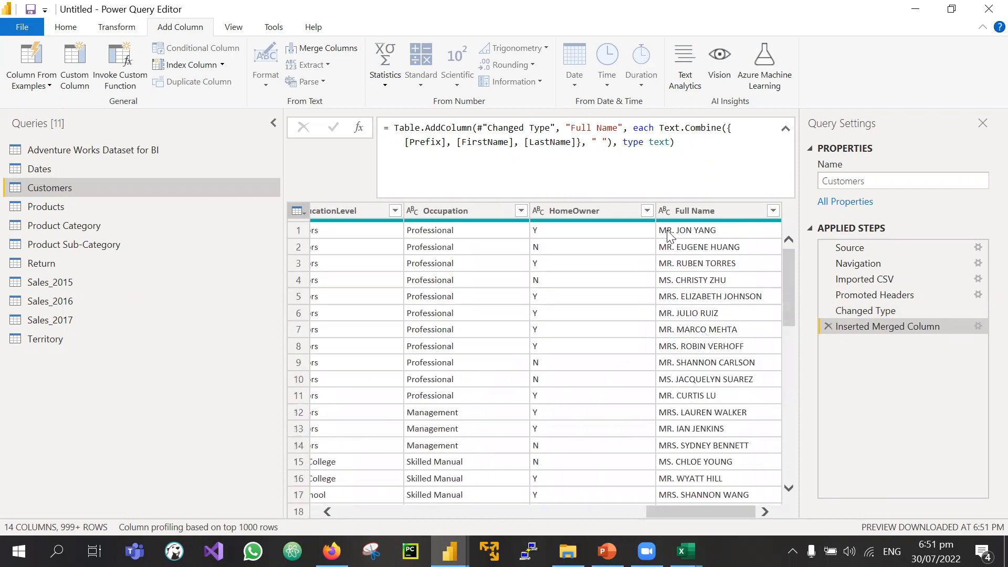
{"action": "scroll", "coordinate": [672, 447], "scroll_direction": "down", "scroll_amount": 3}
{"action": "scroll", "coordinate": [670, 445], "scroll_direction": "down", "scroll_amount": 4}
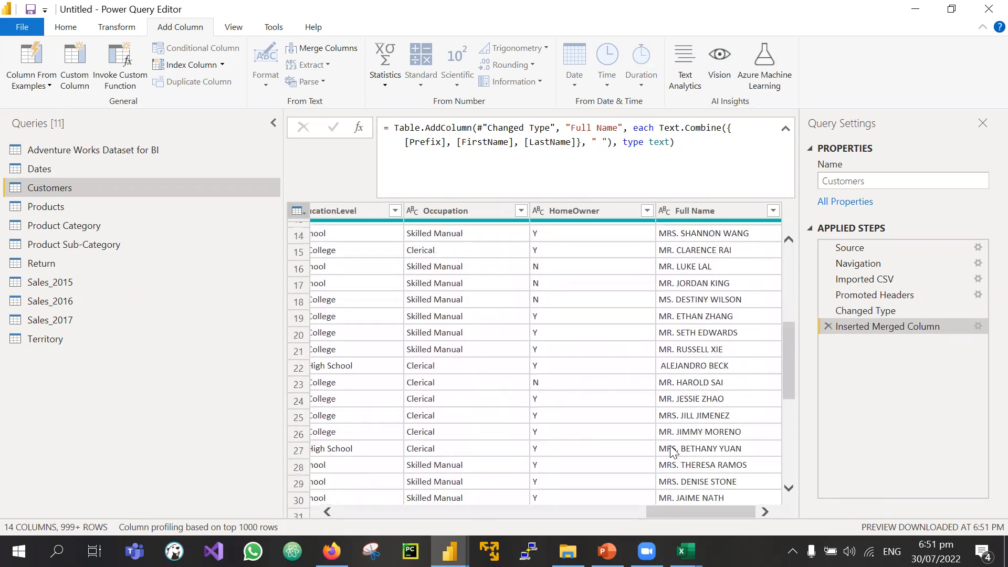
{"action": "scroll", "coordinate": [670, 446], "scroll_direction": "up", "scroll_amount": 7}
{"action": "scroll", "coordinate": [670, 445], "scroll_direction": "left", "scroll_amount": 10}
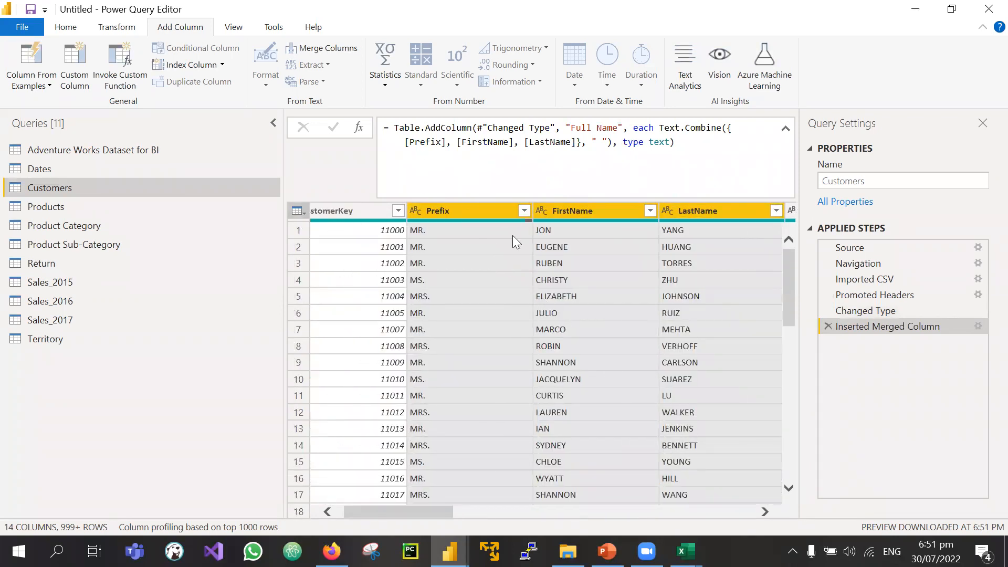
{"action": "left_click", "coordinate": [569, 209]}
{"action": "left_click", "coordinate": [466, 213]}
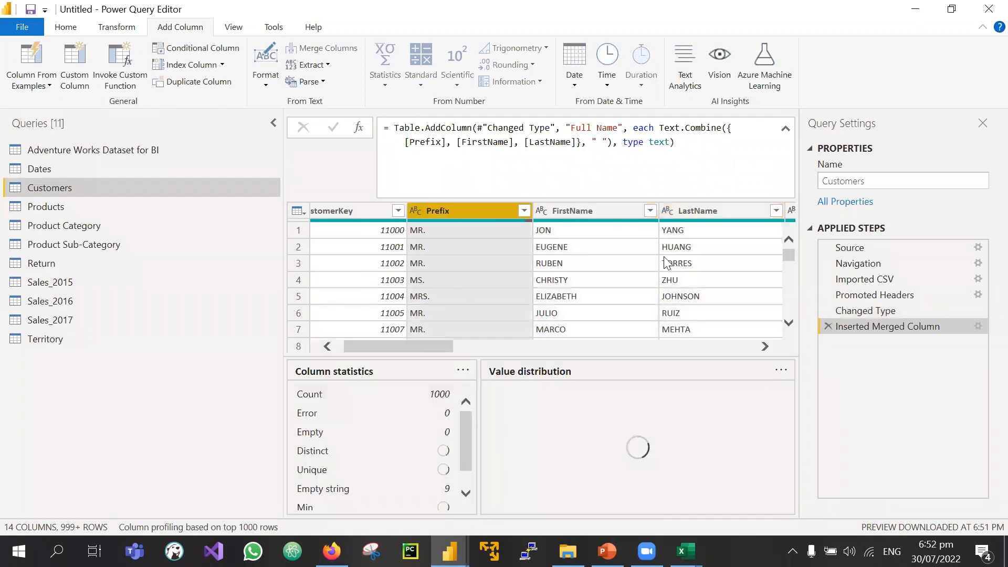
{"action": "left_click_drag", "start_coordinate": [608, 358], "coordinate": [614, 494]}
{"action": "scroll", "coordinate": [478, 388], "scroll_direction": "down", "scroll_amount": 1}
{"action": "scroll", "coordinate": [477, 388], "scroll_direction": "down", "scroll_amount": 5}
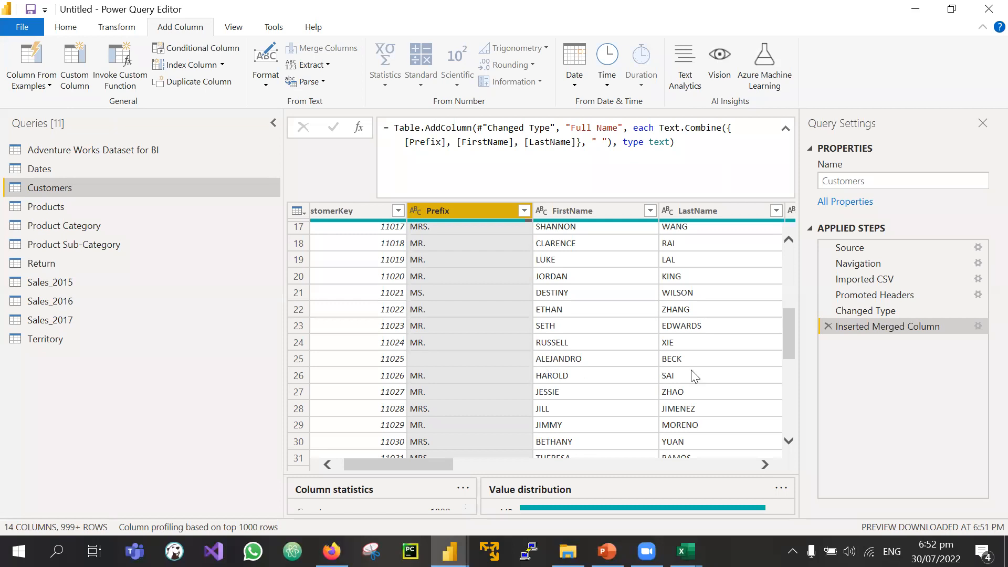
{"action": "scroll", "coordinate": [503, 384], "scroll_direction": "down", "scroll_amount": 1}
{"action": "left_click", "coordinate": [421, 309]}
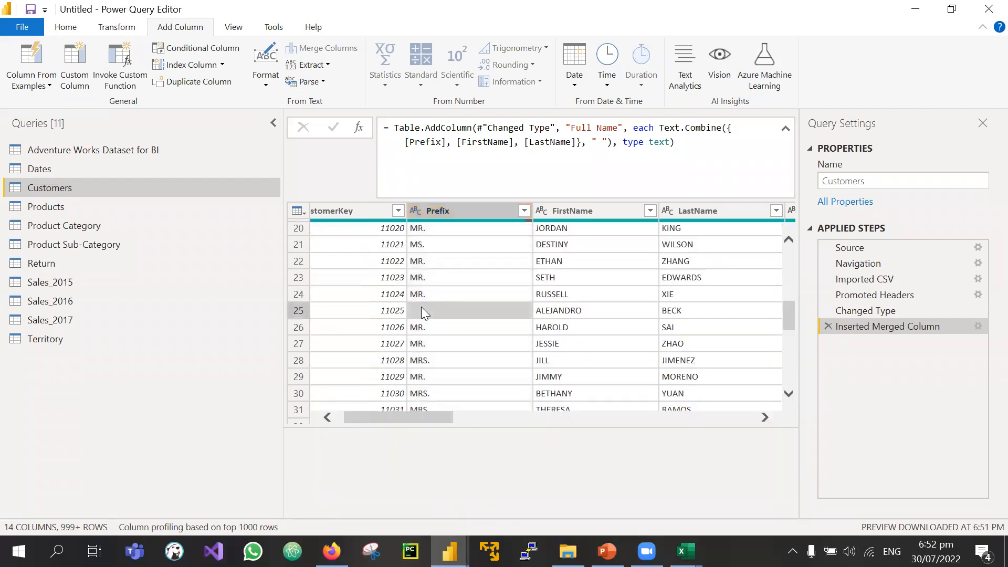
{"action": "scroll", "coordinate": [423, 325], "scroll_direction": "down", "scroll_amount": 3}
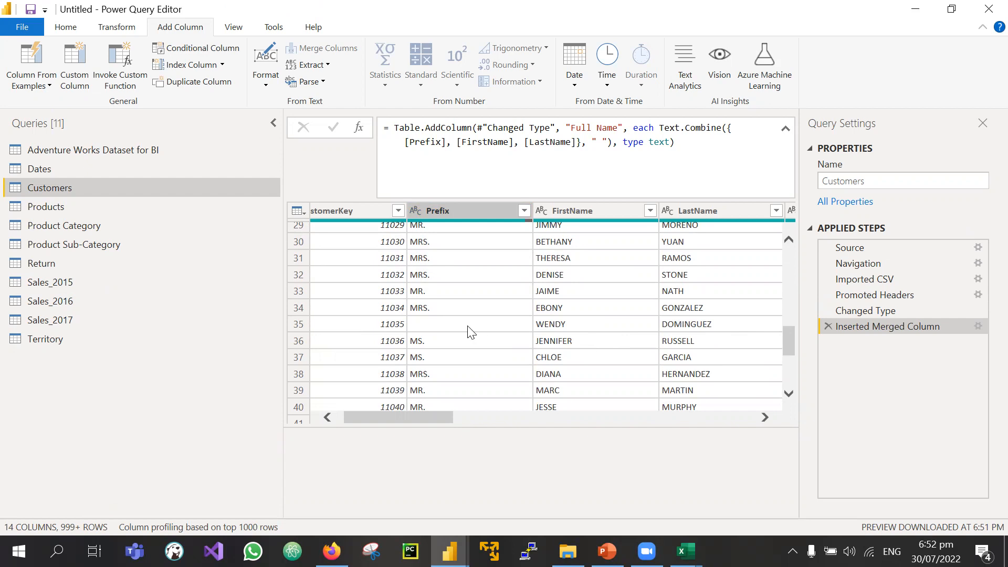
{"action": "scroll", "coordinate": [465, 332], "scroll_direction": "right", "scroll_amount": 2}
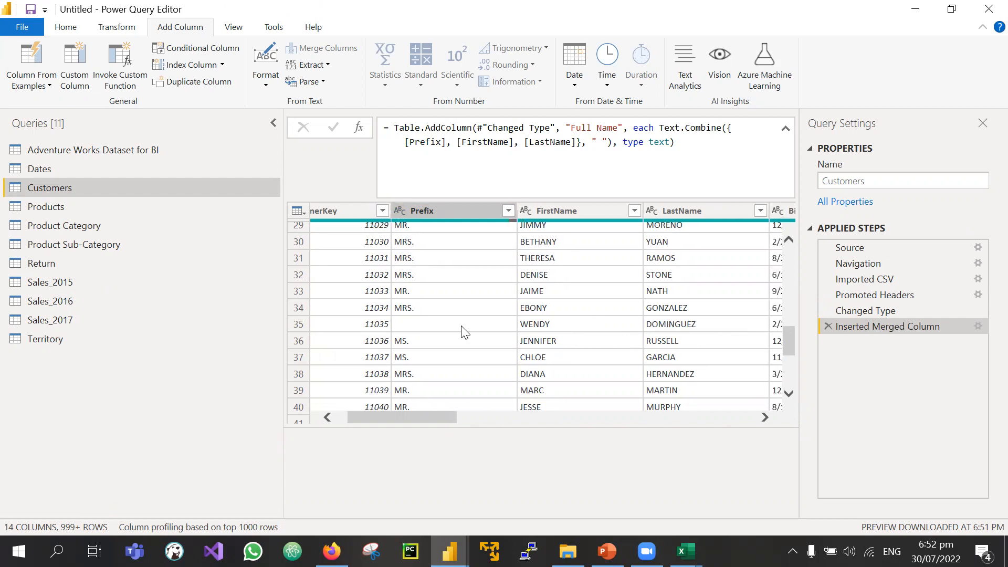
{"action": "scroll", "coordinate": [465, 332], "scroll_direction": "right", "scroll_amount": 1}
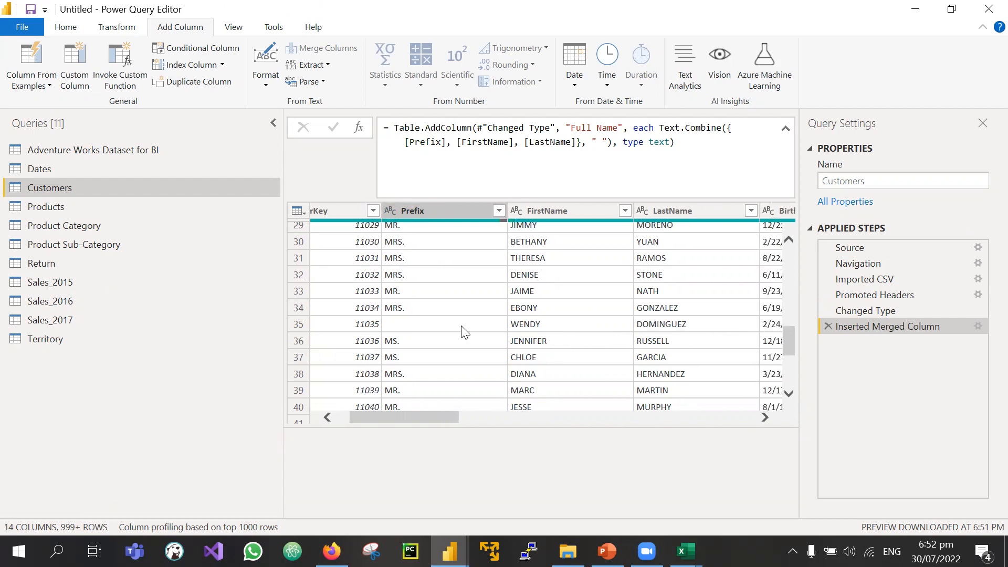
{"action": "scroll", "coordinate": [462, 326], "scroll_direction": "right", "scroll_amount": 10}
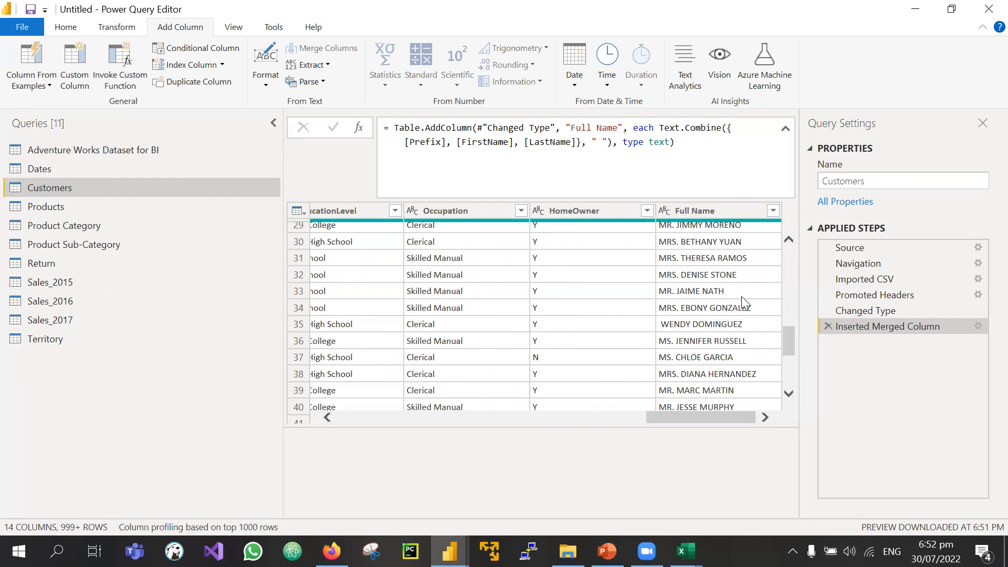
{"action": "left_click", "coordinate": [774, 211]}
{"action": "left_click", "coordinate": [566, 353]}
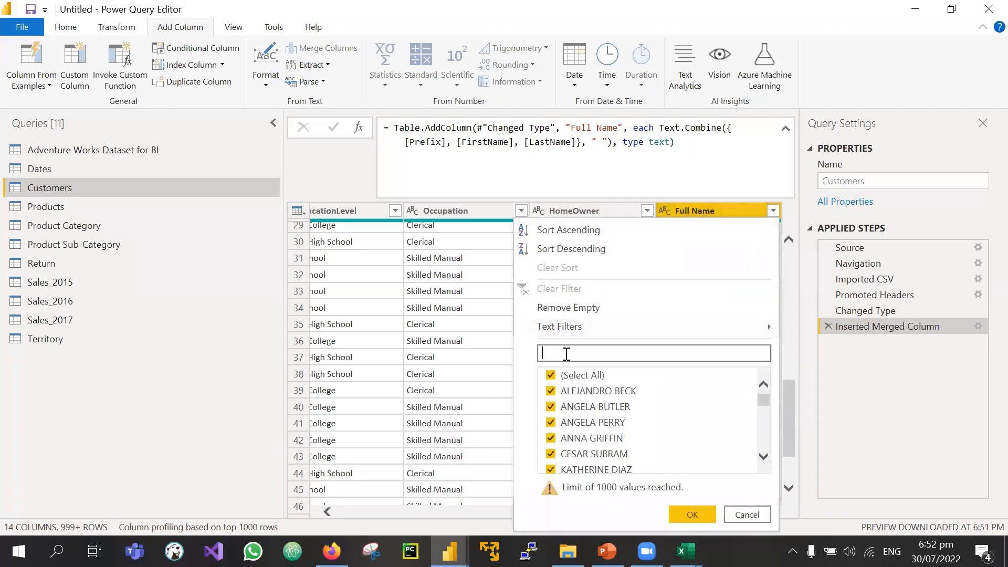
{"action": "type", "text": "wend"}
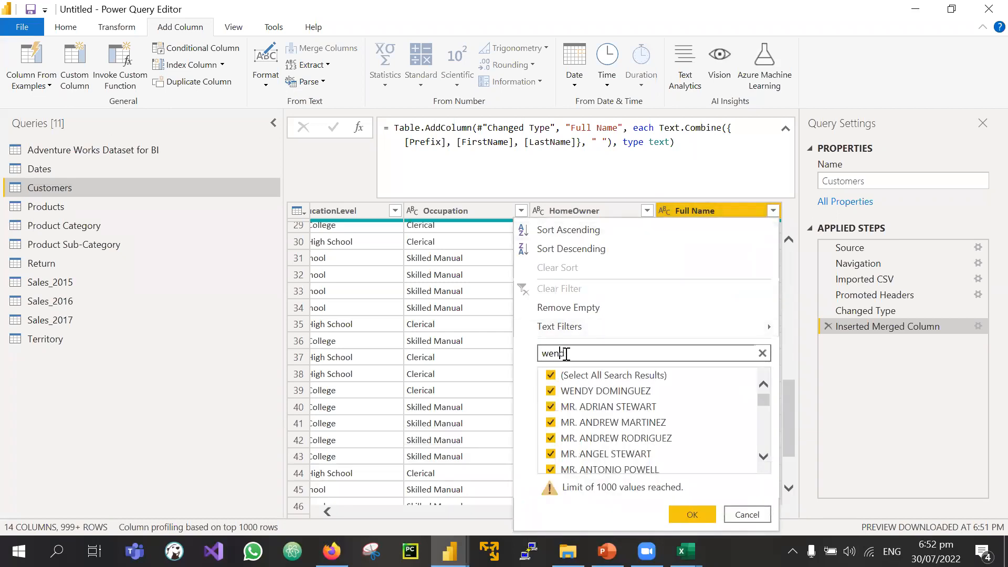
{"action": "type", "text": "y"}
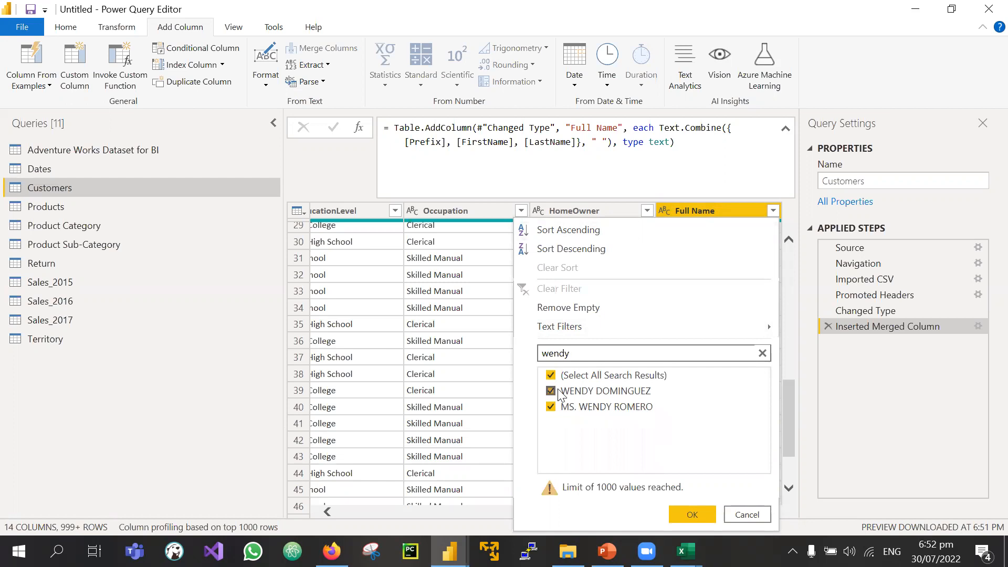
{"action": "key", "text": "Escape"}
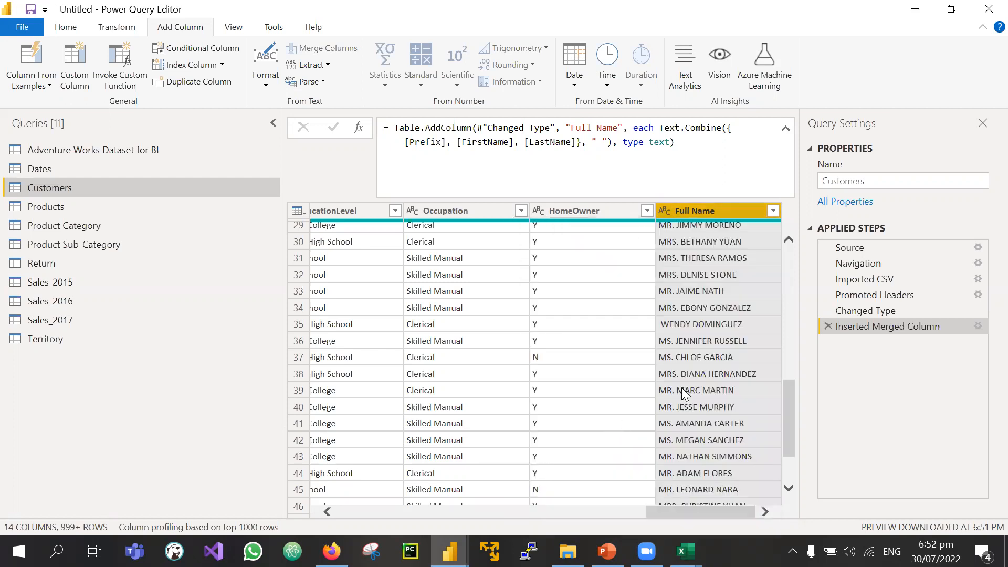
{"action": "left_click", "coordinate": [689, 406]}
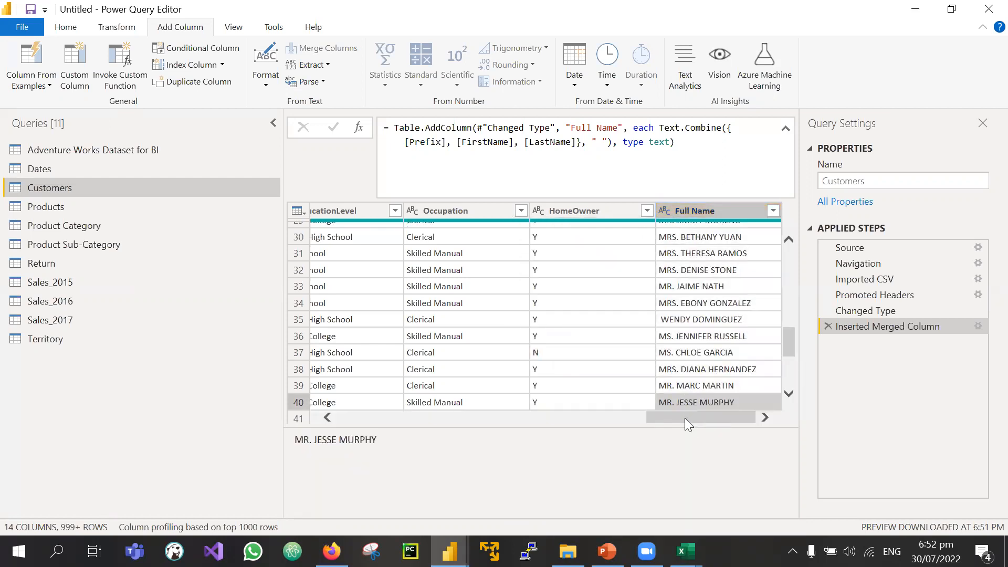
{"action": "left_click", "coordinate": [664, 322]}
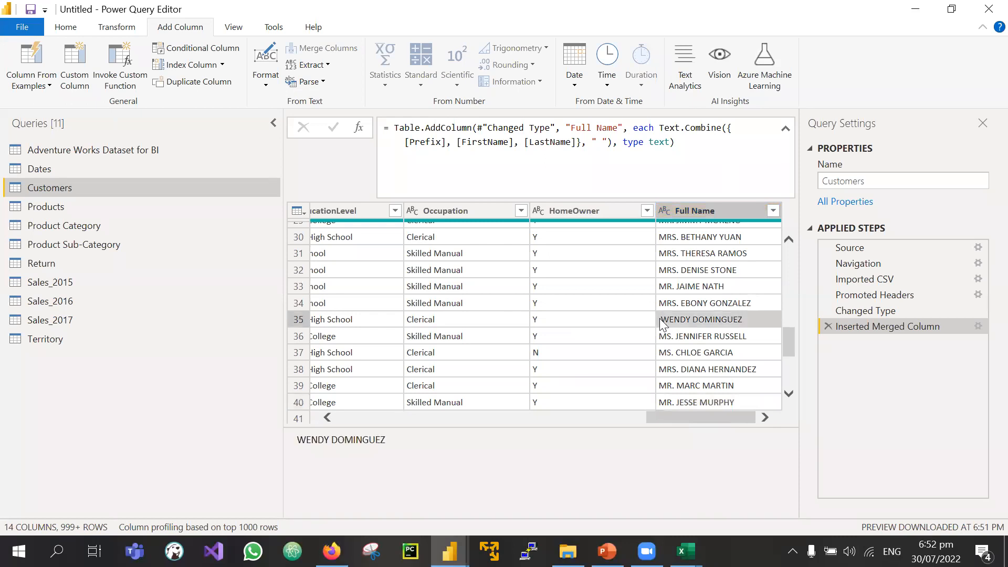
{"action": "scroll", "coordinate": [491, 325], "scroll_direction": "left", "scroll_amount": 2}
{"action": "scroll", "coordinate": [492, 325], "scroll_direction": "right", "scroll_amount": 2}
{"action": "left_click", "coordinate": [662, 339]}
{"action": "left_click", "coordinate": [688, 324]}
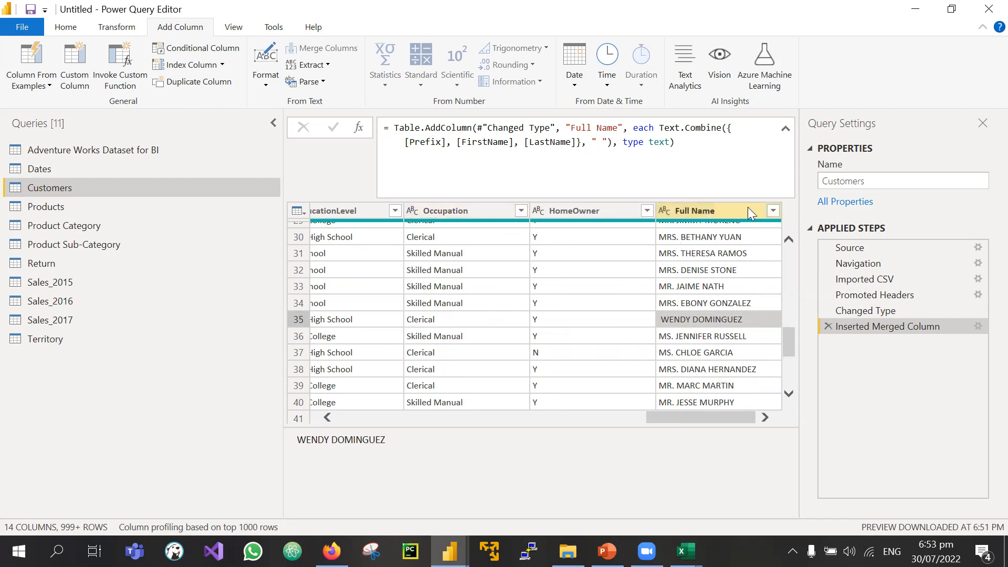
{"action": "left_click", "coordinate": [773, 210]}
{"action": "left_click", "coordinate": [619, 356]}
{"action": "type", "text": "wendy"}
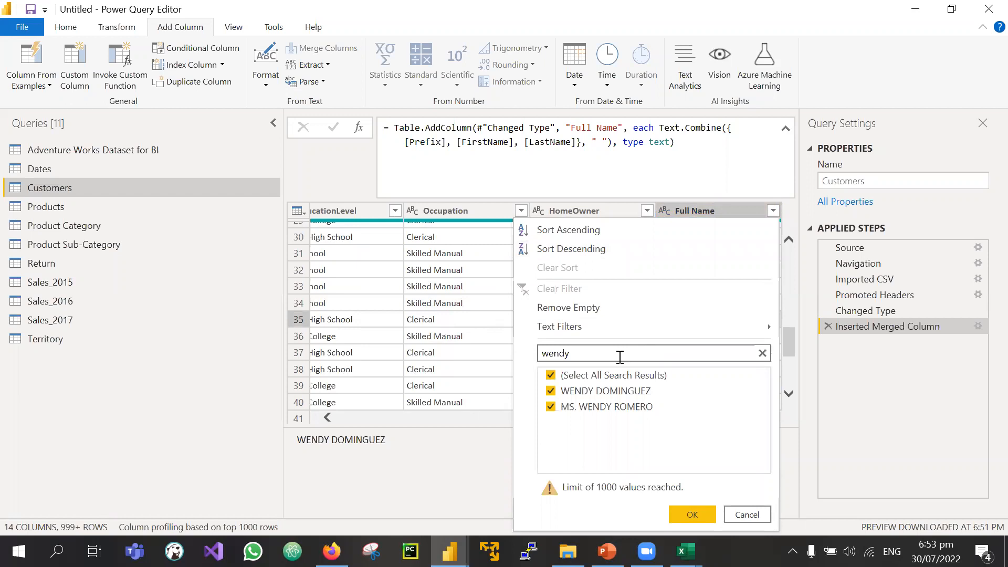
{"action": "key", "text": "BackSpace"}
{"action": "left_click", "coordinate": [188, 391]}
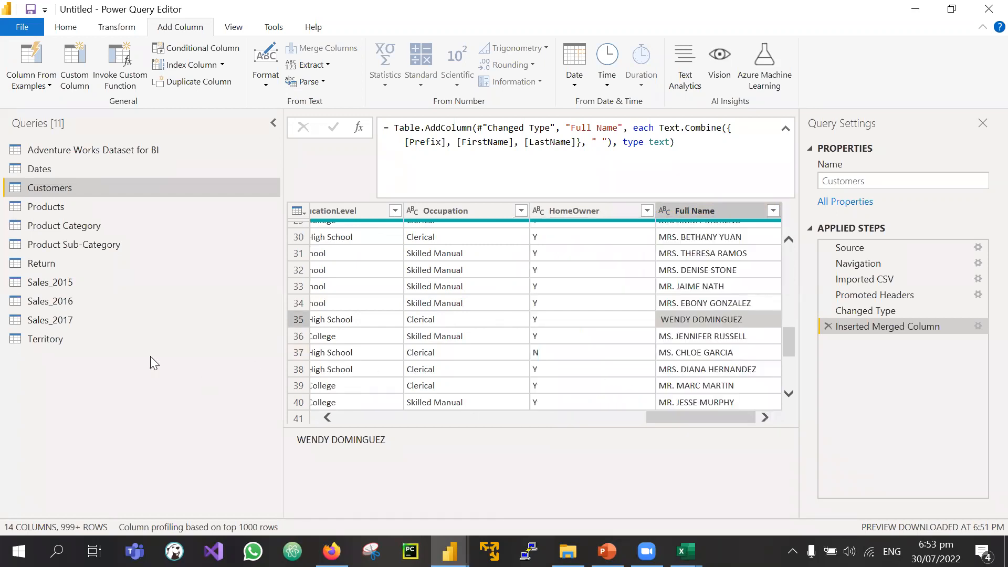
{"action": "left_click", "coordinate": [449, 550]}
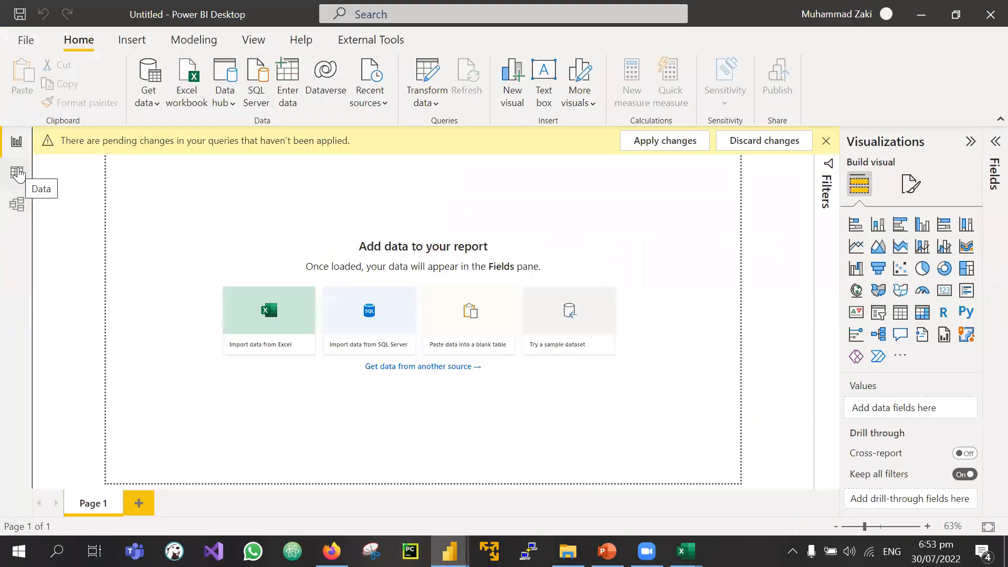
{"action": "left_click", "coordinate": [17, 173]}
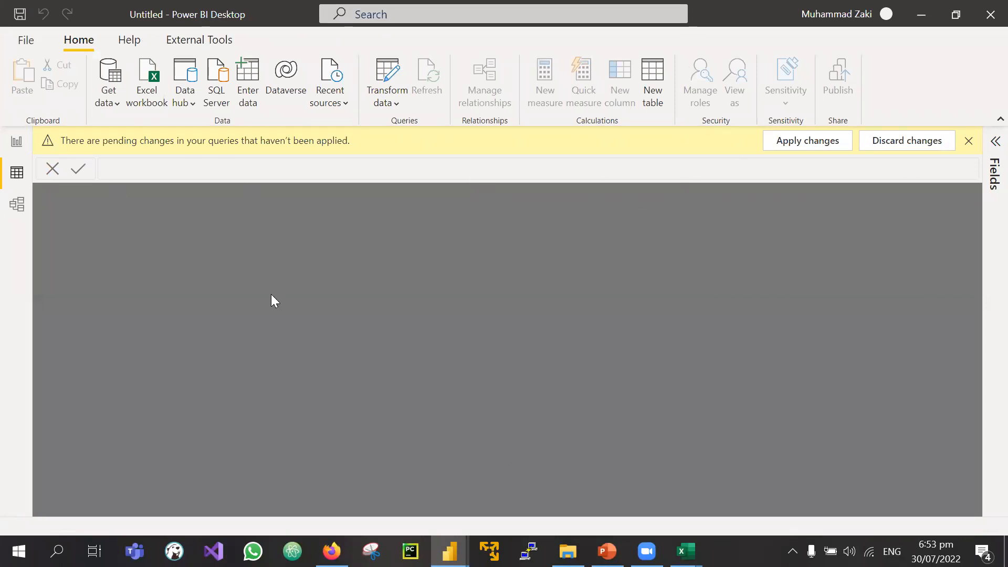
{"action": "mouse_move", "coordinate": [450, 552]}
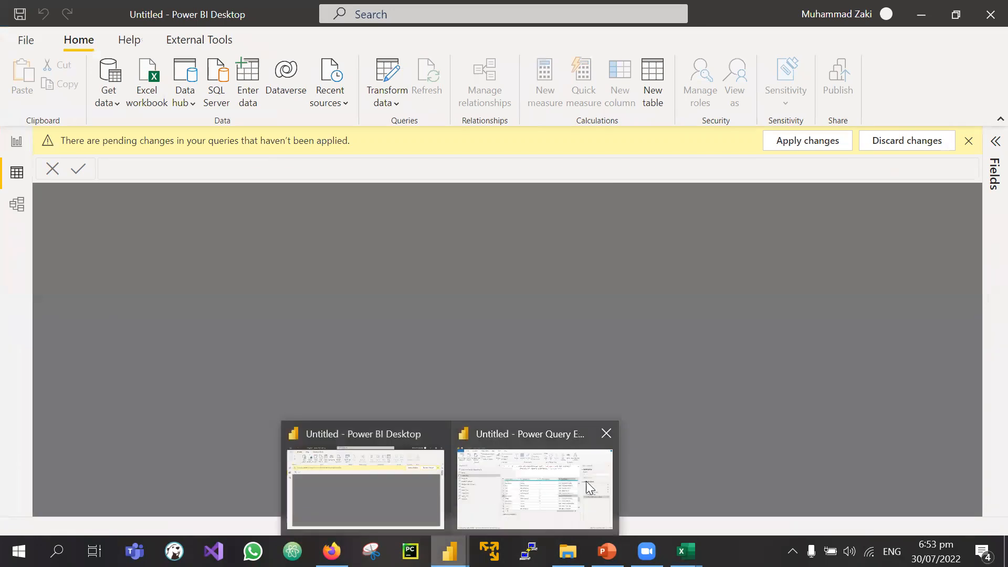
{"action": "left_click", "coordinate": [585, 480]}
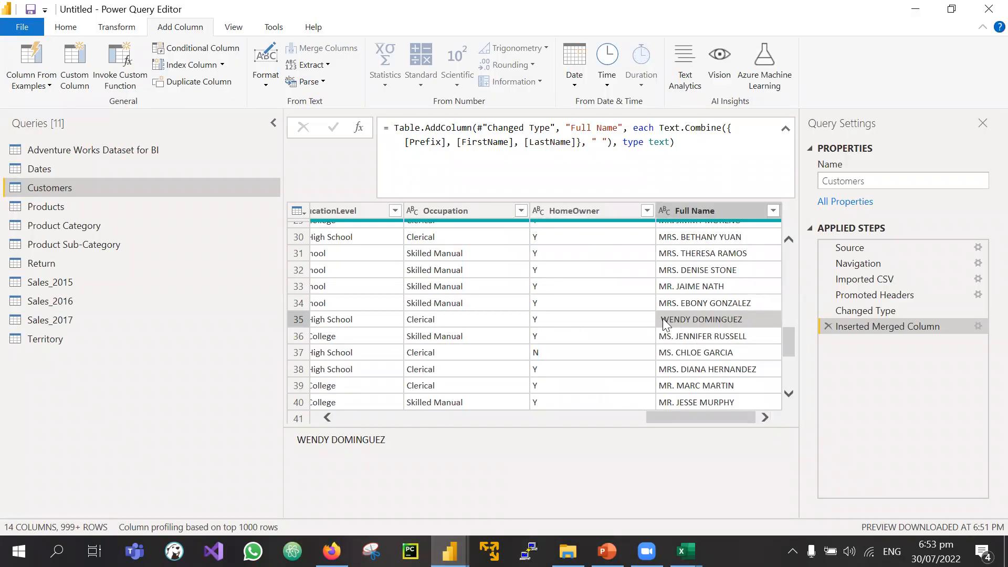
Step: Select the Full Name column and switch to the Transform ribbon
{"action": "scroll", "coordinate": [658, 321], "scroll_direction": "up", "scroll_amount": 2}
{"action": "scroll", "coordinate": [657, 321], "scroll_direction": "down", "scroll_amount": 2}
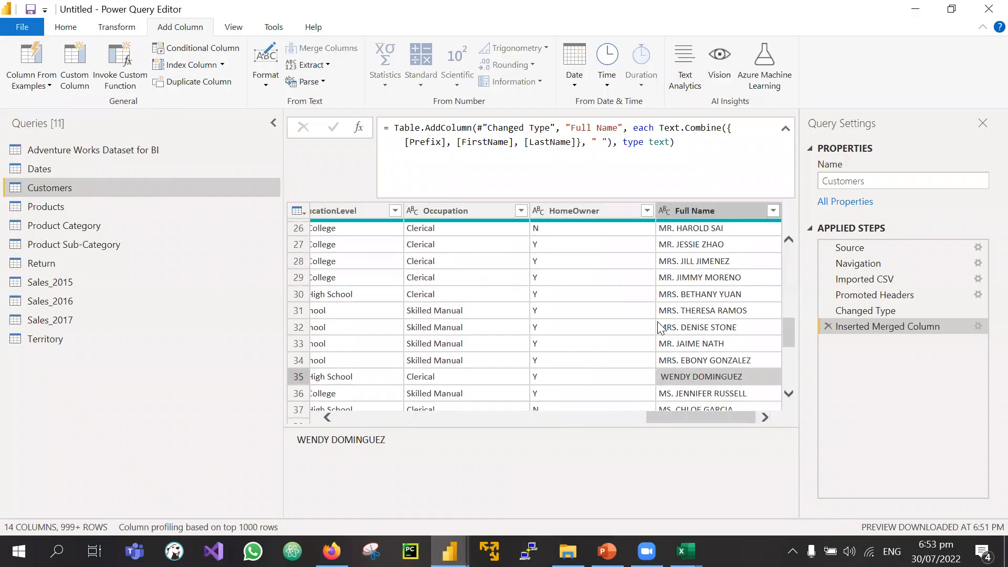
{"action": "scroll", "coordinate": [659, 326], "scroll_direction": "down", "scroll_amount": 1}
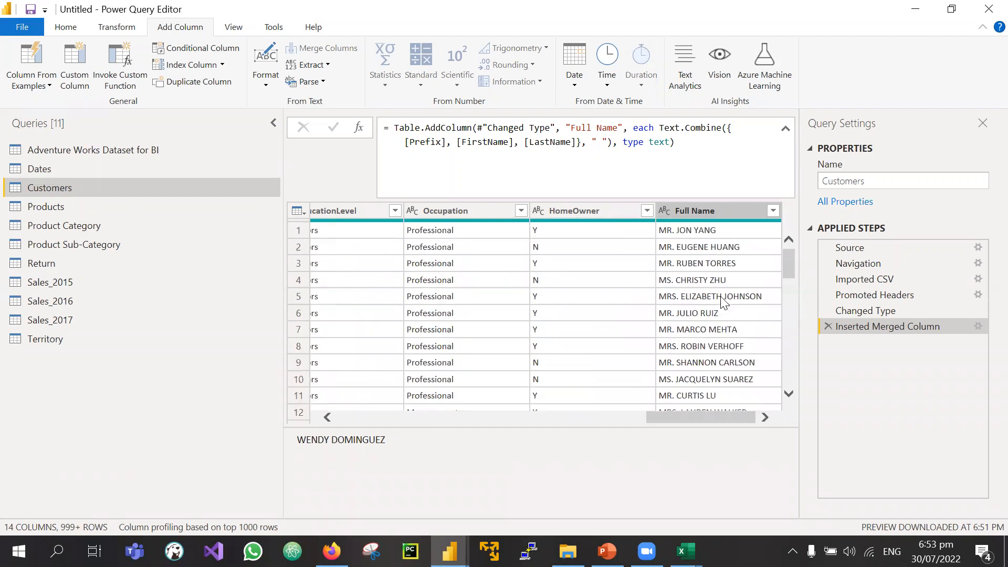
{"action": "left_click", "coordinate": [704, 210]}
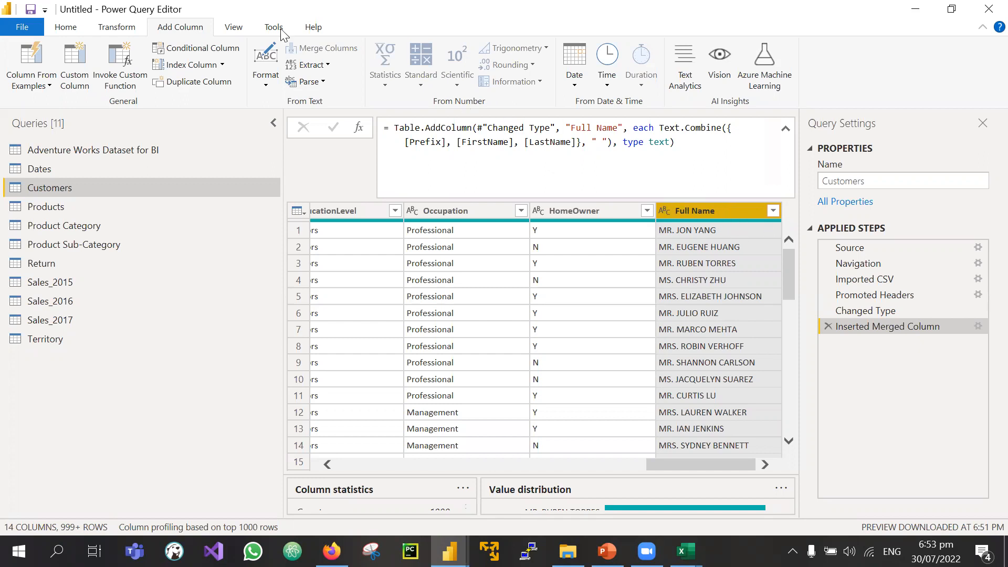
{"action": "left_click", "coordinate": [116, 32]}
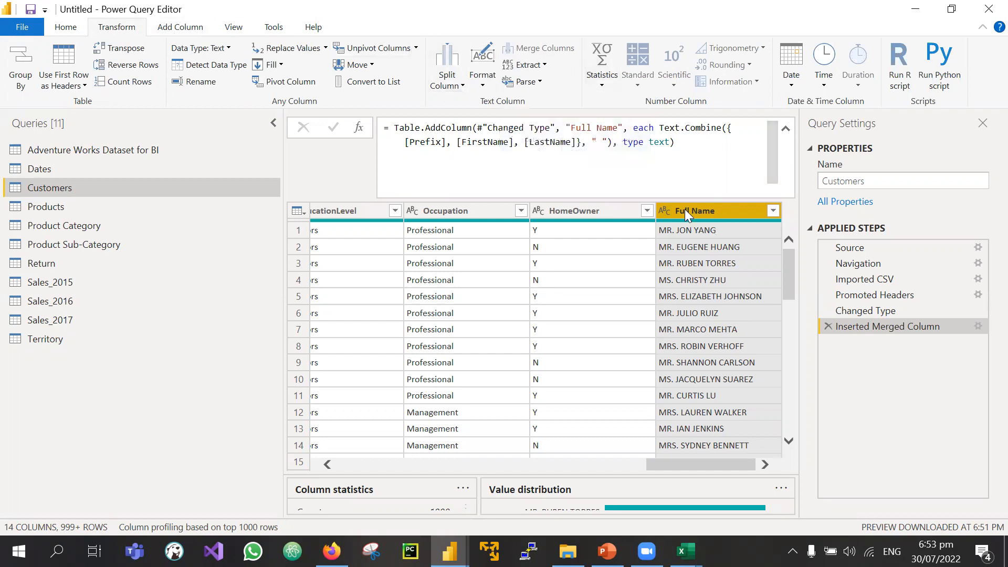
Step: Show the Text Column group's Format options, including Trim, for Full Name
{"action": "left_click", "coordinate": [482, 79]}
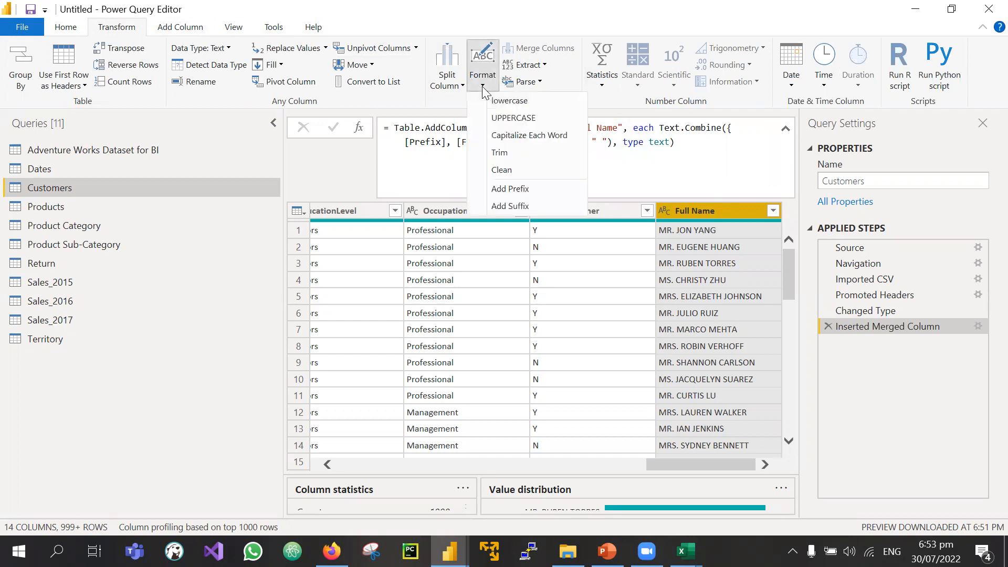
{"action": "scroll", "coordinate": [703, 339], "scroll_direction": "down", "scroll_amount": 6}
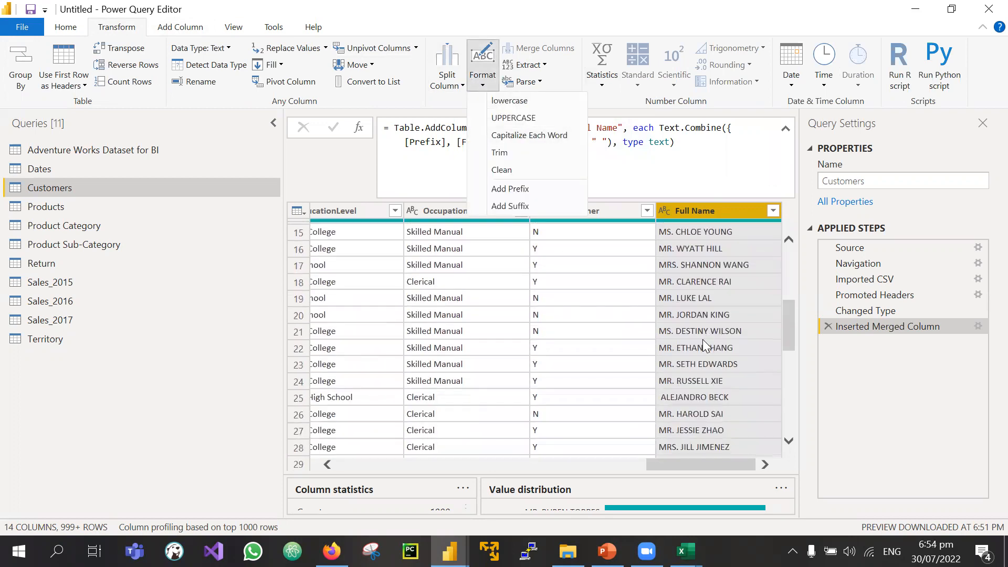
{"action": "scroll", "coordinate": [702, 339], "scroll_direction": "down", "scroll_amount": 1}
{"action": "scroll", "coordinate": [702, 339], "scroll_direction": "up", "scroll_amount": 1}
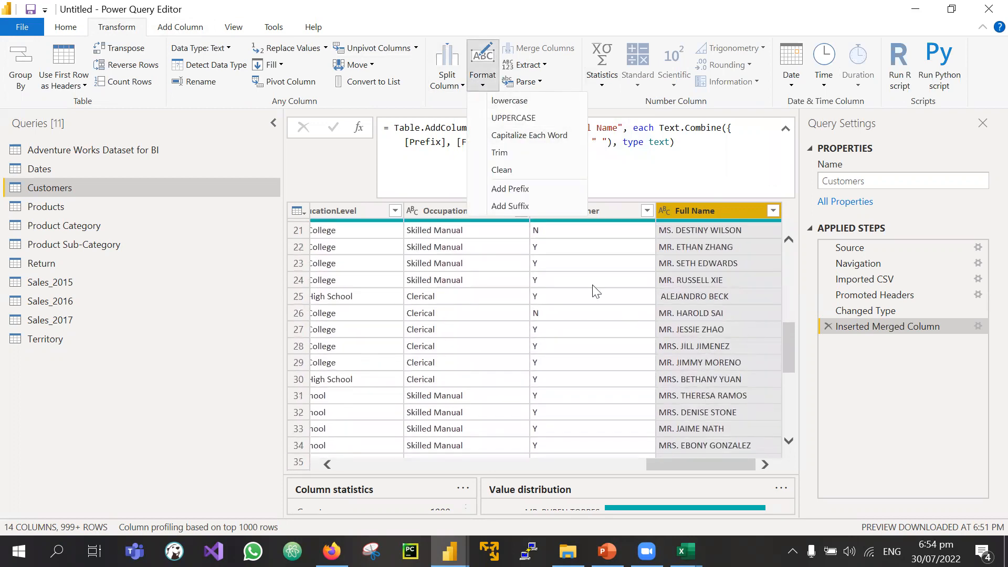
{"action": "left_click", "coordinate": [482, 85]}
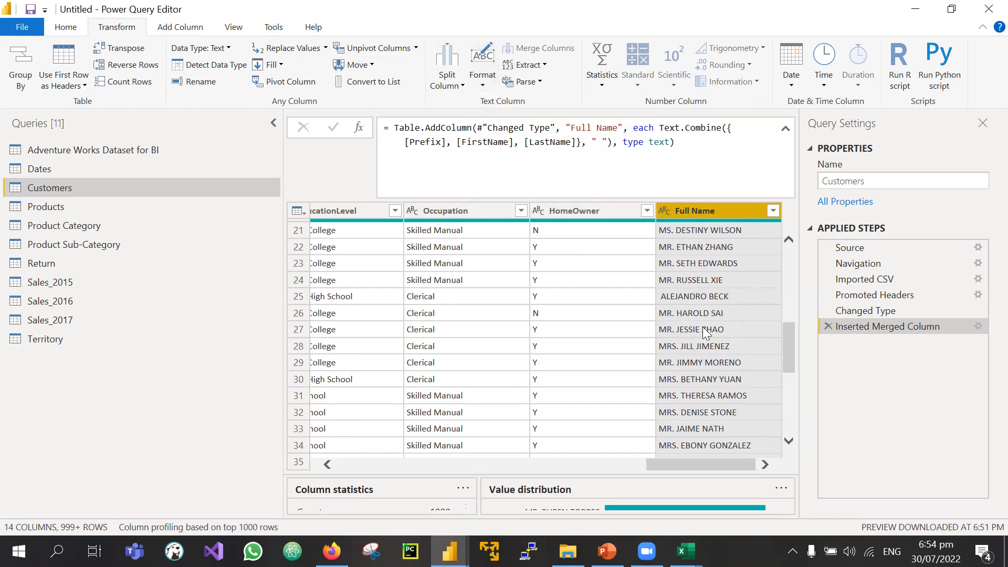
{"action": "left_click", "coordinate": [483, 82]}
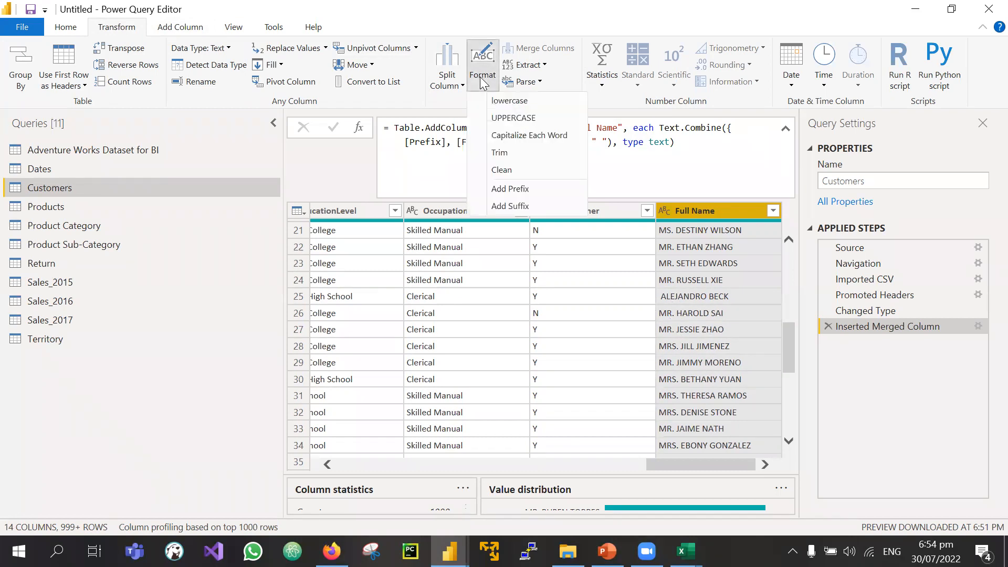
{"action": "left_click", "coordinate": [483, 83]}
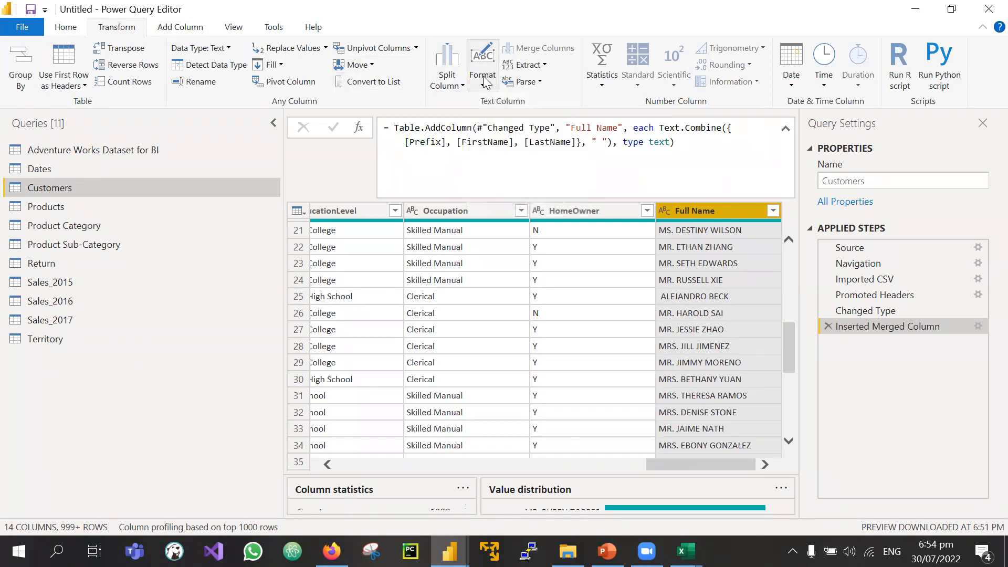
{"action": "left_click", "coordinate": [482, 79]}
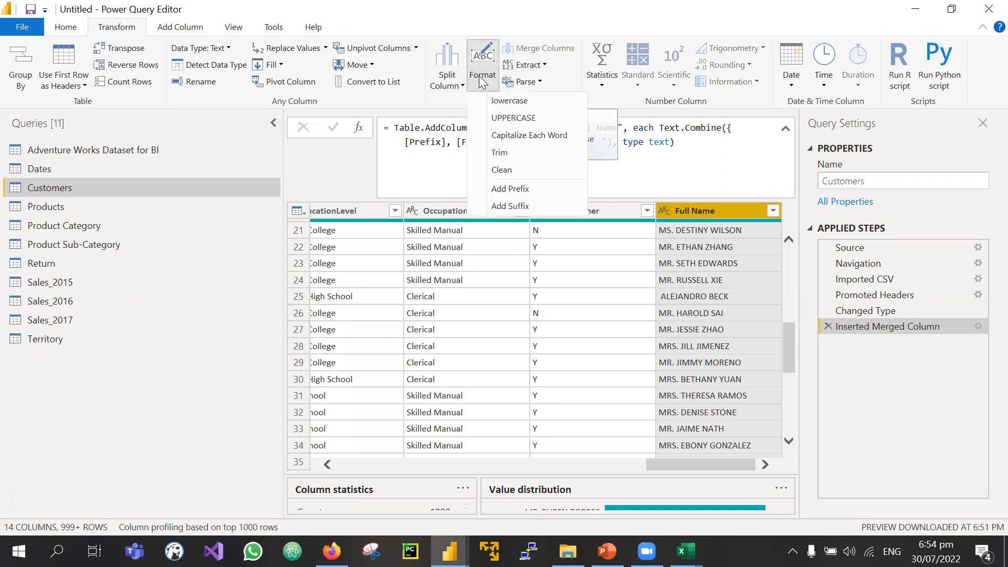
Step: Apply Trim to Full Name, adding a Trimmed Text step that removes leading spaces
{"action": "left_click", "coordinate": [500, 154]}
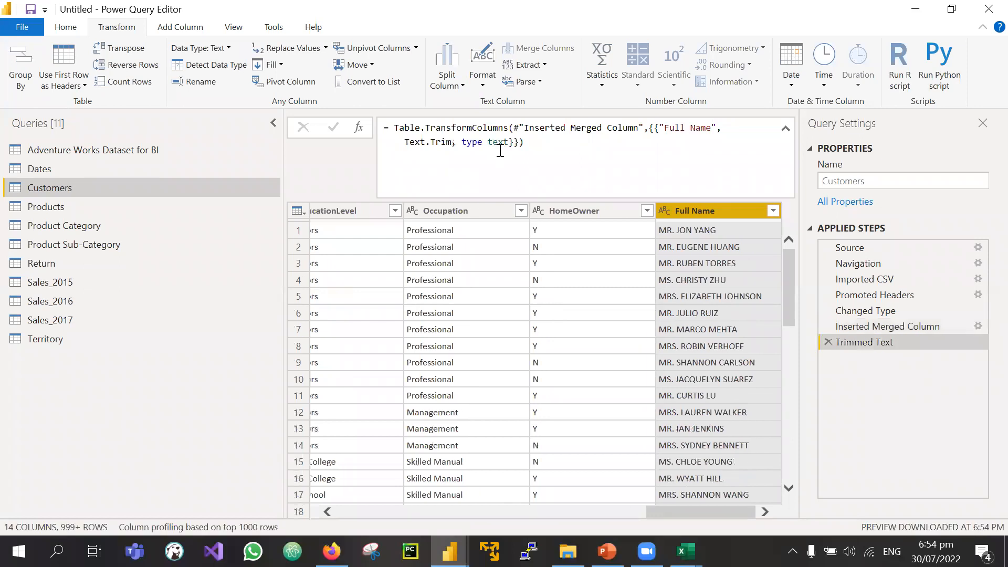
{"action": "scroll", "coordinate": [711, 404], "scroll_direction": "down", "scroll_amount": 3}
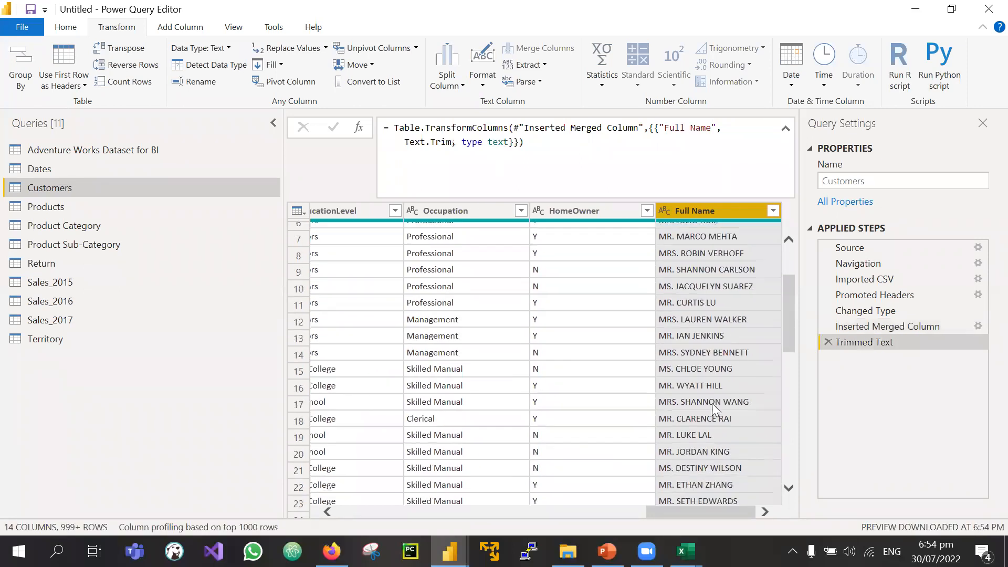
{"action": "scroll", "coordinate": [712, 403], "scroll_direction": "up", "scroll_amount": 3}
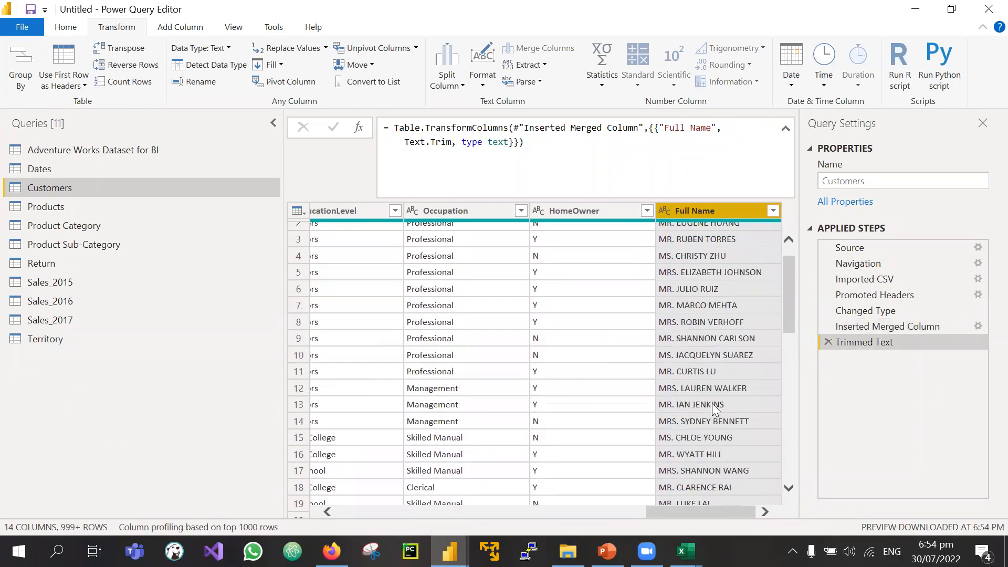
{"action": "scroll", "coordinate": [712, 404], "scroll_direction": "down", "scroll_amount": 5}
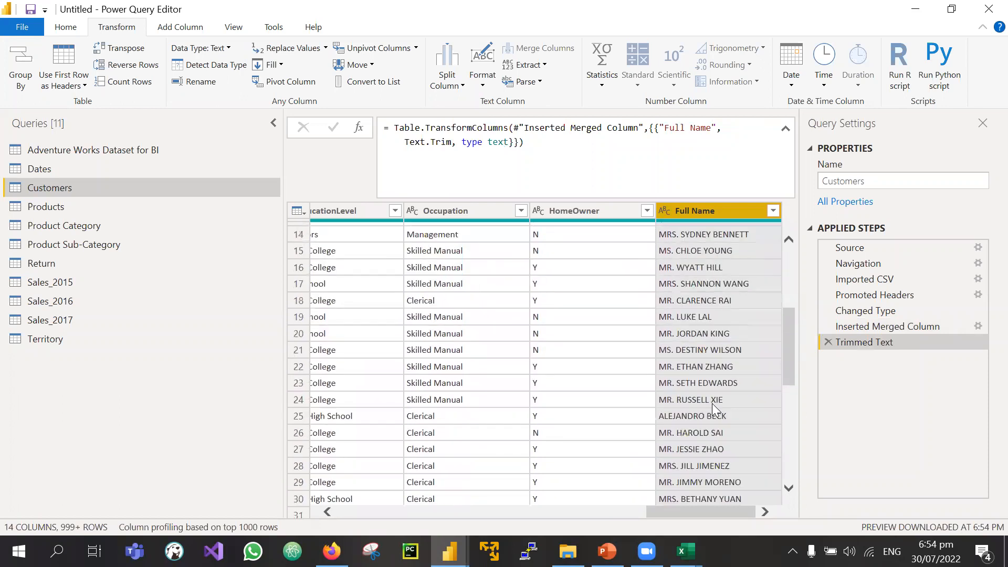
{"action": "scroll", "coordinate": [712, 403], "scroll_direction": "down", "scroll_amount": 1}
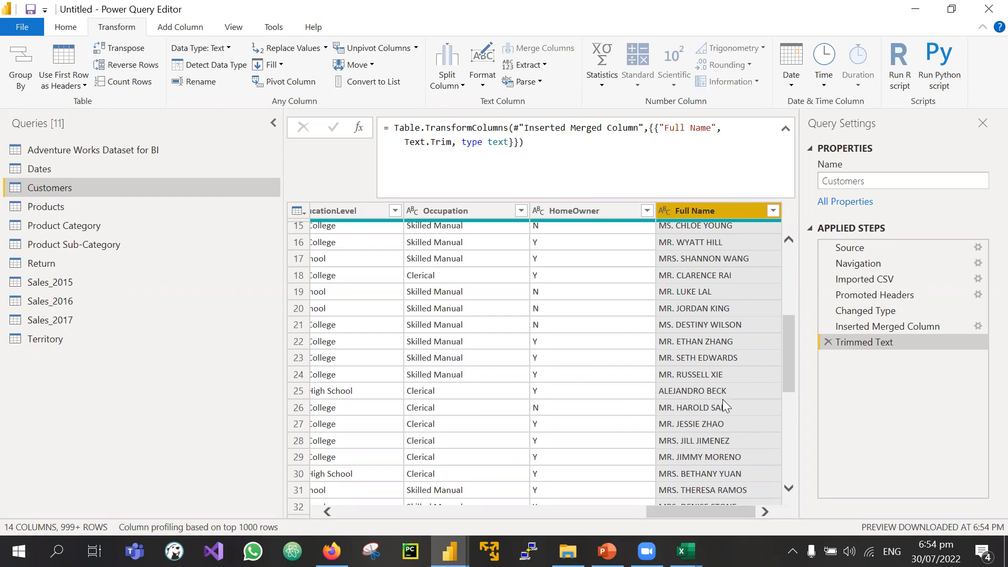
Step: Delete the Trimmed Text step and reapply Trim from the Full Name header's Transform menu
{"action": "left_click", "coordinate": [829, 341]}
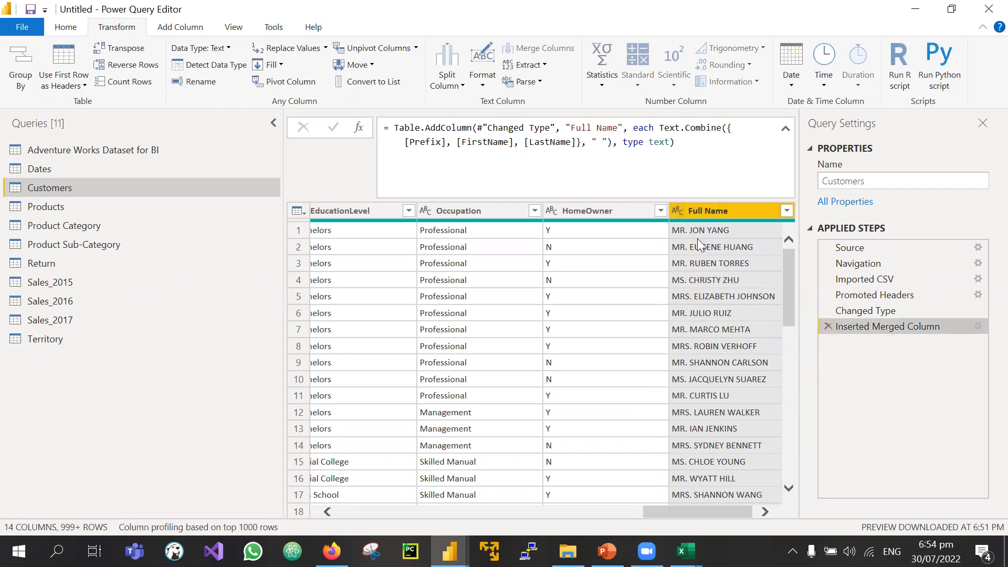
{"action": "right_click", "coordinate": [713, 213]}
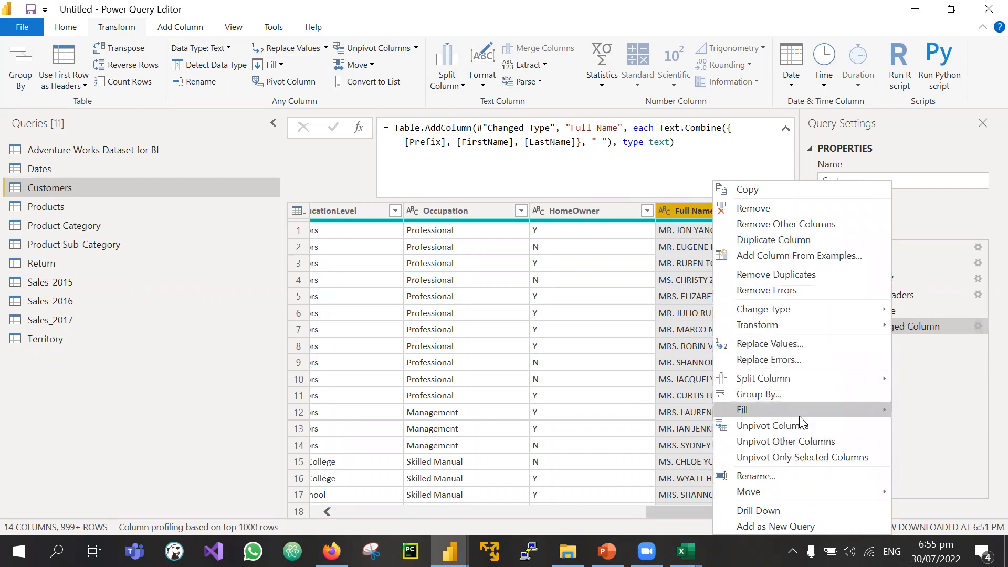
{"action": "mouse_move", "coordinate": [794, 311]}
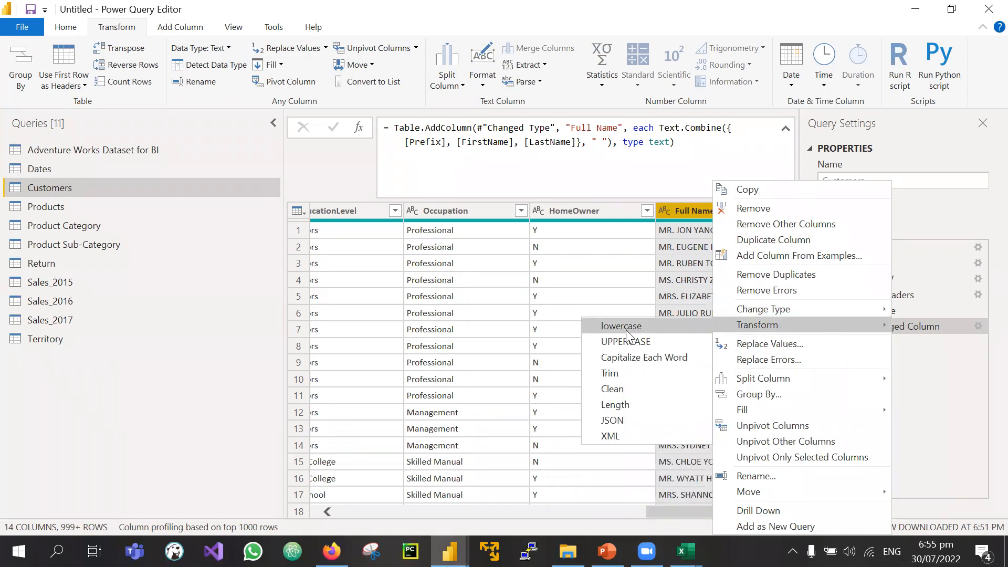
{"action": "left_click", "coordinate": [619, 372]}
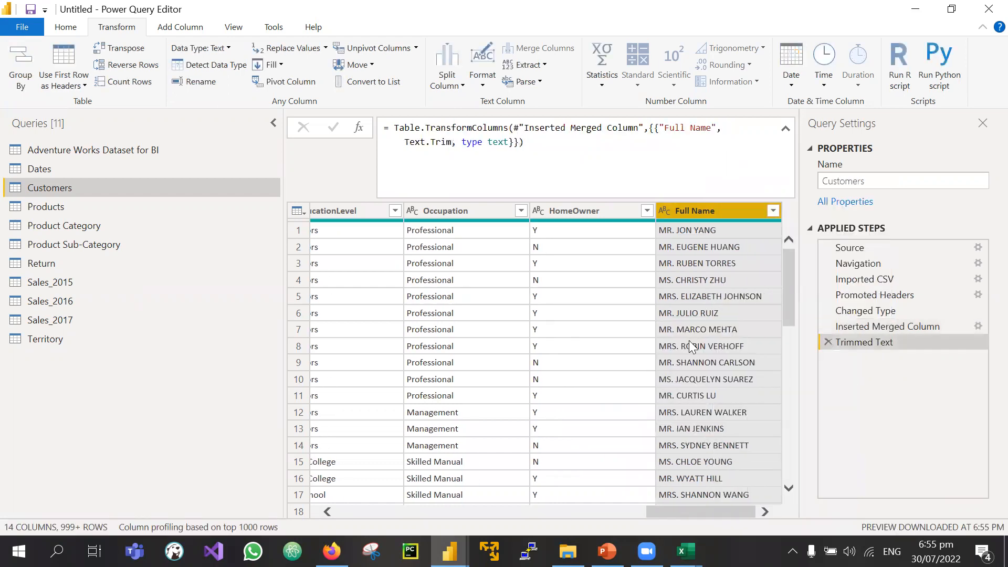
Step: Scroll through the trimmed Full Name values to confirm no leading spaces remain
{"action": "scroll", "coordinate": [687, 436], "scroll_direction": "down", "scroll_amount": 4}
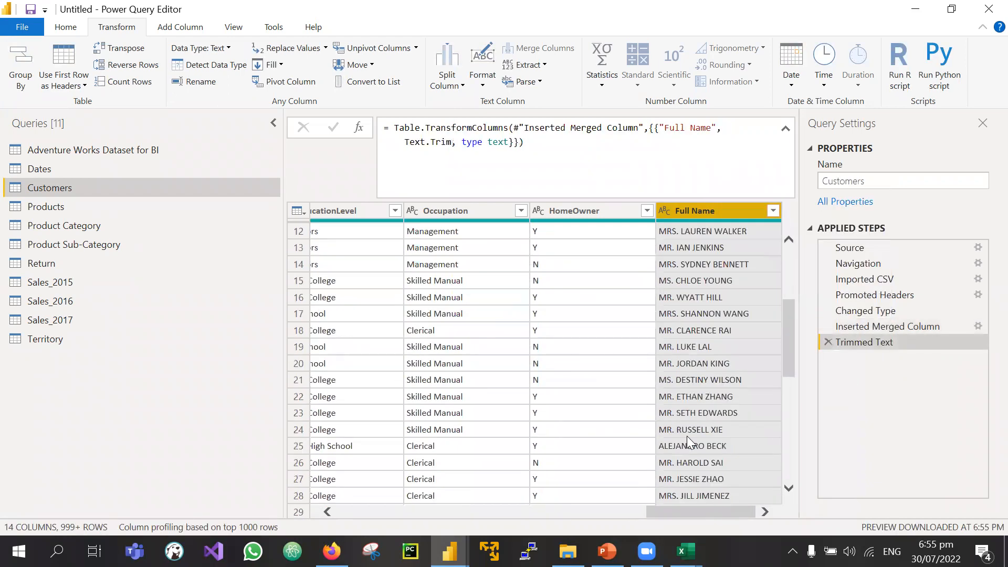
{"action": "scroll", "coordinate": [687, 436], "scroll_direction": "down", "scroll_amount": 7}
{"action": "scroll", "coordinate": [687, 436], "scroll_direction": "up", "scroll_amount": 10}
{"action": "scroll", "coordinate": [687, 436], "scroll_direction": "down", "scroll_amount": 9}
{"action": "scroll", "coordinate": [687, 436], "scroll_direction": "up", "scroll_amount": 9}
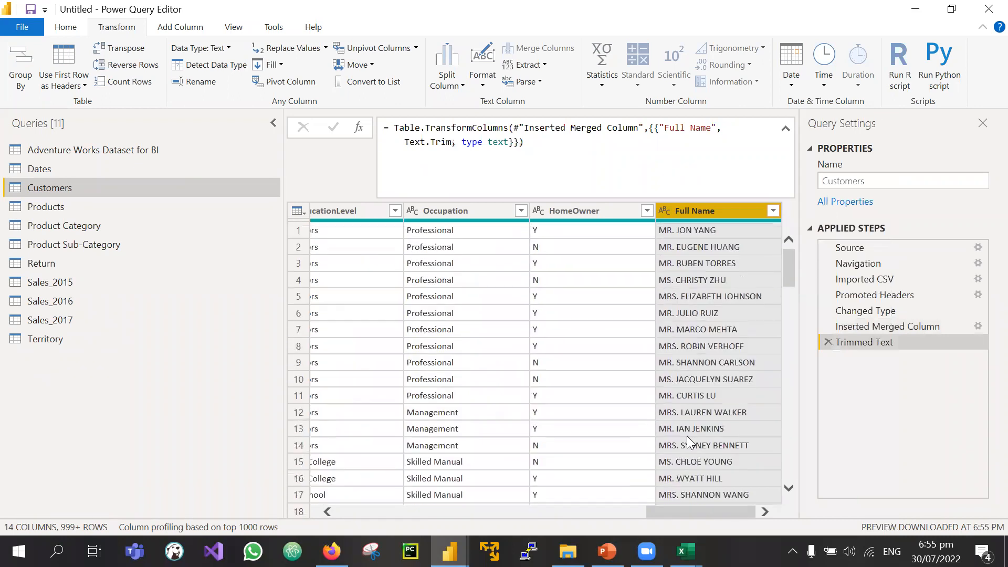
{"action": "left_click_drag", "start_coordinate": [679, 509], "coordinate": [713, 486]}
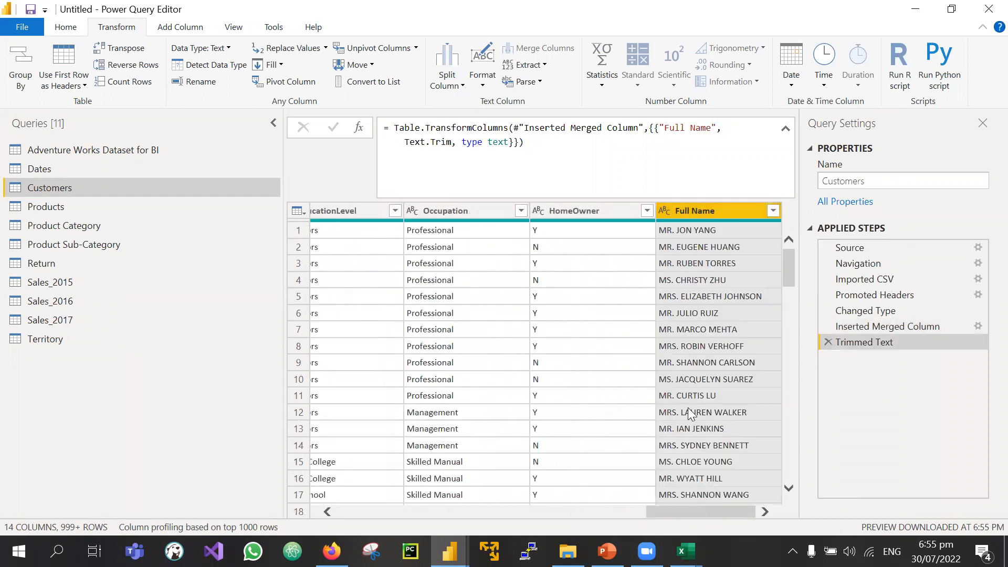
{"action": "scroll", "coordinate": [688, 408], "scroll_direction": "down", "scroll_amount": 5}
{"action": "scroll", "coordinate": [688, 408], "scroll_direction": "up", "scroll_amount": 4}
{"action": "scroll", "coordinate": [688, 409], "scroll_direction": "up", "scroll_amount": 1}
{"action": "scroll", "coordinate": [688, 410], "scroll_direction": "left", "scroll_amount": 5}
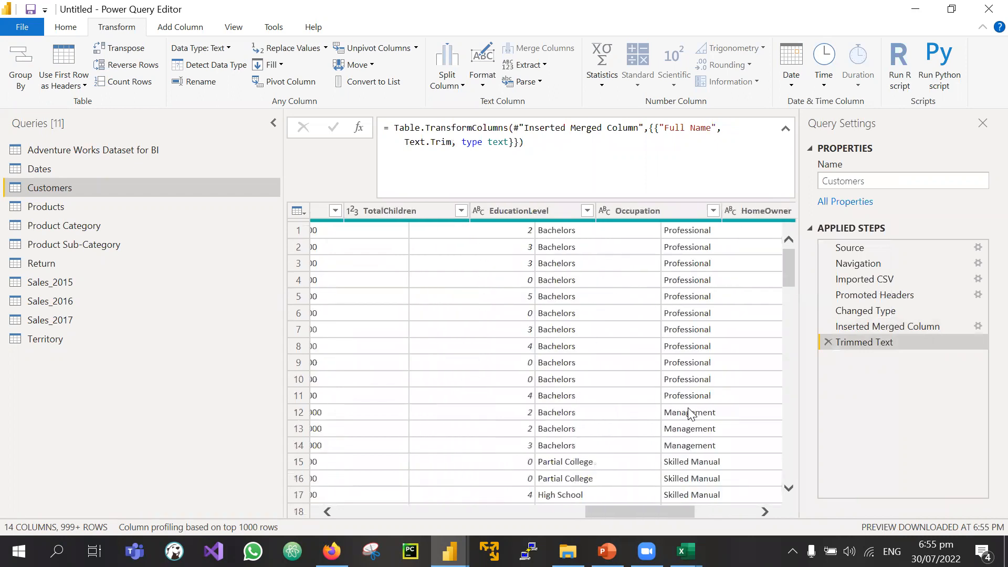
{"action": "scroll", "coordinate": [691, 414], "scroll_direction": "left", "scroll_amount": 2}
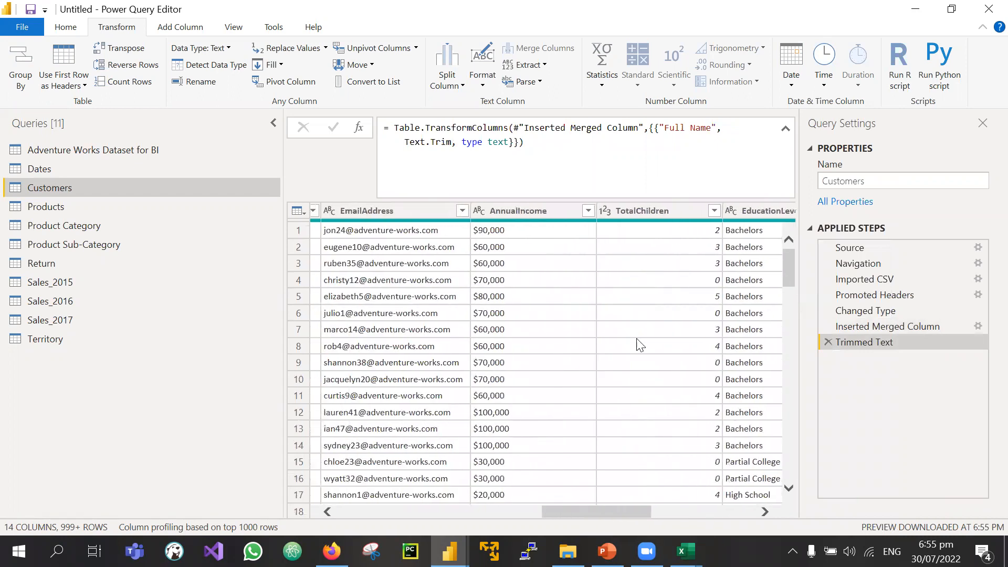
{"action": "left_click", "coordinate": [504, 207]}
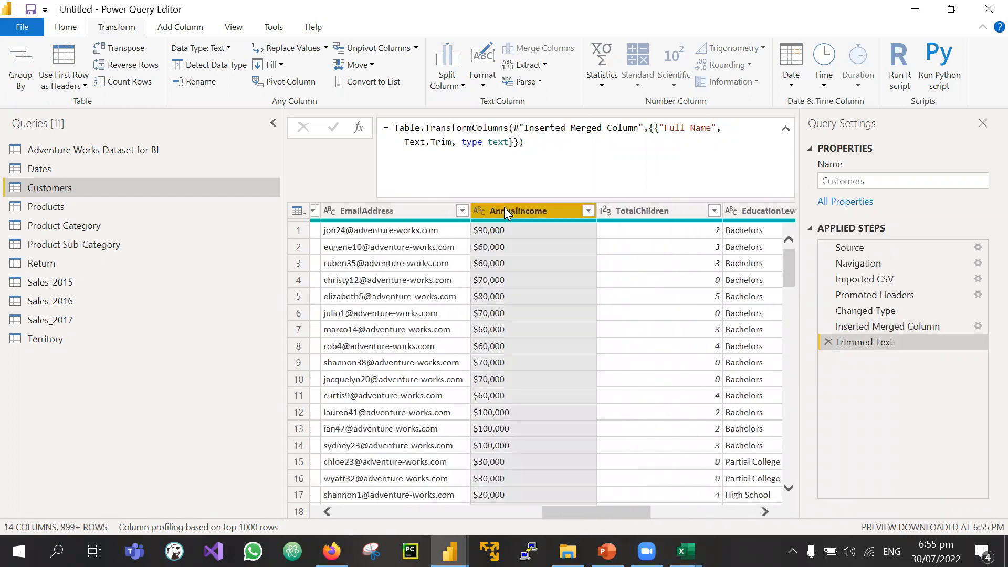
{"action": "left_click", "coordinate": [478, 211]}
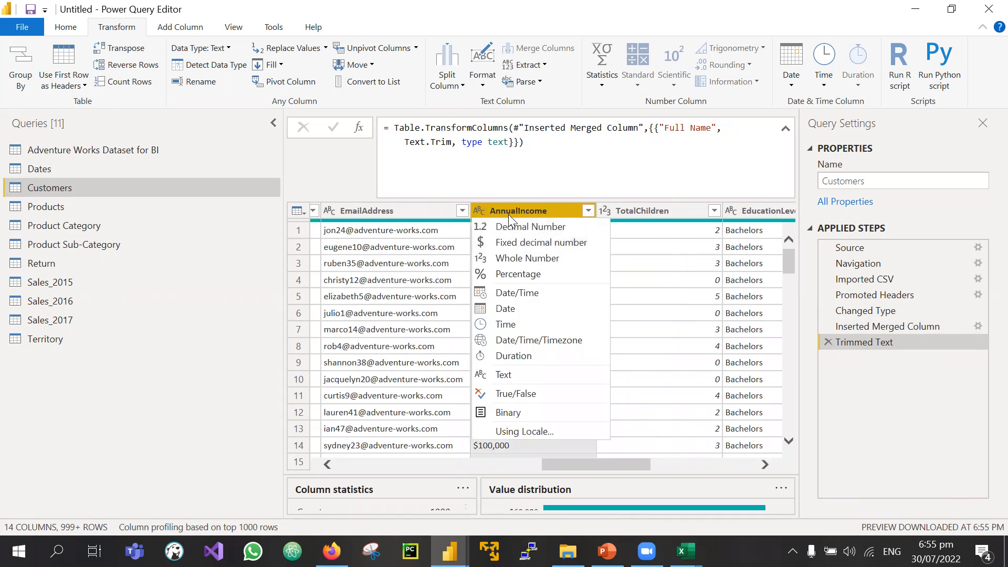
{"action": "left_click", "coordinate": [474, 213]}
{"action": "left_click", "coordinate": [544, 166]}
{"action": "scroll", "coordinate": [481, 408], "scroll_direction": "down", "scroll_amount": 11}
{"action": "scroll", "coordinate": [481, 409], "scroll_direction": "up", "scroll_amount": 11}
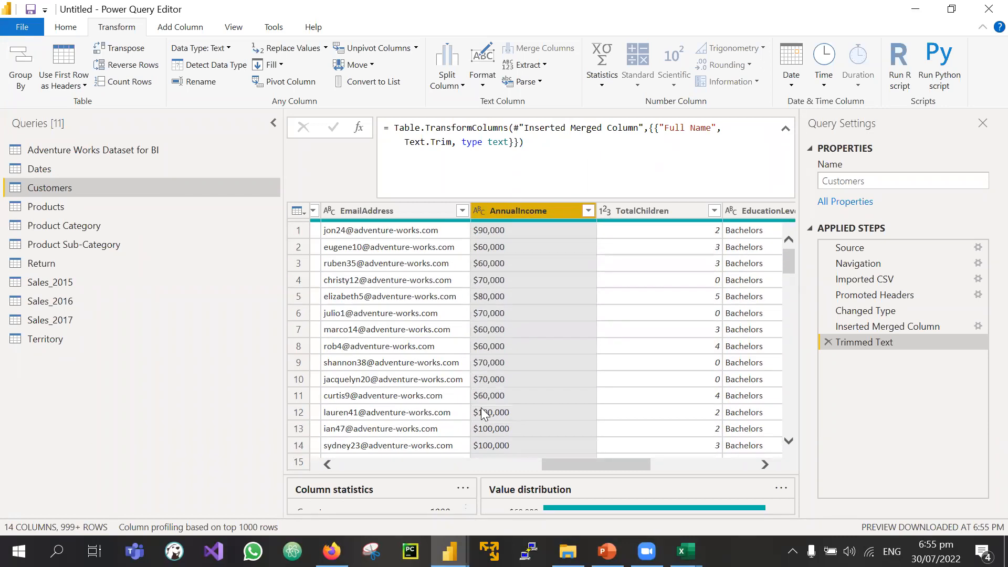
{"action": "left_click", "coordinate": [478, 210]}
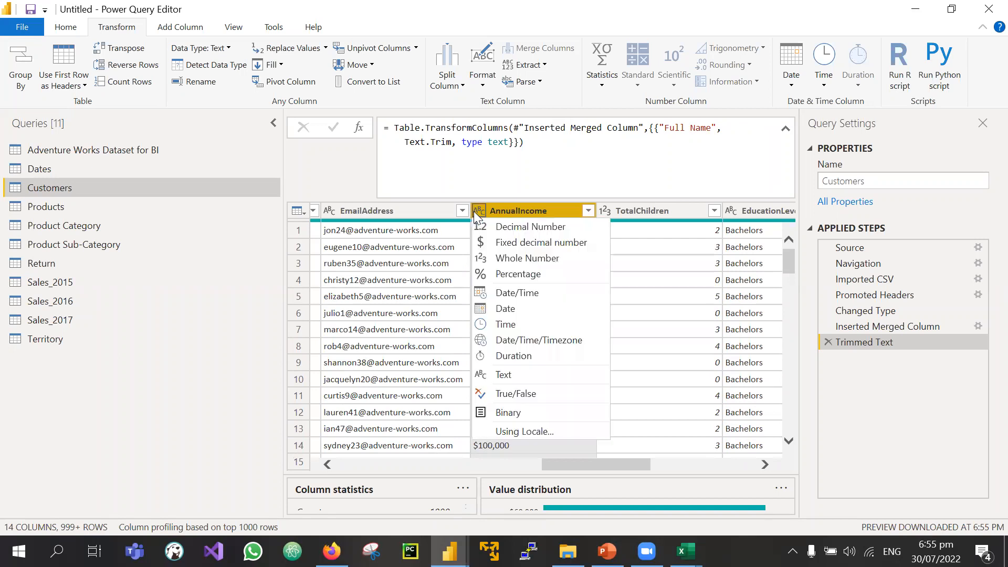
{"action": "left_click", "coordinate": [495, 260]}
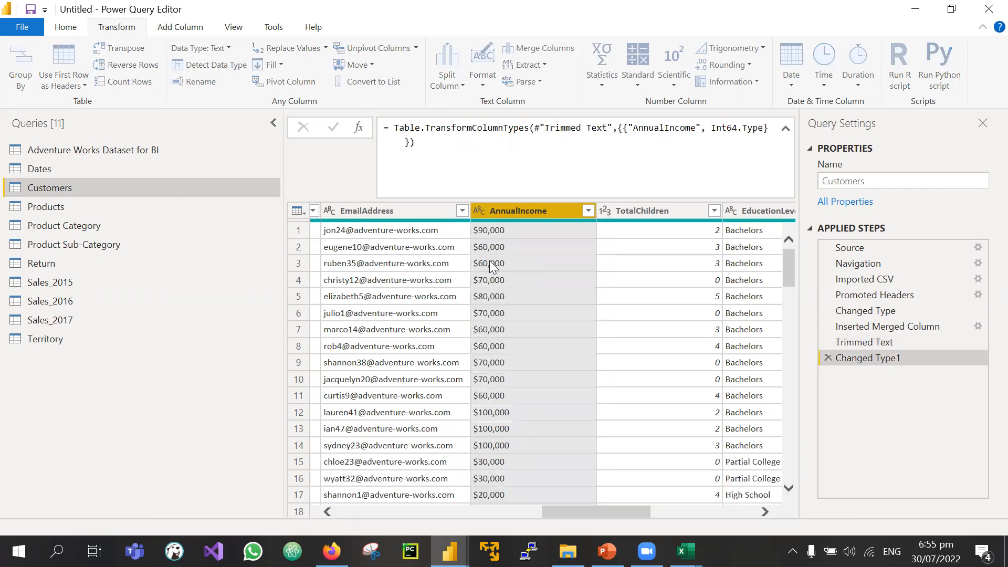
{"action": "scroll", "coordinate": [522, 468], "scroll_direction": "down", "scroll_amount": 20}
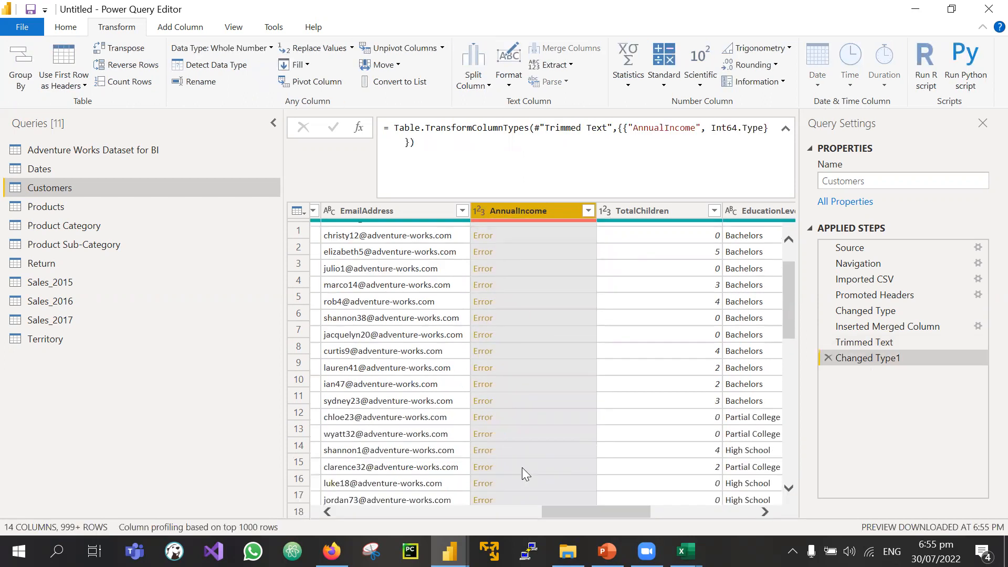
{"action": "scroll", "coordinate": [522, 467], "scroll_direction": "down", "scroll_amount": 15}
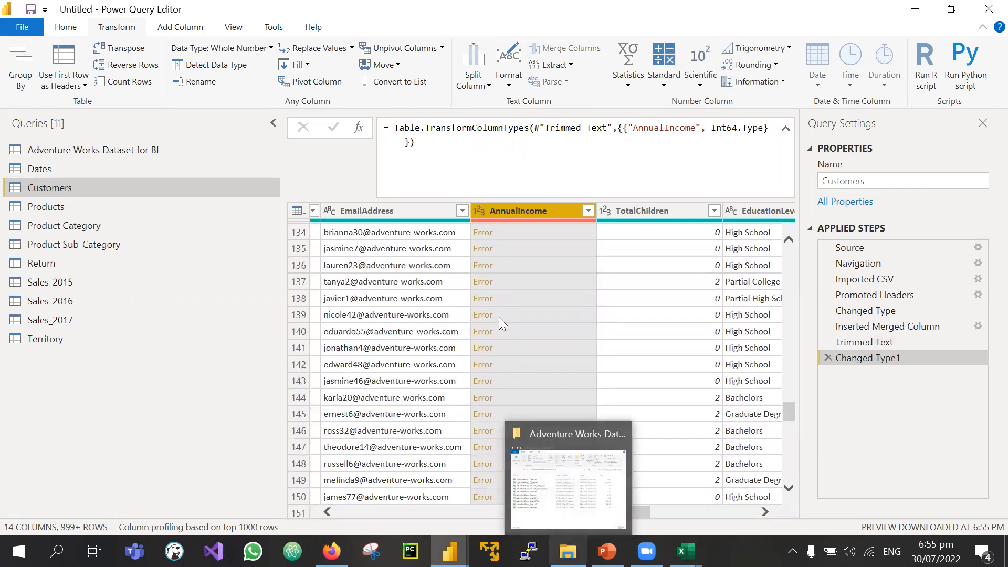
{"action": "left_click", "coordinate": [478, 249]}
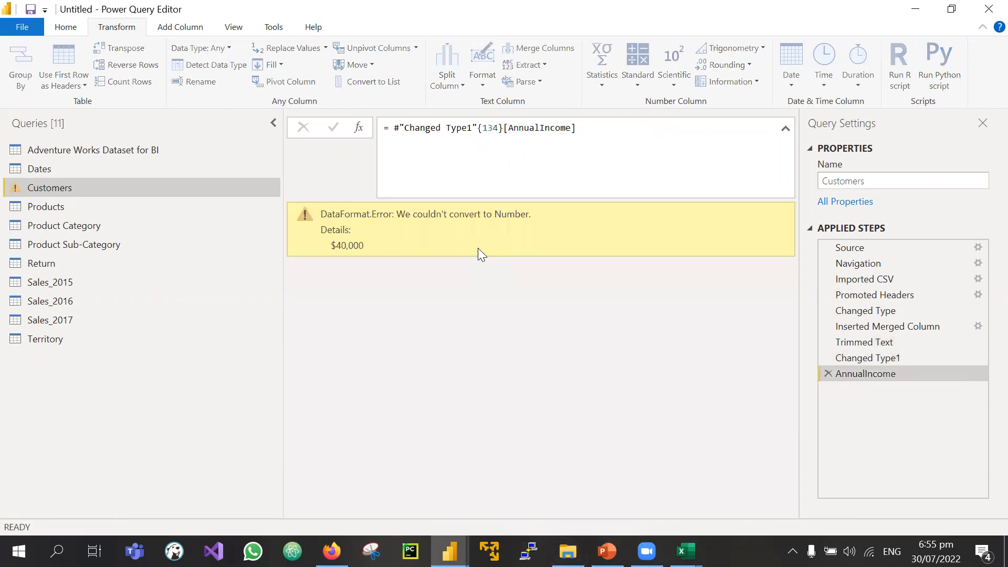
{"action": "left_click_drag", "start_coordinate": [387, 214], "coordinate": [351, 227]}
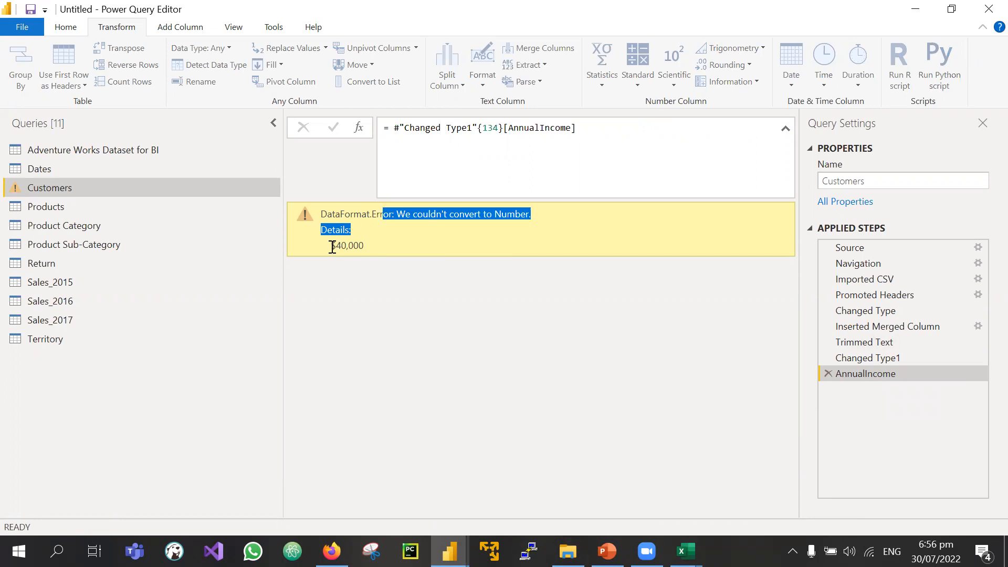
{"action": "left_click_drag", "start_coordinate": [332, 247], "coordinate": [336, 246]}
{"action": "left_click", "coordinate": [828, 373]}
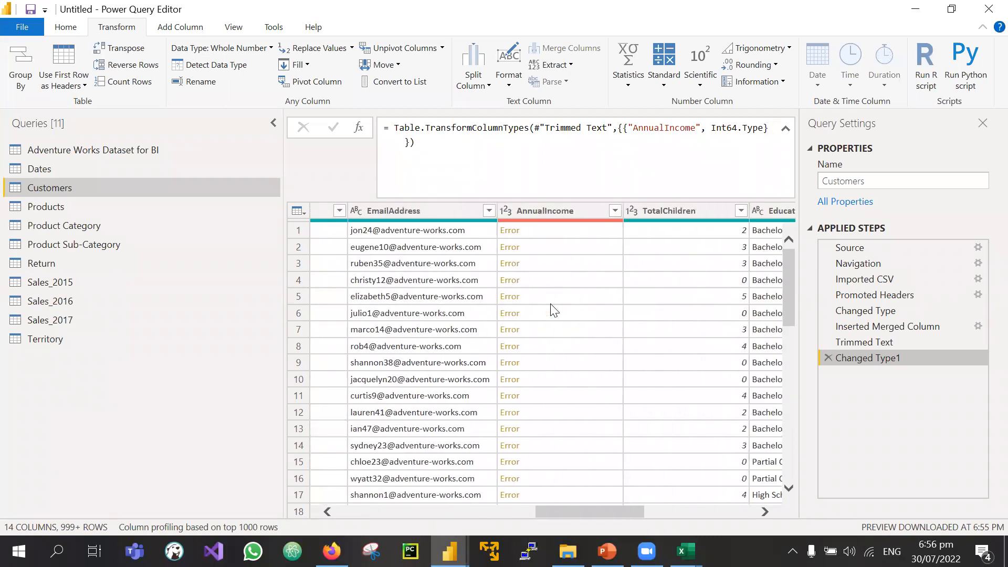
{"action": "left_click", "coordinate": [828, 357]}
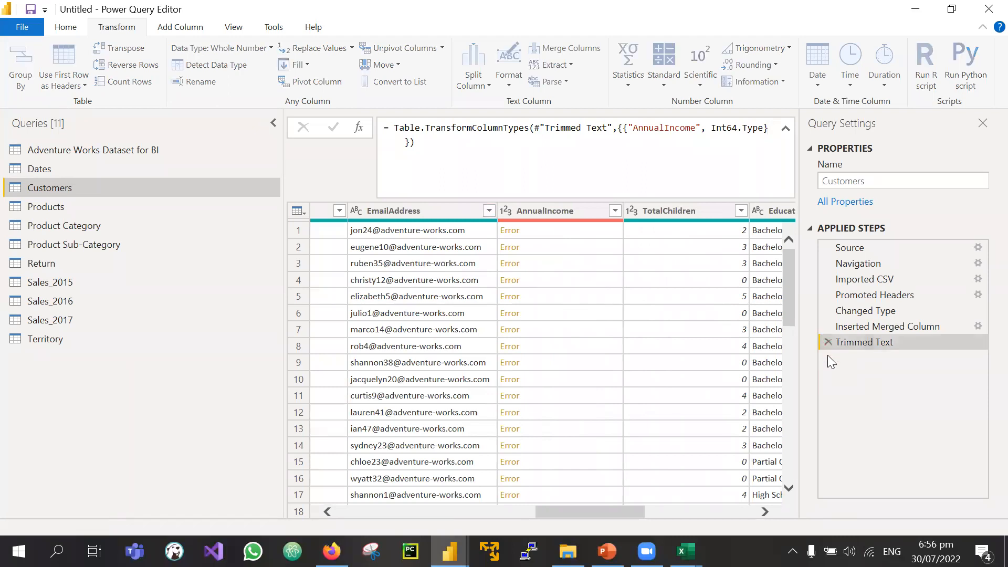
Step: Extract the text after the '$' delimiter from AnnualIncome, leaving values like 90,000
{"action": "left_click", "coordinate": [519, 212]}
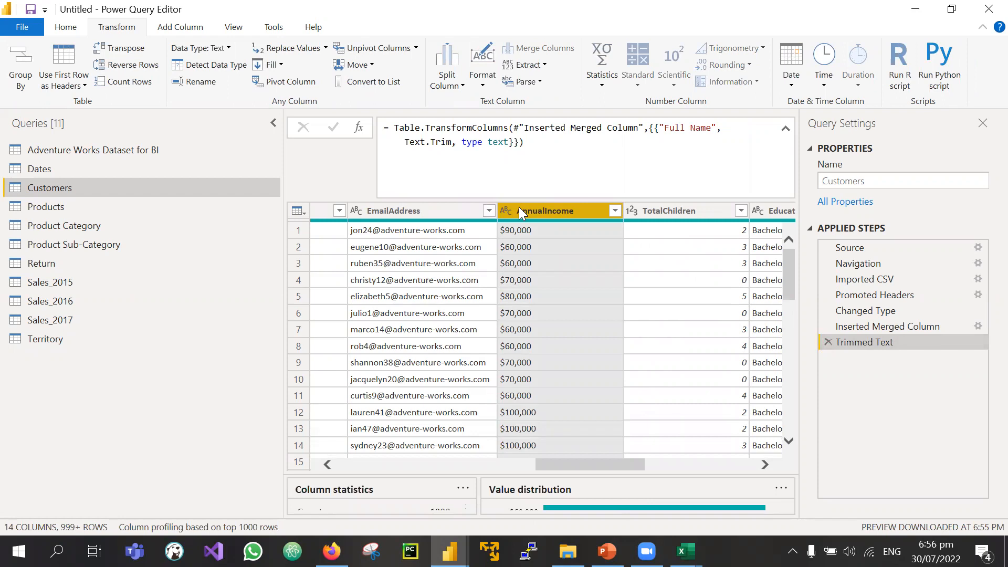
{"action": "left_click", "coordinate": [546, 66]}
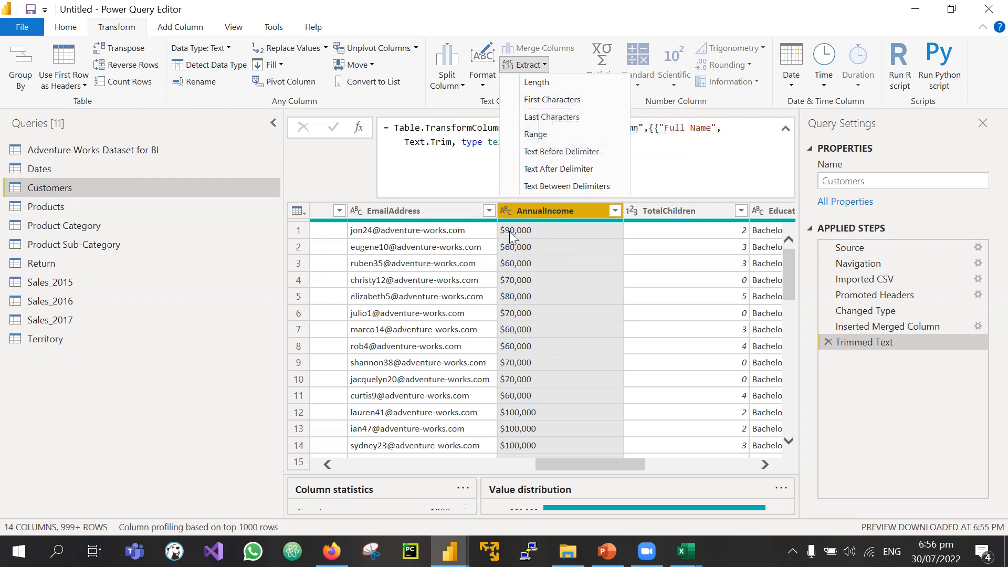
{"action": "left_click", "coordinate": [540, 169]}
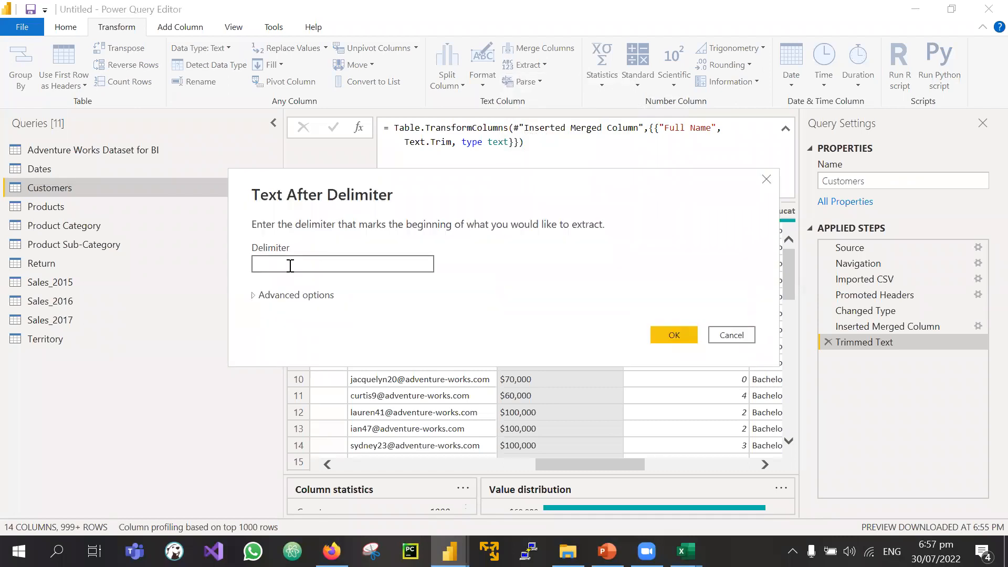
{"action": "type", "text": "$"}
{"action": "left_click", "coordinate": [673, 337]}
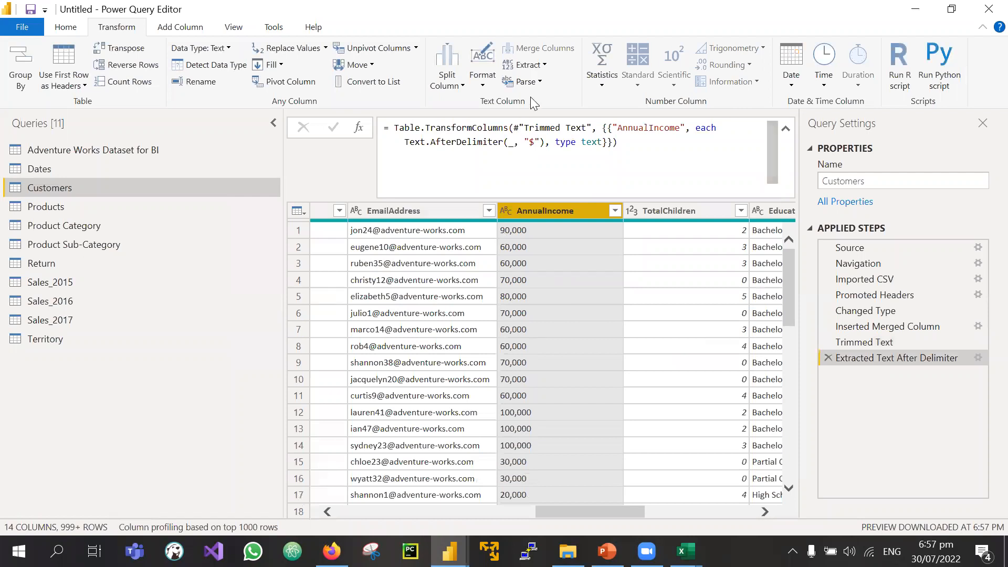
Step: Review the full list of AnnualIncome values in its filter dropdown without applying a filter
{"action": "left_click", "coordinate": [537, 69]}
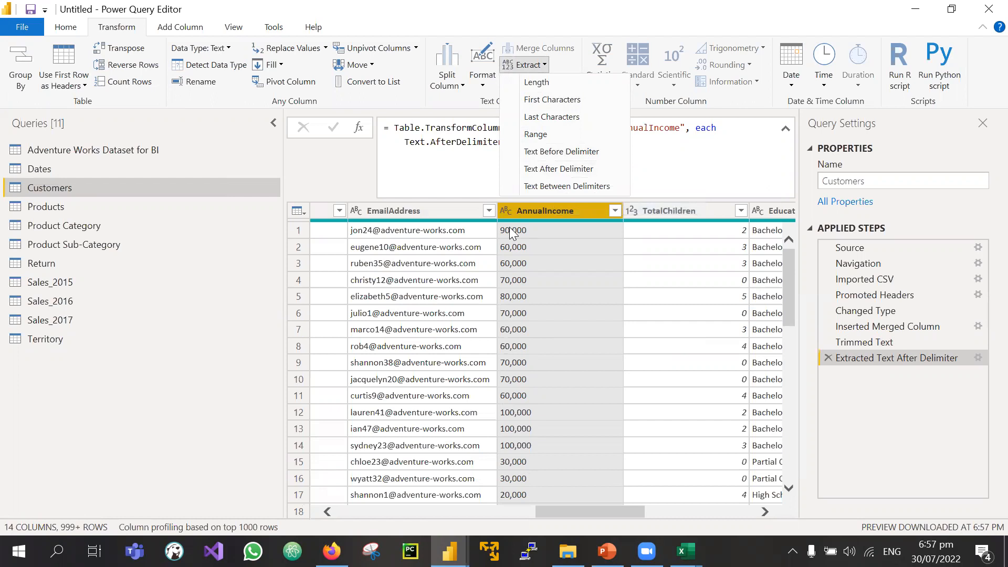
{"action": "left_click", "coordinate": [505, 310]}
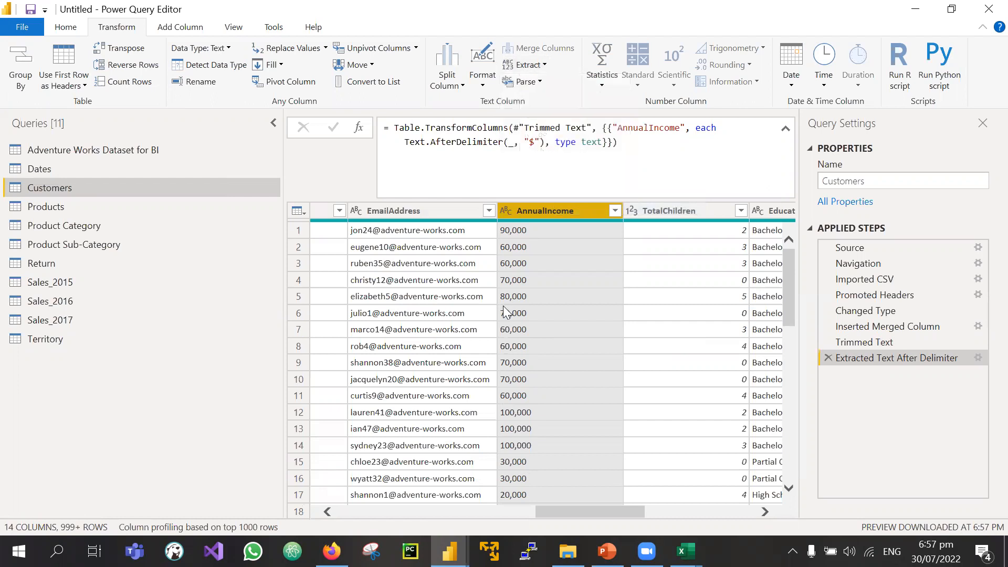
{"action": "left_click", "coordinate": [615, 211]}
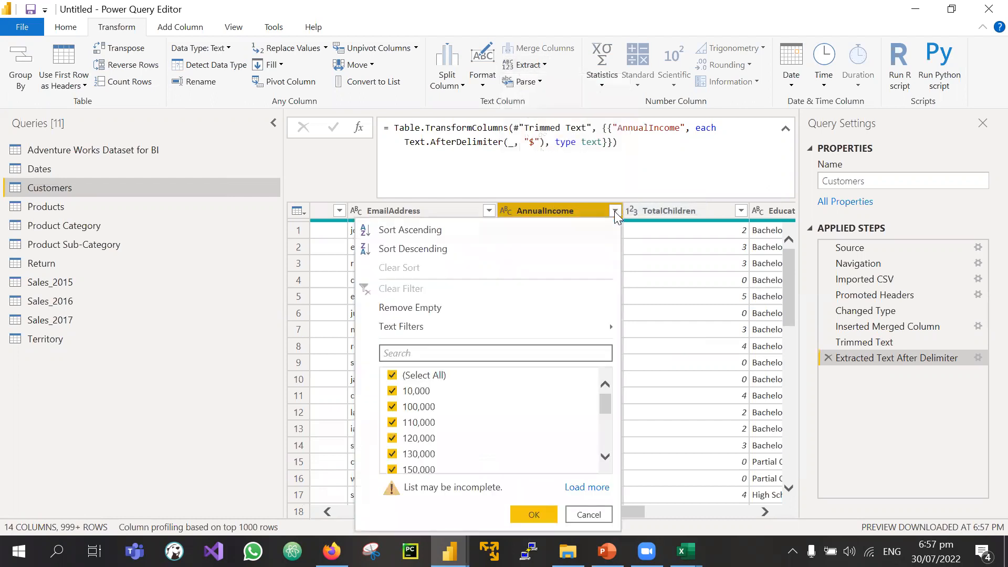
{"action": "left_click", "coordinate": [590, 487]}
{"action": "scroll", "coordinate": [481, 431], "scroll_direction": "down", "scroll_amount": 5}
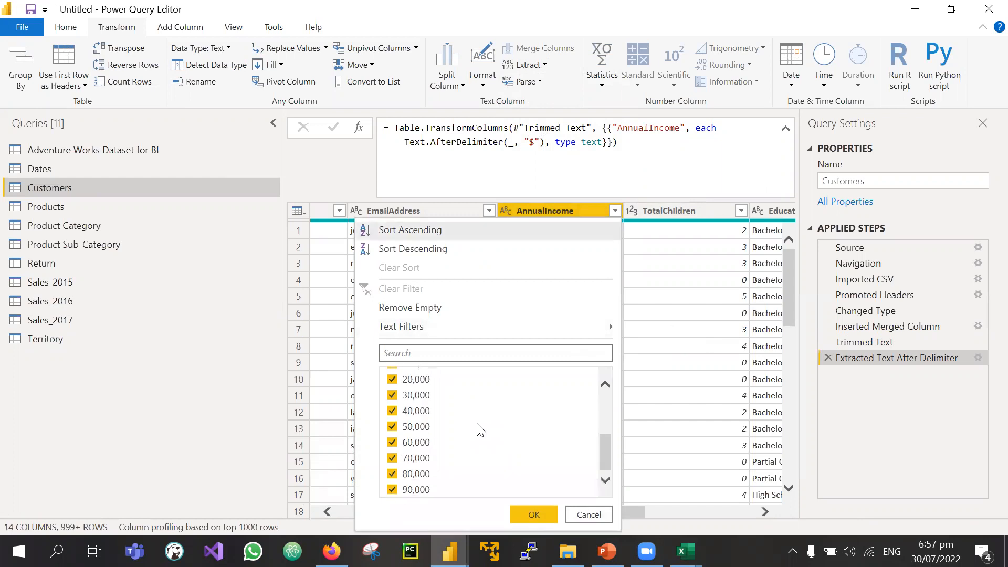
{"action": "scroll", "coordinate": [481, 430], "scroll_direction": "up", "scroll_amount": 3}
{"action": "key", "text": "Escape"}
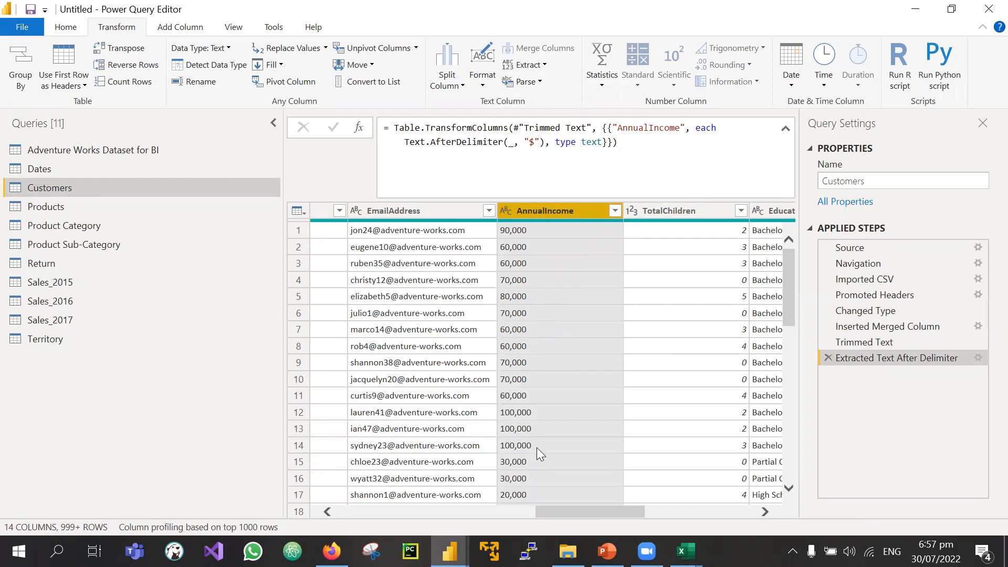
{"action": "scroll", "coordinate": [536, 449], "scroll_direction": "down", "scroll_amount": 10}
{"action": "scroll", "coordinate": [536, 450], "scroll_direction": "up", "scroll_amount": 10}
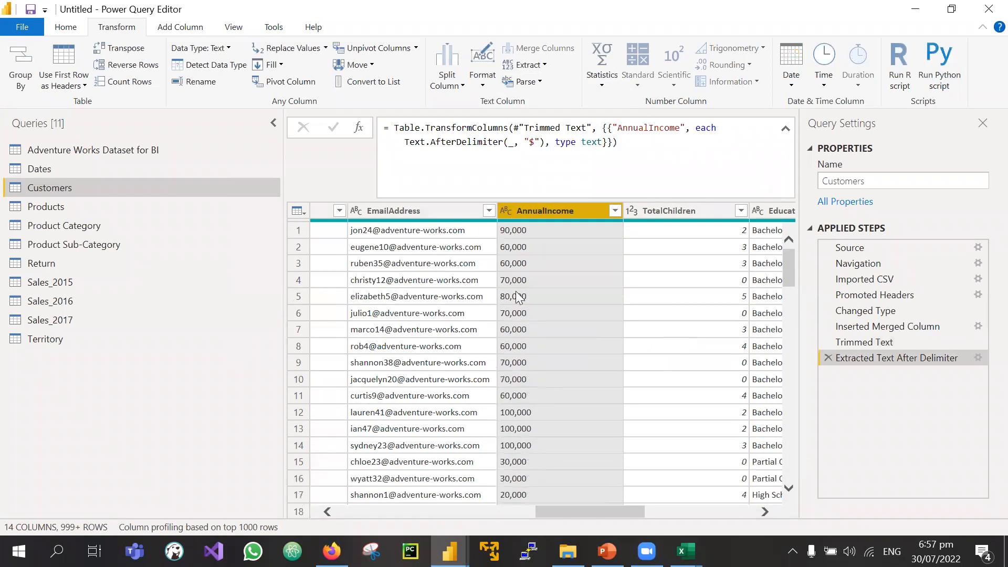
Step: Change AnnualIncome's data type to Whole Number, giving values like 90000
{"action": "left_click", "coordinate": [506, 211]}
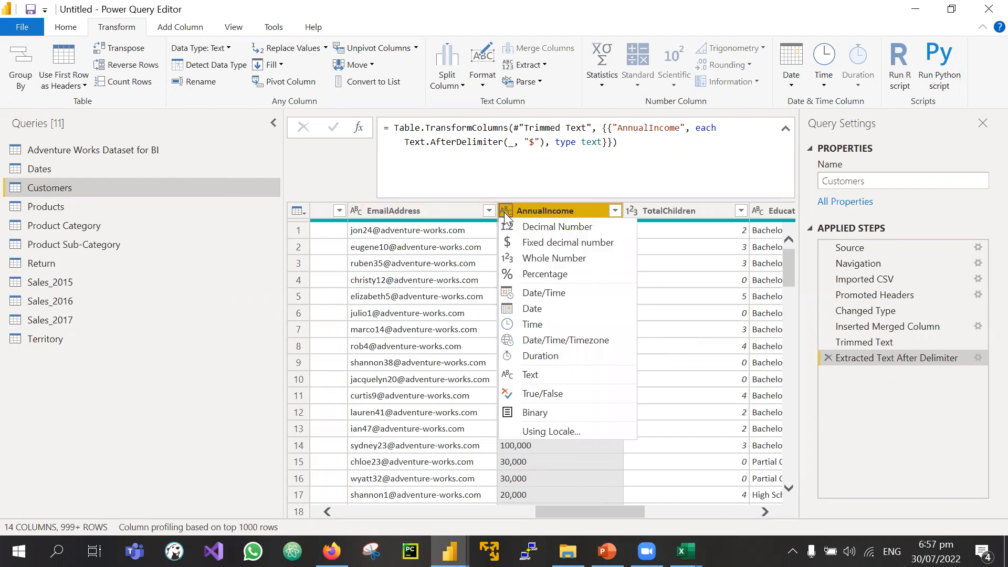
{"action": "left_click", "coordinate": [122, 25]}
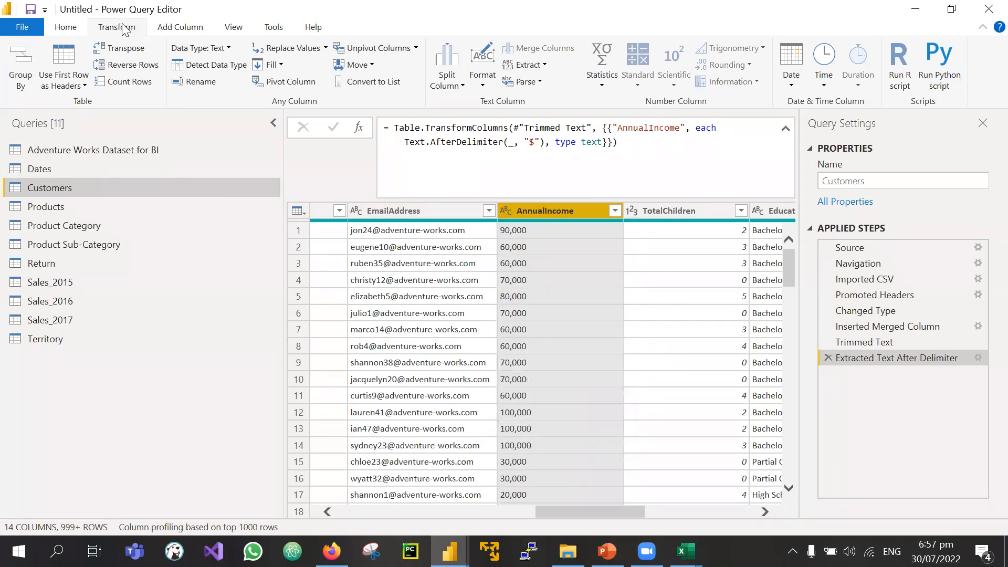
{"action": "left_click", "coordinate": [225, 47]}
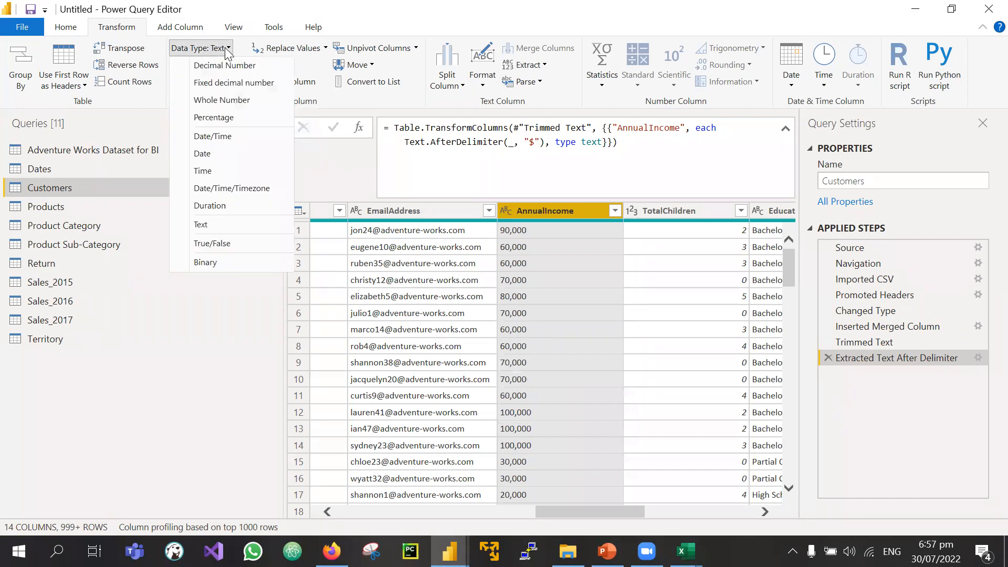
{"action": "left_click", "coordinate": [240, 101]}
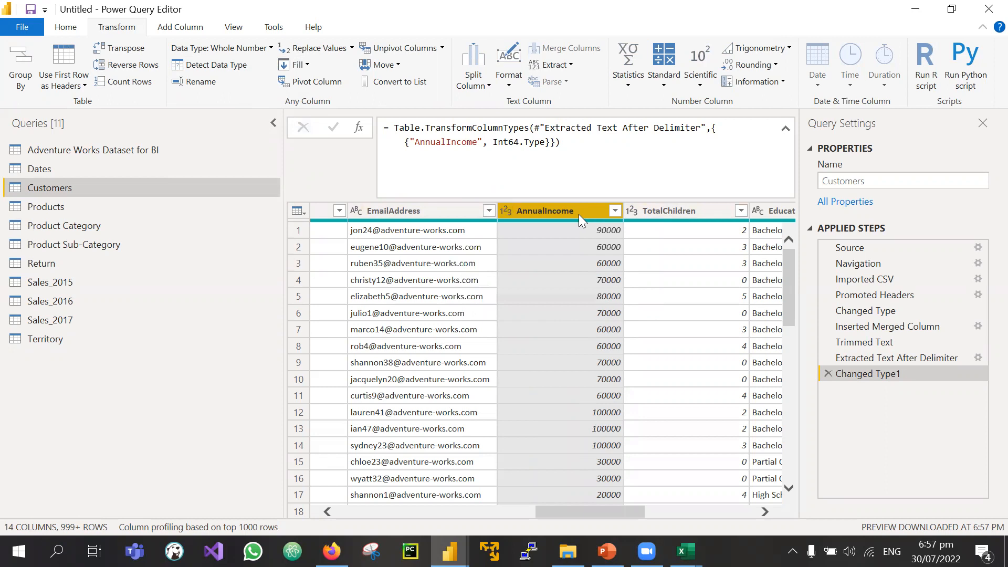
{"action": "scroll", "coordinate": [574, 339], "scroll_direction": "down", "scroll_amount": 20}
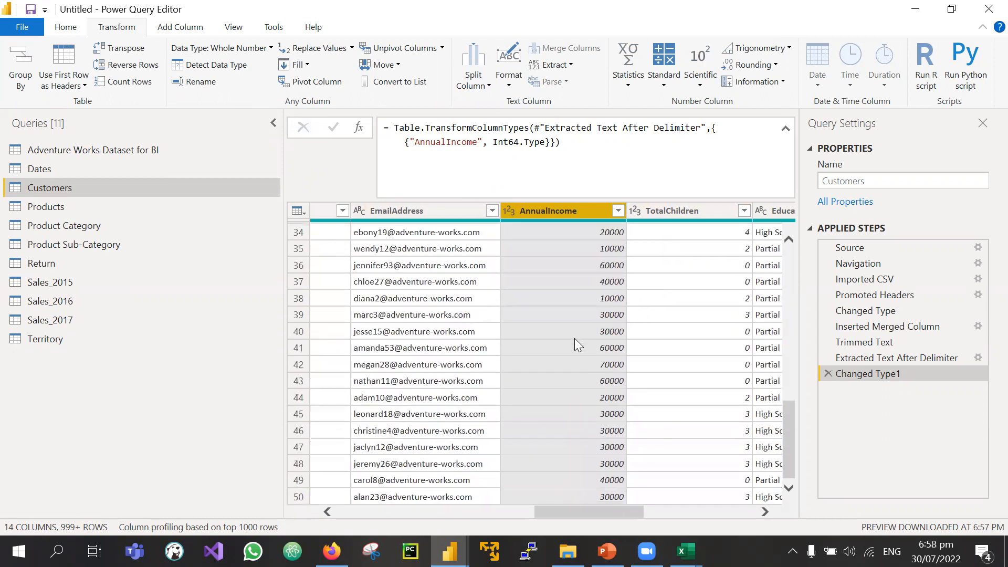
{"action": "scroll", "coordinate": [574, 338], "scroll_direction": "up", "scroll_amount": 20}
{"action": "scroll", "coordinate": [574, 346], "scroll_direction": "down", "scroll_amount": 5}
{"action": "scroll", "coordinate": [575, 345], "scroll_direction": "up", "scroll_amount": 5}
{"action": "scroll", "coordinate": [574, 345], "scroll_direction": "right", "scroll_amount": 3}
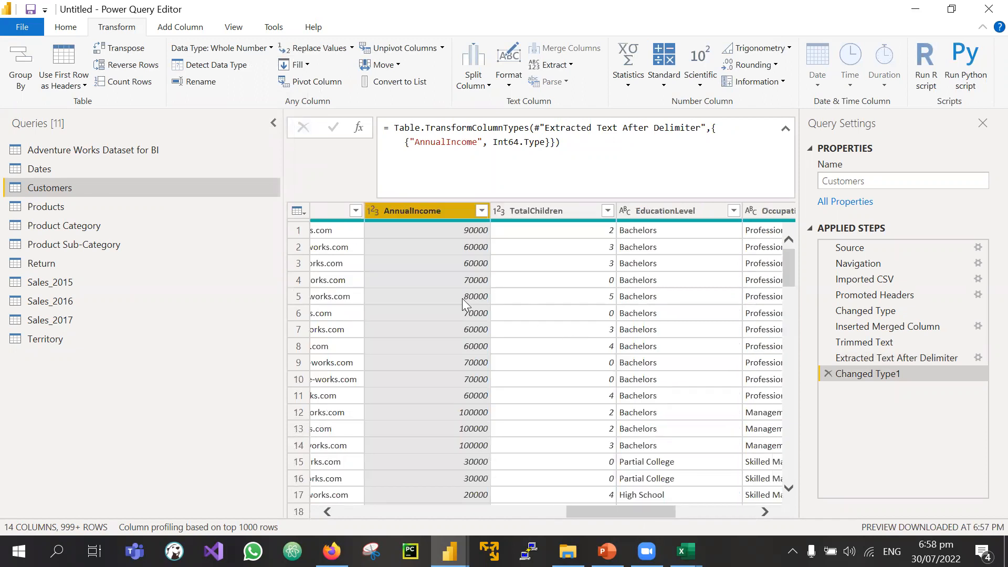
{"action": "scroll", "coordinate": [501, 305], "scroll_direction": "right", "scroll_amount": 5}
{"action": "scroll", "coordinate": [502, 305], "scroll_direction": "left", "scroll_amount": 6}
{"action": "scroll", "coordinate": [501, 304], "scroll_direction": "left", "scroll_amount": 2}
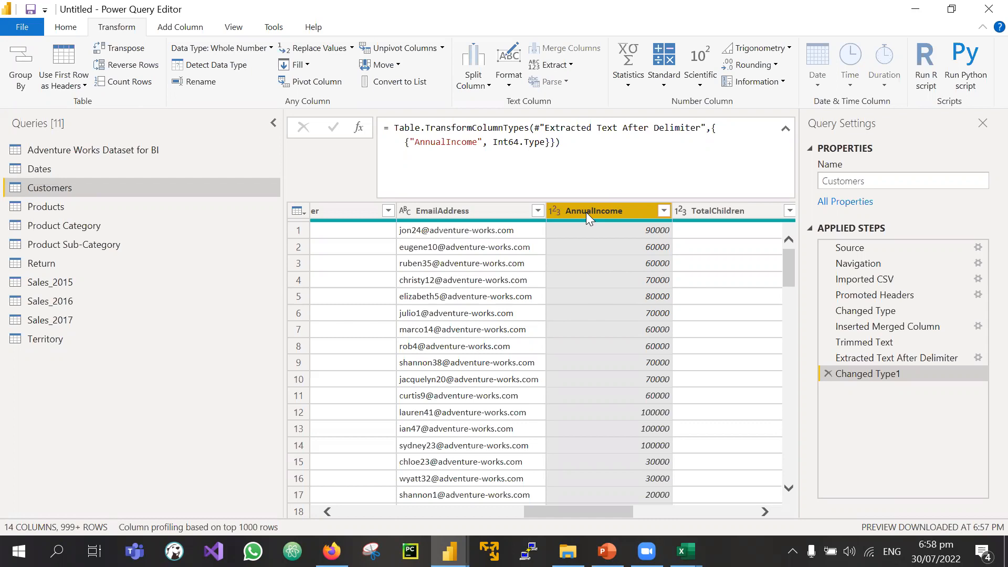
{"action": "scroll", "coordinate": [546, 288], "scroll_direction": "left", "scroll_amount": 10}
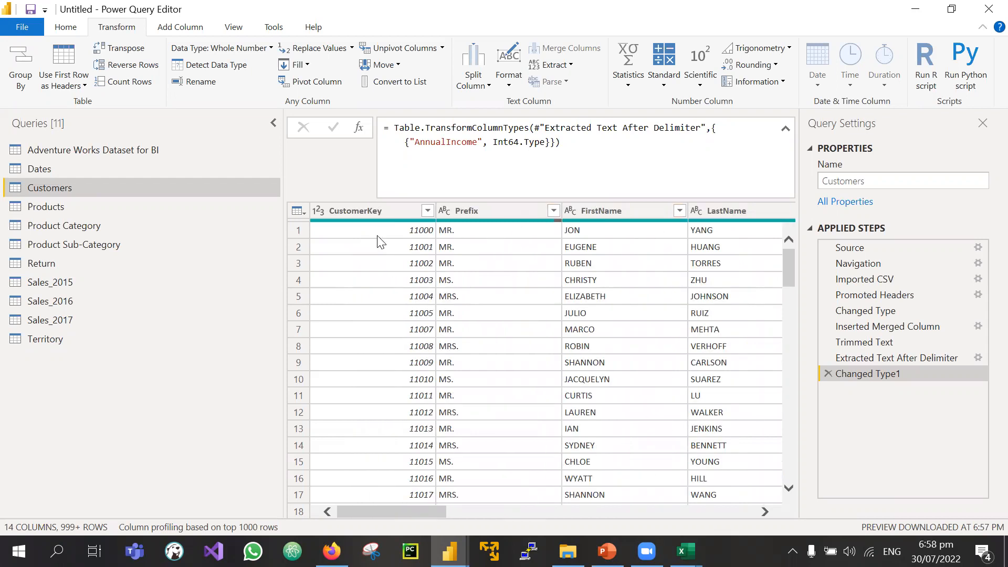
{"action": "scroll", "coordinate": [403, 231], "scroll_direction": "right", "scroll_amount": 2}
{"action": "scroll", "coordinate": [403, 231], "scroll_direction": "left", "scroll_amount": 2}
{"action": "scroll", "coordinate": [403, 234], "scroll_direction": "right", "scroll_amount": 3}
{"action": "scroll", "coordinate": [402, 235], "scroll_direction": "left", "scroll_amount": 2}
{"action": "scroll", "coordinate": [403, 235], "scroll_direction": "right", "scroll_amount": 2}
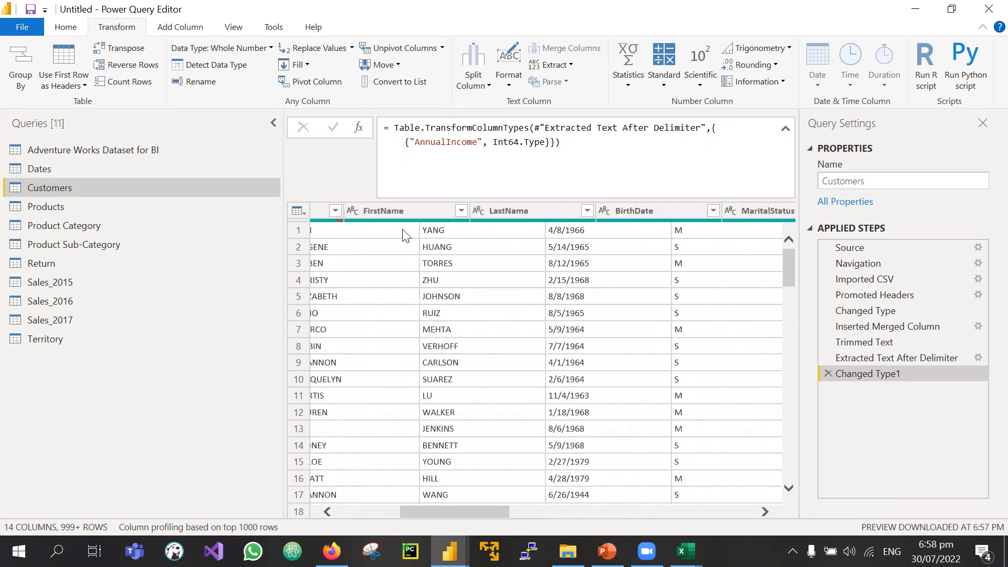
{"action": "scroll", "coordinate": [406, 235], "scroll_direction": "right", "scroll_amount": 6}
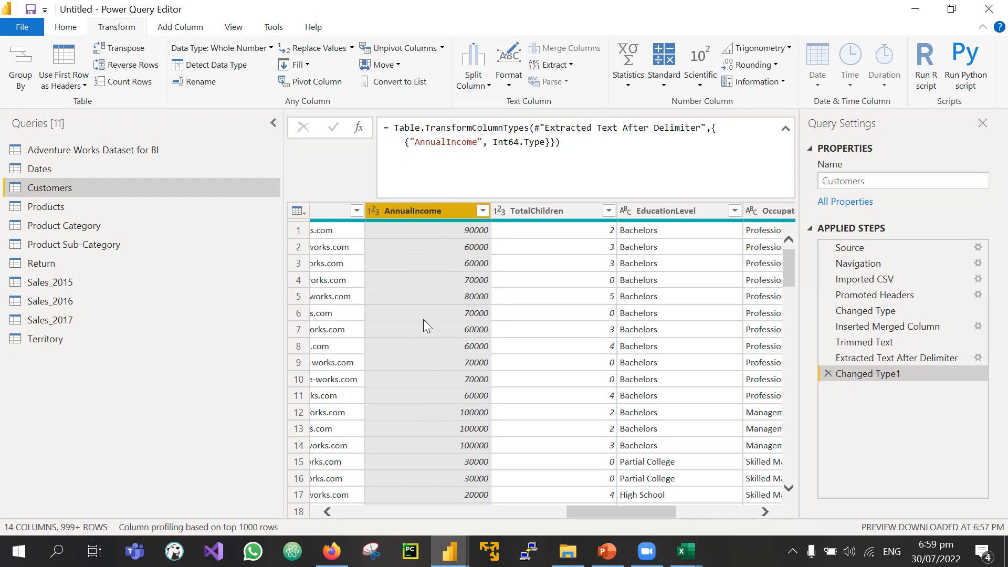
{"action": "scroll", "coordinate": [424, 325], "scroll_direction": "down", "scroll_amount": 6}
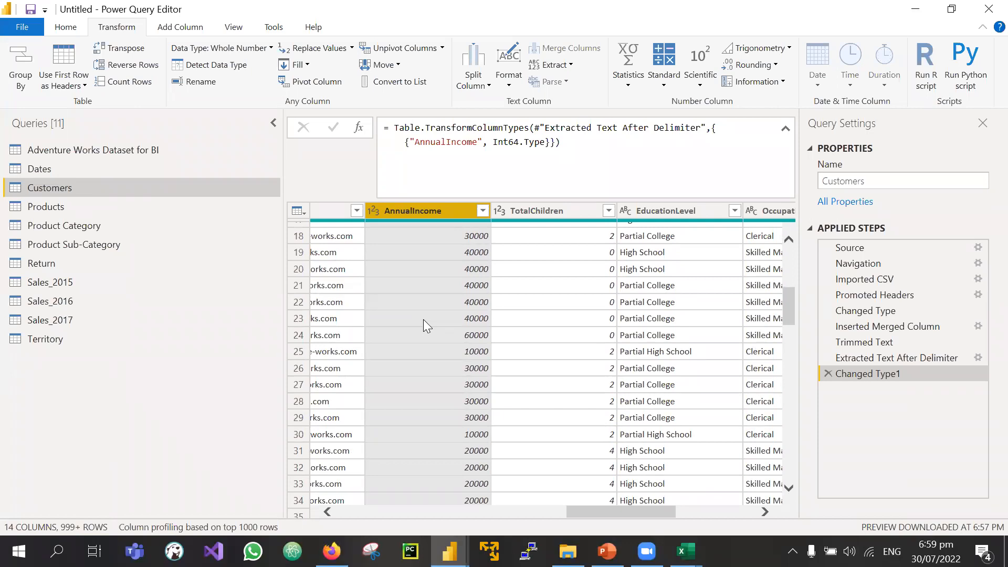
{"action": "scroll", "coordinate": [656, 374], "scroll_direction": "right", "scroll_amount": 3}
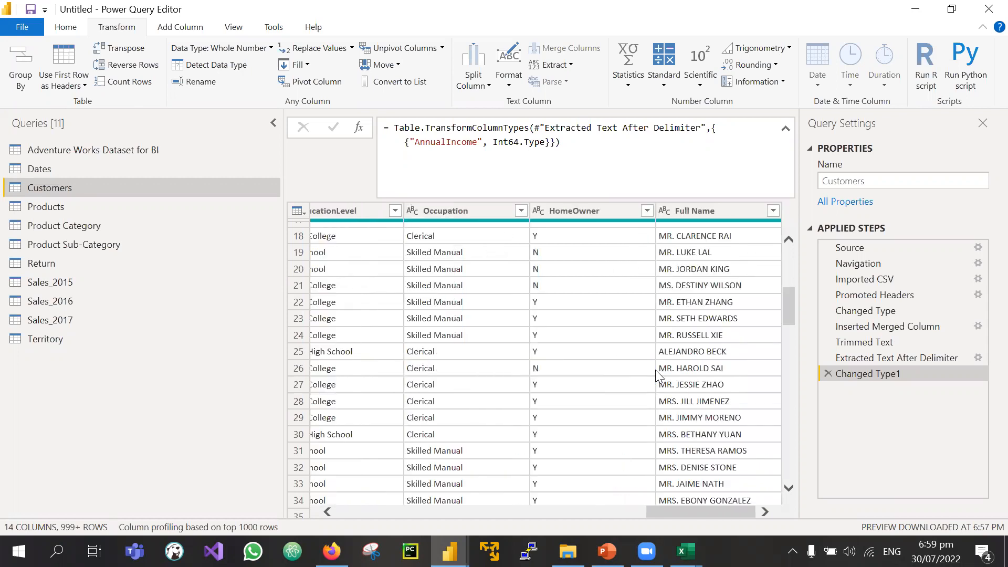
{"action": "left_click", "coordinate": [183, 32]}
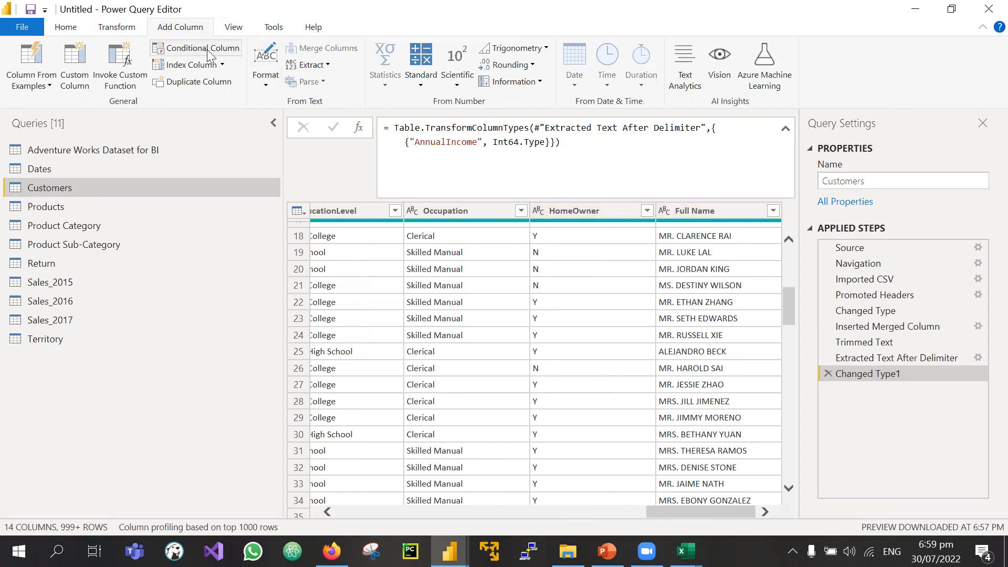
{"action": "left_click", "coordinate": [187, 50]}
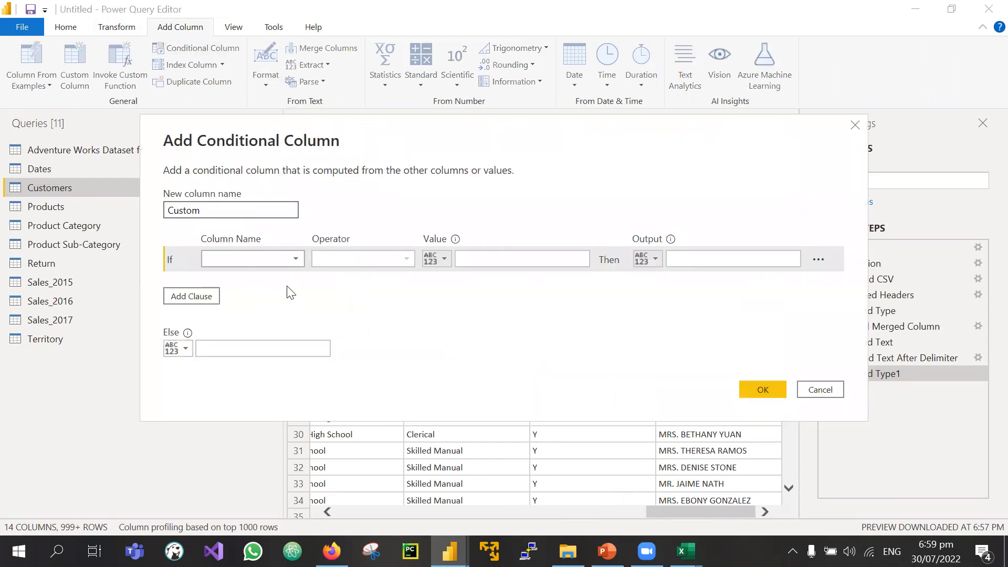
{"action": "left_click_drag", "start_coordinate": [213, 210], "coordinate": [150, 214]}
{"action": "type", "text": "Income Ca"}
{"action": "type", "text": "tergoy"}
{"action": "key", "text": "BackSpace"}
{"action": "key", "text": "BackSpace"}
{"action": "key", "text": "BackSpace"}
{"action": "key", "text": "BackSpace"}
{"action": "type", "text": "gory"}
{"action": "left_click", "coordinate": [283, 259]}
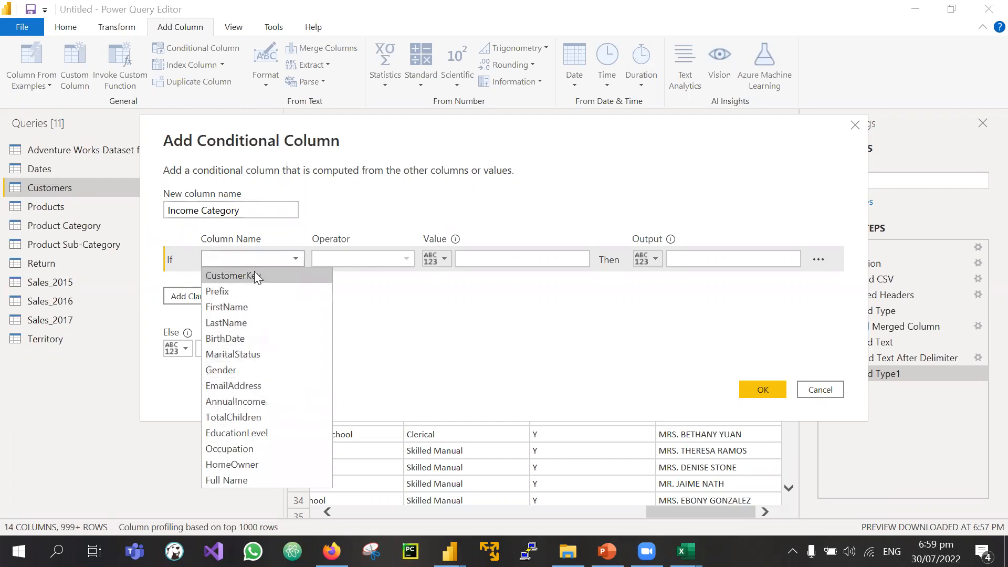
{"action": "left_click", "coordinate": [275, 403]}
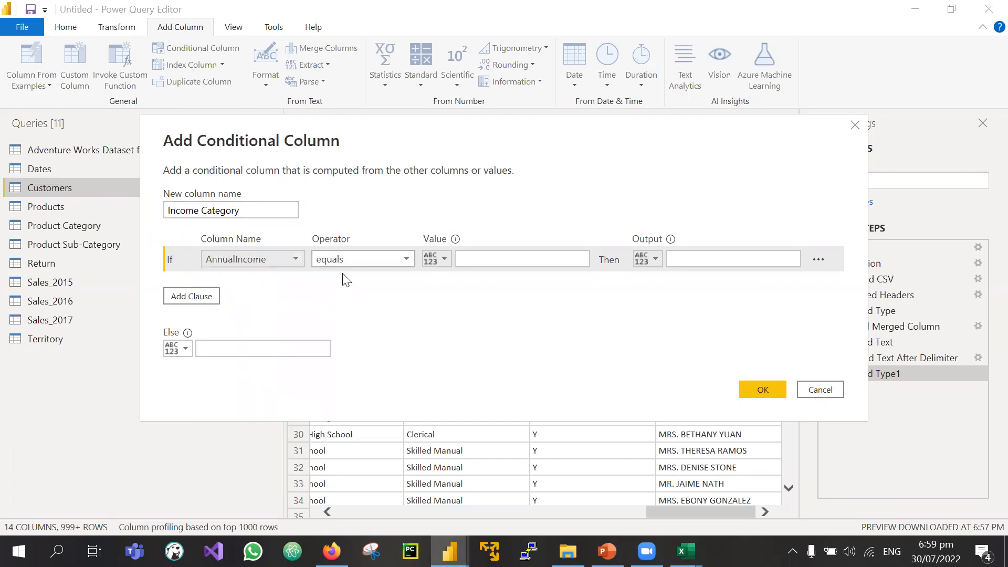
{"action": "left_click", "coordinate": [375, 259]}
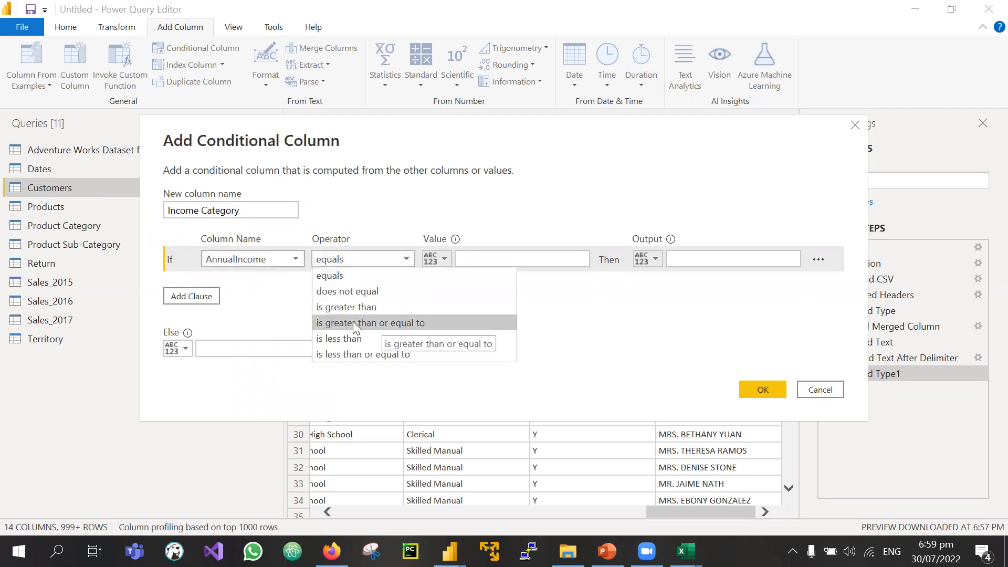
{"action": "left_click", "coordinate": [381, 324]}
{"action": "left_click", "coordinate": [493, 261]}
{"action": "type", "text": "100000"}
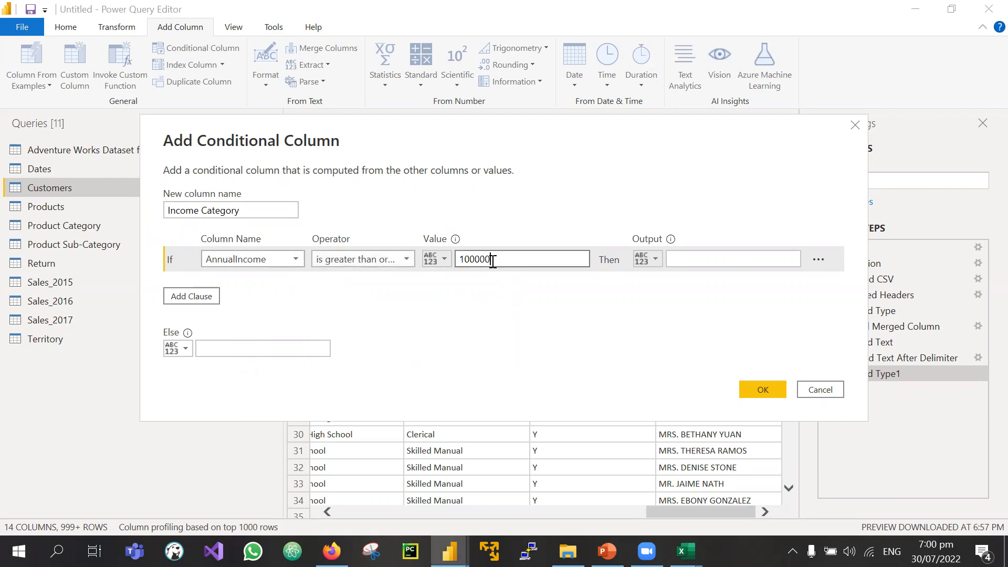
{"action": "left_click", "coordinate": [687, 259]}
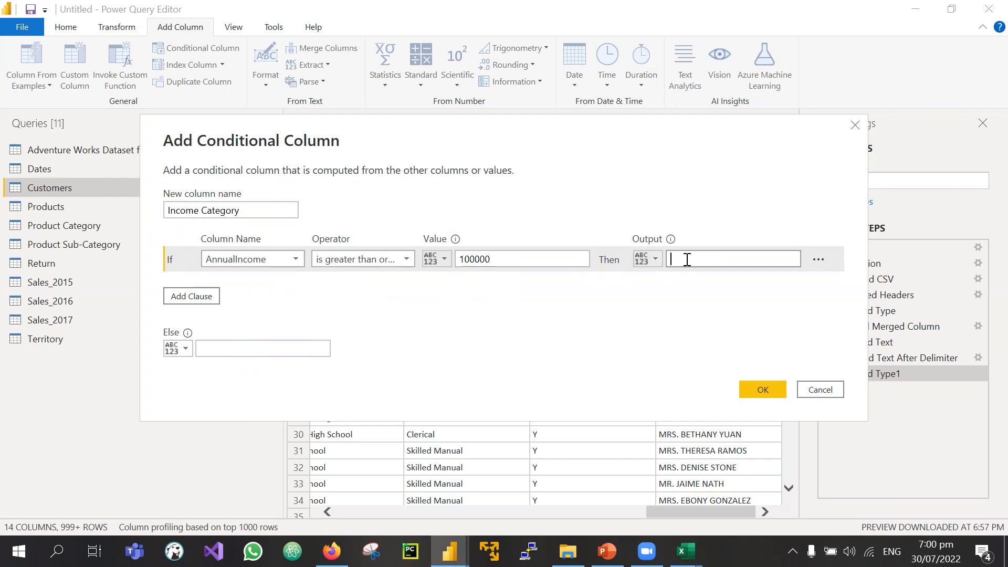
{"action": "type", "text": "High Income"}
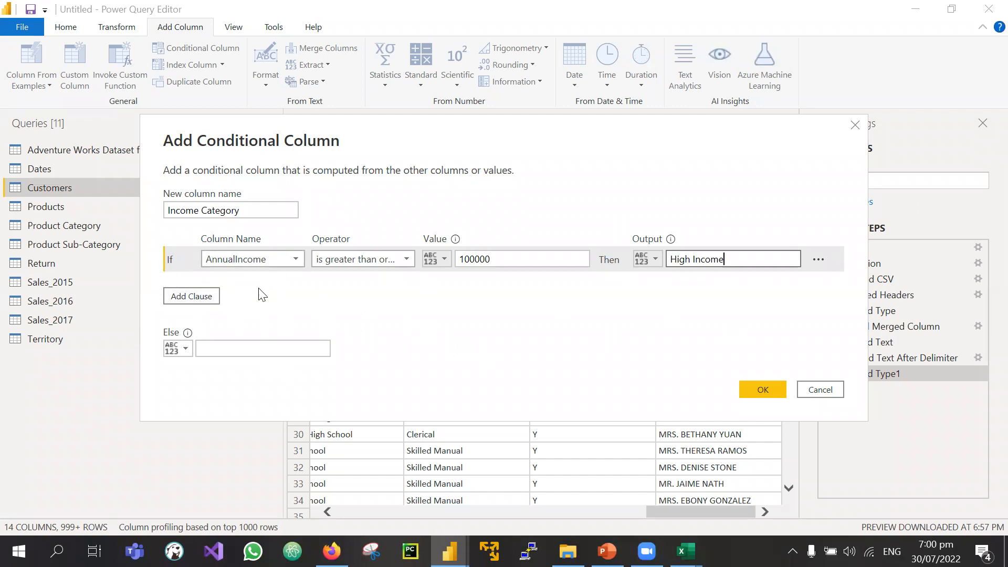
{"action": "left_click", "coordinate": [192, 297]}
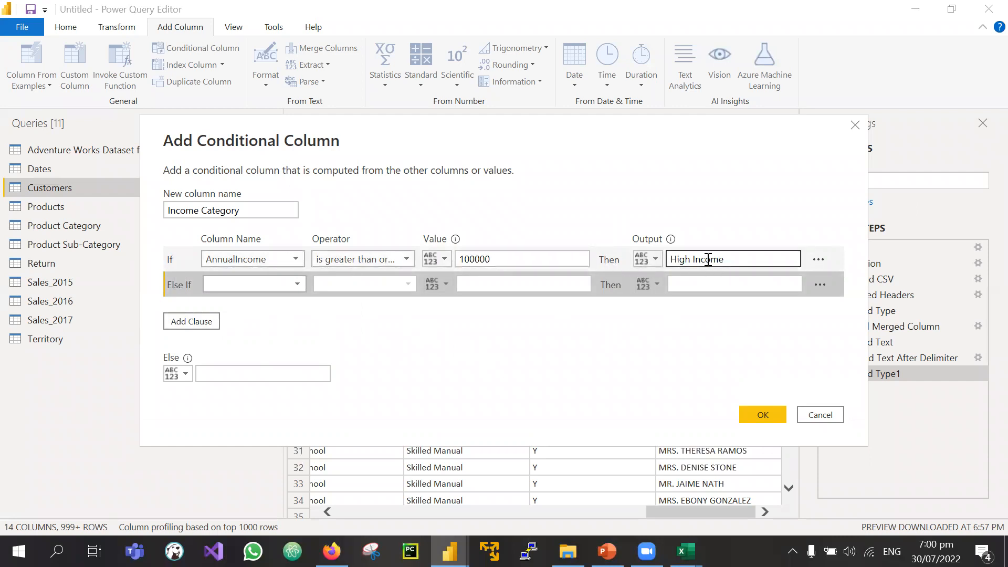
{"action": "left_click_drag", "start_coordinate": [731, 261], "coordinate": [674, 266]}
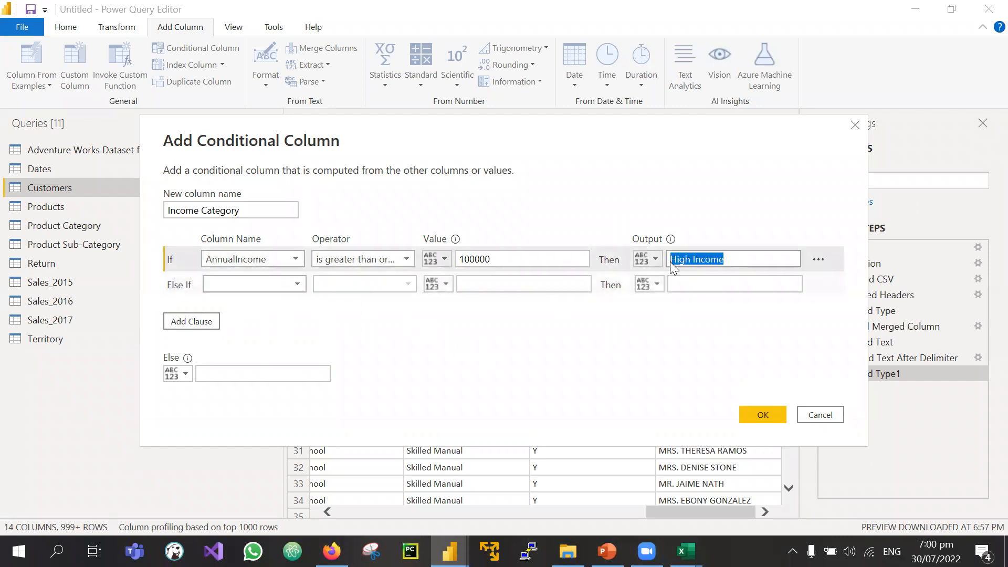
{"action": "left_click", "coordinate": [264, 281]}
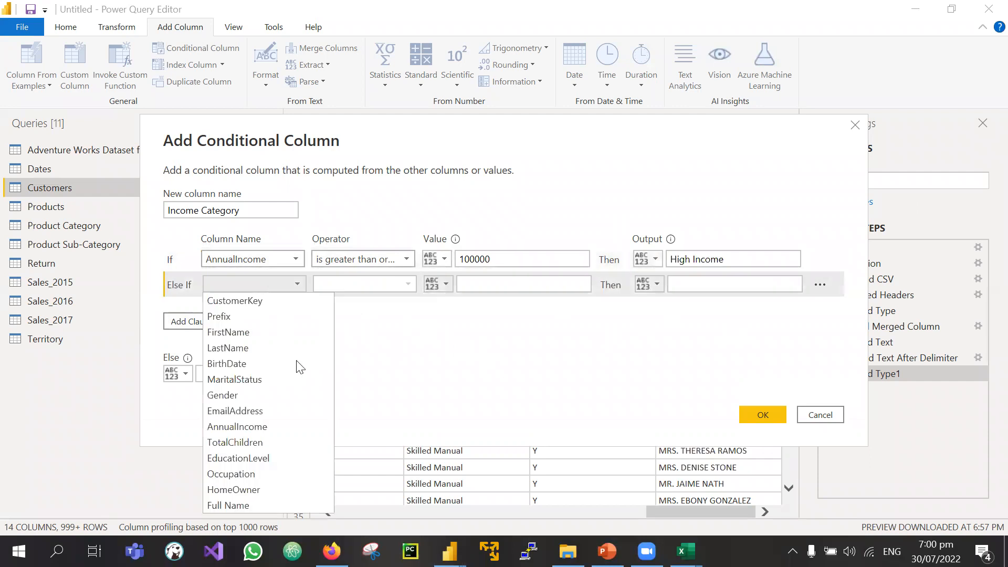
{"action": "left_click", "coordinate": [255, 423]}
{"action": "left_click", "coordinate": [373, 284]}
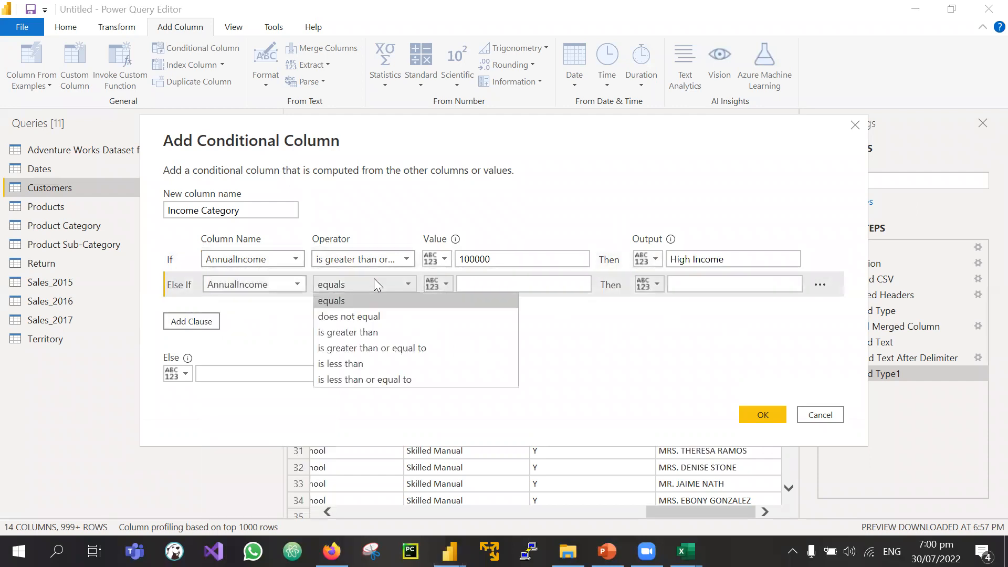
{"action": "left_click", "coordinate": [402, 346]}
{"action": "left_click", "coordinate": [478, 284]}
{"action": "type", "text": "50000"}
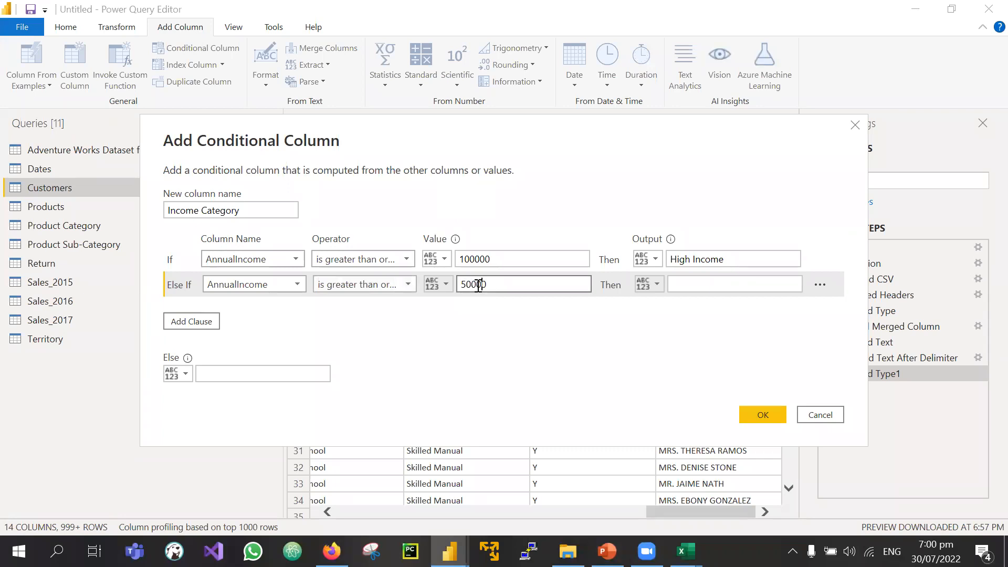
{"action": "left_click_drag", "start_coordinate": [487, 285], "coordinate": [458, 262]}
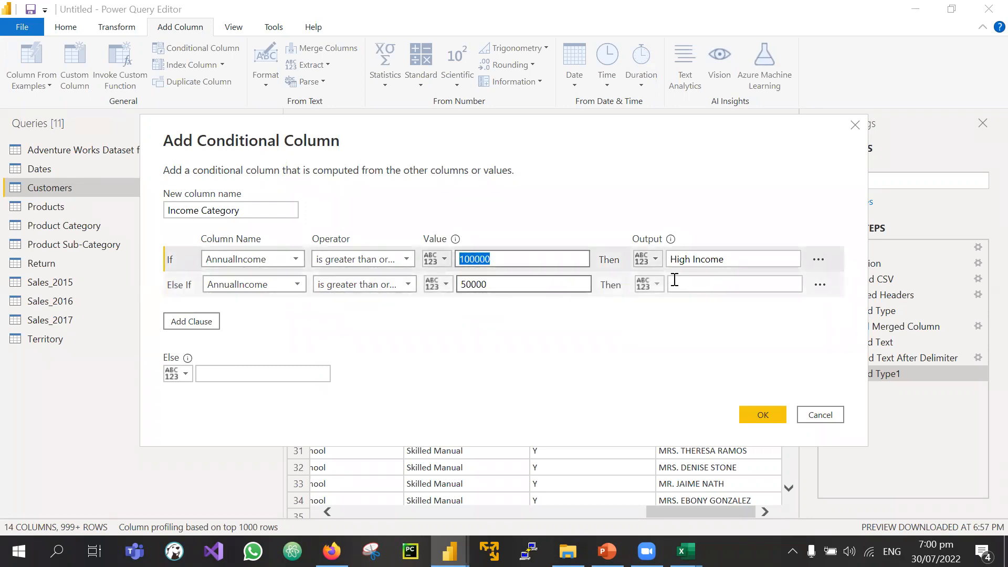
{"action": "left_click", "coordinate": [696, 283]}
{"action": "type", "text": "Medi"}
{"action": "type", "text": "um Income"}
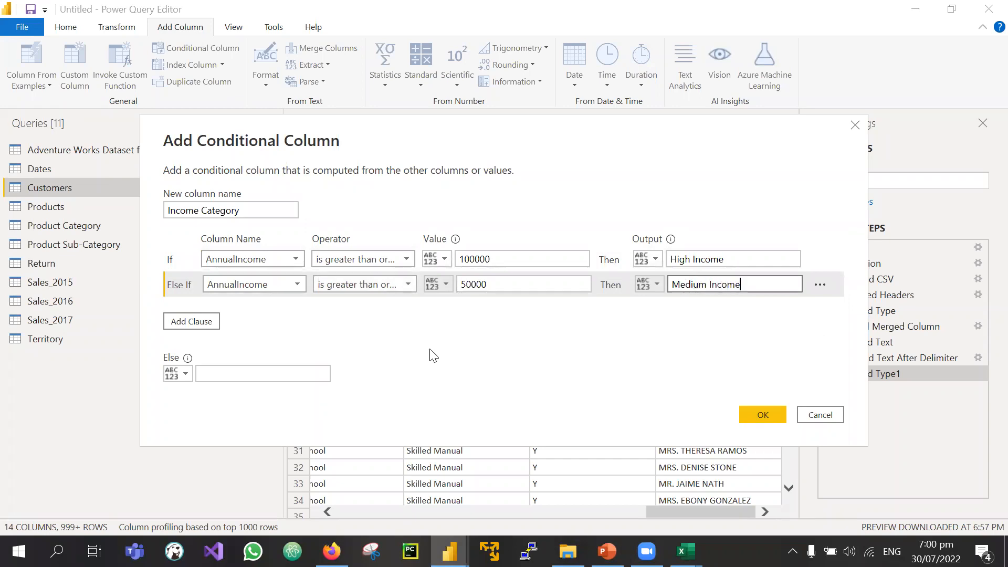
{"action": "left_click", "coordinate": [193, 322]}
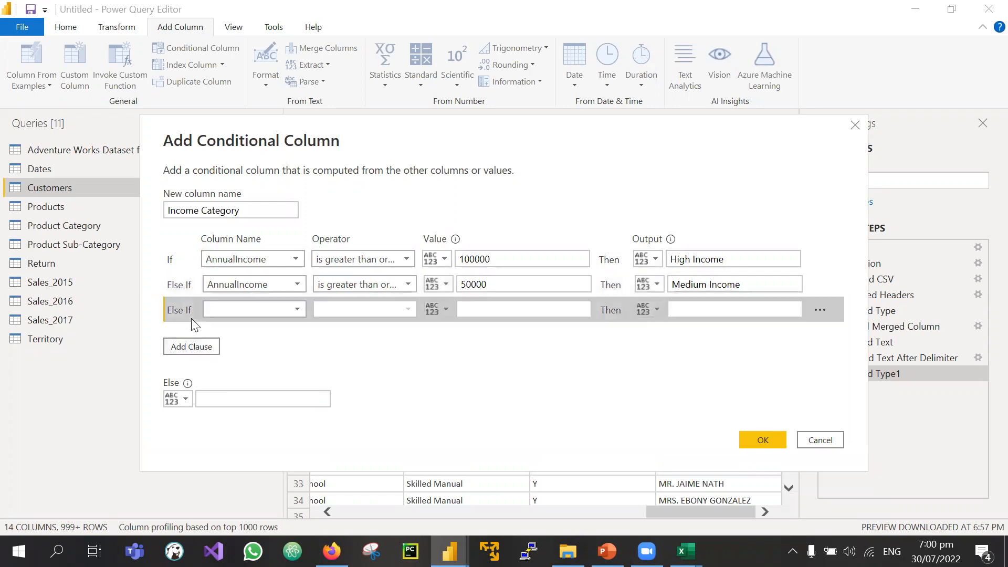
{"action": "key", "text": "Escape"}
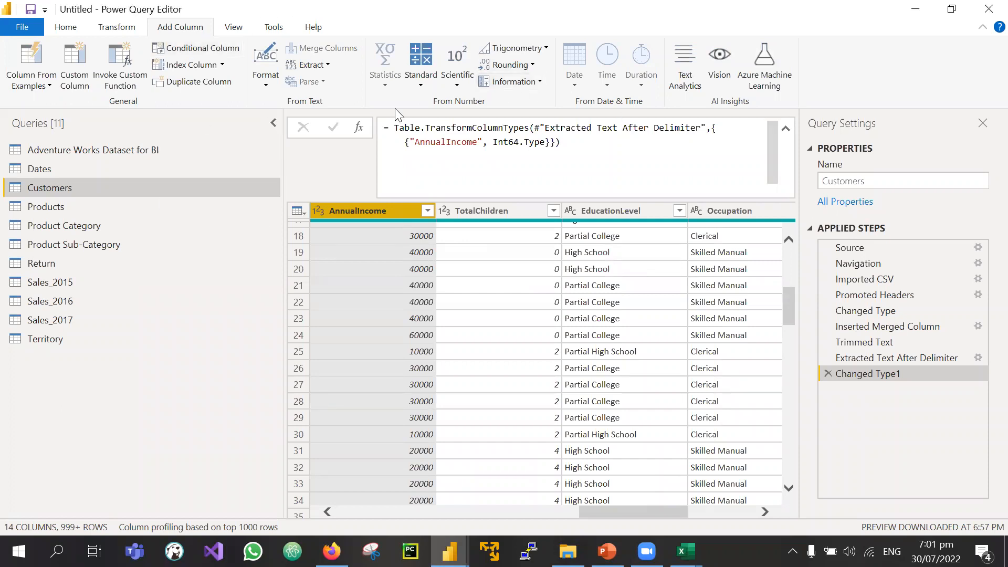
Step: Start a conditional column named Income Category where AnnualIncome ≥ 100000 outputs High Income
{"action": "left_click", "coordinate": [167, 45]}
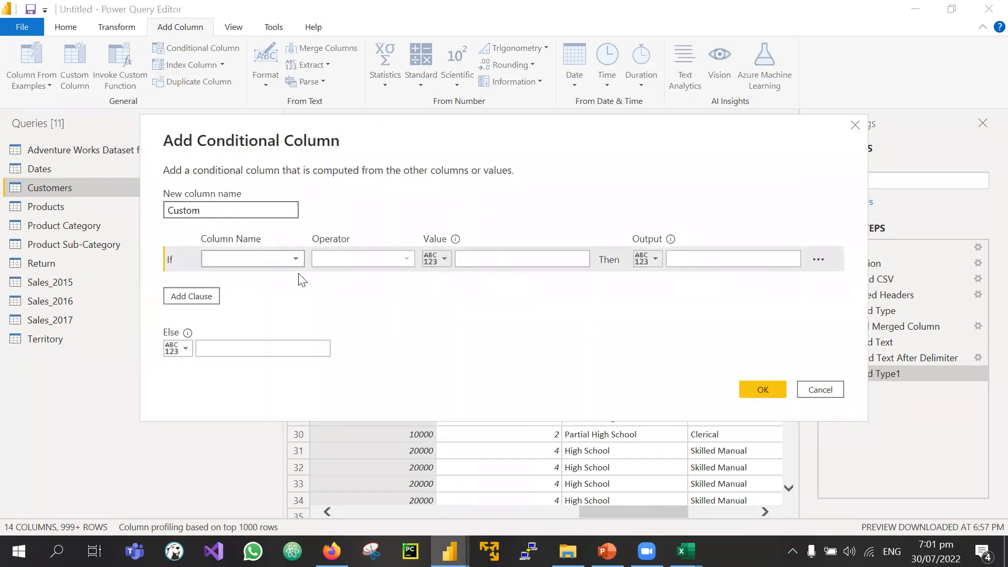
{"action": "type", "text": "Income C"}
{"action": "left_click", "coordinate": [220, 255]}
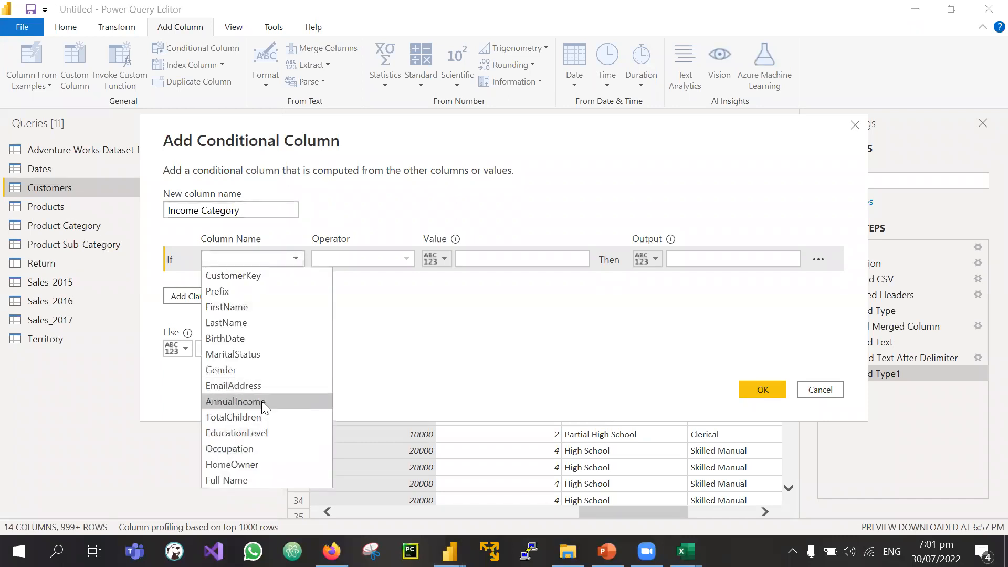
{"action": "left_click", "coordinate": [262, 401]}
{"action": "left_click", "coordinate": [386, 261]}
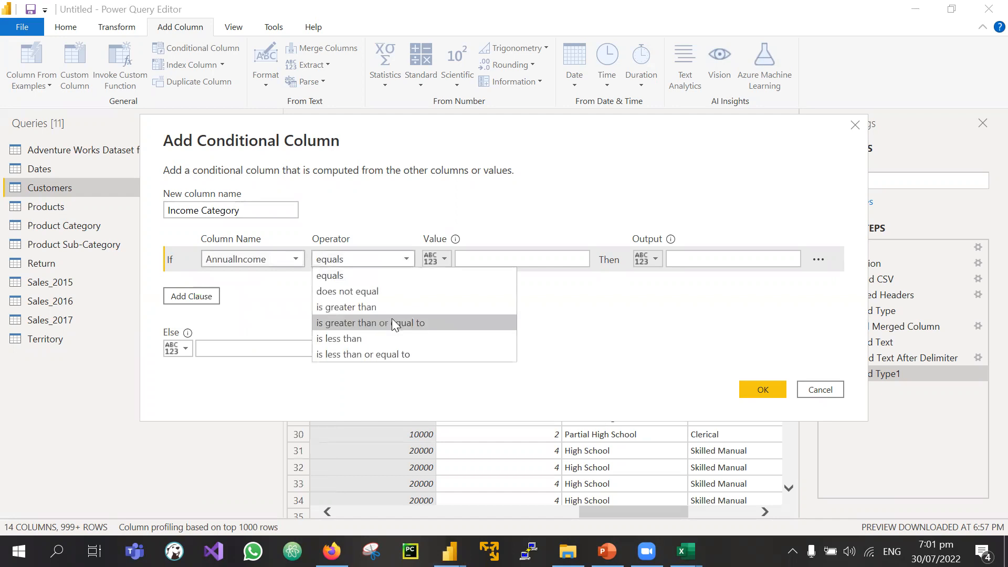
{"action": "left_click", "coordinate": [421, 322]}
{"action": "left_click", "coordinate": [466, 259]}
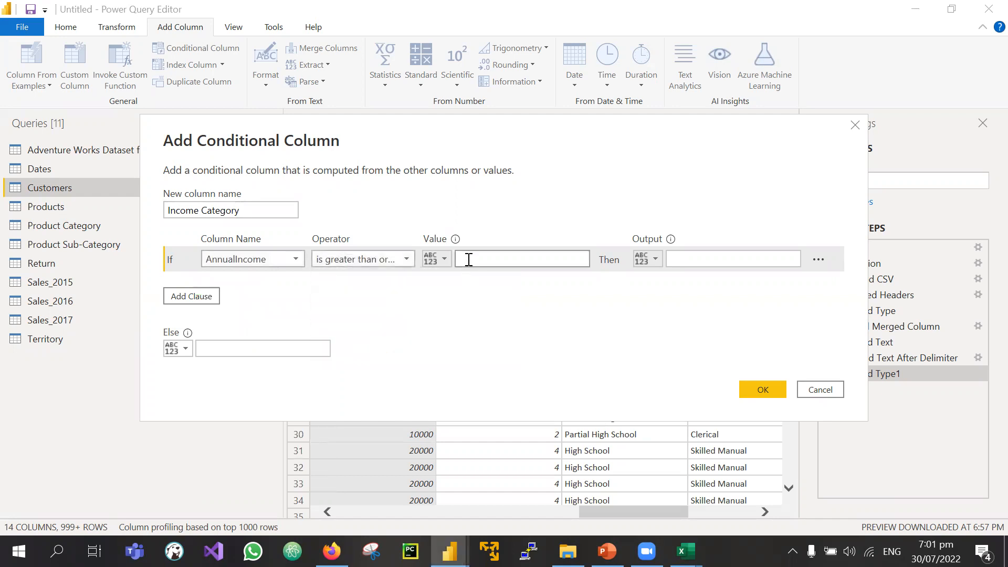
{"action": "type", "text": "100000"}
{"action": "left_click", "coordinate": [695, 263]}
{"action": "type", "text": "High Income"}
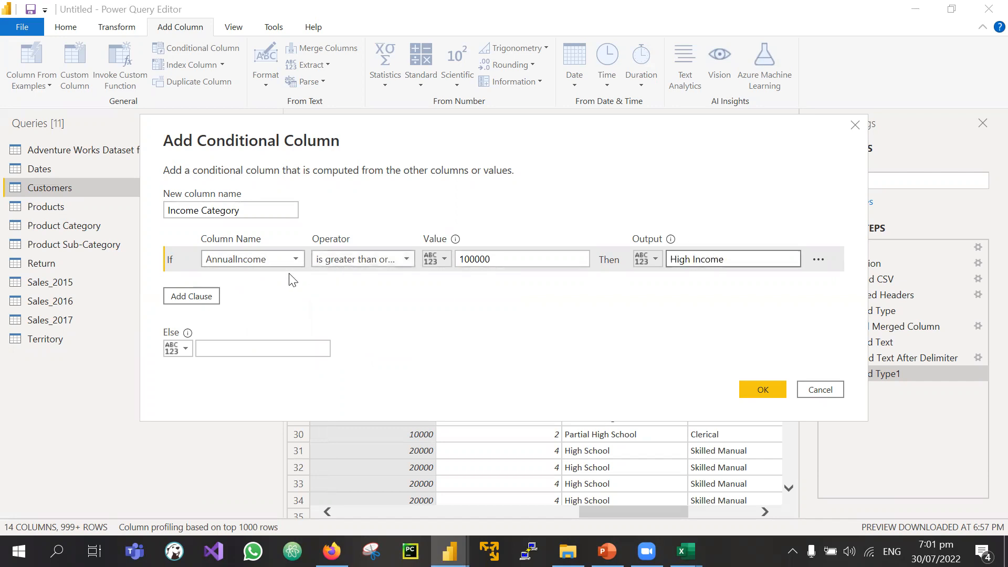
Step: Add an Else If clause for AnnualIncome ≥ 50000 giving Medium Income, with Else Low Income
{"action": "left_click", "coordinate": [198, 295]}
{"action": "left_click", "coordinate": [255, 288]}
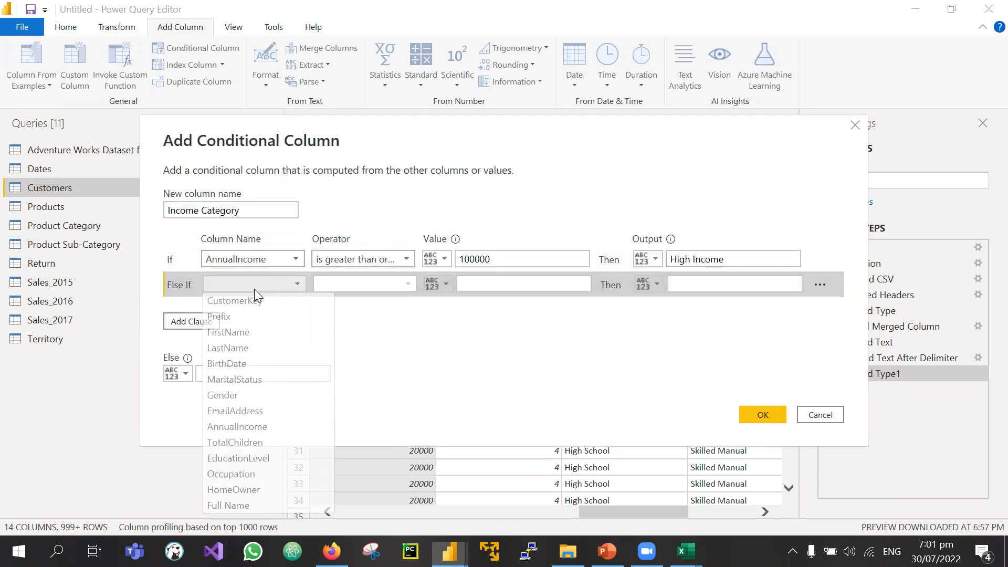
{"action": "left_click", "coordinate": [258, 426]}
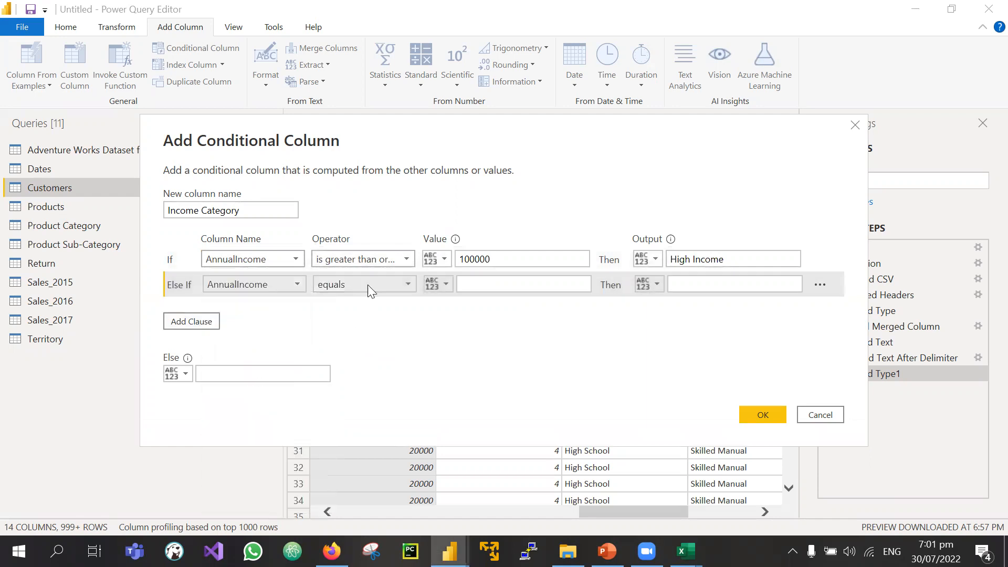
{"action": "left_click", "coordinate": [372, 284]}
{"action": "left_click", "coordinate": [415, 348]}
{"action": "left_click", "coordinate": [489, 280]}
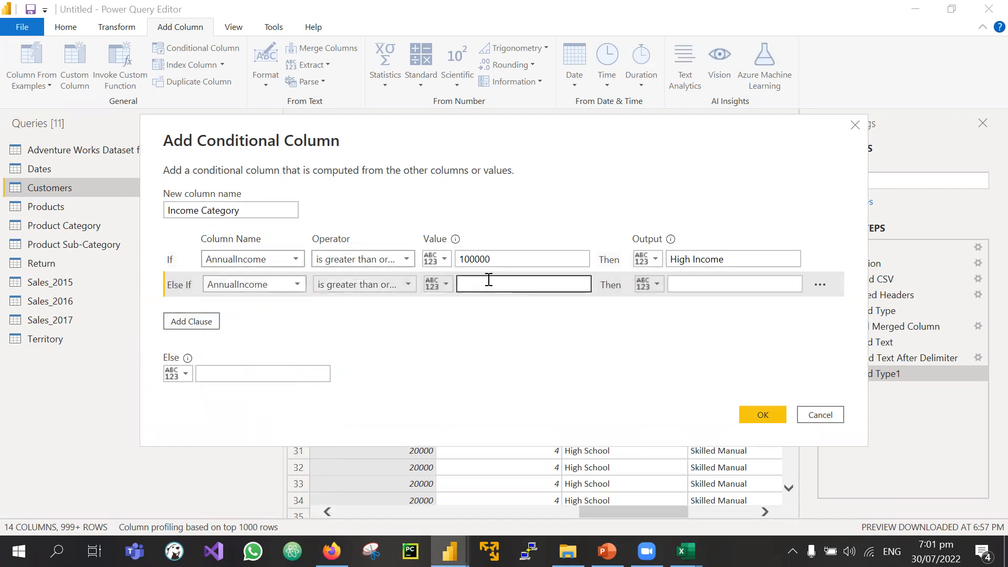
{"action": "type", "text": "50000"}
{"action": "left_click", "coordinate": [691, 283]}
{"action": "type", "text": "m"}
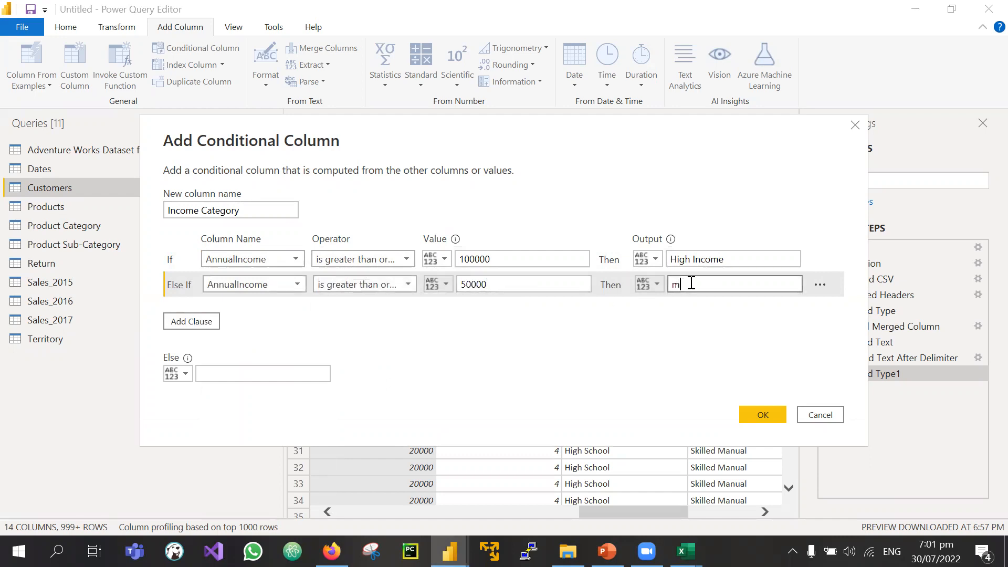
{"action": "type", "text": "edium Income"}
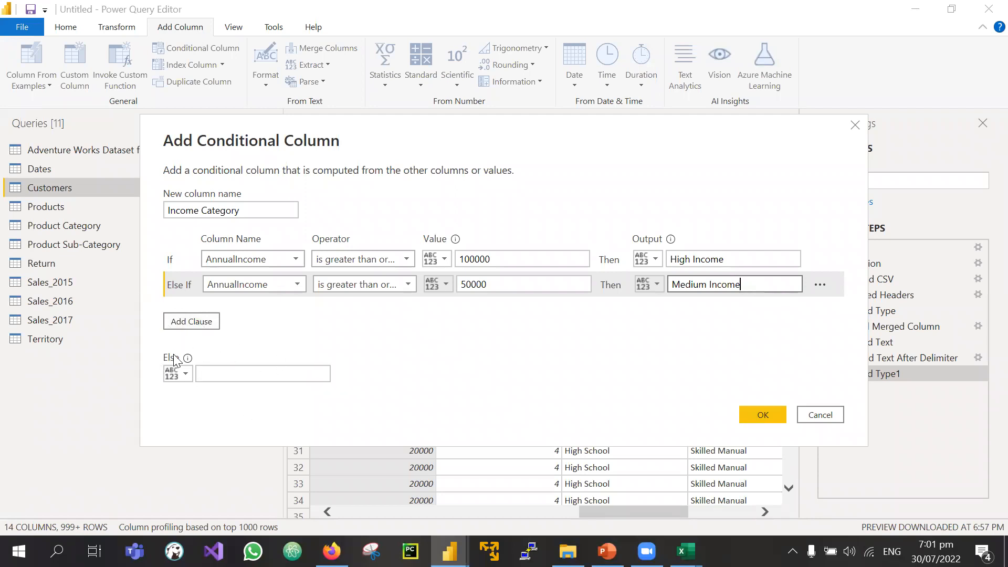
{"action": "left_click", "coordinate": [242, 377]}
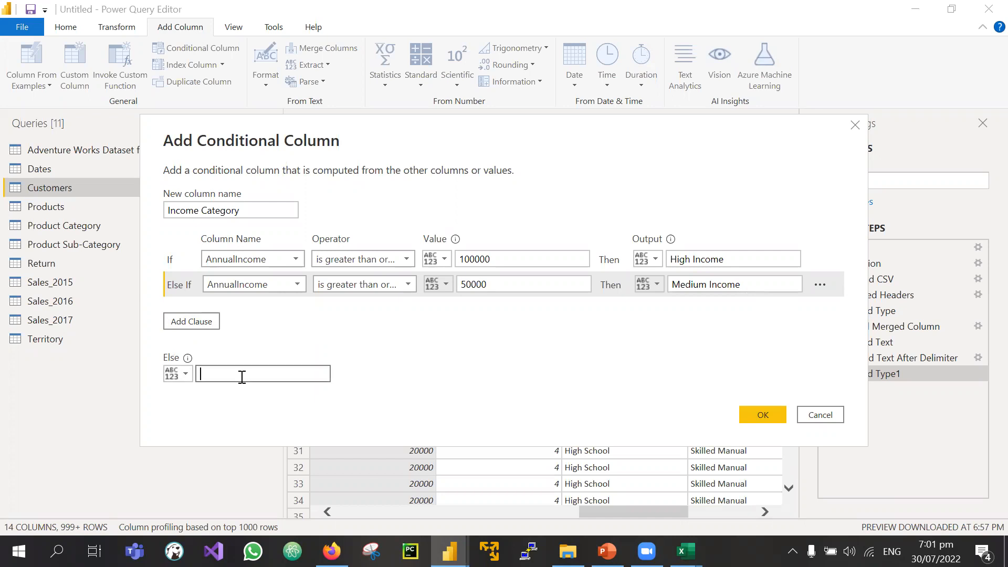
{"action": "type", "text": "Low Income"}
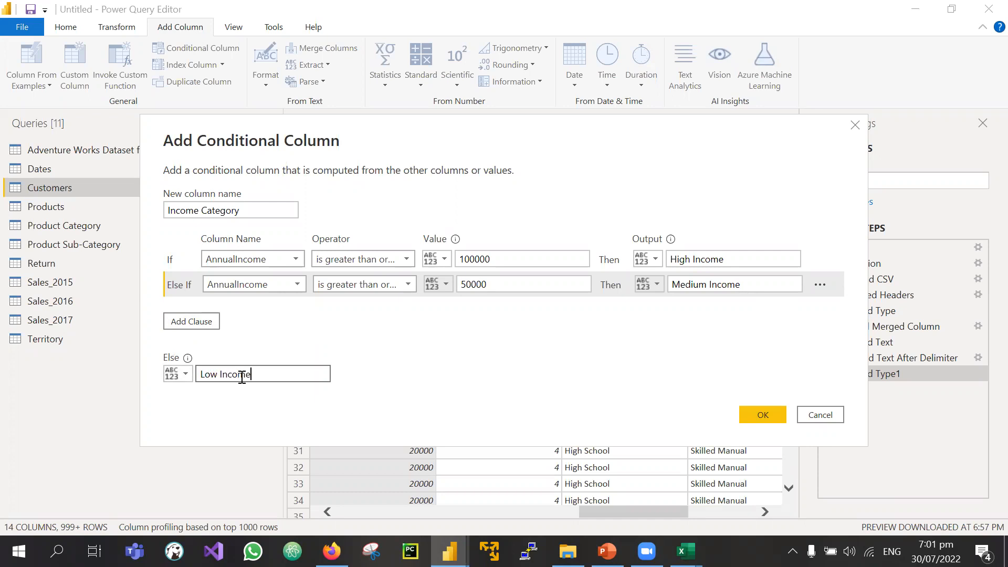
Step: Confirm the conditional column and scroll the grid to review the new Income Category values
{"action": "left_click", "coordinate": [754, 419]}
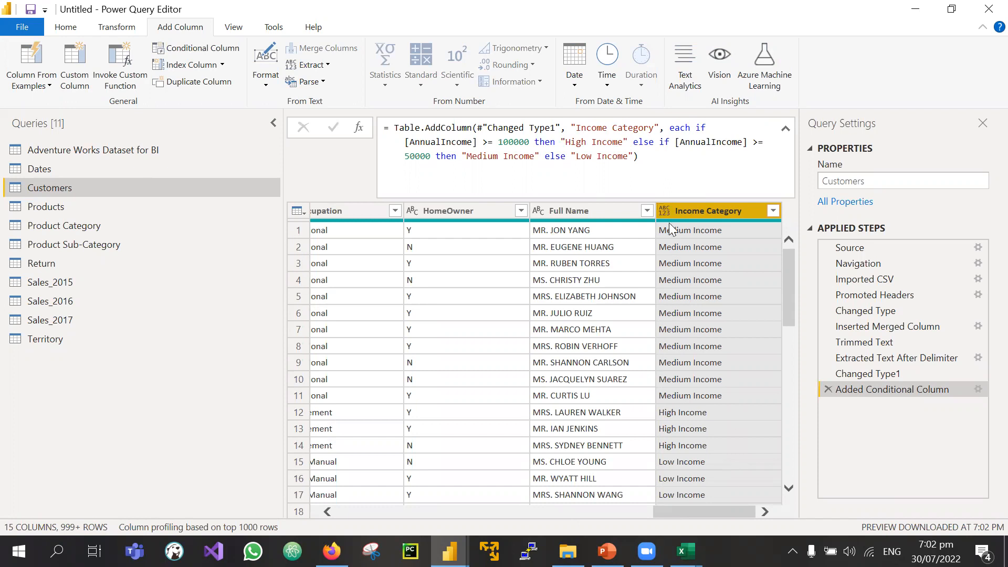
{"action": "scroll", "coordinate": [677, 367], "scroll_direction": "down", "scroll_amount": 3}
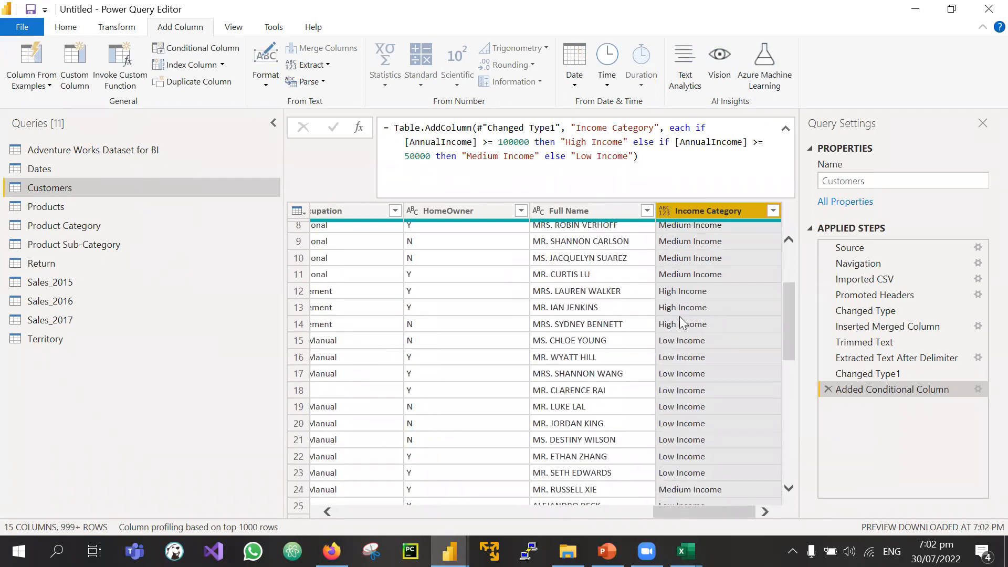
{"action": "scroll", "coordinate": [681, 322], "scroll_direction": "left", "scroll_amount": 2}
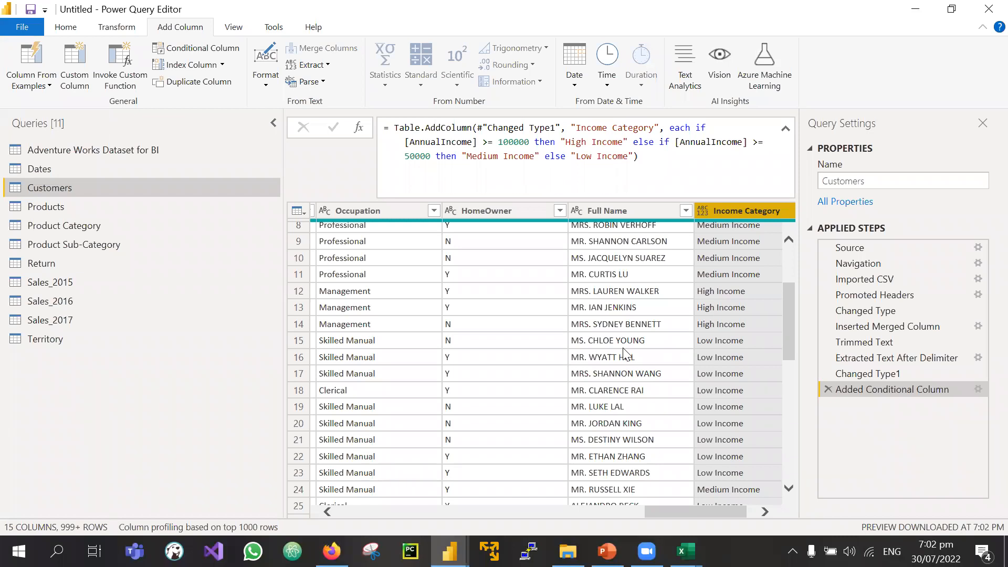
{"action": "scroll", "coordinate": [623, 350], "scroll_direction": "right", "scroll_amount": 2}
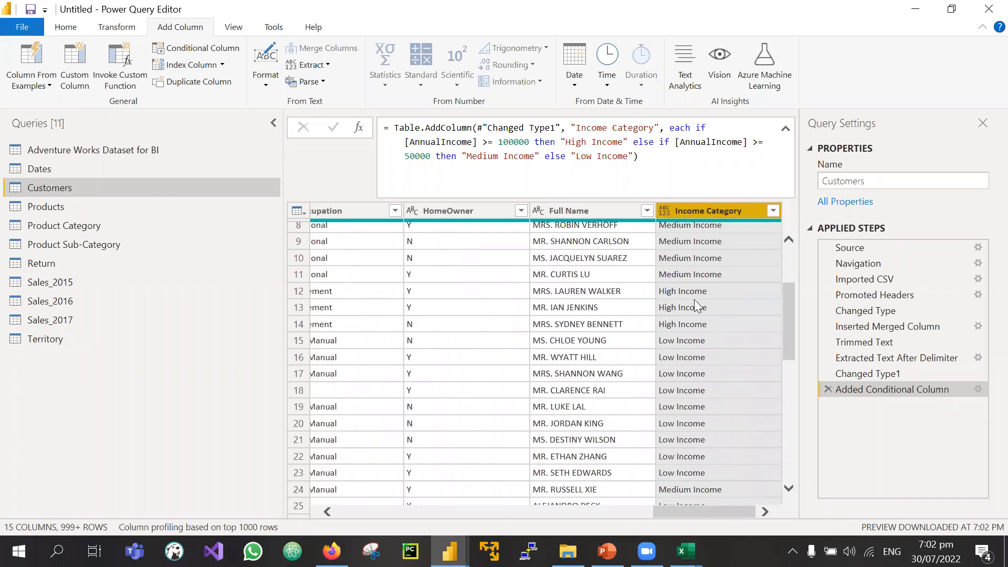
Step: Filter the Income Category column to keep only High Income rows and review the results
{"action": "left_click", "coordinate": [773, 211]}
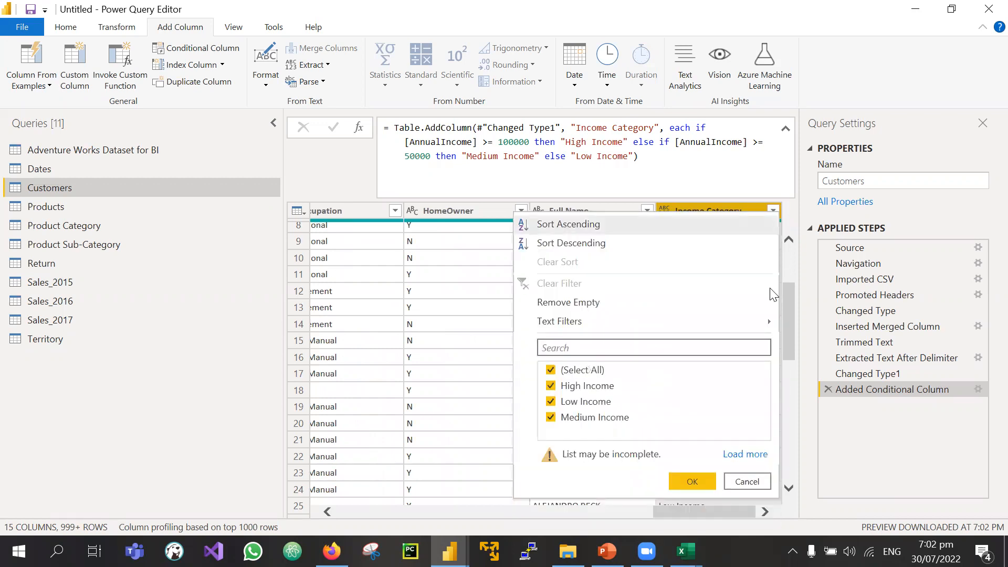
{"action": "left_click", "coordinate": [550, 371]}
{"action": "left_click", "coordinate": [550, 386]}
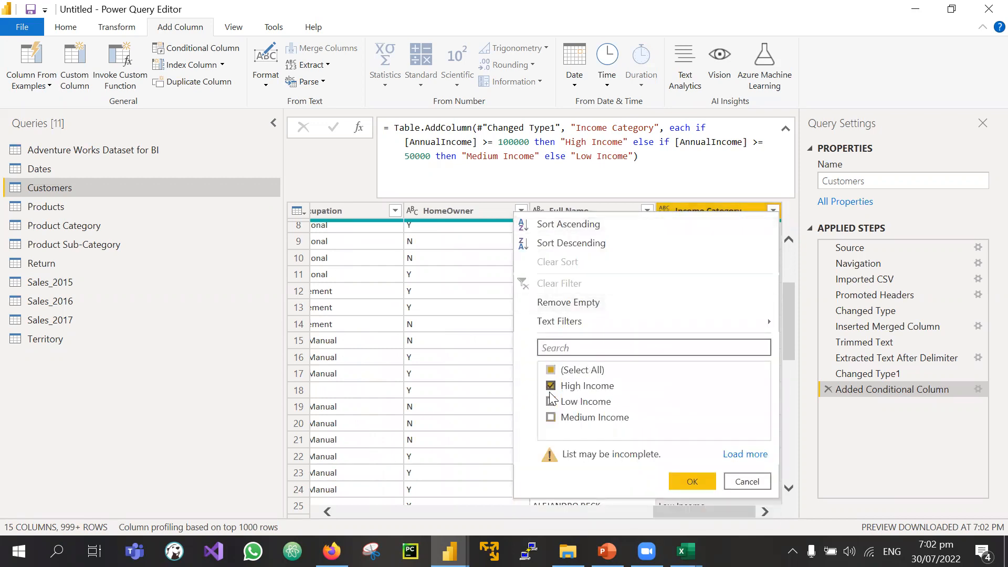
{"action": "left_click", "coordinate": [691, 481]}
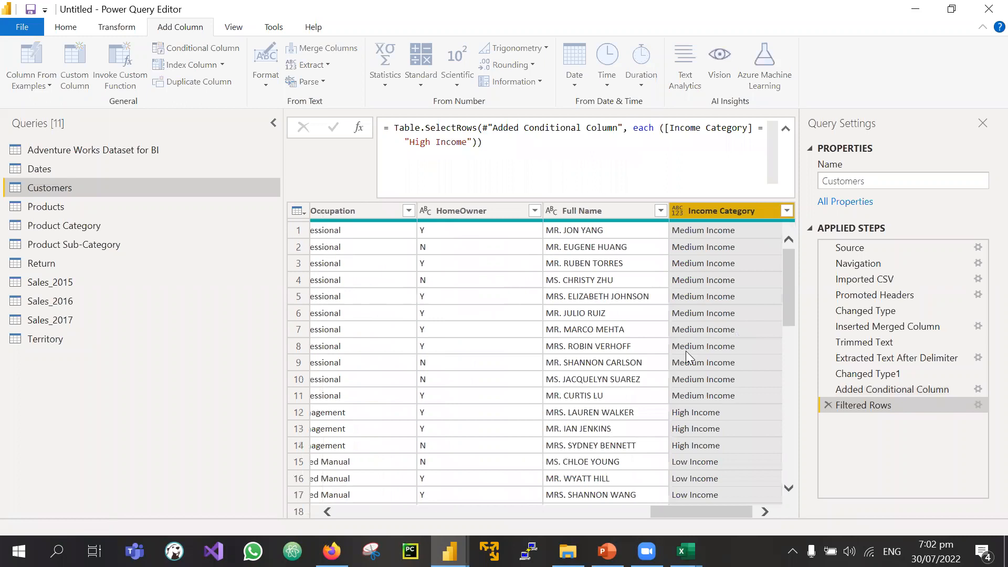
{"action": "scroll", "coordinate": [708, 400], "scroll_direction": "left", "scroll_amount": 5}
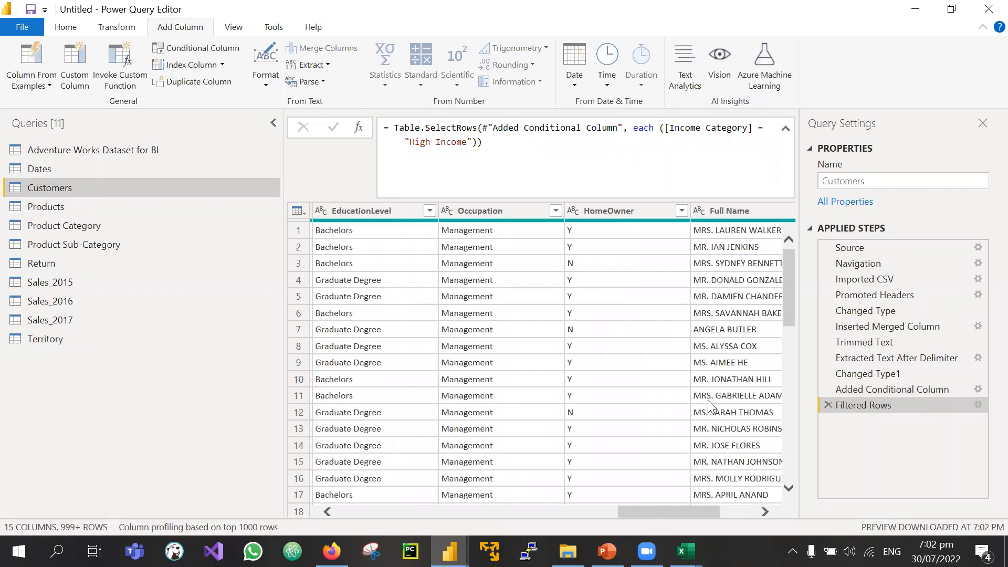
{"action": "scroll", "coordinate": [711, 407], "scroll_direction": "right", "scroll_amount": 5}
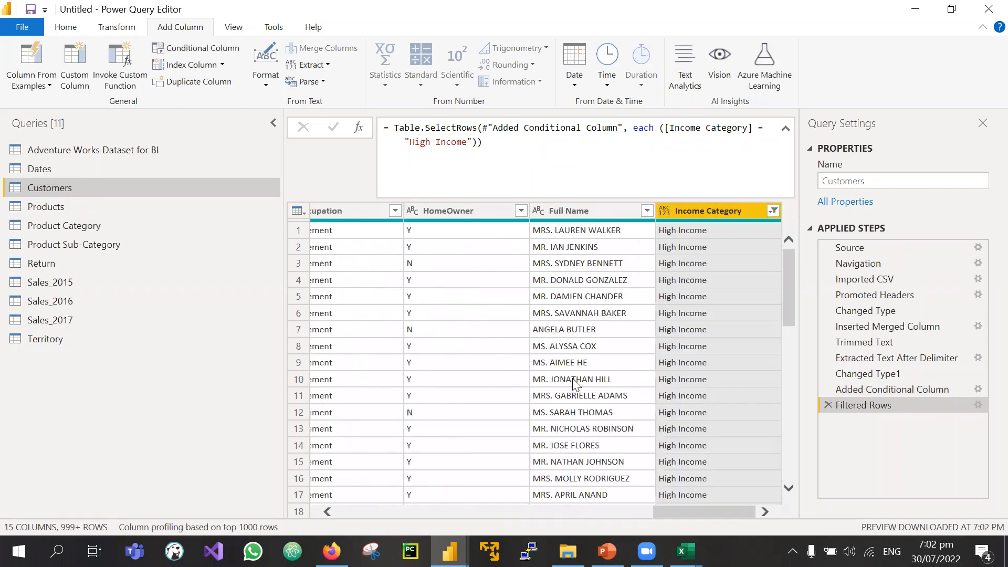
{"action": "scroll", "coordinate": [574, 380], "scroll_direction": "left", "scroll_amount": 2}
{"action": "scroll", "coordinate": [575, 380], "scroll_direction": "right", "scroll_amount": 2}
{"action": "scroll", "coordinate": [574, 380], "scroll_direction": "left", "scroll_amount": 4}
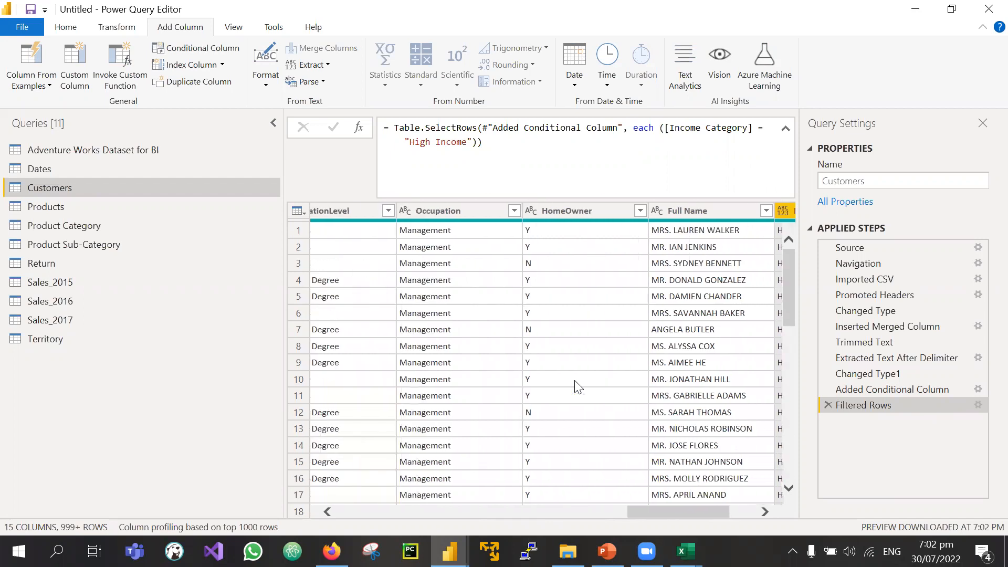
{"action": "scroll", "coordinate": [574, 380], "scroll_direction": "left", "scroll_amount": 2}
{"action": "scroll", "coordinate": [702, 283], "scroll_direction": "right", "scroll_amount": 6}
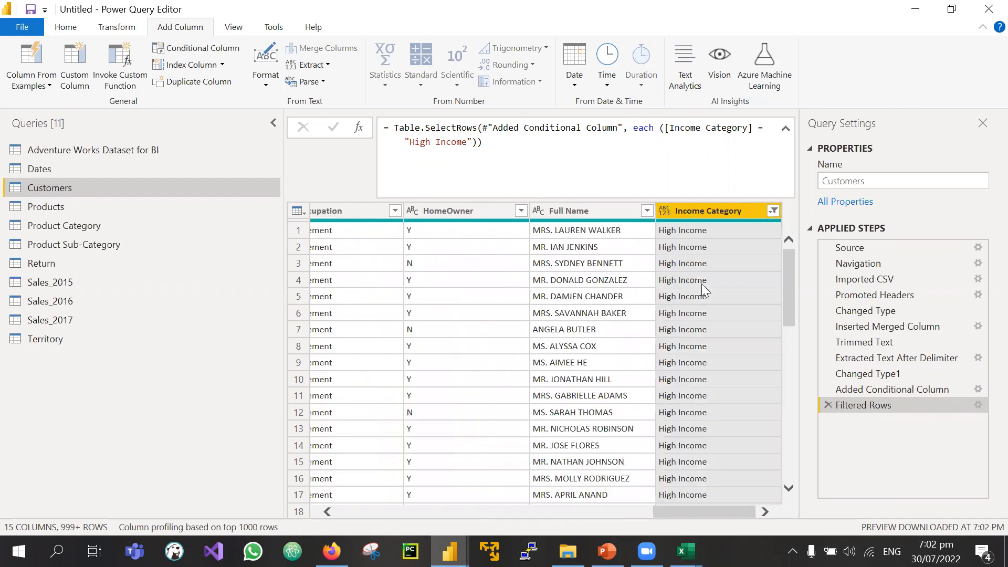
{"action": "scroll", "coordinate": [686, 246], "scroll_direction": "left", "scroll_amount": 6}
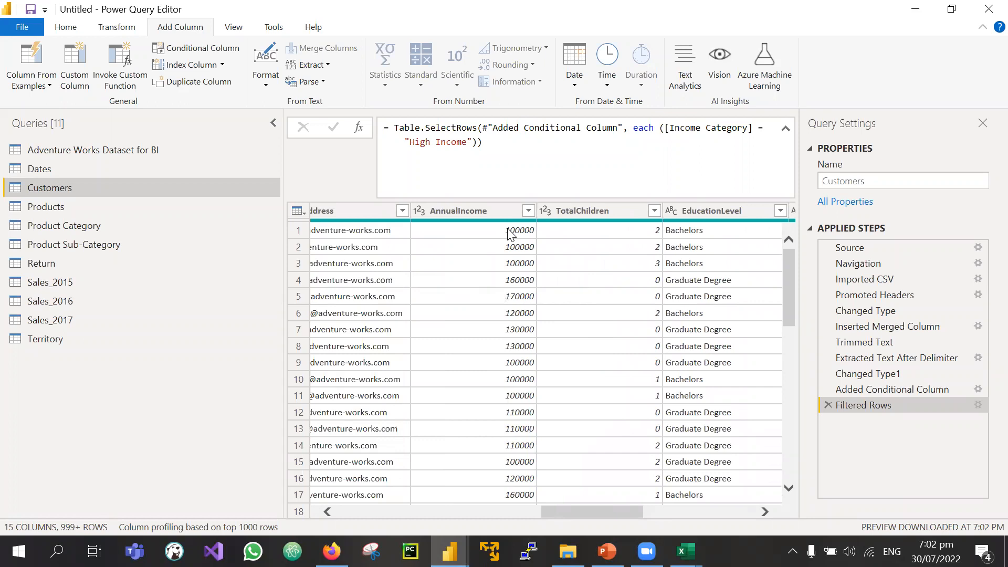
{"action": "scroll", "coordinate": [510, 235], "scroll_direction": "right", "scroll_amount": 6}
{"action": "left_click", "coordinate": [667, 214]}
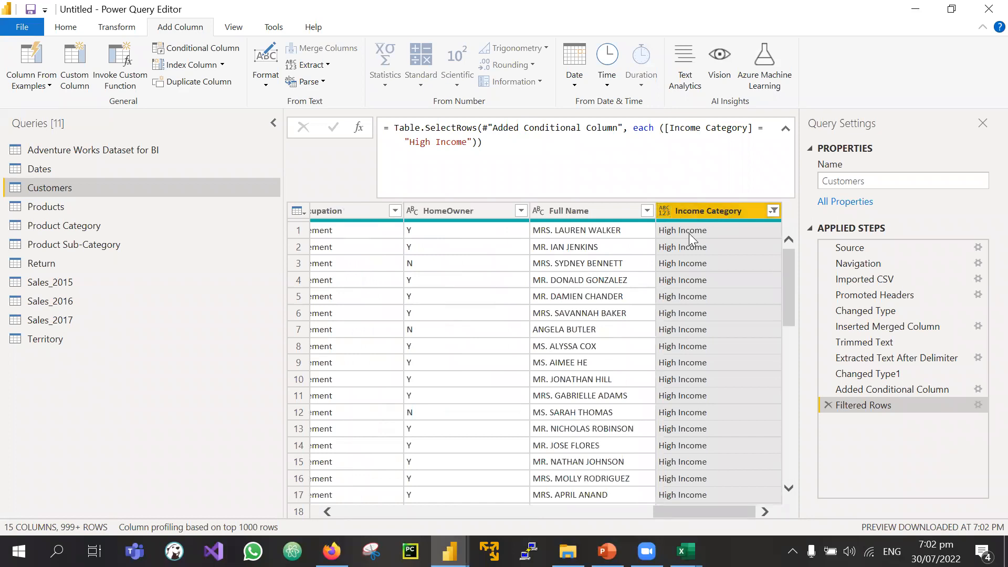
{"action": "scroll", "coordinate": [678, 381], "scroll_direction": "down", "scroll_amount": 11}
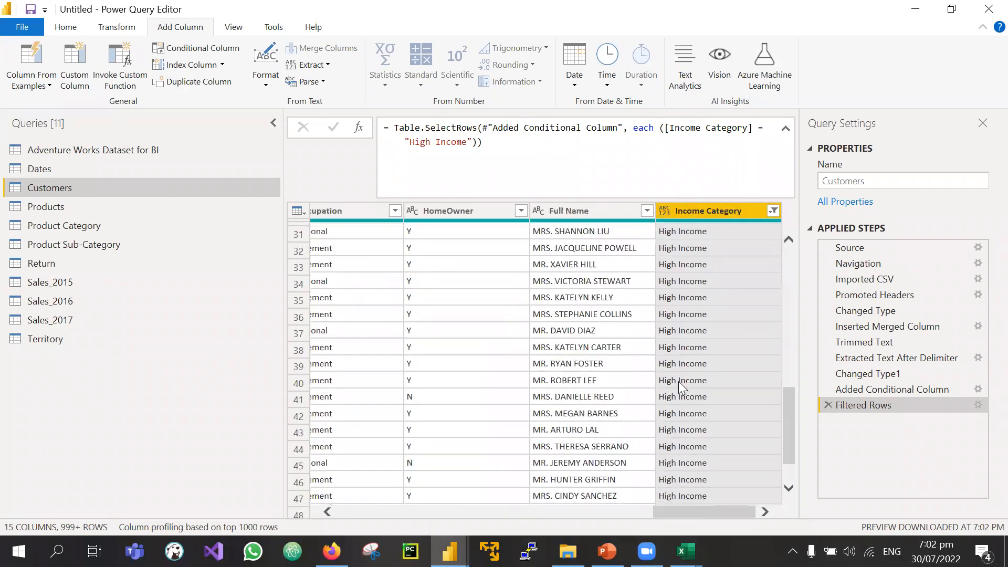
{"action": "scroll", "coordinate": [678, 381], "scroll_direction": "up", "scroll_amount": 11}
{"action": "scroll", "coordinate": [679, 381], "scroll_direction": "left", "scroll_amount": 10}
{"action": "scroll", "coordinate": [678, 382], "scroll_direction": "right", "scroll_amount": 7}
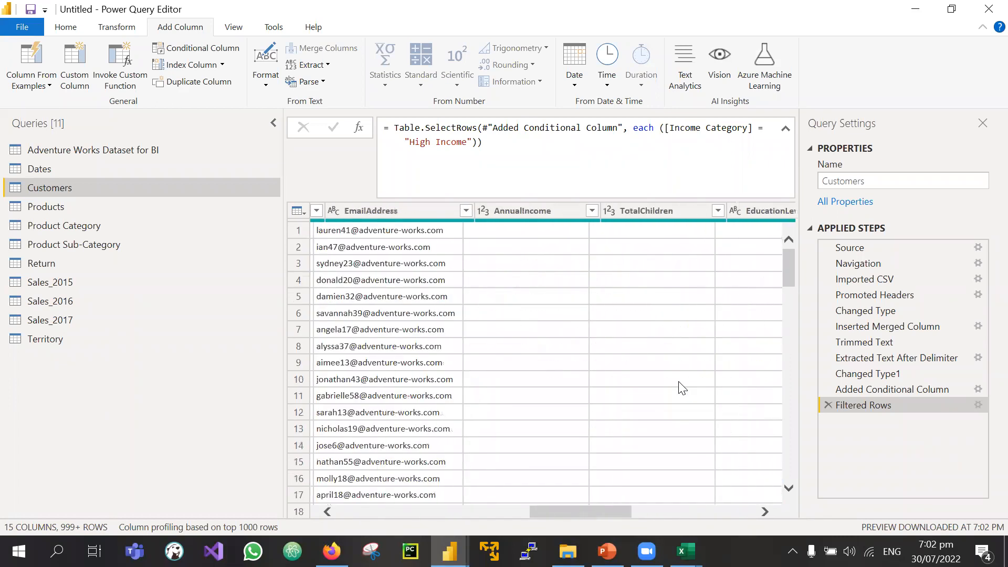
{"action": "scroll", "coordinate": [681, 388], "scroll_direction": "left", "scroll_amount": 3}
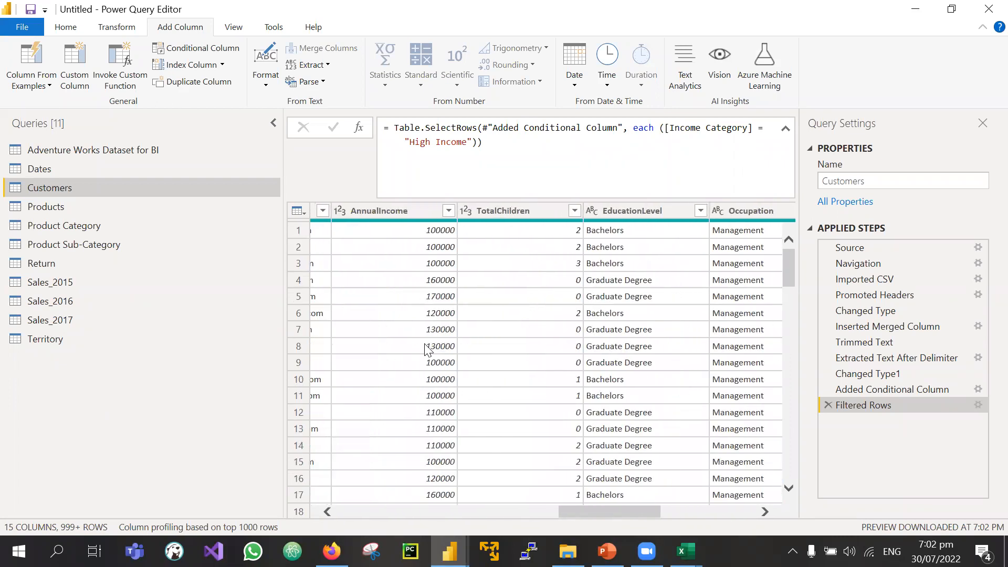
{"action": "left_click", "coordinate": [447, 347]}
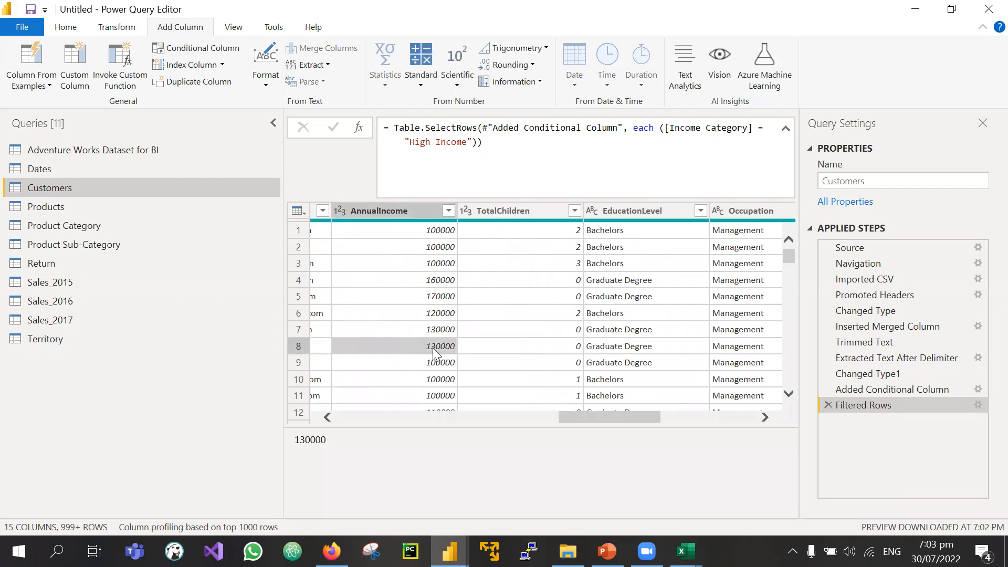
{"action": "scroll", "coordinate": [467, 359], "scroll_direction": "right", "scroll_amount": 5}
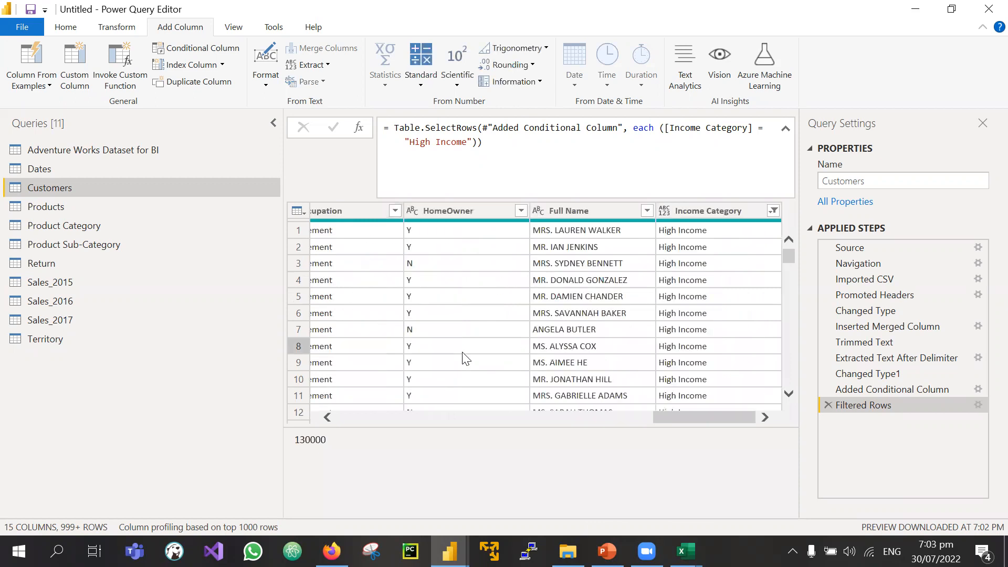
{"action": "left_click", "coordinate": [682, 348]}
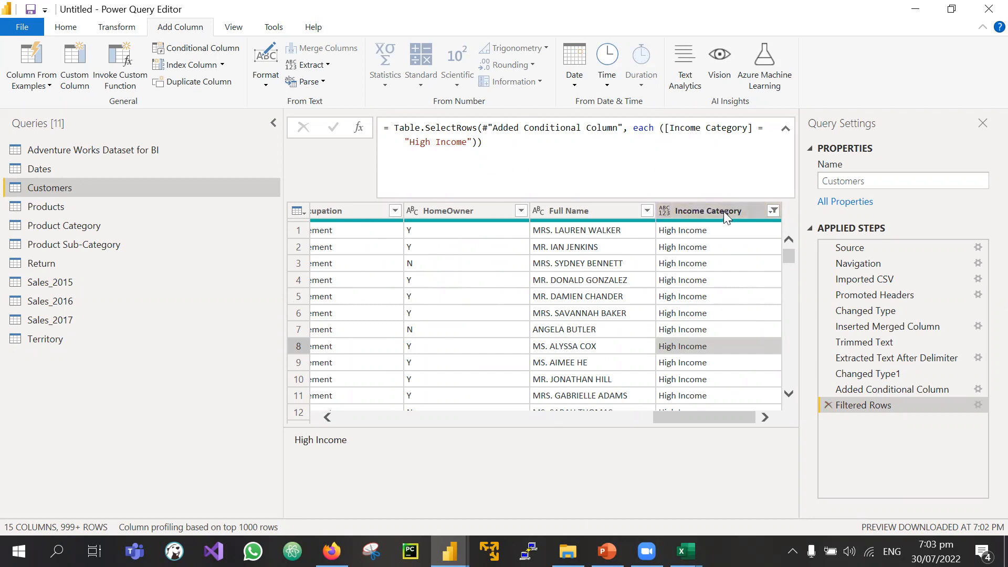
{"action": "left_click", "coordinate": [773, 211]}
{"action": "left_click", "coordinate": [773, 210]}
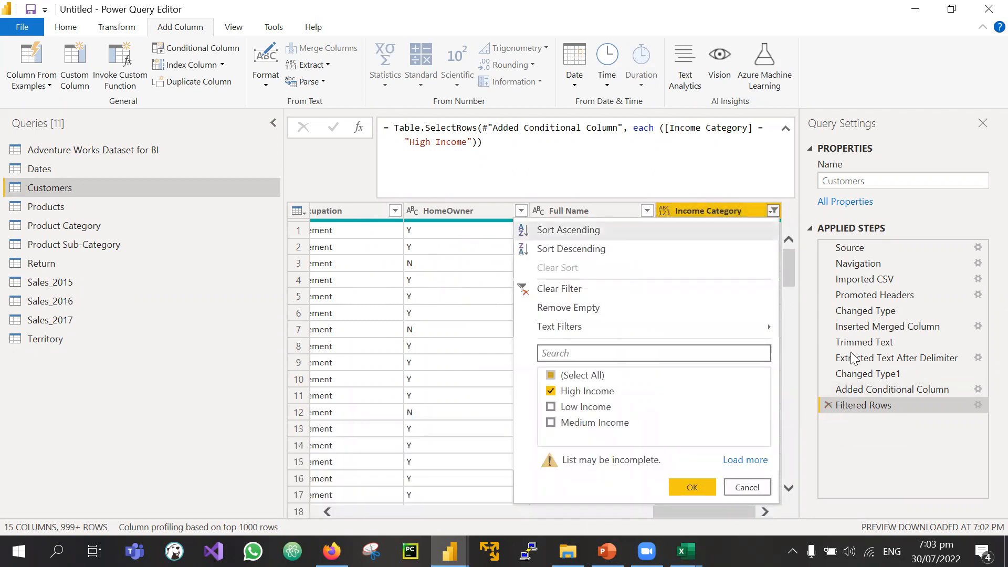
{"action": "left_click", "coordinate": [872, 425]}
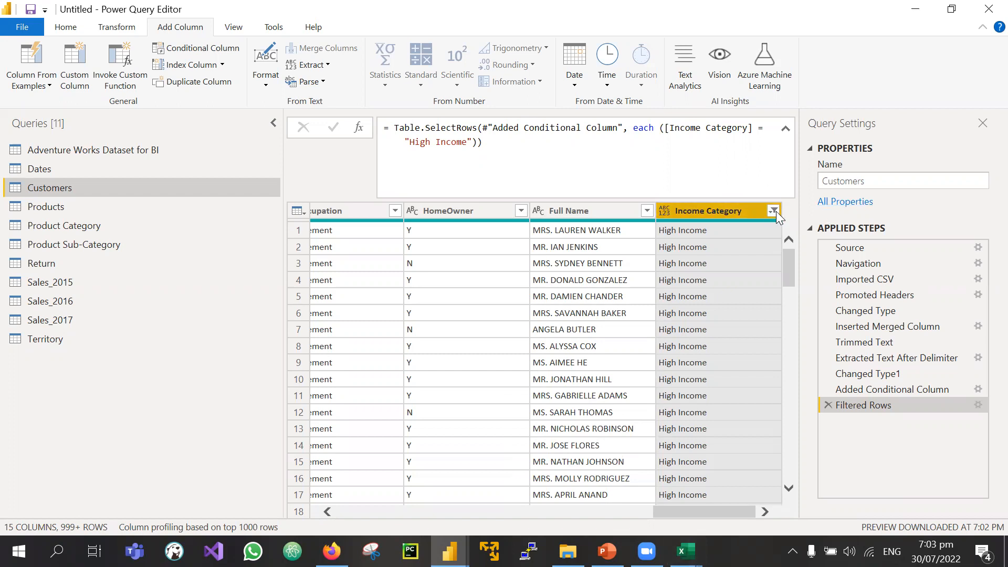
{"action": "left_click", "coordinate": [685, 551]}
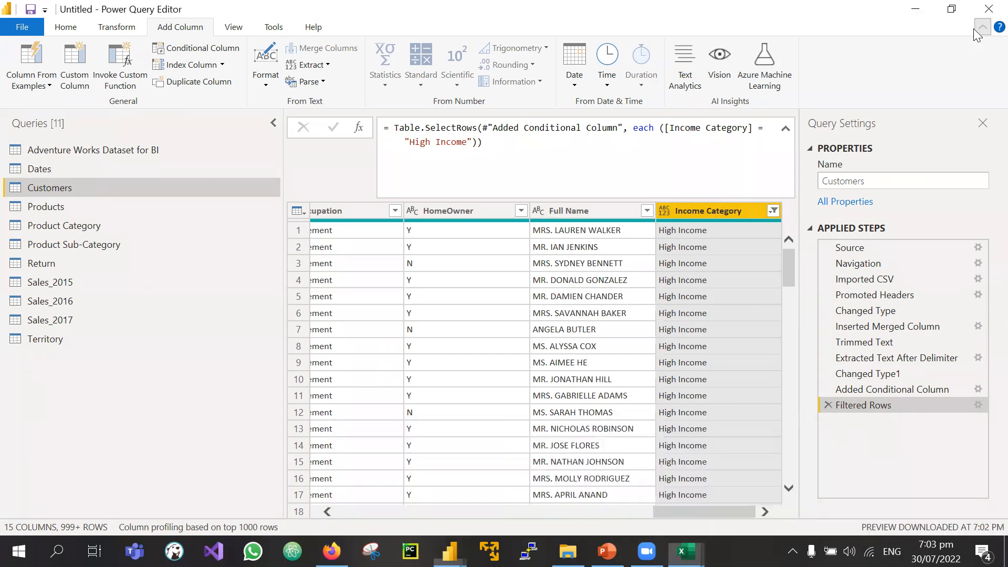
{"action": "left_click", "coordinate": [975, 29]}
{"action": "left_click", "coordinate": [980, 28]}
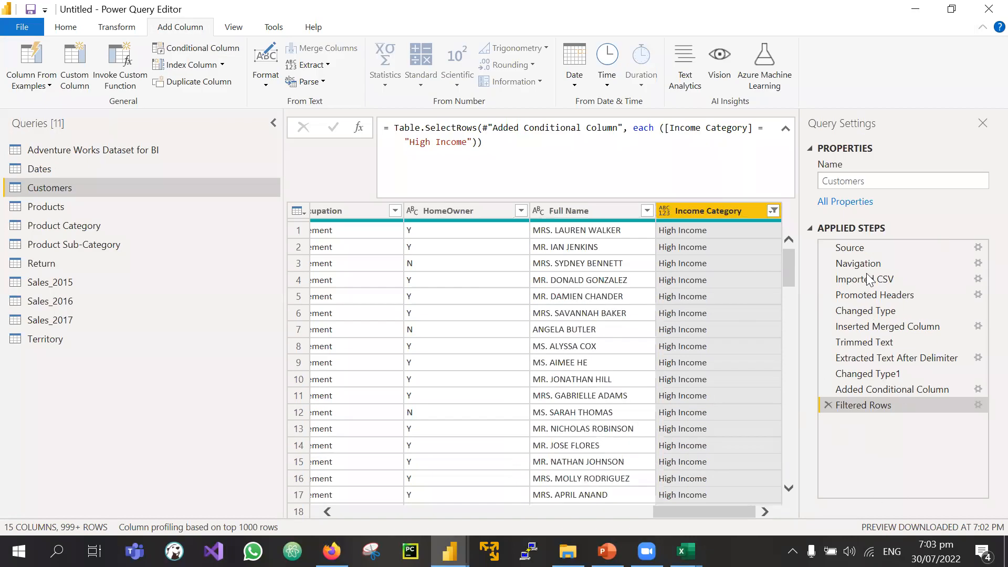
{"action": "left_click", "coordinate": [67, 28]}
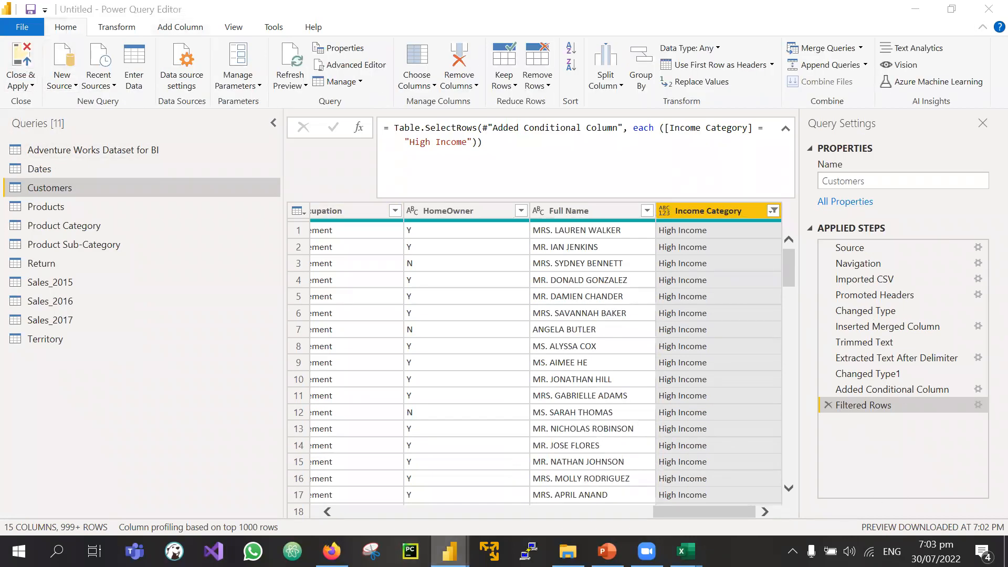
{"action": "mouse_move", "coordinate": [449, 552]}
{"action": "left_click", "coordinate": [394, 491]}
{"action": "left_click", "coordinate": [16, 145]}
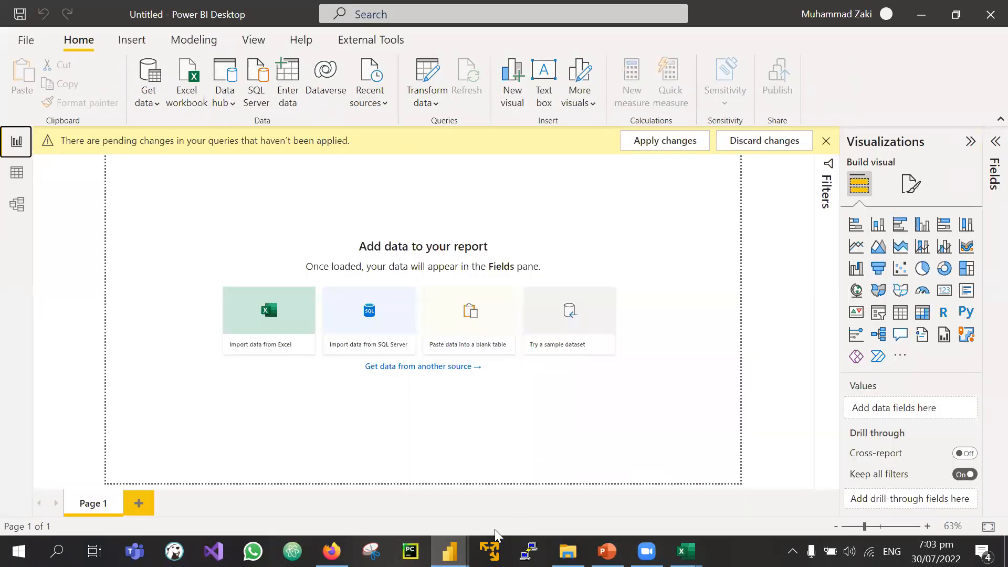
{"action": "left_click", "coordinate": [497, 512]}
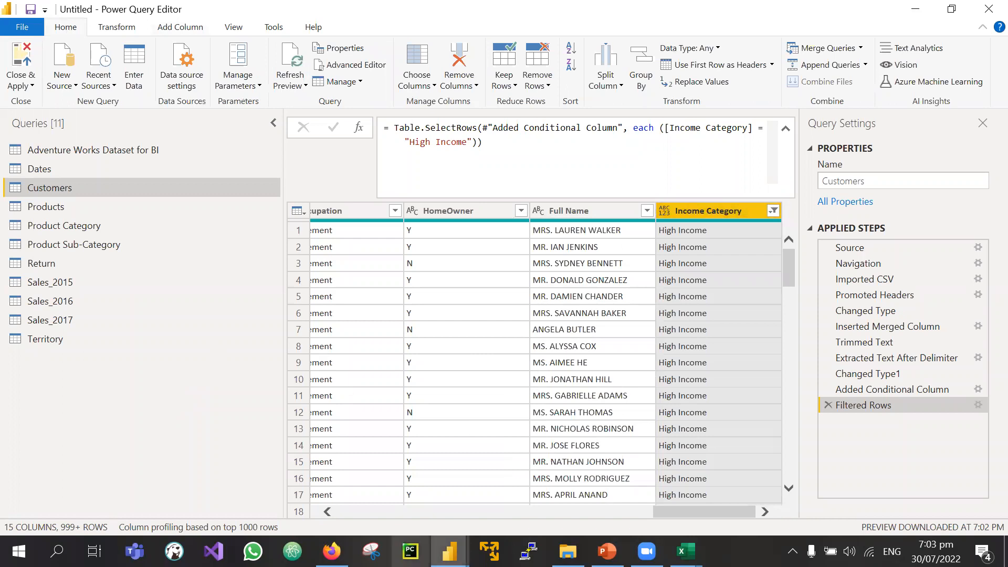
{"action": "mouse_move", "coordinate": [449, 552]}
{"action": "left_click", "coordinate": [368, 486]}
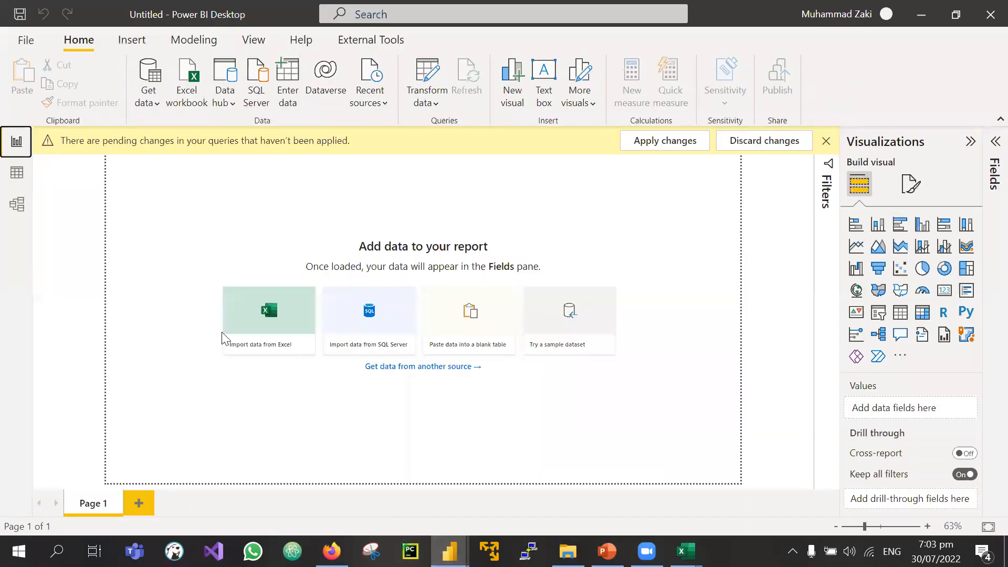
{"action": "left_click", "coordinate": [443, 541]}
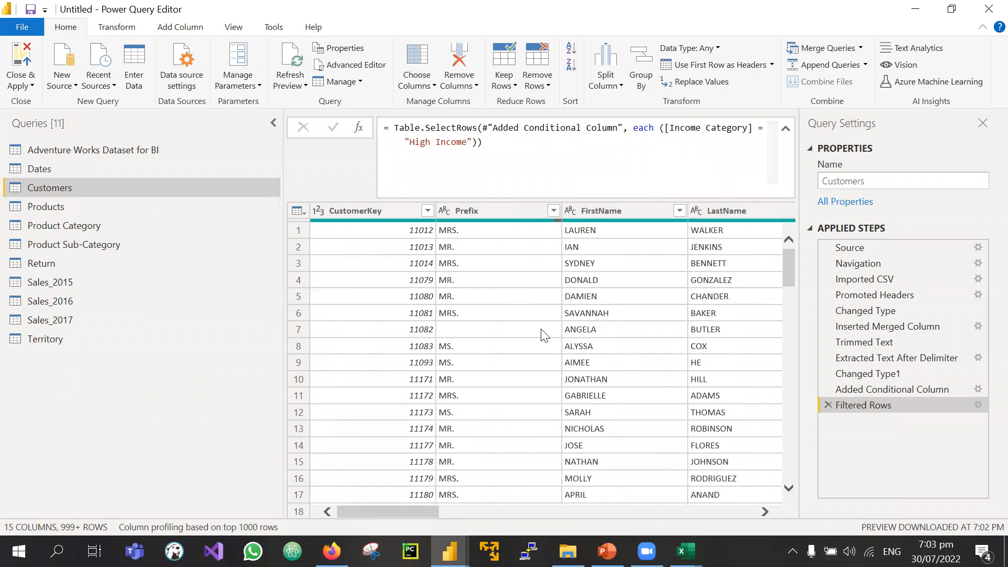
{"action": "scroll", "coordinate": [528, 466], "scroll_direction": "right", "scroll_amount": 10}
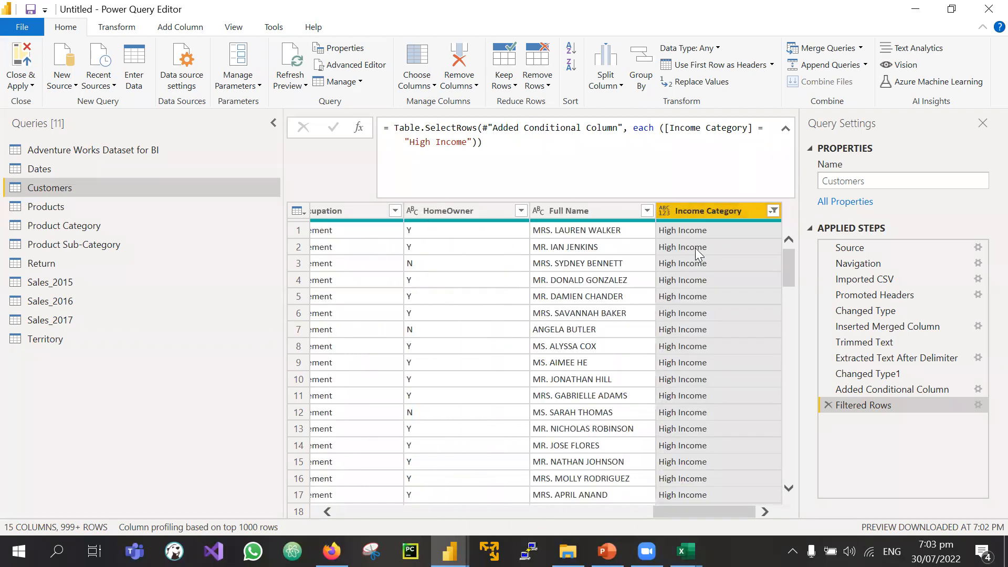
{"action": "scroll", "coordinate": [588, 298], "scroll_direction": "left", "scroll_amount": 1}
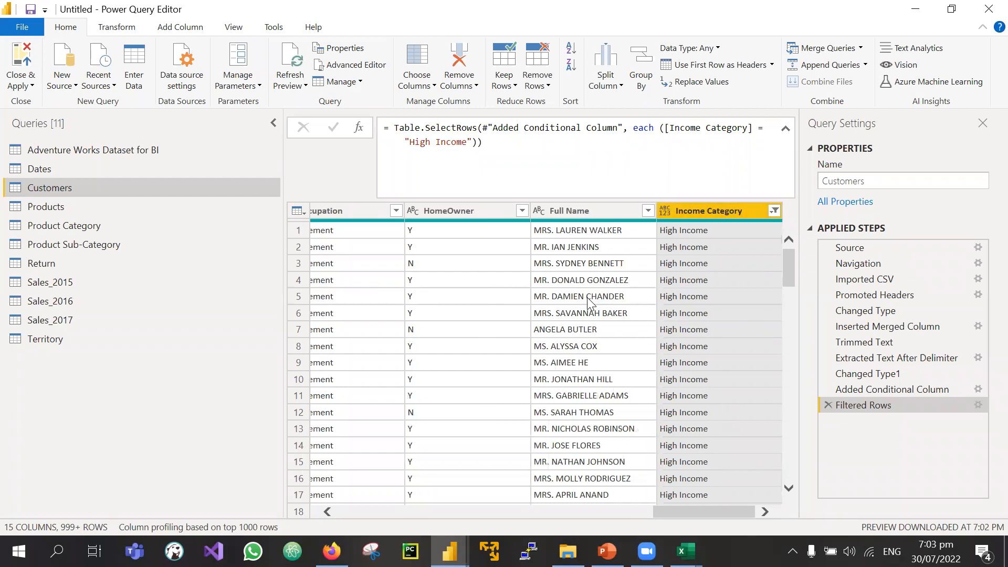
{"action": "scroll", "coordinate": [583, 361], "scroll_direction": "left", "scroll_amount": 5}
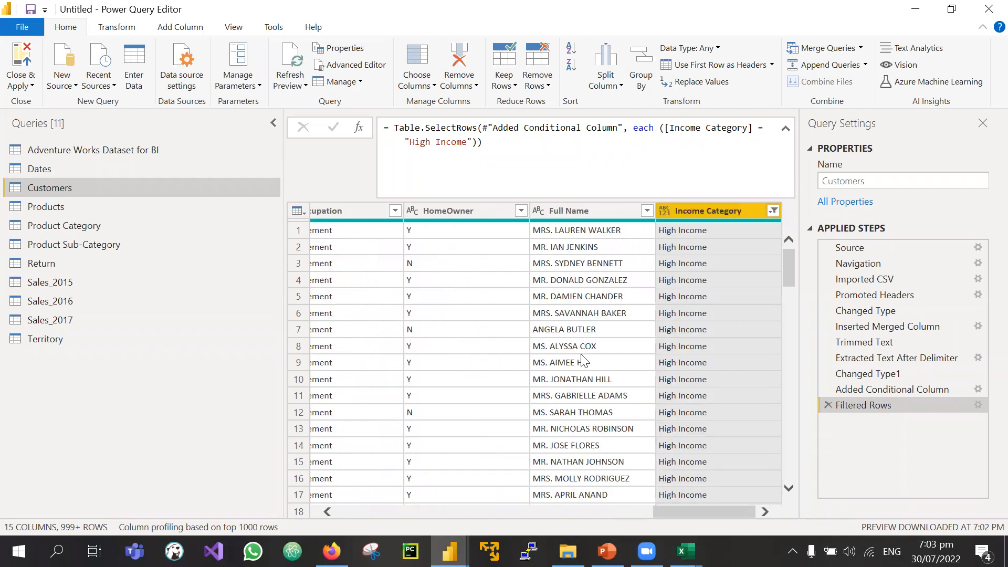
{"action": "scroll", "coordinate": [583, 362], "scroll_direction": "right", "scroll_amount": 5}
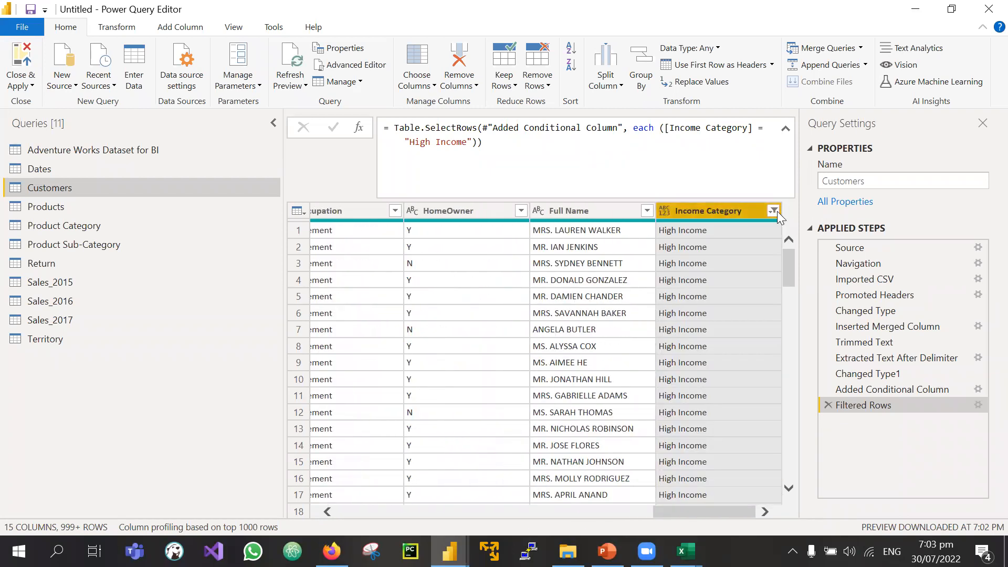
{"action": "left_click", "coordinate": [773, 211]}
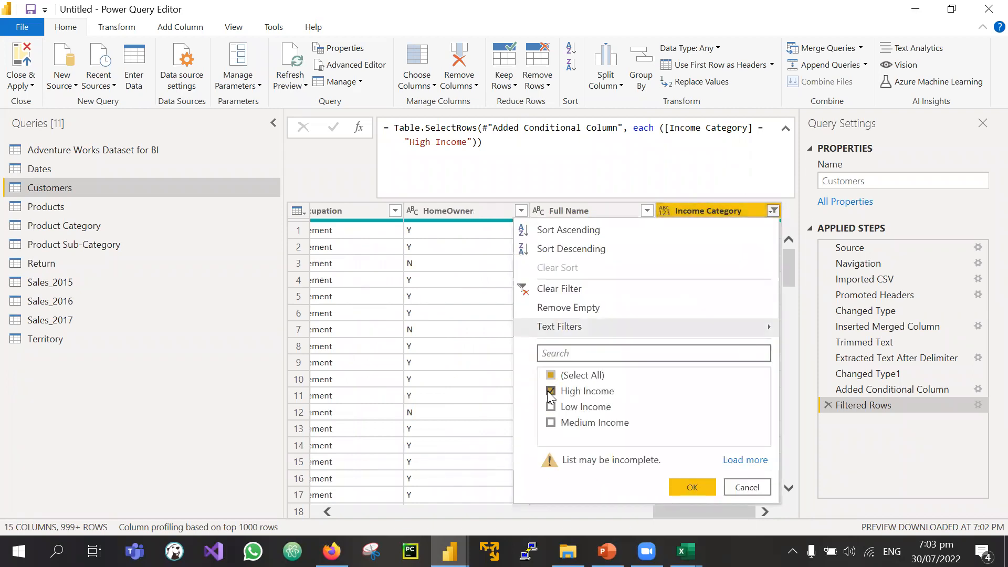
{"action": "left_click", "coordinate": [837, 441]}
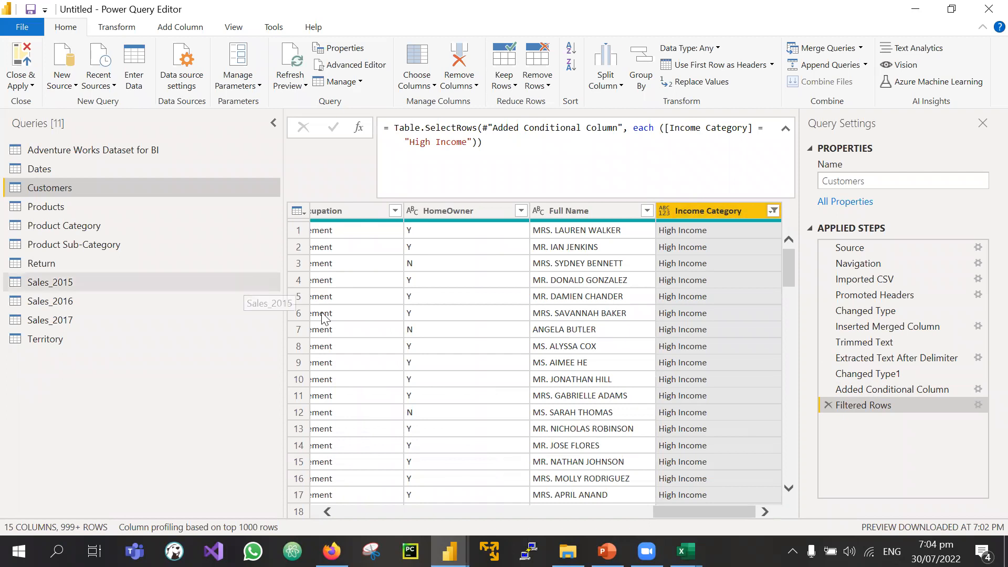
{"action": "scroll", "coordinate": [541, 444], "scroll_direction": "left", "scroll_amount": 10}
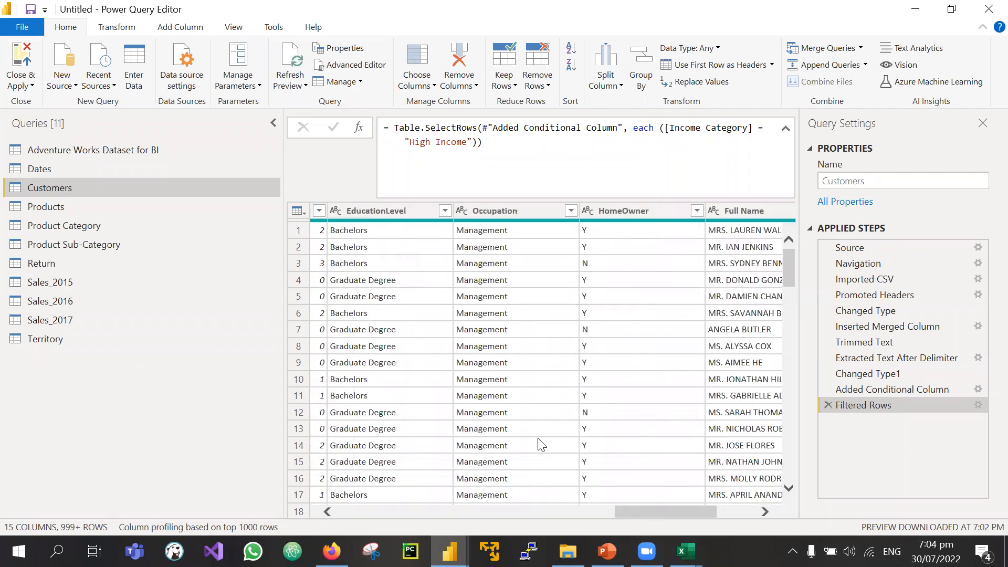
{"action": "scroll", "coordinate": [541, 443], "scroll_direction": "right", "scroll_amount": 10}
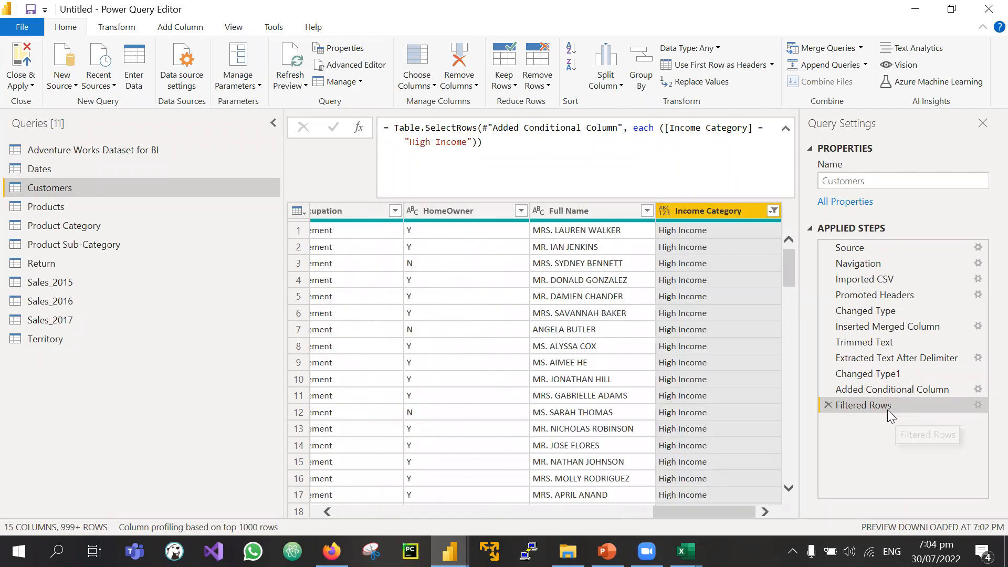
{"action": "left_click", "coordinate": [832, 406]}
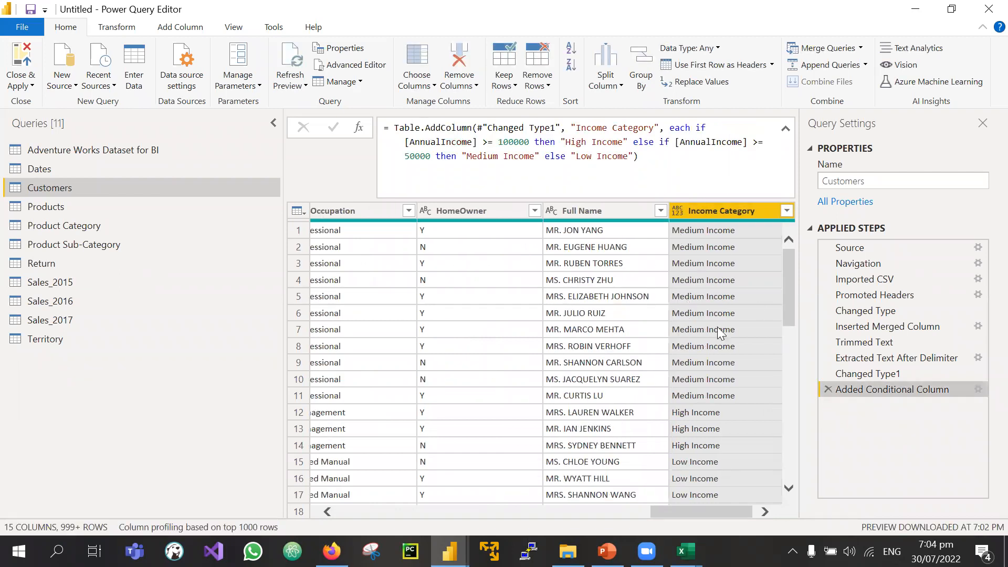
{"action": "scroll", "coordinate": [614, 429], "scroll_direction": "left", "scroll_amount": 5}
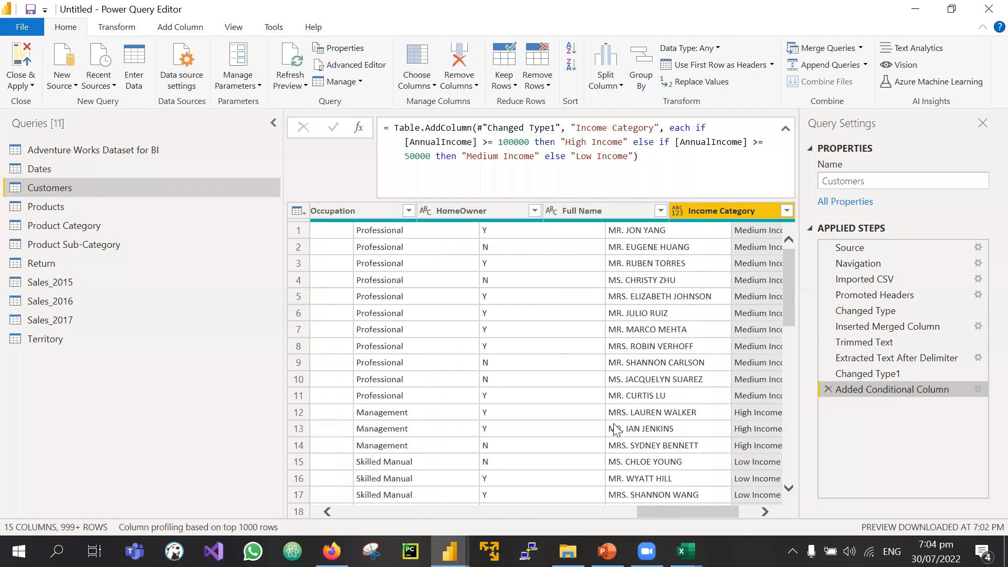
{"action": "scroll", "coordinate": [553, 237], "scroll_direction": "left", "scroll_amount": 10}
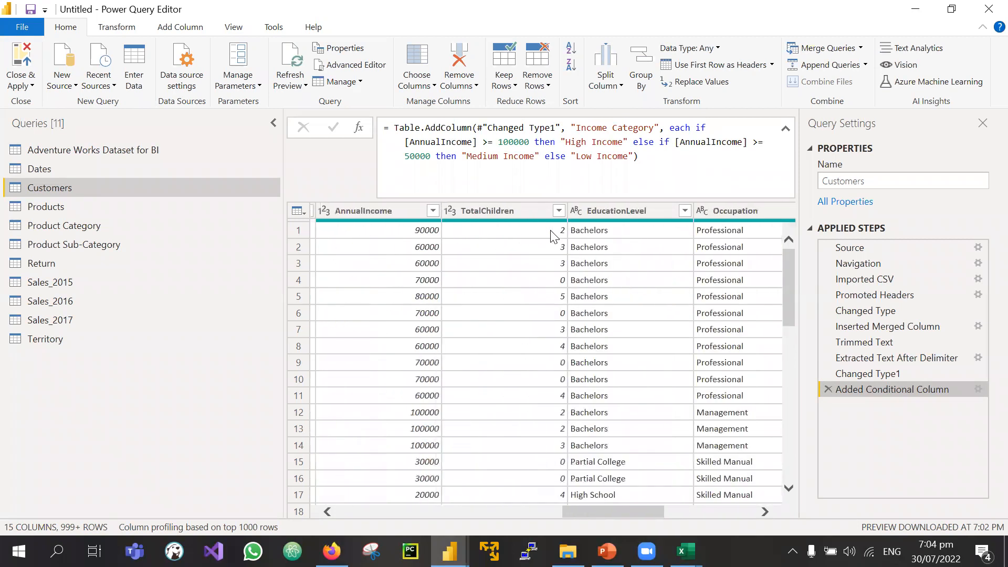
{"action": "scroll", "coordinate": [553, 237], "scroll_direction": "left", "scroll_amount": 3}
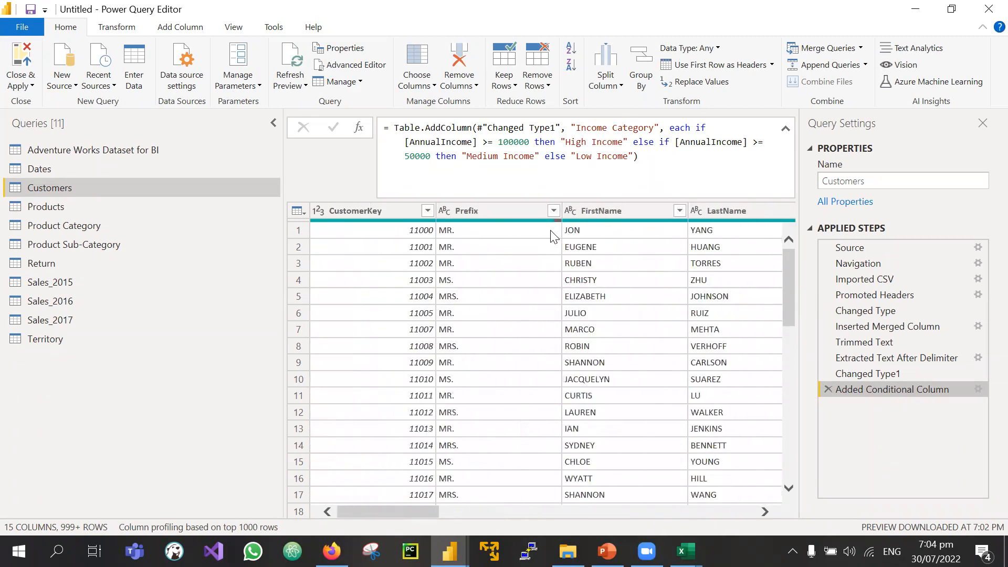
{"action": "scroll", "coordinate": [644, 254], "scroll_direction": "right", "scroll_amount": 12}
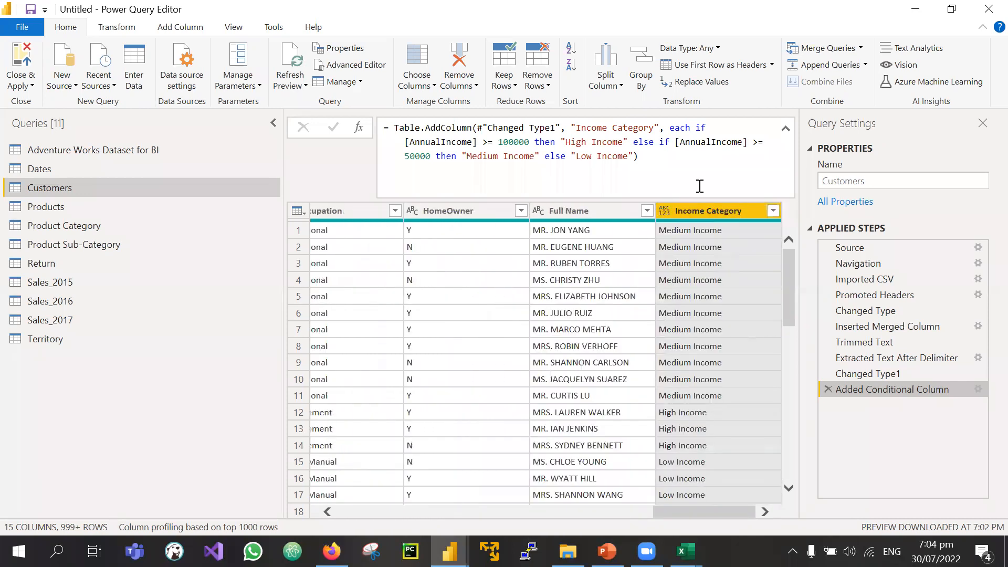
{"action": "scroll", "coordinate": [538, 363], "scroll_direction": "left", "scroll_amount": 1}
{"action": "scroll", "coordinate": [536, 360], "scroll_direction": "left", "scroll_amount": 8}
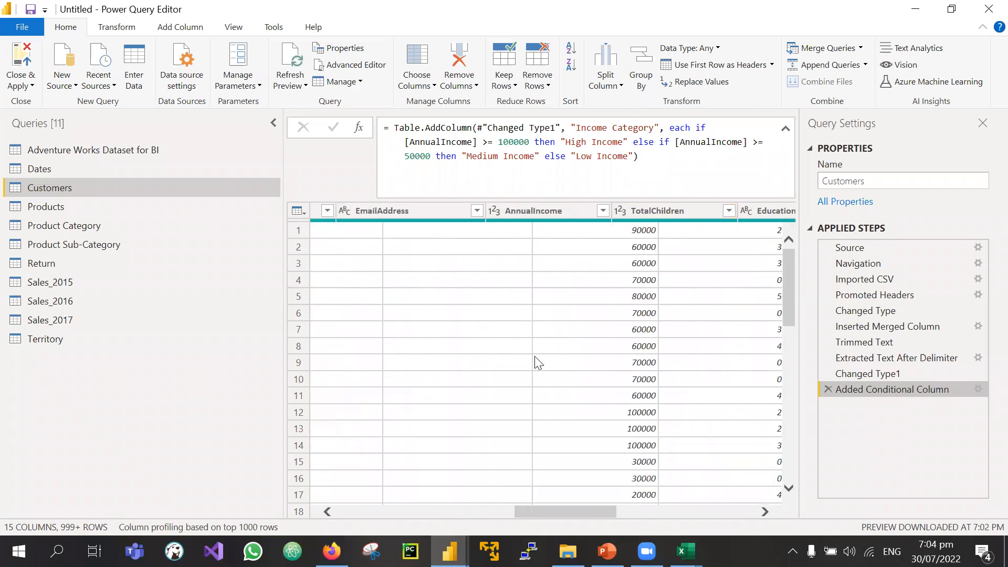
{"action": "scroll", "coordinate": [535, 356], "scroll_direction": "left", "scroll_amount": 5}
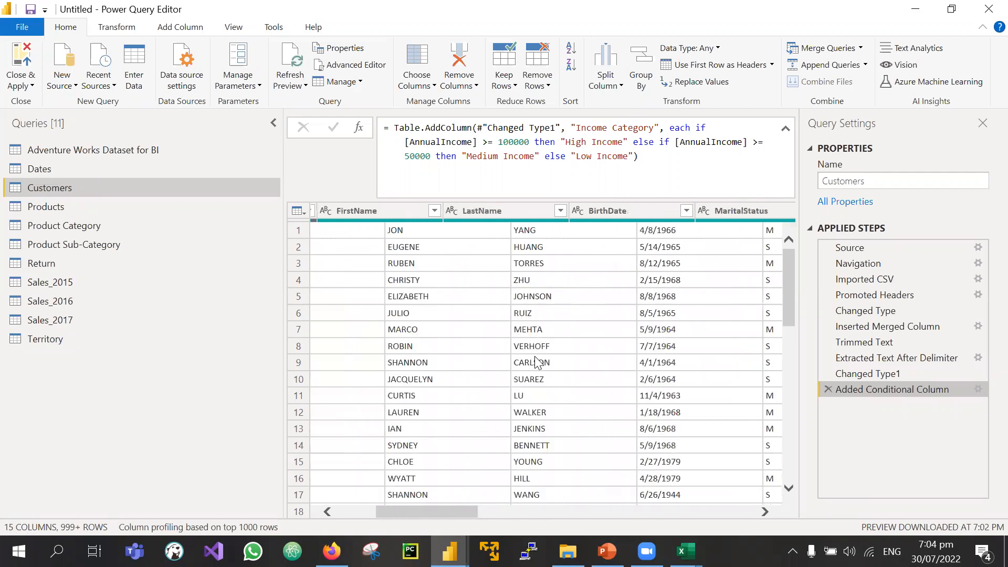
{"action": "left_click", "coordinate": [594, 210]}
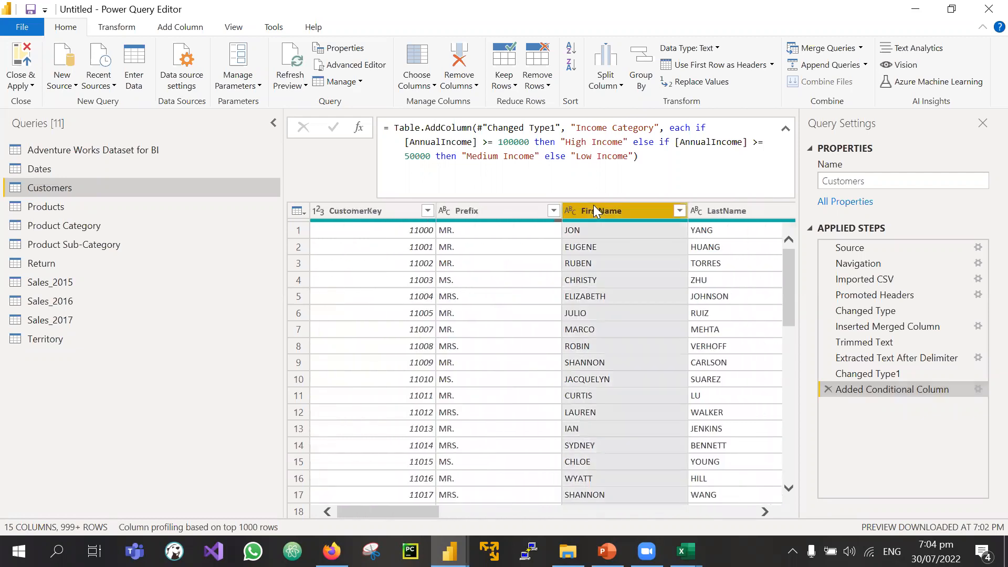
{"action": "scroll", "coordinate": [662, 236], "scroll_direction": "right", "scroll_amount": 2}
{"action": "left_click", "coordinate": [566, 215]}
{"action": "left_click", "coordinate": [488, 215]}
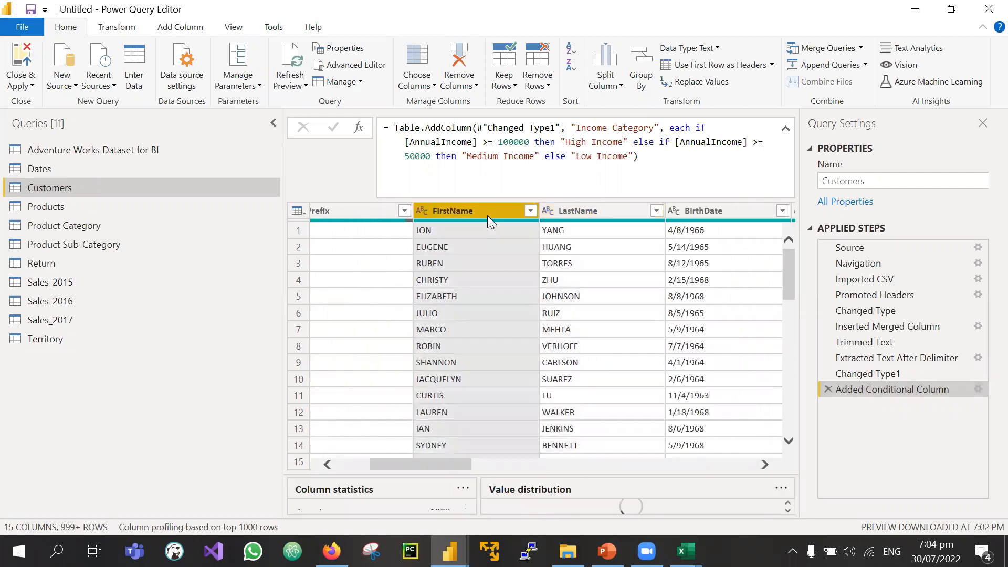
{"action": "left_click", "coordinate": [328, 210]}
{"action": "left_click", "coordinate": [453, 209]}
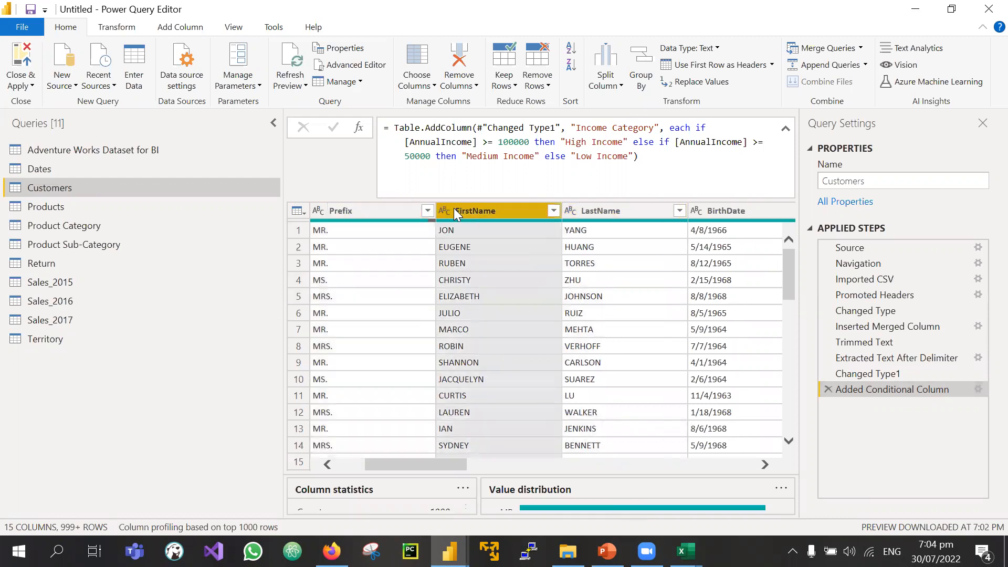
{"action": "left_click", "coordinate": [599, 210]}
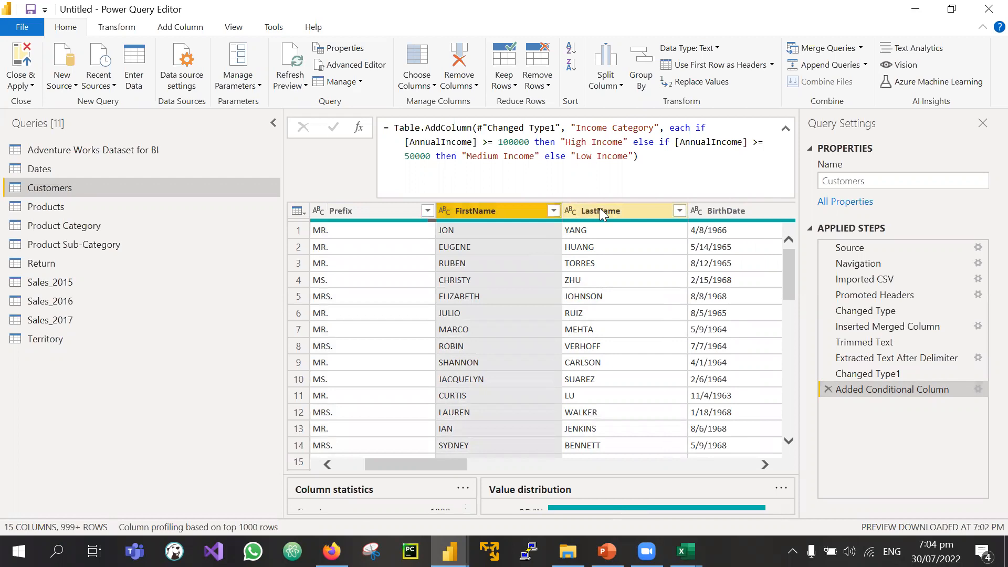
{"action": "scroll", "coordinate": [616, 332], "scroll_direction": "right", "scroll_amount": 10}
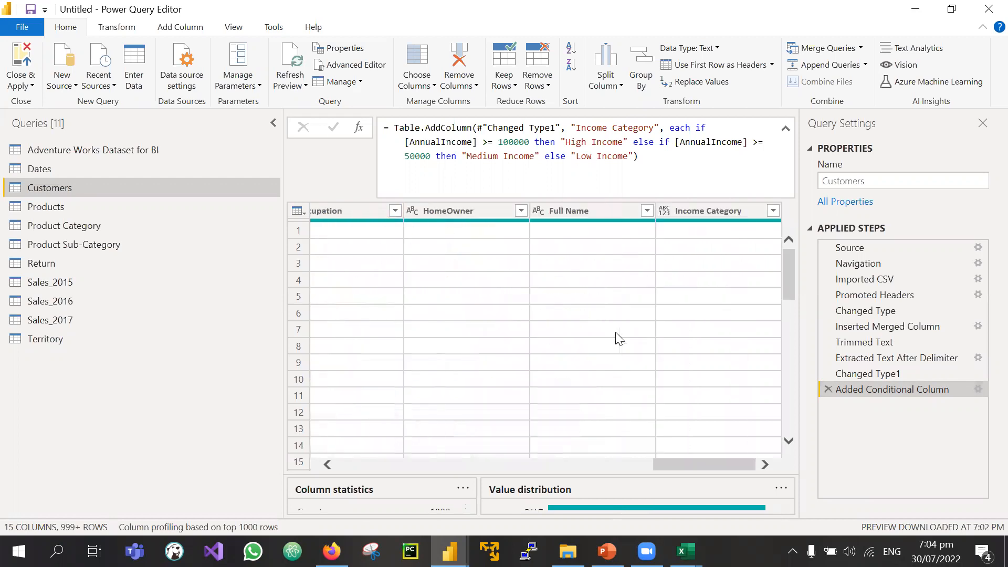
{"action": "scroll", "coordinate": [546, 294], "scroll_direction": "left", "scroll_amount": 4}
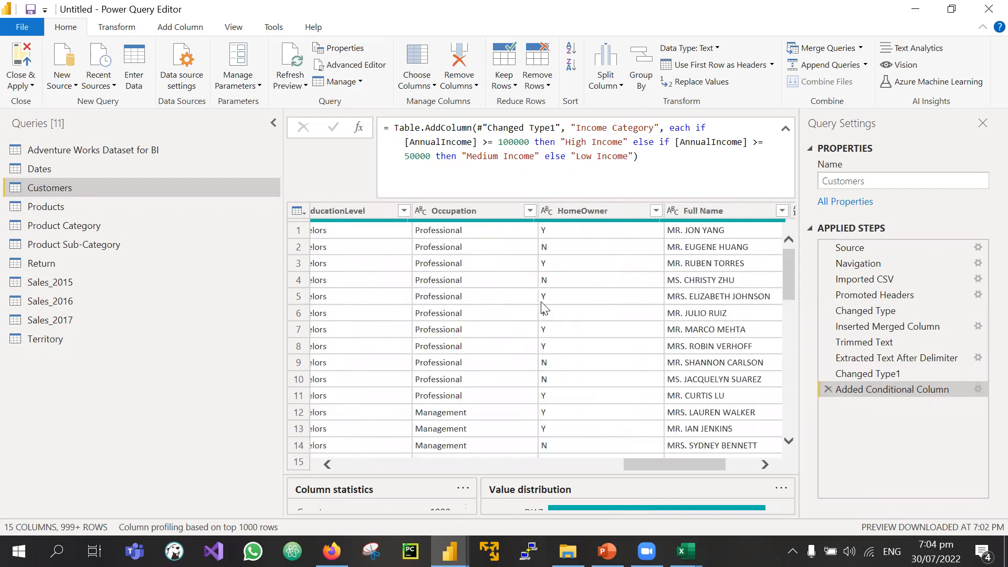
{"action": "scroll", "coordinate": [544, 308], "scroll_direction": "right", "scroll_amount": 3}
{"action": "scroll", "coordinate": [544, 308], "scroll_direction": "right", "scroll_amount": 1}
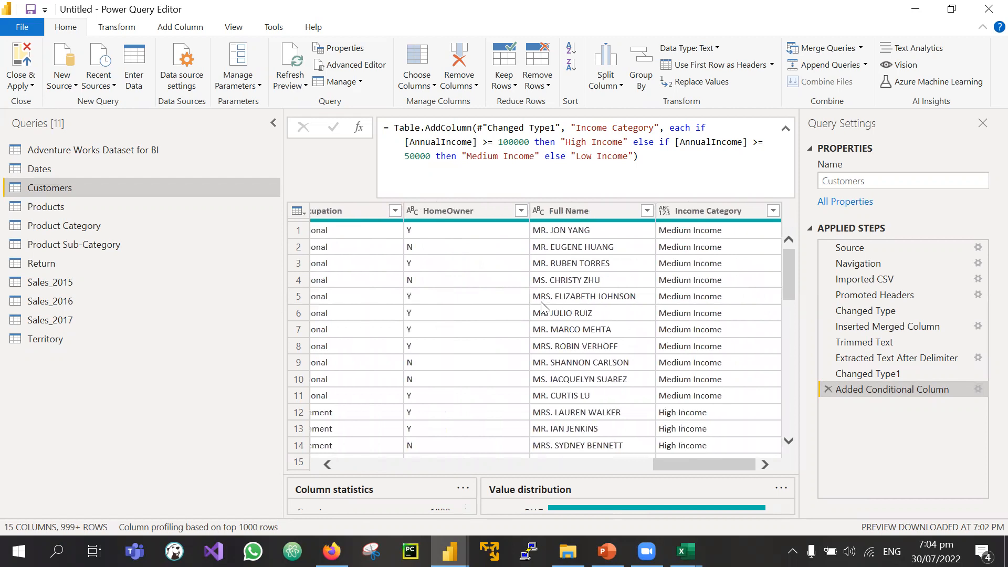
{"action": "scroll", "coordinate": [541, 307], "scroll_direction": "left", "scroll_amount": 6}
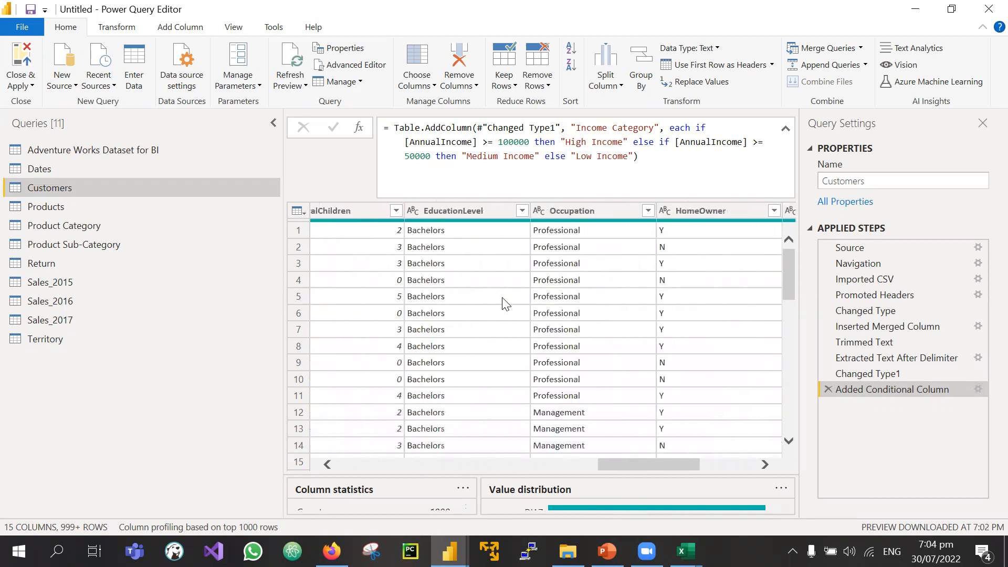
{"action": "scroll", "coordinate": [505, 303], "scroll_direction": "left", "scroll_amount": 15}
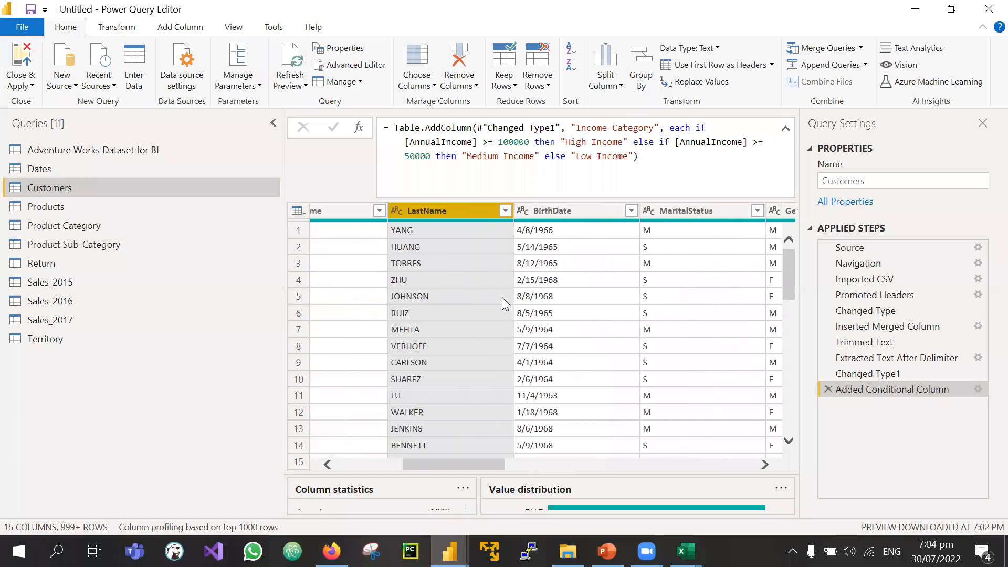
{"action": "scroll", "coordinate": [502, 297], "scroll_direction": "left", "scroll_amount": 5}
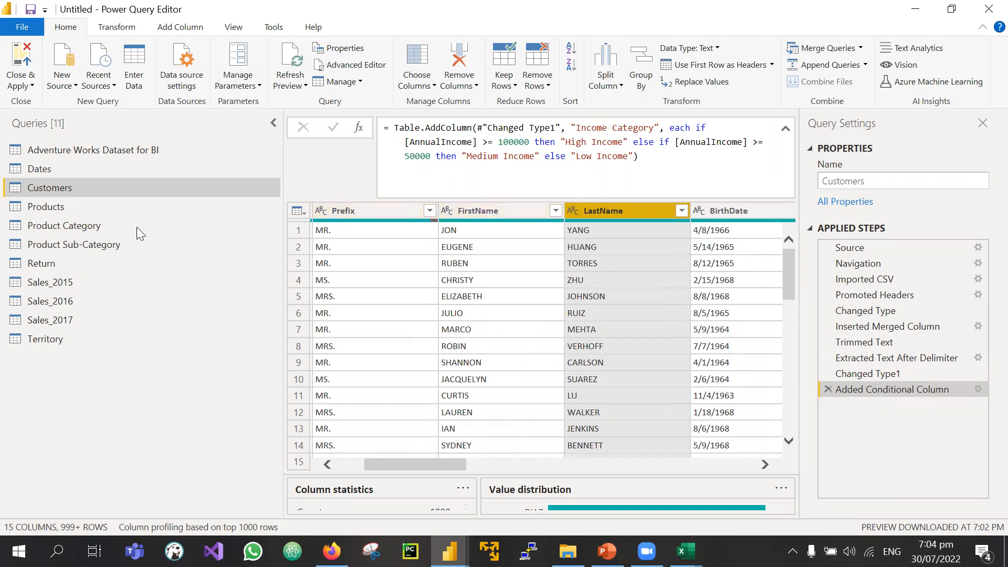
Step: Browse the Territory, Customers and Products queries, ending on Territory's 4-column, 10-row data
{"action": "left_click", "coordinate": [869, 181]}
{"action": "left_click_drag", "start_coordinate": [869, 181], "coordinate": [810, 189]}
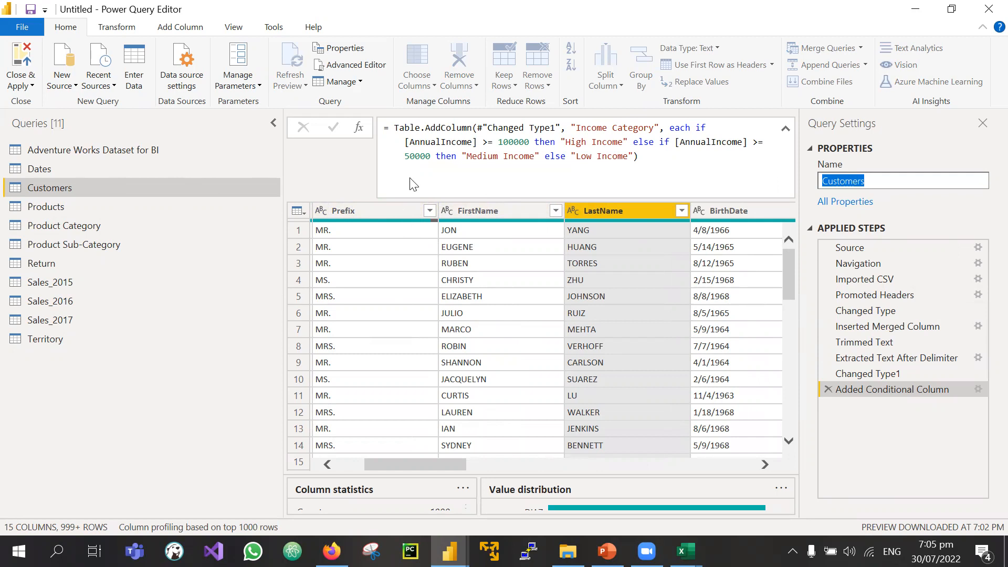
{"action": "left_click", "coordinate": [44, 340]}
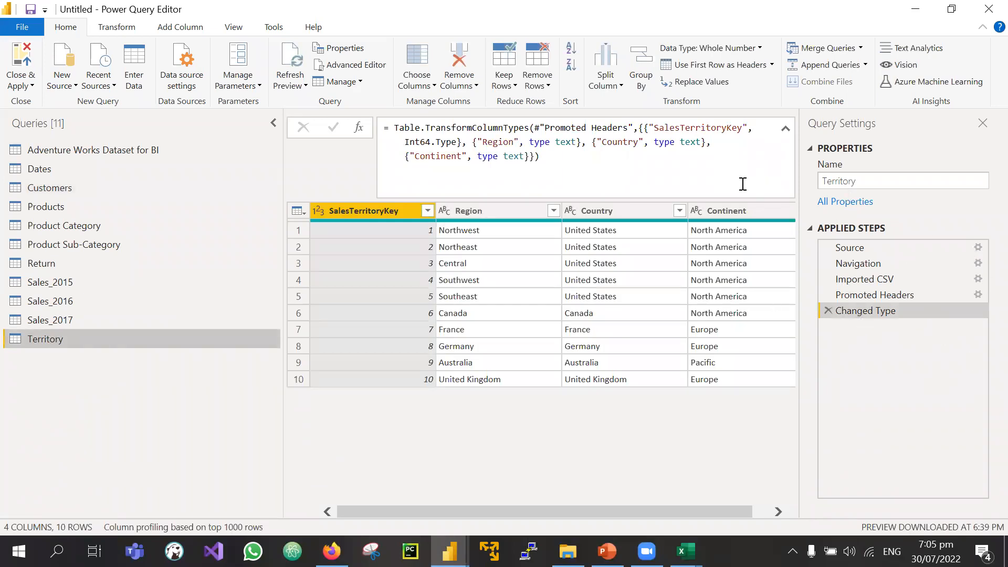
{"action": "left_click", "coordinate": [101, 194]}
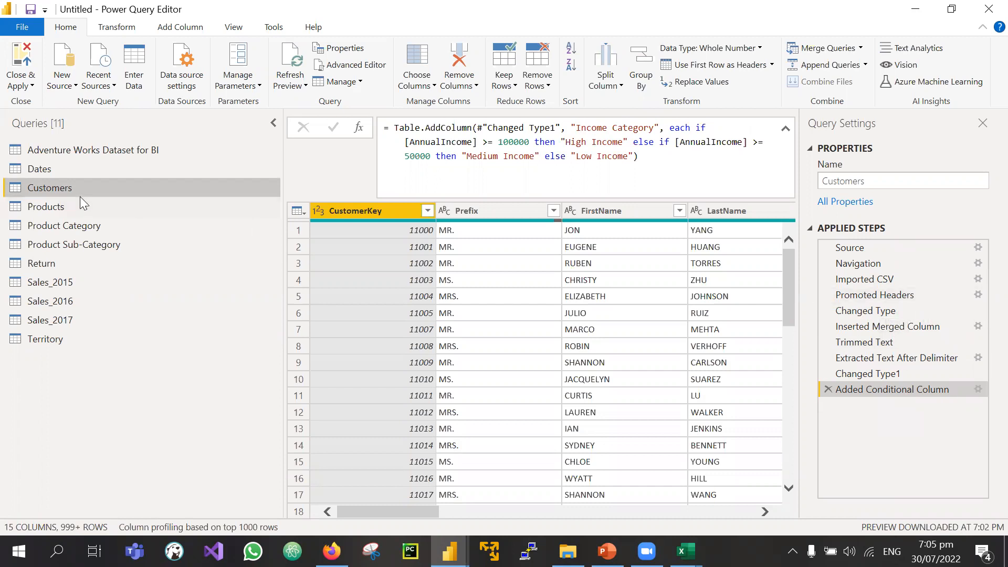
{"action": "left_click", "coordinate": [62, 208]}
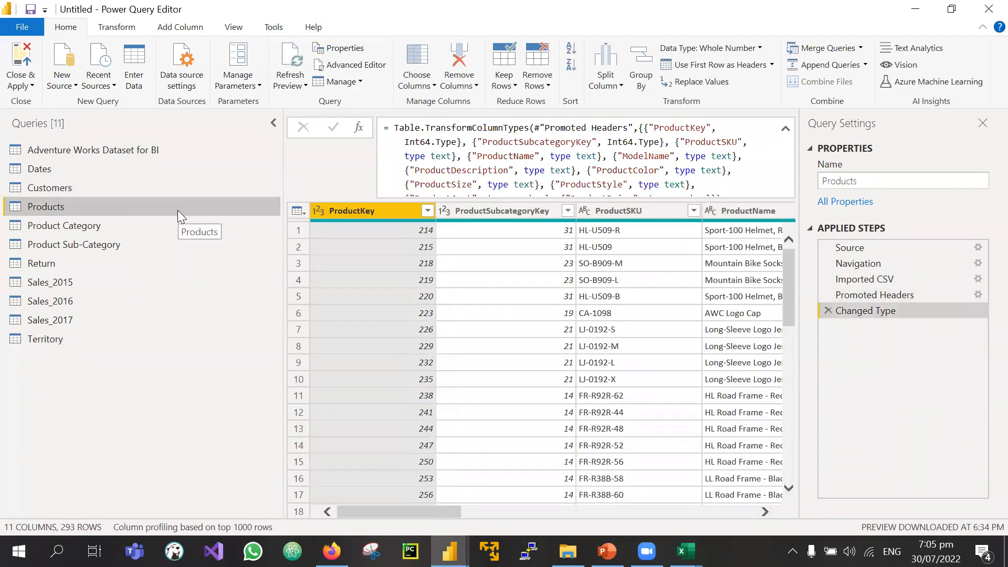
{"action": "left_click", "coordinate": [39, 186]}
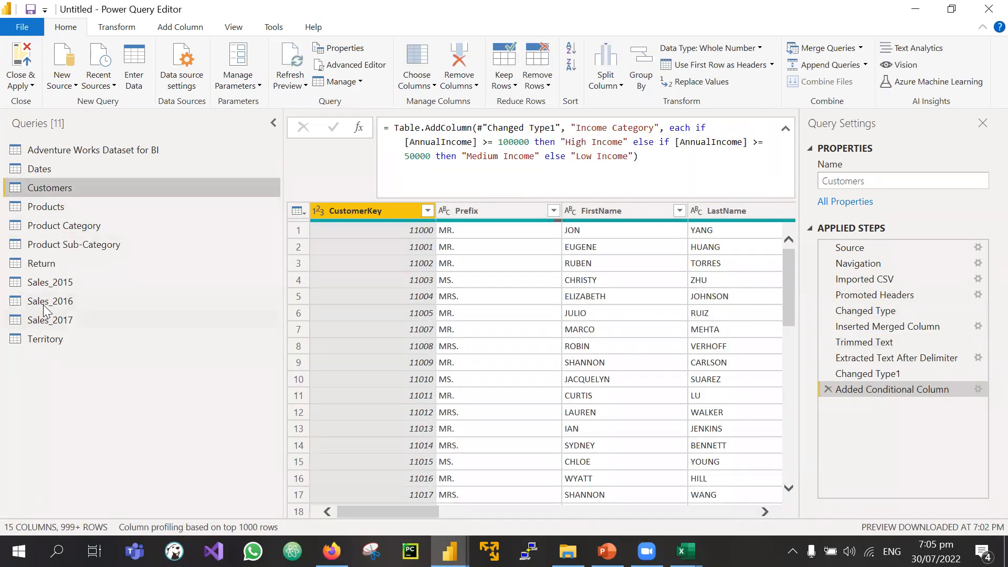
{"action": "left_click", "coordinate": [46, 339]}
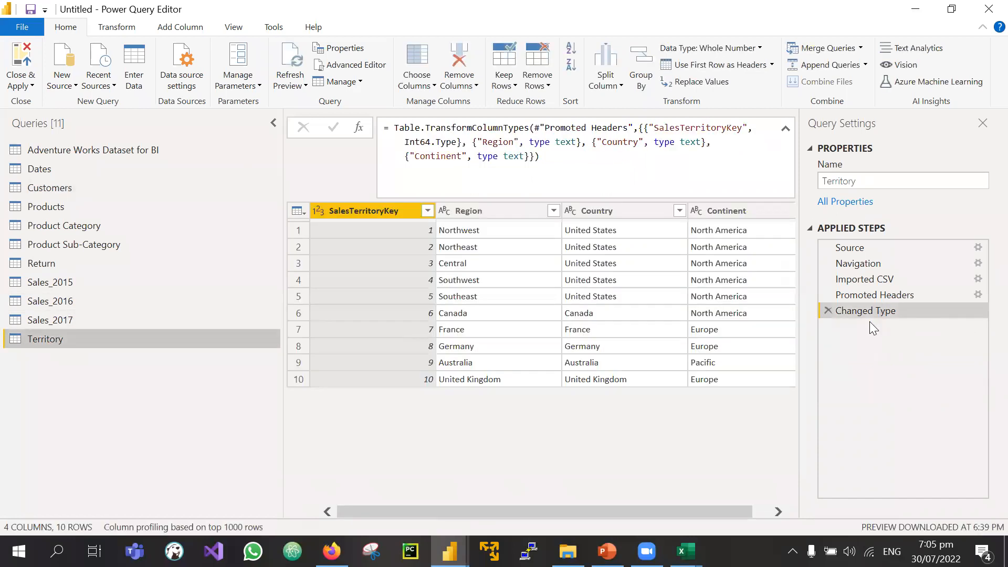
Step: Select Prefix through LastName in Customers and remove them, leaving 12 columns
{"action": "left_click", "coordinate": [47, 187]}
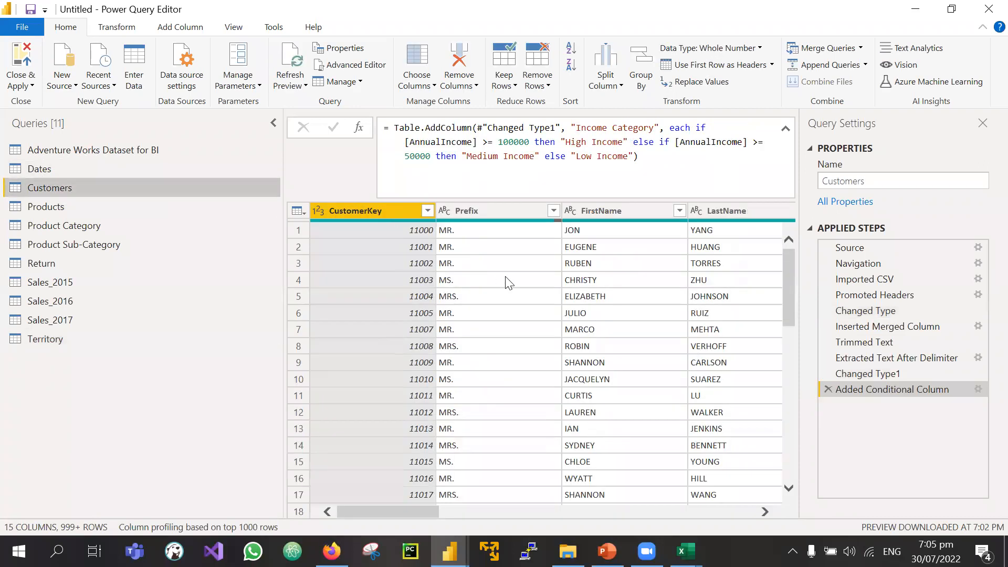
{"action": "scroll", "coordinate": [508, 282], "scroll_direction": "right", "scroll_amount": 2}
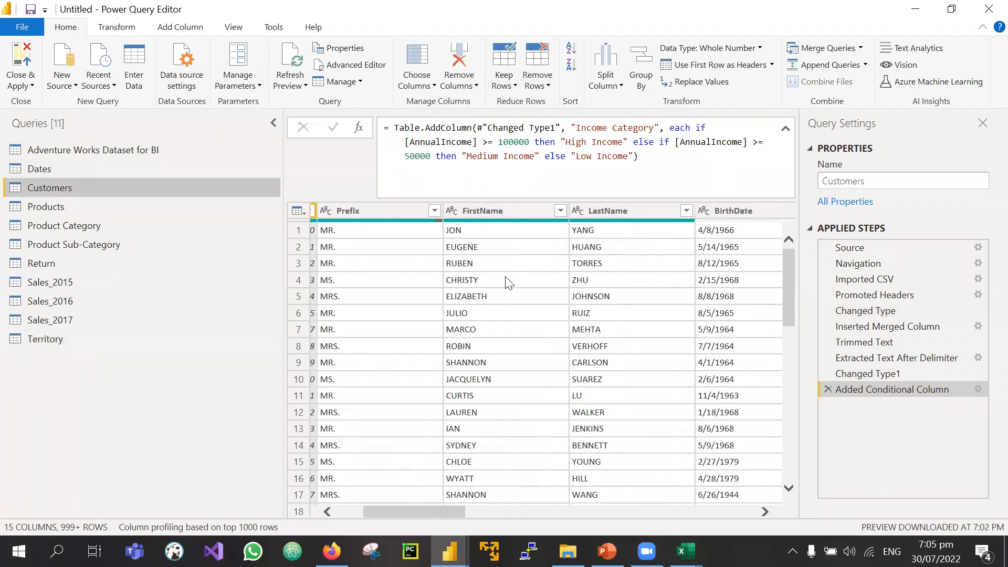
{"action": "left_click", "coordinate": [370, 210]}
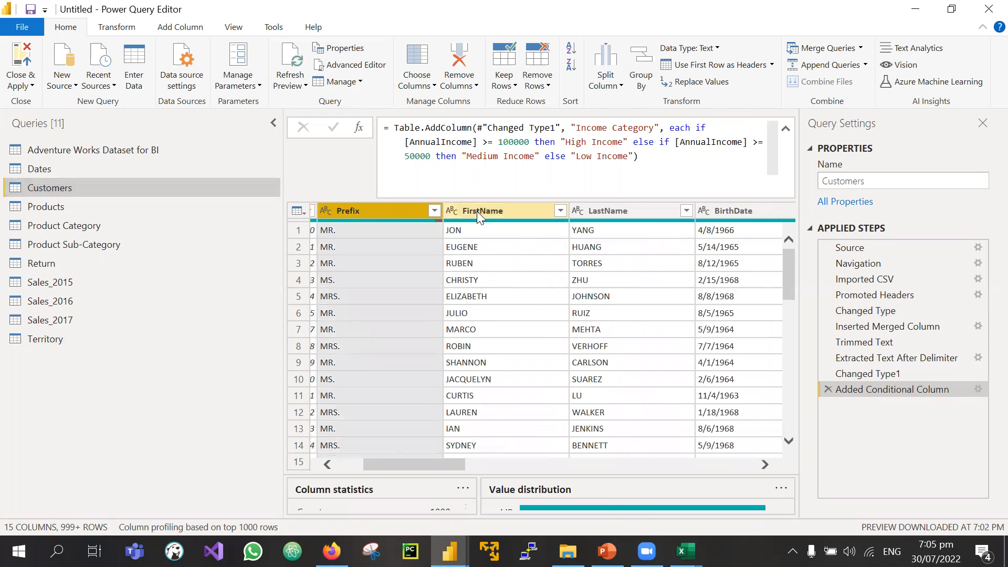
{"action": "left_click", "coordinate": [632, 204], "text": "shift"}
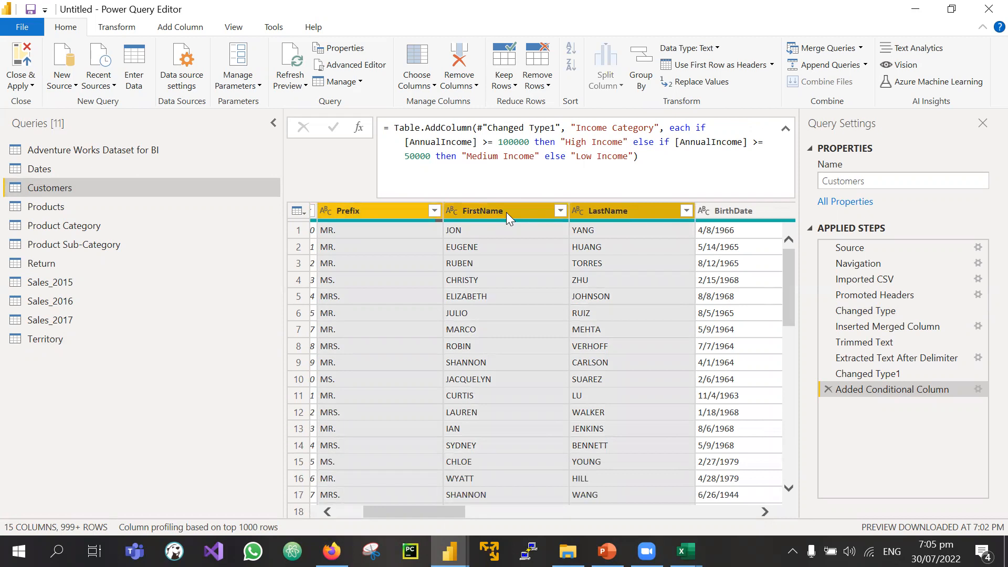
{"action": "left_click", "coordinate": [117, 28]}
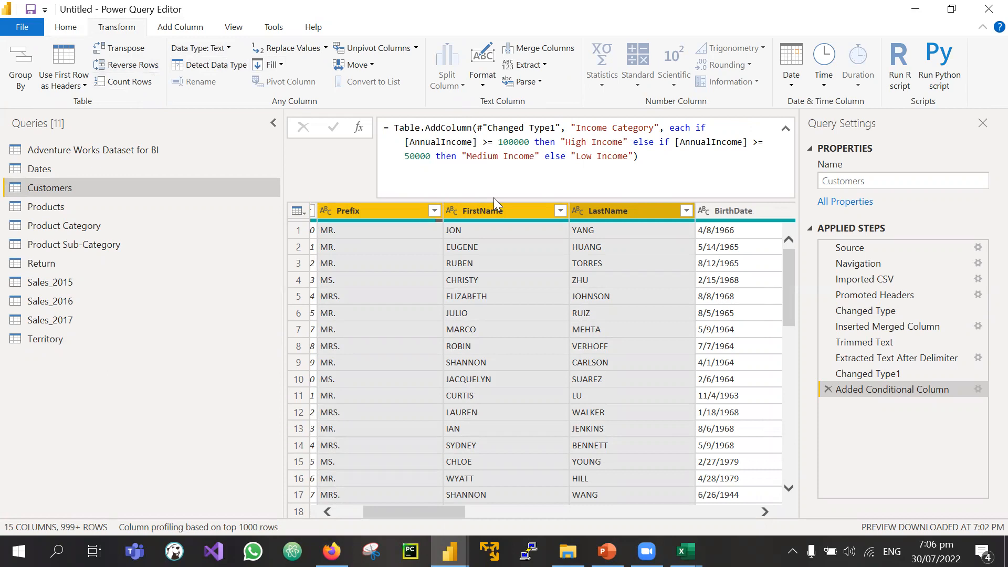
{"action": "right_click", "coordinate": [483, 208]}
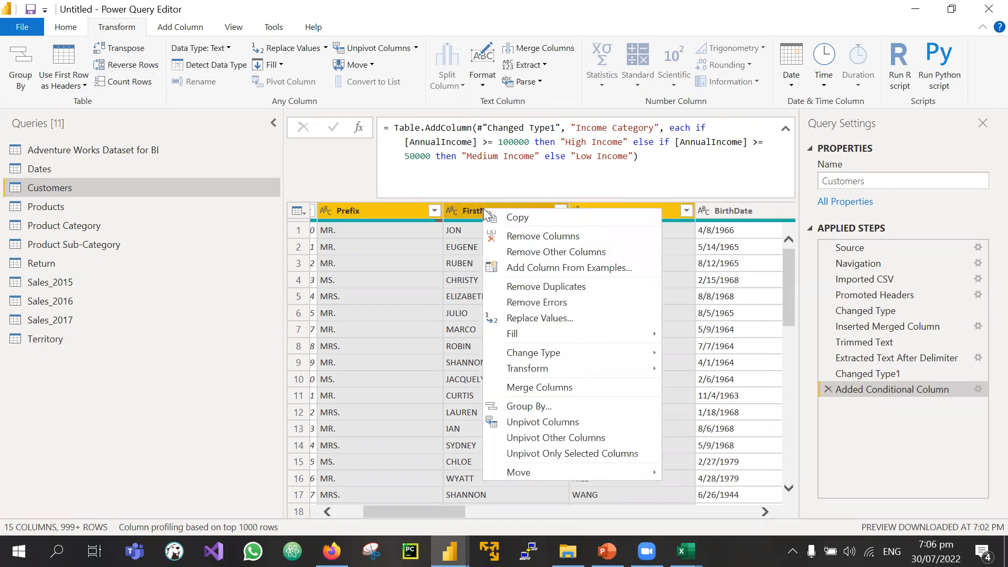
{"action": "left_click", "coordinate": [536, 239]}
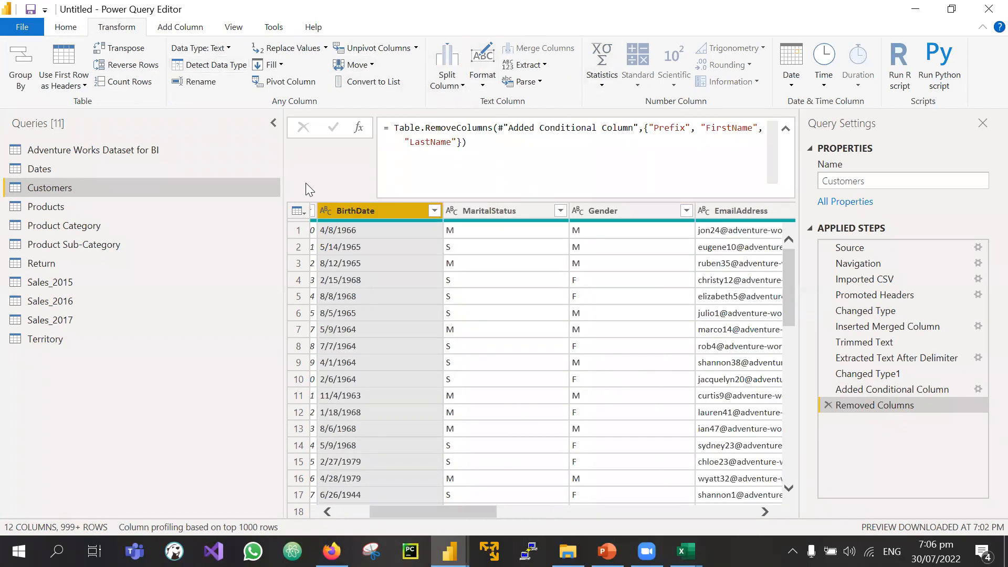
{"action": "left_click", "coordinate": [513, 210]}
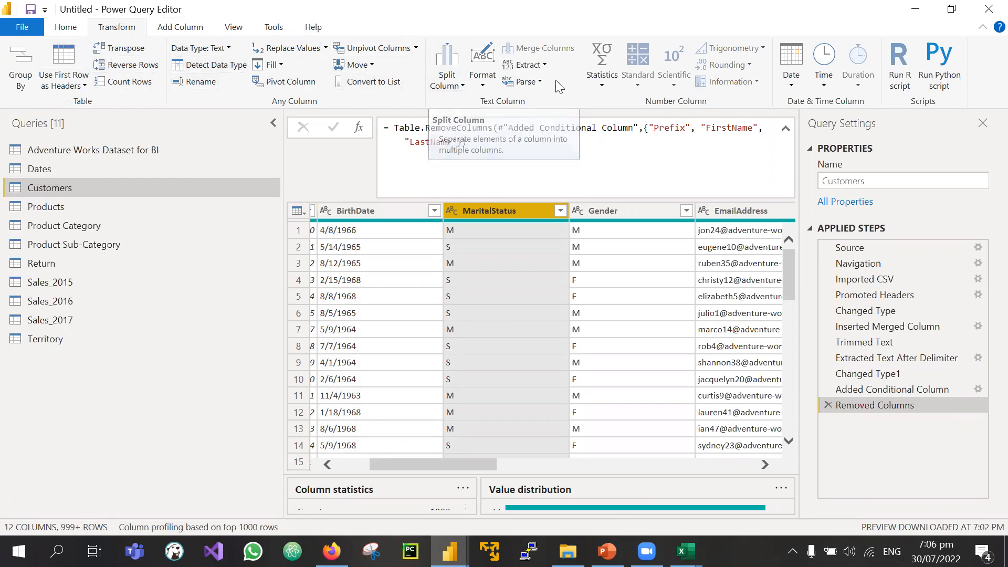
{"action": "left_click", "coordinate": [482, 79]}
{"action": "left_click", "coordinate": [482, 78]}
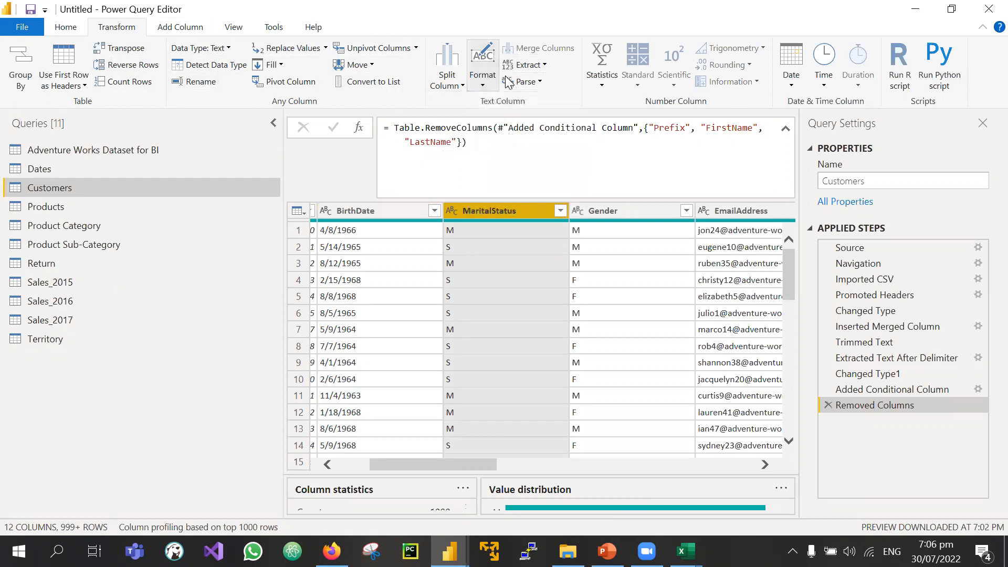
{"action": "left_click", "coordinate": [193, 27]}
{"action": "left_click", "coordinate": [64, 29]}
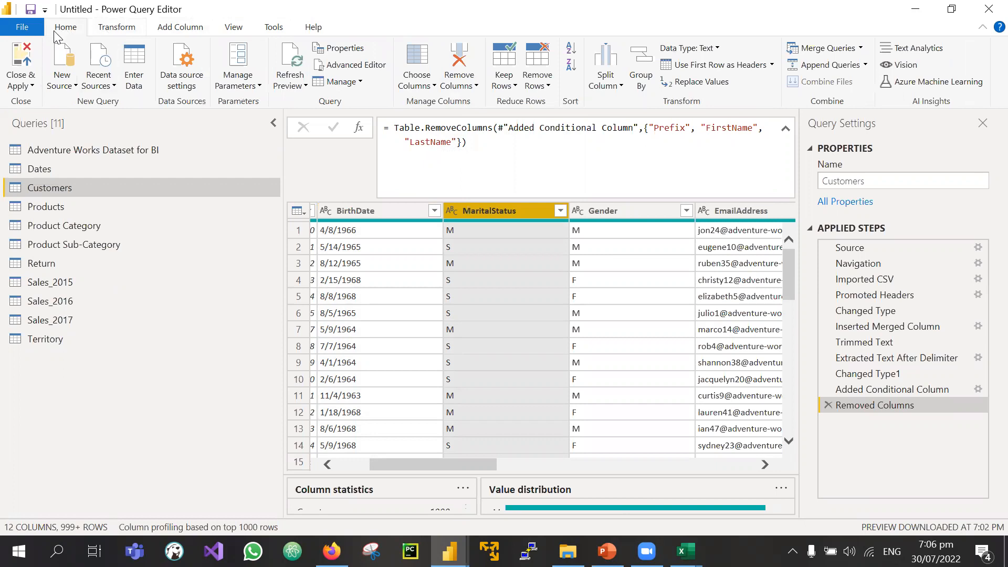
{"action": "left_click", "coordinate": [116, 29]}
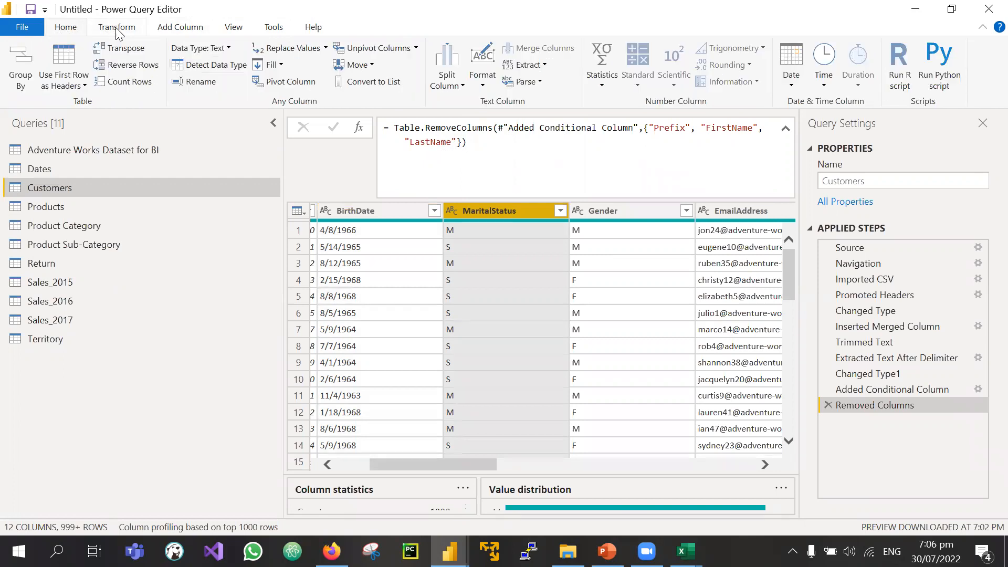
{"action": "left_click", "coordinate": [200, 30]}
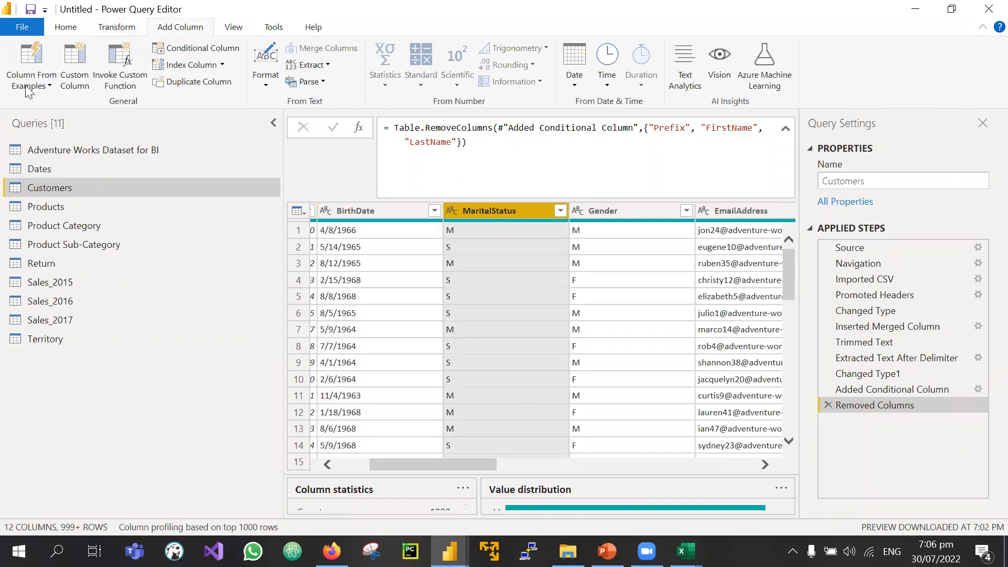
{"action": "left_click", "coordinate": [112, 28]}
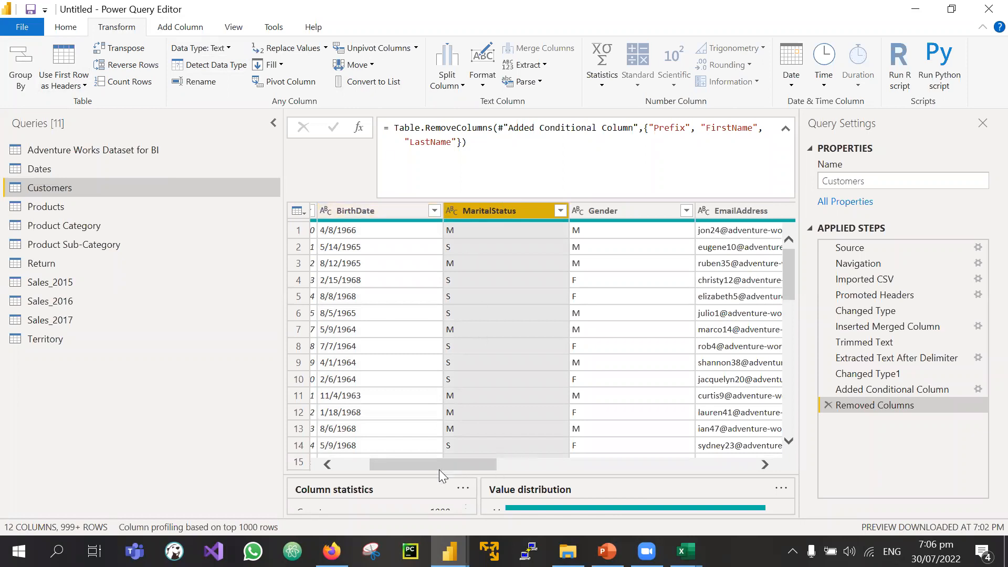
{"action": "left_click_drag", "start_coordinate": [436, 469], "coordinate": [403, 469]}
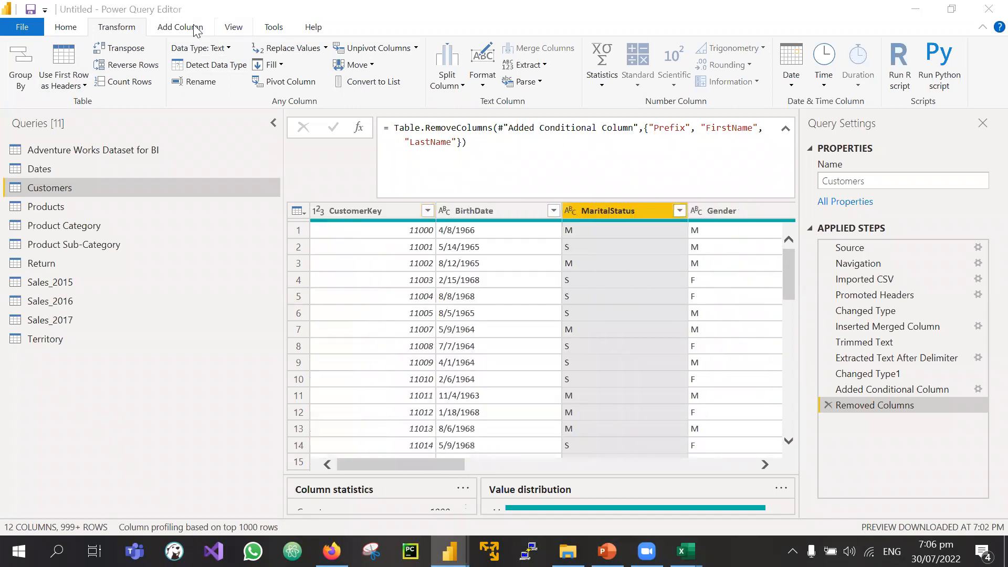
{"action": "left_click", "coordinate": [180, 33]}
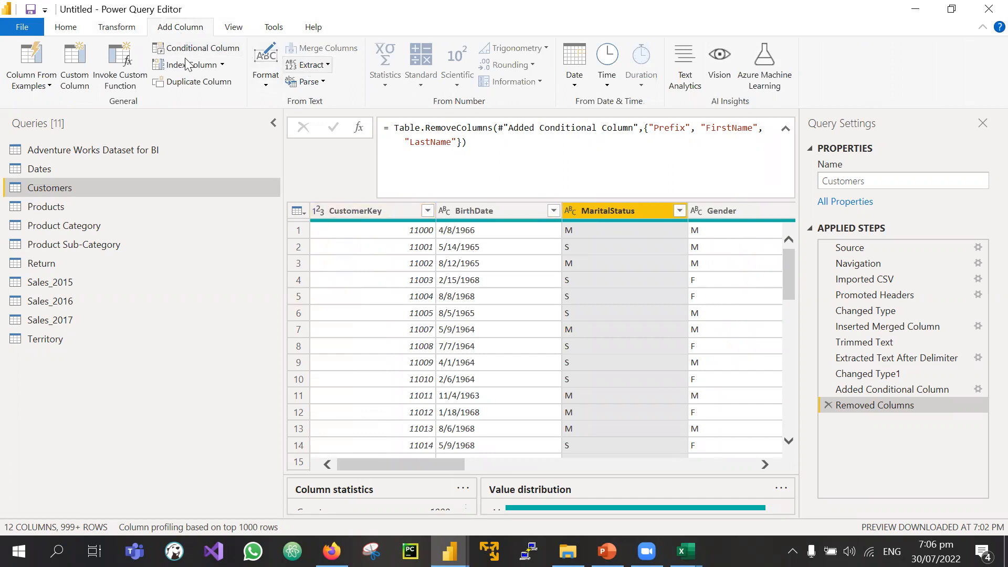
{"action": "left_click", "coordinate": [69, 27]}
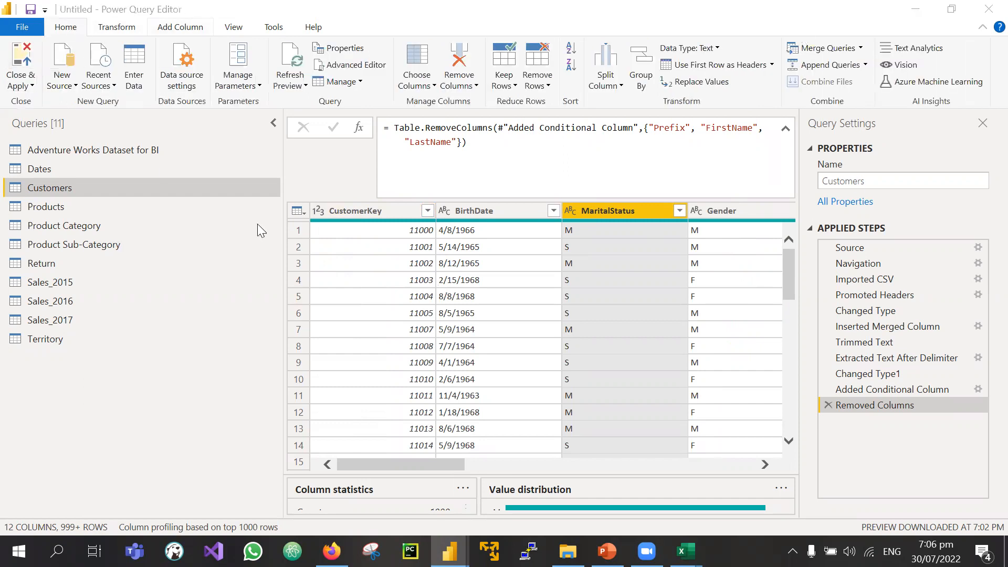
{"action": "left_click", "coordinate": [429, 59]}
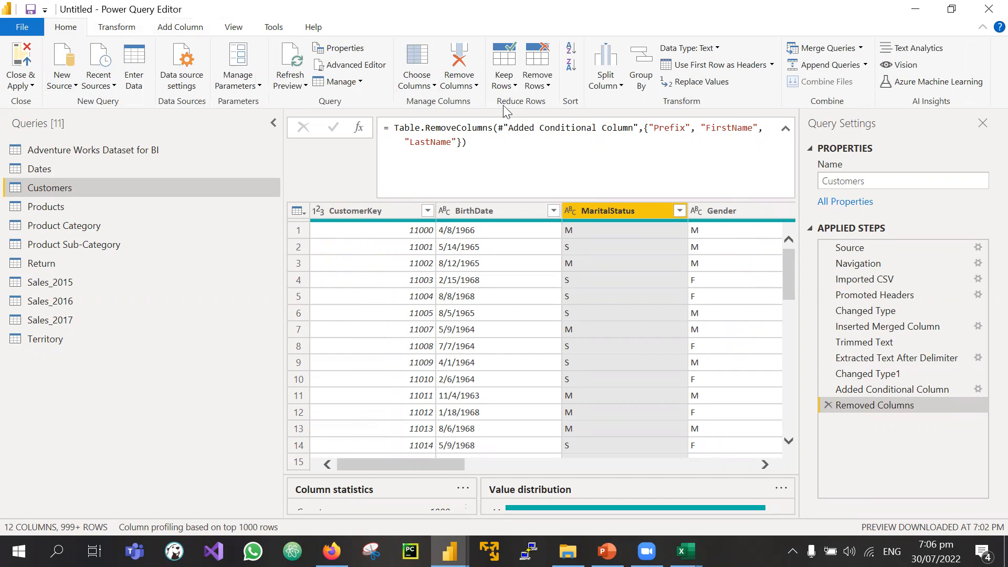
Step: Open the Choose Columns menu while scrolling across the Customers preview
{"action": "left_click", "coordinate": [426, 84]}
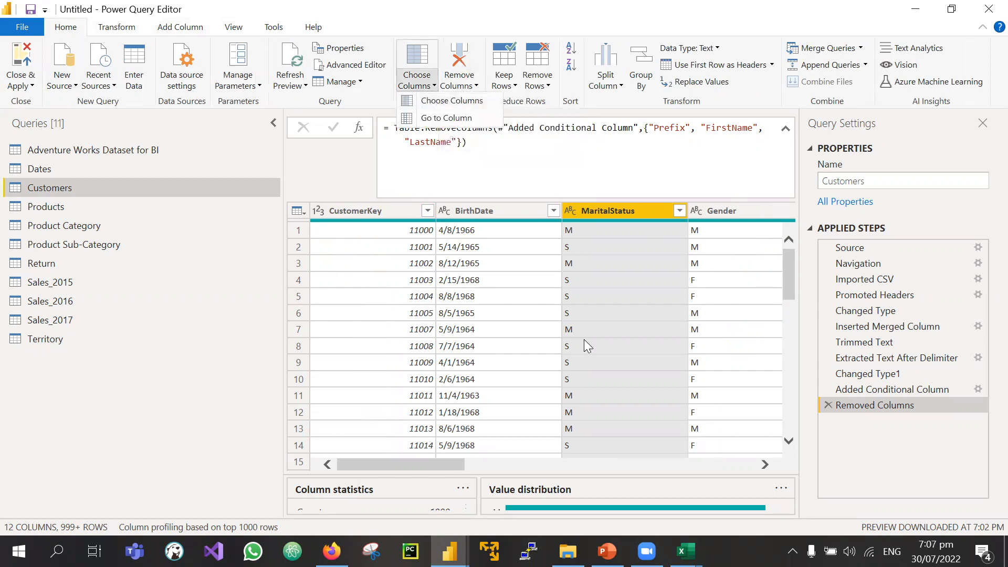
{"action": "scroll", "coordinate": [584, 340], "scroll_direction": "right", "scroll_amount": 10}
{"action": "scroll", "coordinate": [584, 344], "scroll_direction": "right", "scroll_amount": 6}
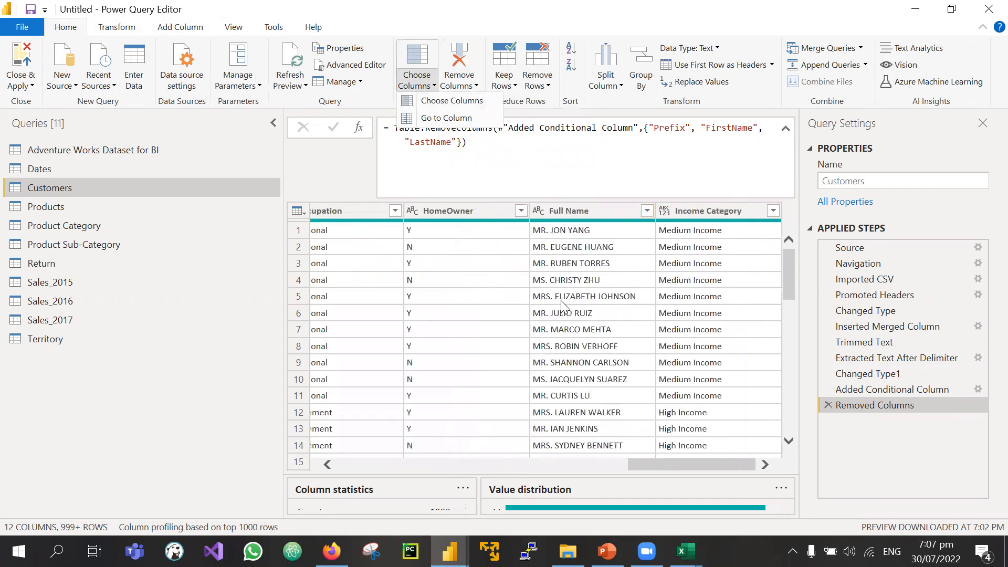
{"action": "scroll", "coordinate": [561, 300], "scroll_direction": "left", "scroll_amount": 15}
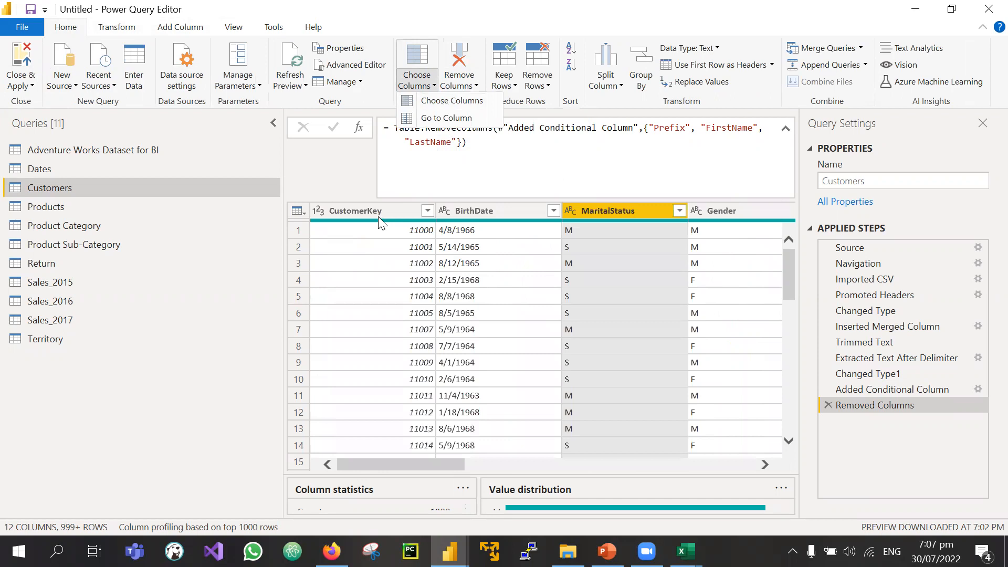
{"action": "scroll", "coordinate": [559, 333], "scroll_direction": "right", "scroll_amount": 12}
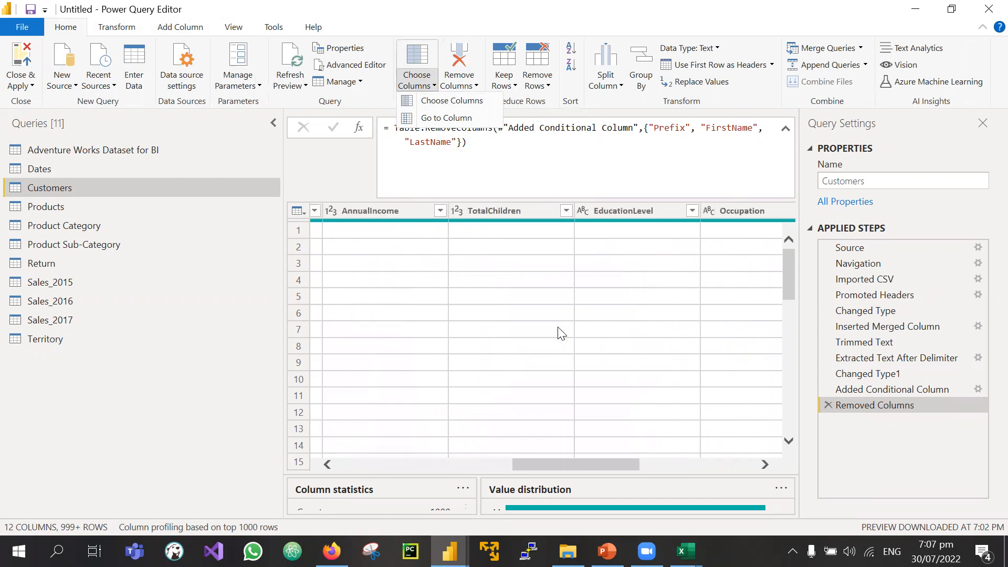
{"action": "scroll", "coordinate": [561, 331], "scroll_direction": "right", "scroll_amount": 2}
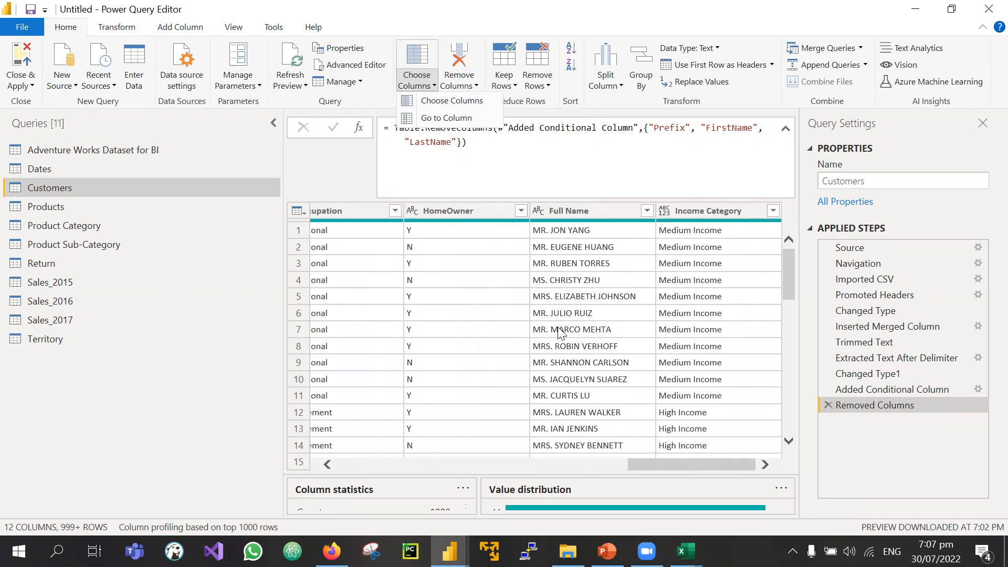
{"action": "scroll", "coordinate": [560, 331], "scroll_direction": "left", "scroll_amount": 14}
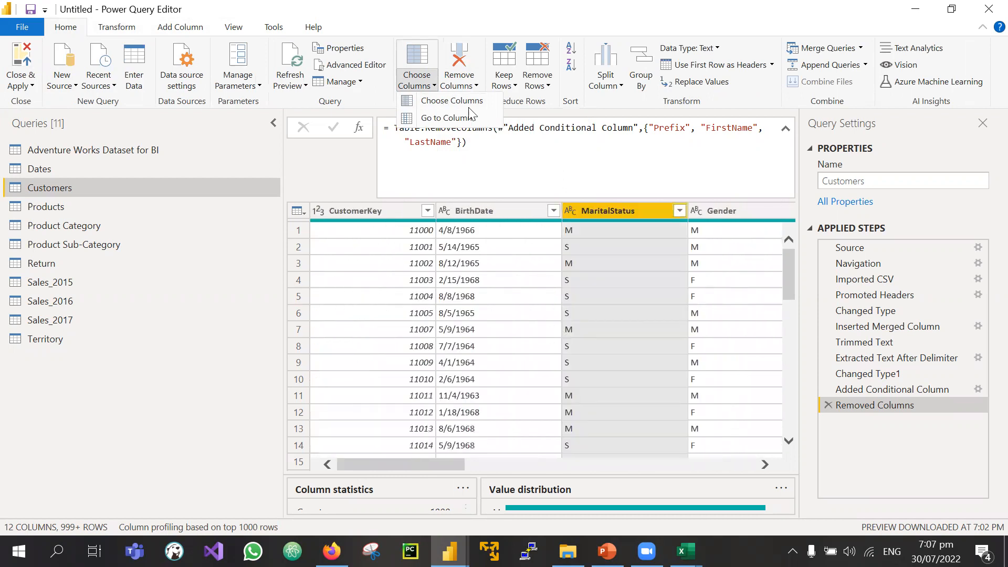
{"action": "left_click", "coordinate": [427, 85]}
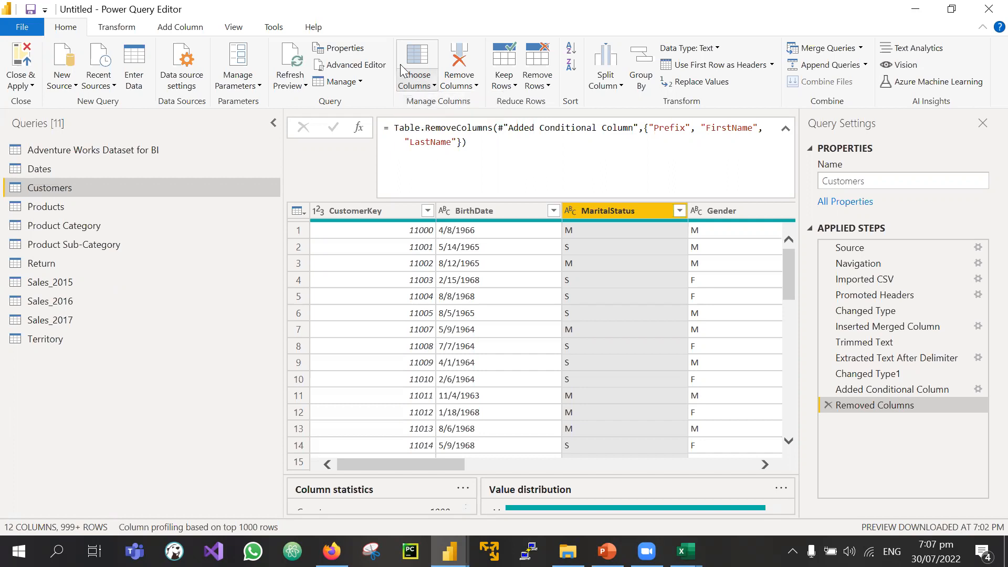
{"action": "left_click", "coordinate": [428, 86]}
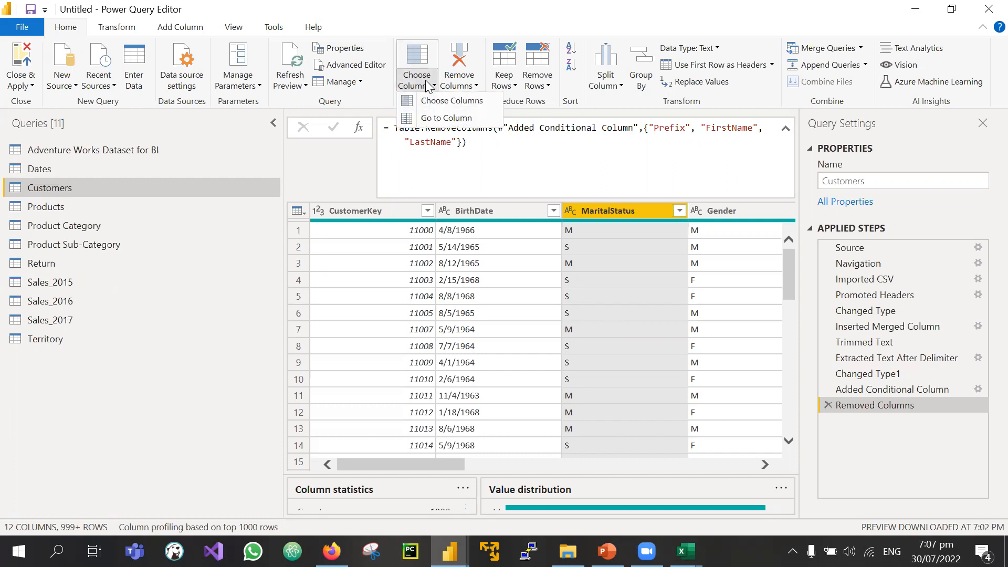
Step: Use Go to Column, search 'inc', and jump to the Income Category column
{"action": "left_click", "coordinate": [452, 119]}
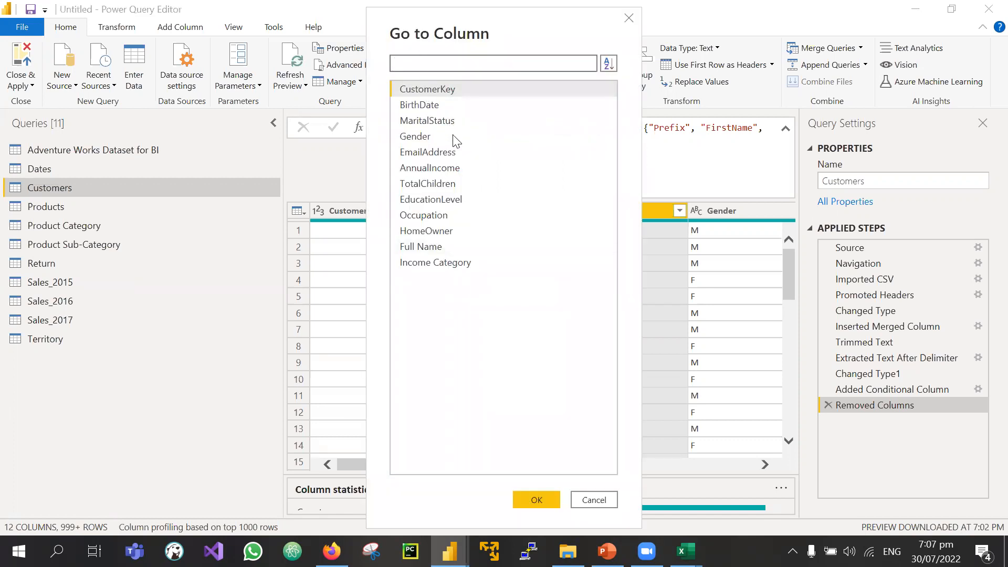
{"action": "left_click", "coordinate": [419, 65]}
{"action": "type", "text": "income"}
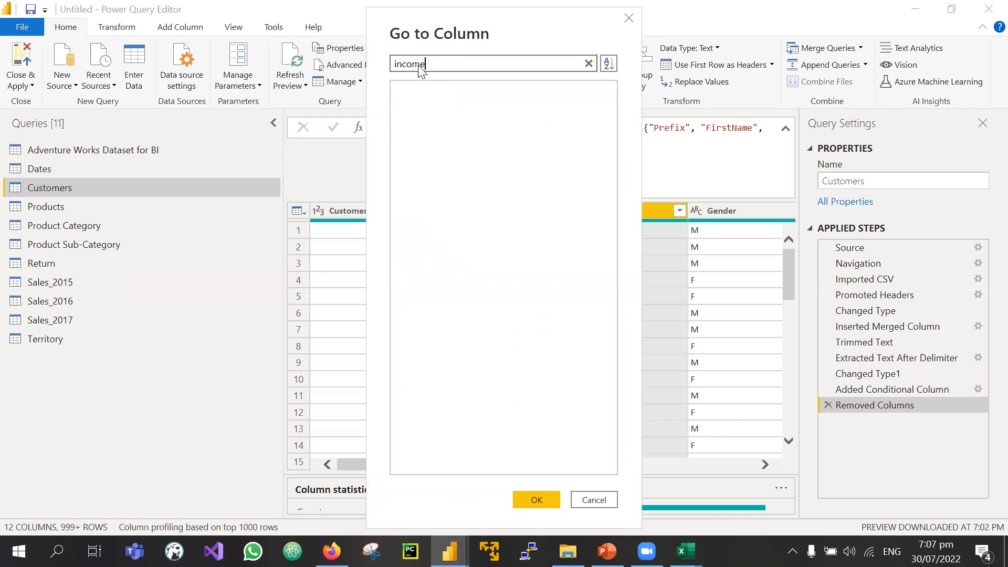
{"action": "left_click", "coordinate": [432, 106]}
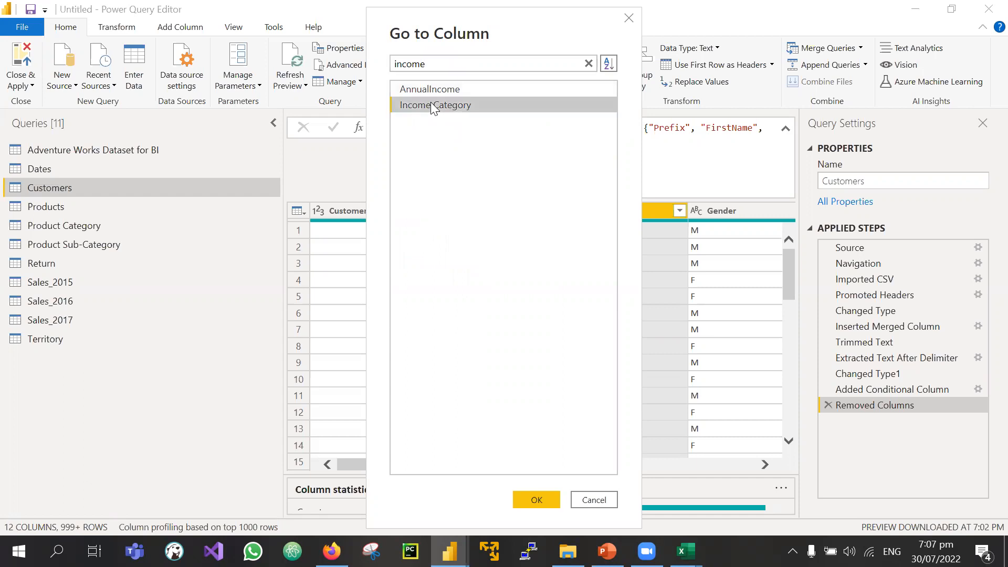
{"action": "left_click", "coordinate": [538, 498]}
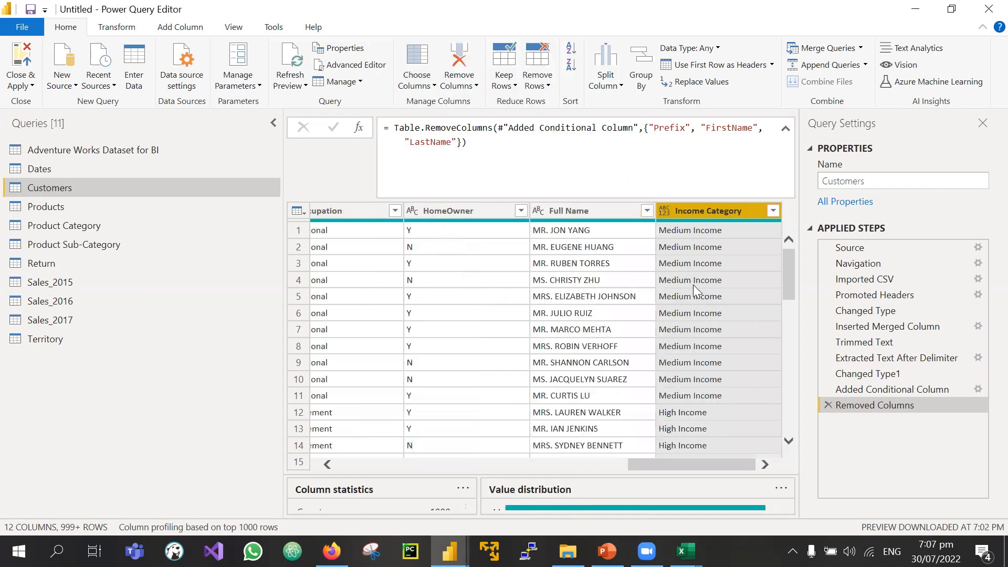
{"action": "left_click", "coordinate": [417, 84]}
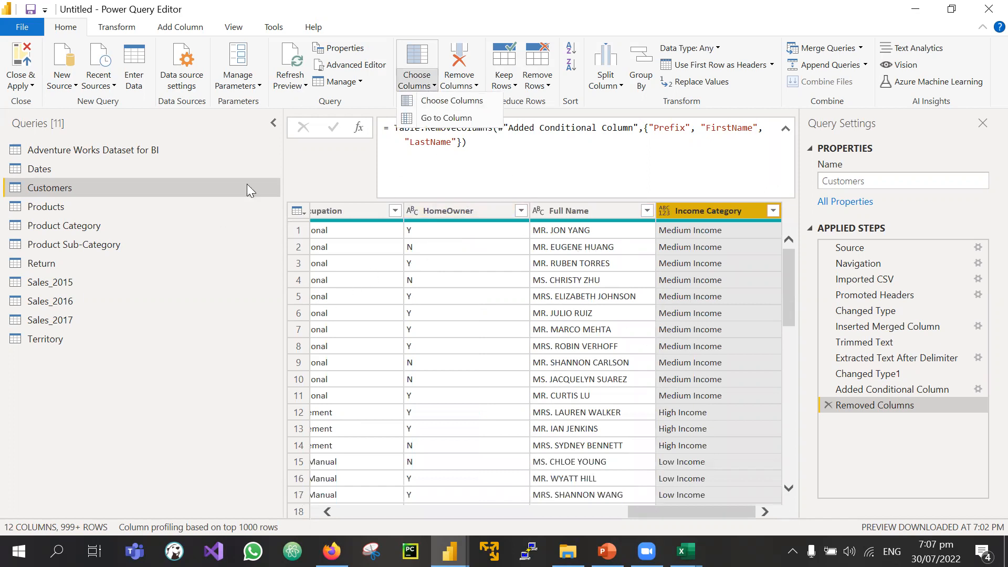
Step: Use Choose Columns to keep only CustomerKey and BirthDate in the Customers query
{"action": "left_click", "coordinate": [443, 108]}
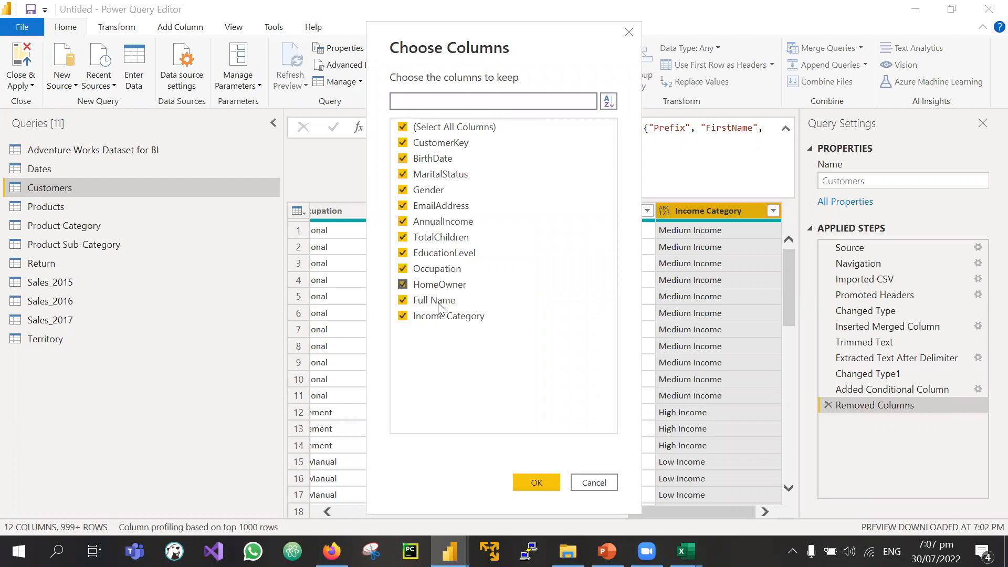
{"action": "left_click", "coordinate": [403, 127]}
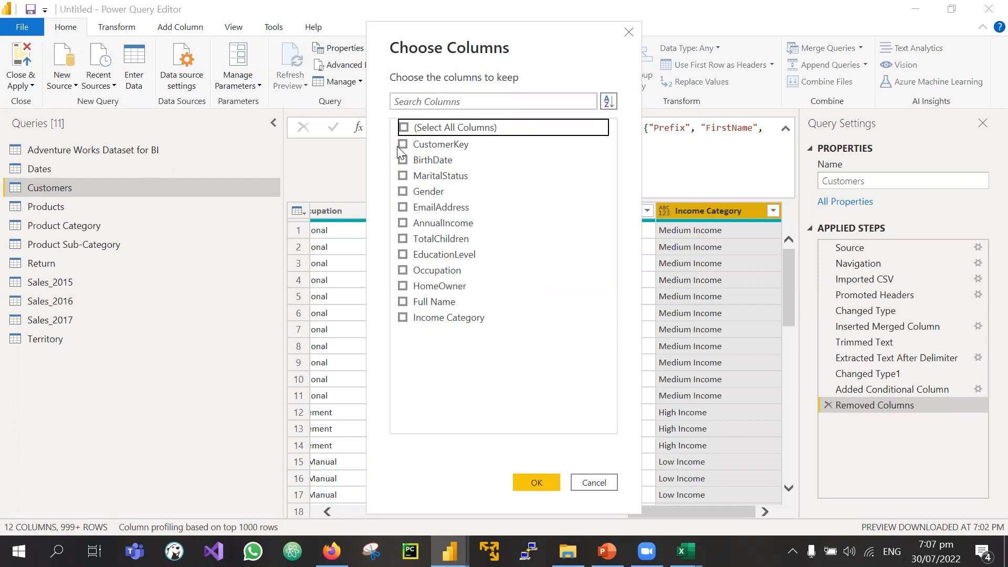
{"action": "left_click", "coordinate": [404, 144]}
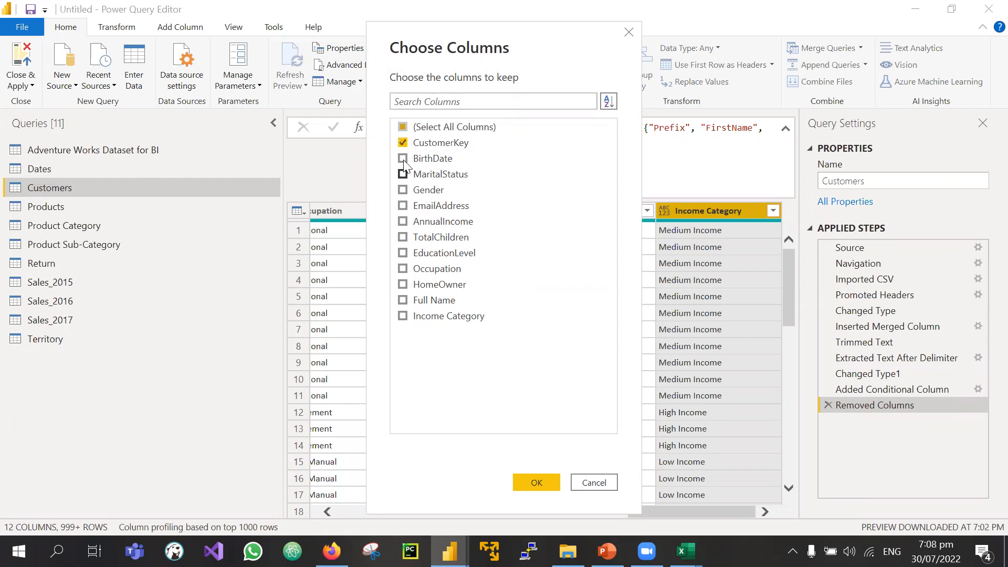
{"action": "left_click", "coordinate": [404, 159]}
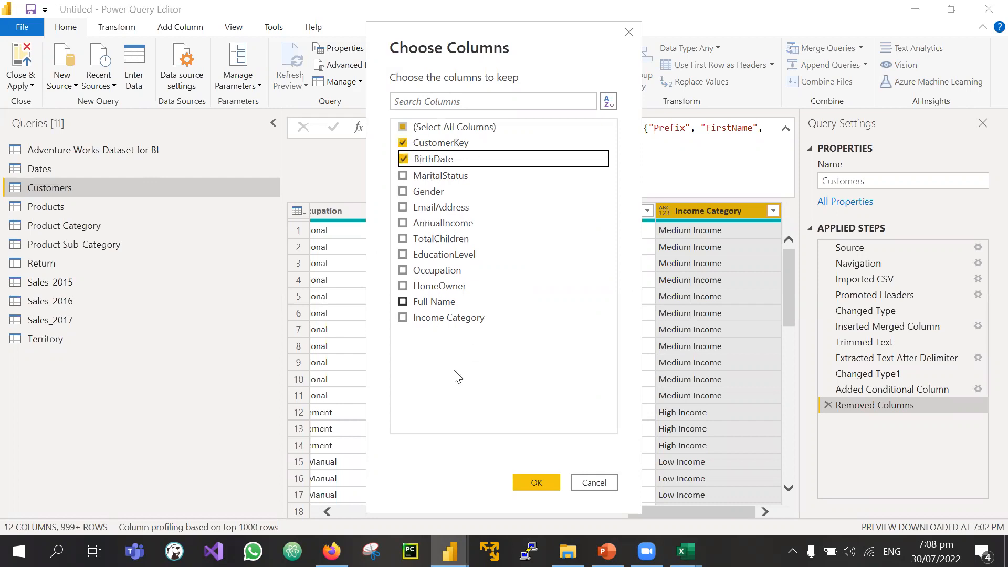
{"action": "left_click", "coordinate": [536, 483]}
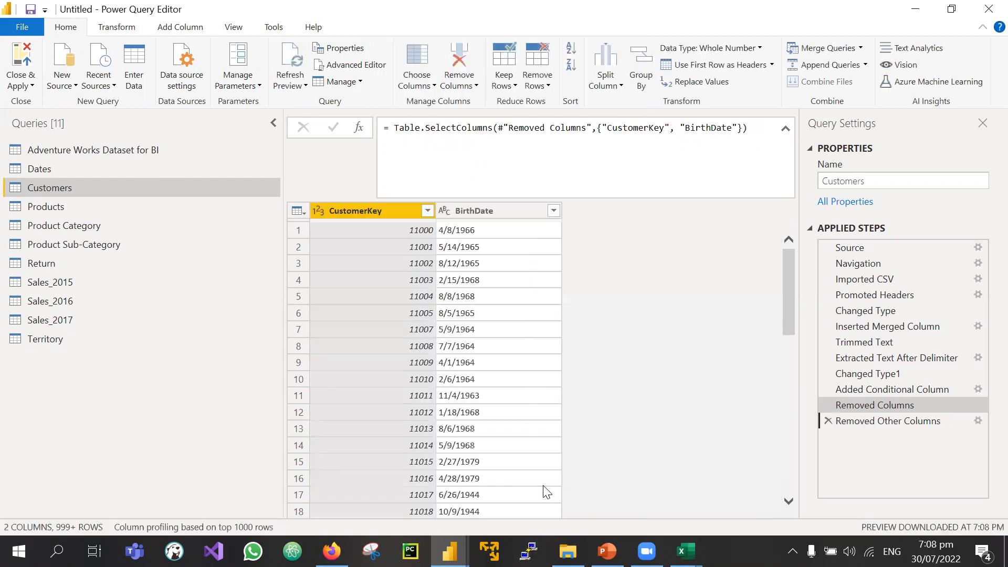
{"action": "left_click_drag", "start_coordinate": [887, 389], "coordinate": [868, 423]}
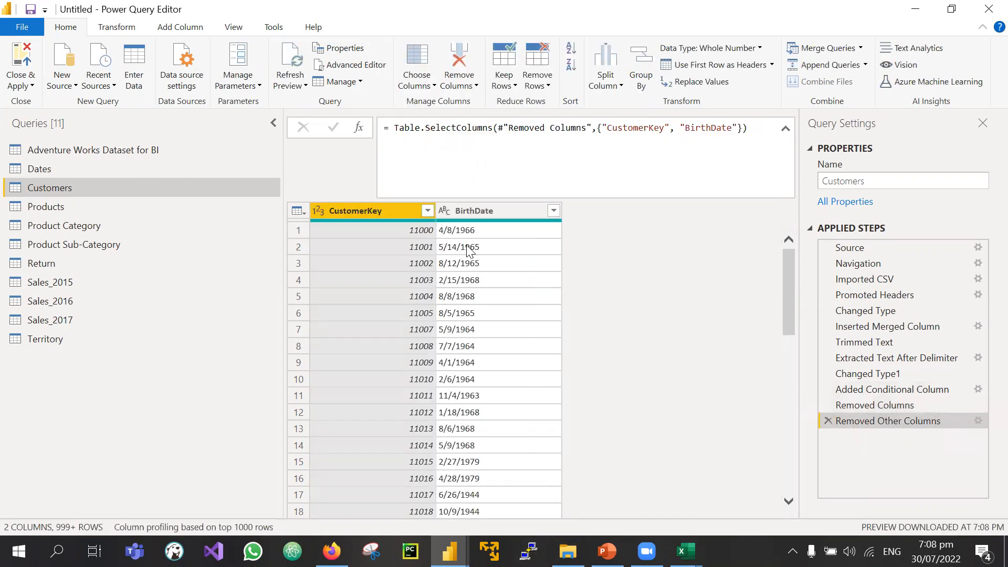
Step: Delete the Removed Other Columns step so Customers shows all 12 columns again
{"action": "left_click", "coordinate": [828, 420]}
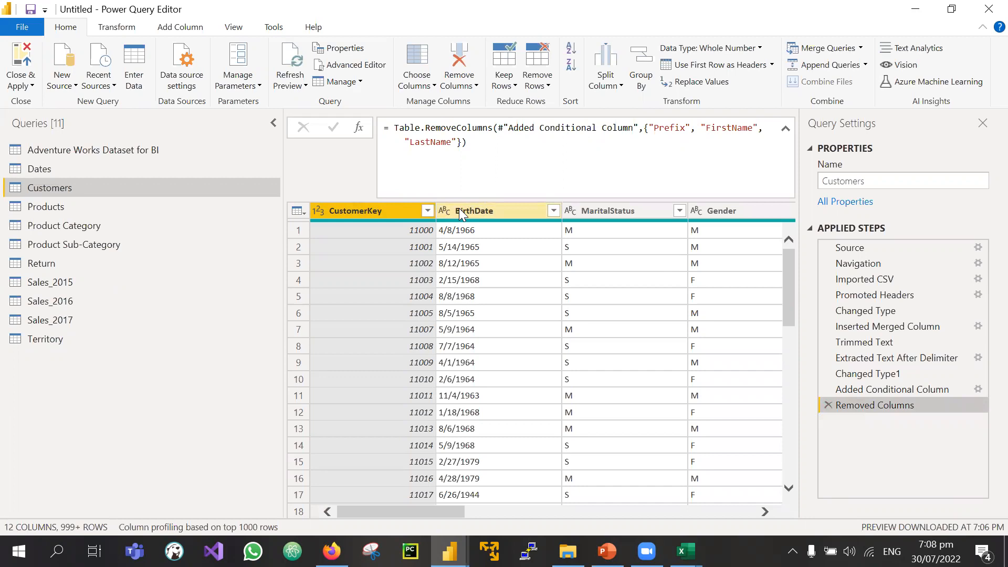
{"action": "left_click", "coordinate": [459, 210], "text": "ctrl"}
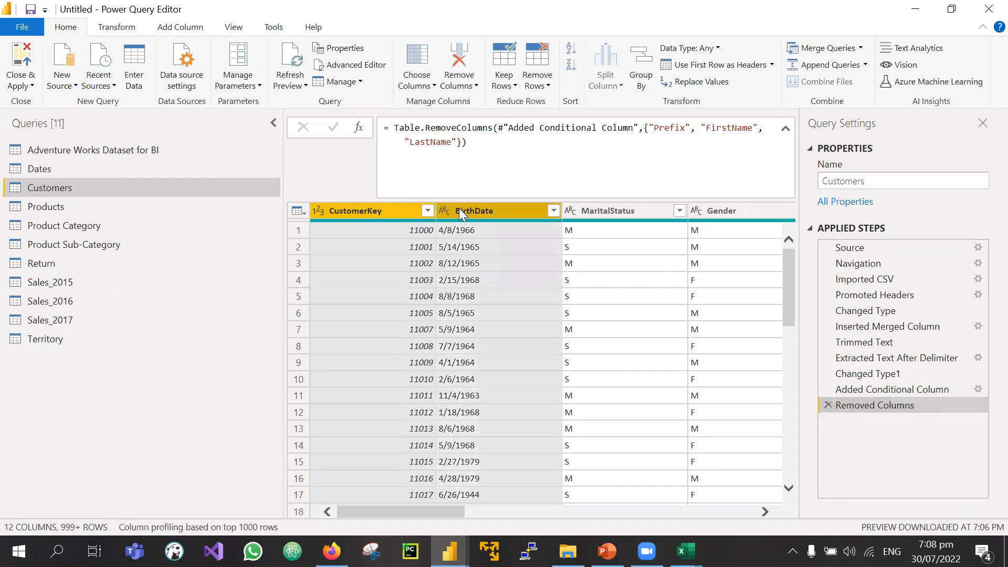
{"action": "right_click", "coordinate": [414, 212]}
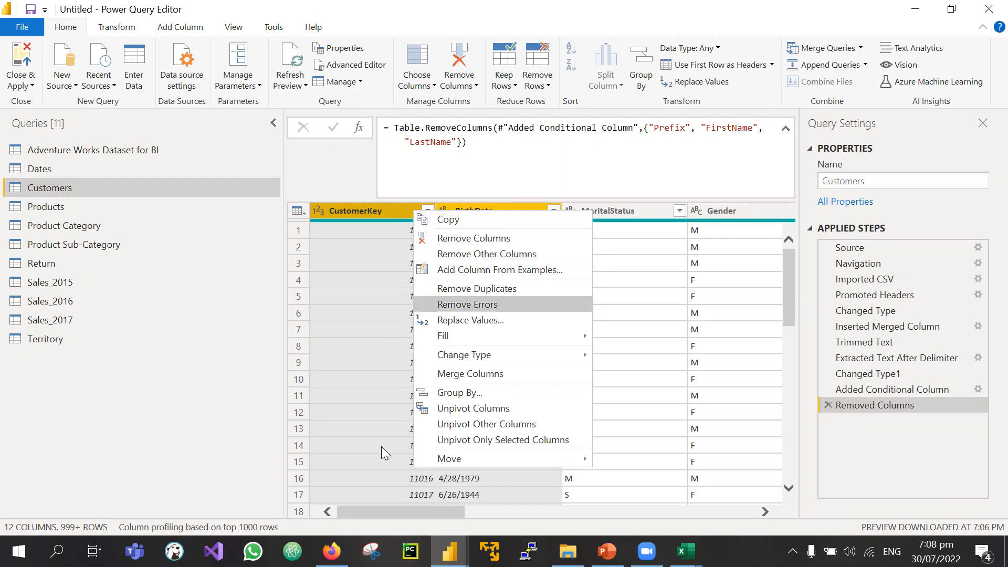
{"action": "left_click", "coordinate": [232, 287]}
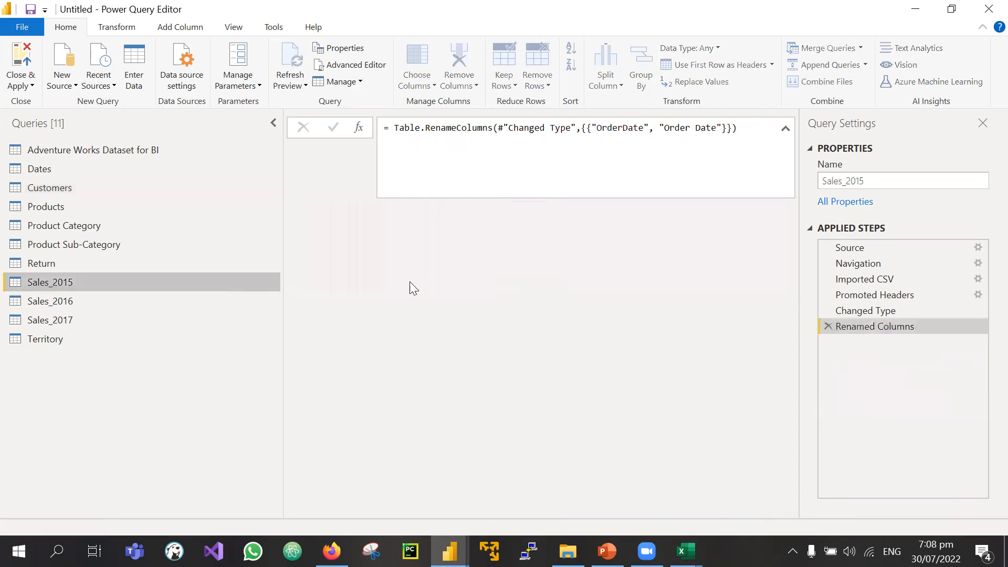
{"action": "left_click", "coordinate": [66, 188]}
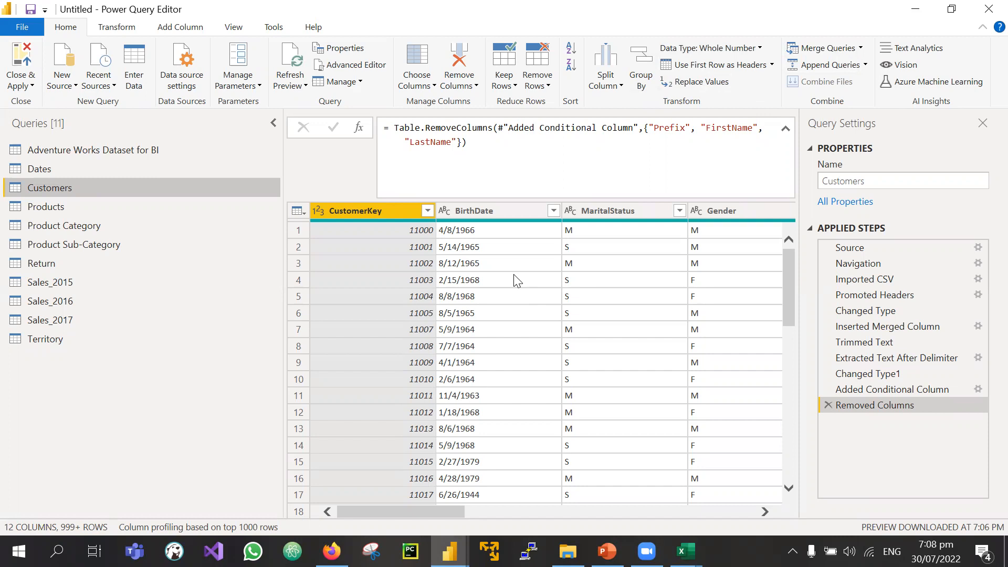
{"action": "scroll", "coordinate": [517, 281], "scroll_direction": "right", "scroll_amount": 3}
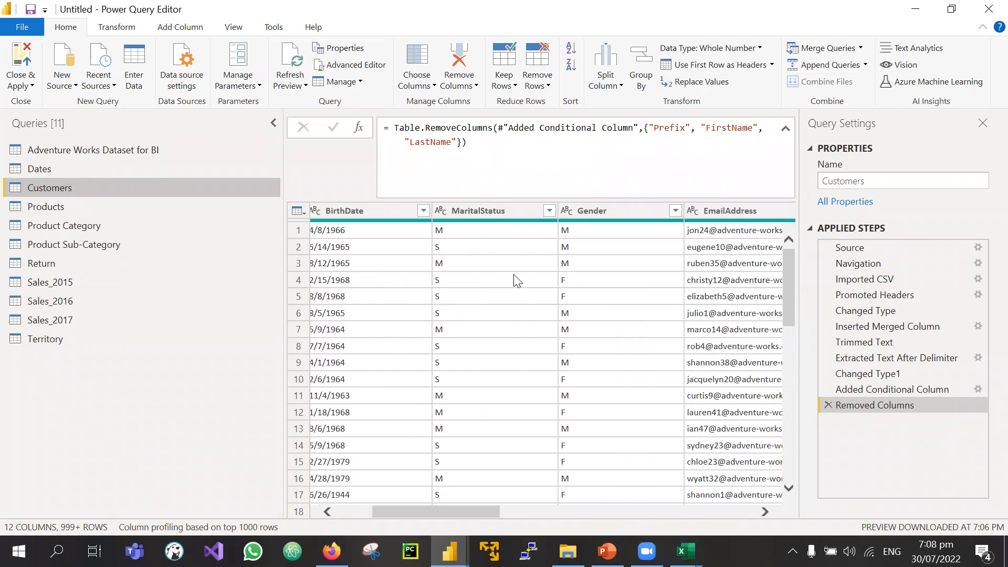
{"action": "scroll", "coordinate": [517, 281], "scroll_direction": "left", "scroll_amount": 2}
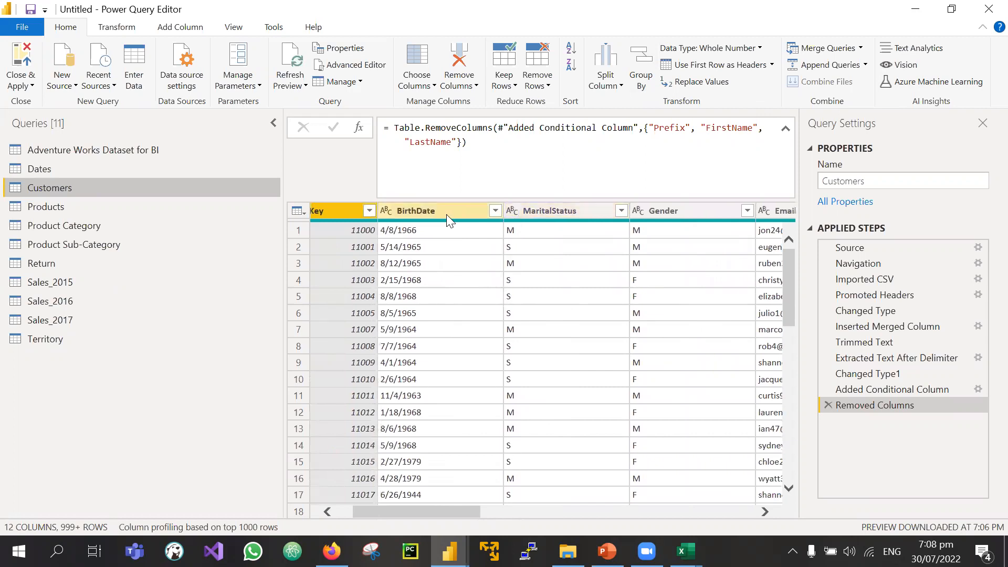
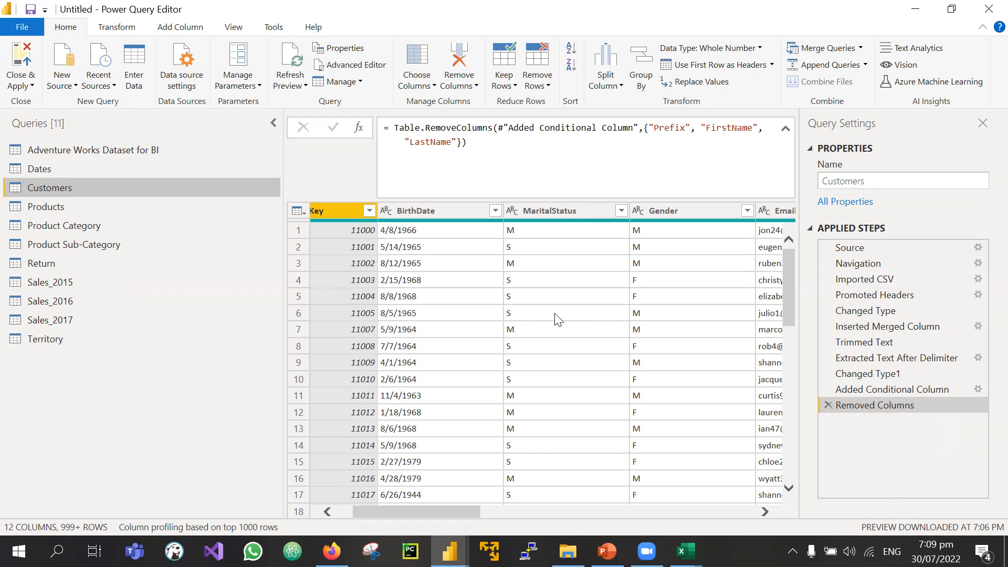
Step: Remove the BirthDate column from the Customers query
{"action": "scroll", "coordinate": [556, 317], "scroll_direction": "right", "scroll_amount": 3}
{"action": "scroll", "coordinate": [495, 229], "scroll_direction": "left", "scroll_amount": 5}
{"action": "left_click", "coordinate": [488, 216]}
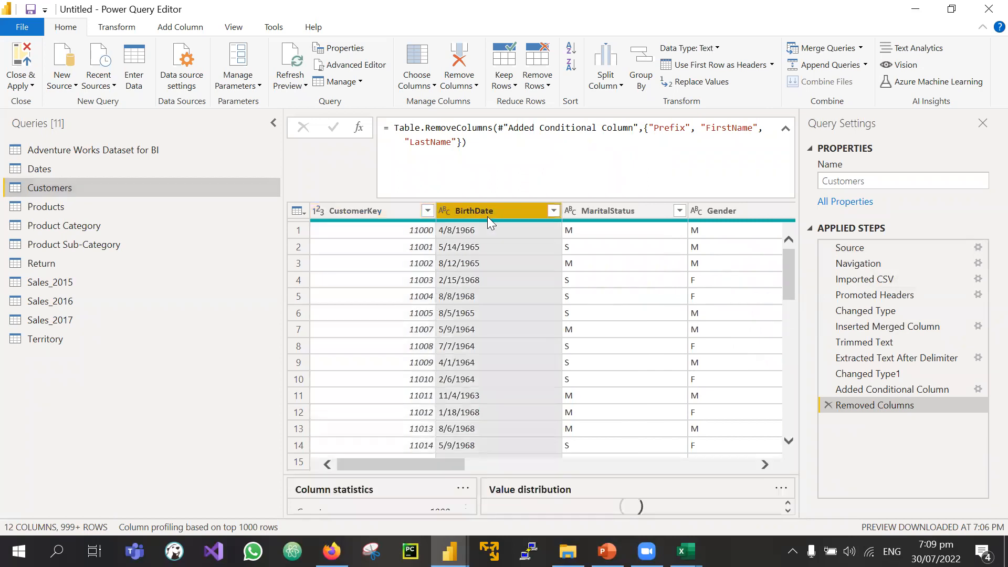
{"action": "right_click", "coordinate": [487, 216]}
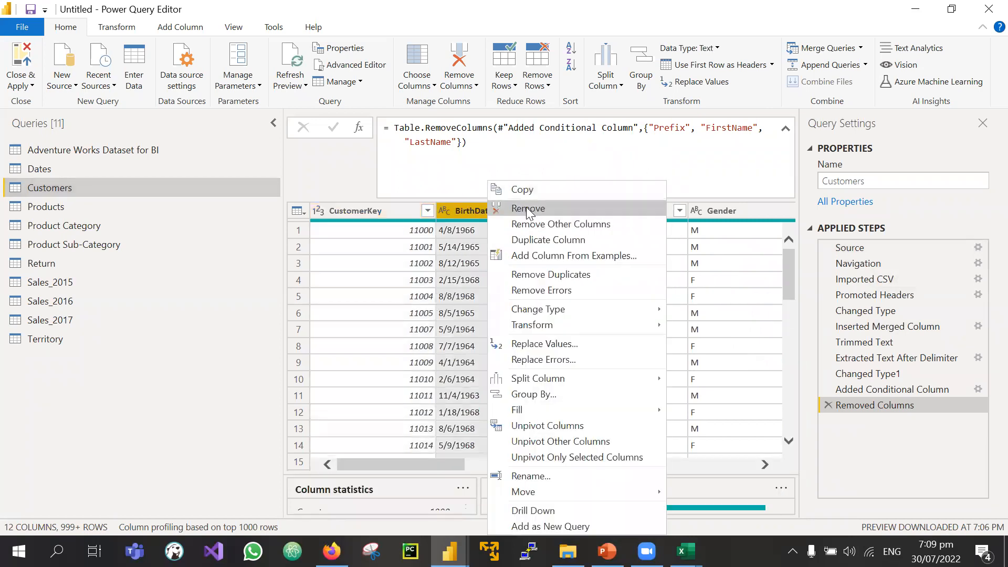
{"action": "left_click", "coordinate": [527, 209]}
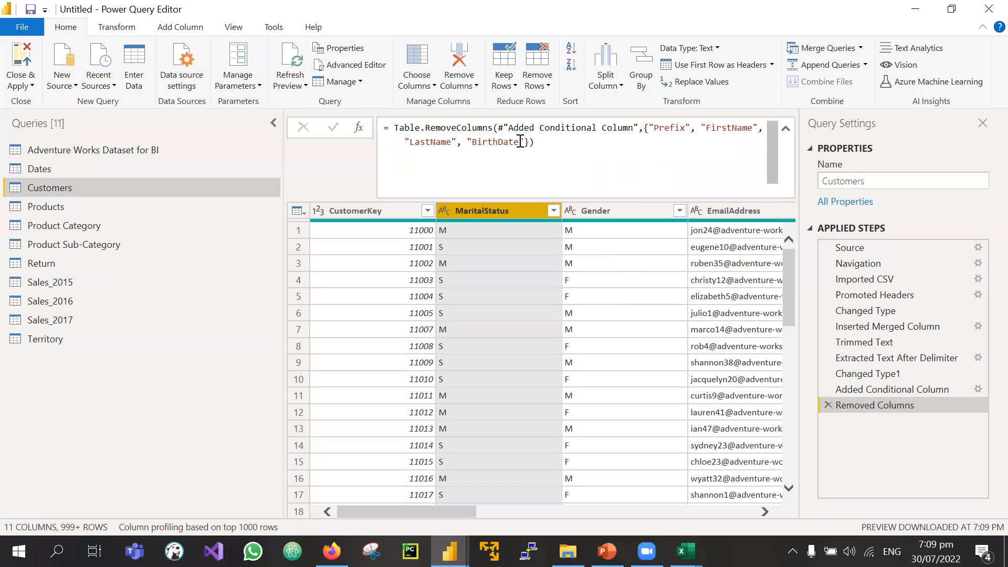
Step: Delete BirthDate from the removal step's formula so the column comes back
{"action": "left_click_drag", "start_coordinate": [525, 141], "coordinate": [458, 143]}
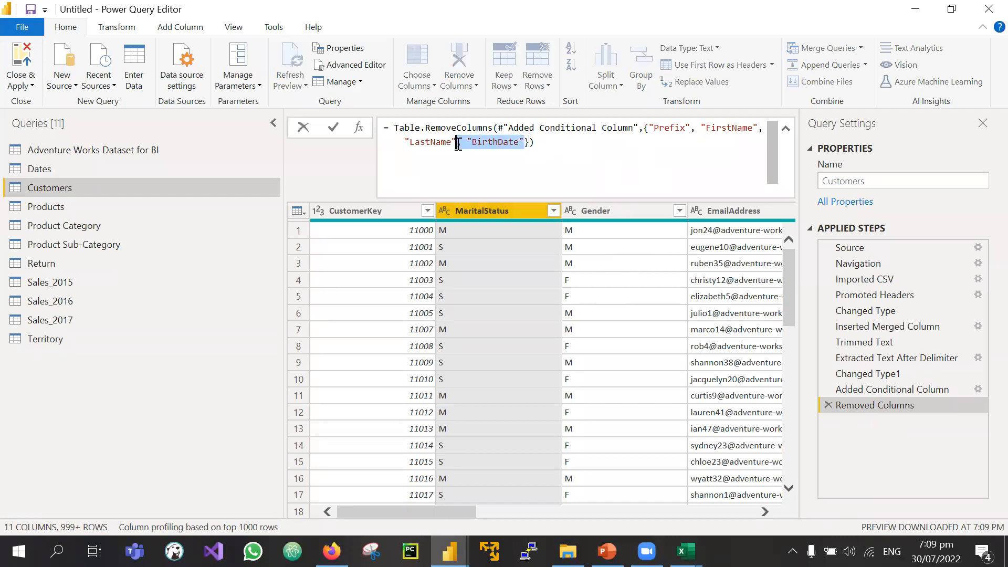
{"action": "key", "text": "BackSpace"}
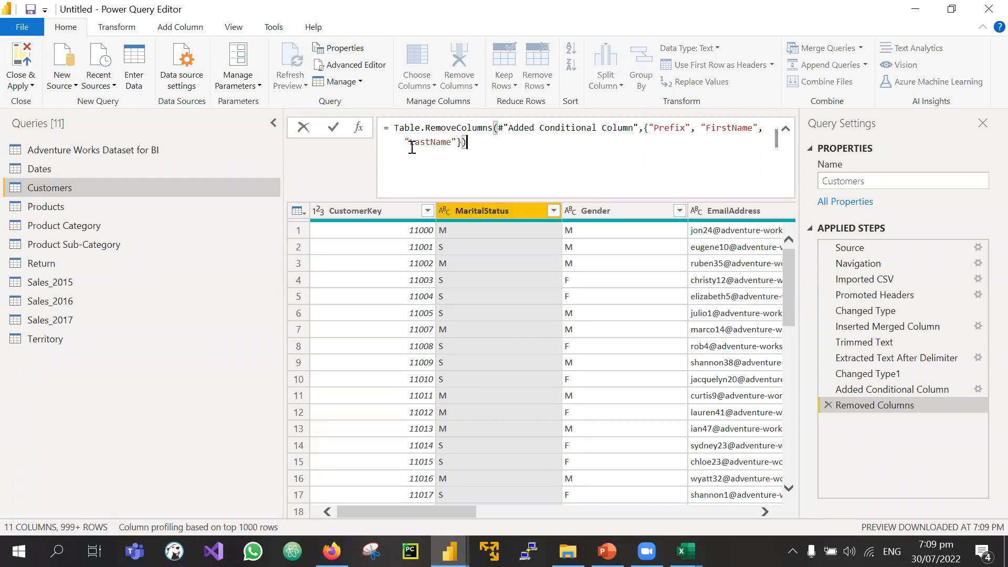
{"action": "key", "text": "ctrl+a"}
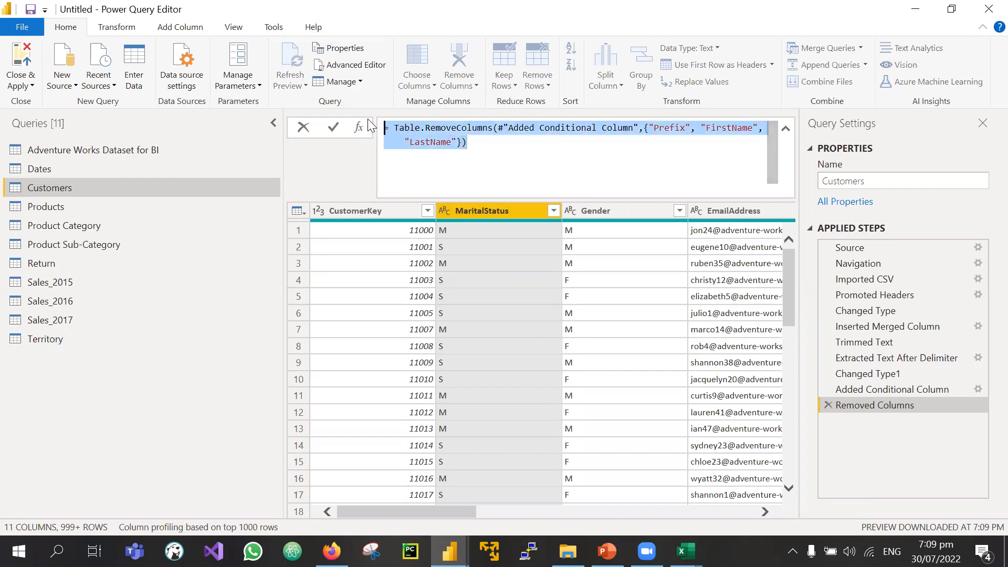
{"action": "left_click", "coordinate": [874, 390]}
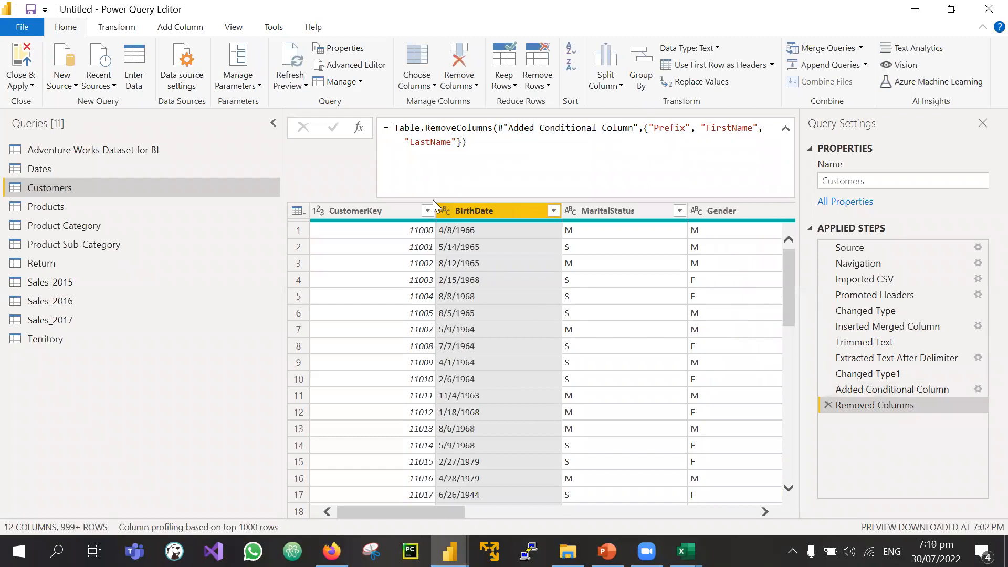
{"action": "left_click", "coordinate": [481, 157]}
{"action": "key", "text": "ctrl+a"}
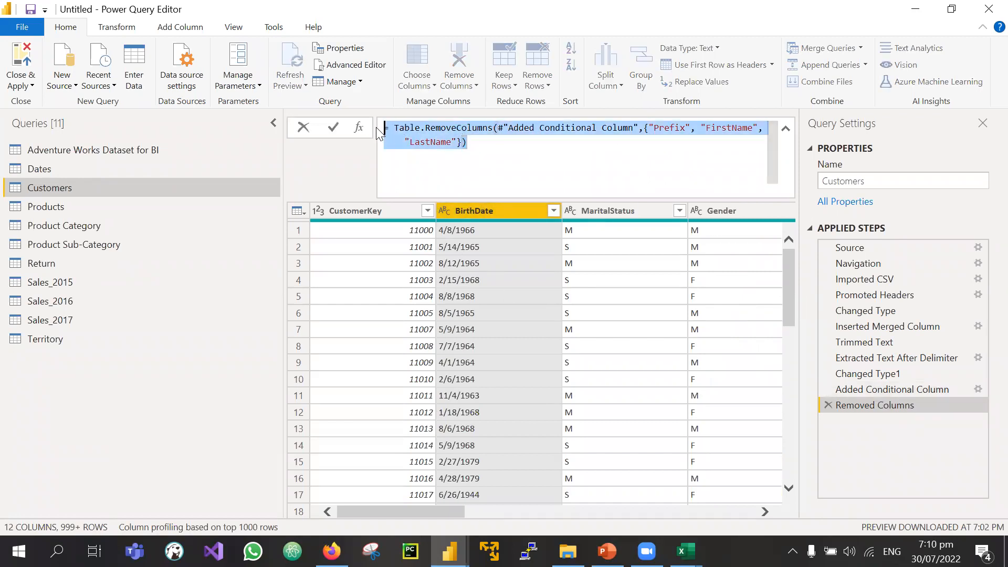
{"action": "left_click", "coordinate": [492, 154]}
{"action": "key", "text": "ctrl+a"}
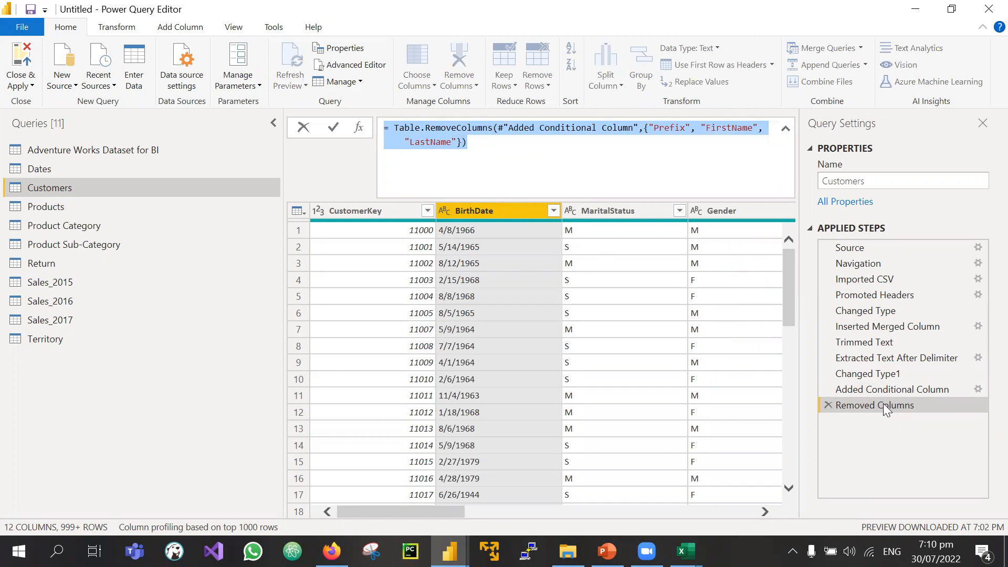
{"action": "left_click", "coordinate": [546, 168]}
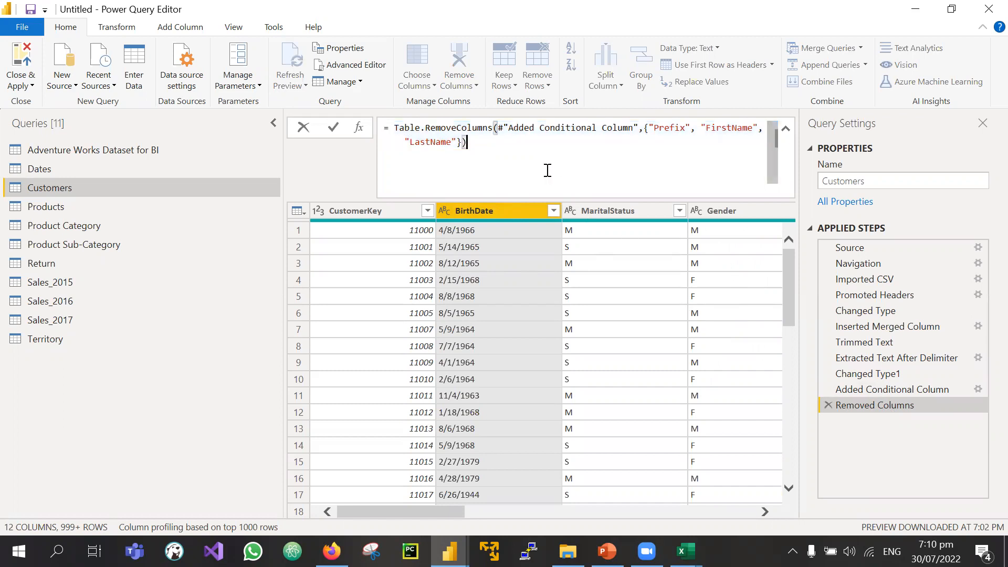
Step: Set CustomerKey to Text and remove the BirthDate column again
{"action": "left_click", "coordinate": [317, 210]}
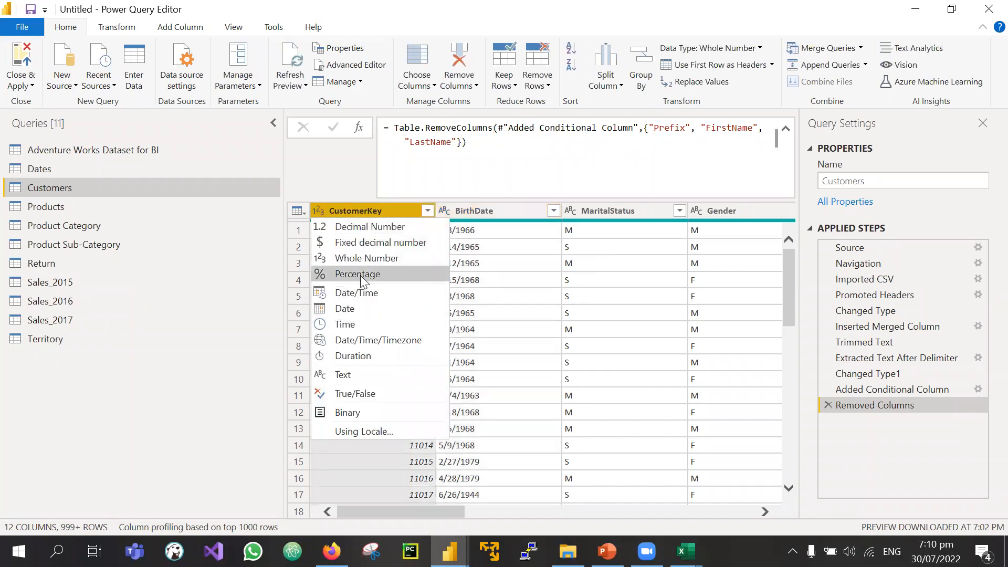
{"action": "left_click", "coordinate": [356, 373]}
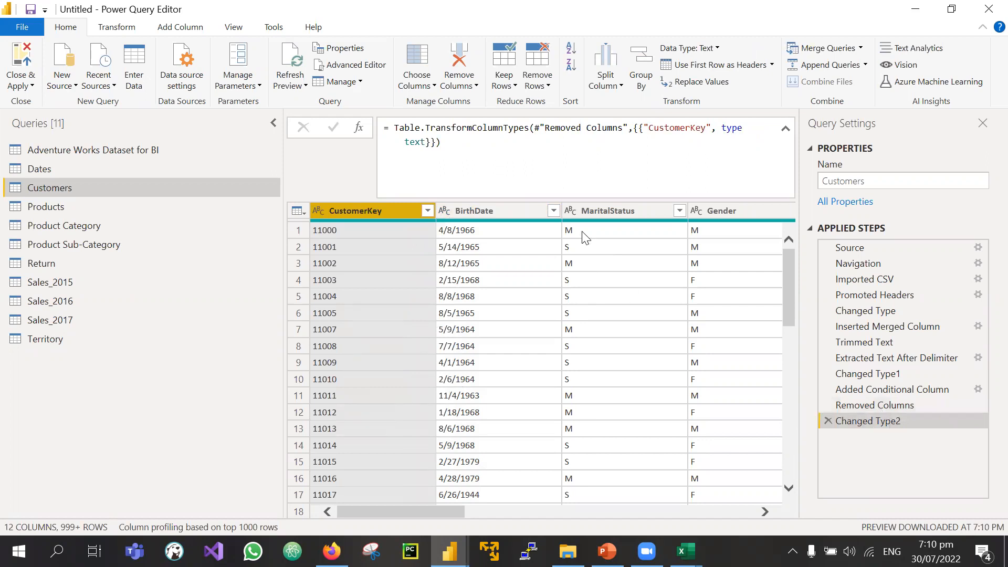
{"action": "left_click", "coordinate": [507, 211]}
{"action": "right_click", "coordinate": [507, 211]}
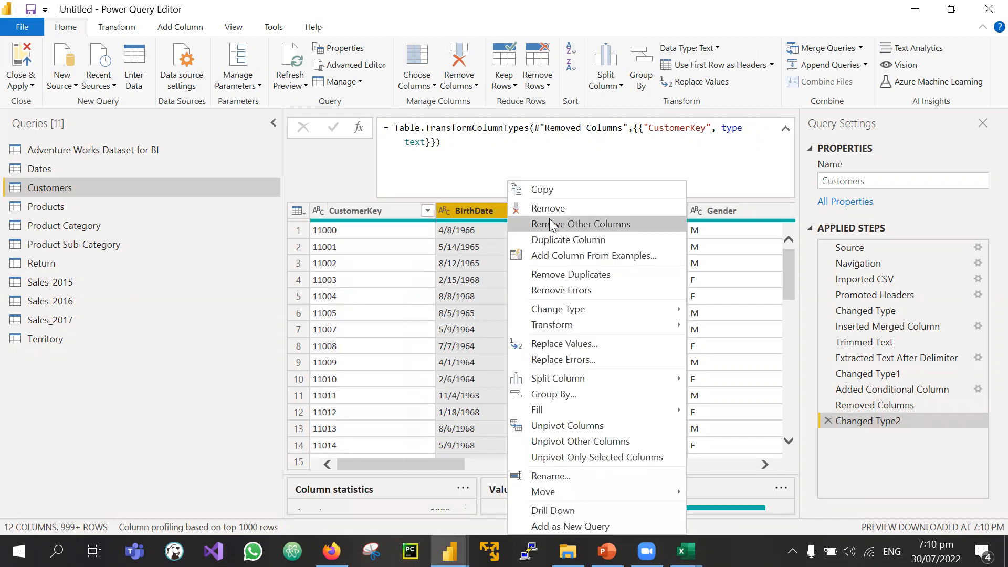
{"action": "left_click", "coordinate": [546, 208]}
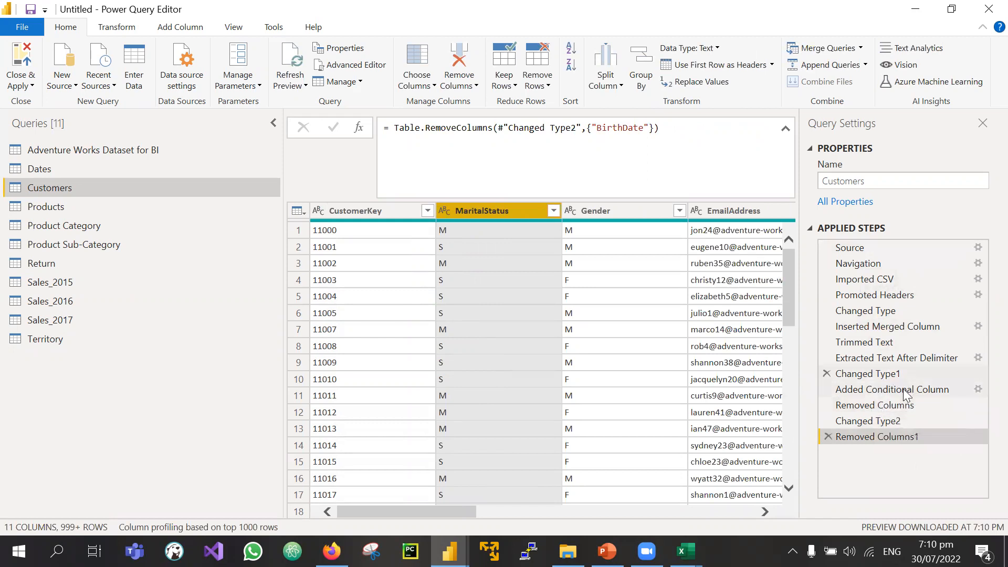
Step: Switch between the Removed Columns and Removed Columns1 steps to compare their results
{"action": "left_click", "coordinate": [879, 405]}
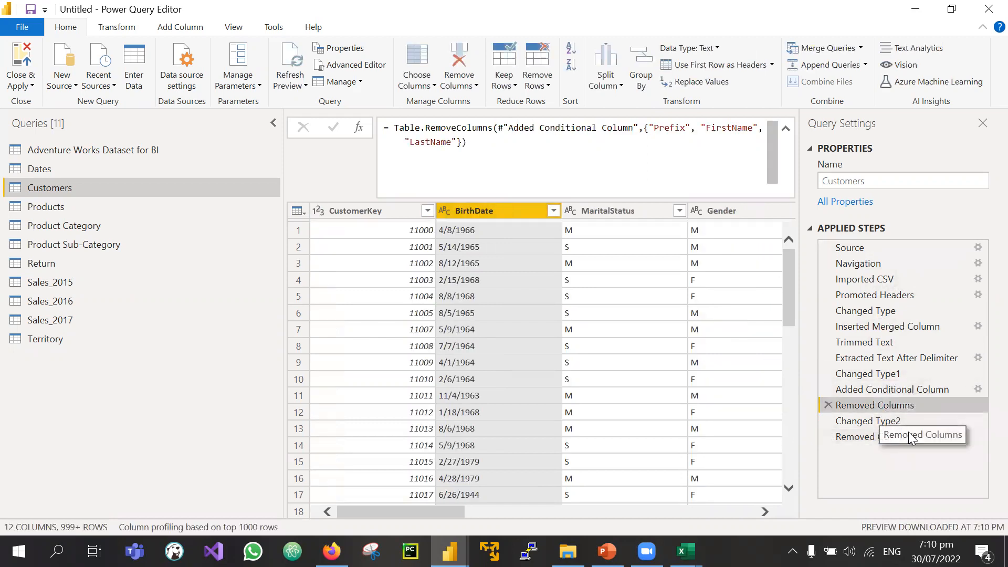
{"action": "left_click", "coordinate": [878, 438]}
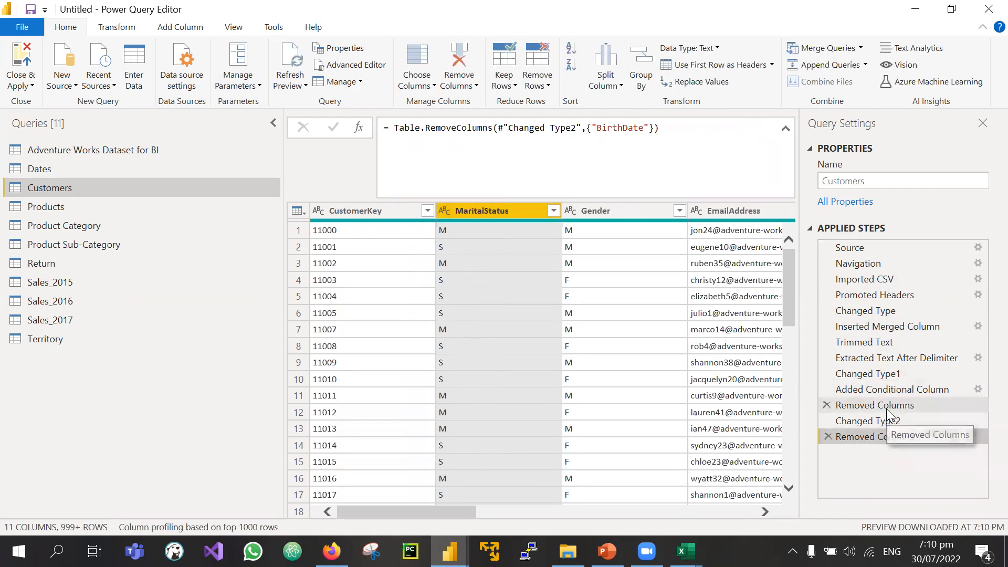
{"action": "left_click", "coordinate": [882, 407]}
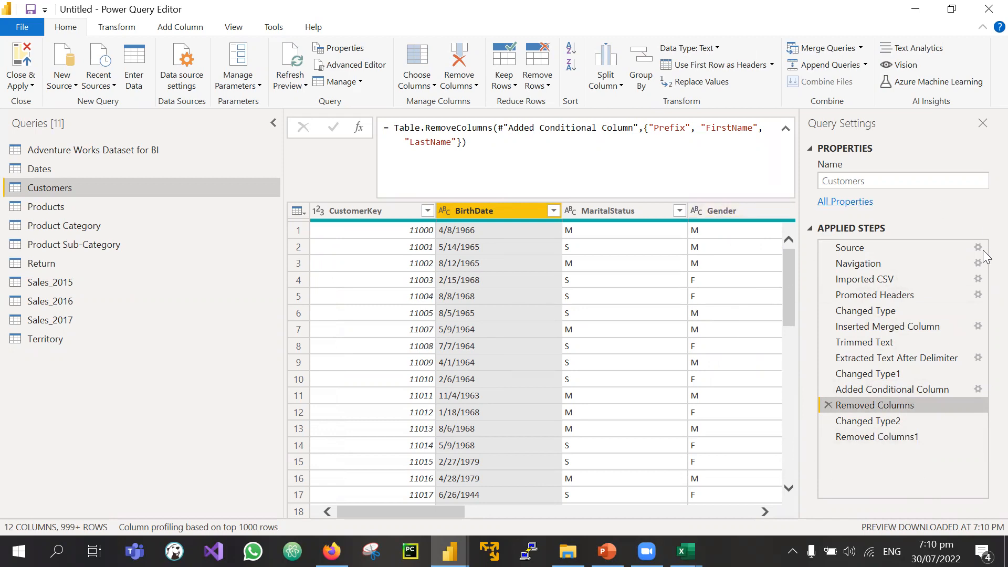
{"action": "left_click", "coordinate": [869, 437]}
{"action": "left_click", "coordinate": [875, 405]}
Step: Inspect both steps' formulas, including BirthDate in Removed Columns1, ending on Removed Columns
{"action": "left_click_drag", "start_coordinate": [388, 136], "coordinate": [384, 128]}
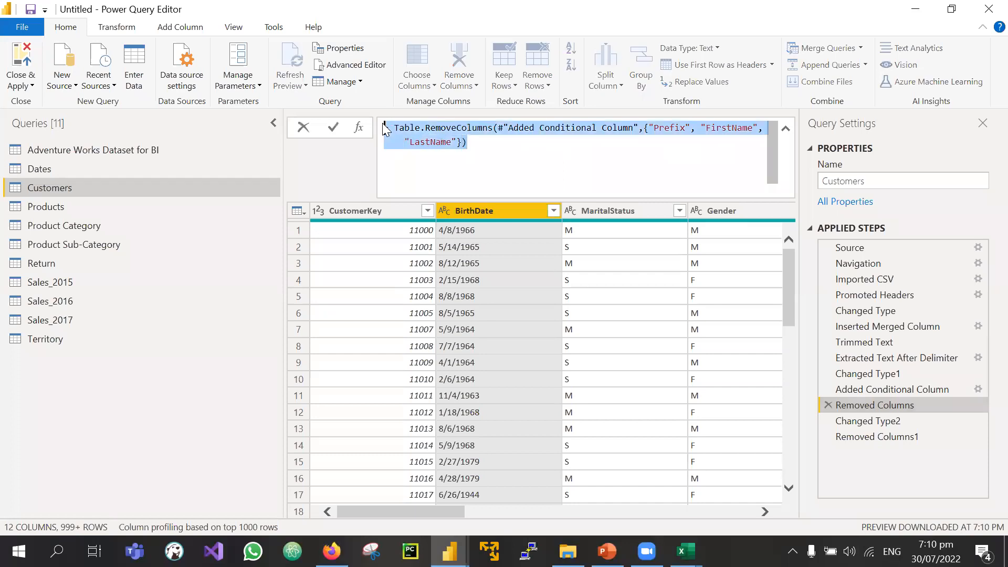
{"action": "left_click", "coordinate": [710, 131]}
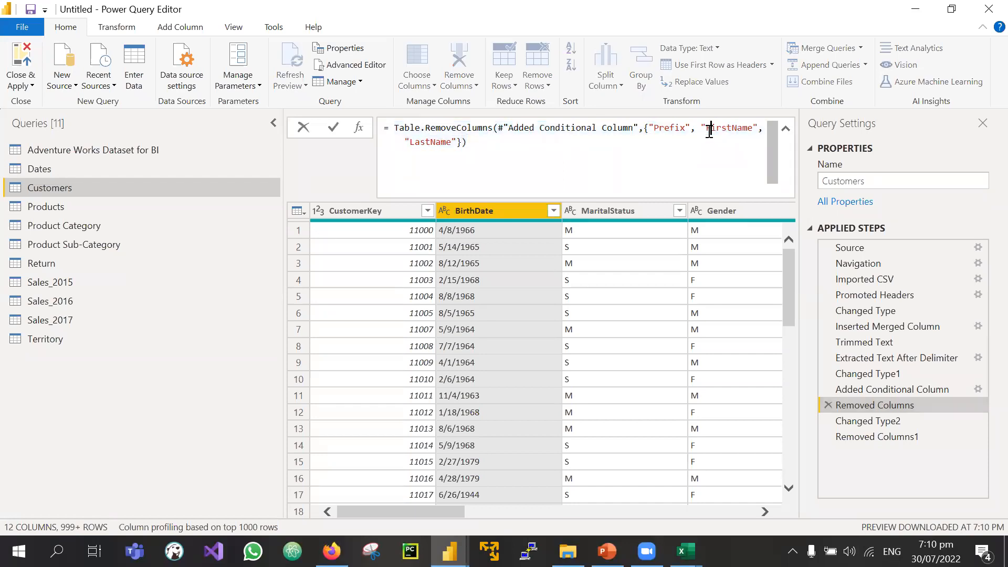
{"action": "left_click_drag", "start_coordinate": [705, 129], "coordinate": [748, 129]}
{"action": "left_click", "coordinate": [463, 146]}
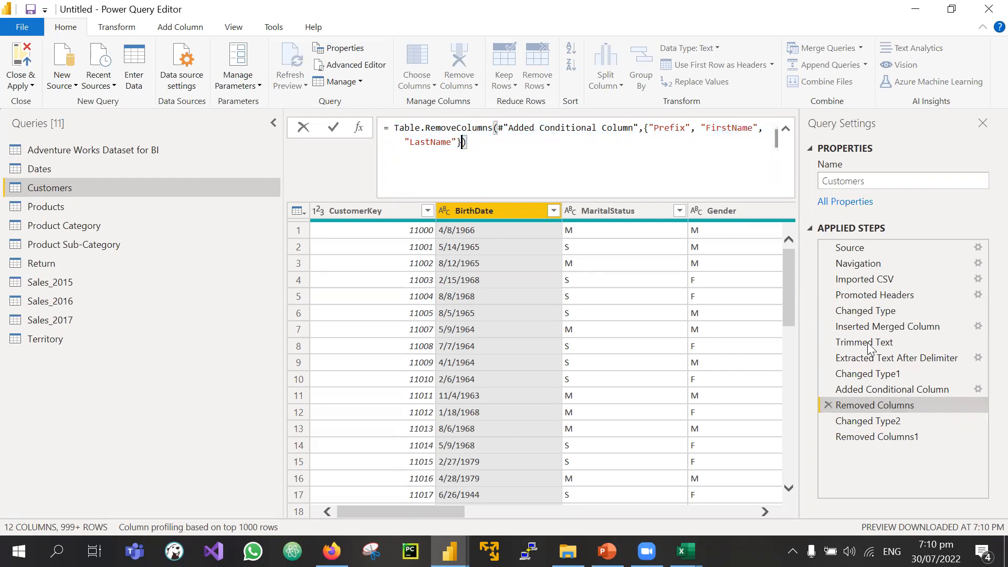
{"action": "left_click", "coordinate": [866, 436]}
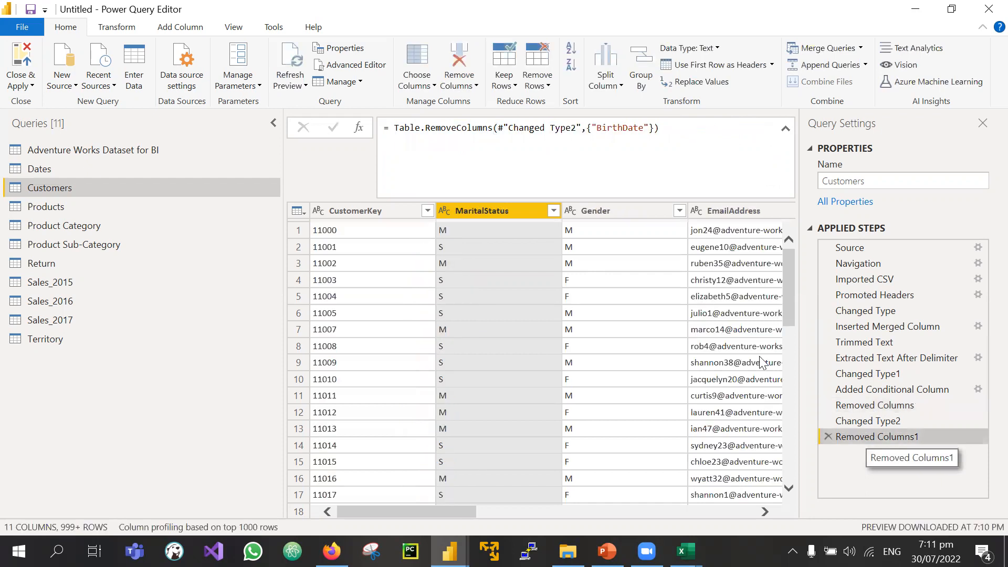
{"action": "left_click_drag", "start_coordinate": [597, 128], "coordinate": [646, 130]}
{"action": "left_click", "coordinate": [865, 409]}
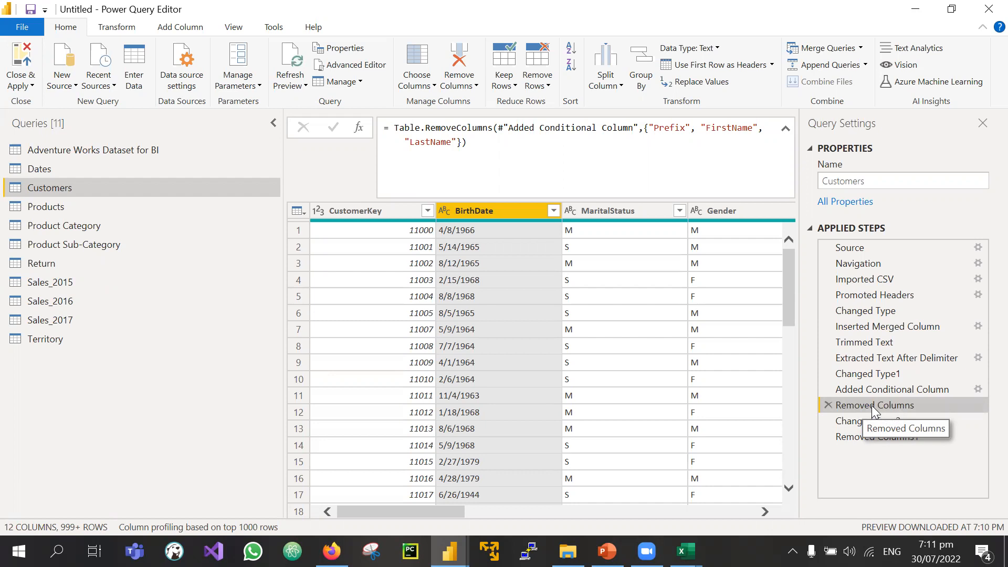
Step: Rename the Removed Columns step to 'Removed Prefix, First, and Last Names'
{"action": "right_click", "coordinate": [873, 411]}
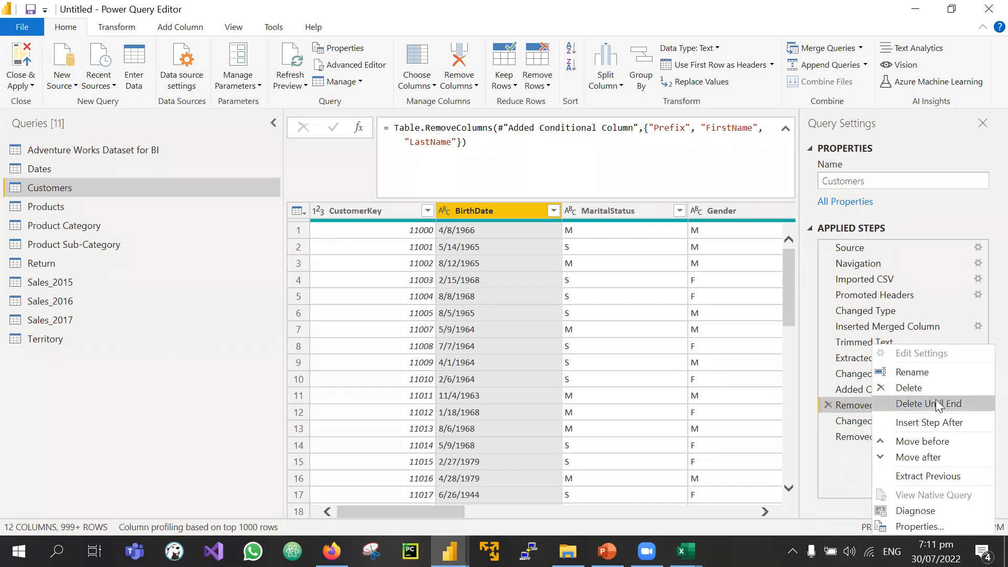
{"action": "left_click", "coordinate": [850, 406]}
{"action": "right_click", "coordinate": [872, 403]}
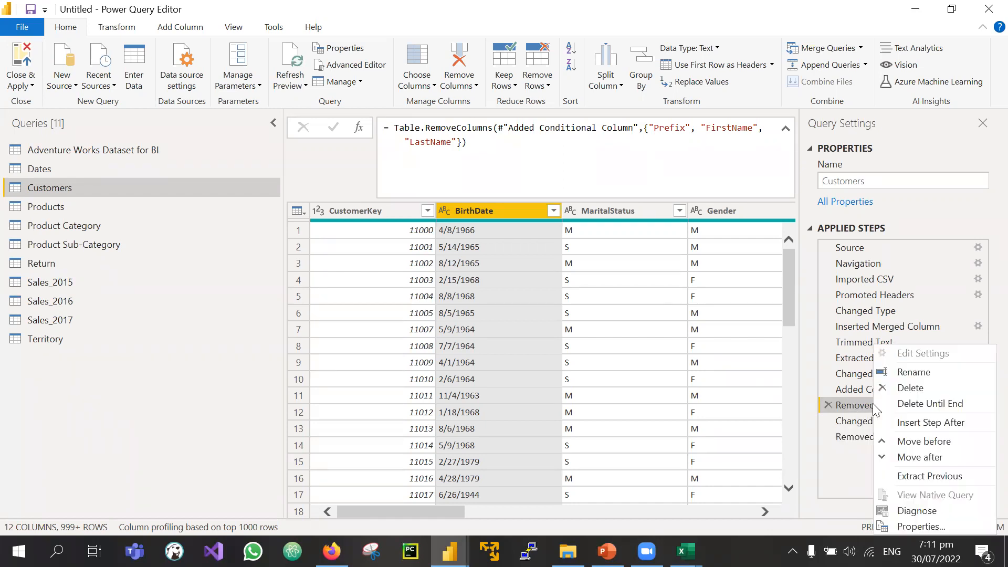
{"action": "left_click", "coordinate": [910, 372]}
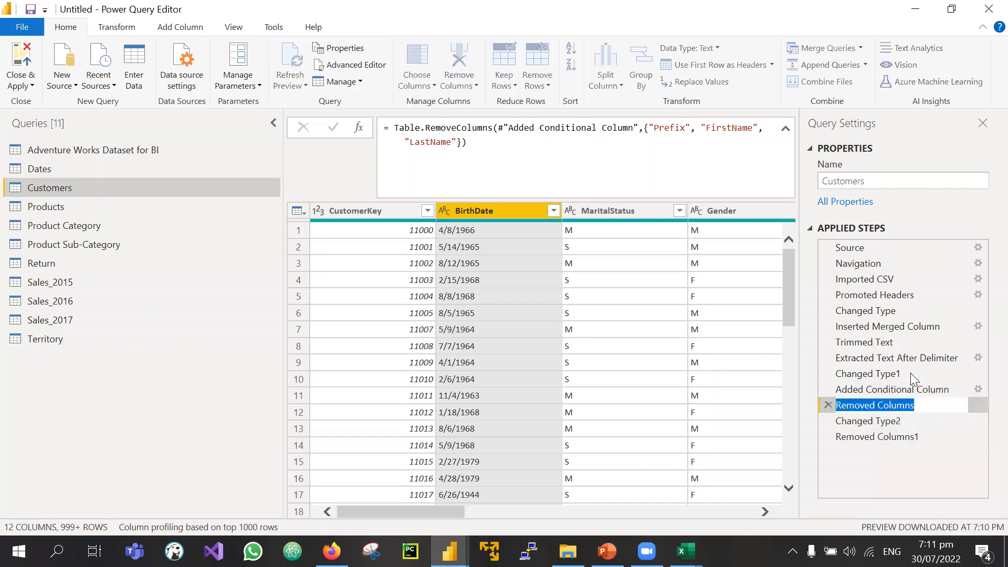
{"action": "type", "text": "Removed"}
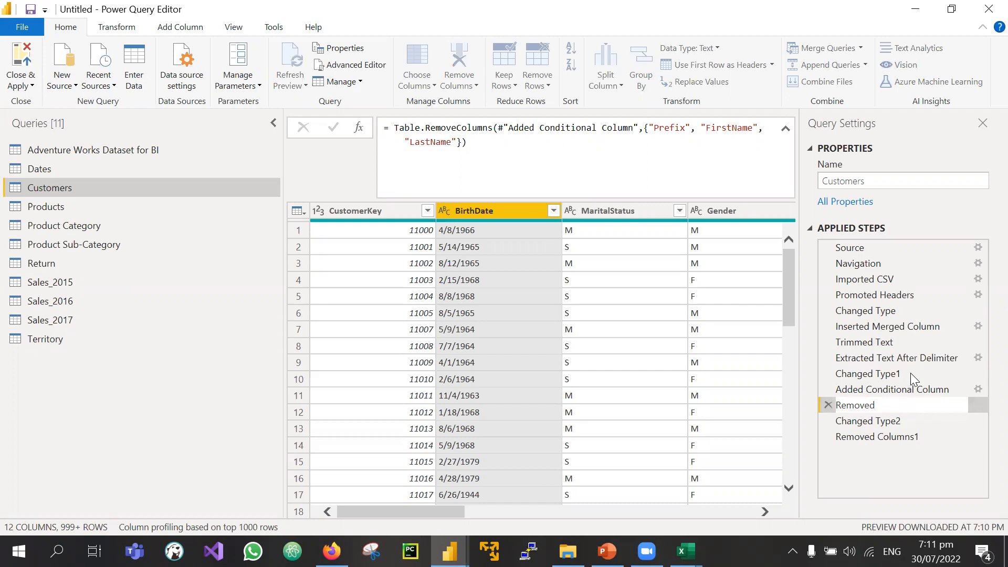
{"action": "type", "text": " Prefix, First, and Last Names"}
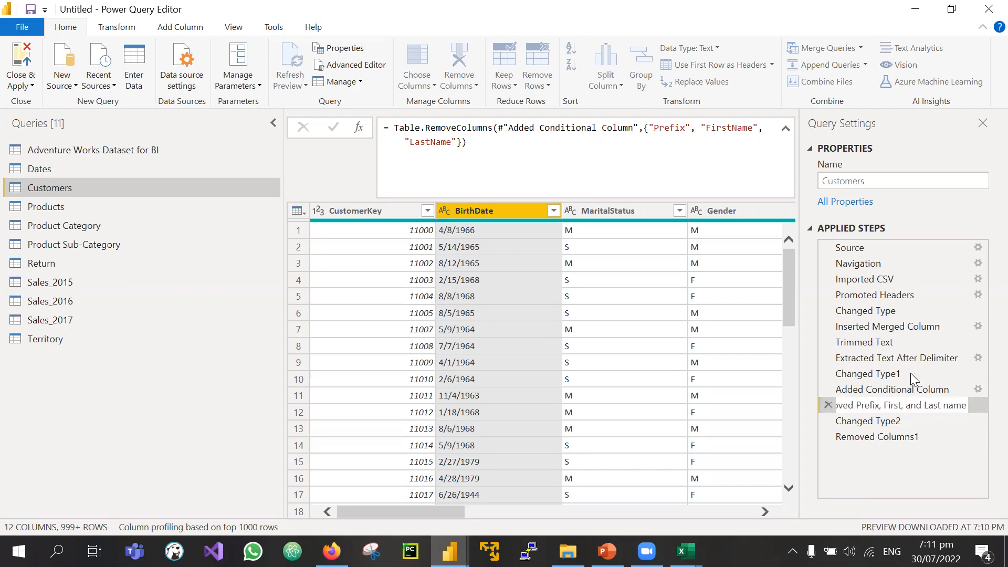
{"action": "key", "text": "Return"}
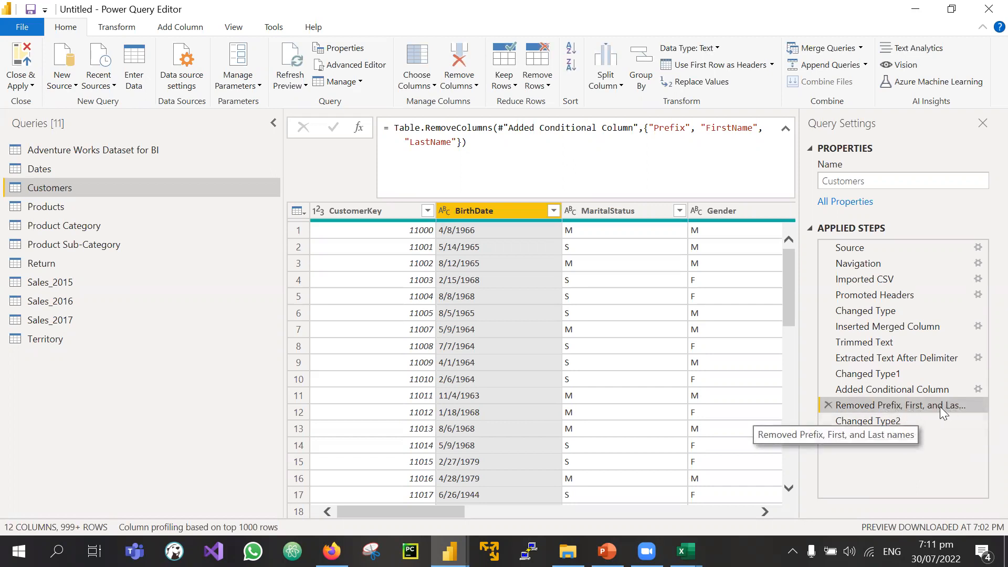
Step: Rename the BirthDate-removal step to 'Removed Birth Date'
{"action": "right_click", "coordinate": [868, 435]}
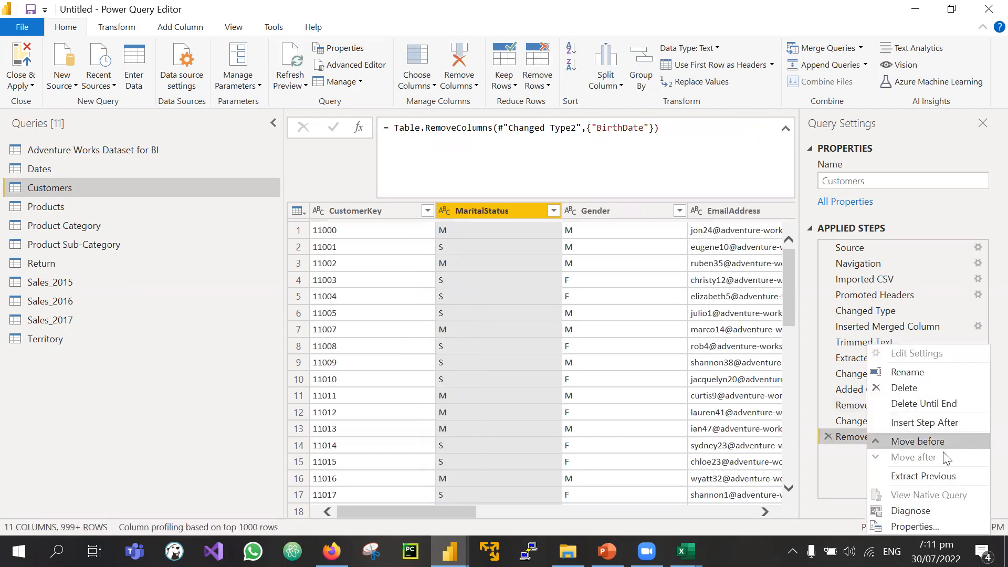
{"action": "left_click", "coordinate": [905, 373]}
{"action": "type", "text": "Removed Birth Date"}
{"action": "key", "text": "Return"}
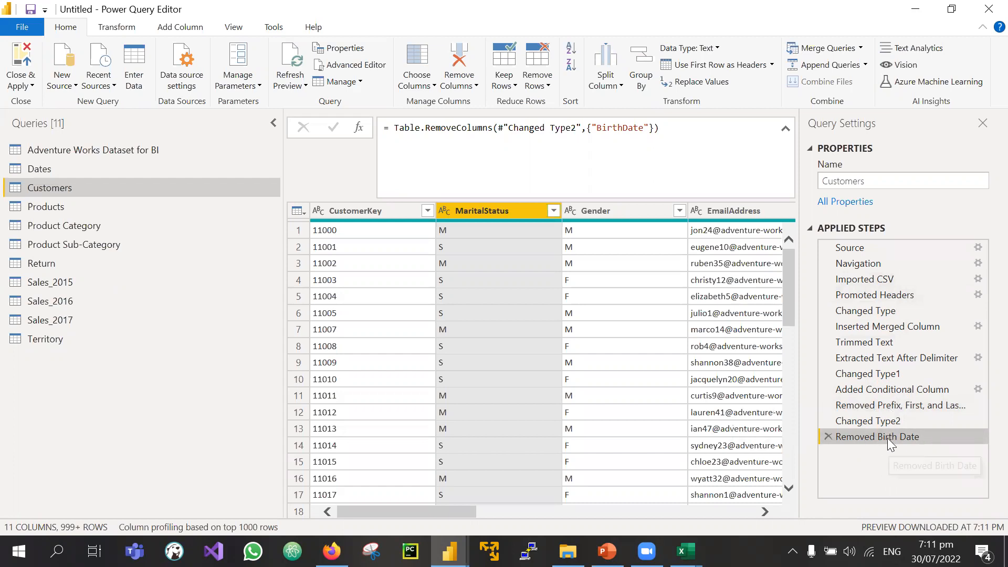
Step: Preview the Changed Type, Changed Type1 and Changed Type2 steps
{"action": "left_click", "coordinate": [859, 312]}
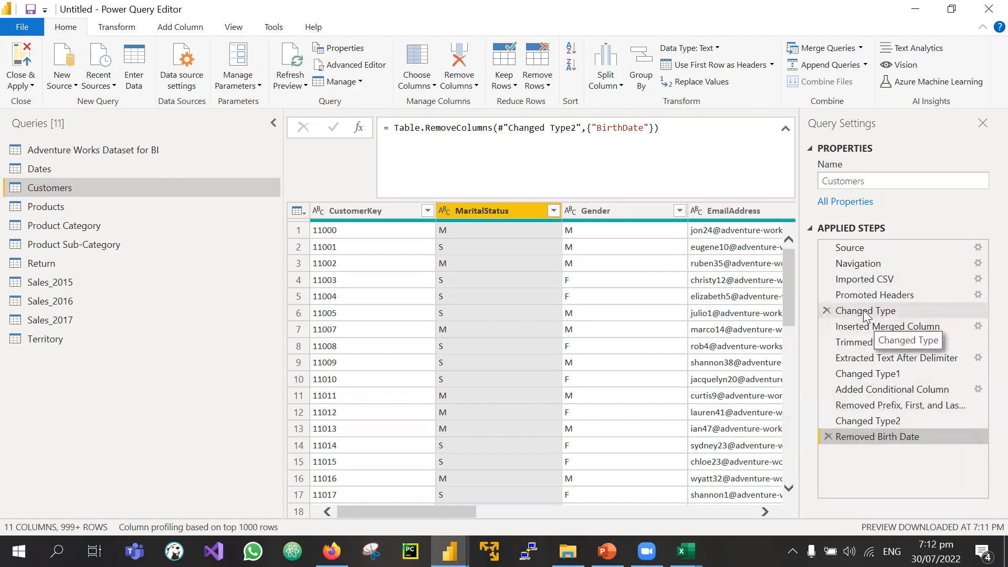
{"action": "left_click", "coordinate": [861, 373]}
{"action": "left_click", "coordinate": [879, 424]}
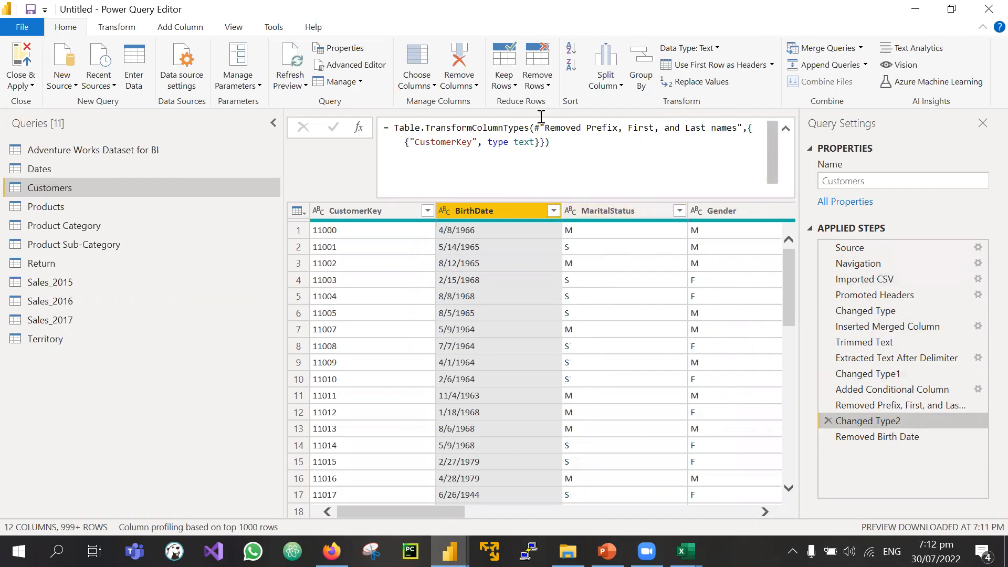
Step: Review the Changed Type2 formula, then delete the Removed Birth Date and Changed Type2 steps
{"action": "left_click_drag", "start_coordinate": [570, 152], "coordinate": [382, 128]}
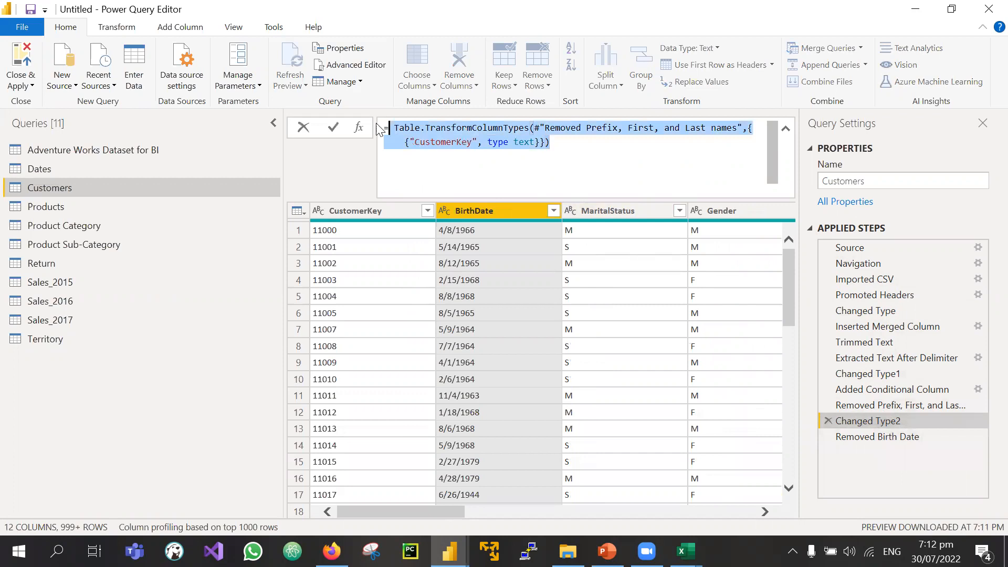
{"action": "left_click", "coordinate": [867, 437]}
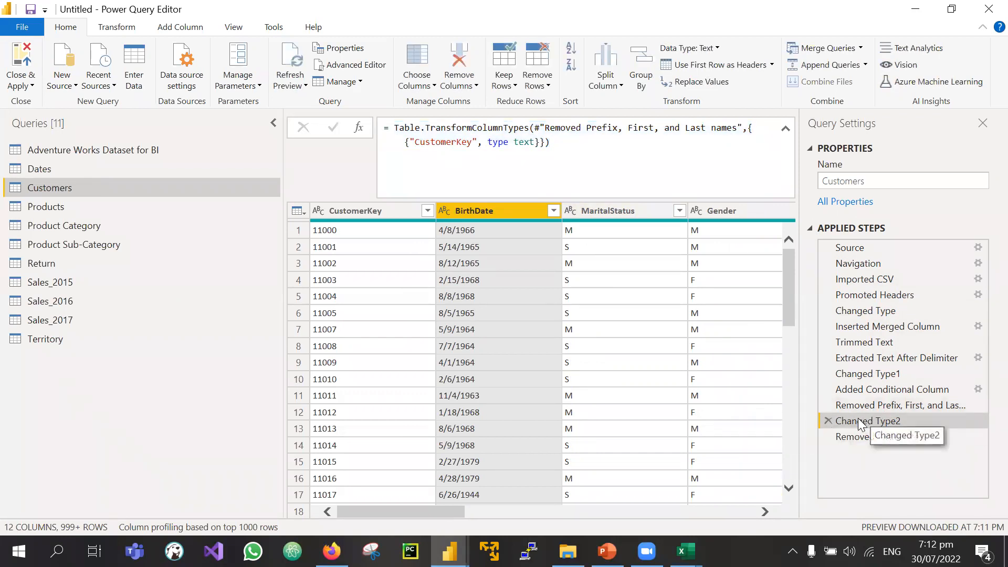
{"action": "left_click", "coordinate": [826, 439]}
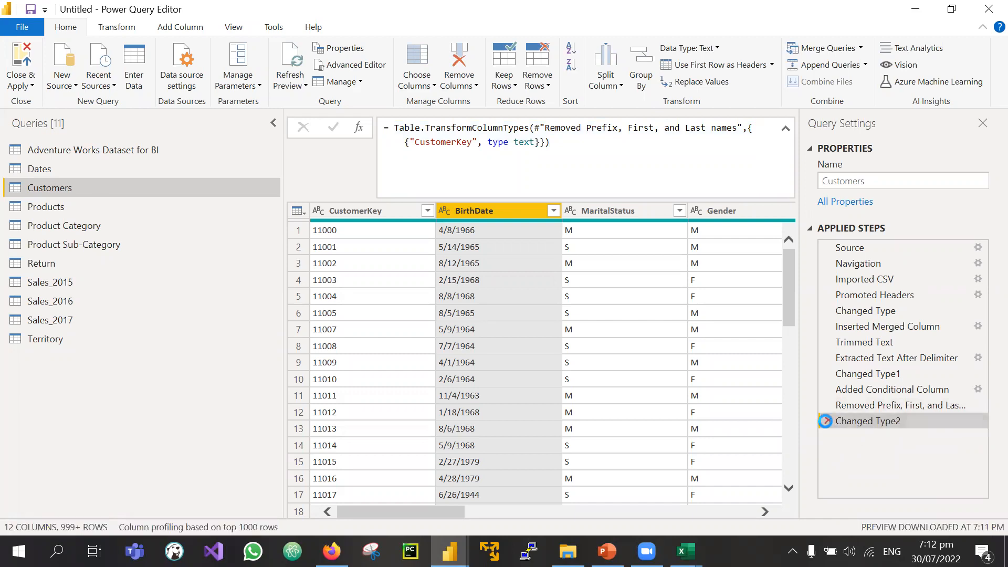
{"action": "left_click", "coordinate": [826, 421]}
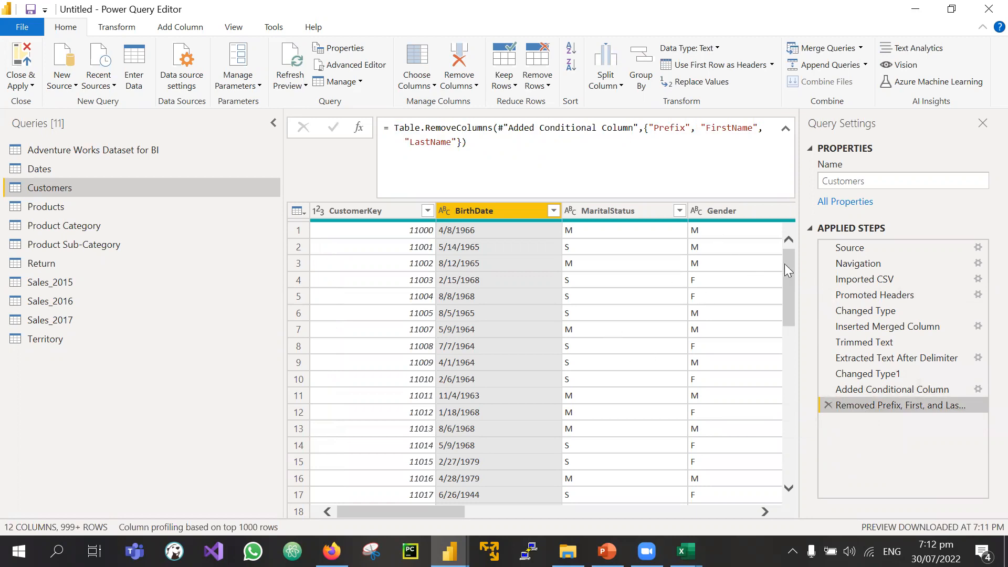
Step: Select the BirthDate column to show its column profile statistics and distribution
{"action": "left_click_drag", "start_coordinate": [786, 264], "coordinate": [810, 245]}
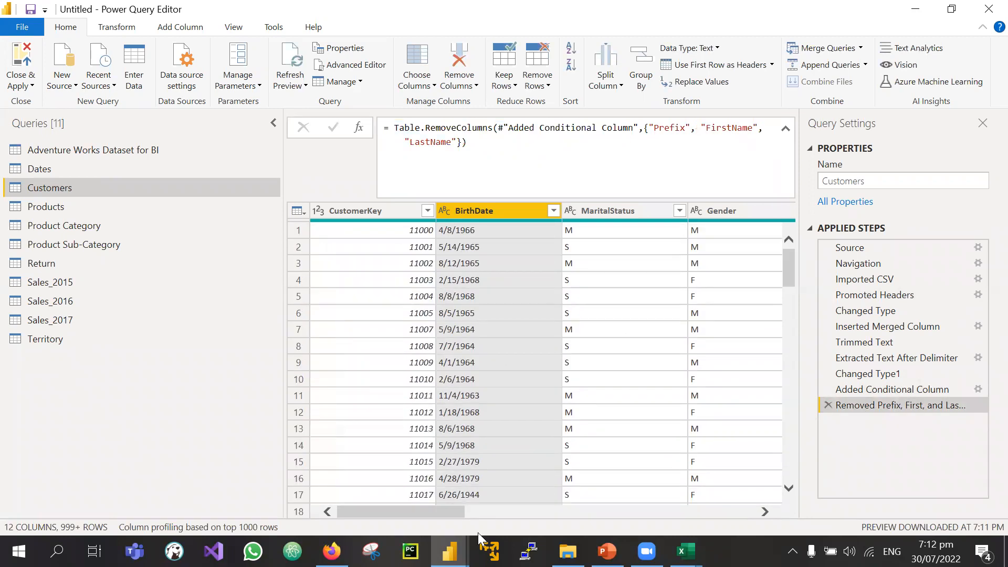
{"action": "left_click_drag", "start_coordinate": [418, 510], "coordinate": [360, 511]}
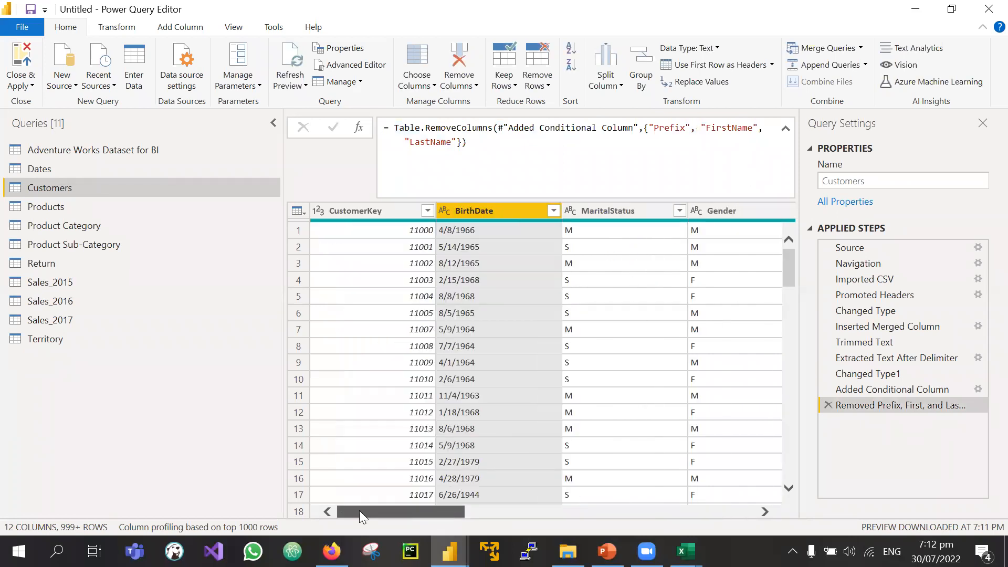
{"action": "left_click", "coordinate": [609, 210]}
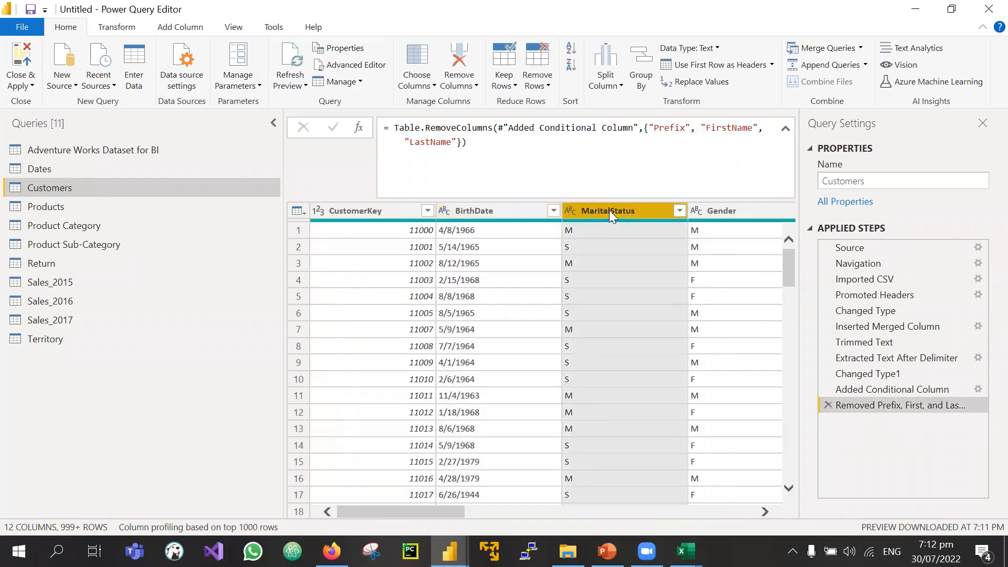
{"action": "left_click", "coordinate": [362, 216]}
{"action": "left_click", "coordinate": [456, 207]}
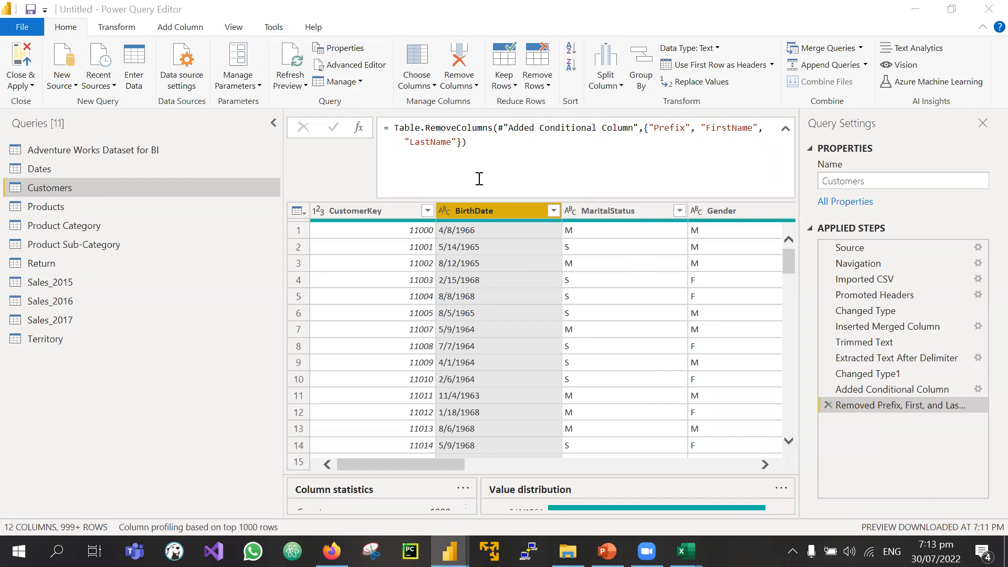
Step: Examine the name-removal step's RemoveColumns formula in the formula bar
{"action": "left_click_drag", "start_coordinate": [483, 146], "coordinate": [389, 126]}
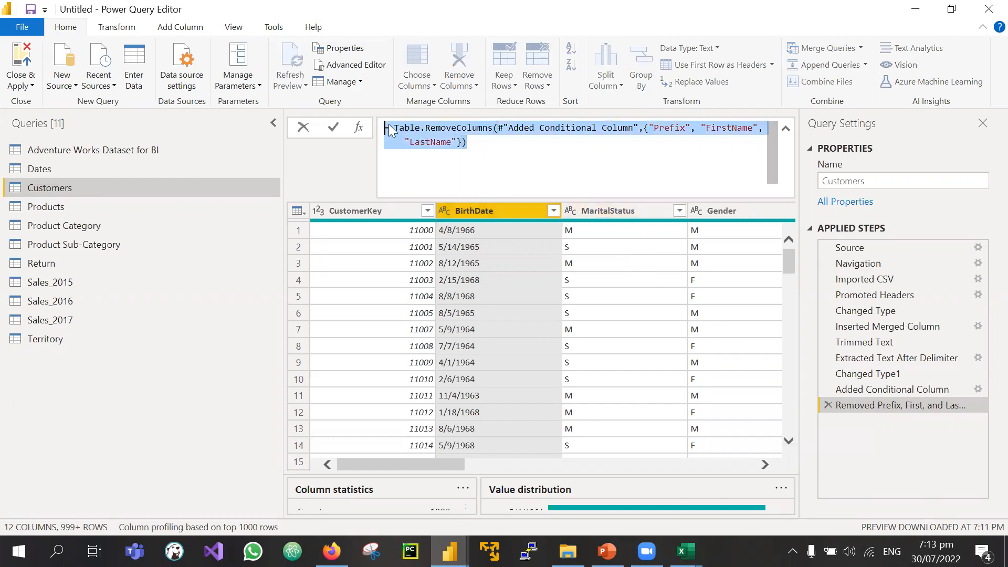
{"action": "left_click", "coordinate": [467, 142]}
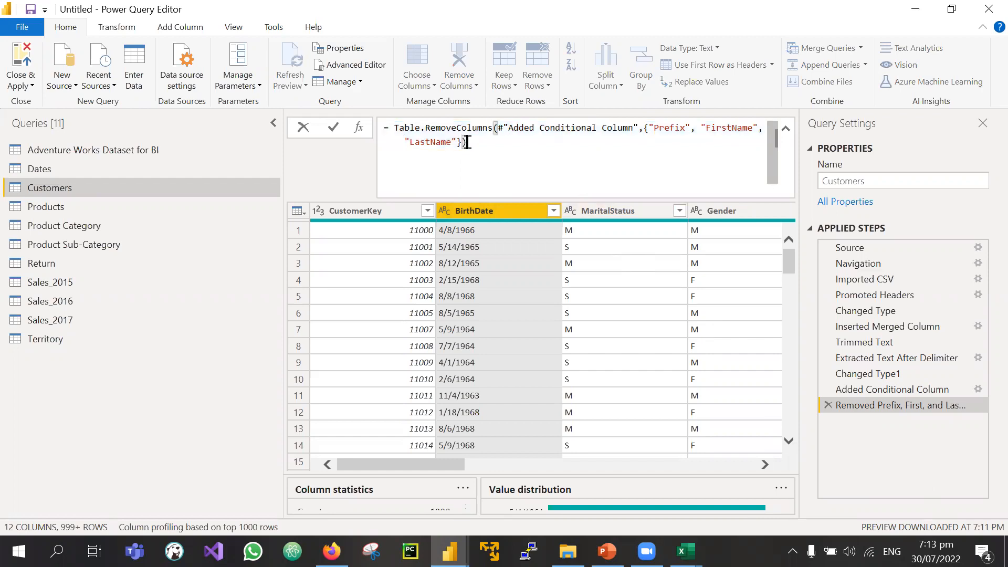
{"action": "key", "text": "ctrl+a"}
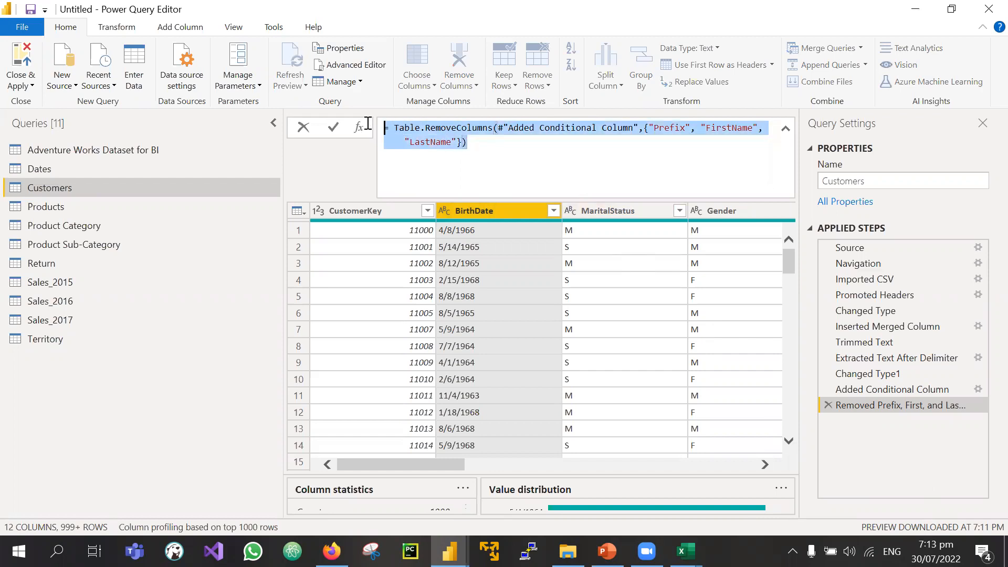
{"action": "left_click", "coordinate": [522, 151]}
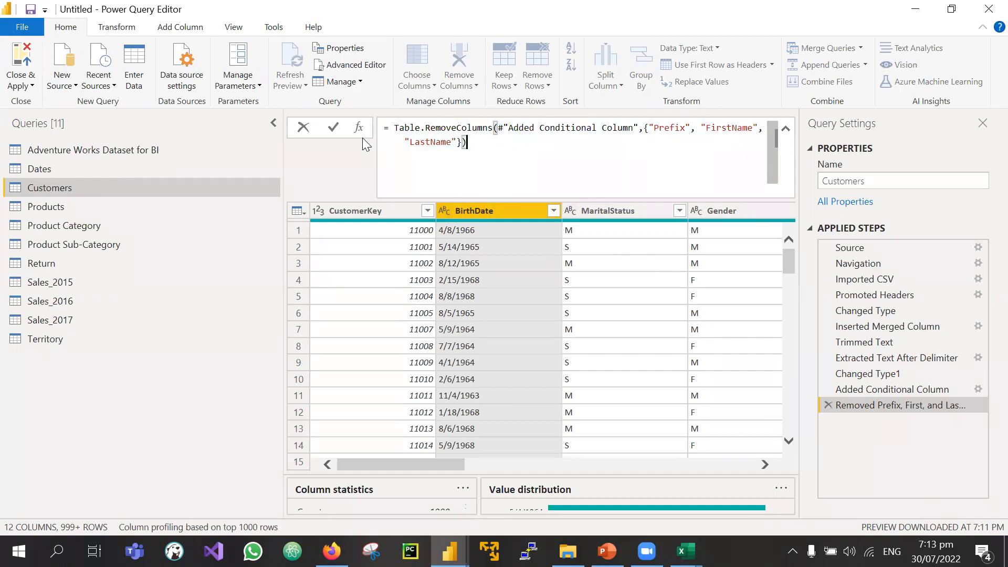
{"action": "key", "text": "ctrl+a"}
{"action": "left_click", "coordinate": [502, 143]}
{"action": "key", "text": "ctrl+a"}
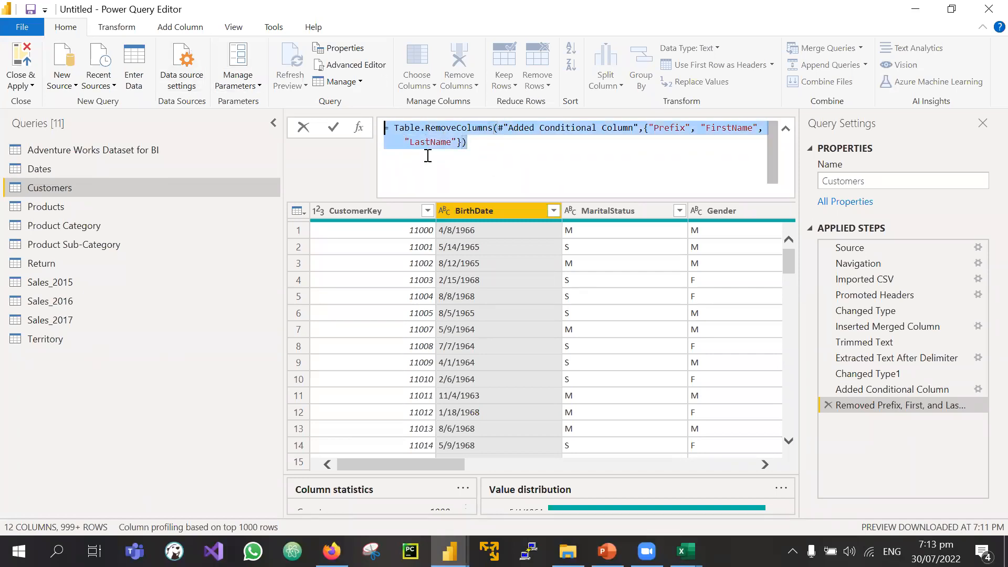
{"action": "left_click", "coordinate": [534, 165]}
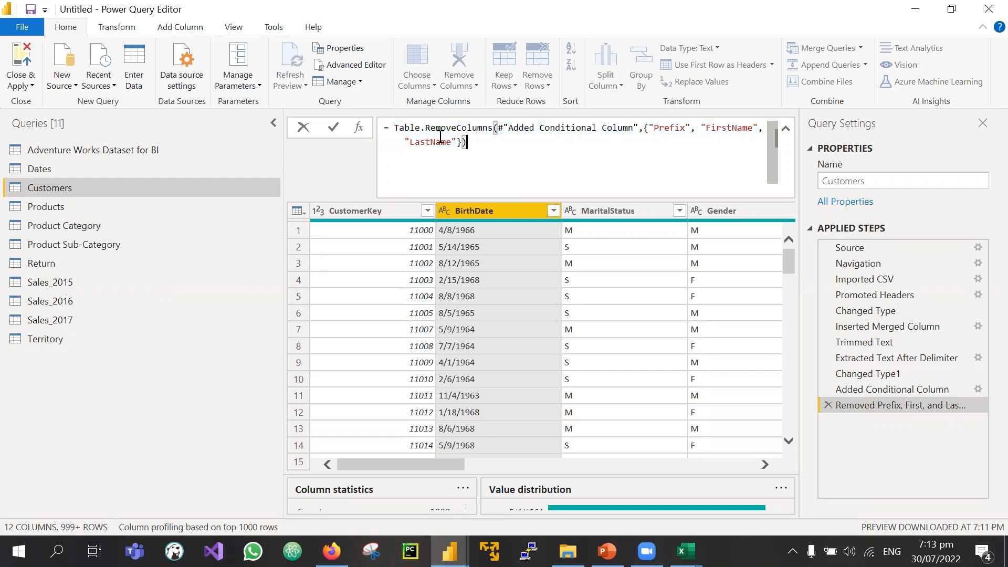
{"action": "key", "text": "ctrl+a"}
{"action": "left_click_drag", "start_coordinate": [467, 141], "coordinate": [377, 131]}
Step: Preview the Promoted Headers step and select its full formula
{"action": "left_click", "coordinate": [500, 138]}
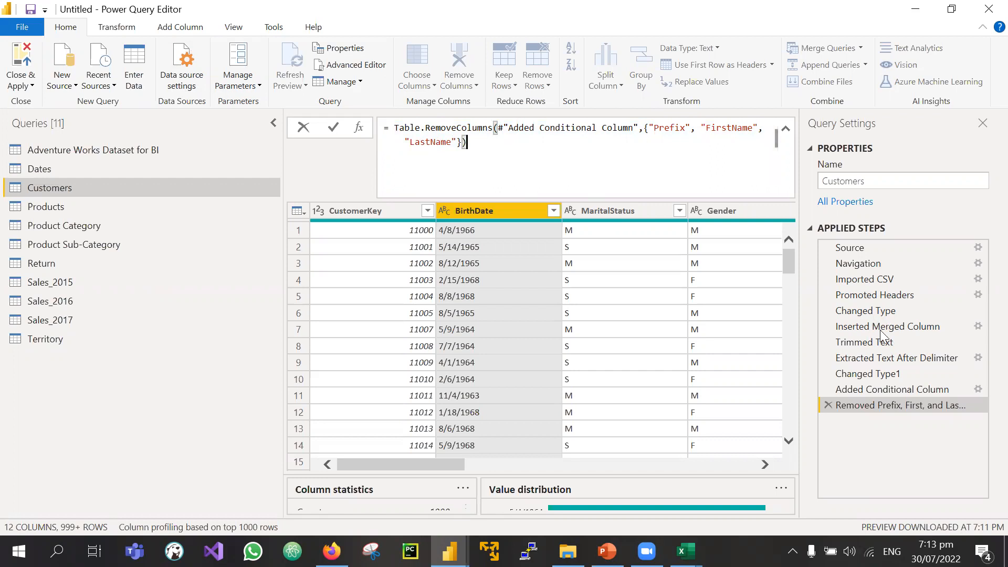
{"action": "left_click", "coordinate": [860, 296]}
{"action": "left_click", "coordinate": [861, 299]}
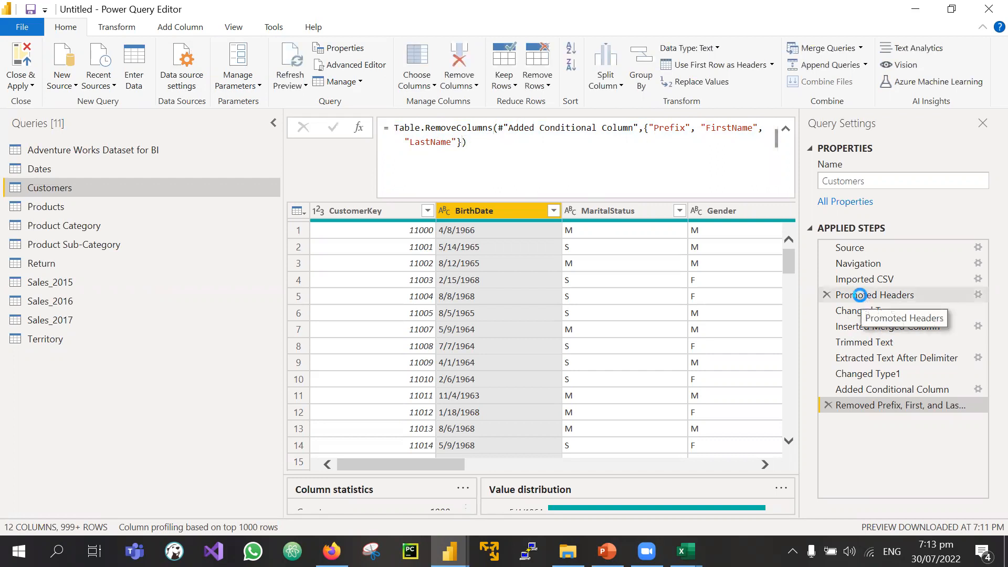
{"action": "left_click", "coordinate": [714, 139]}
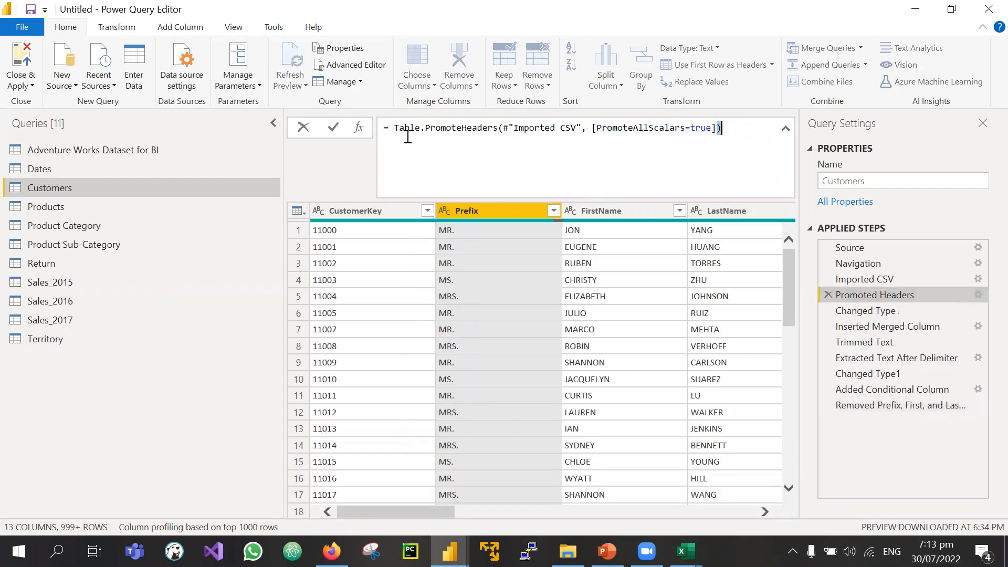
{"action": "left_click_drag", "start_coordinate": [716, 128], "coordinate": [394, 129]}
{"action": "left_click", "coordinate": [732, 135]}
{"action": "left_click_drag", "start_coordinate": [732, 135], "coordinate": [395, 131]}
Step: Show the Transform tools and return to the Removed Prefix, First, and Last names step
{"action": "left_click", "coordinate": [408, 141]}
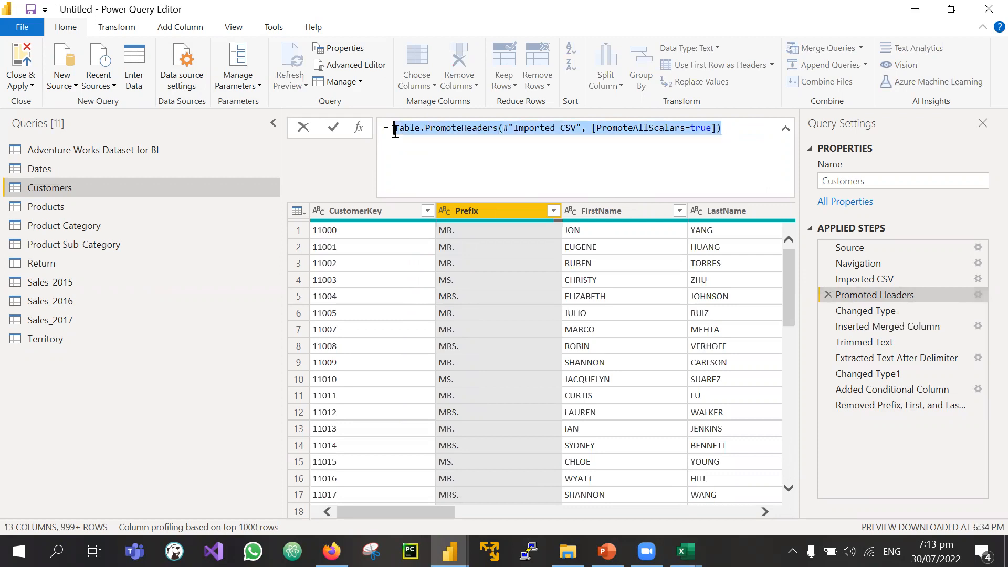
{"action": "left_click", "coordinate": [706, 146]}
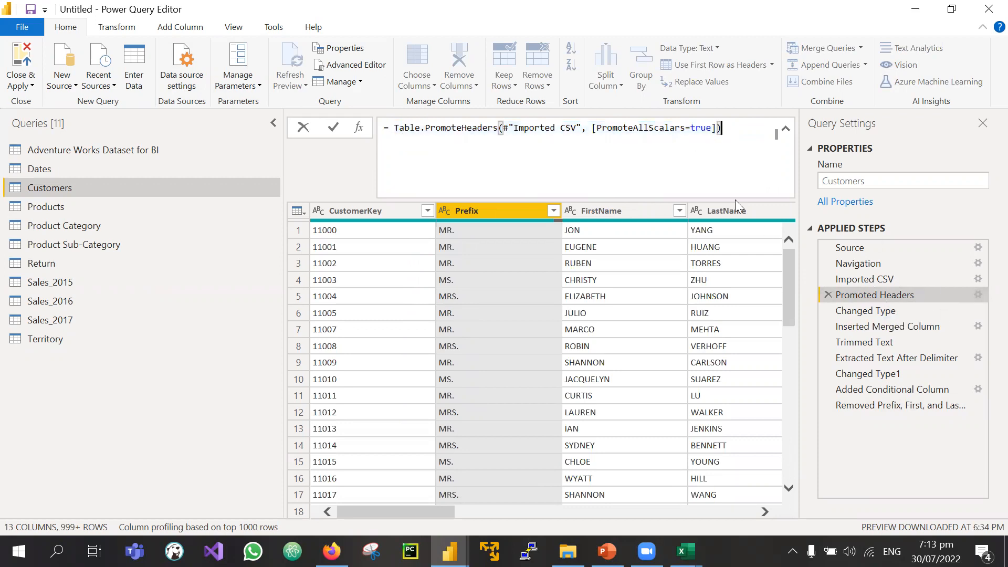
{"action": "left_click", "coordinate": [112, 34]}
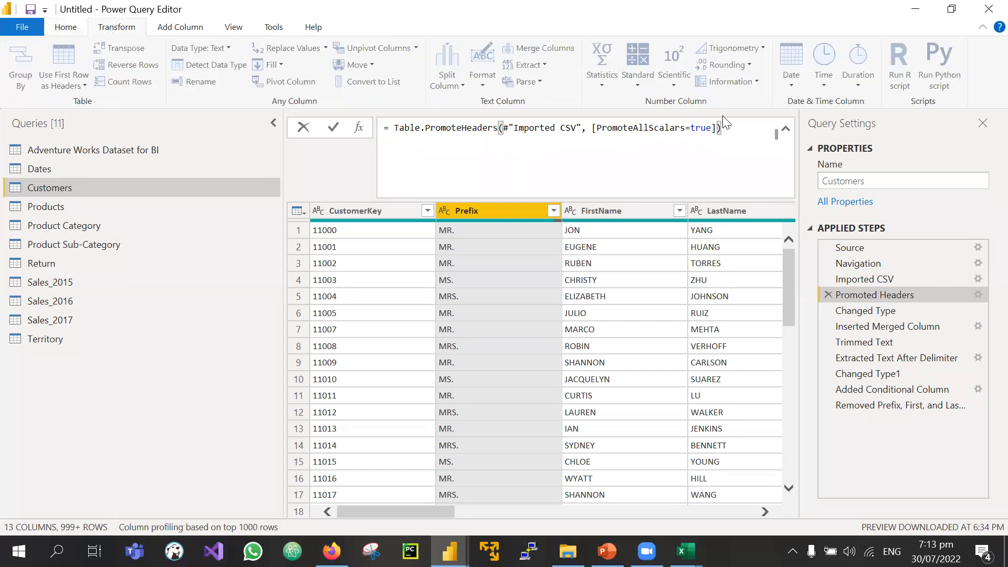
{"action": "left_click", "coordinate": [871, 404]}
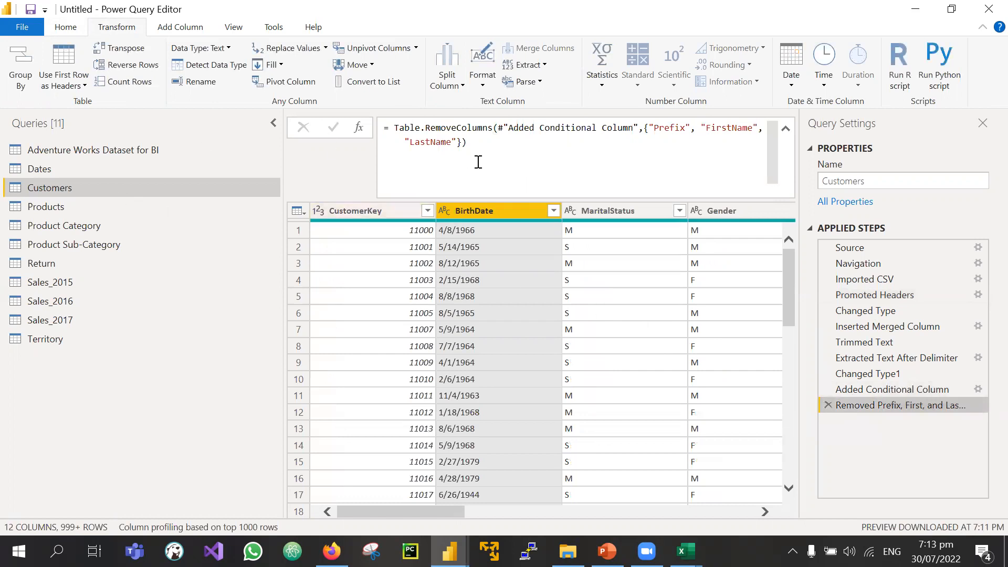
{"action": "left_click", "coordinate": [318, 210]}
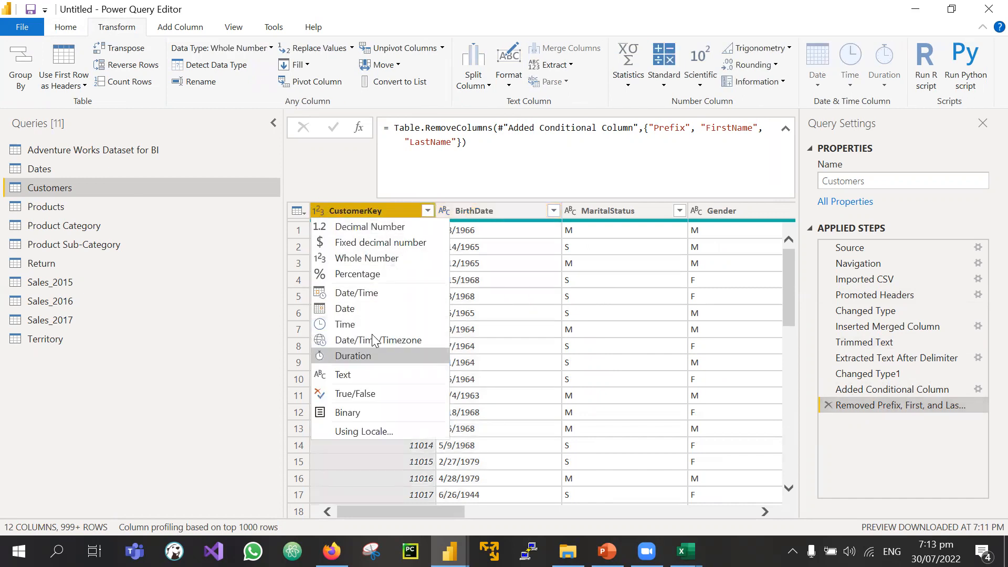
{"action": "left_click", "coordinate": [362, 374]}
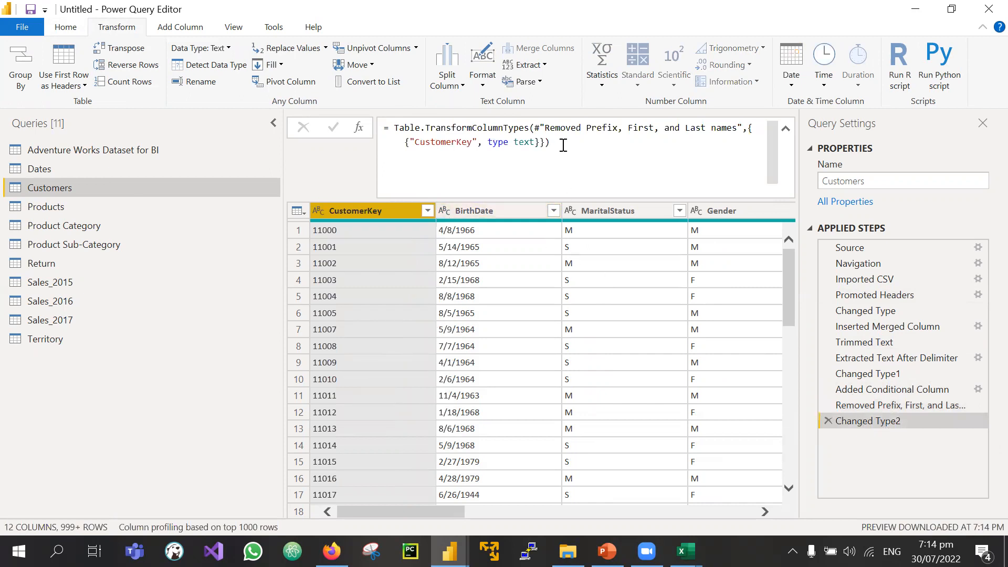
{"action": "left_click_drag", "start_coordinate": [561, 142], "coordinate": [398, 128]}
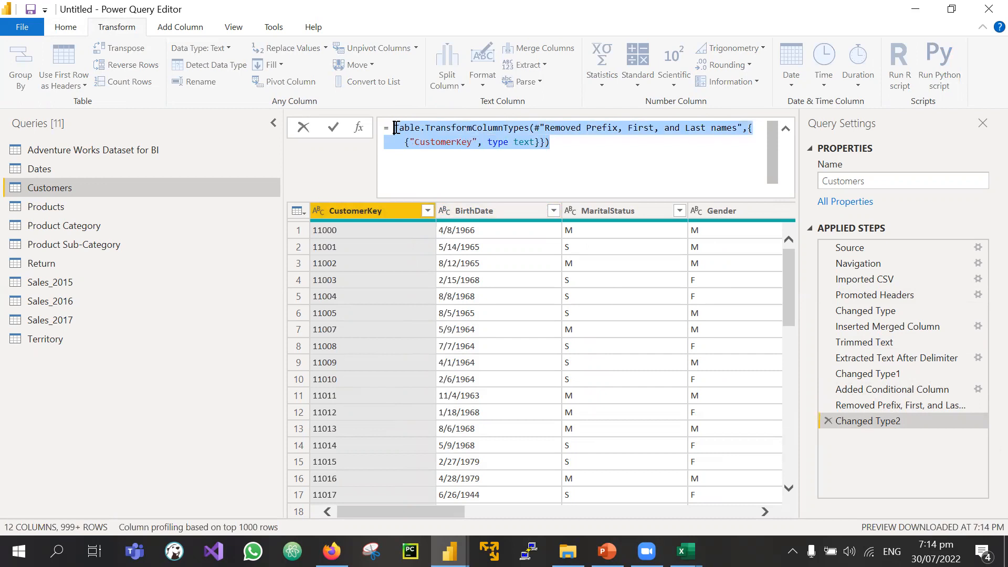
{"action": "left_click", "coordinate": [588, 142]}
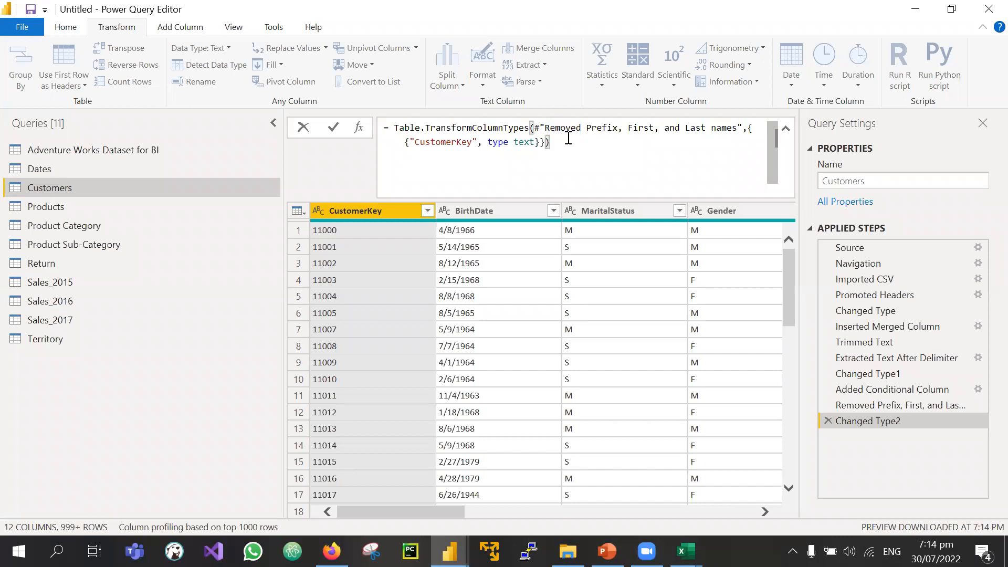
{"action": "left_click_drag", "start_coordinate": [569, 138], "coordinate": [400, 128]}
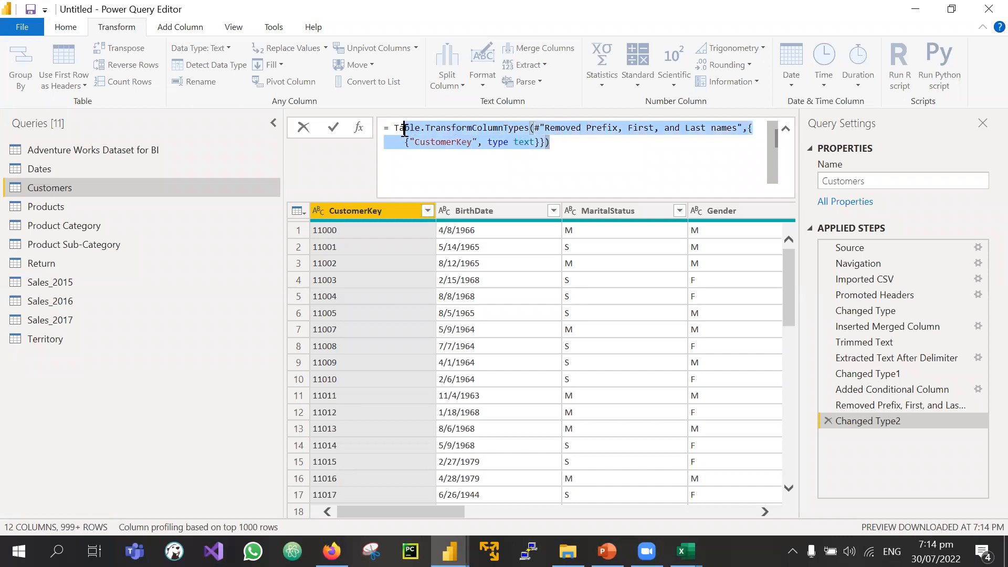
{"action": "left_click", "coordinate": [519, 131]}
{"action": "left_click", "coordinate": [576, 143]}
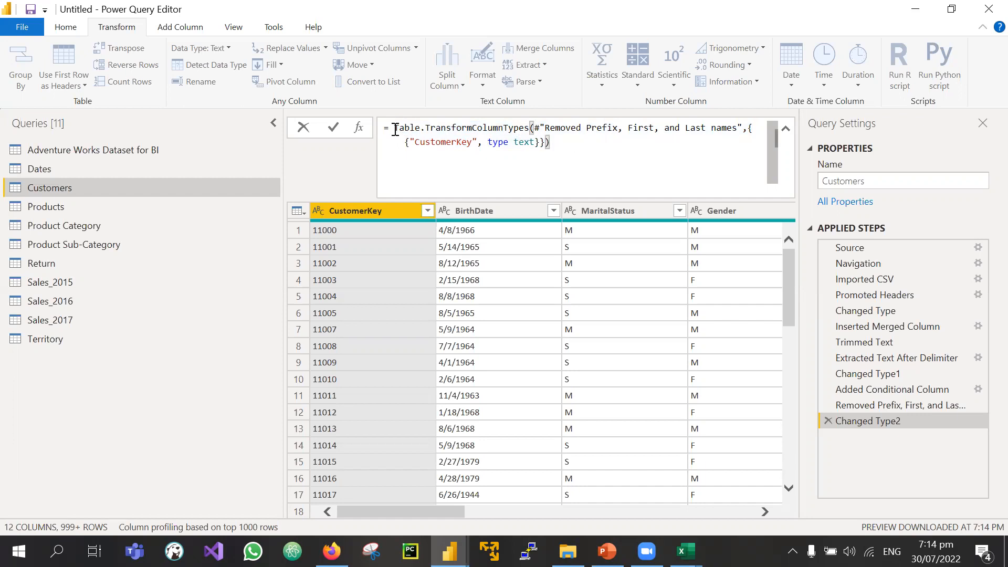
{"action": "left_click_drag", "start_coordinate": [396, 129], "coordinate": [426, 130]}
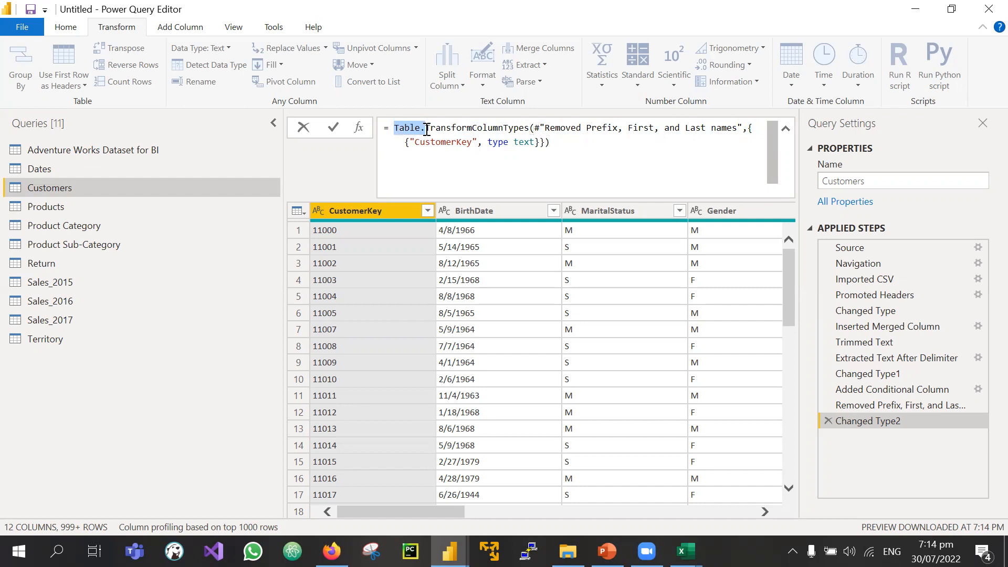
{"action": "left_click", "coordinate": [536, 130]}
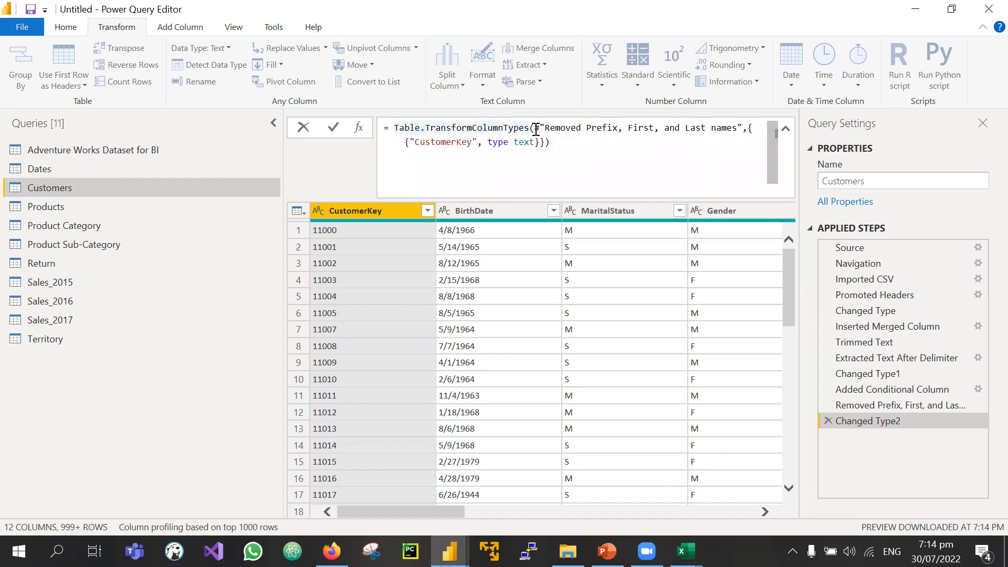
{"action": "left_click_drag", "start_coordinate": [530, 130], "coordinate": [425, 129]}
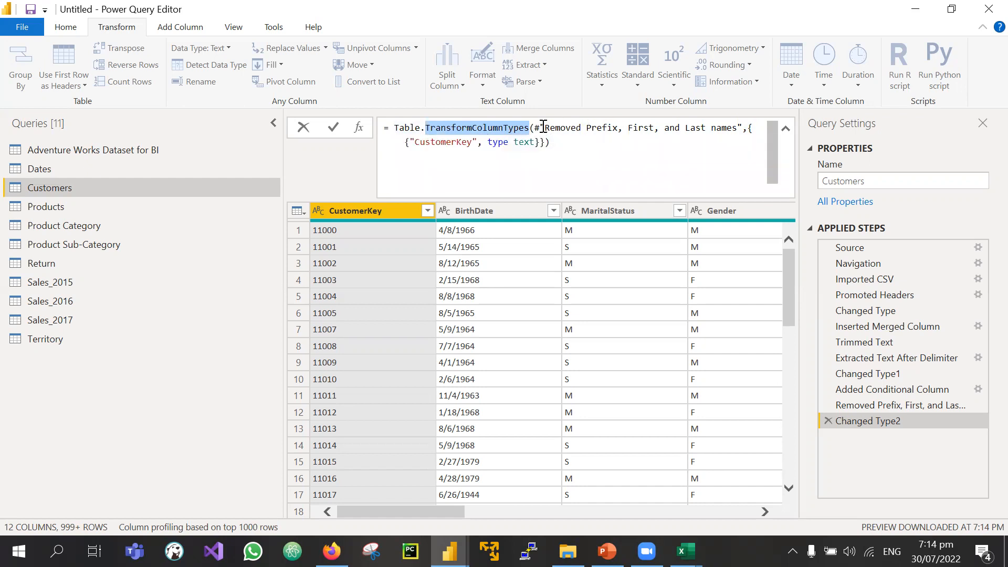
{"action": "left_click_drag", "start_coordinate": [534, 128], "coordinate": [618, 128]}
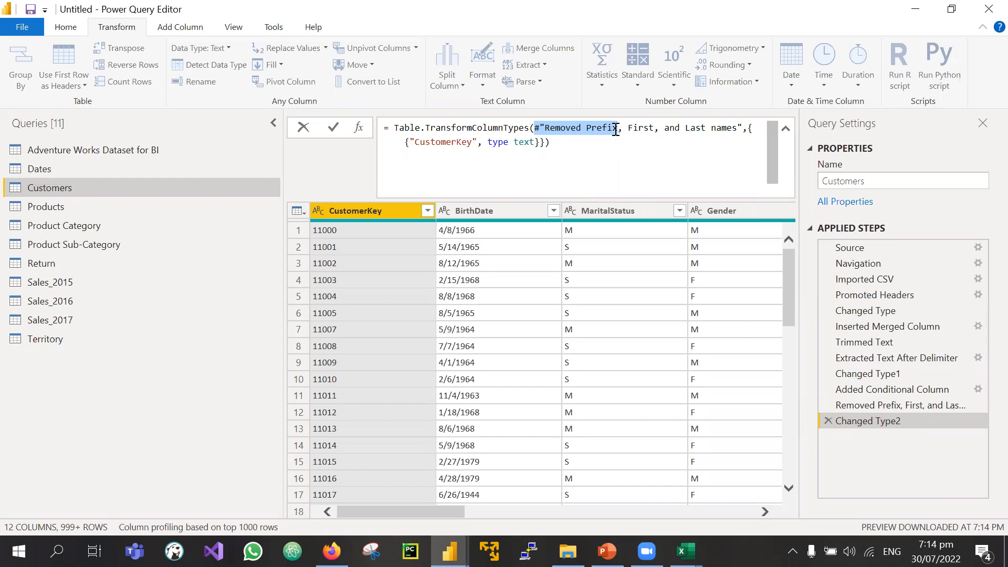
{"action": "left_click", "coordinate": [575, 130]}
{"action": "mouse_move", "coordinate": [741, 129]}
{"action": "left_click_drag", "start_coordinate": [739, 128], "coordinate": [586, 128]}
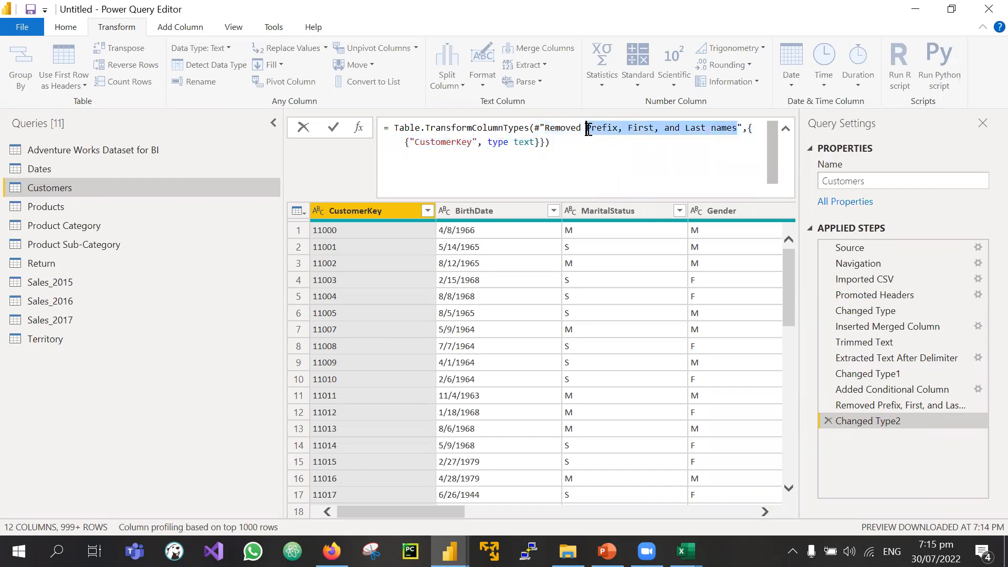
{"action": "left_click", "coordinate": [533, 130]}
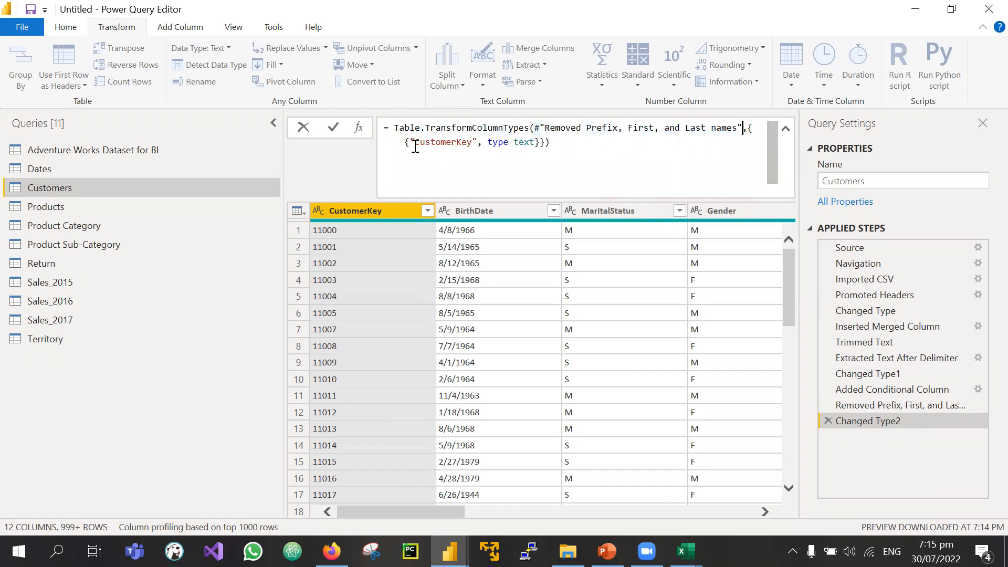
{"action": "left_click_drag", "start_coordinate": [414, 145], "coordinate": [479, 143]}
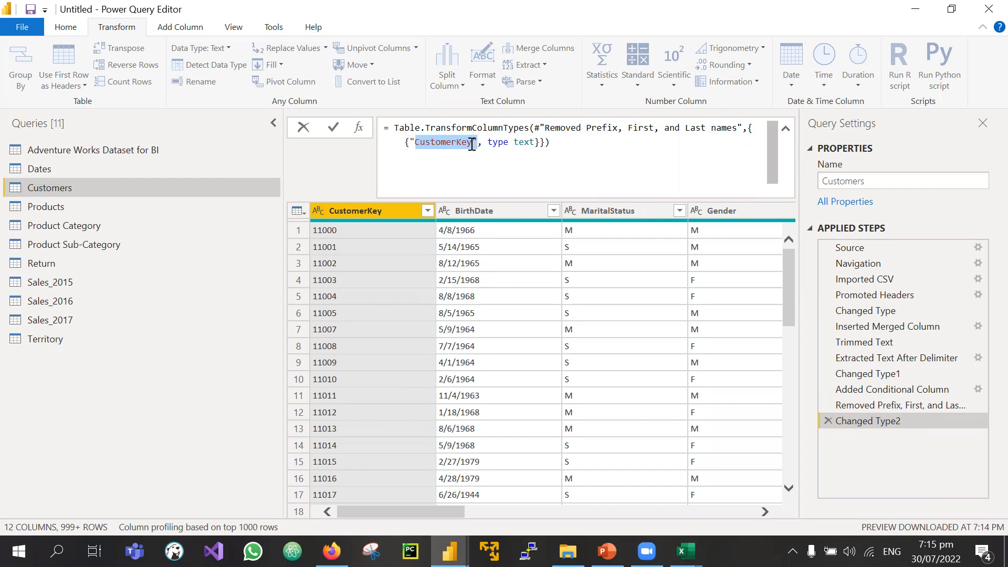
{"action": "left_click_drag", "start_coordinate": [482, 143], "coordinate": [535, 141]}
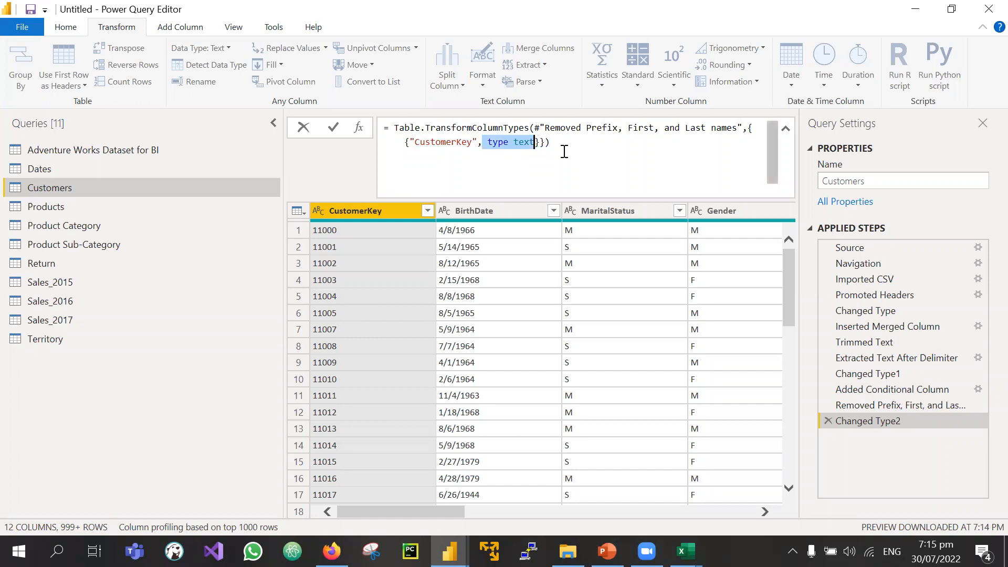
{"action": "left_click", "coordinate": [554, 148]}
{"action": "key", "text": "ctrl+a"}
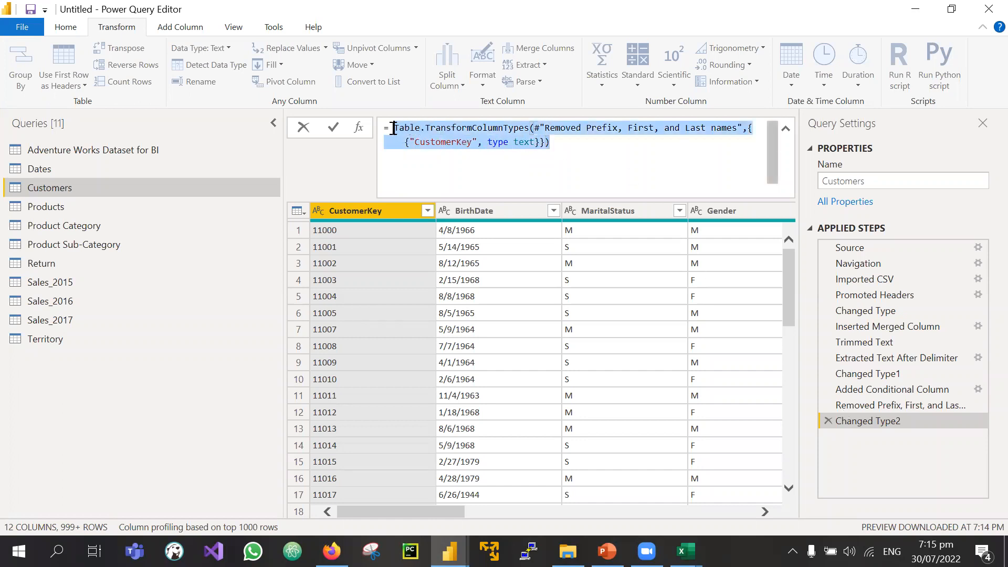
Step: Erase LastName from the Removed Prefix, First, and Last names RemoveColumns list and commit
{"action": "left_click", "coordinate": [871, 406]}
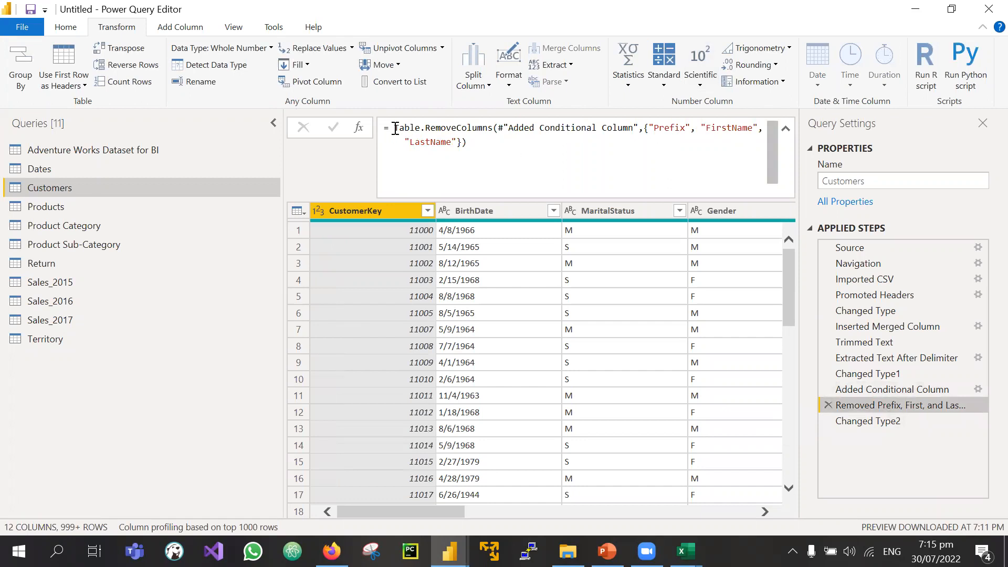
{"action": "left_click_drag", "start_coordinate": [395, 129], "coordinate": [492, 129]}
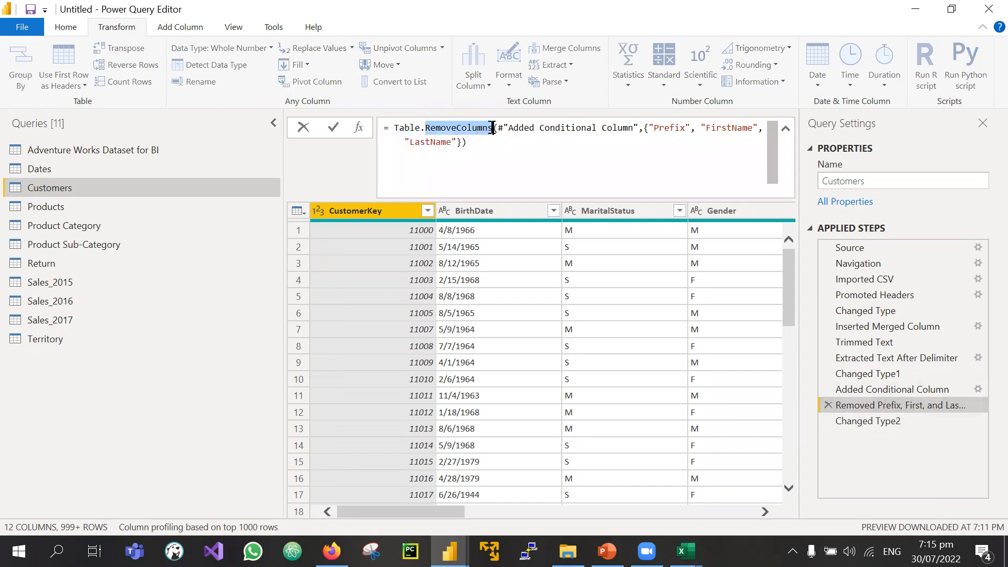
{"action": "mouse_move", "coordinate": [424, 129]}
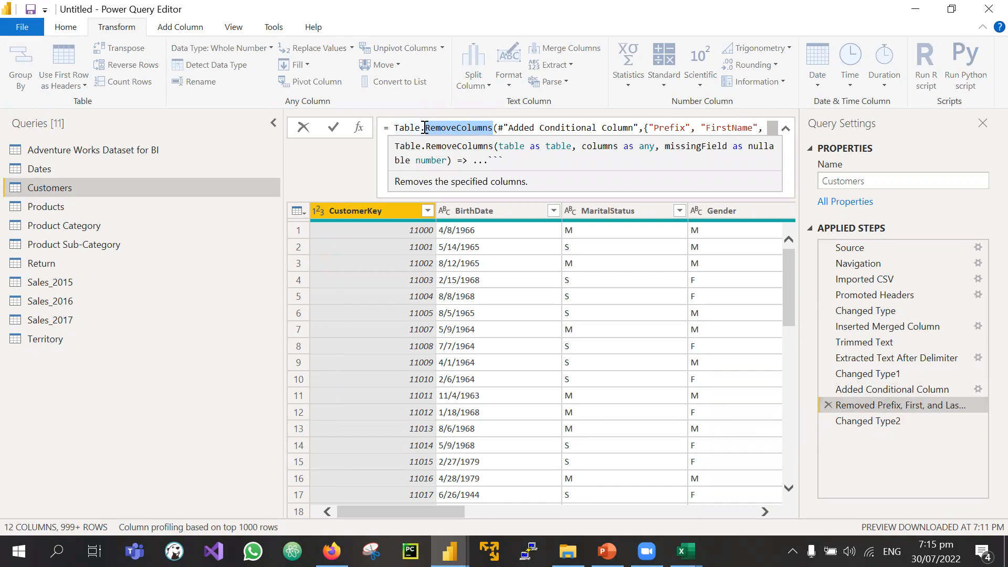
{"action": "left_click", "coordinate": [502, 128]}
{"action": "left_click_drag", "start_coordinate": [502, 129], "coordinate": [498, 129]}
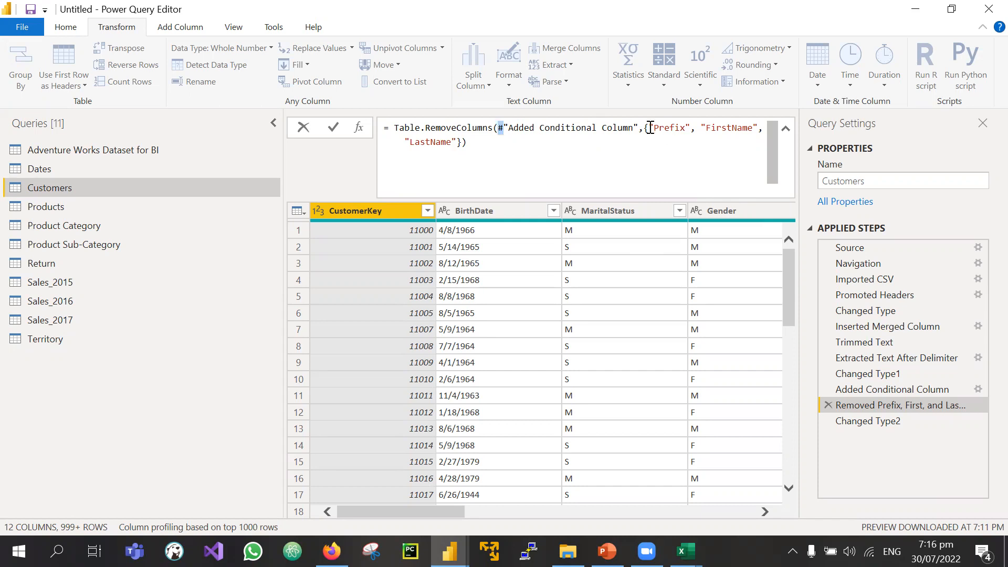
{"action": "left_click_drag", "start_coordinate": [649, 128], "coordinate": [454, 141]}
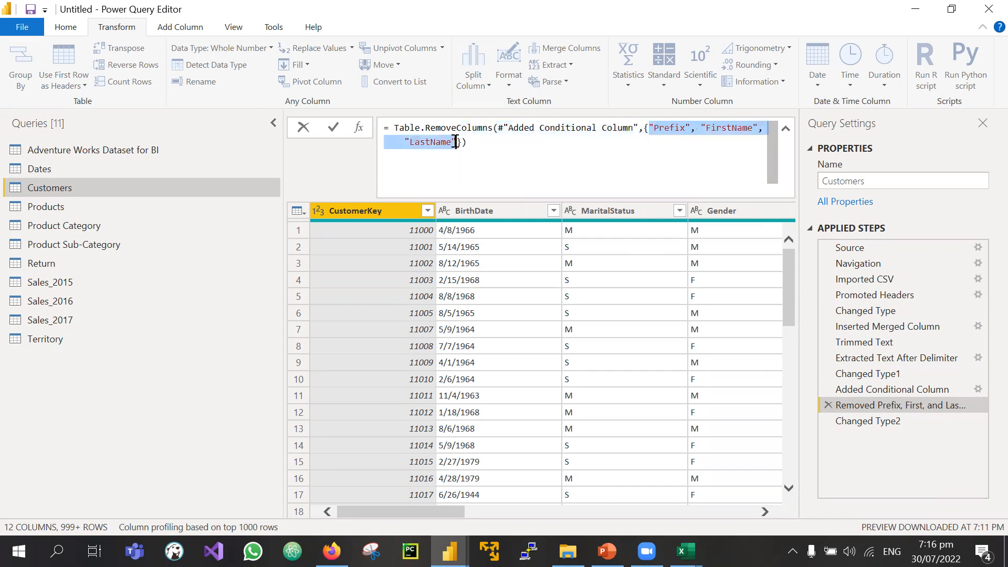
{"action": "left_click", "coordinate": [455, 142]}
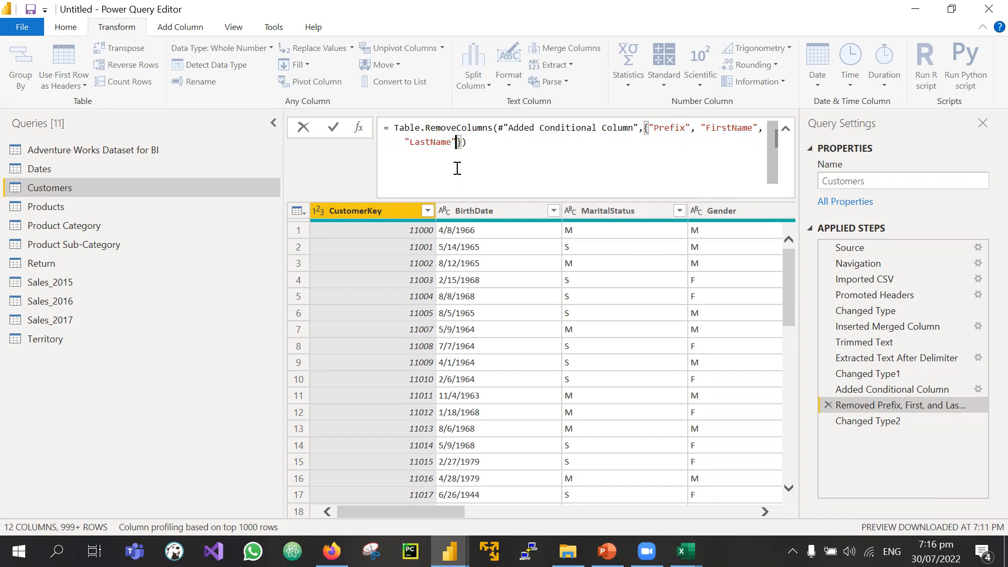
{"action": "key", "text": "BackSpace"}
{"action": "key", "text": "BackSpace"}
{"action": "key", "text": "BackSpace"}
{"action": "key", "text": "BackSpace"}
{"action": "key", "text": "BackSpace"}
{"action": "key", "text": "BackSpace"}
{"action": "key", "text": "BackSpace"}
{"action": "key", "text": "BackSpace"}
{"action": "key", "text": "BackSpace"}
{"action": "key", "text": "BackSpace"}
{"action": "key", "text": "BackSpace"}
{"action": "key", "text": "BackSpace"}
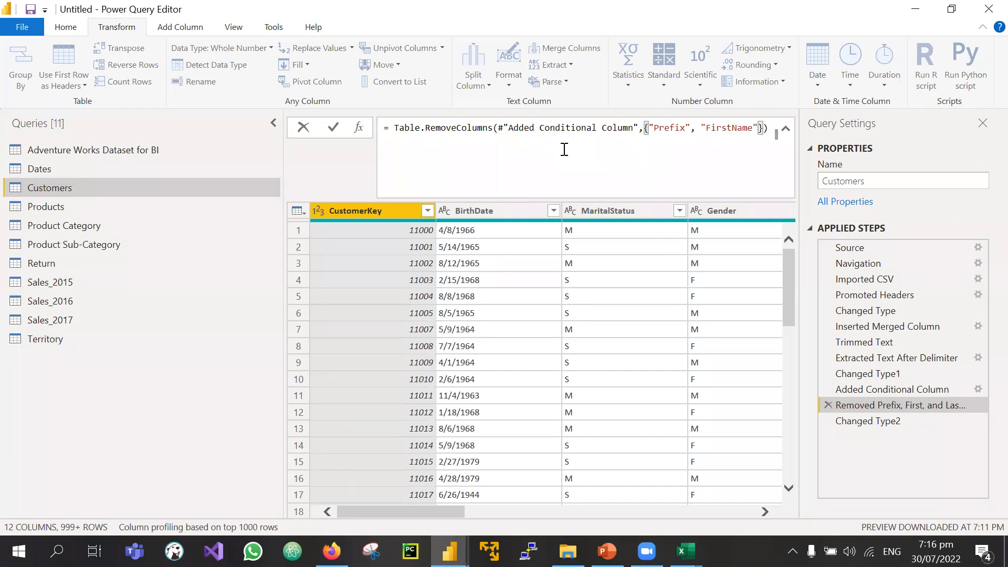
{"action": "key", "text": "Return"}
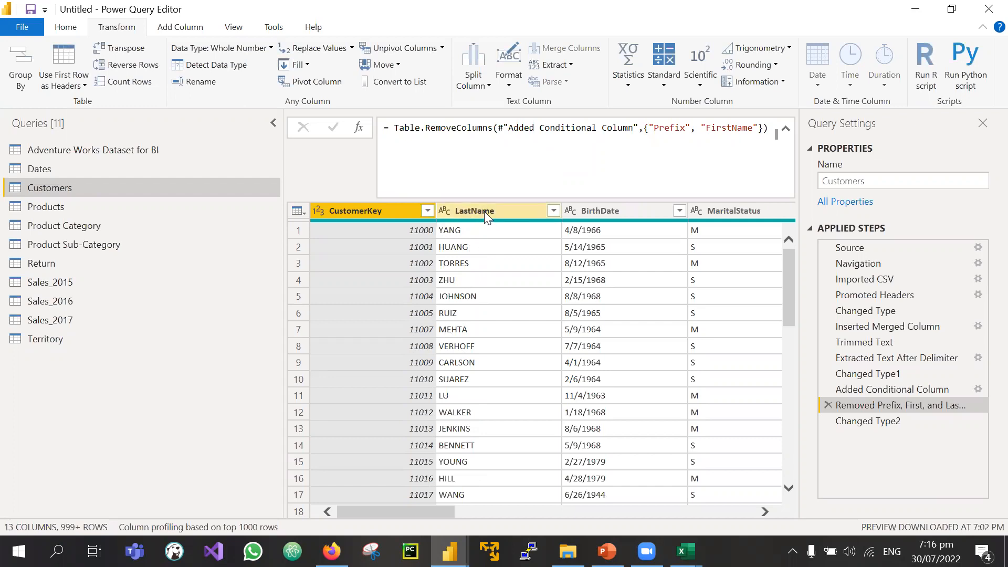
Step: Append "last" to the column-removal step's RemoveColumns list, which triggers an Expression.Error
{"action": "left_click", "coordinate": [880, 420]}
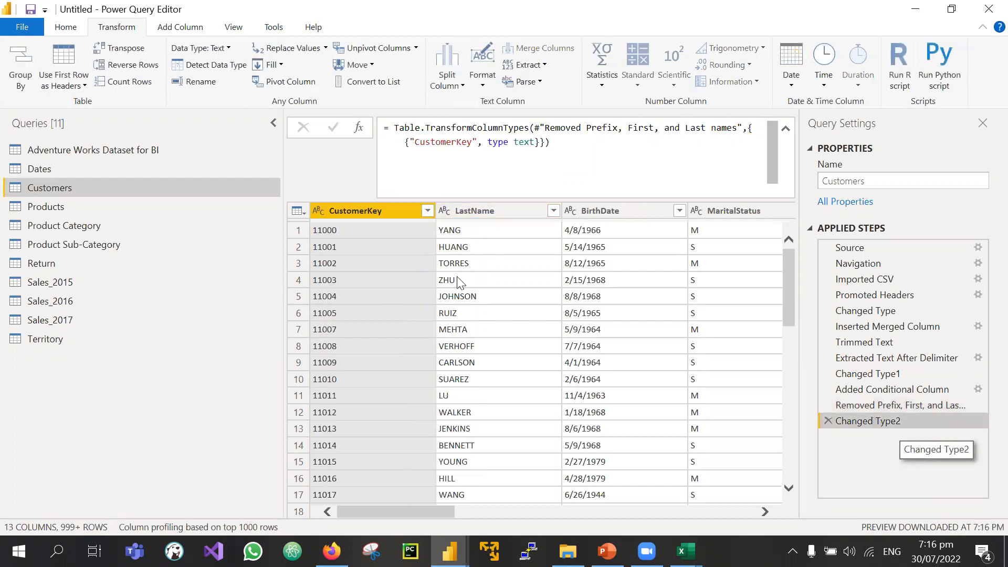
{"action": "left_click", "coordinate": [480, 212]}
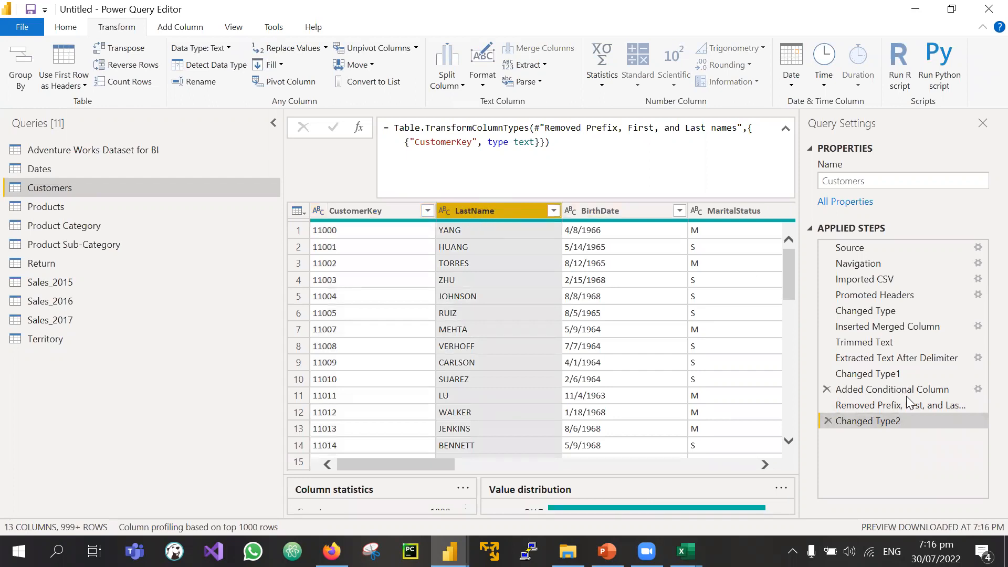
{"action": "left_click", "coordinate": [892, 389]}
{"action": "left_click", "coordinate": [872, 406]}
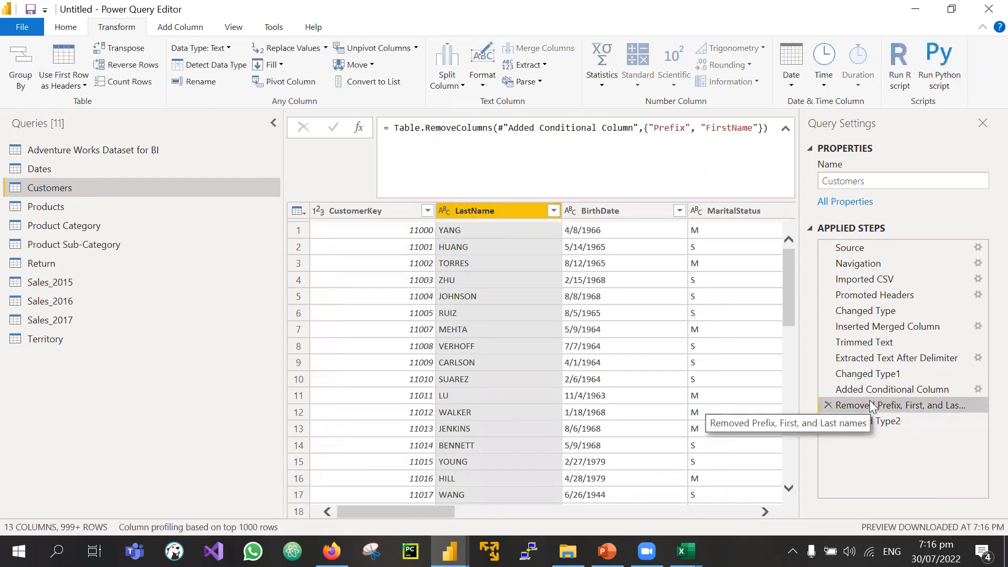
{"action": "left_click", "coordinate": [759, 129]}
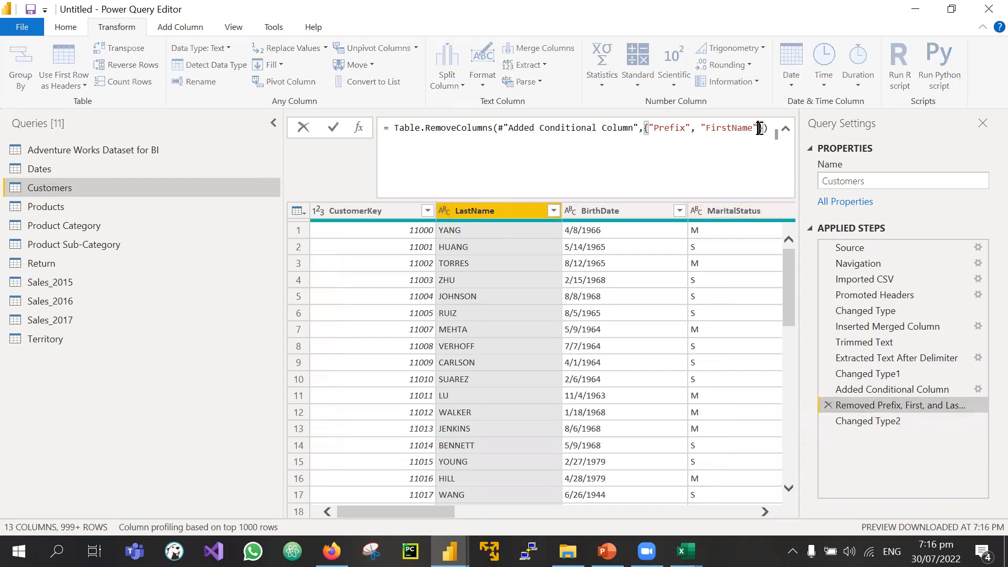
{"action": "type", "text": ", \""}
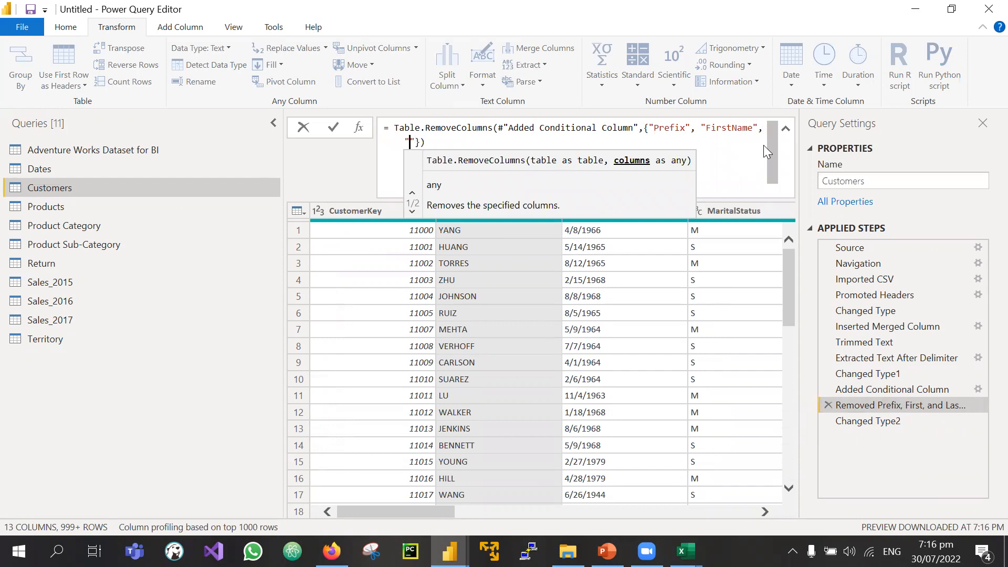
{"action": "type", "text": "last"}
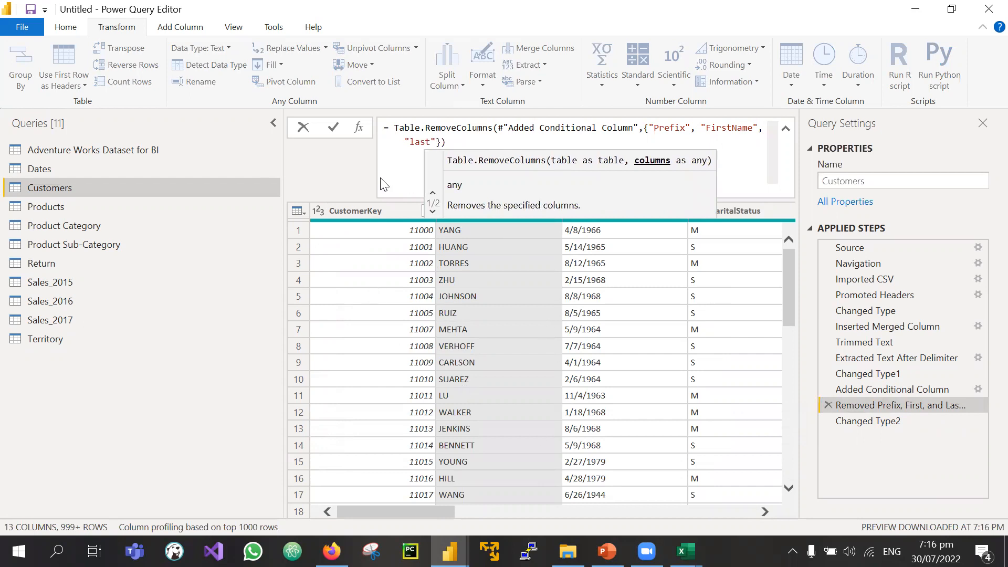
{"action": "key", "text": "Return"}
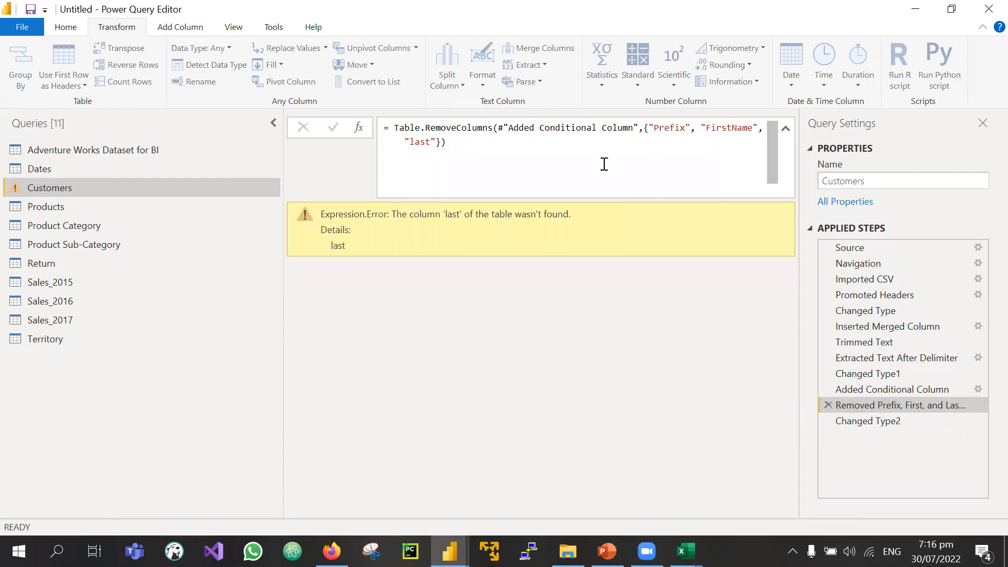
Step: Correct the misspelled 'last' to LastName in the formula to clear the error
{"action": "left_click", "coordinate": [889, 389]}
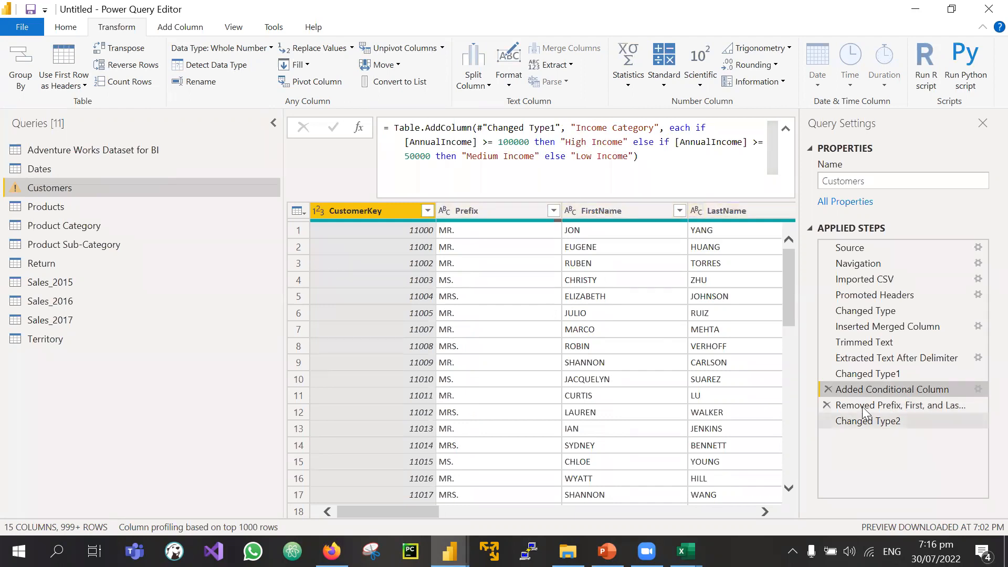
{"action": "left_click", "coordinate": [887, 405]}
{"action": "left_click", "coordinate": [430, 143]}
{"action": "key", "text": "BackSpace"}
{"action": "key", "text": "BackSpace"}
{"action": "key", "text": "BackSpace"}
{"action": "key", "text": "BackSpace"}
{"action": "type", "text": "LastName"}
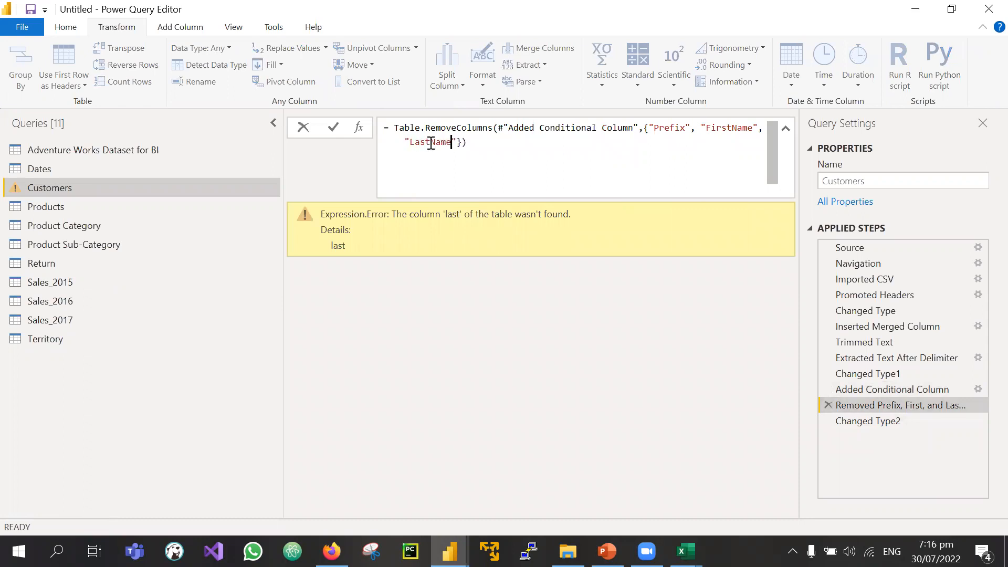
{"action": "key", "text": "Return"}
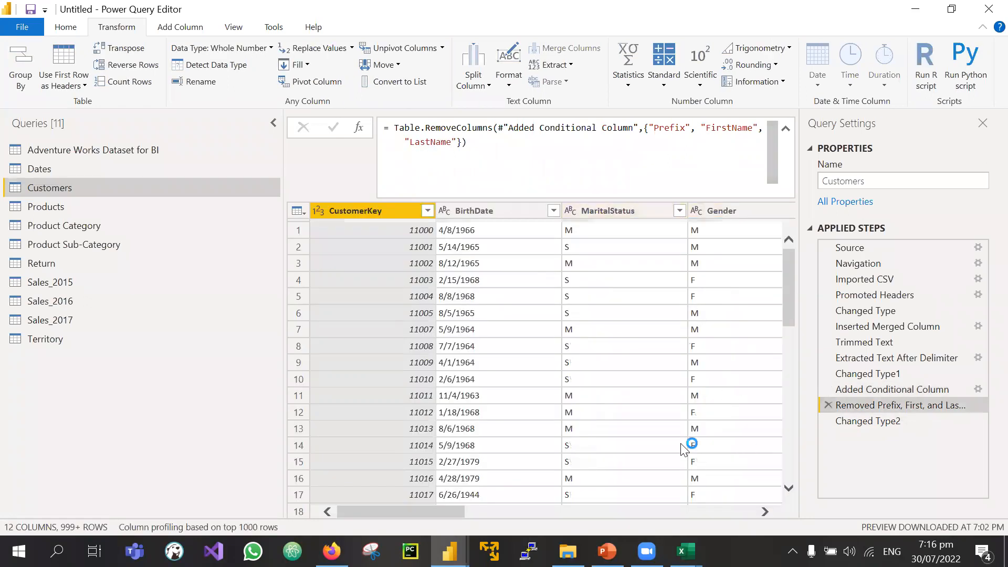
{"action": "left_click", "coordinate": [872, 421]}
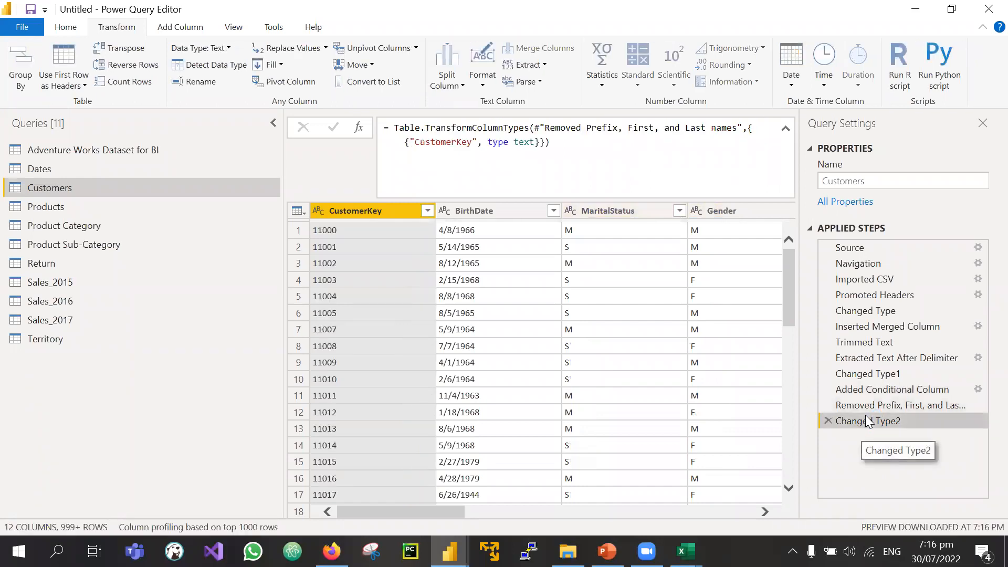
{"action": "left_click", "coordinate": [878, 344]}
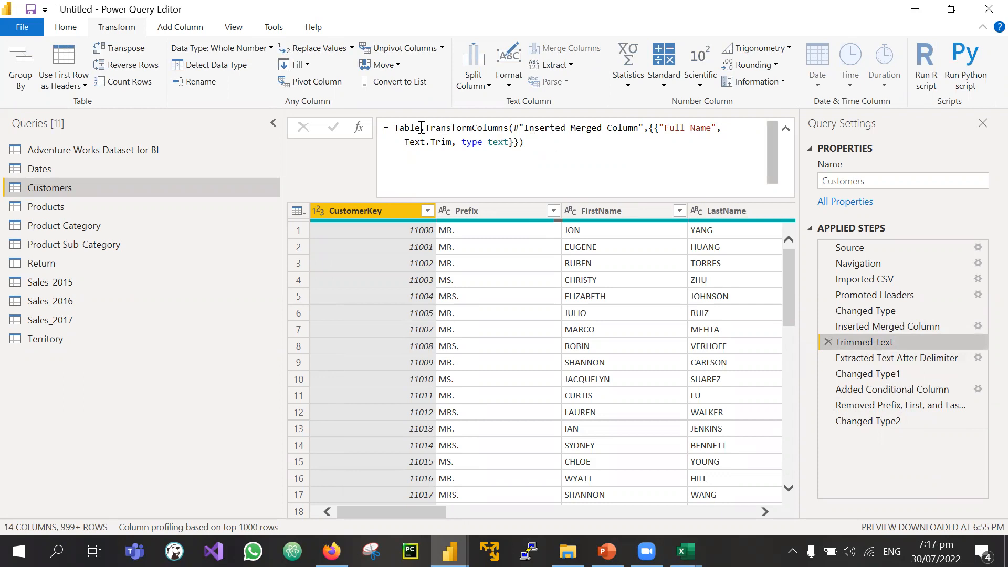
{"action": "left_click_drag", "start_coordinate": [426, 128], "coordinate": [509, 127]}
{"action": "mouse_move", "coordinate": [525, 127]}
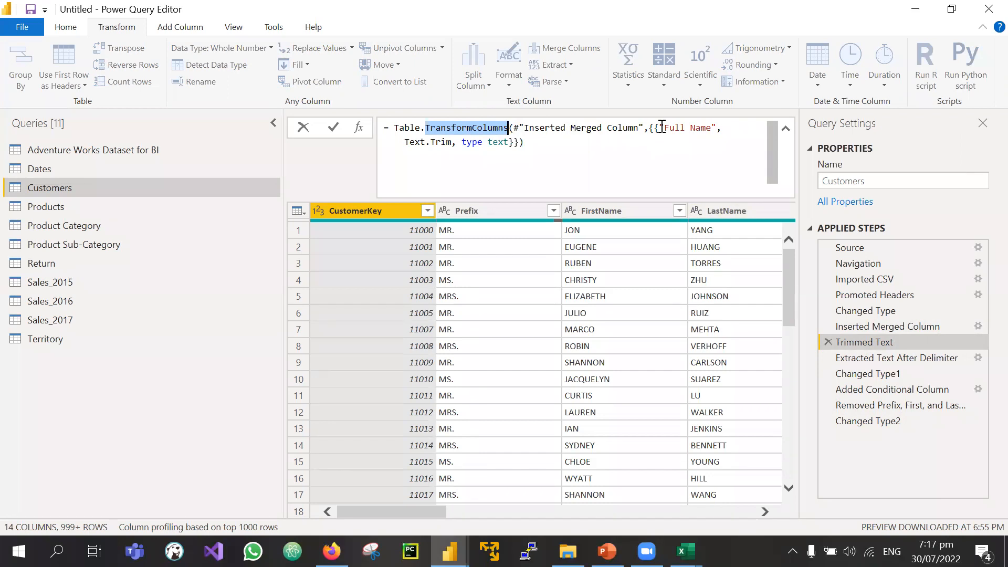
{"action": "left_click_drag", "start_coordinate": [660, 127], "coordinate": [718, 127]}
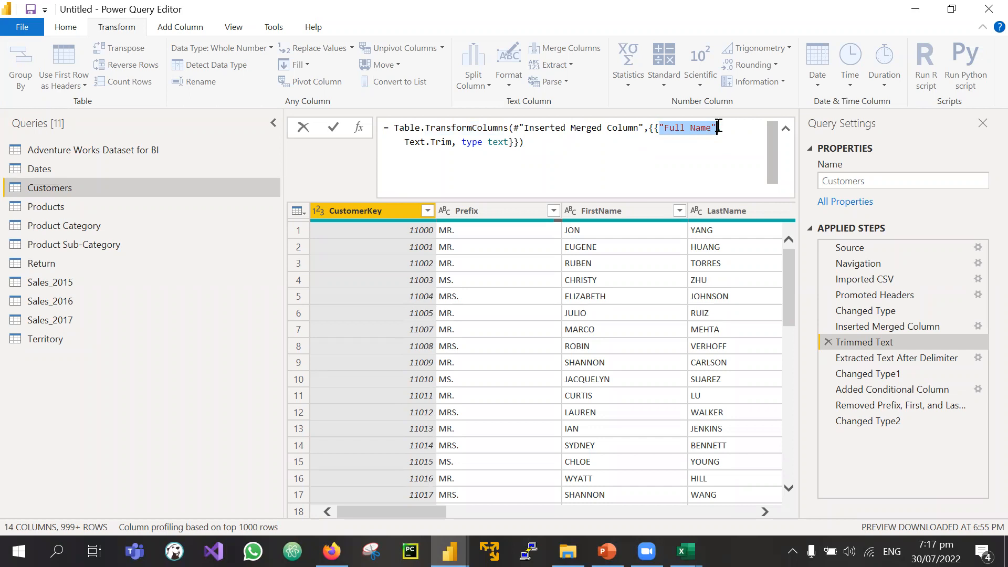
{"action": "left_click_drag", "start_coordinate": [453, 143], "coordinate": [403, 142]}
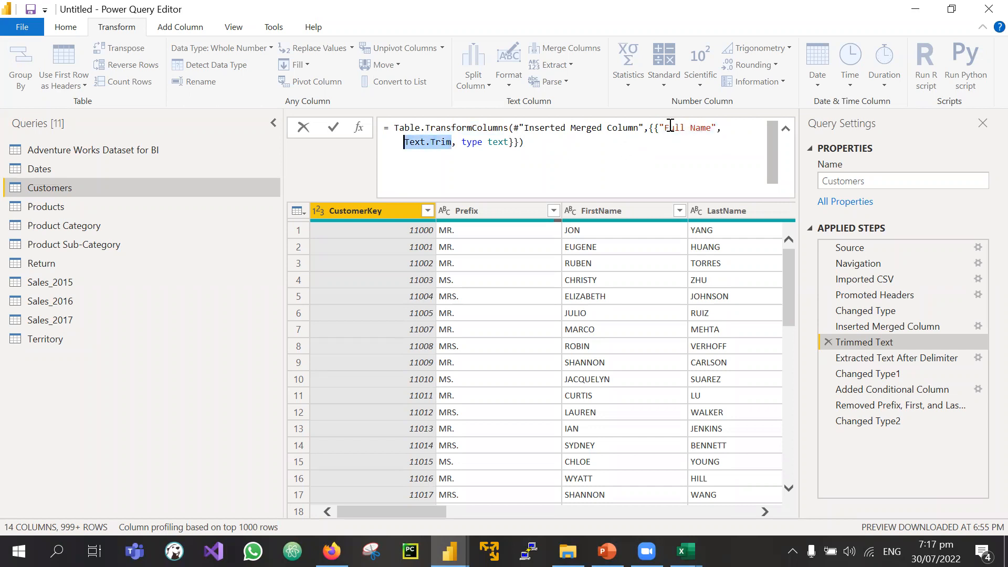
{"action": "left_click_drag", "start_coordinate": [657, 127], "coordinate": [715, 130]}
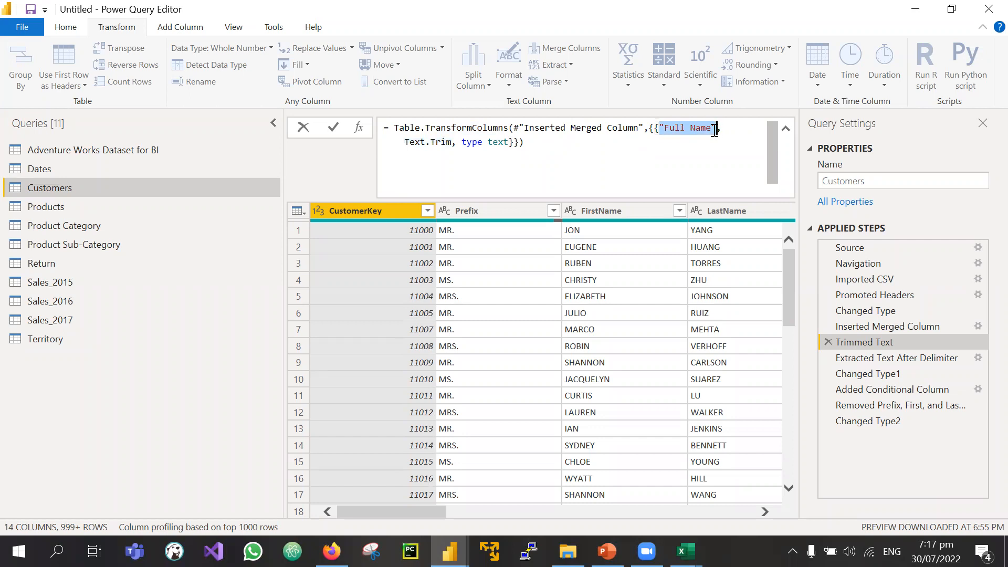
{"action": "left_click", "coordinate": [534, 155]}
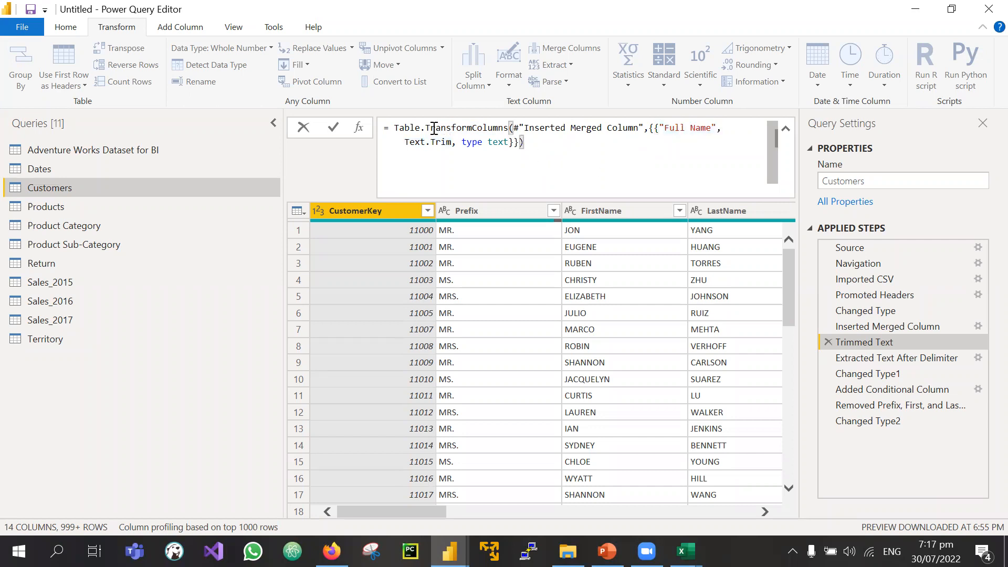
{"action": "mouse_move", "coordinate": [423, 127]}
{"action": "left_click_drag", "start_coordinate": [424, 128], "coordinate": [509, 127]}
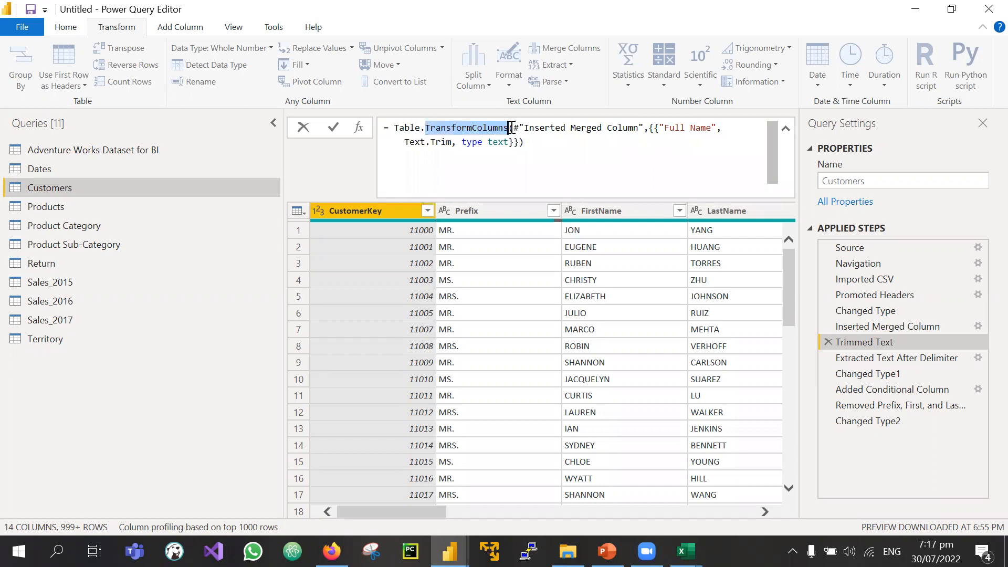
{"action": "left_click_drag", "start_coordinate": [522, 141], "coordinate": [386, 128]}
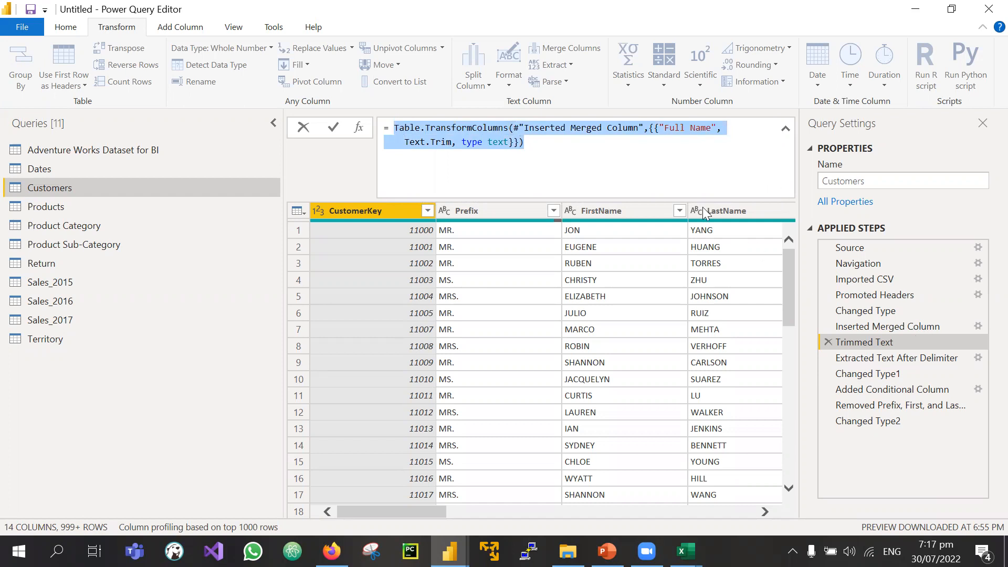
{"action": "left_click", "coordinate": [528, 145]}
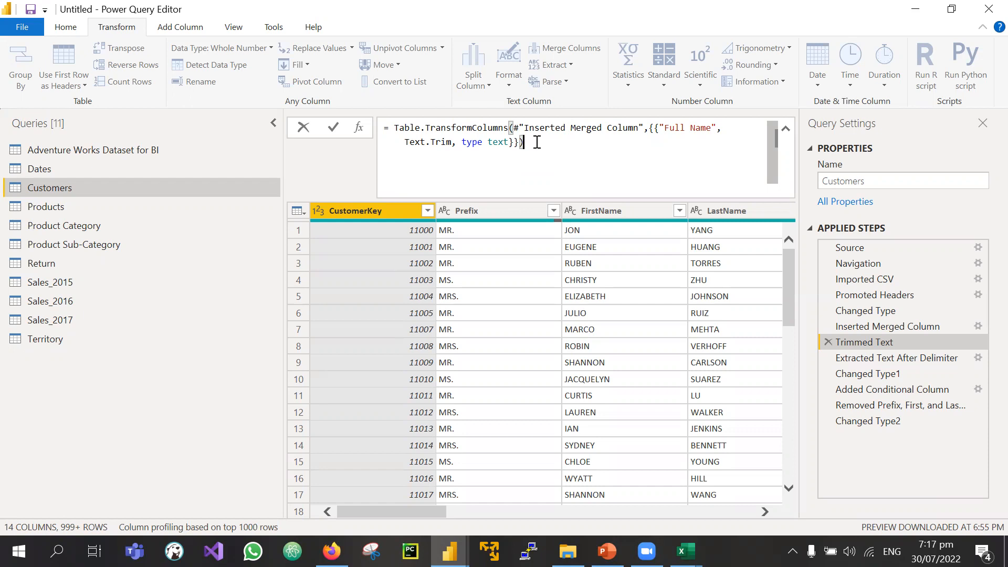
{"action": "left_click_drag", "start_coordinate": [525, 128], "coordinate": [626, 127]}
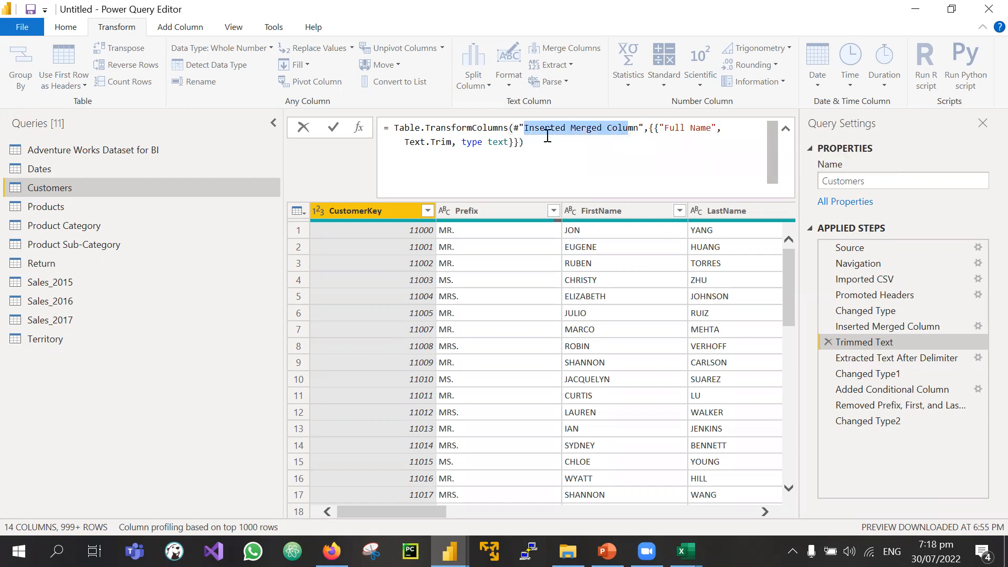
{"action": "key", "text": "ctrl+a"}
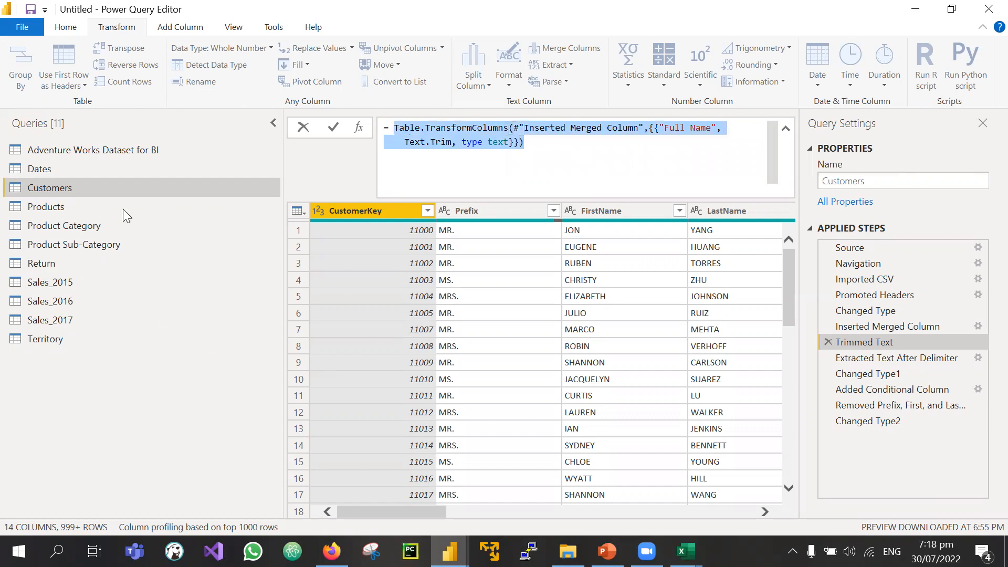
Step: Replace CustomerKey's text type with Int16.Type in the Changed Type2 formula using IntelliSense
{"action": "left_click", "coordinate": [873, 421]}
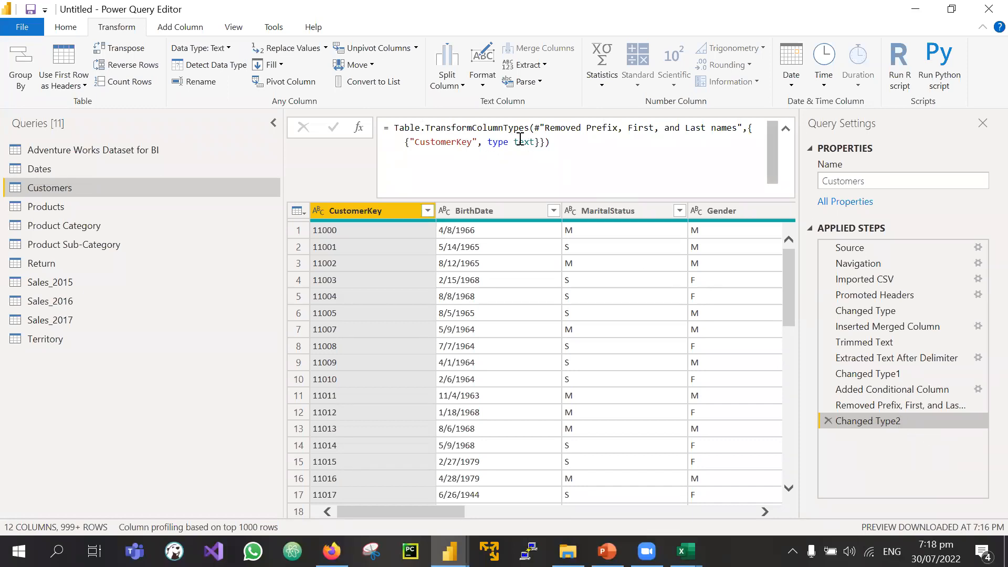
{"action": "left_click_drag", "start_coordinate": [515, 144], "coordinate": [536, 144]}
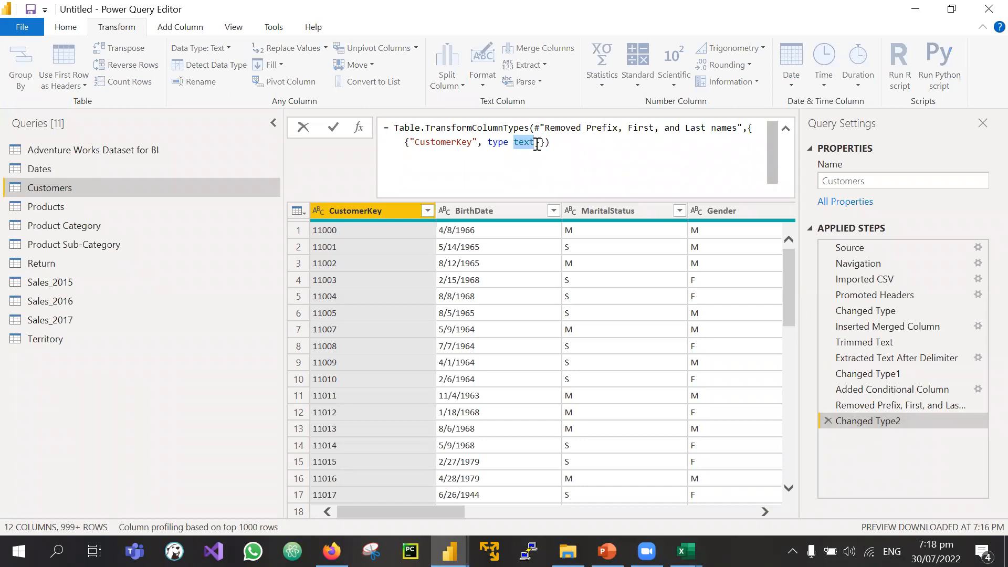
{"action": "key", "text": "BackSpace"}
{"action": "type", "text": "int"}
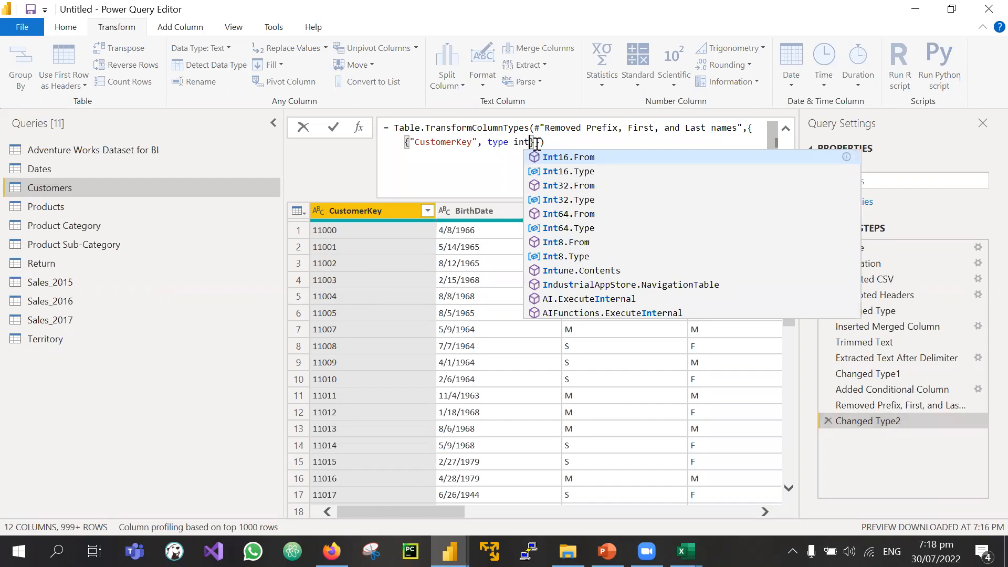
{"action": "key", "text": "BackSpace"}
{"action": "key", "text": "BackSpace"}
{"action": "key", "text": "BackSpace"}
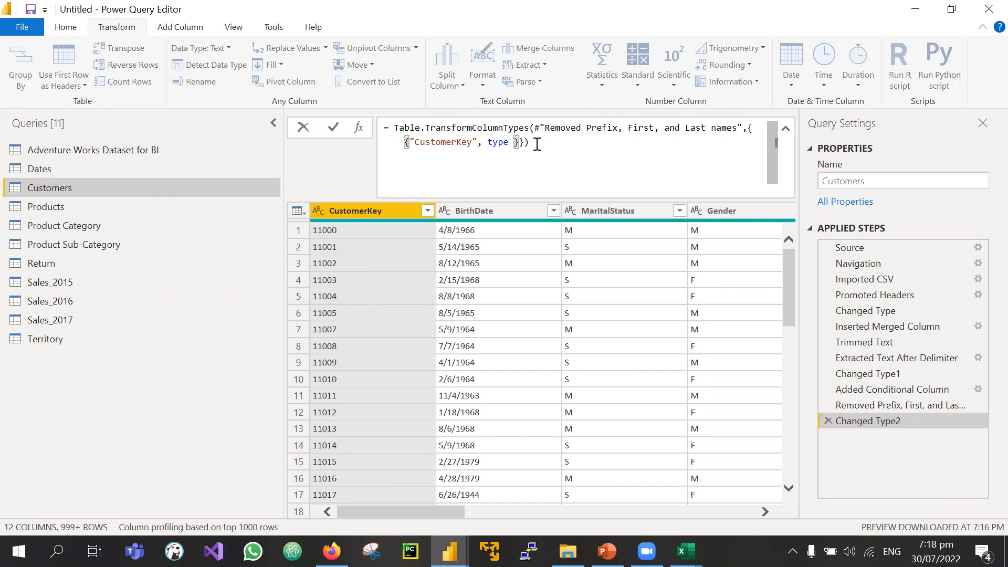
{"action": "type", "text": "int"}
{"action": "key", "text": "Down"}
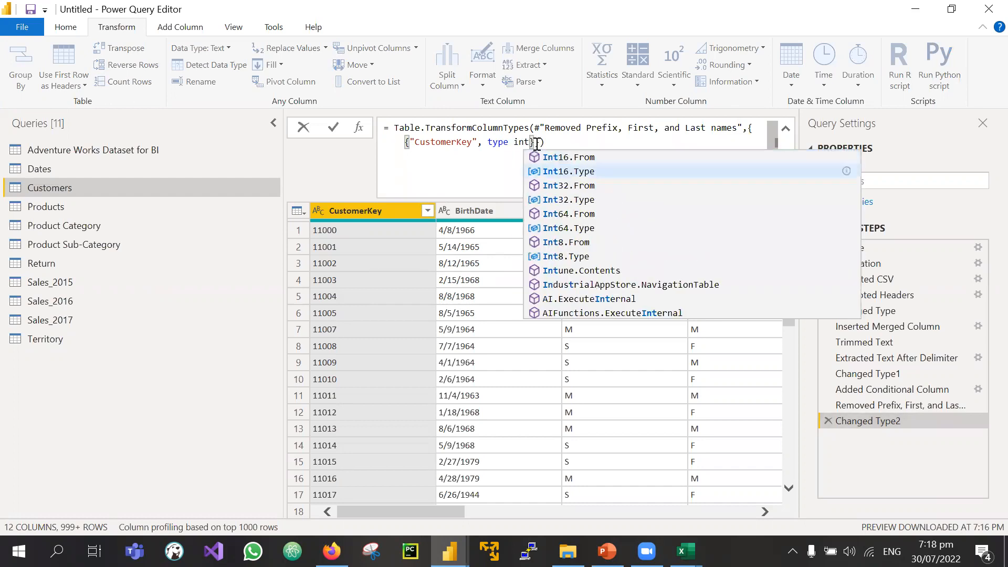
{"action": "key", "text": "Tab"}
{"action": "key", "text": "Return"}
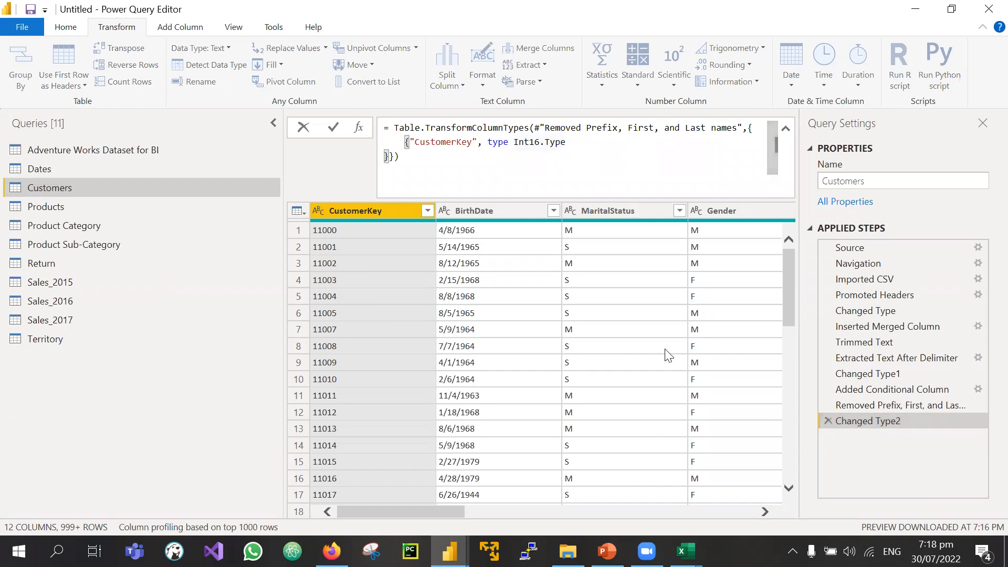
Step: Commit the Int16.Type edit, then start retyping CustomerKey's type in Changed Type2
{"action": "left_click", "coordinate": [334, 129]}
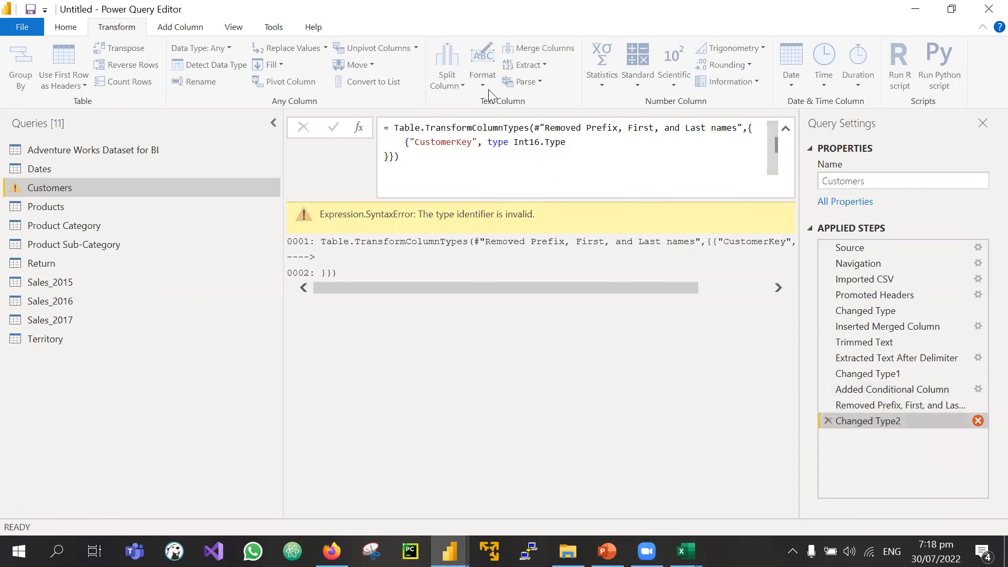
{"action": "left_click", "coordinate": [567, 144]}
{"action": "key", "text": "BackSpace"}
{"action": "key", "text": "BackSpace"}
{"action": "key", "text": "BackSpace"}
{"action": "key", "text": "BackSpace"}
{"action": "key", "text": "BackSpace"}
{"action": "key", "text": "BackSpace"}
{"action": "key", "text": "BackSpace"}
{"action": "key", "text": "BackSpace"}
{"action": "key", "text": "BackSpace"}
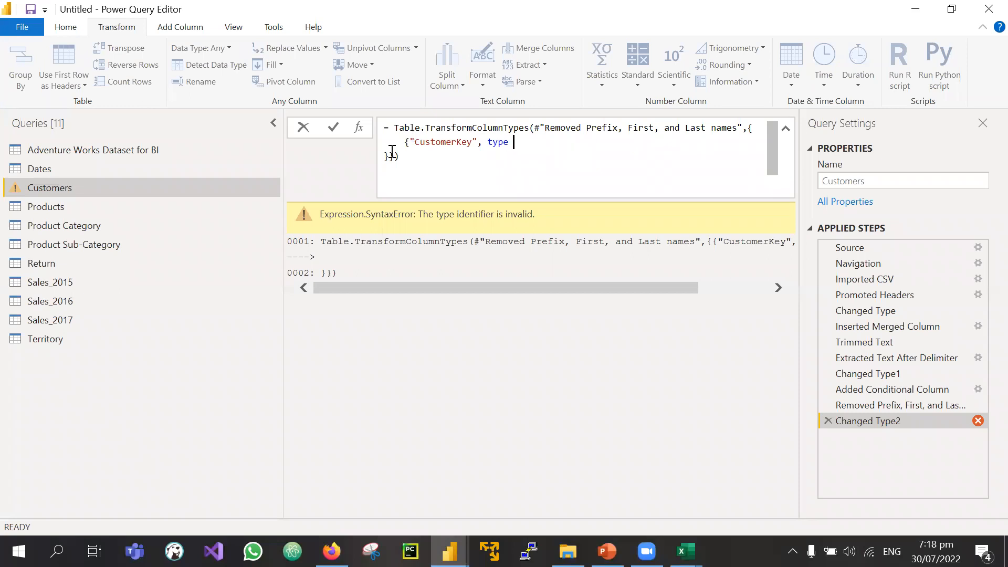
{"action": "left_click", "coordinate": [519, 151]}
{"action": "type", "text": "text"}
{"action": "key", "text": "BackSpace"}
{"action": "key", "text": "BackSpace"}
{"action": "key", "text": "BackSpace"}
{"action": "key", "text": "BackSpace"}
{"action": "left_click", "coordinate": [514, 142]}
{"action": "type", "text": "whol"}
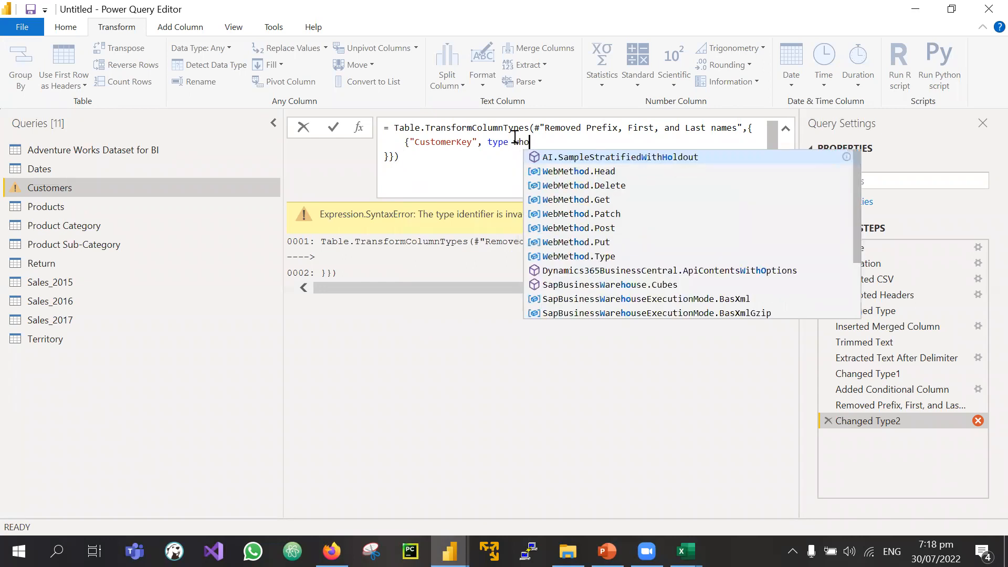
Step: Check the Changed Type1 formula to see it uses Int64.Type
{"action": "left_click", "coordinate": [868, 374]}
{"action": "left_click", "coordinate": [868, 375]}
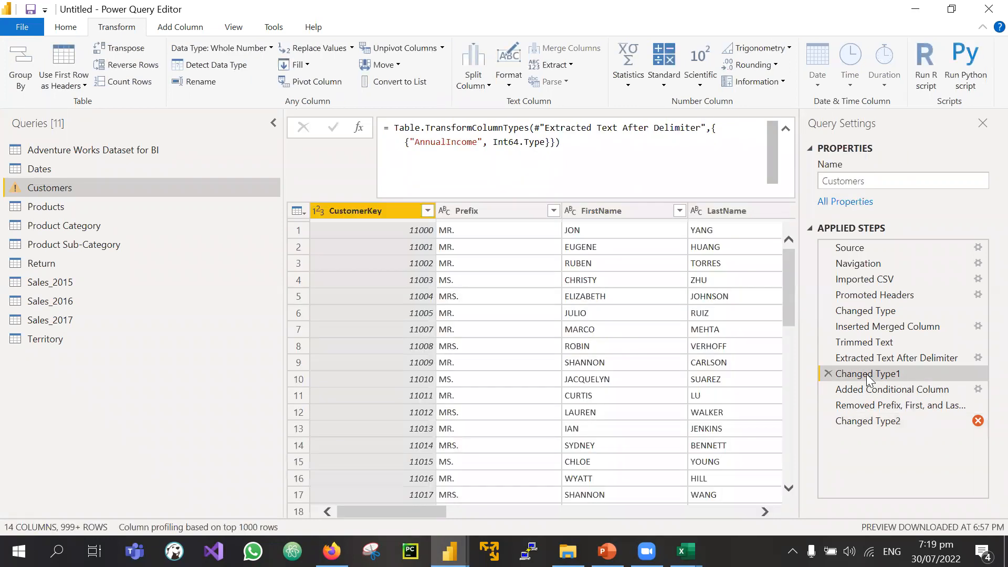
{"action": "left_click_drag", "start_coordinate": [495, 142], "coordinate": [546, 143]}
{"action": "left_click", "coordinate": [862, 424]}
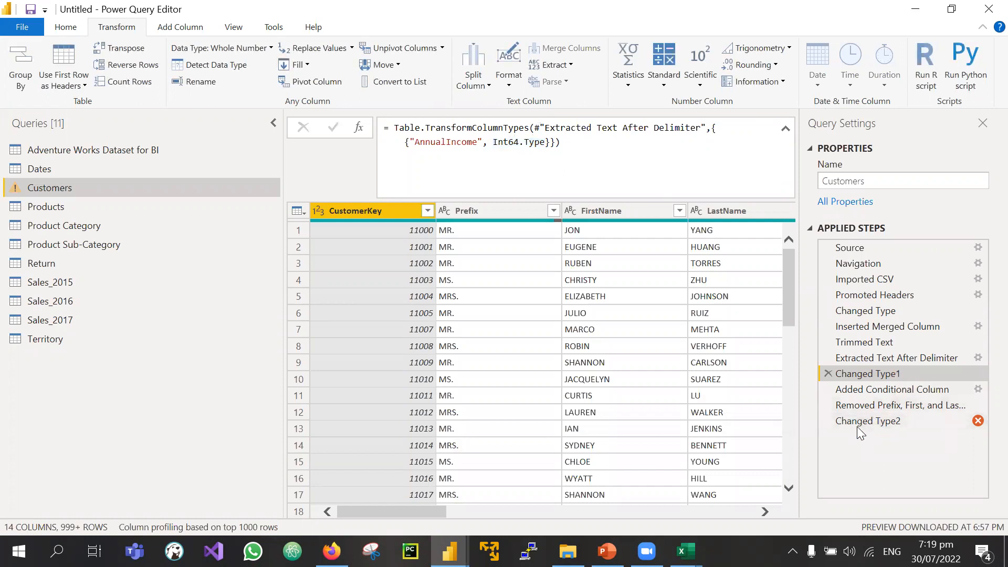
{"action": "left_click", "coordinate": [856, 423]}
Step: Set CustomerKey to Int64.Type in Changed Type2 via IntelliSense and apply it
{"action": "left_click", "coordinate": [531, 142]}
{"action": "key", "text": "BackSpace"}
{"action": "key", "text": "BackSpace"}
{"action": "key", "text": "BackSpace"}
{"action": "key", "text": "BackSpace"}
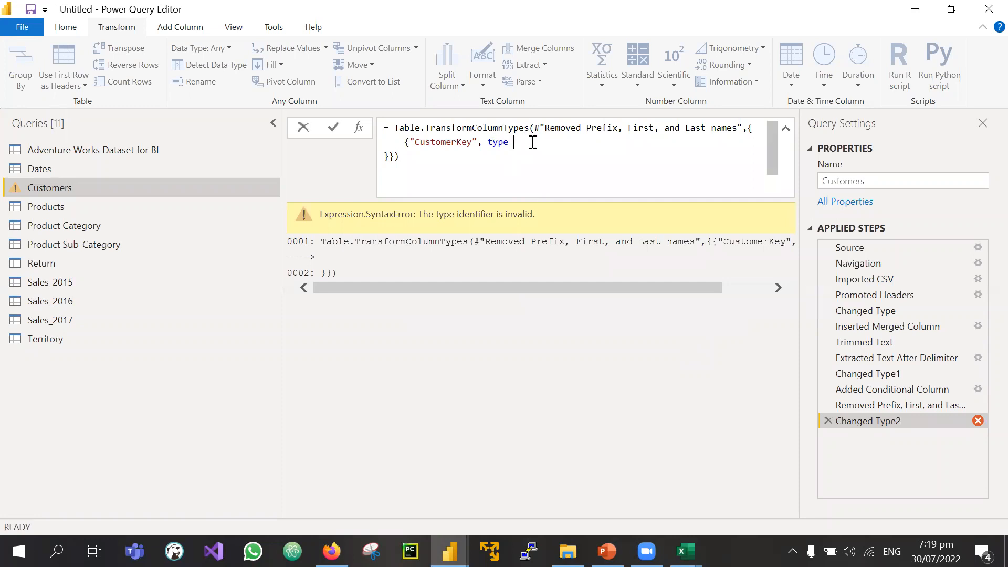
{"action": "type", "text": "int"}
{"action": "key", "text": "Down"}
{"action": "key", "text": "Down"}
{"action": "key", "text": "Down"}
{"action": "key", "text": "Down"}
{"action": "key", "text": "Tab"}
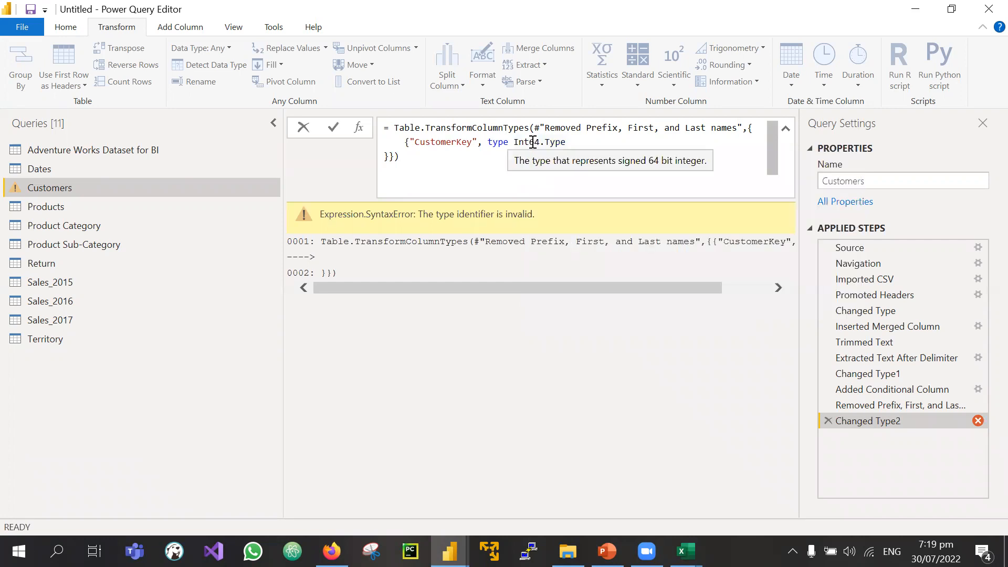
{"action": "key", "text": "BackSpace"}
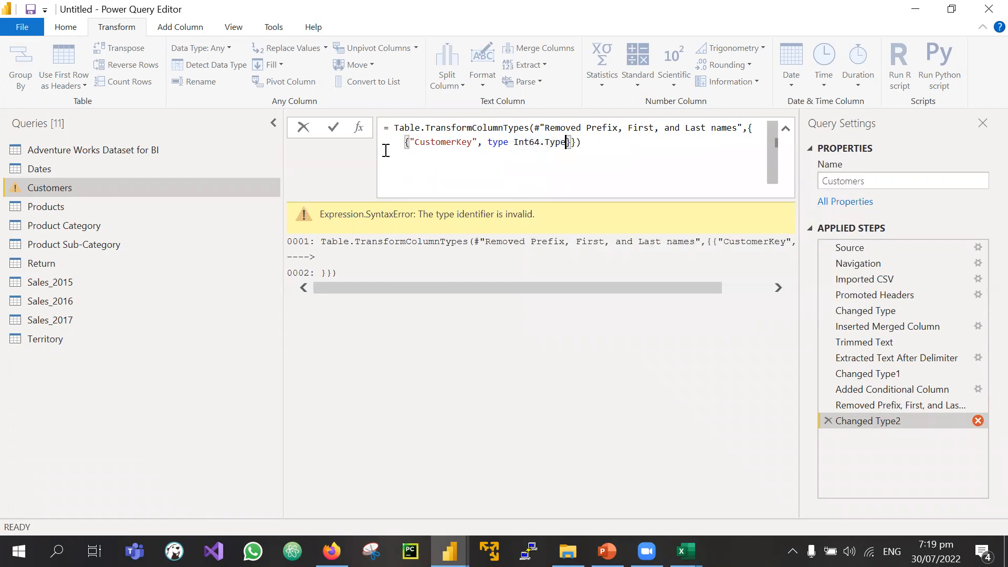
{"action": "key", "text": "Return"}
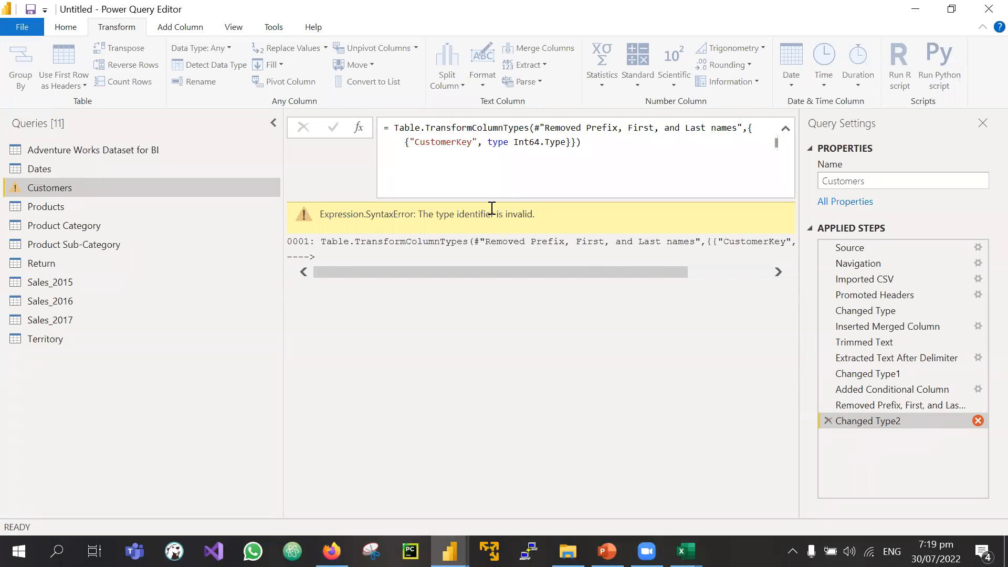
Step: Reopen the Changed Type2 formula and review the Int64.Type entry and surrounding text
{"action": "left_click", "coordinate": [591, 146]}
{"action": "key", "text": "Return"}
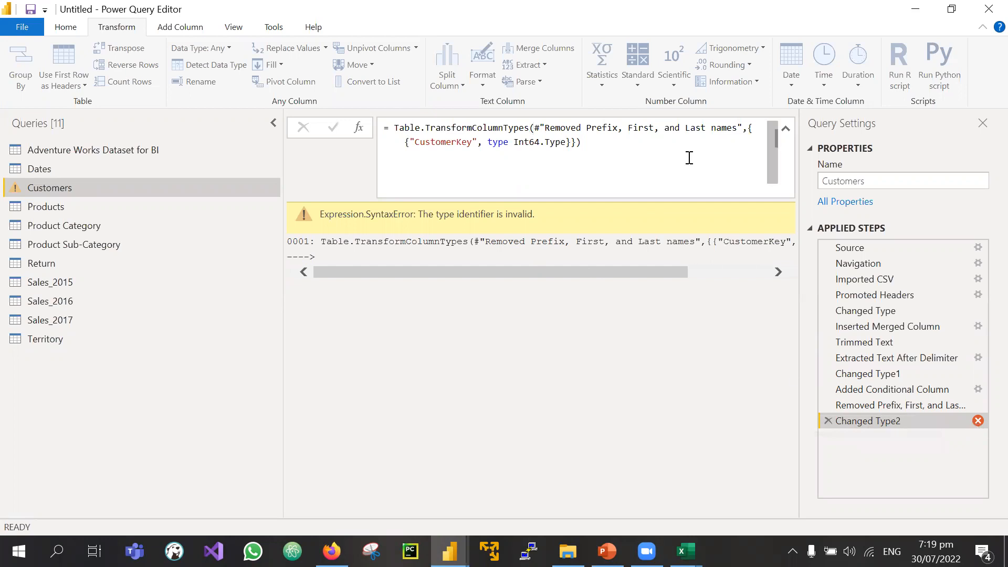
{"action": "left_click", "coordinate": [514, 142]}
{"action": "left_click_drag", "start_coordinate": [541, 143], "coordinate": [568, 143]}
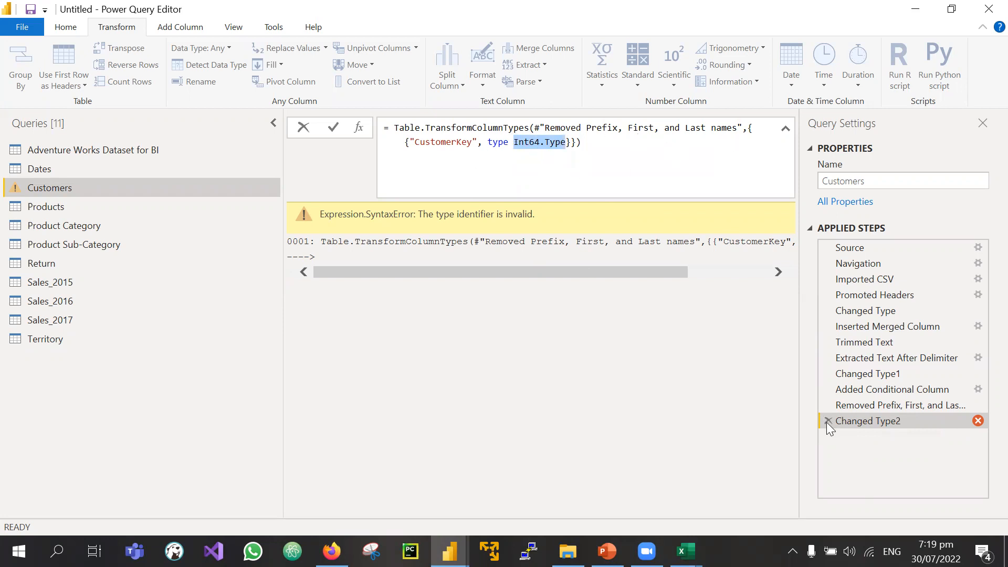
{"action": "left_click", "coordinate": [603, 147]}
{"action": "left_click_drag", "start_coordinate": [581, 143], "coordinate": [370, 131]}
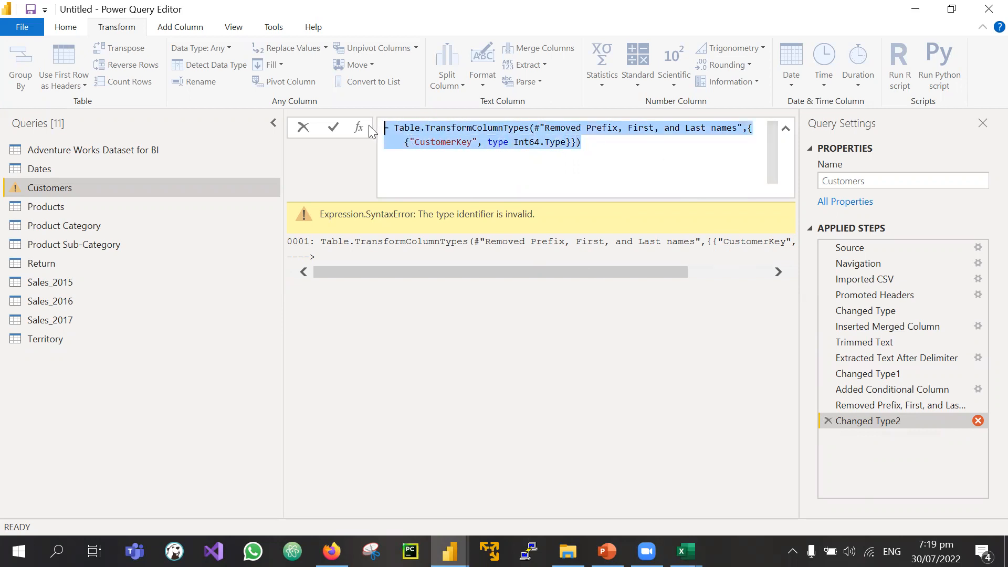
Step: Delete the failing Changed Type2 step and leave the Prefix/FirstName/LastName removal formula unchanged
{"action": "left_click", "coordinate": [830, 419]}
{"action": "left_click", "coordinate": [829, 420]}
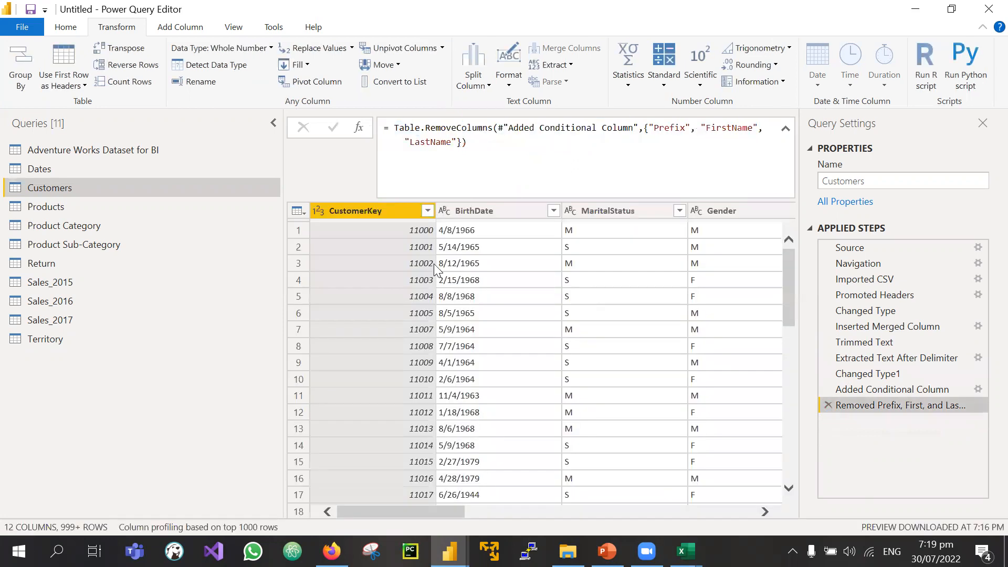
{"action": "left_click_drag", "start_coordinate": [461, 176], "coordinate": [393, 129]}
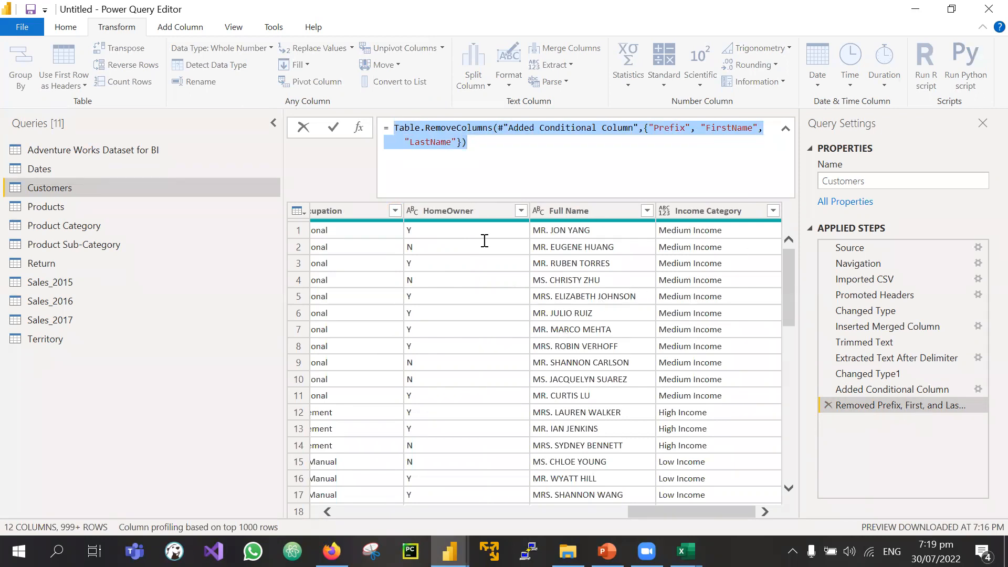
{"action": "left_click", "coordinate": [484, 140]}
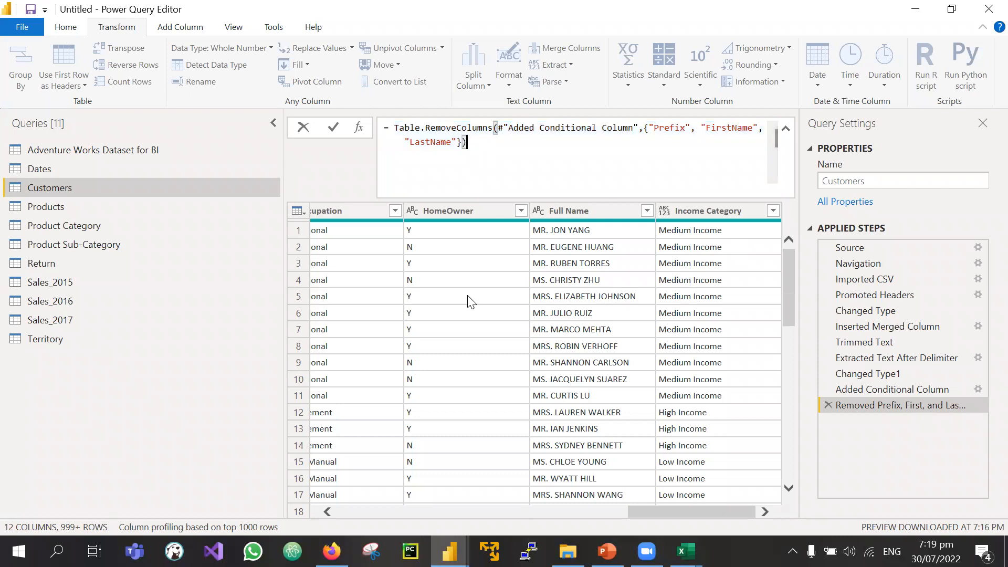
{"action": "left_click", "coordinate": [128, 195]}
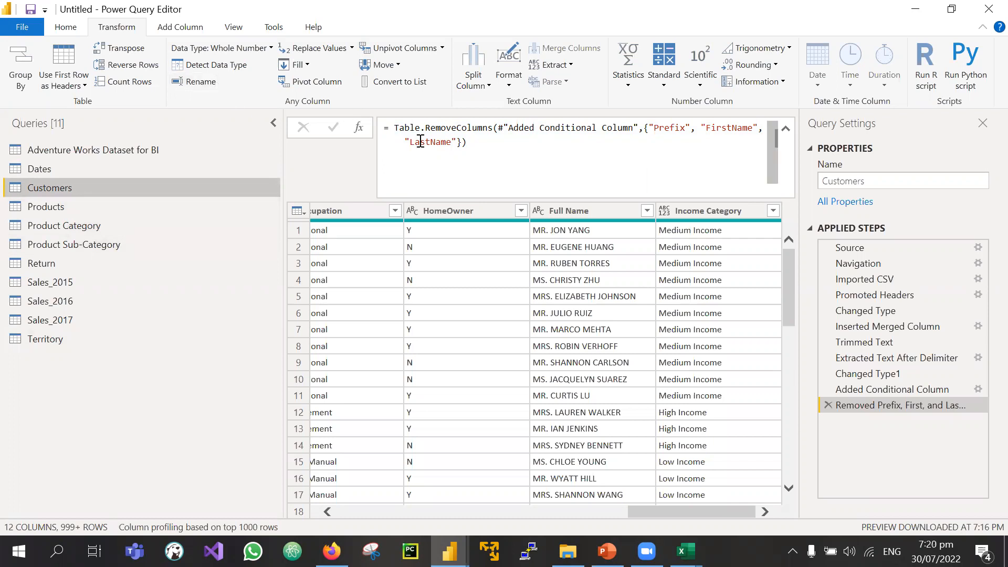
{"action": "left_click", "coordinate": [66, 29]}
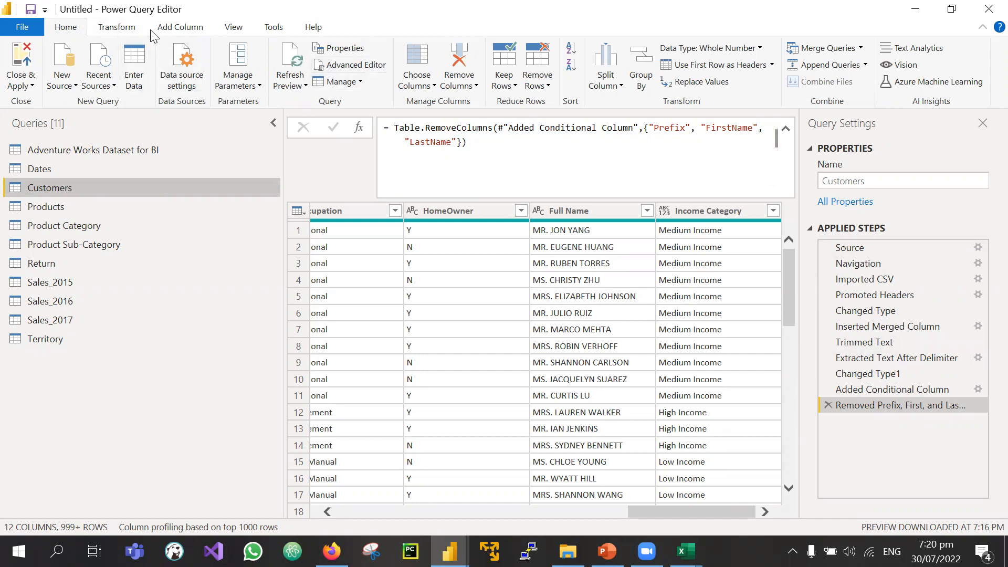
Step: Open the Customers query's M code in a maximized Advanced Editor and select its step lines
{"action": "left_click", "coordinate": [344, 70]}
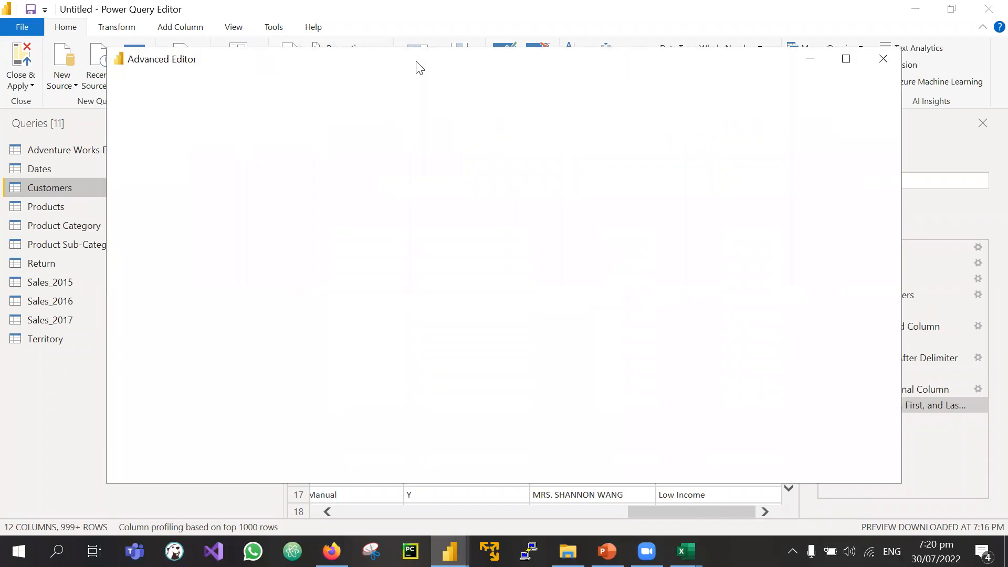
{"action": "left_click_drag", "start_coordinate": [478, 58], "coordinate": [405, 48]}
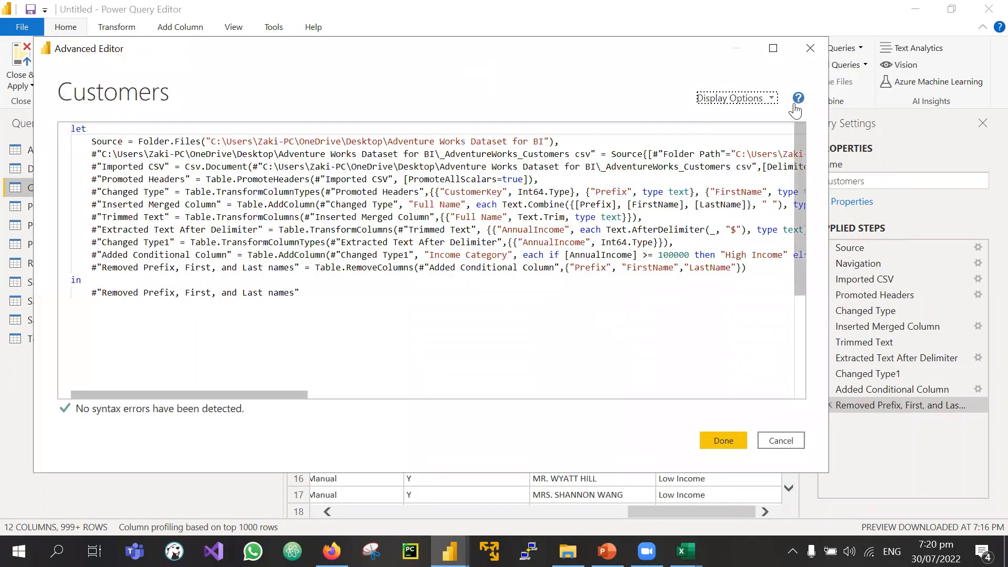
{"action": "left_click", "coordinate": [774, 49]}
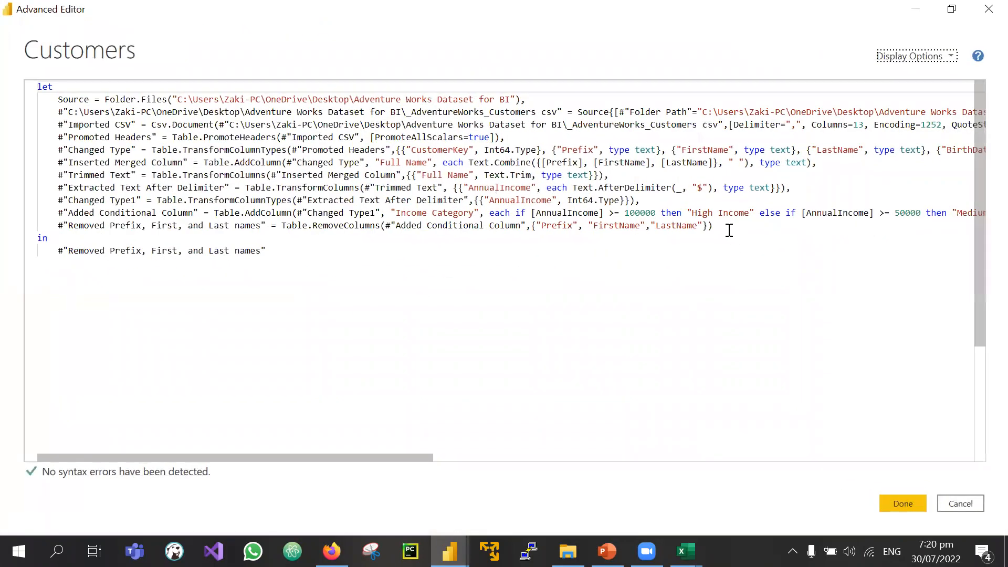
{"action": "left_click_drag", "start_coordinate": [57, 108], "coordinate": [750, 229]}
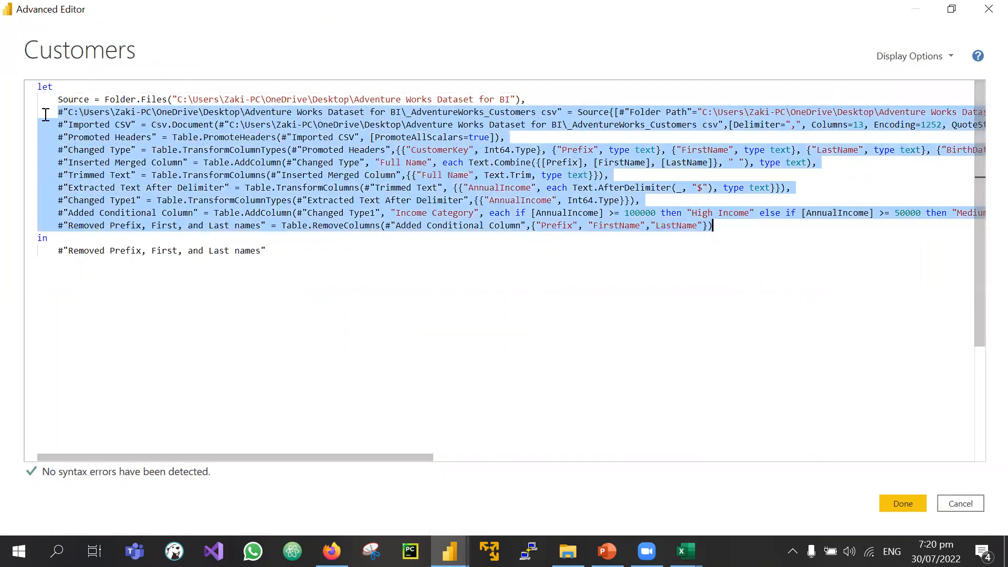
{"action": "left_click", "coordinate": [58, 99]}
{"action": "left_click_drag", "start_coordinate": [58, 100], "coordinate": [28, 100]}
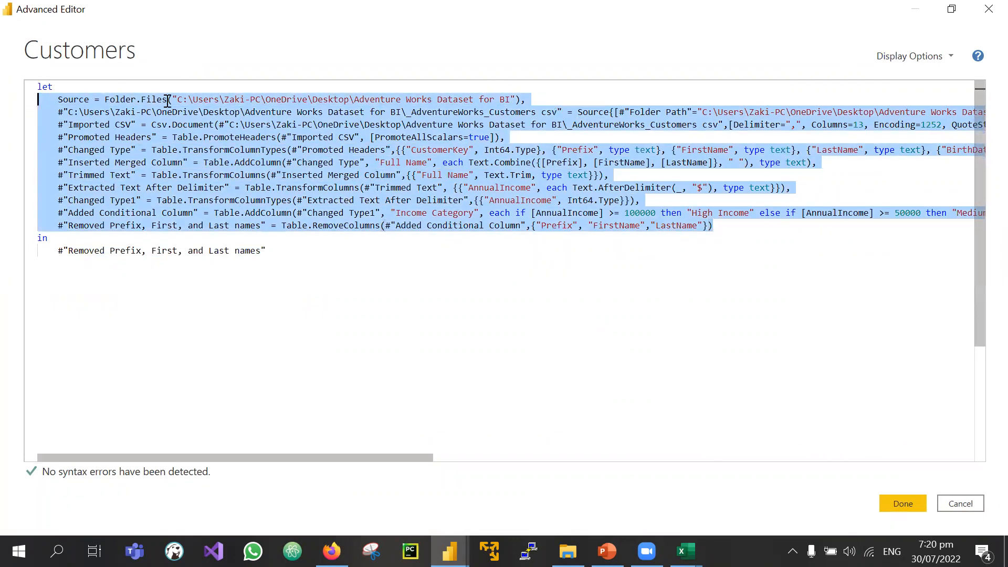
{"action": "left_click", "coordinate": [142, 99]}
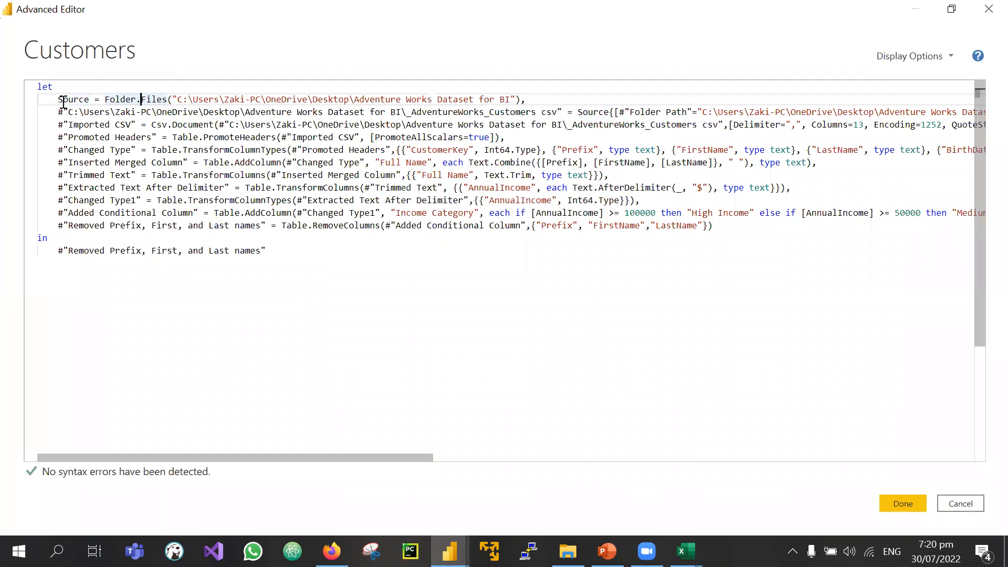
{"action": "left_click_drag", "start_coordinate": [727, 229], "coordinate": [23, 99]}
{"action": "left_click", "coordinate": [382, 129]}
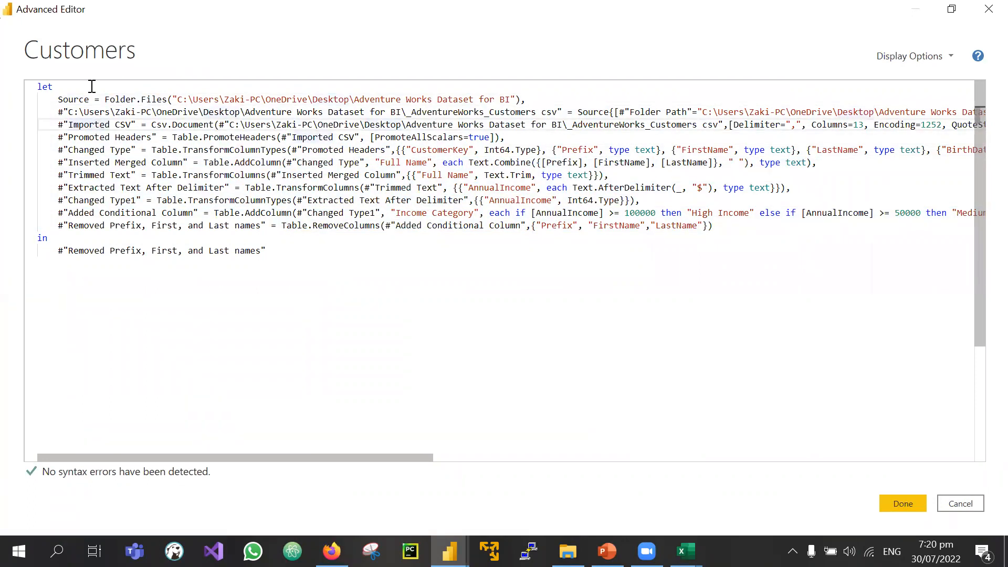
Step: Step through the code lines from Source down to the Extracted Text After Delimiter step's $ delimiter
{"action": "left_click", "coordinate": [130, 99]}
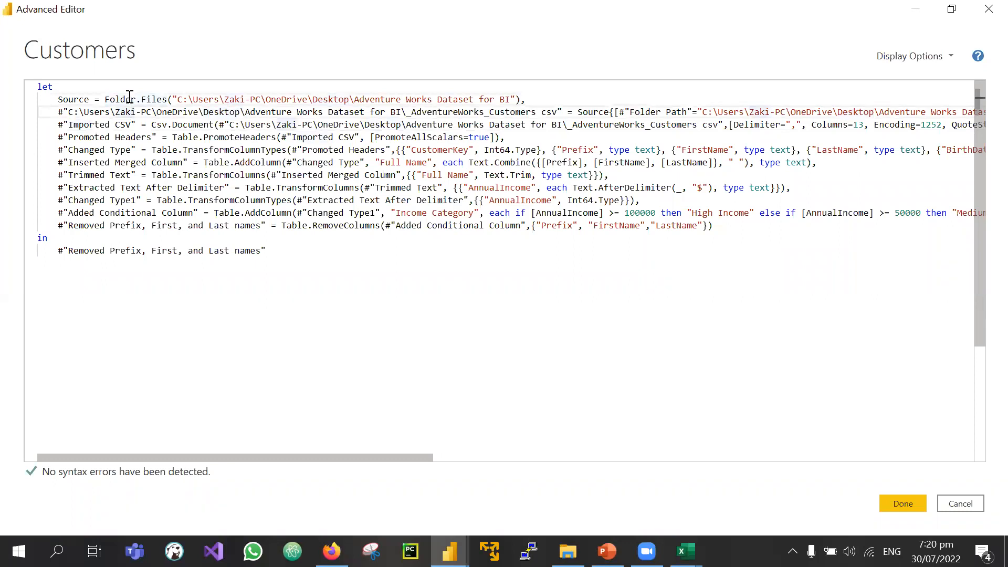
{"action": "key", "text": "Down"}
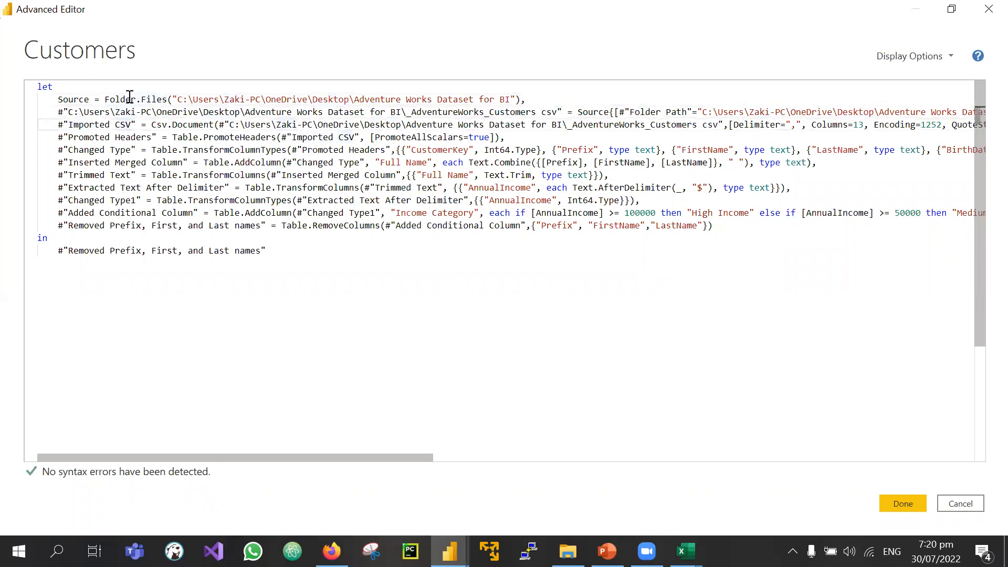
{"action": "key", "text": "Down"}
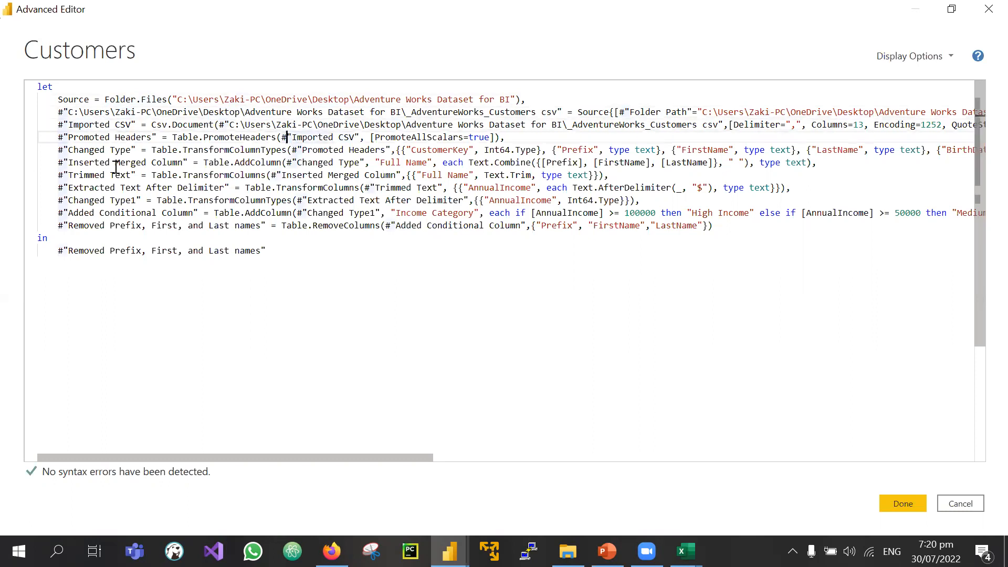
{"action": "key", "text": "Down"}
{"action": "key", "text": "Down"}
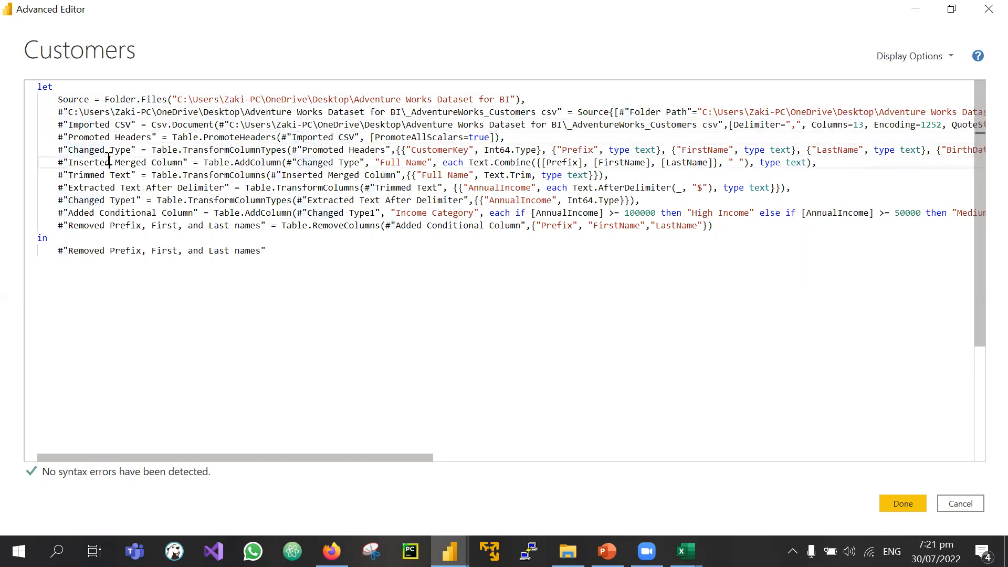
{"action": "key", "text": "Down"}
{"action": "key", "text": "Down"}
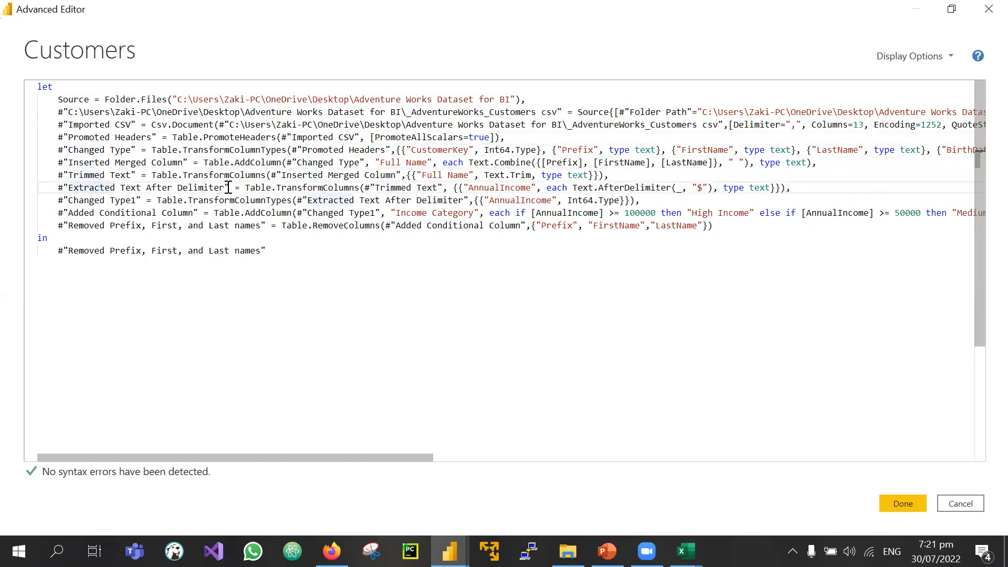
{"action": "left_click_drag", "start_coordinate": [229, 188], "coordinate": [116, 188]}
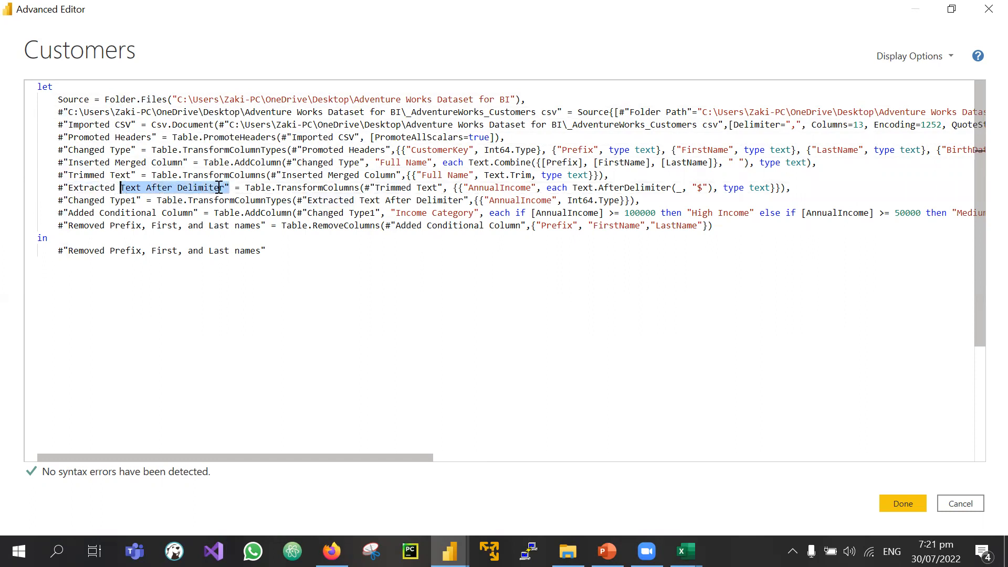
{"action": "double_click", "coordinate": [695, 188]}
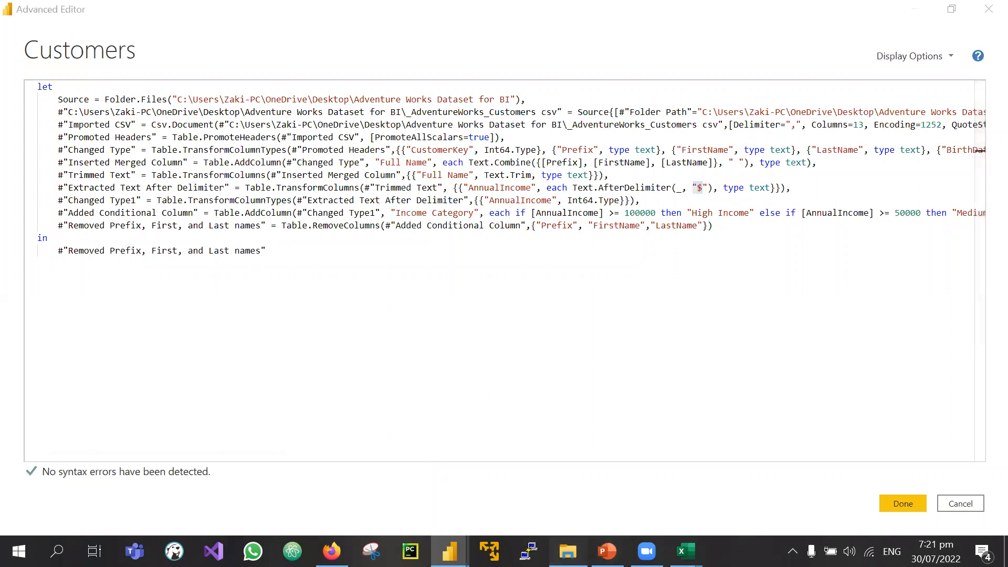
Step: Reveal the desktop and move the Adventure Works Dataset for BI folder into empty space
{"action": "left_click", "coordinate": [567, 551]}
{"action": "left_click", "coordinate": [1006, 554]}
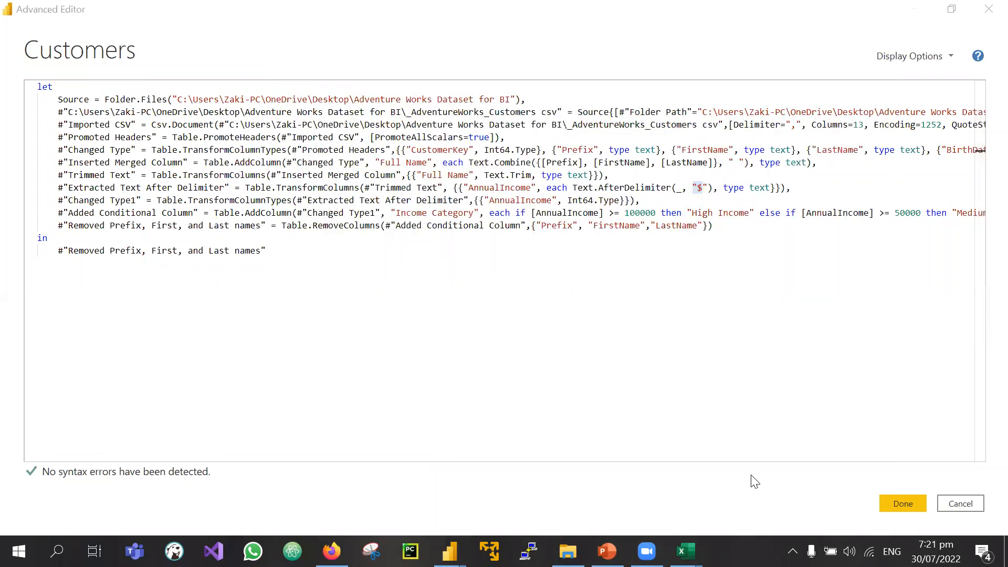
{"action": "left_click", "coordinate": [1006, 554]}
{"action": "left_click_drag", "start_coordinate": [560, 377], "coordinate": [690, 315]}
Step: Select the Adventure Works Dataset for BI folder and locate Local Disk (D:) in This PC
{"action": "left_click", "coordinate": [767, 244]}
{"action": "left_click", "coordinate": [691, 292]}
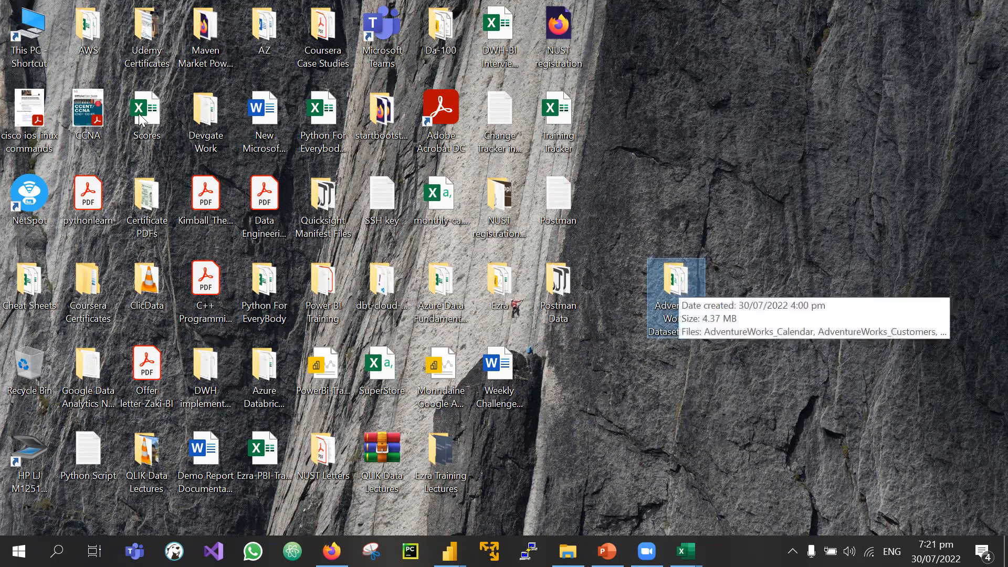
{"action": "left_click", "coordinate": [32, 38]}
{"action": "double_click", "coordinate": [31, 37]}
{"action": "left_click", "coordinate": [596, 401]}
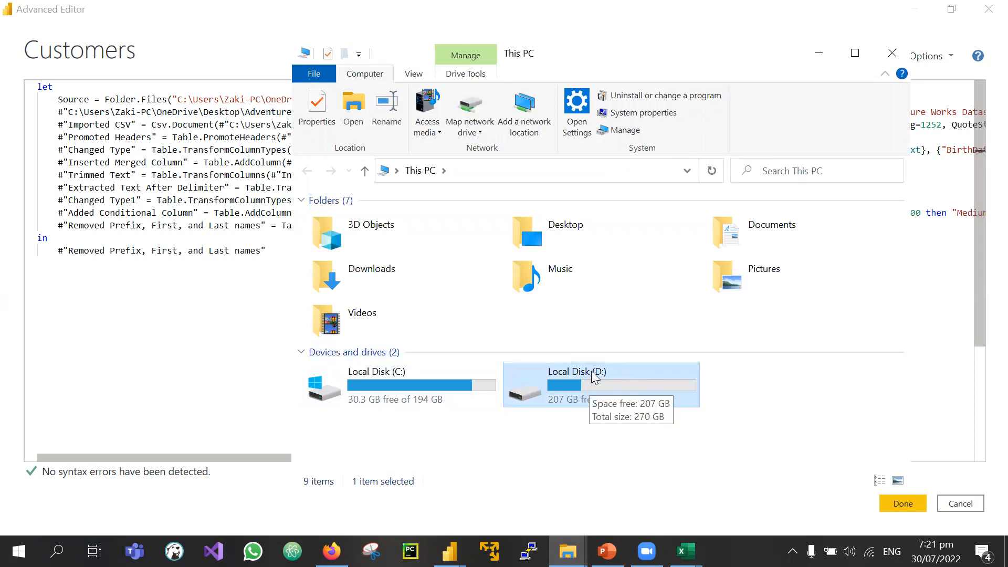
{"action": "left_click", "coordinate": [622, 370]}
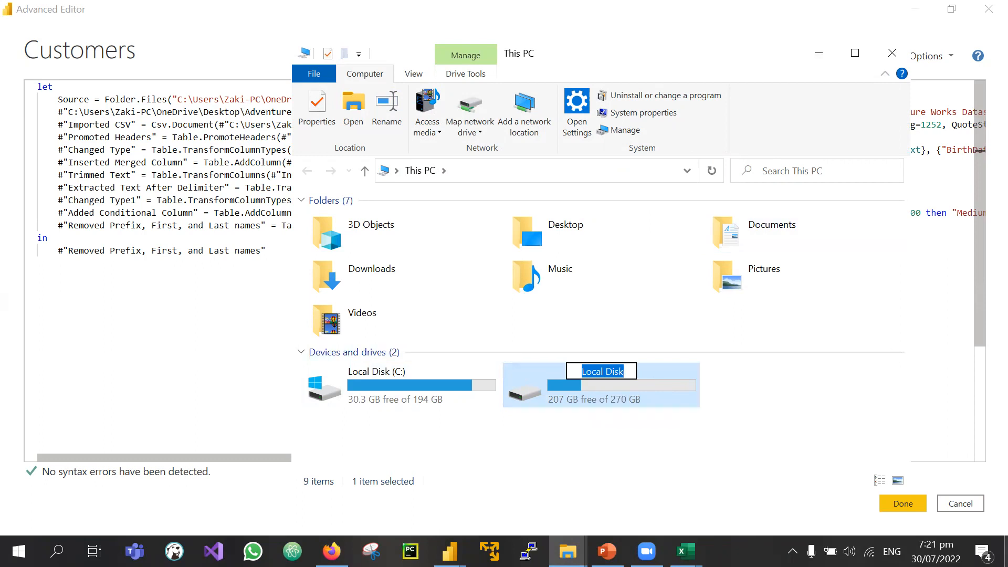
{"action": "key", "text": "Escape"}
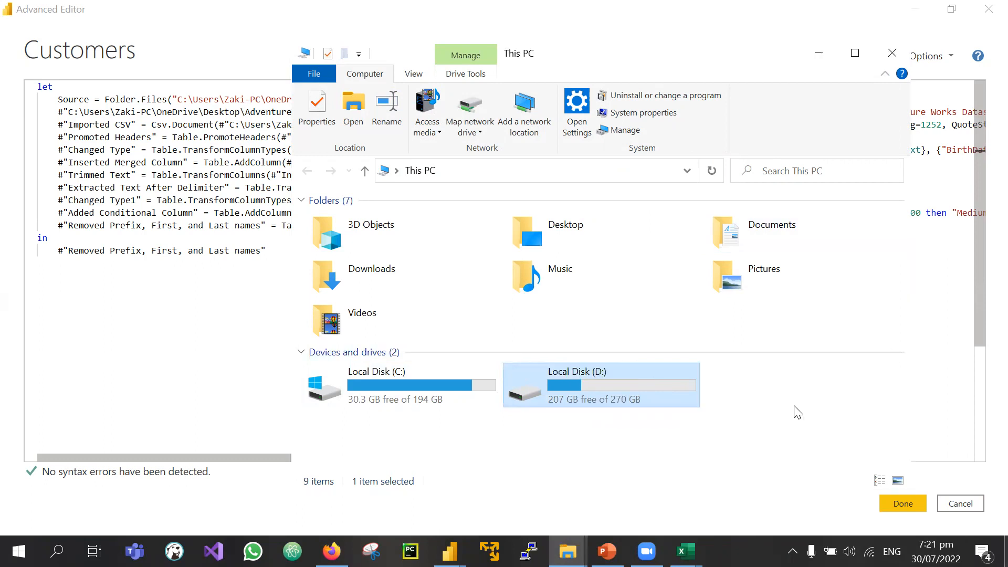
Step: Paste the Adventure Works Dataset for BI folder into Local Disk (D:)
{"action": "left_click", "coordinate": [818, 55]}
{"action": "left_click", "coordinate": [1007, 555]}
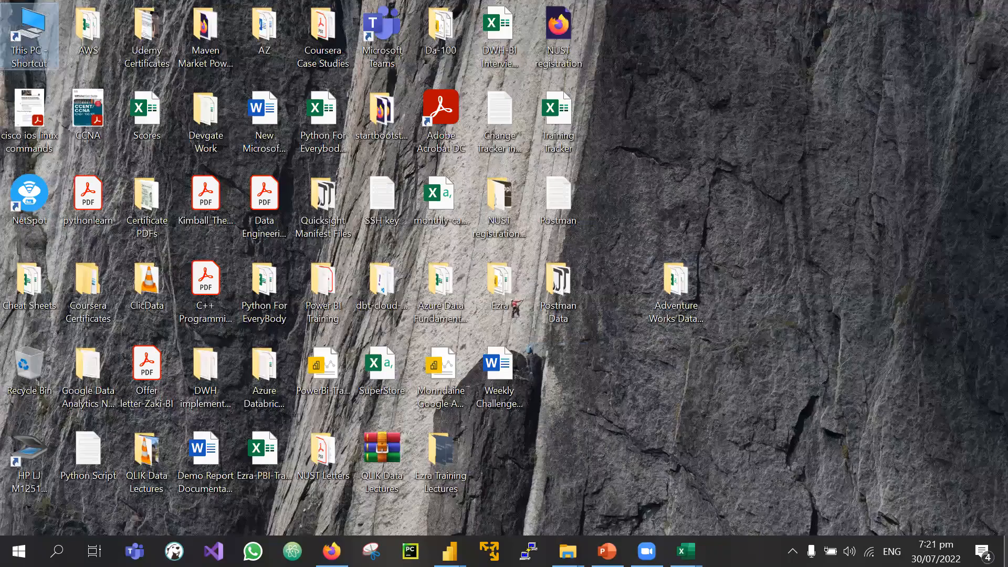
{"action": "double_click", "coordinate": [674, 284]}
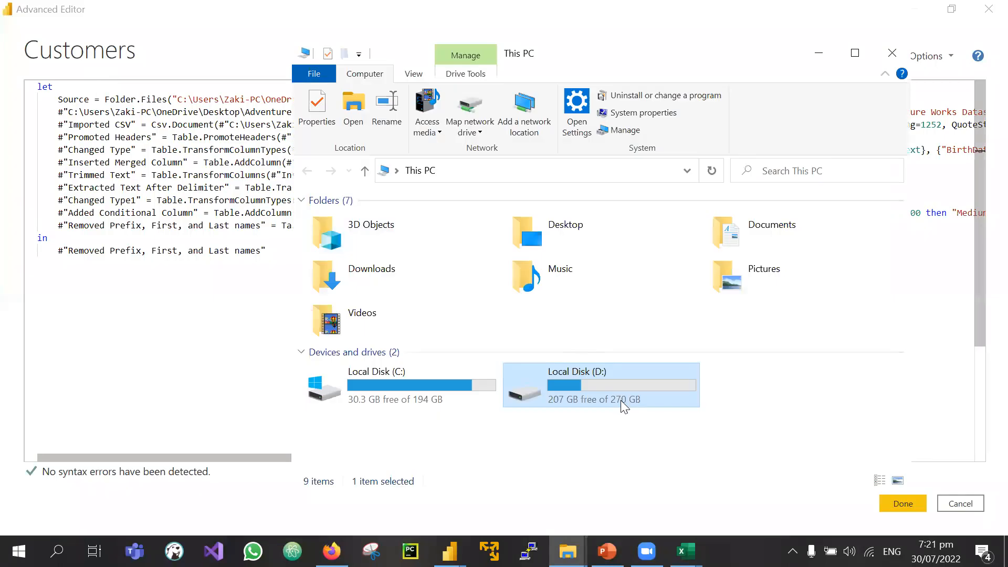
{"action": "double_click", "coordinate": [620, 400]}
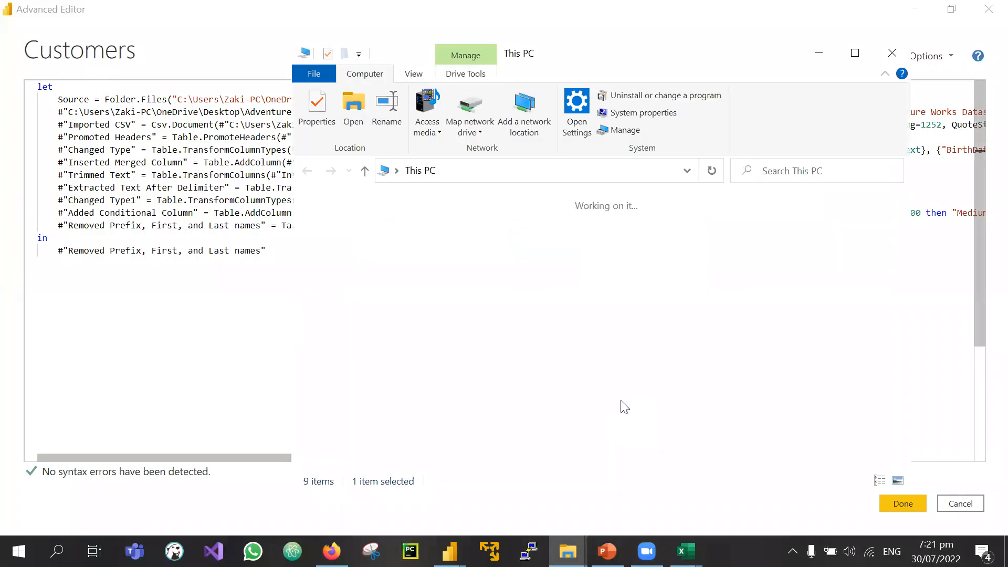
{"action": "key", "text": "ctrl+v"}
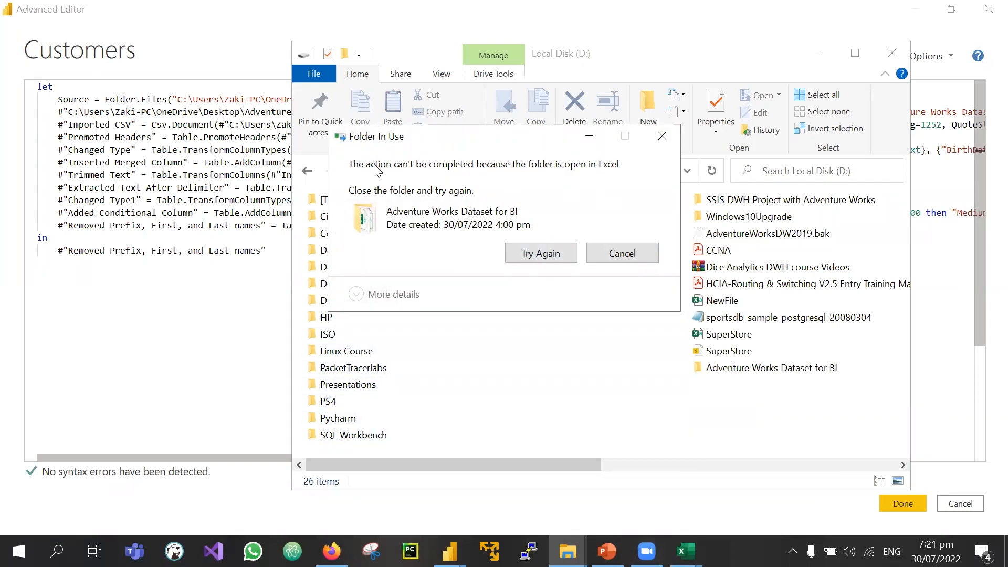
Step: Close the AdventureWorks_Sales_2015 and AdventureWorks_Sales_2016 workbooks in Excel without saving
{"action": "left_click", "coordinate": [686, 551]}
{"action": "left_click", "coordinate": [826, 434]}
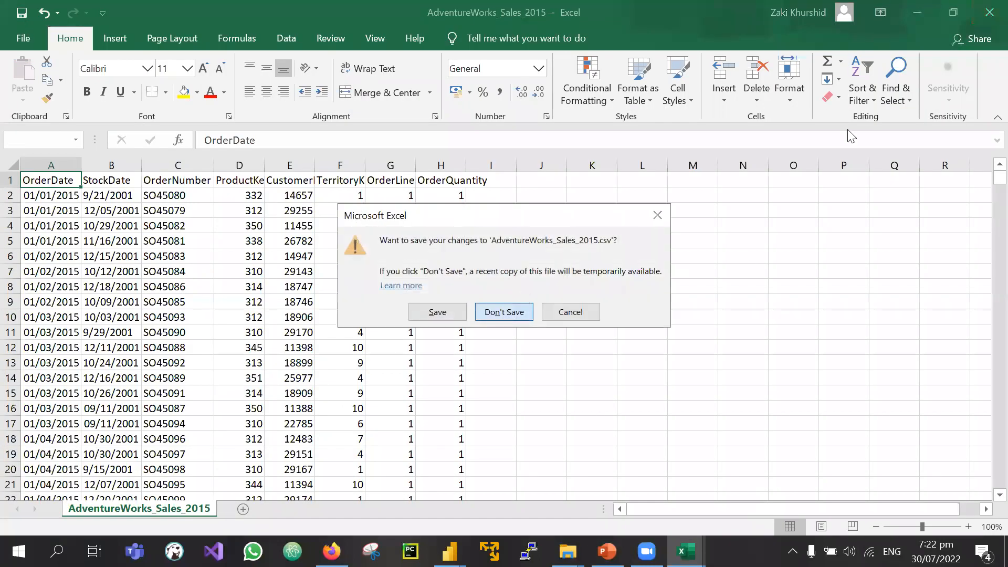
{"action": "left_click", "coordinate": [504, 312]}
{"action": "left_click", "coordinate": [686, 552]}
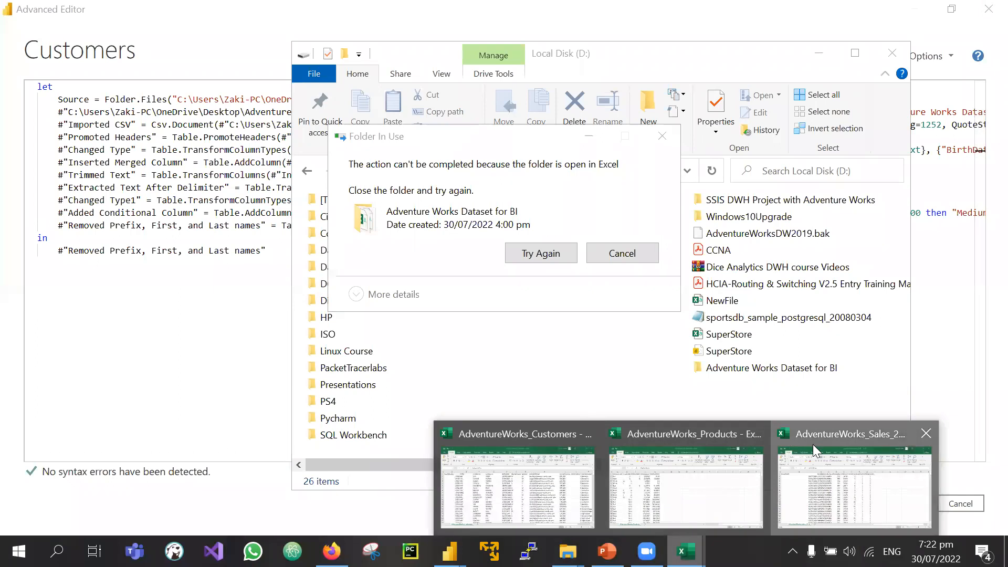
{"action": "left_click", "coordinate": [812, 444]}
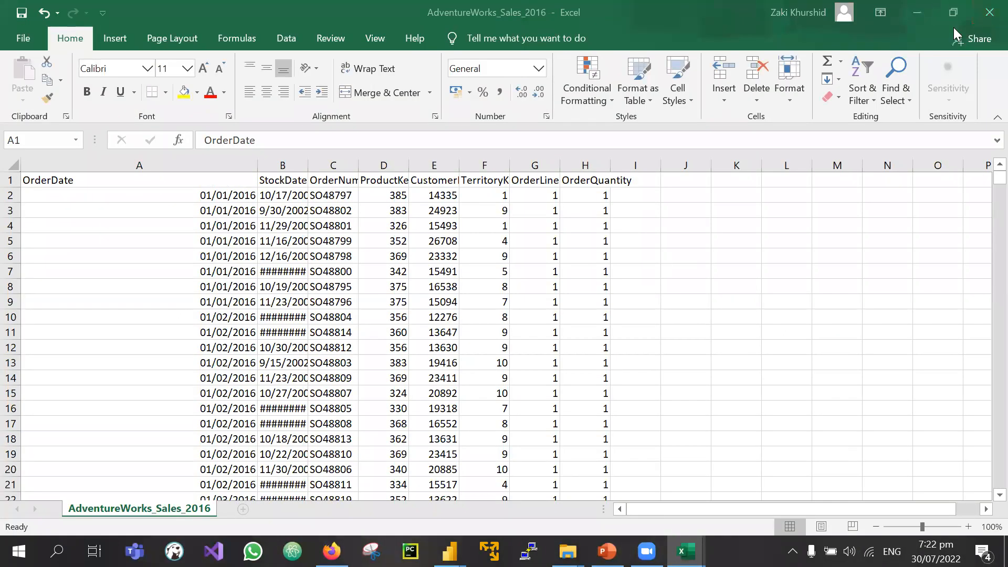
{"action": "left_click", "coordinate": [989, 12]}
{"action": "left_click", "coordinate": [505, 311]}
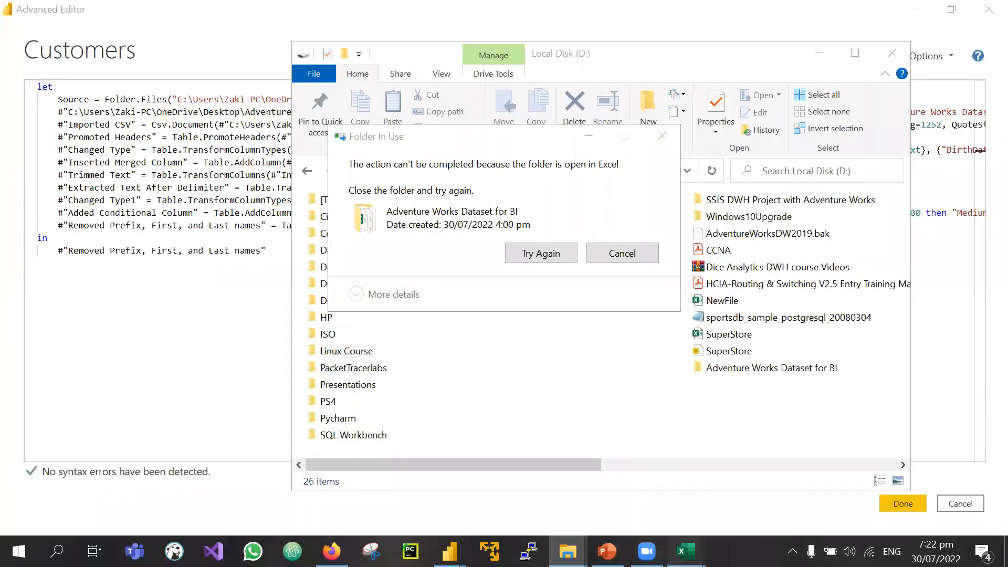
Step: Close the AdventureWorks_Products and customers workbooks without saving, then retry the folder move
{"action": "mouse_move", "coordinate": [685, 552]}
{"action": "left_click", "coordinate": [763, 489]}
{"action": "left_click", "coordinate": [989, 12]}
{"action": "left_click", "coordinate": [532, 311]}
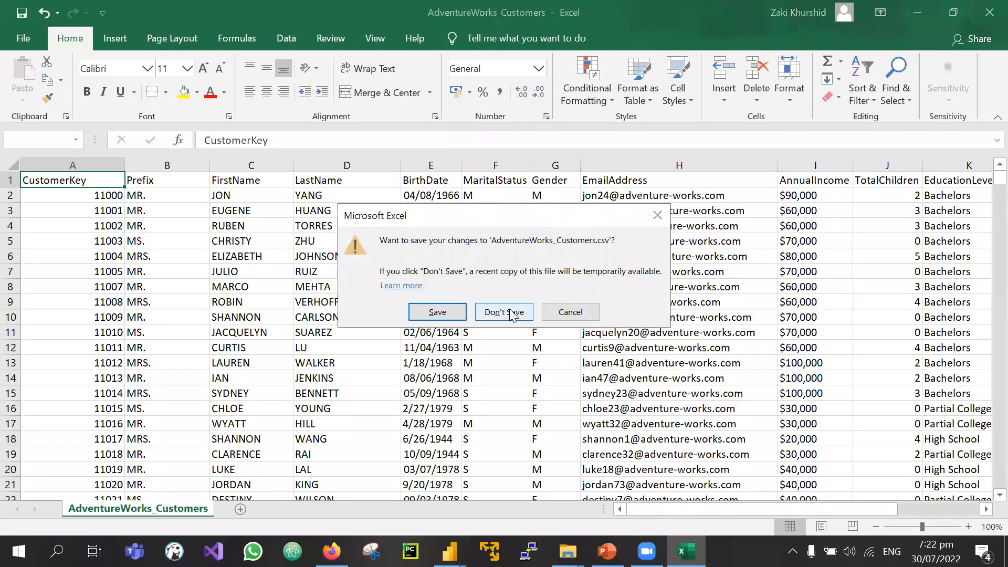
{"action": "left_click", "coordinate": [508, 314]}
{"action": "left_click", "coordinate": [541, 253]}
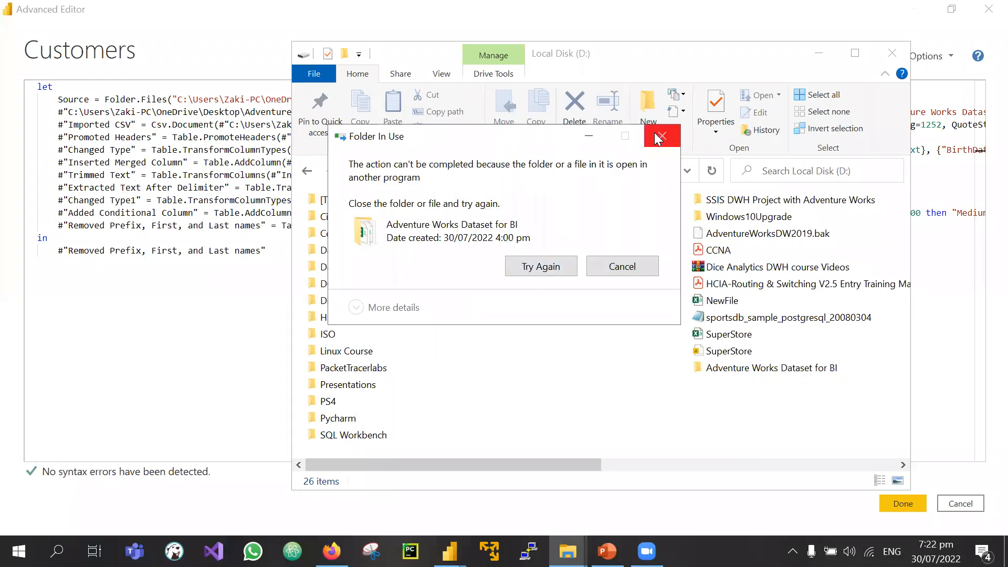
Step: Review the Folder.Files source path and the CSV file path in the query code
{"action": "left_click", "coordinate": [819, 53]}
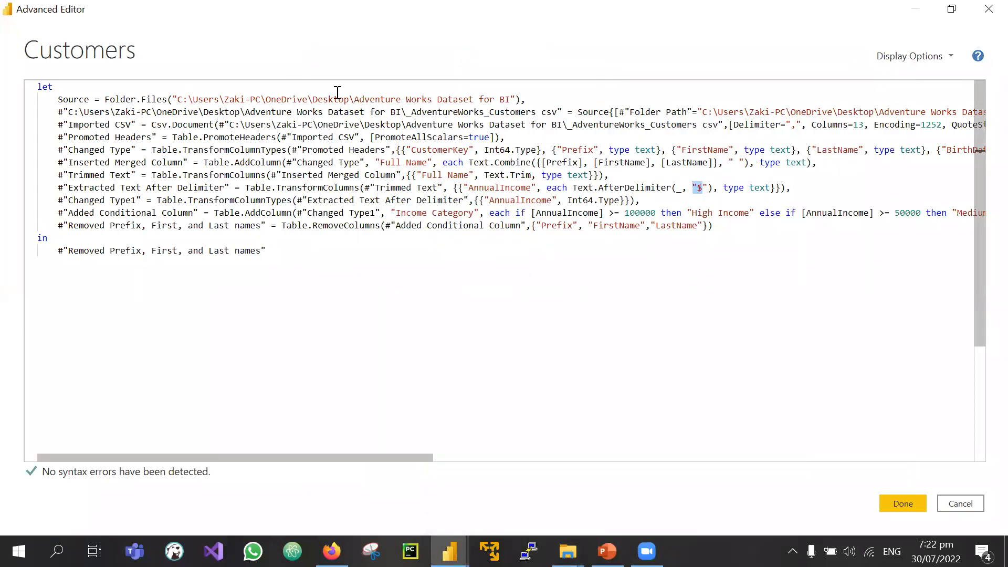
{"action": "left_click_drag", "start_coordinate": [309, 99], "coordinate": [349, 99]}
{"action": "left_click_drag", "start_coordinate": [104, 100], "coordinate": [164, 100]}
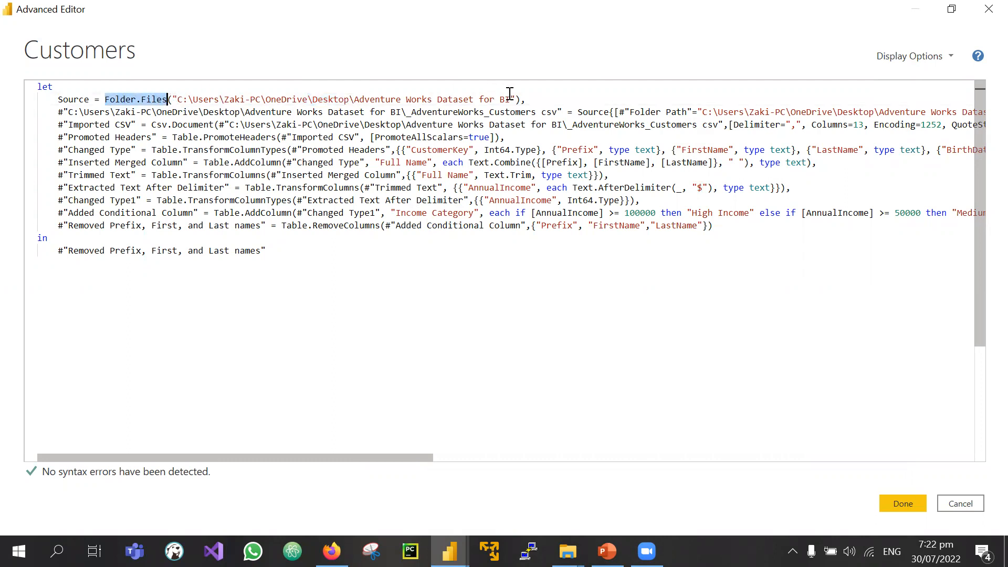
{"action": "left_click", "coordinate": [174, 99]}
{"action": "left_click_drag", "start_coordinate": [174, 99], "coordinate": [505, 99]}
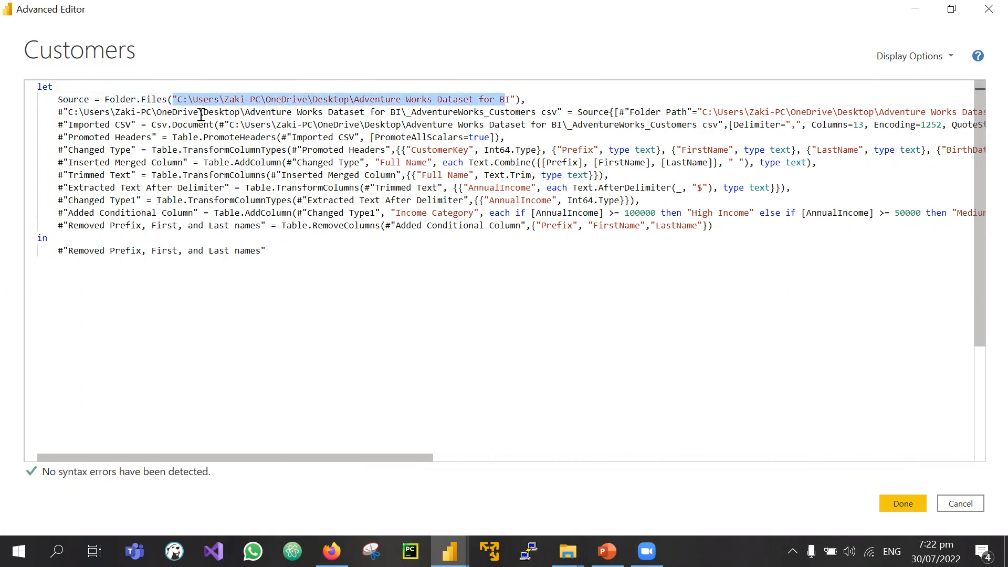
{"action": "left_click_drag", "start_coordinate": [69, 112], "coordinate": [500, 113]}
{"action": "scroll", "coordinate": [118, 142], "scroll_direction": "down", "scroll_amount": 3}
{"action": "scroll", "coordinate": [118, 142], "scroll_direction": "up", "scroll_amount": 3}
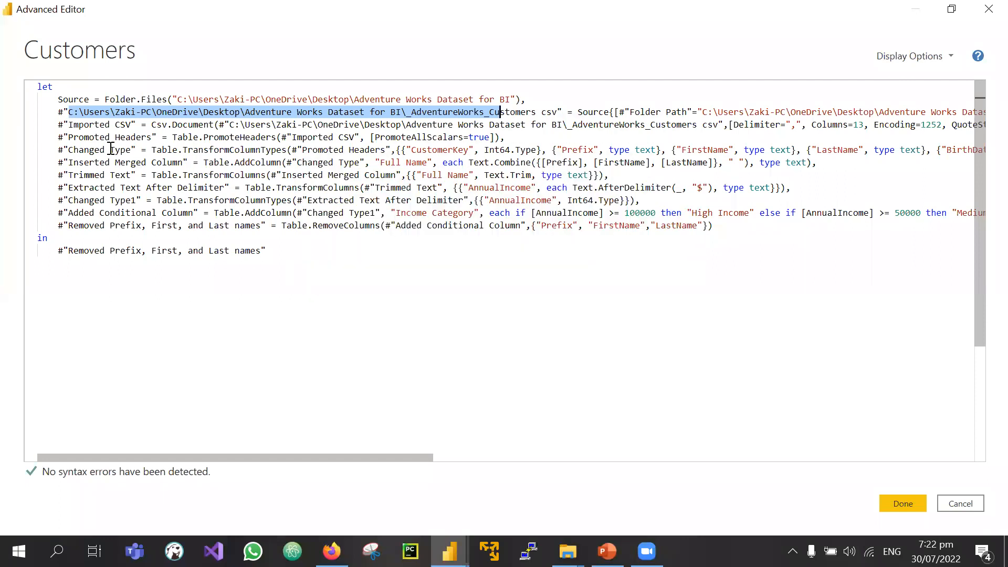
{"action": "left_click", "coordinate": [91, 210]}
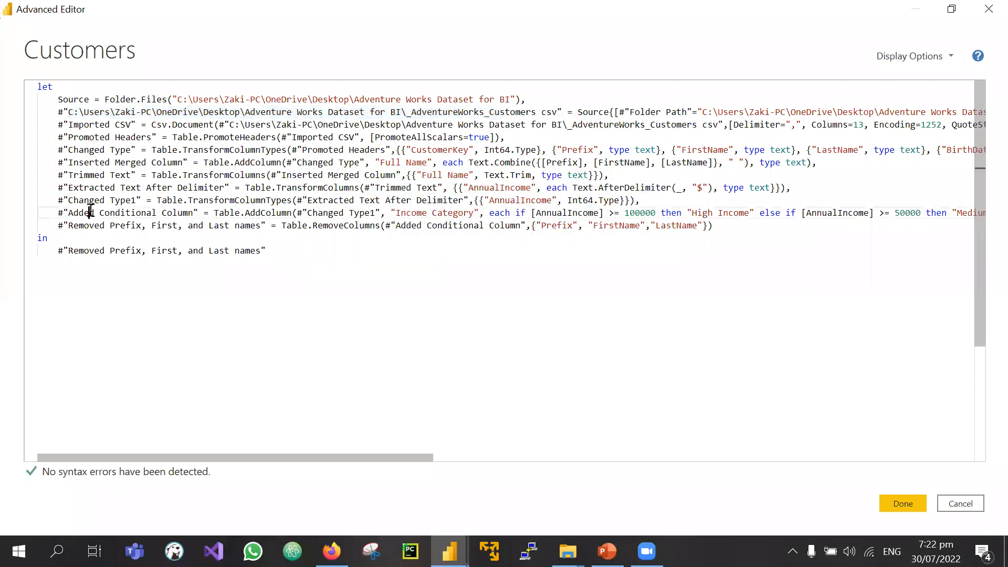
Step: Replace the space separator in the Full Name Text.Combine call with "-"
{"action": "left_click", "coordinate": [80, 199]}
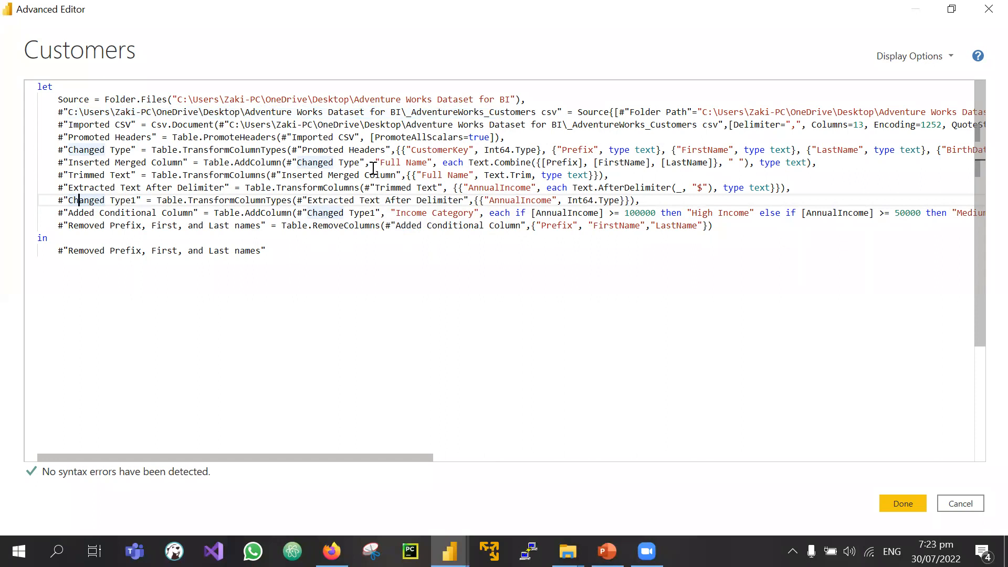
{"action": "left_click_drag", "start_coordinate": [375, 163], "coordinate": [432, 162]}
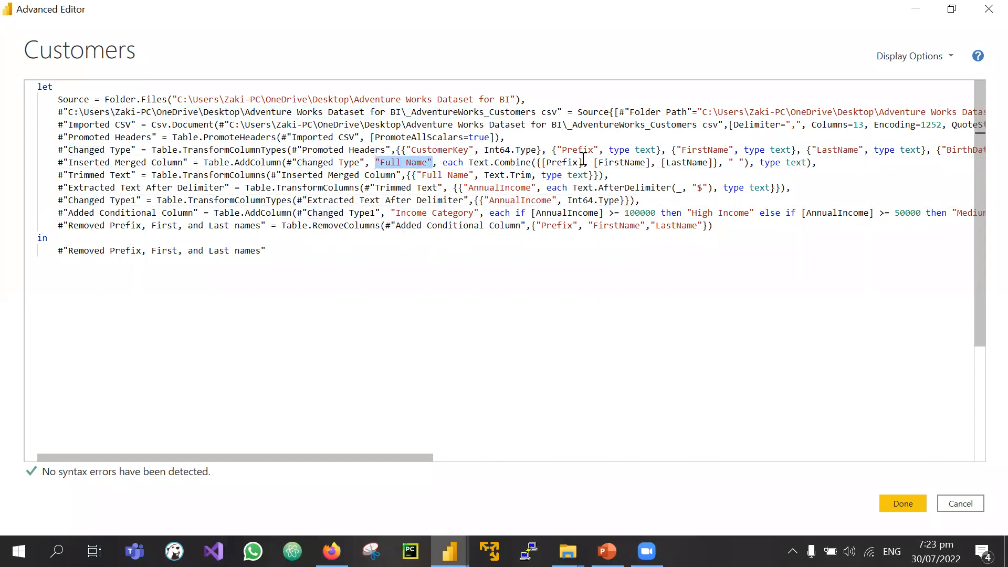
{"action": "left_click_drag", "start_coordinate": [582, 163], "coordinate": [551, 163]}
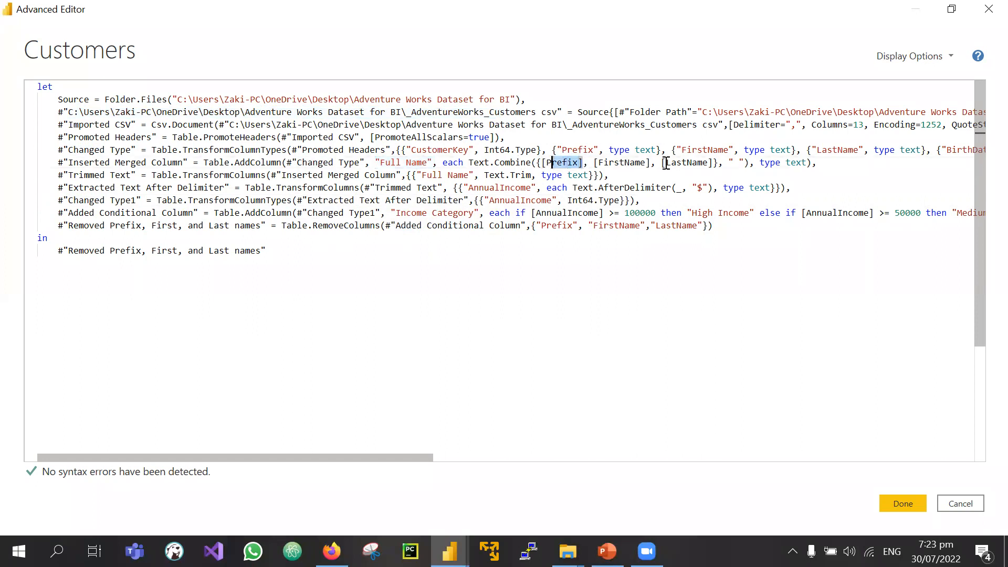
{"action": "left_click_drag", "start_coordinate": [729, 163], "coordinate": [745, 162]}
{"action": "left_click", "coordinate": [739, 161]}
{"action": "key", "text": "BackSpace"}
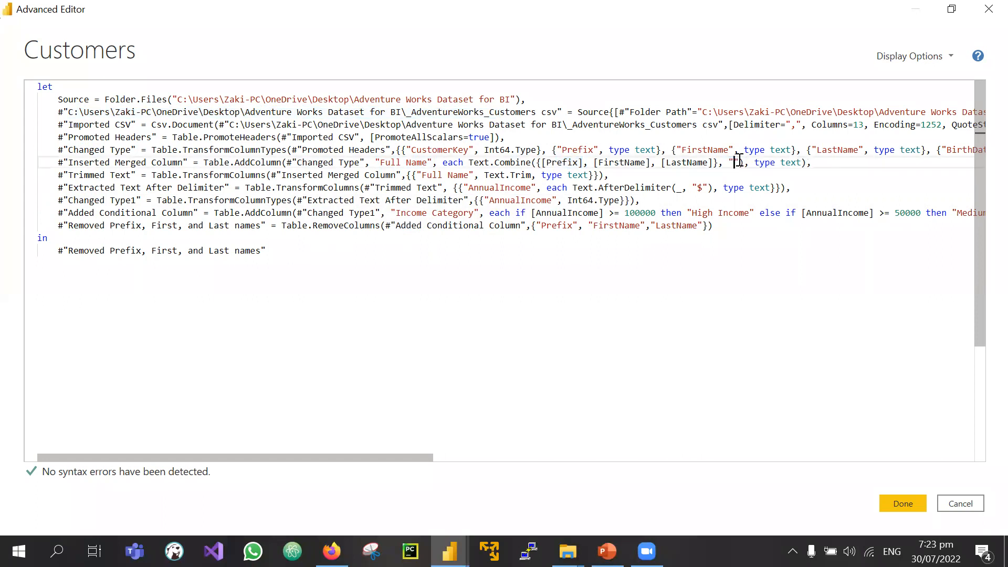
{"action": "type", "text": "-"}
Step: Apply the hyphen version, then restore the " " separator in Text.Combine and apply again
{"action": "left_click", "coordinate": [902, 502]}
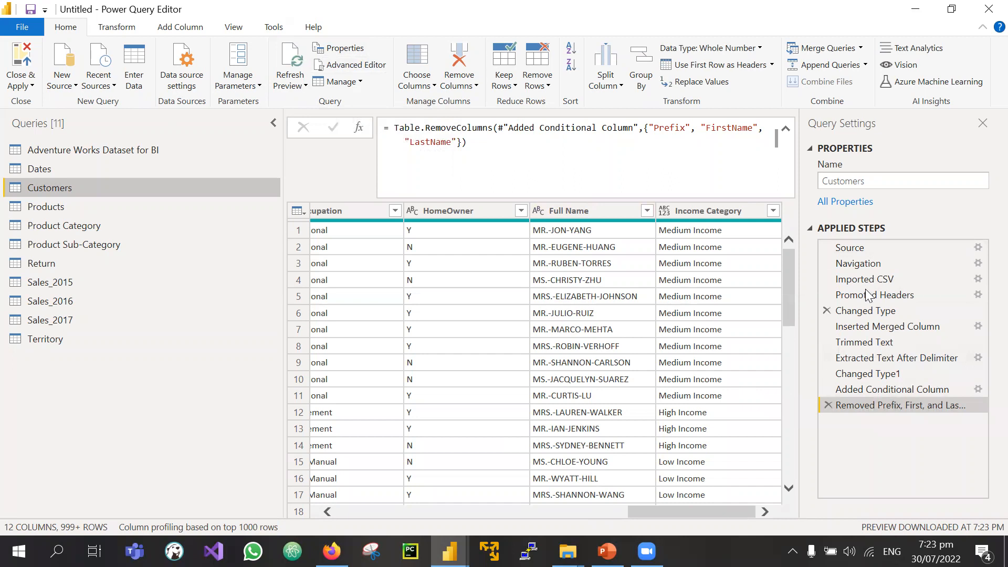
{"action": "left_click", "coordinate": [362, 65]}
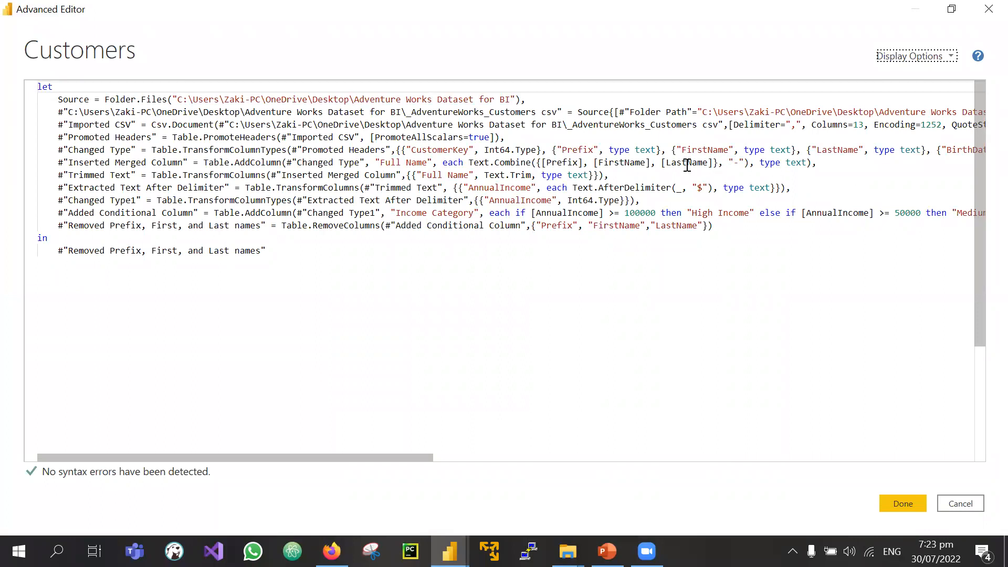
{"action": "left_click", "coordinate": [738, 163]}
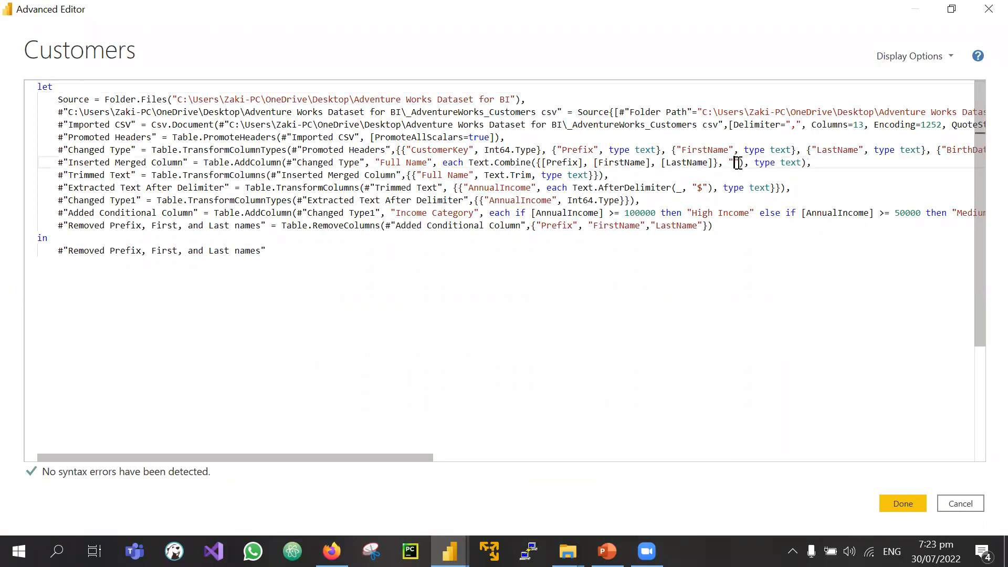
{"action": "left_click", "coordinate": [893, 503]}
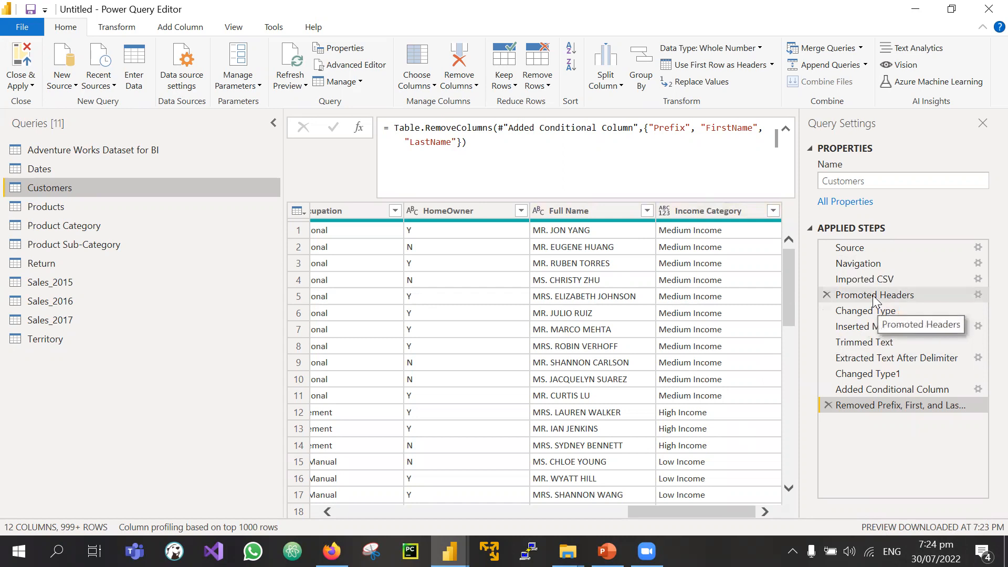
Step: Preview the Promoted Headers and Changed Type steps, then choose to delete Changed Type
{"action": "left_click", "coordinate": [859, 295]}
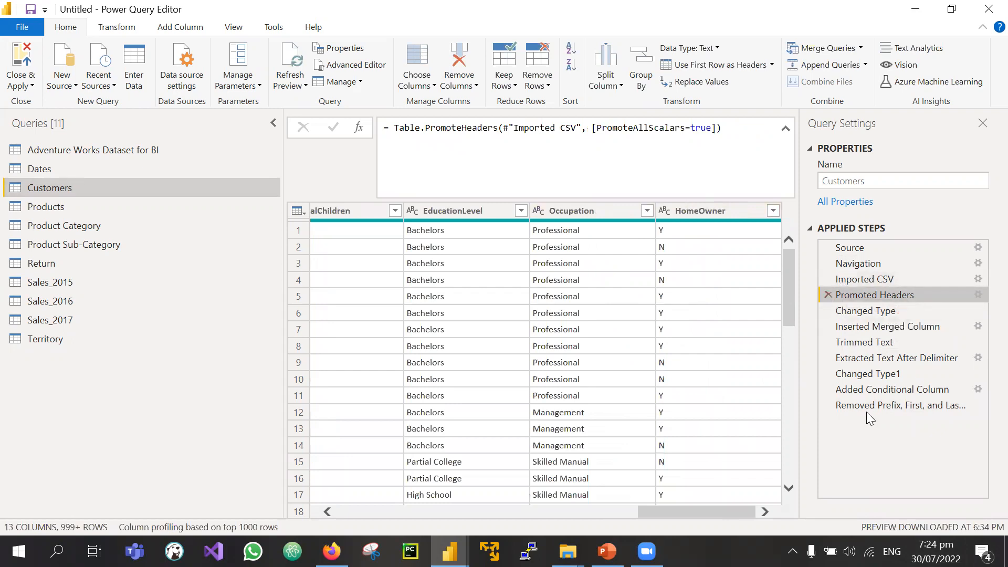
{"action": "left_click", "coordinate": [859, 315]}
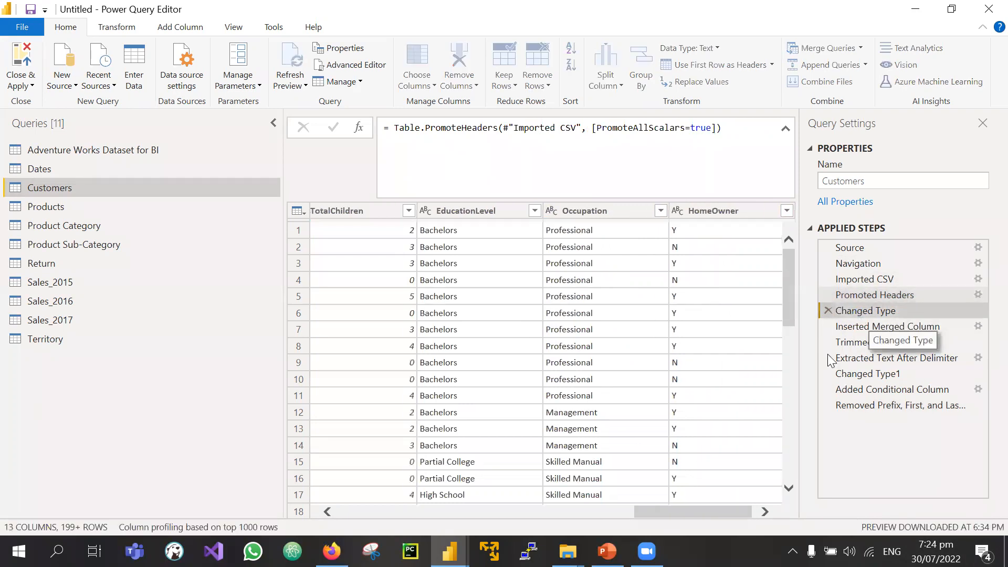
{"action": "left_click", "coordinate": [828, 311]}
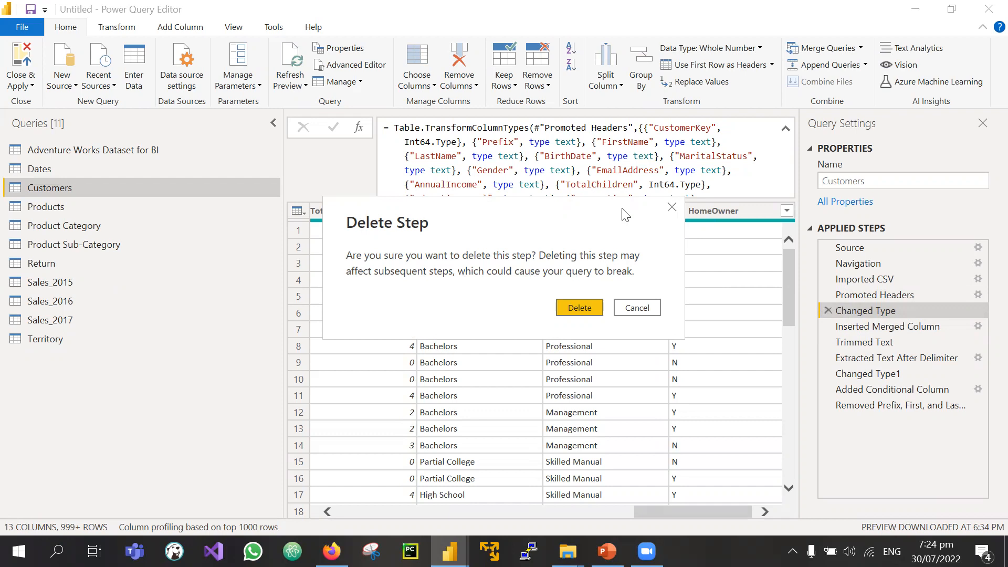
Step: Confirm deleting Changed Type and preview each later step back to Trimmed Text
{"action": "left_click_drag", "start_coordinate": [606, 215], "coordinate": [527, 250]}
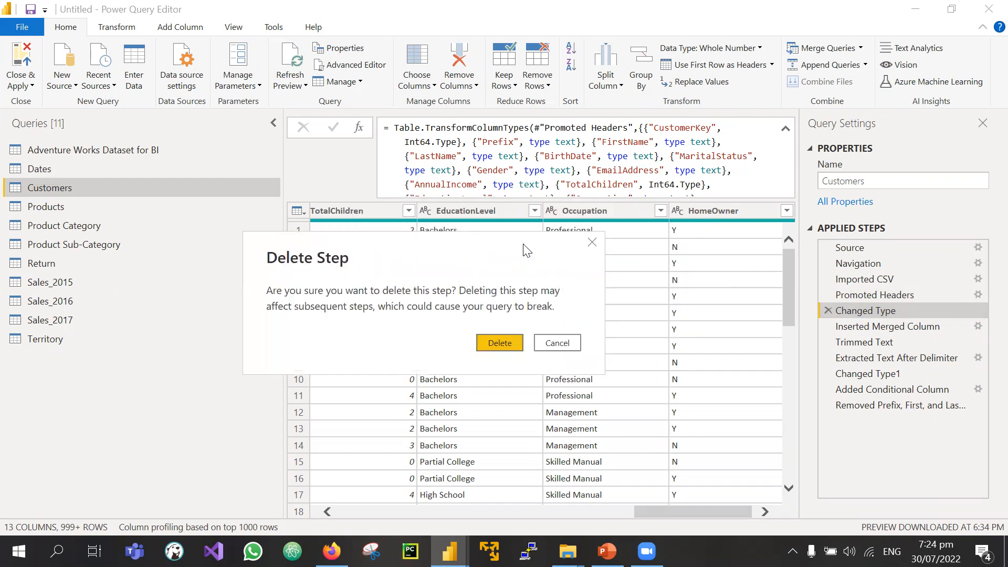
{"action": "left_click", "coordinate": [484, 344]}
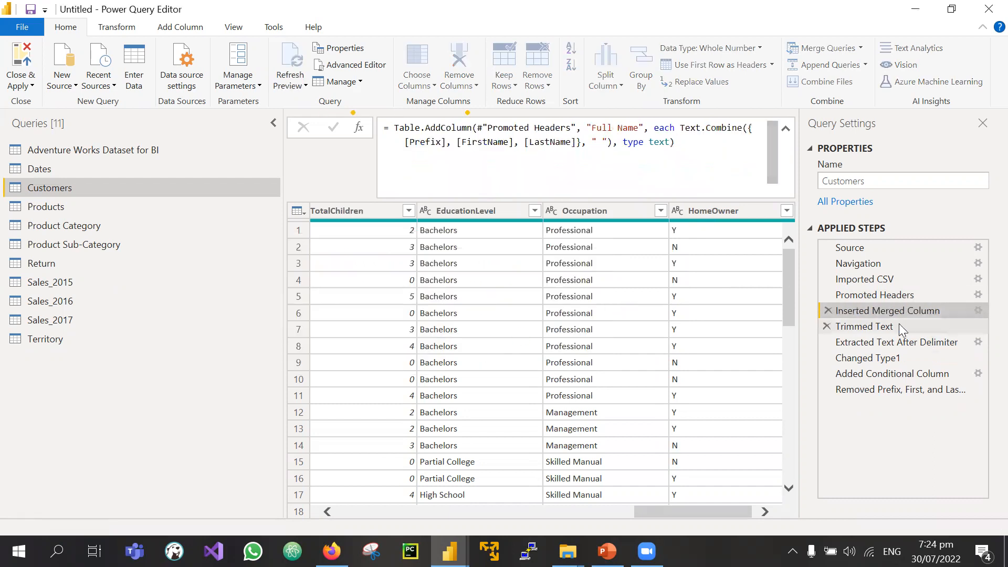
{"action": "left_click", "coordinate": [874, 390]}
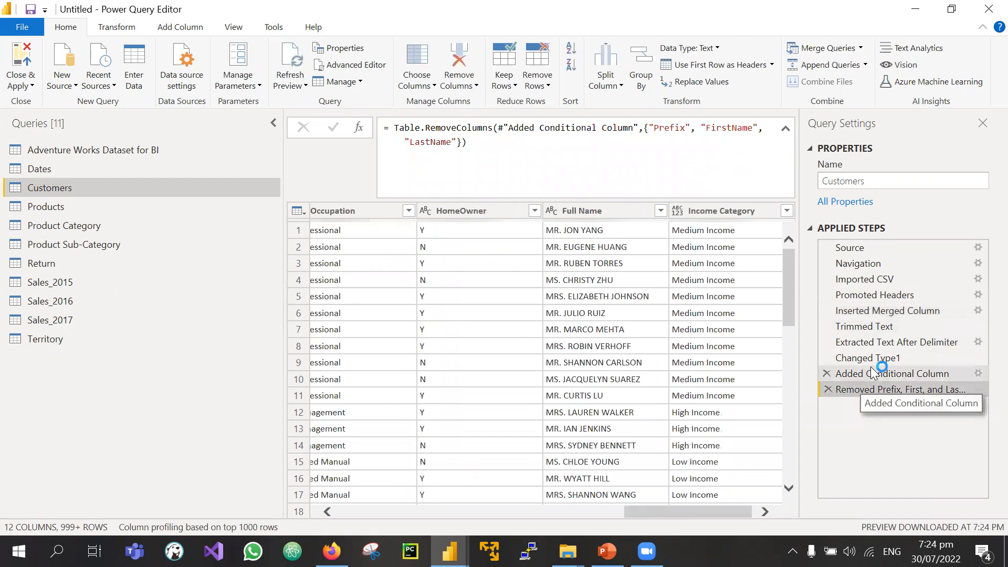
{"action": "left_click", "coordinate": [873, 372]}
{"action": "left_click", "coordinate": [871, 357]}
{"action": "left_click", "coordinate": [869, 342]}
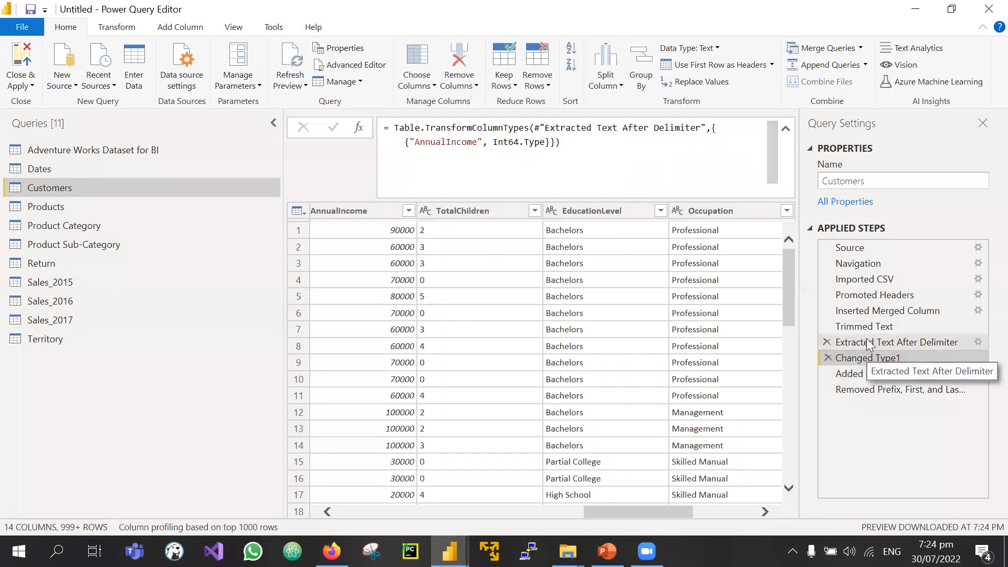
{"action": "left_click", "coordinate": [866, 326]}
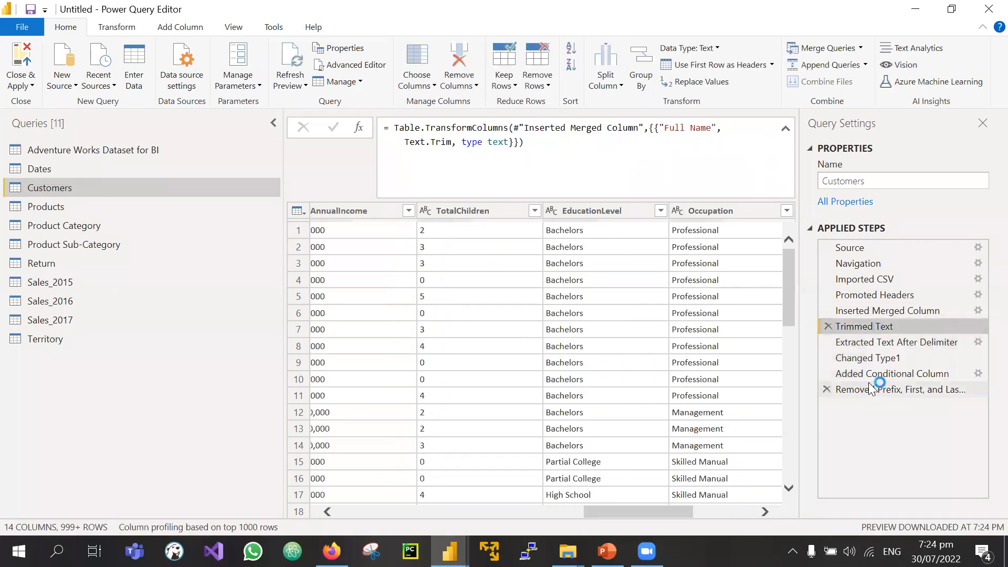
Step: Delete the Promoted Headers step and confirm the deletion
{"action": "left_click", "coordinate": [840, 295]}
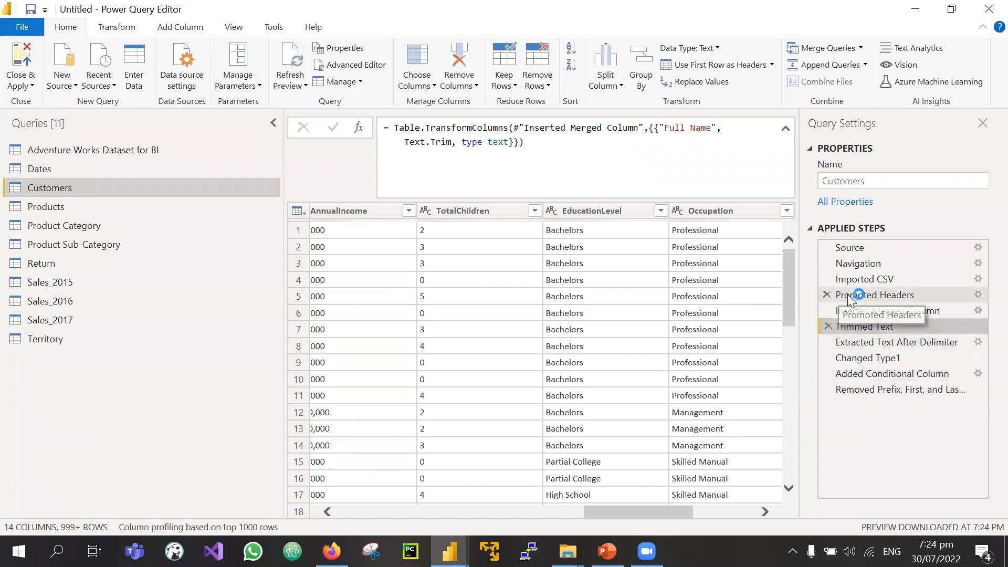
{"action": "left_click", "coordinate": [829, 295]}
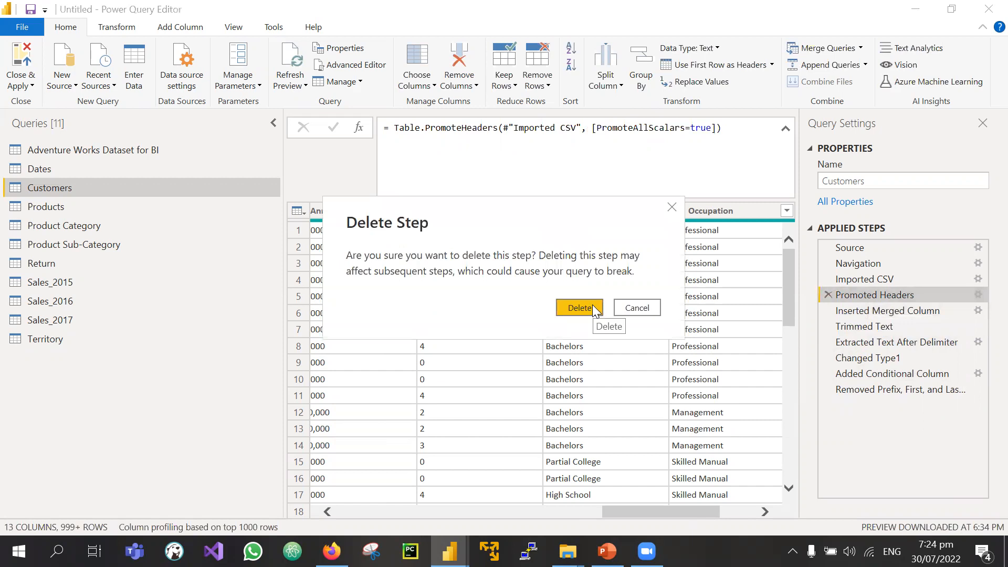
{"action": "left_click", "coordinate": [592, 304]}
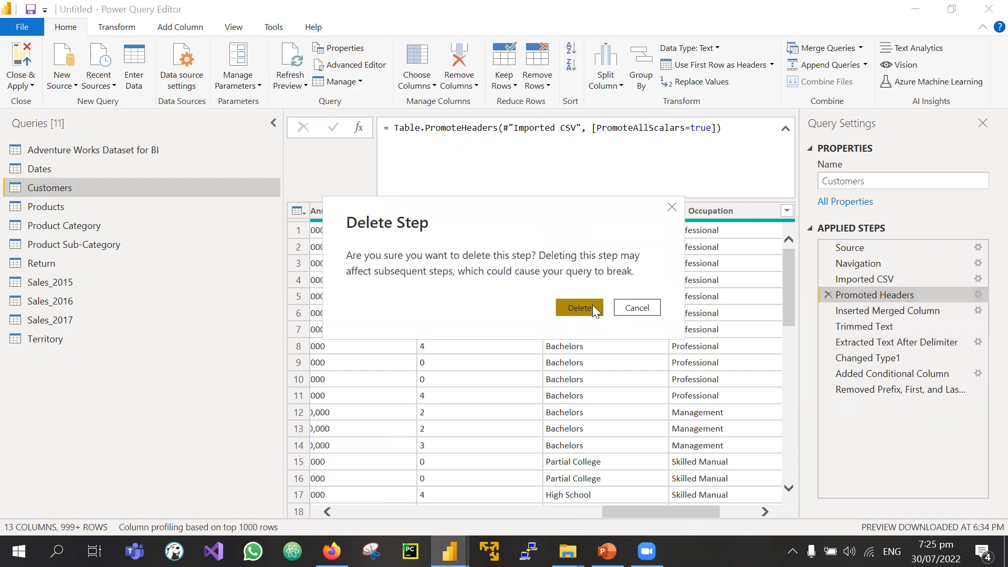
{"action": "left_click", "coordinate": [579, 308]}
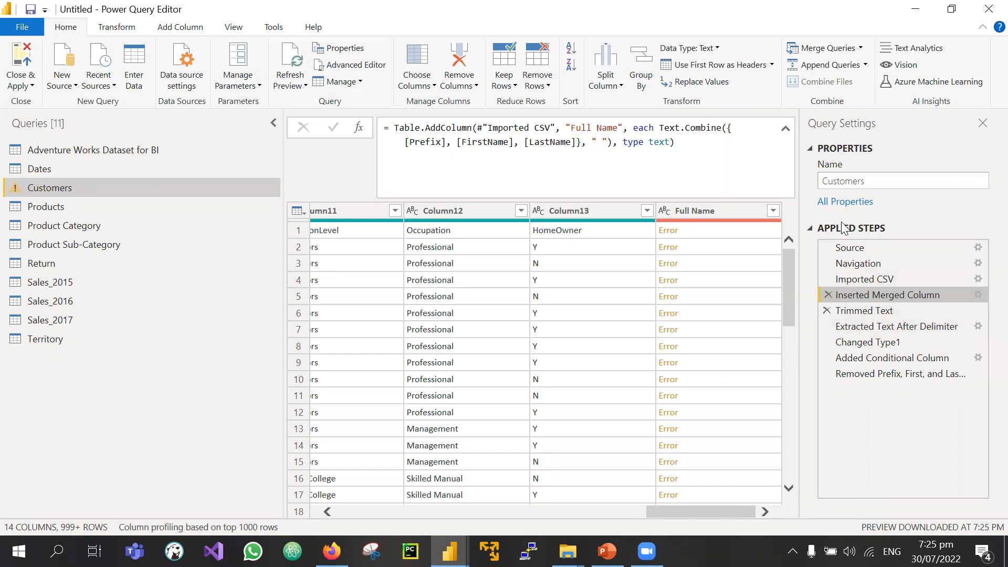
Step: Inspect Column1, Column2 and Column1's type choices, then view the Imported CSV step's raw table
{"action": "scroll", "coordinate": [335, 389], "scroll_direction": "left", "scroll_amount": 15}
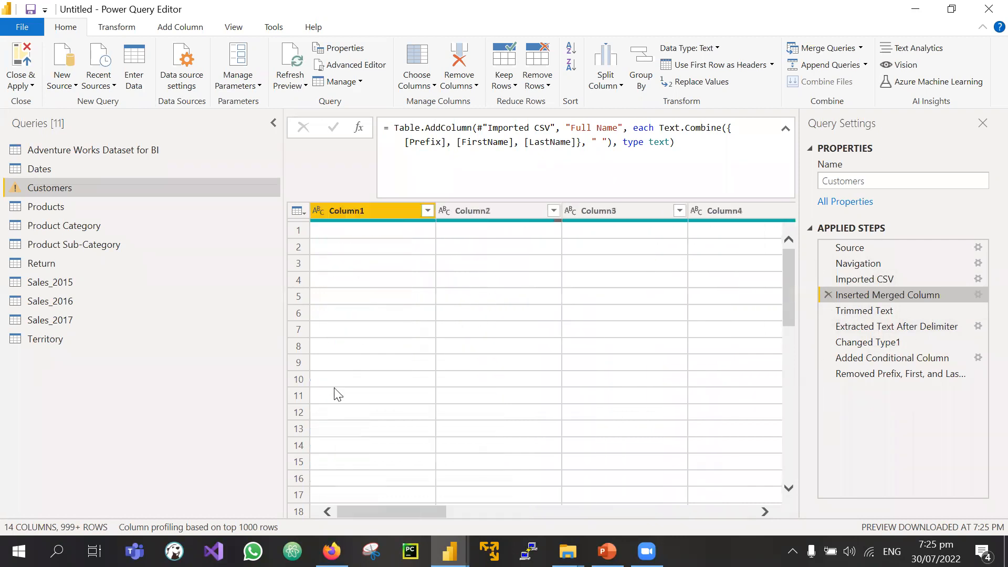
{"action": "scroll", "coordinate": [474, 386], "scroll_direction": "right", "scroll_amount": 4}
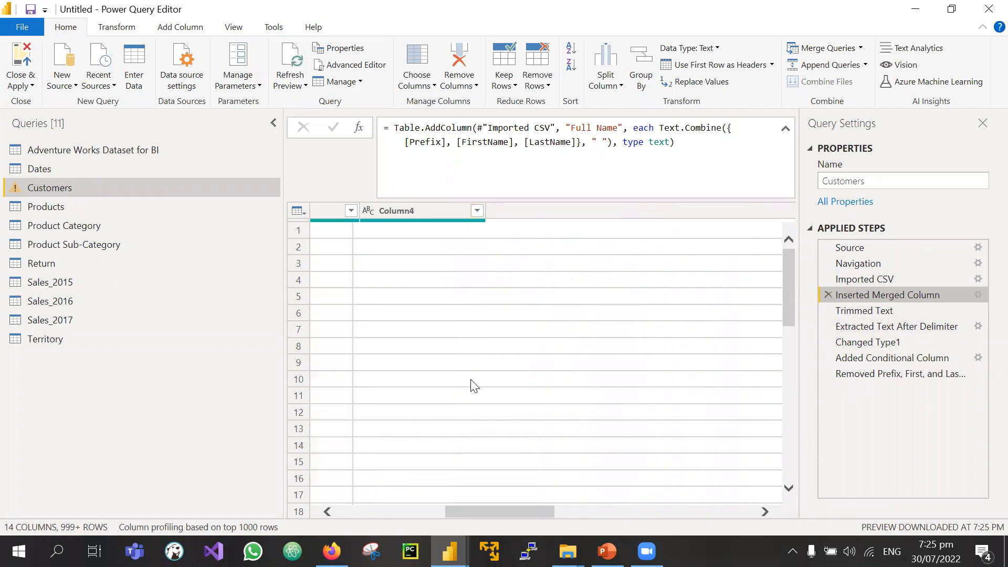
{"action": "scroll", "coordinate": [474, 386], "scroll_direction": "left", "scroll_amount": 8}
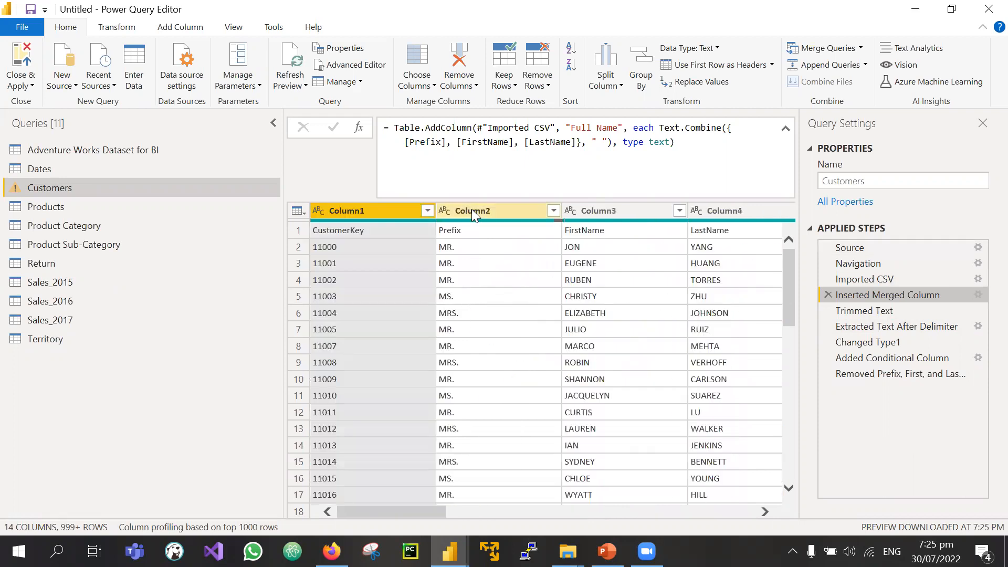
{"action": "left_click", "coordinate": [471, 208]}
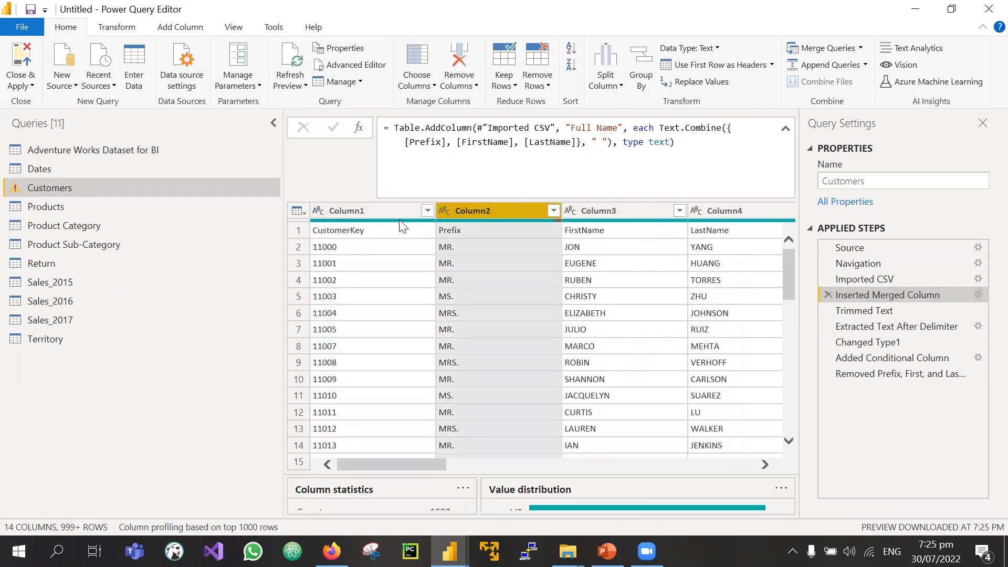
{"action": "left_click", "coordinate": [353, 211]}
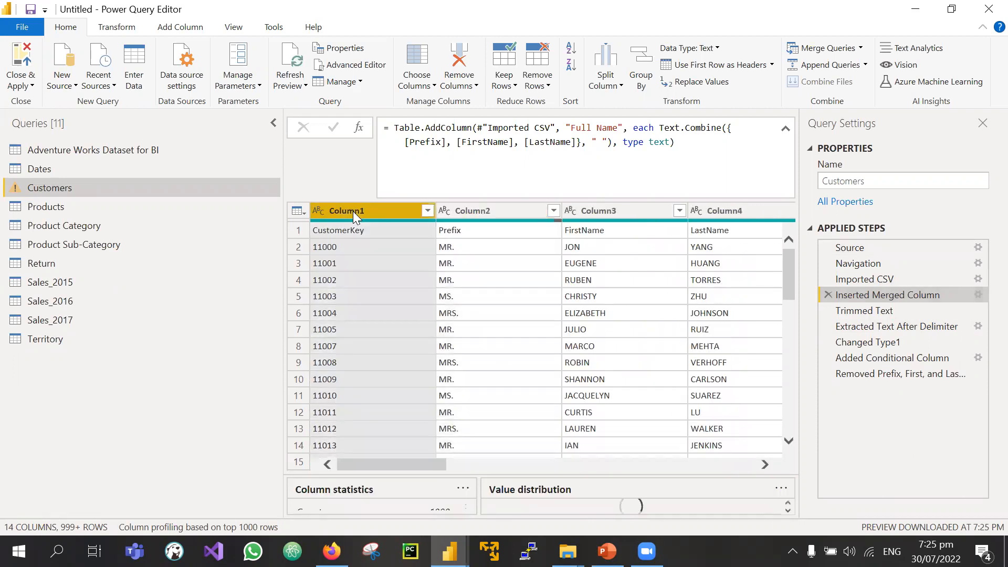
{"action": "left_click", "coordinate": [319, 211]}
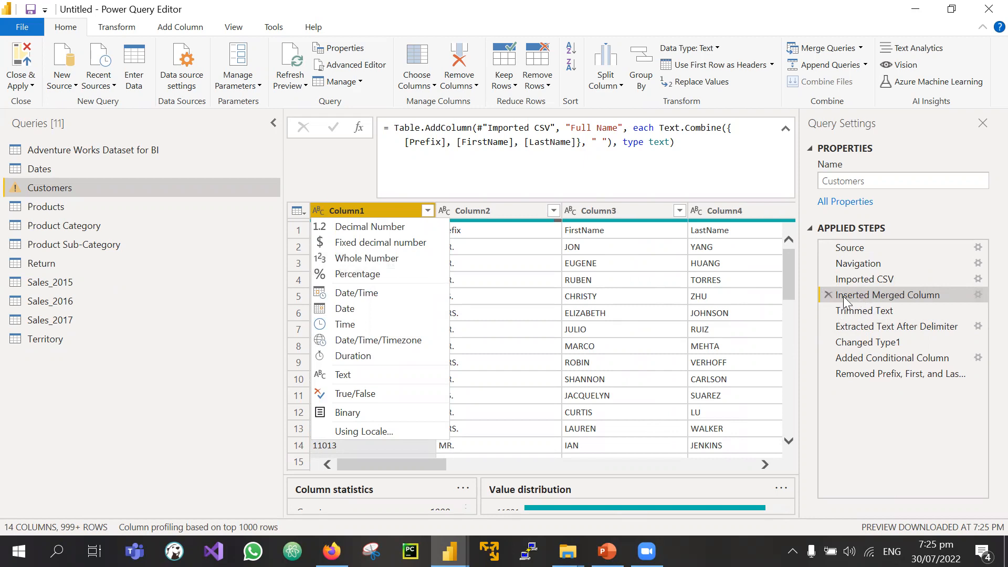
{"action": "left_click", "coordinate": [854, 398]}
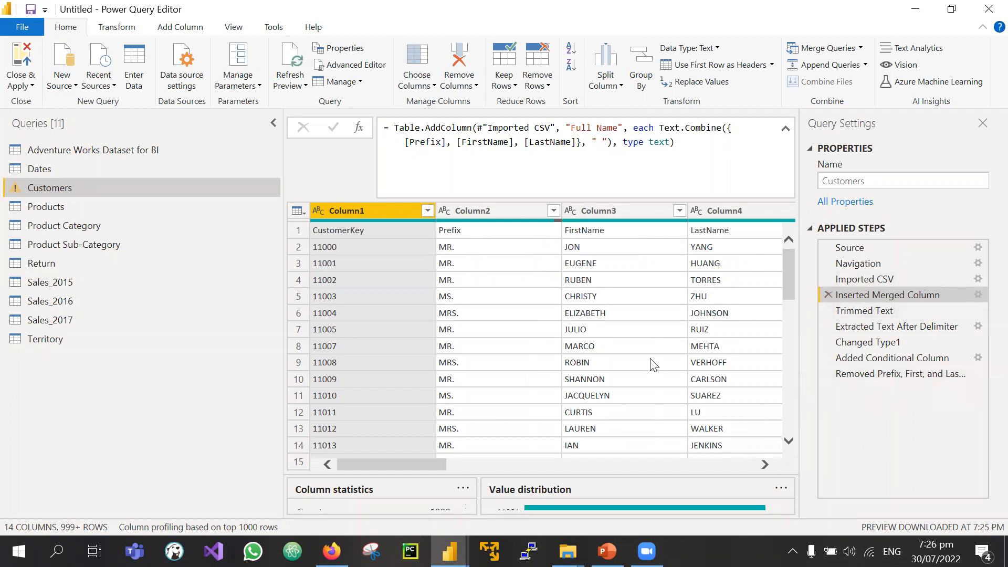
{"action": "scroll", "coordinate": [654, 364], "scroll_direction": "right", "scroll_amount": 5}
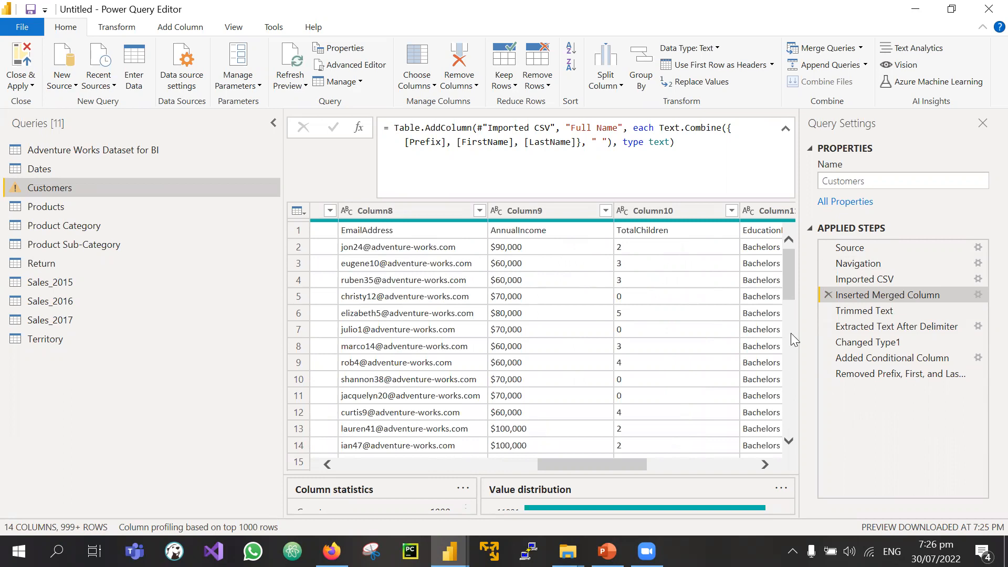
{"action": "left_click", "coordinate": [853, 279]}
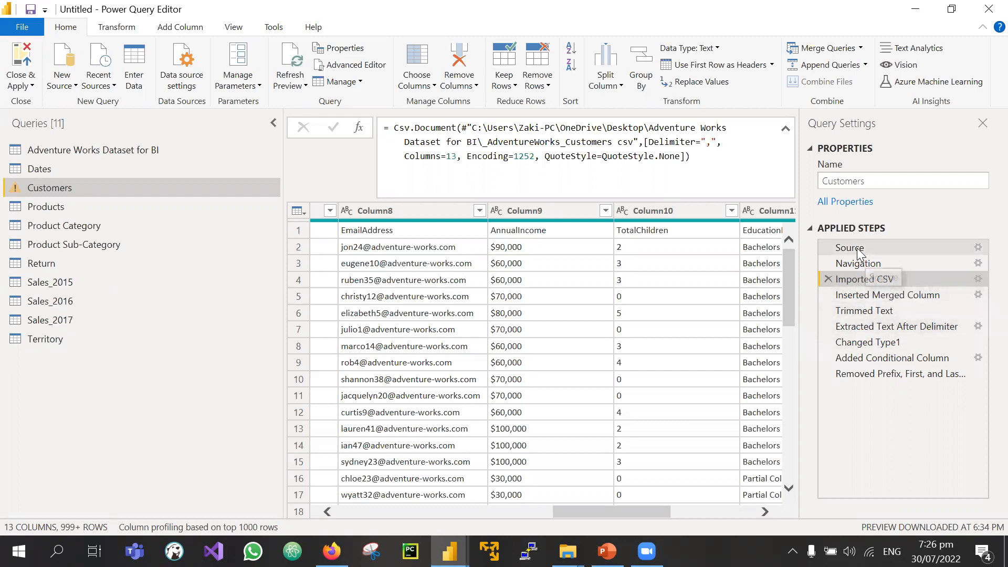
Step: Preview Source and Navigation, then select Column1 through Column13 at the Imported CSV step
{"action": "left_click", "coordinate": [857, 250]}
{"action": "left_click", "coordinate": [864, 263]}
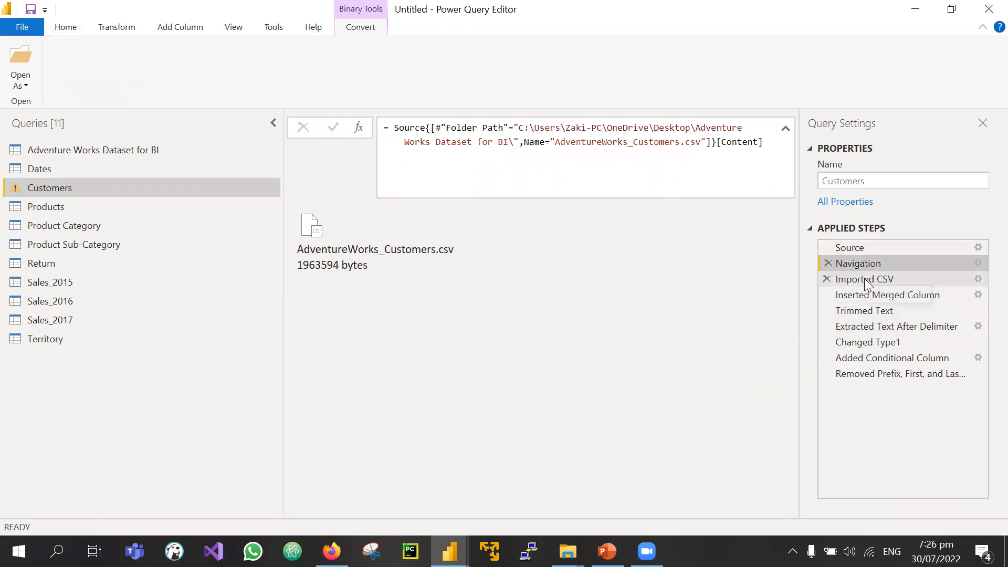
{"action": "left_click", "coordinate": [864, 278]}
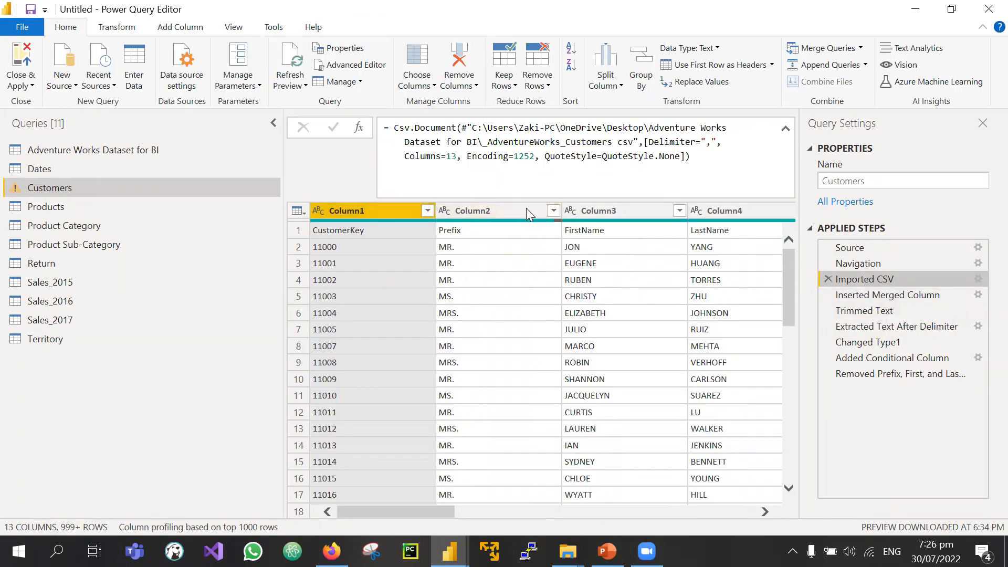
{"action": "scroll", "coordinate": [429, 236], "scroll_direction": "right", "scroll_amount": 15}
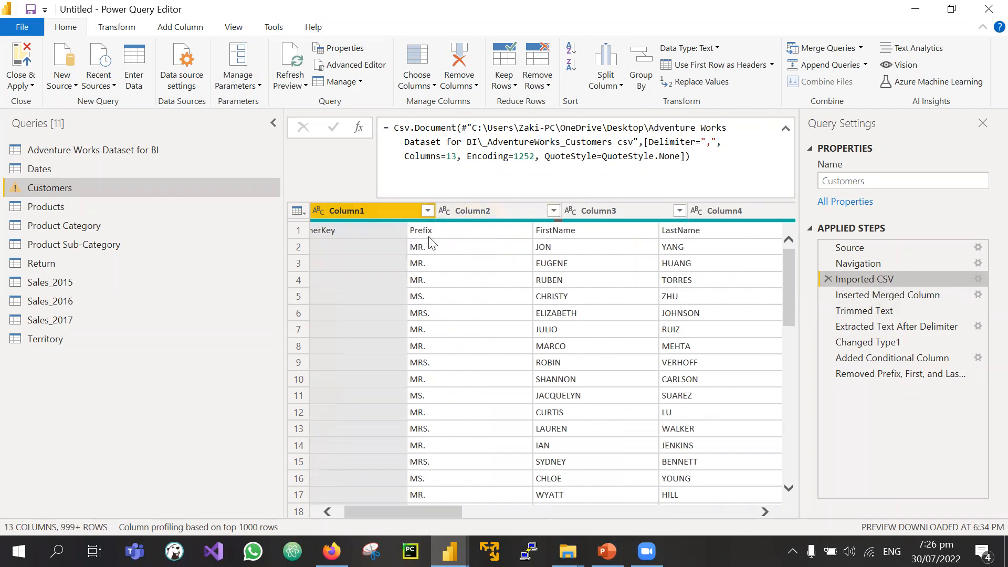
{"action": "scroll", "coordinate": [428, 236], "scroll_direction": "left", "scroll_amount": 15}
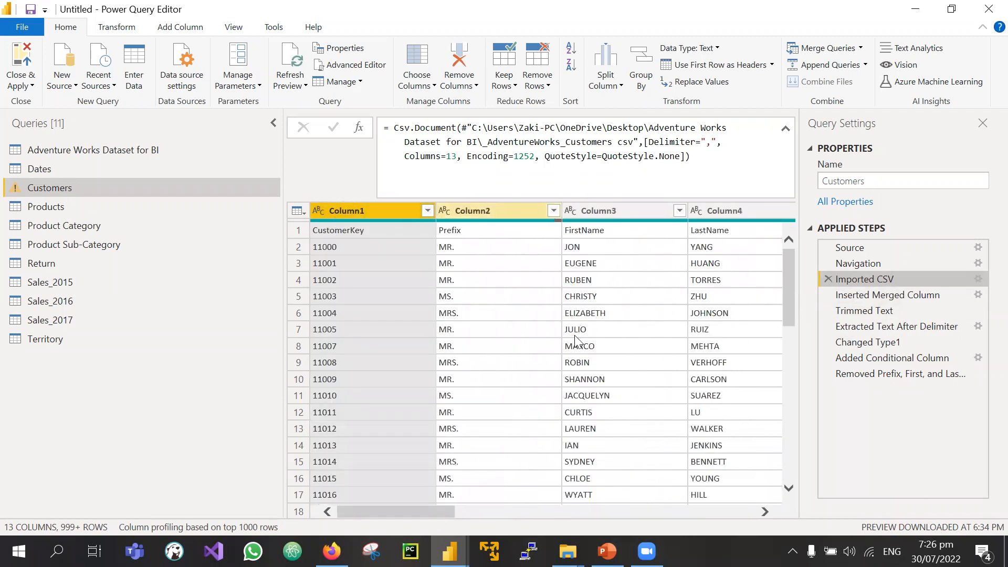
{"action": "scroll", "coordinate": [576, 341], "scroll_direction": "right", "scroll_amount": 15}
{"action": "left_click", "coordinate": [681, 213], "text": "shift"}
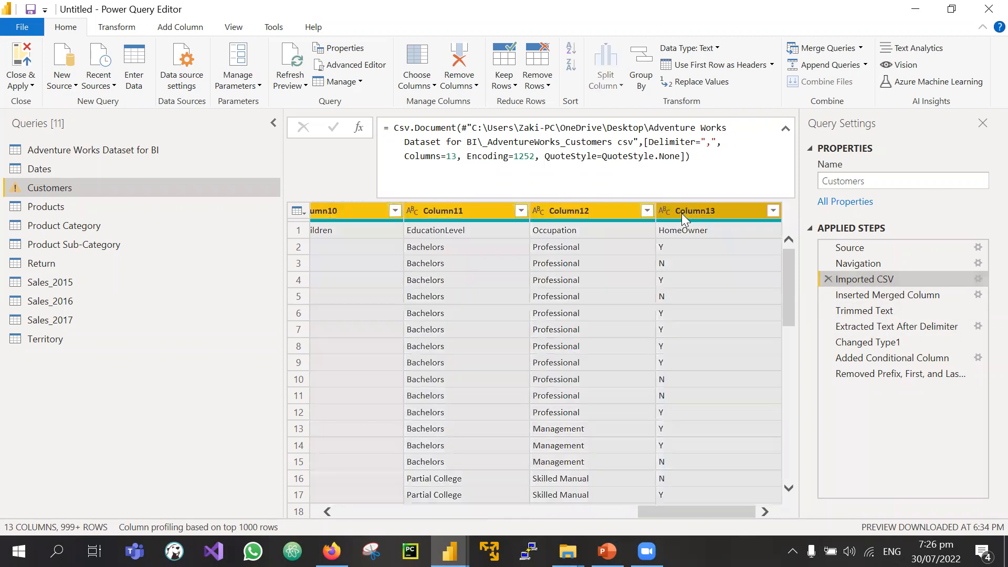
{"action": "left_click", "coordinate": [142, 29]}
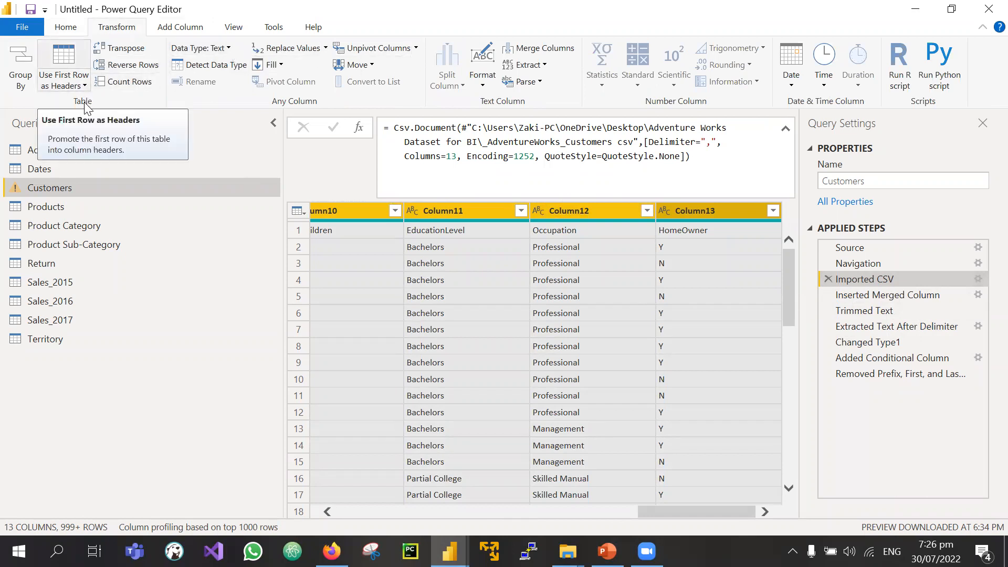
Step: Insert a Promoted Headers step using the first row as column headers
{"action": "left_click", "coordinate": [83, 86]}
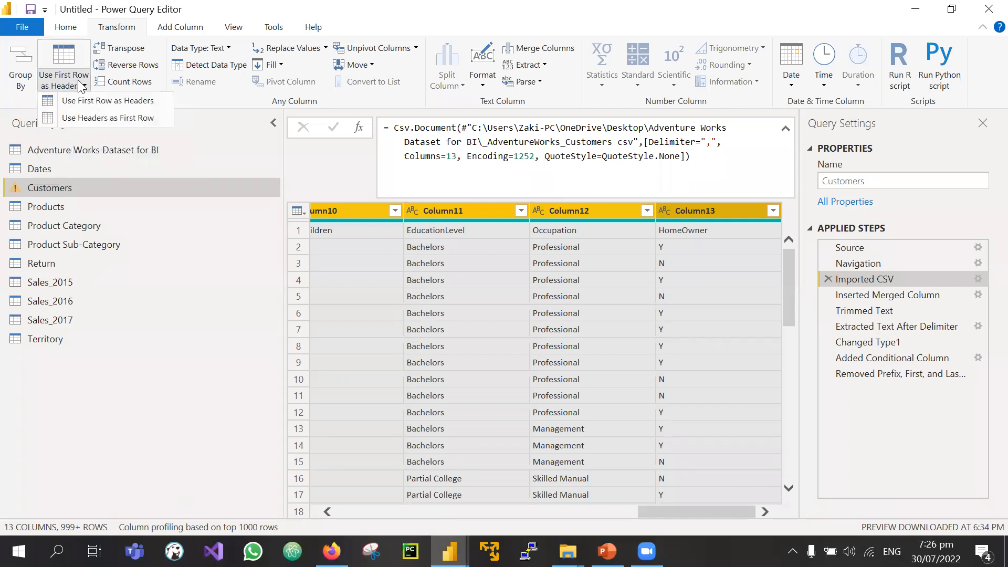
{"action": "left_click", "coordinate": [62, 100]}
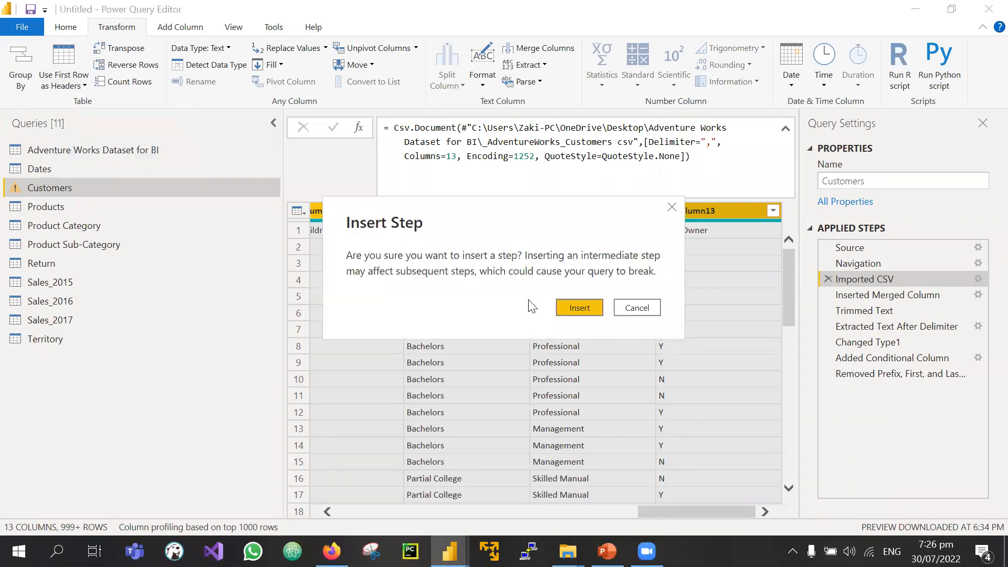
{"action": "left_click", "coordinate": [577, 308]}
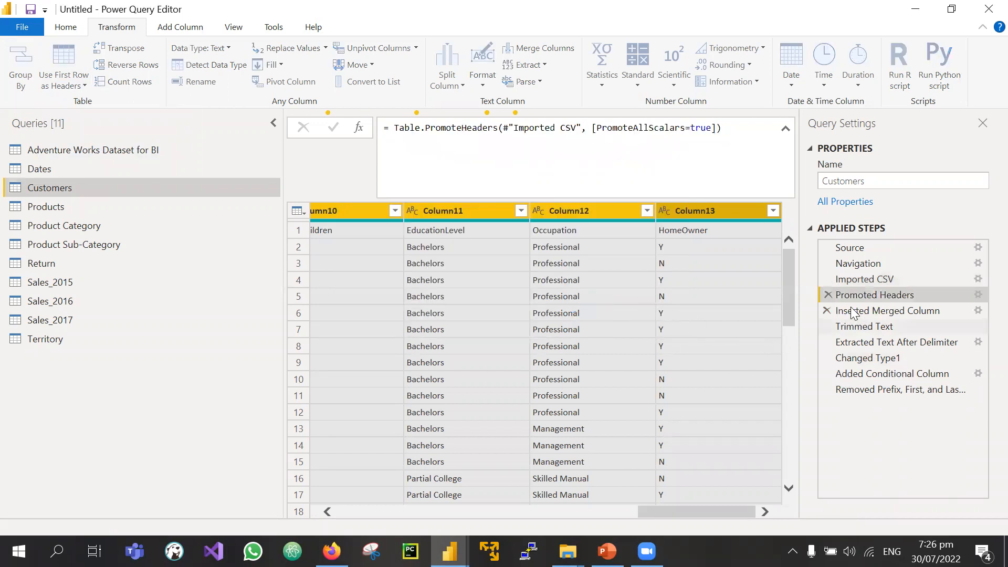
Step: Verify the later steps still work, then select columns CustomerKey through HomeOwner
{"action": "left_click", "coordinate": [908, 389]}
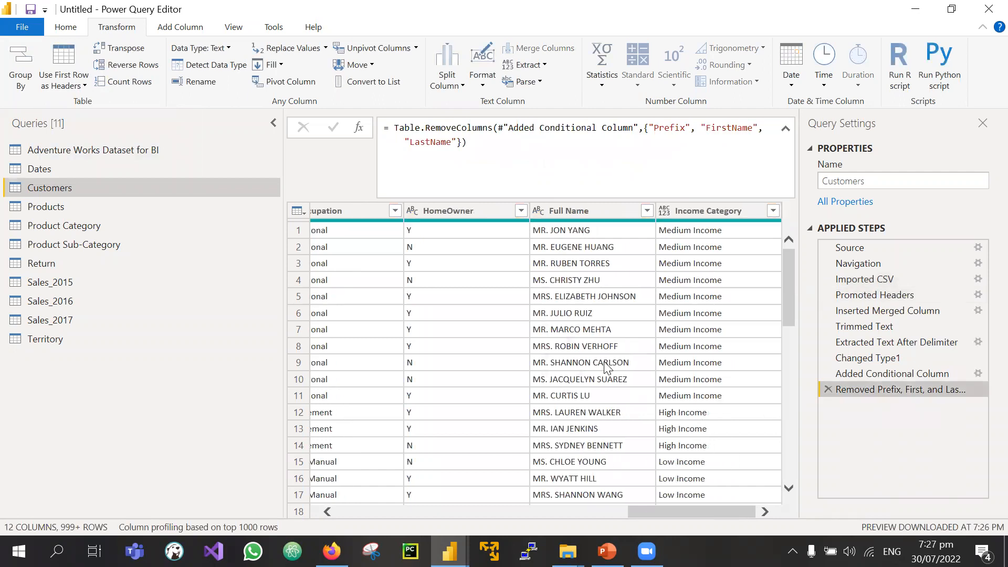
{"action": "left_click", "coordinate": [926, 293]}
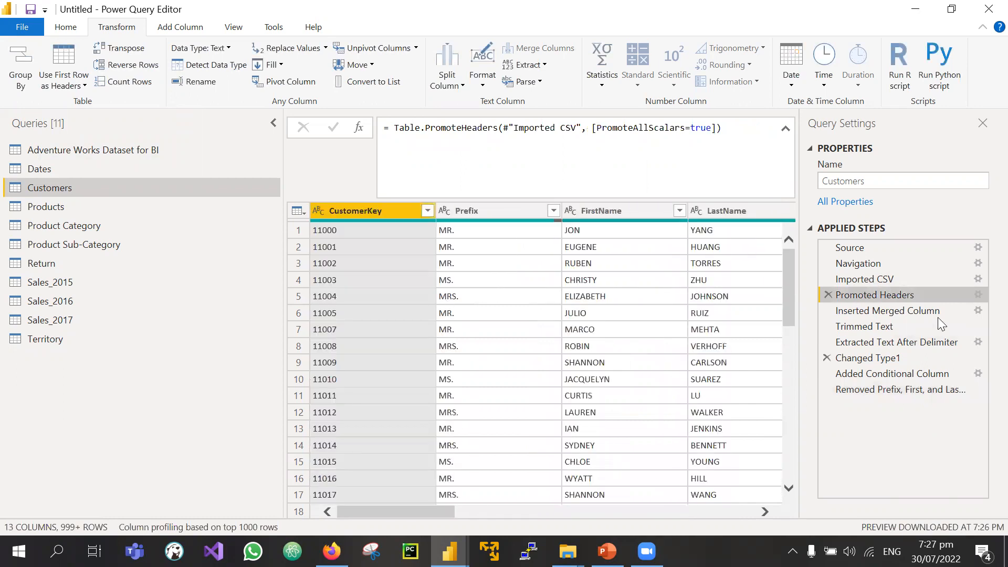
{"action": "left_click", "coordinate": [887, 311]}
{"action": "left_click", "coordinate": [875, 296]}
{"action": "scroll", "coordinate": [639, 228], "scroll_direction": "right", "scroll_amount": 10}
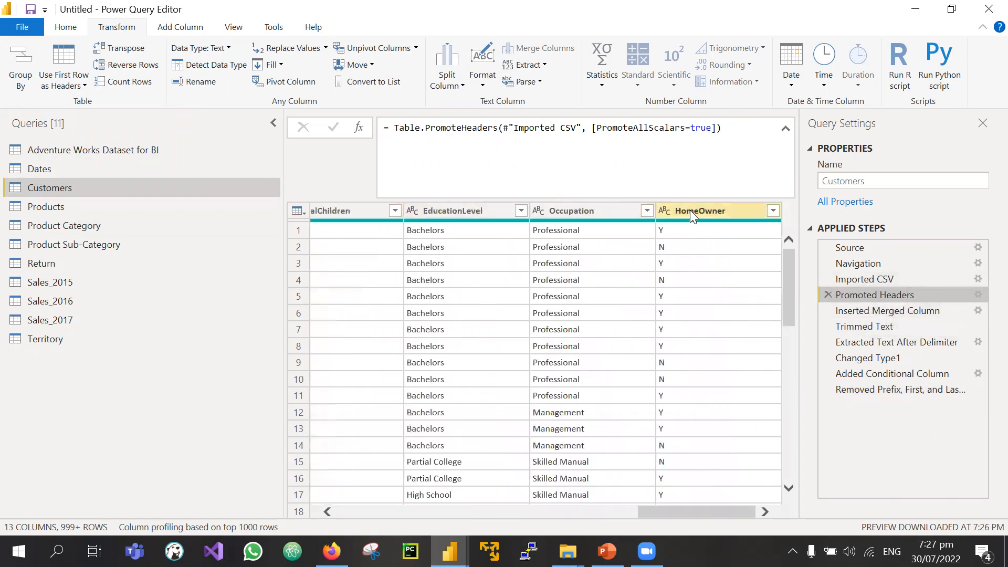
{"action": "left_click", "coordinate": [690, 210], "text": "shift"}
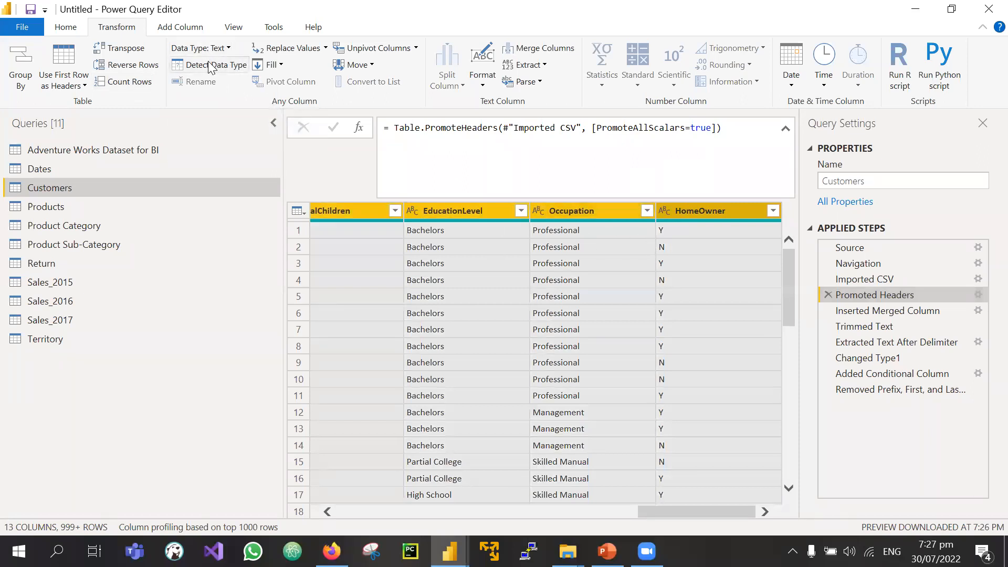
{"action": "scroll", "coordinate": [412, 258], "scroll_direction": "left", "scroll_amount": 10}
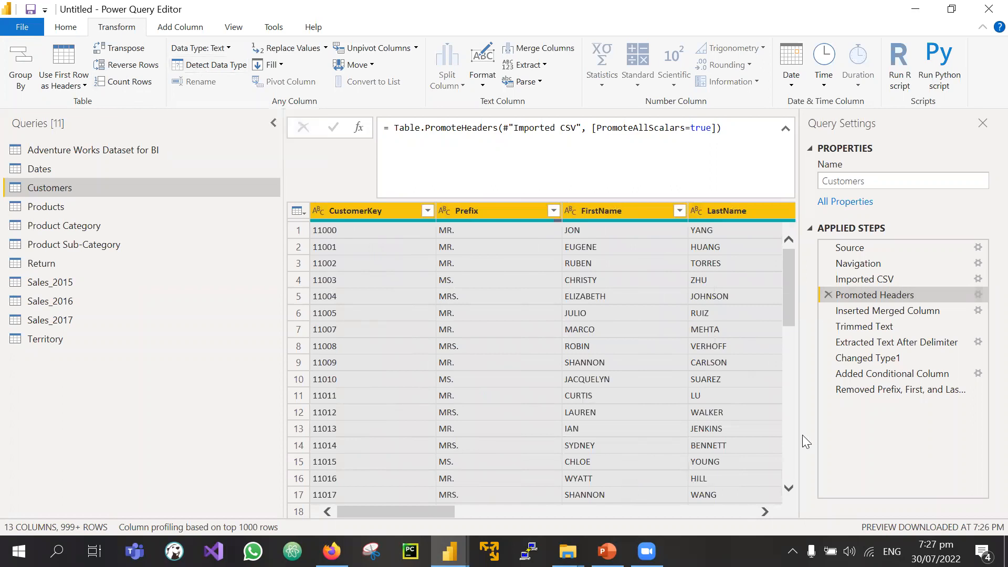
Step: Insert a Changed Type step after Promoted Headers that detects the column data types
{"action": "left_click", "coordinate": [202, 63]}
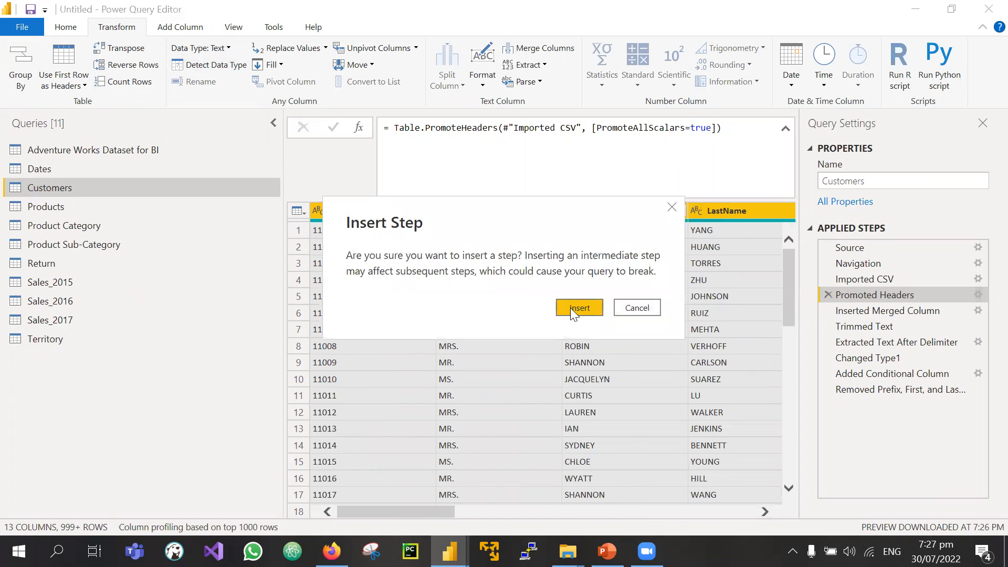
{"action": "left_click", "coordinate": [571, 307]}
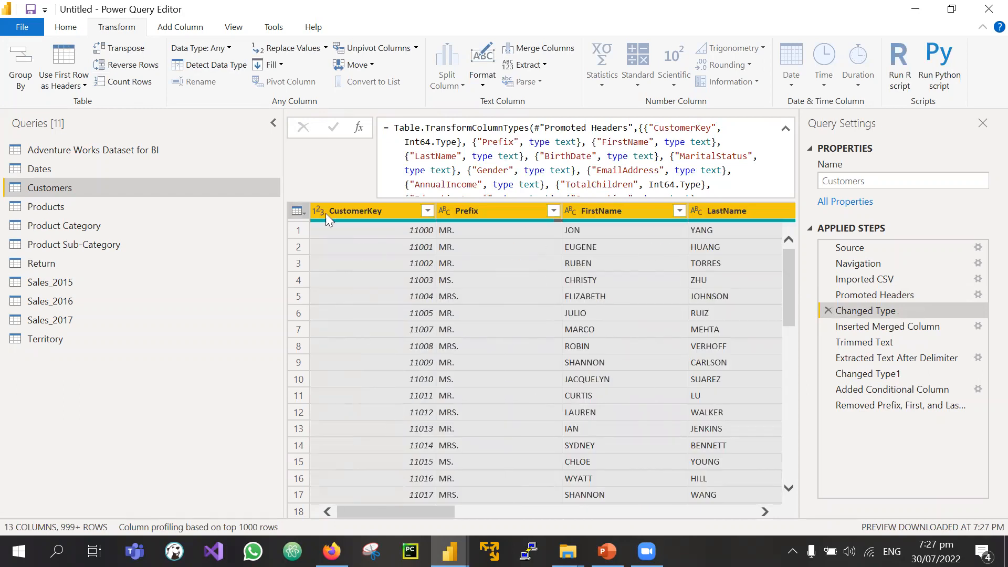
{"action": "scroll", "coordinate": [601, 244], "scroll_direction": "right", "scroll_amount": 11}
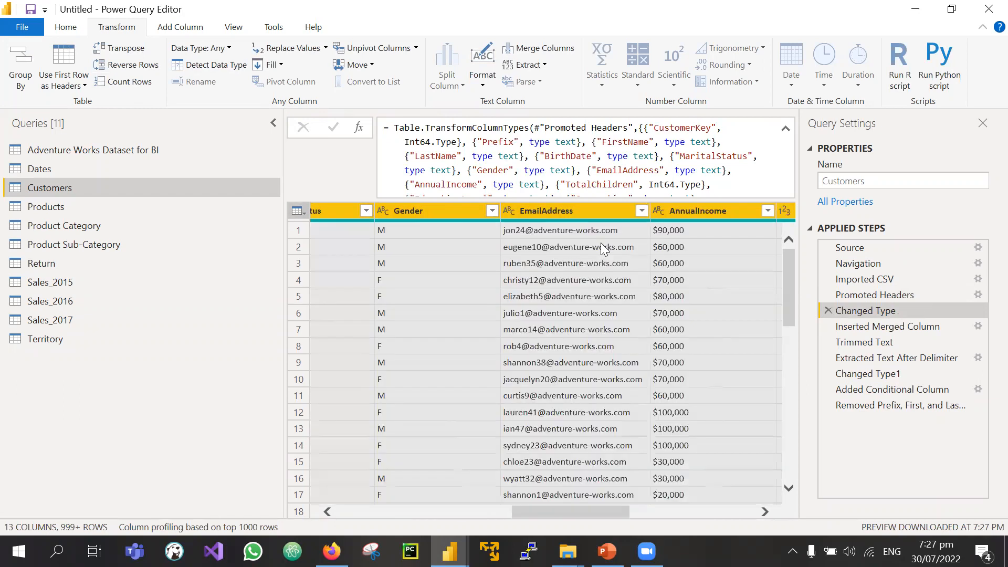
{"action": "scroll", "coordinate": [603, 247], "scroll_direction": "right", "scroll_amount": 6}
{"action": "scroll", "coordinate": [603, 247], "scroll_direction": "left", "scroll_amount": 3}
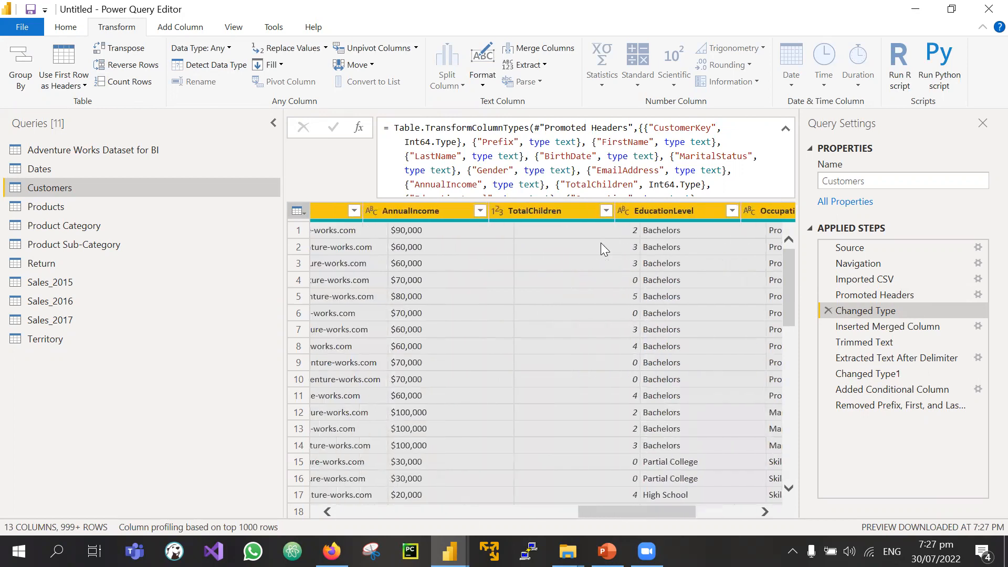
{"action": "scroll", "coordinate": [601, 242], "scroll_direction": "left", "scroll_amount": 1}
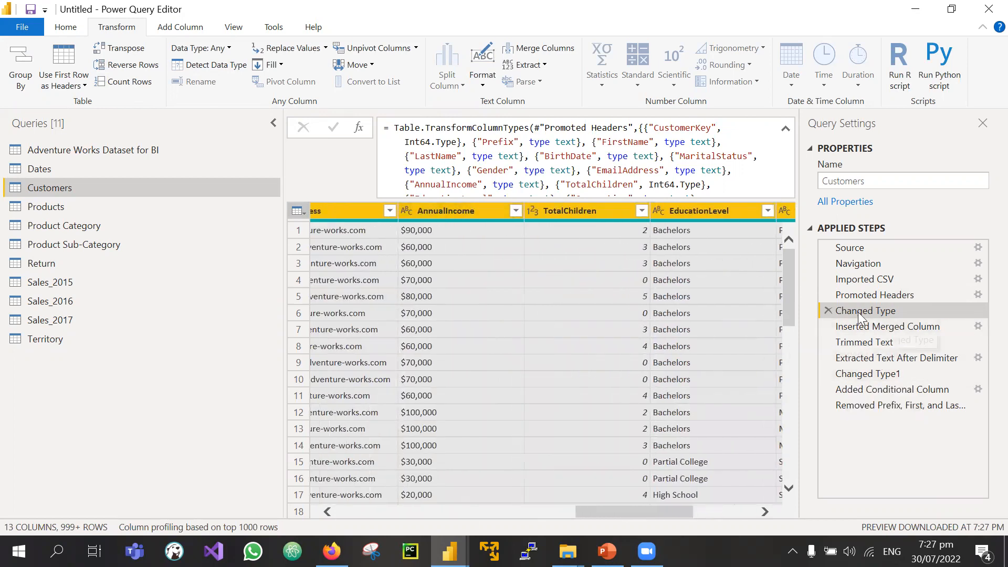
Step: Check Inserted Merged Column, Trimmed Text, Extracted Text After Delimiter and the final step, then select BirthDate
{"action": "left_click", "coordinate": [887, 326]}
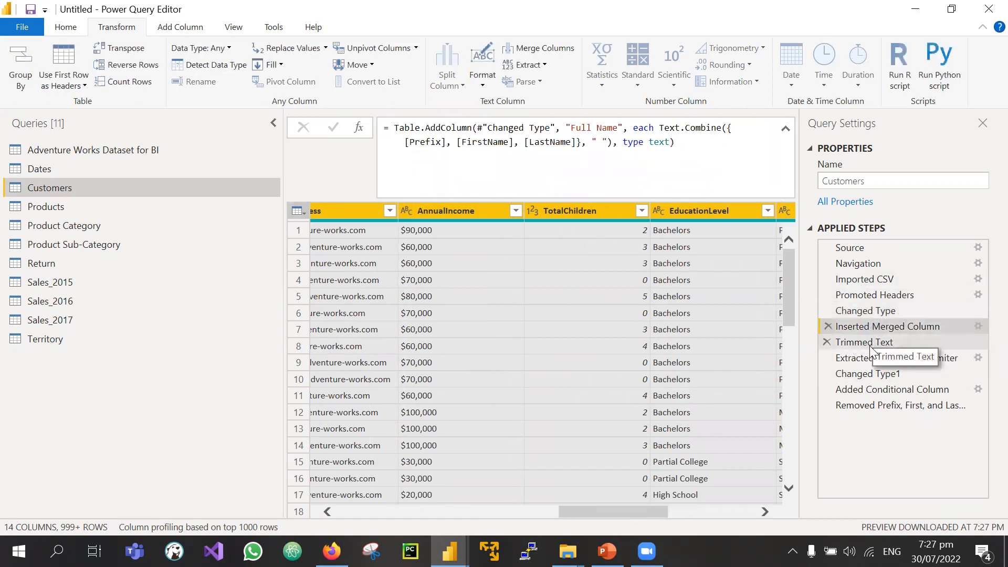
{"action": "left_click", "coordinate": [870, 347]}
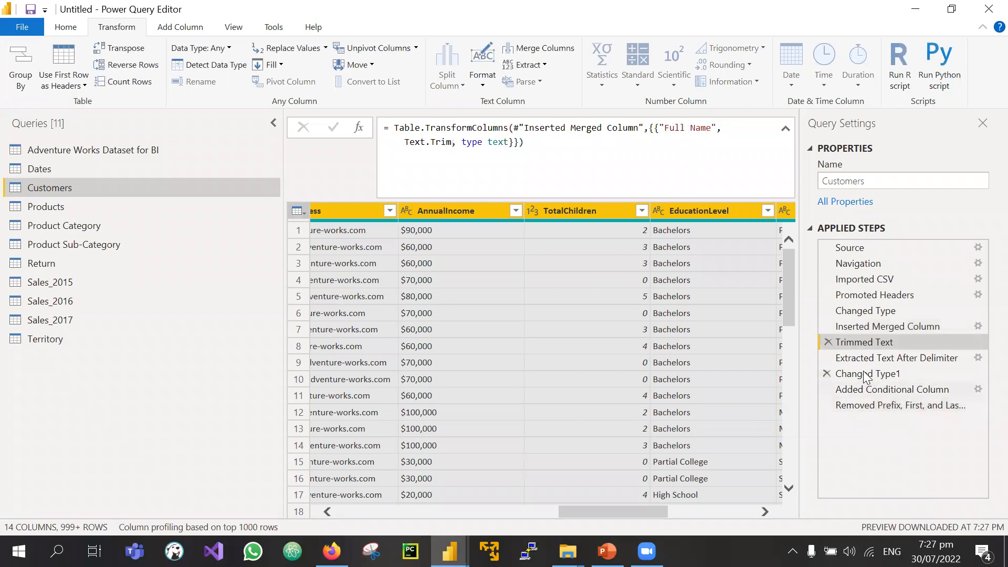
{"action": "left_click", "coordinate": [874, 359]}
{"action": "left_click", "coordinate": [874, 407]}
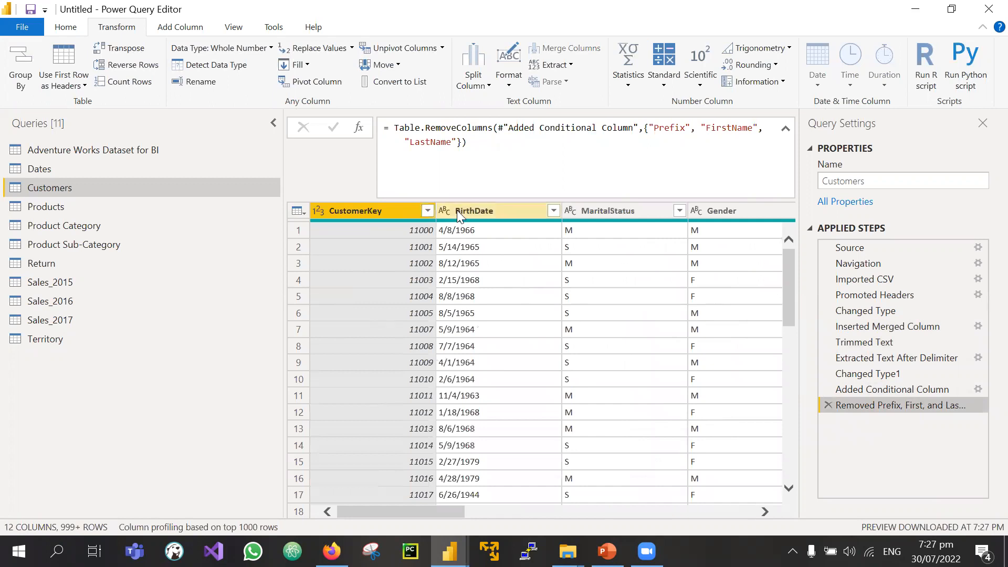
{"action": "left_click", "coordinate": [457, 210]}
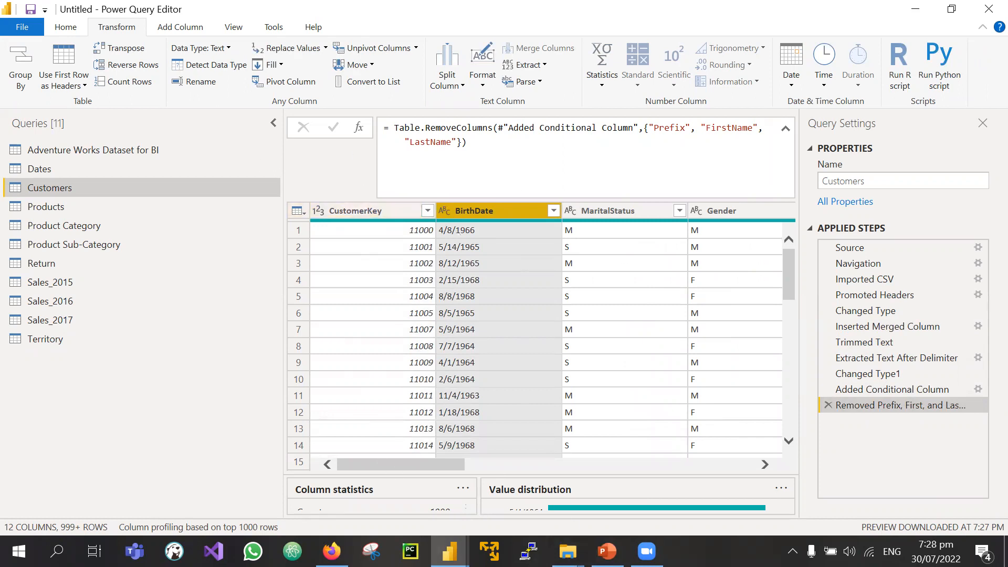
Step: View the ten AdventureWorks files in the Adventure Works Dataset for BI folder, then return to Power Query Editor
{"action": "key", "text": "super+d"}
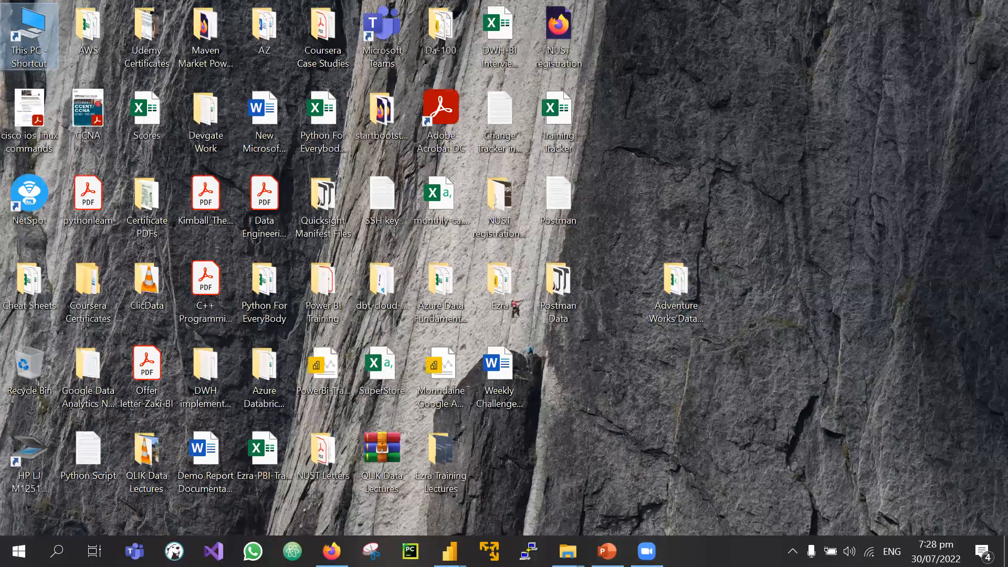
{"action": "double_click", "coordinate": [672, 281]}
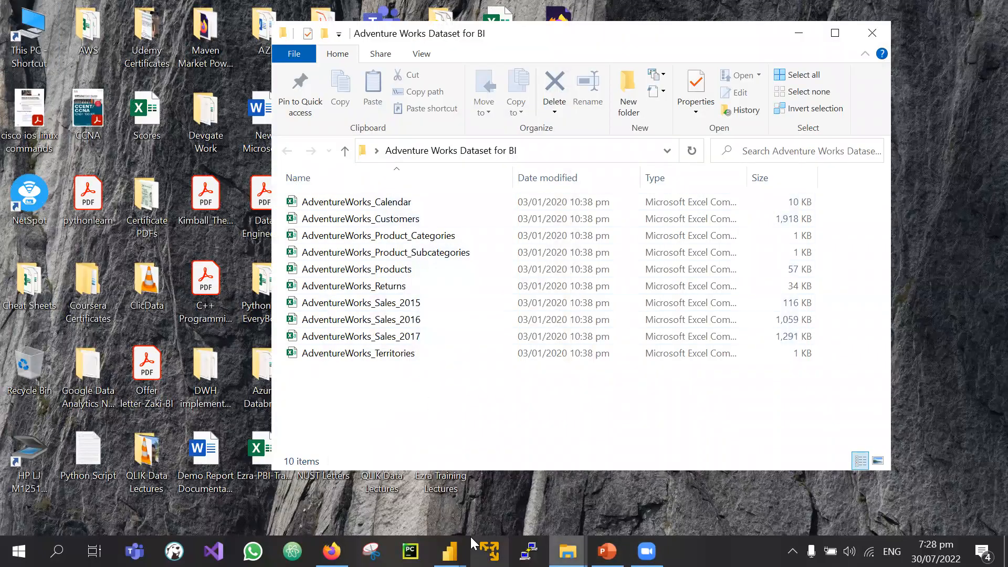
{"action": "left_click", "coordinate": [450, 551]}
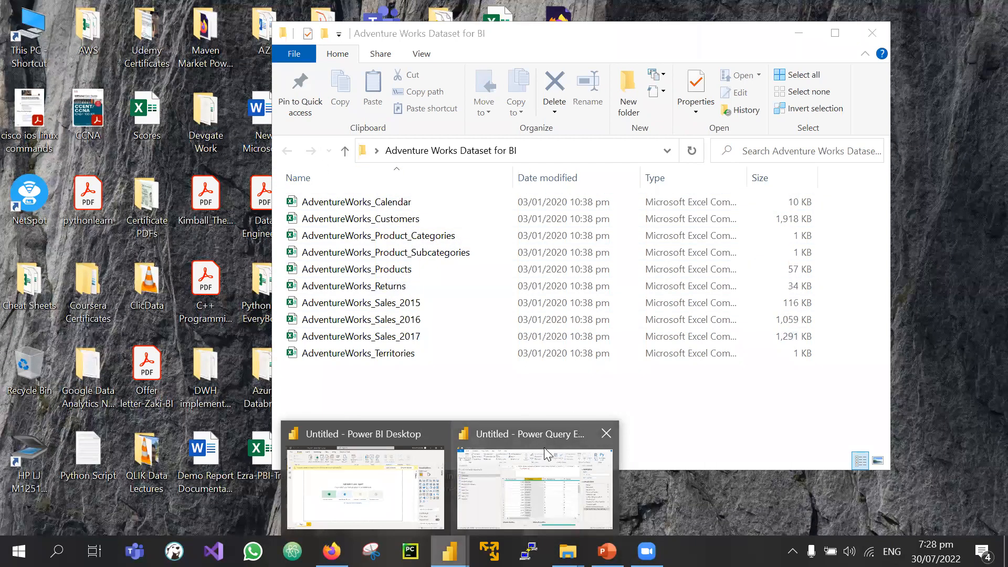
{"action": "left_click", "coordinate": [546, 488]}
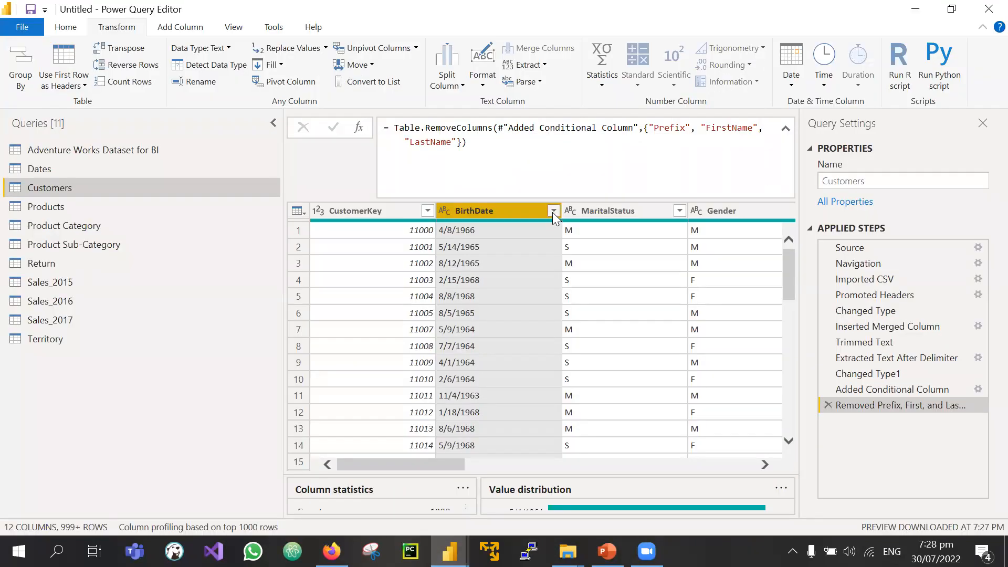
Step: Set BirthDate to Date type, review the resulting Error rows, then bring back the dataset folder
{"action": "left_click", "coordinate": [553, 211]}
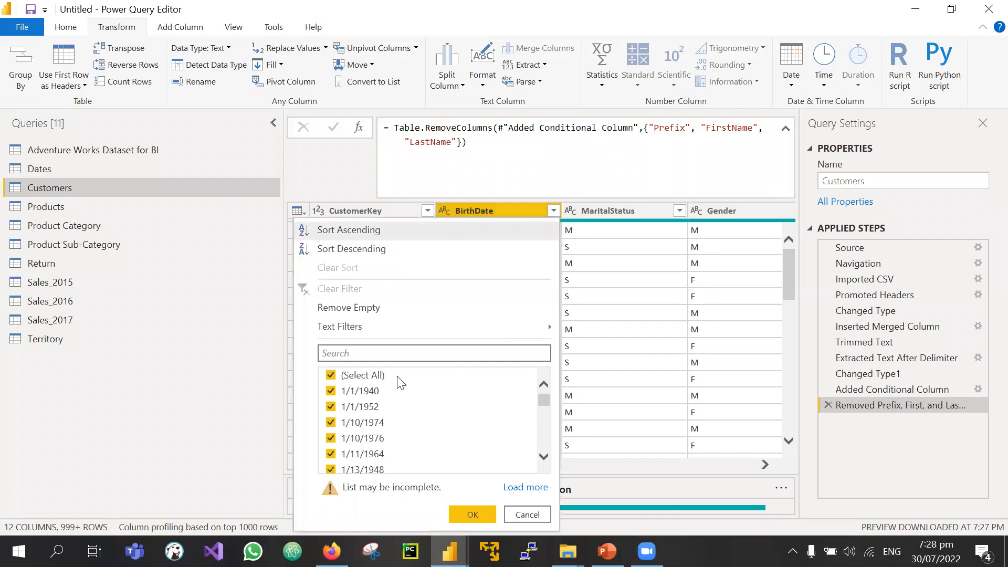
{"action": "left_click", "coordinate": [446, 210]}
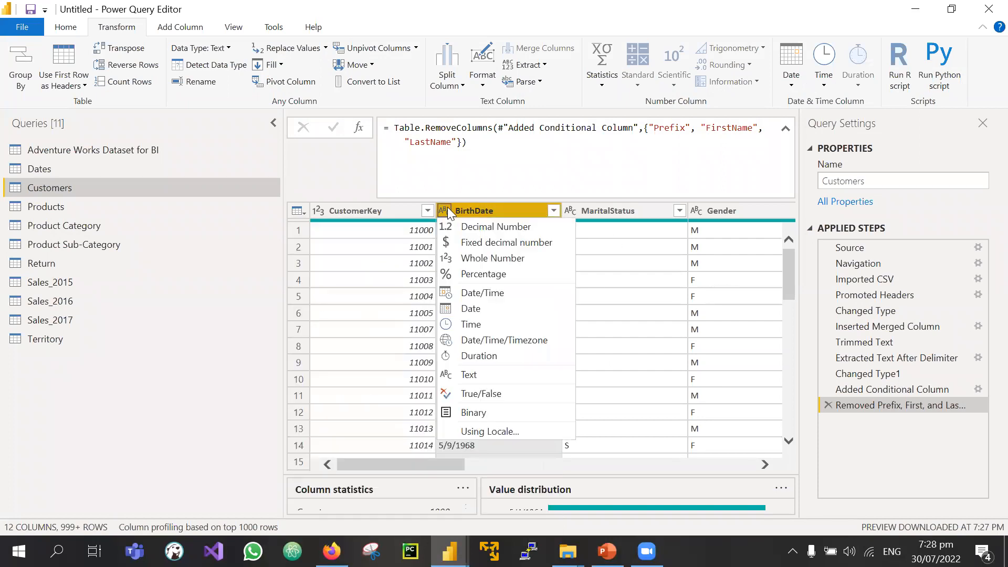
{"action": "left_click", "coordinate": [464, 311]}
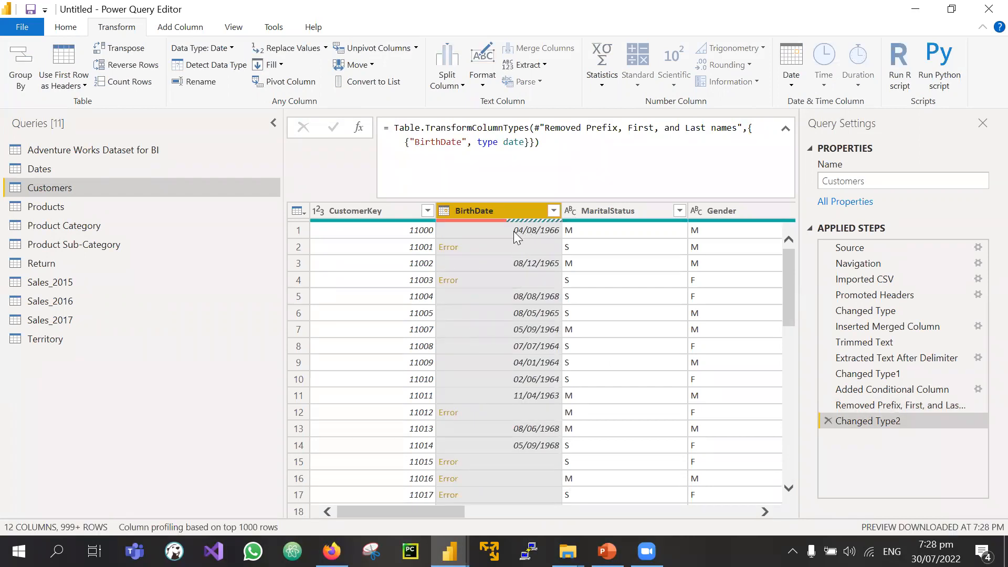
{"action": "scroll", "coordinate": [528, 420], "scroll_direction": "down", "scroll_amount": 4}
{"action": "scroll", "coordinate": [529, 420], "scroll_direction": "down", "scroll_amount": 20}
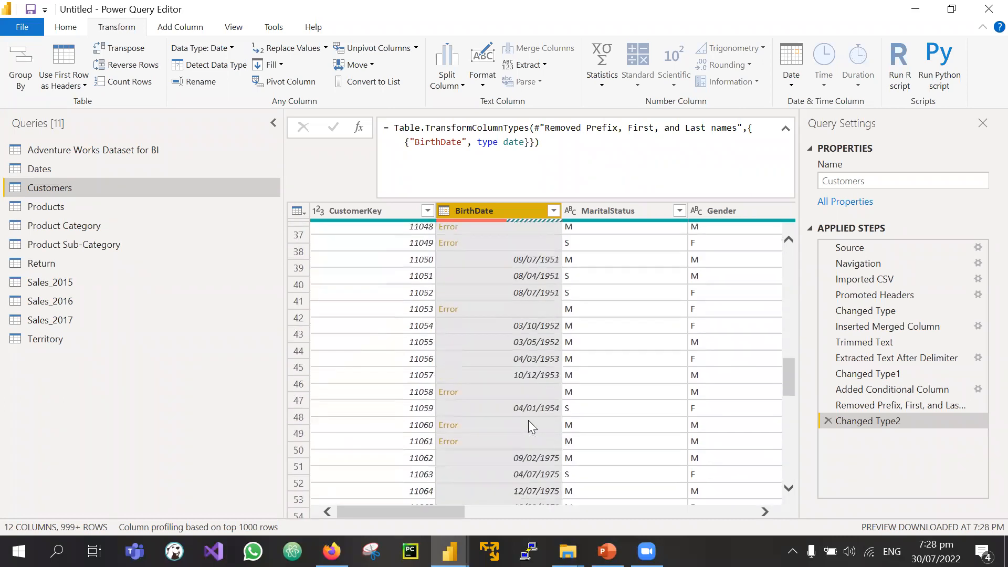
{"action": "scroll", "coordinate": [528, 420], "scroll_direction": "down", "scroll_amount": 14}
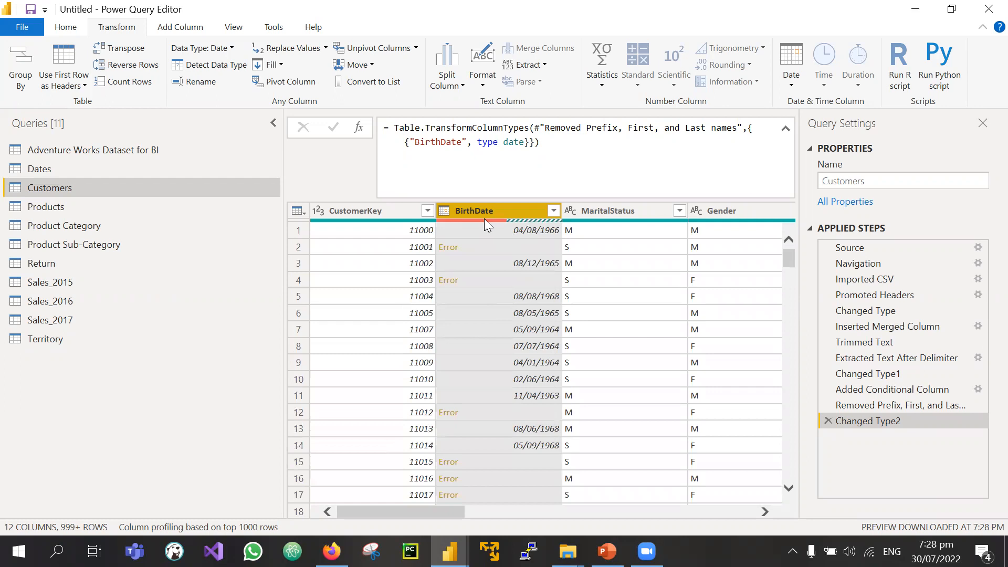
{"action": "scroll", "coordinate": [451, 457], "scroll_direction": "down", "scroll_amount": 16}
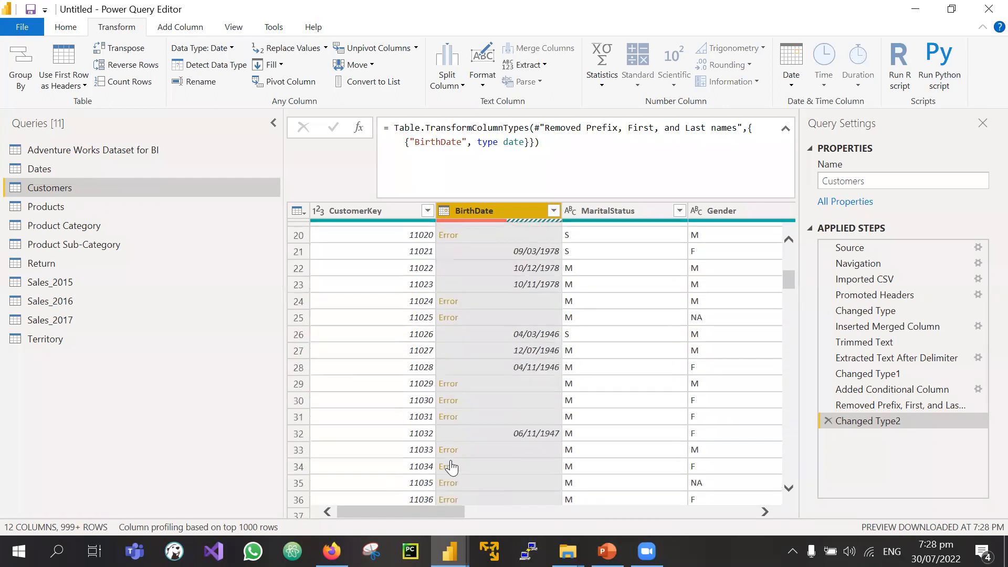
{"action": "left_click", "coordinate": [568, 551]}
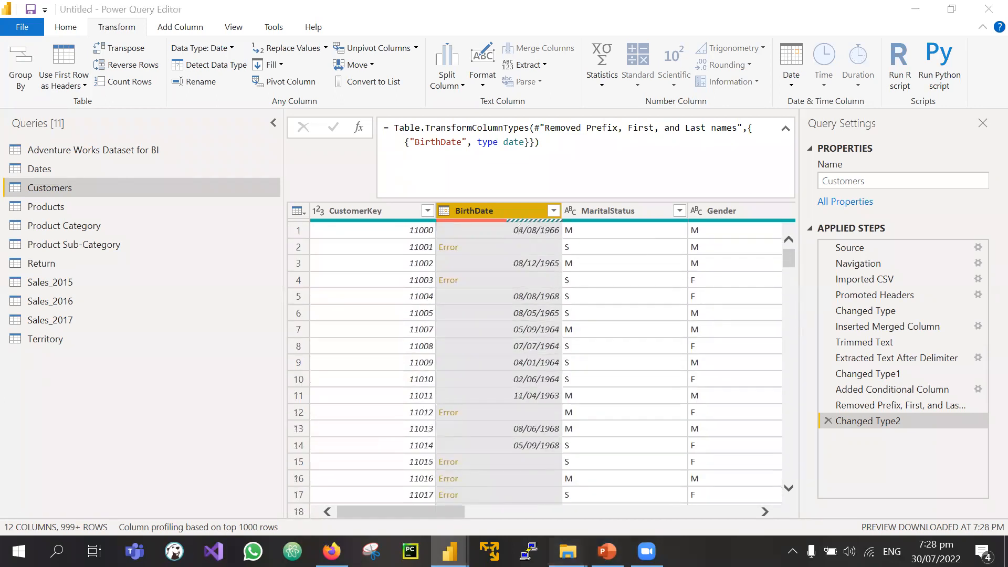
{"action": "left_click", "coordinate": [549, 491]}
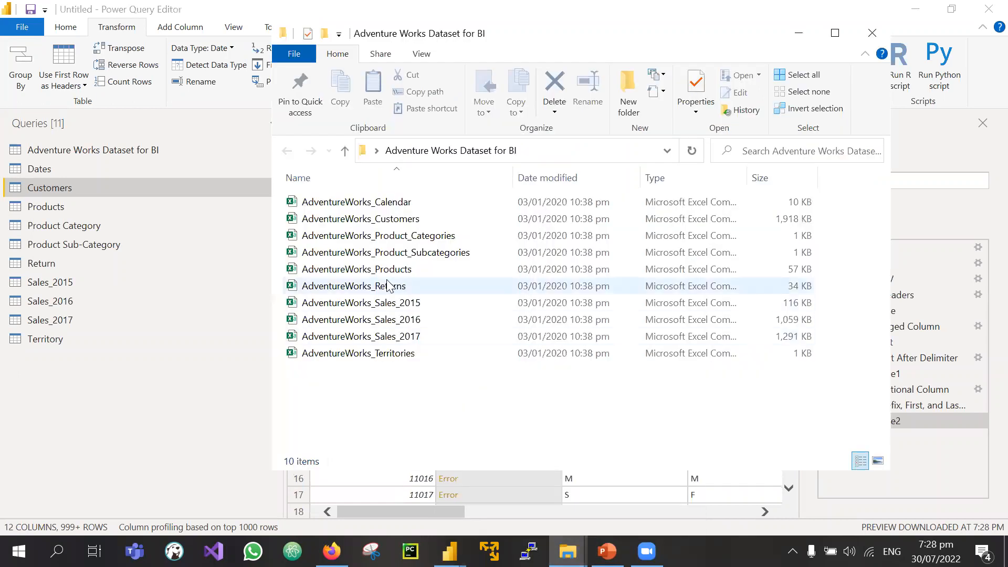
Step: Open AdventureWorks_Customers in Excel and autofit column E so BirthDate dates show in full
{"action": "double_click", "coordinate": [349, 220]}
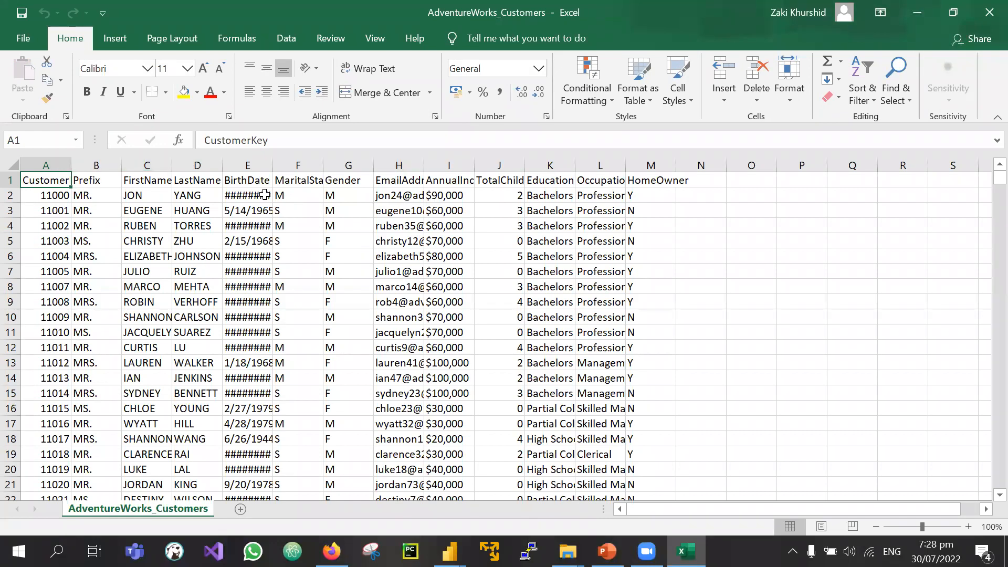
{"action": "double_click", "coordinate": [275, 172]}
{"action": "left_click", "coordinate": [258, 165]}
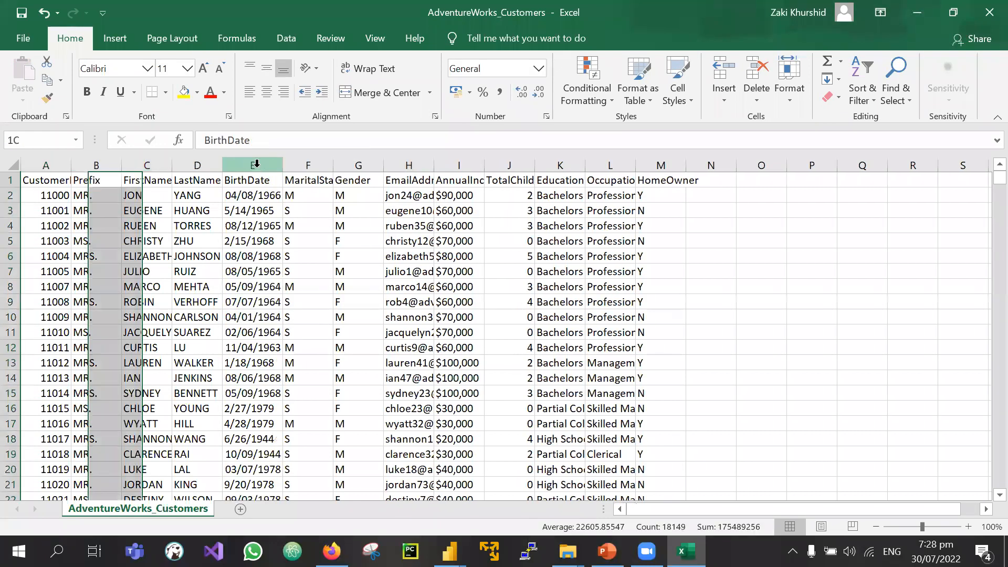
Step: Add a filter to the BirthDate column and browse its values without changing anything
{"action": "left_click", "coordinate": [284, 40]}
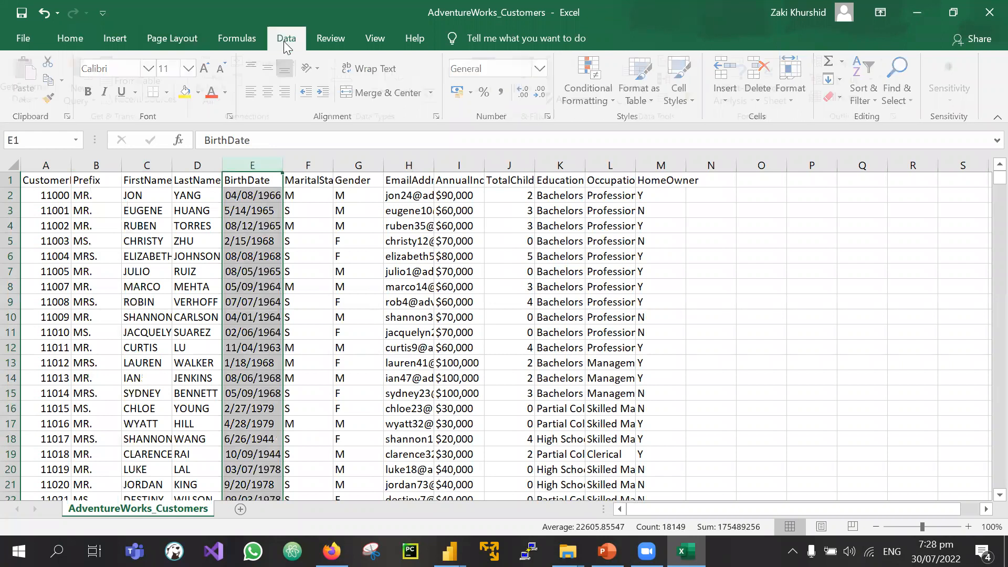
{"action": "left_click", "coordinate": [530, 76]}
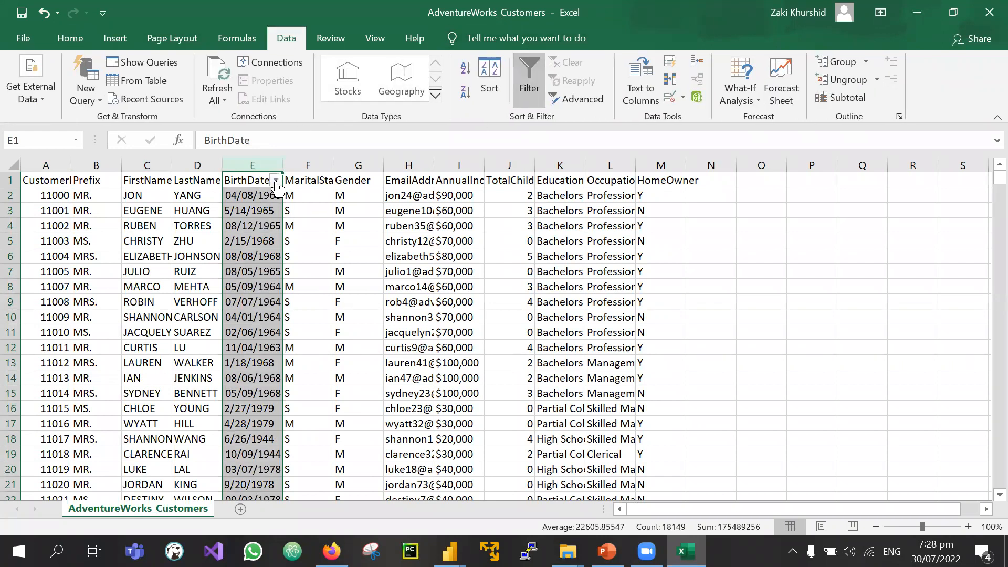
{"action": "left_click", "coordinate": [275, 180]}
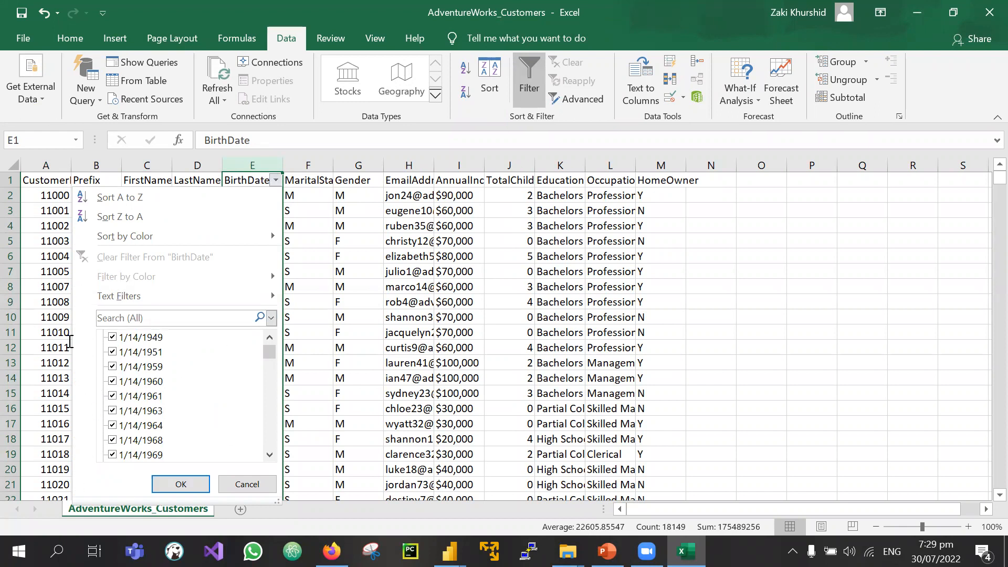
{"action": "scroll", "coordinate": [179, 411], "scroll_direction": "down", "scroll_amount": 20}
{"action": "scroll", "coordinate": [179, 411], "scroll_direction": "down", "scroll_amount": 20}
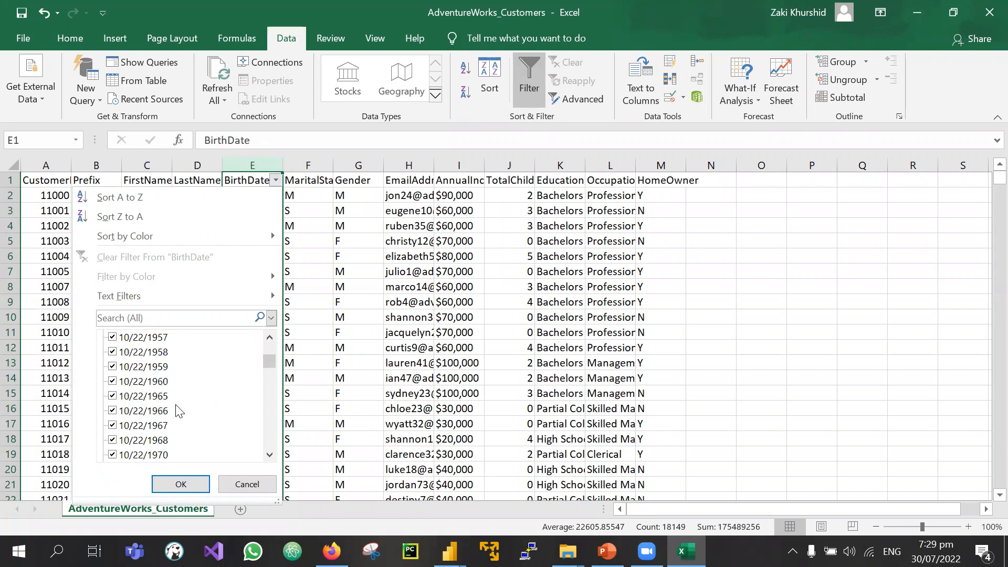
{"action": "left_click", "coordinate": [721, 400]}
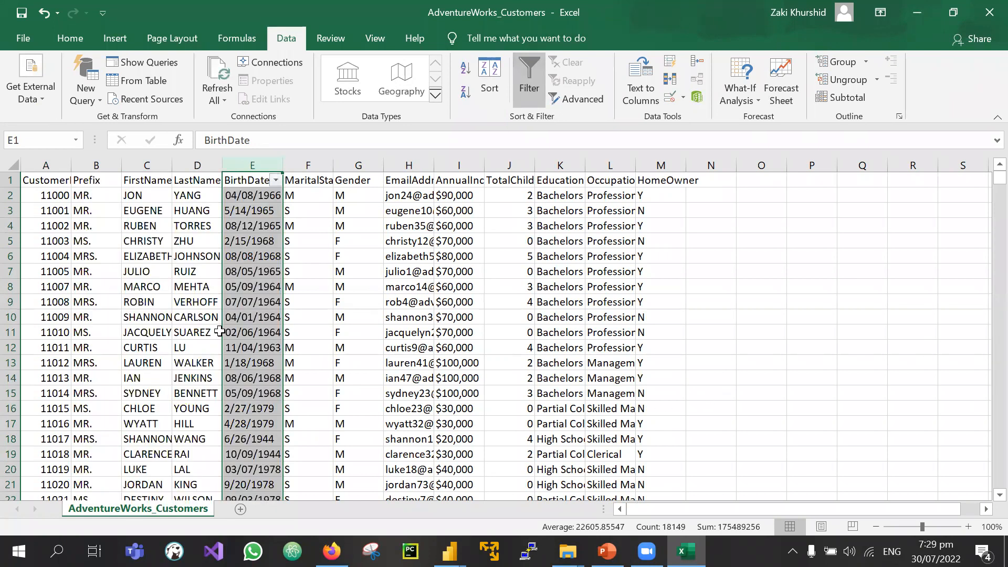
Step: Widen the BirthDate column to 27.64 and scroll through comparing left- and right-aligned dates
{"action": "left_click_drag", "start_coordinate": [283, 165], "coordinate": [355, 170]}
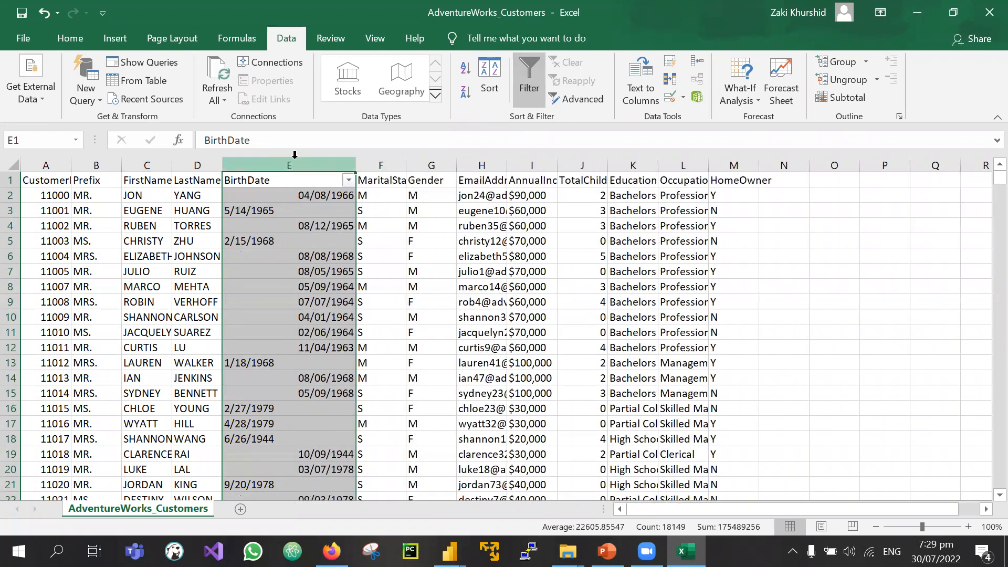
{"action": "left_click", "coordinate": [333, 192]}
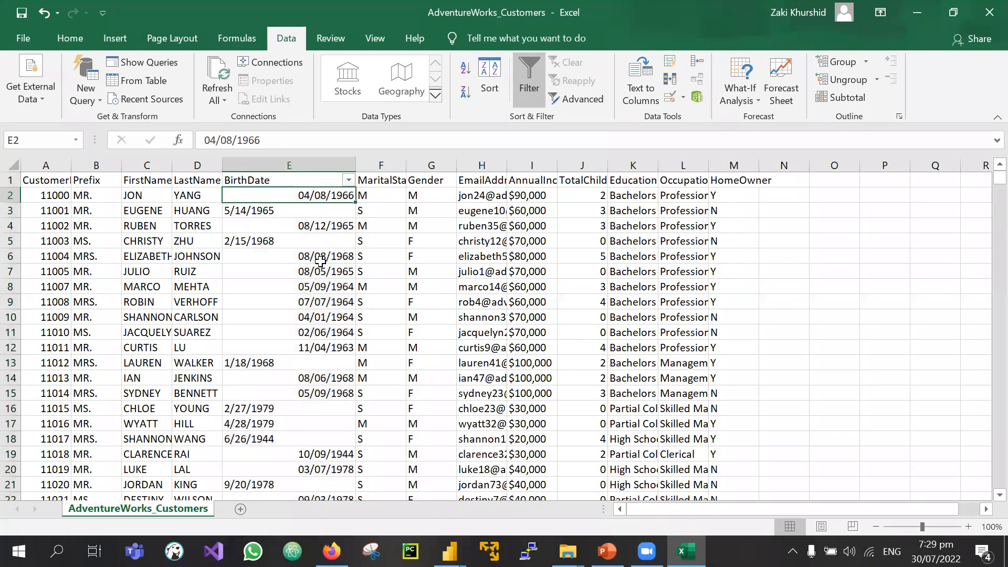
{"action": "scroll", "coordinate": [271, 481], "scroll_direction": "down", "scroll_amount": 17}
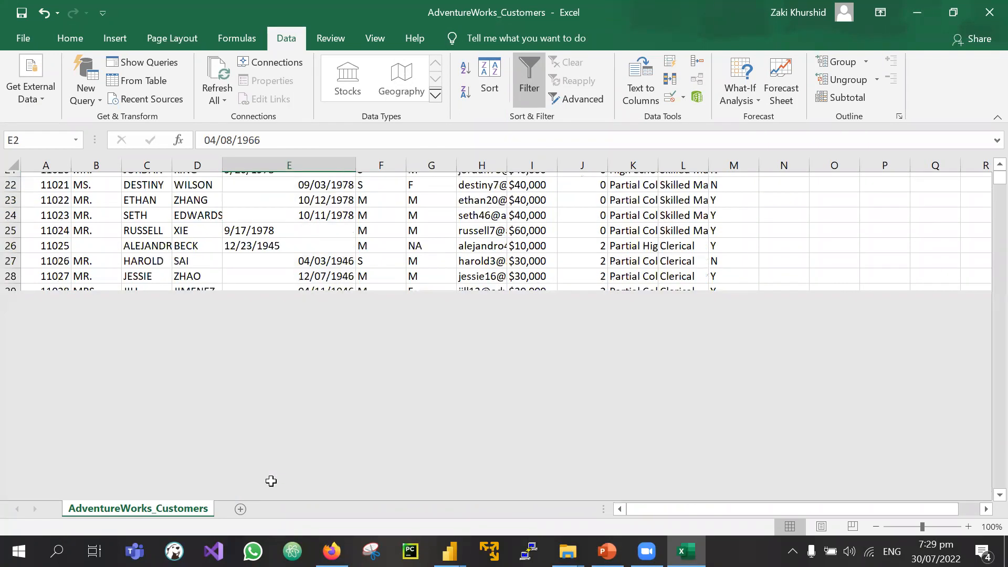
{"action": "scroll", "coordinate": [271, 482], "scroll_direction": "down", "scroll_amount": 20}
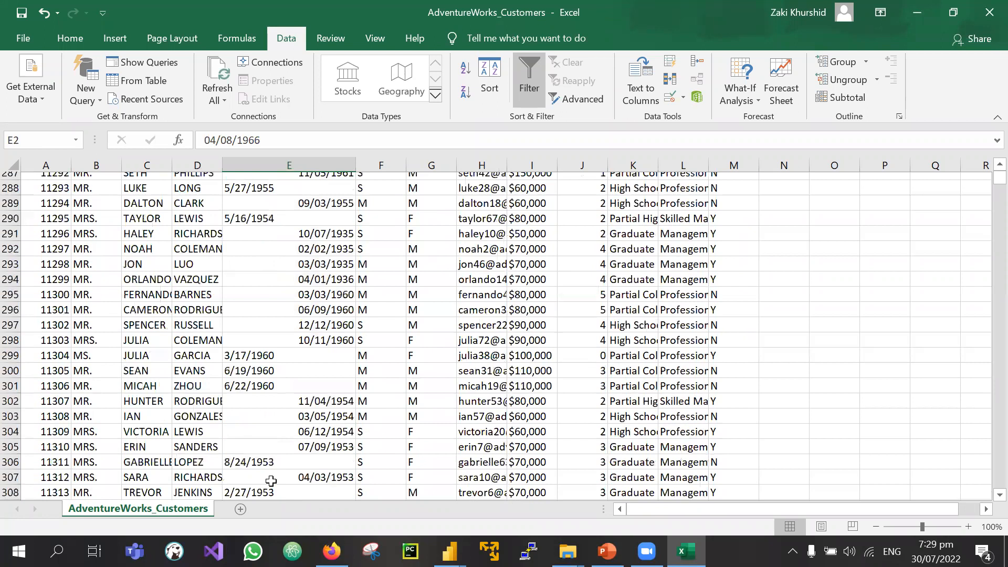
{"action": "scroll", "coordinate": [271, 481], "scroll_direction": "up", "scroll_amount": 20}
{"action": "scroll", "coordinate": [270, 482], "scroll_direction": "up", "scroll_amount": 20}
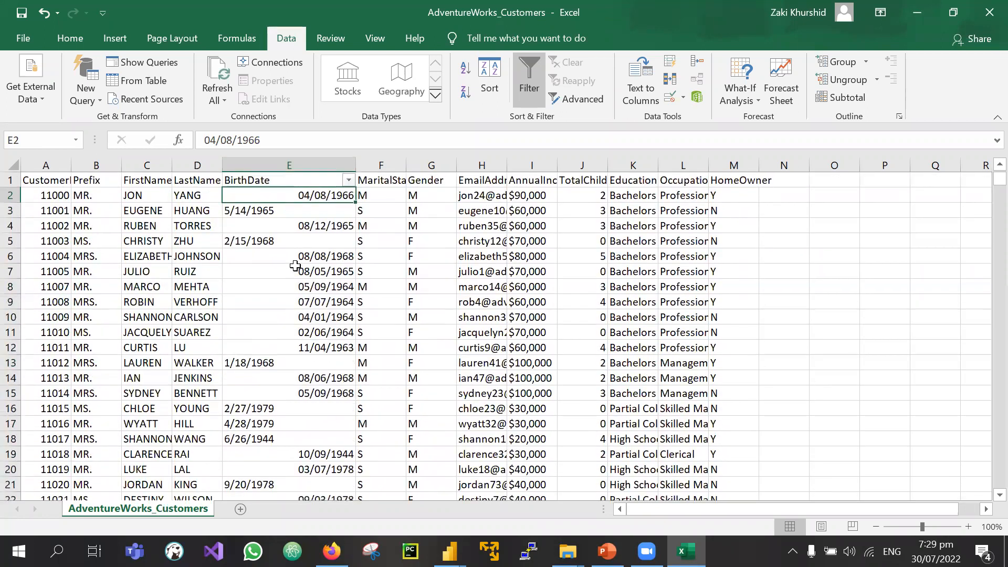
{"action": "left_click", "coordinate": [256, 165]}
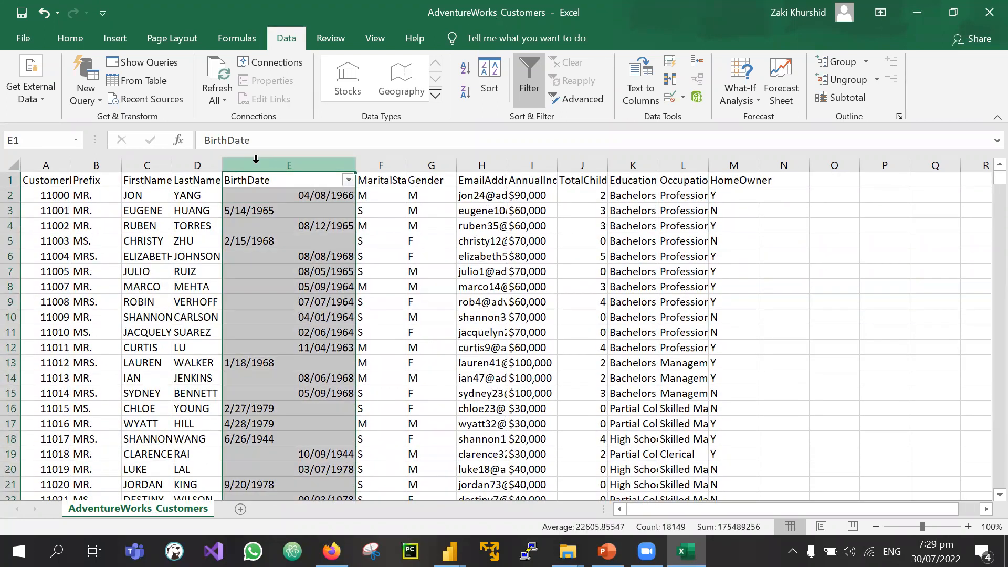
{"action": "left_click", "coordinate": [632, 332]}
Step: Glance at the Windows calendar, then switch to another window
{"action": "left_click", "coordinate": [936, 551]}
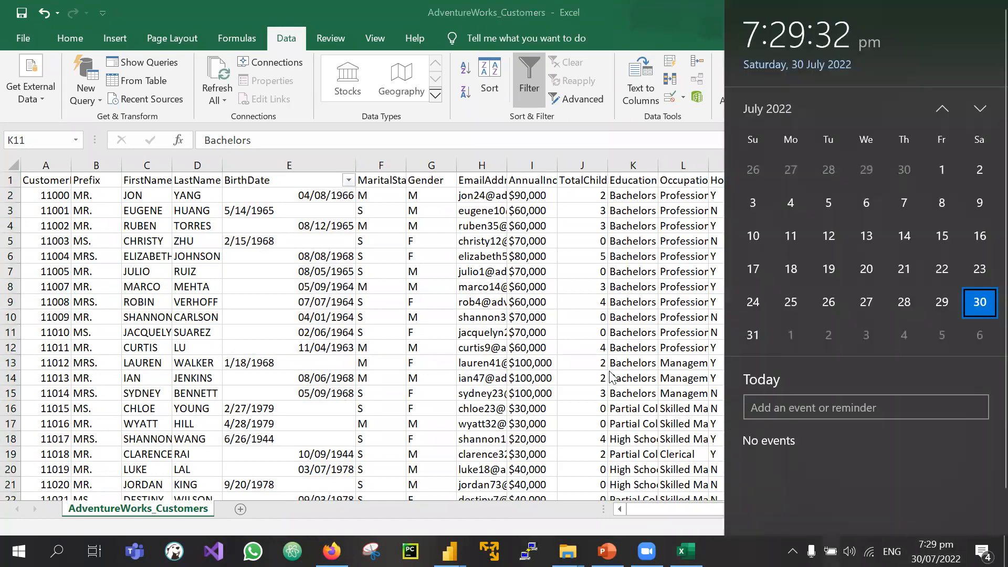
{"action": "left_click", "coordinate": [561, 295]}
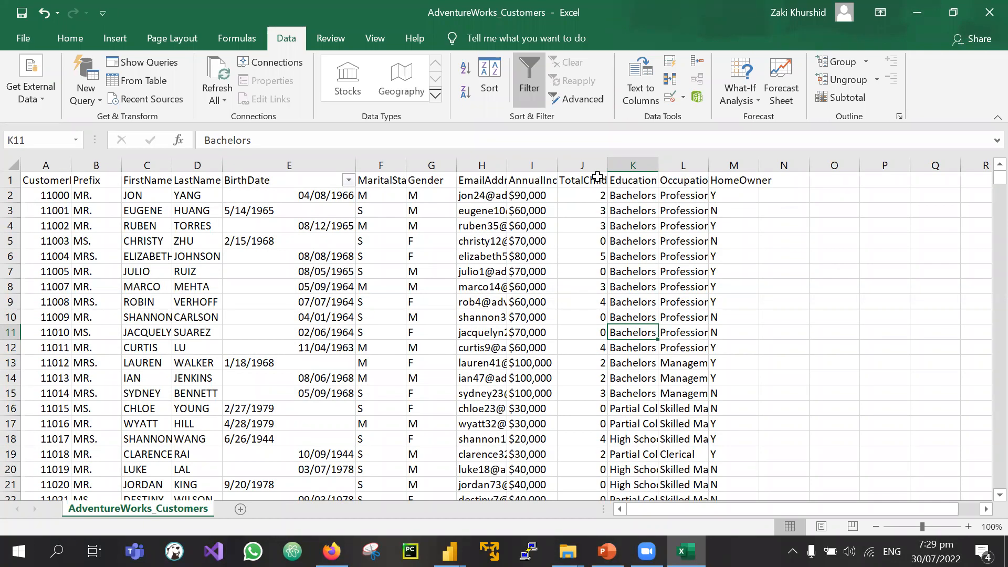
{"action": "key", "text": "alt+Tab"}
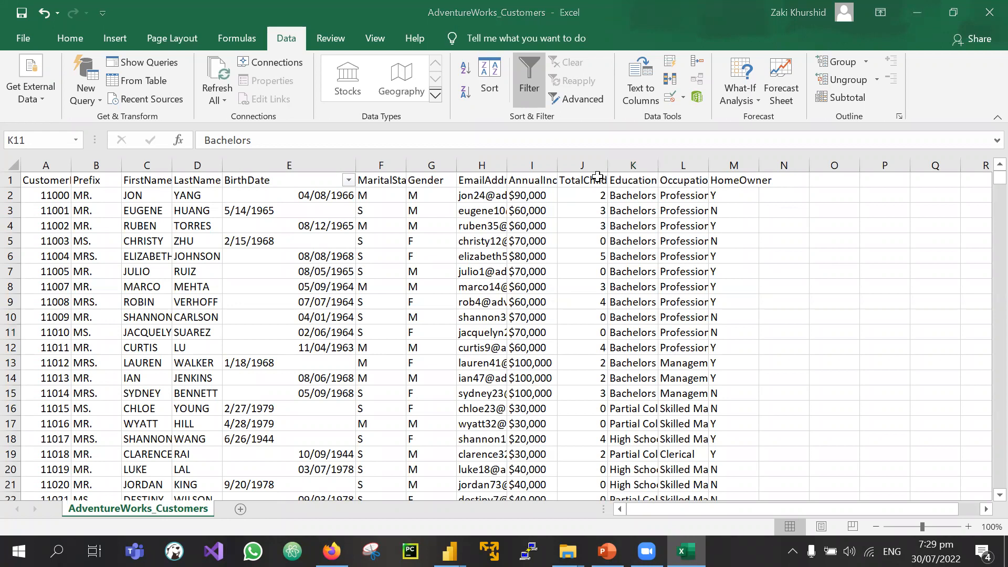